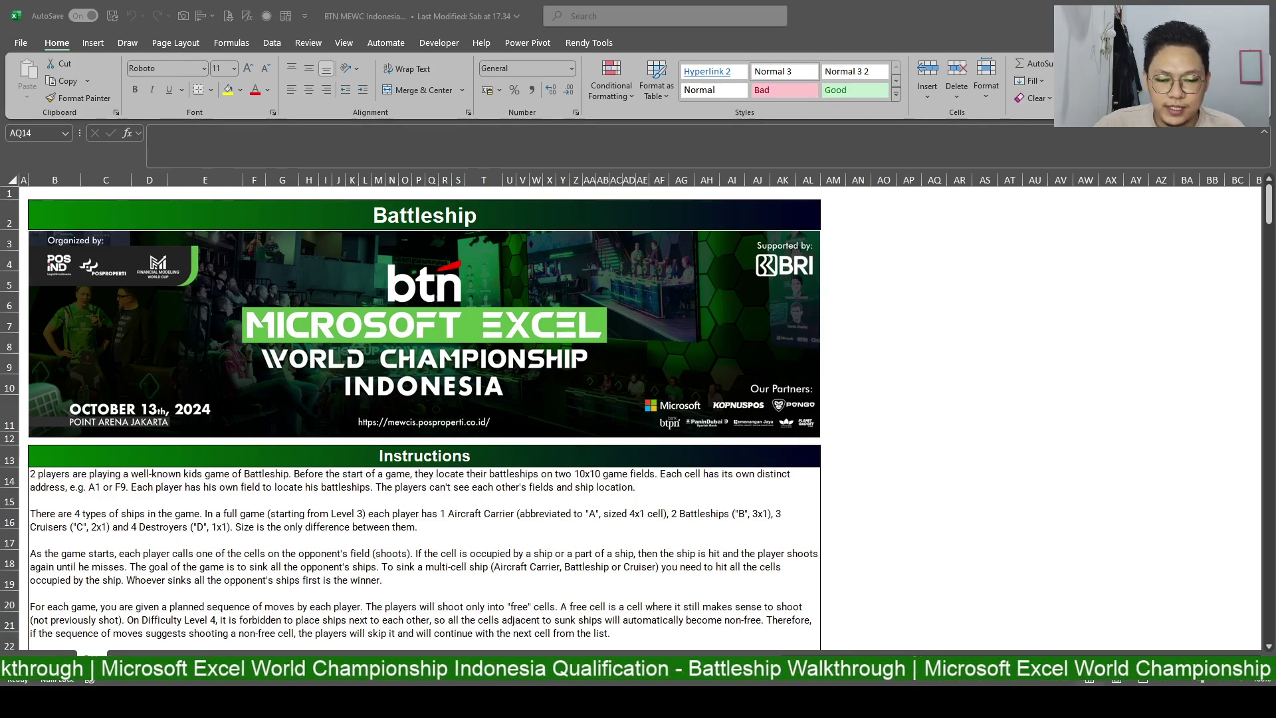
Return to the Battleship workbook and review the difficulty levels description and puzzle examples.
key(alt+Tab)
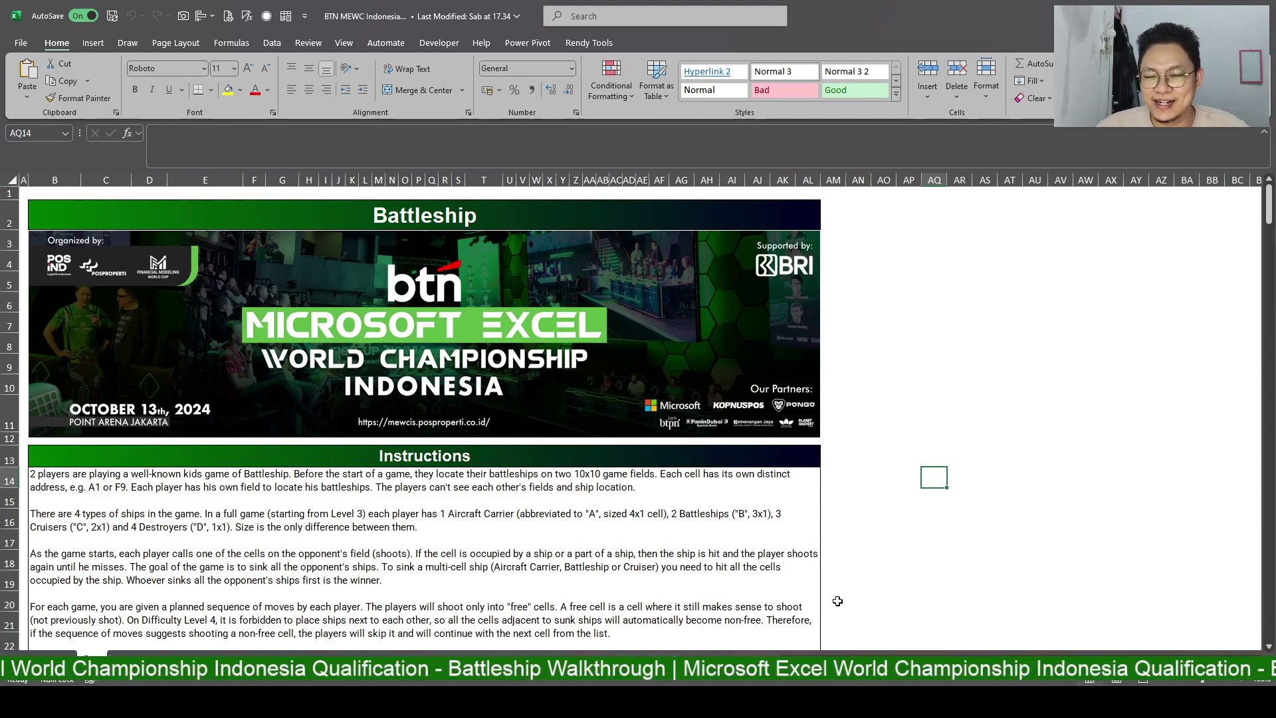
scroll(837, 601, down, 3)
scroll(665, 465, down, 3)
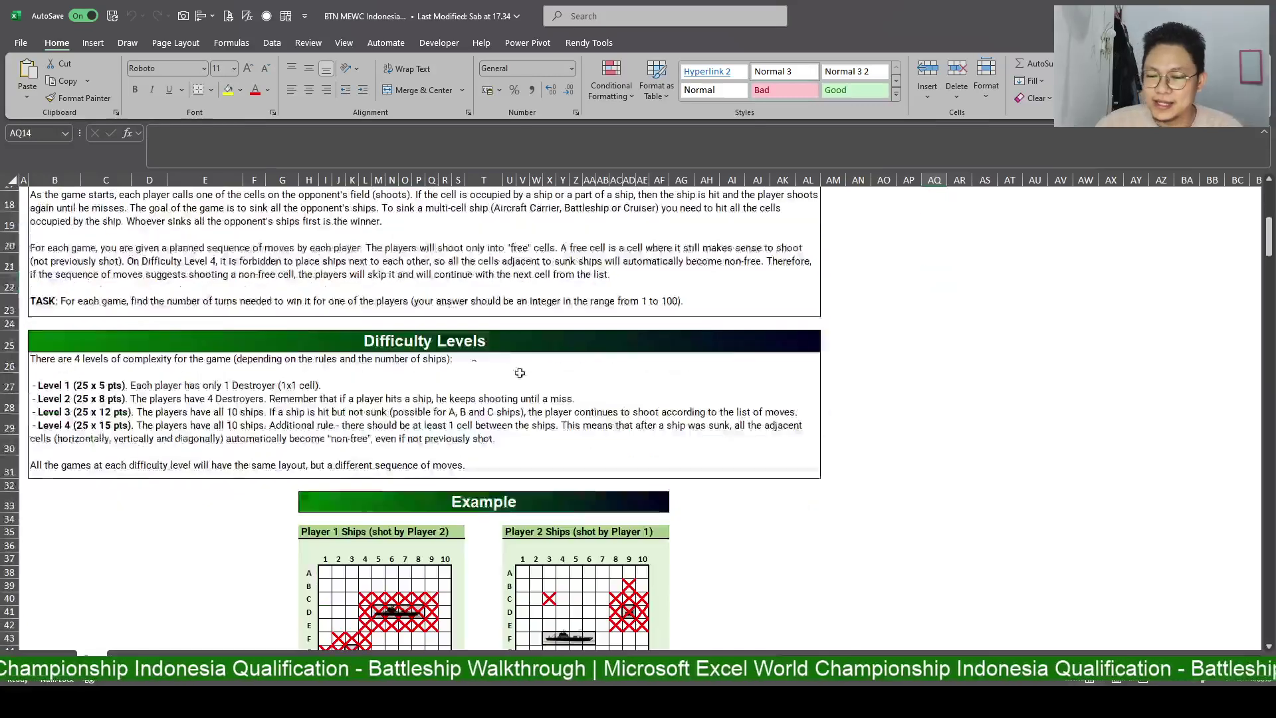
click(86, 400)
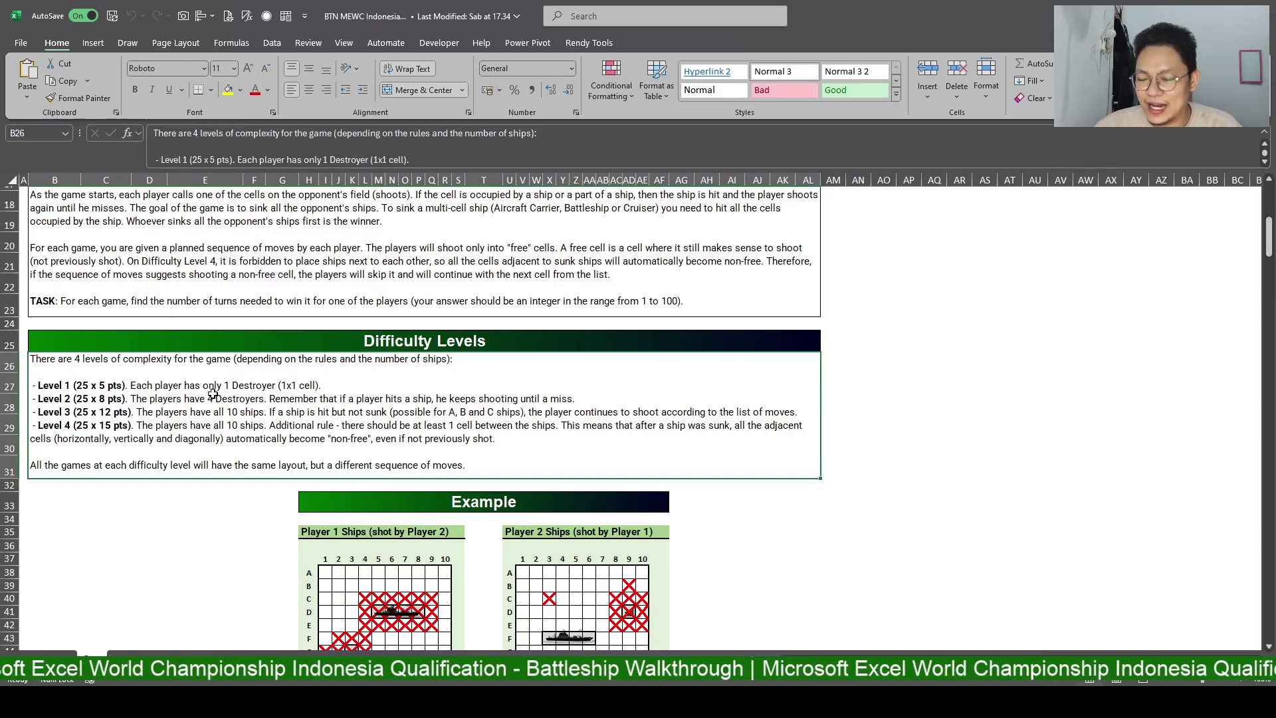
scroll(277, 420, down, 6)
scroll(273, 421, down, 3)
scroll(280, 425, down, 7)
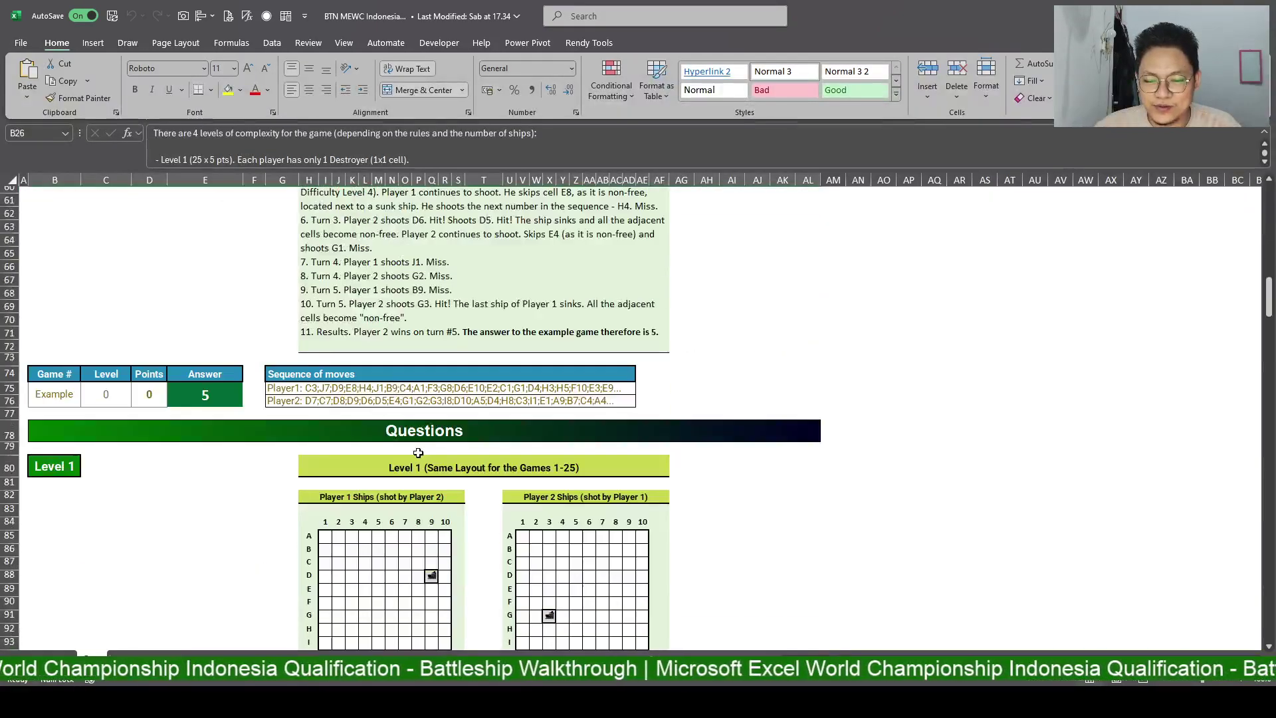
scroll(418, 450, down, 3)
scroll(434, 461, up, 9)
scroll(452, 459, up, 10)
scroll(465, 457, up, 3)
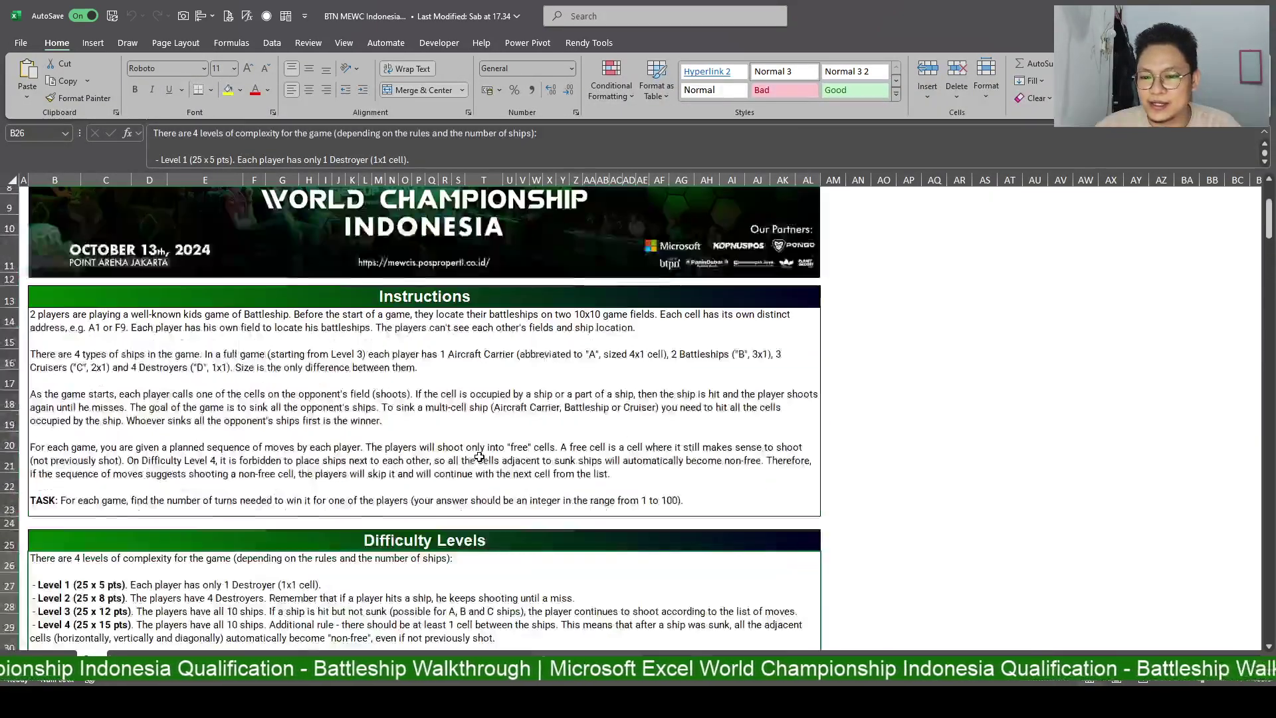
scroll(480, 456, up, 3)
scroll(583, 445, down, 3)
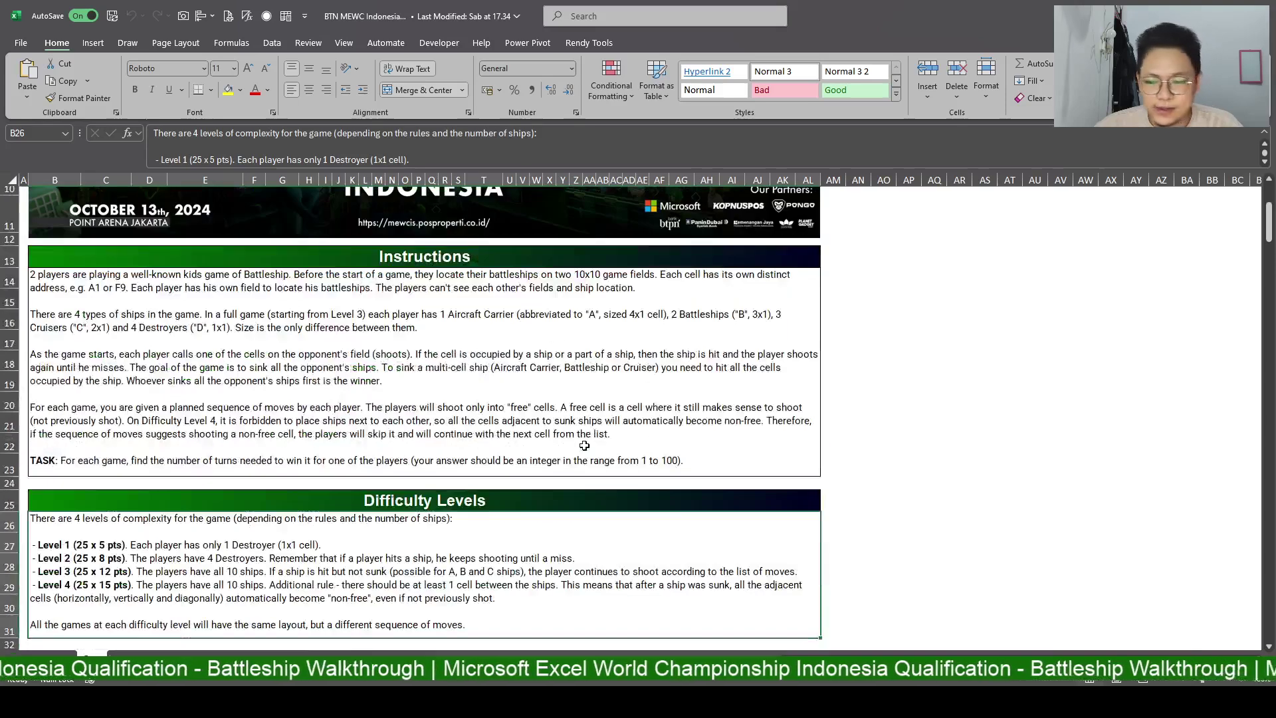
scroll(582, 439, down, 4)
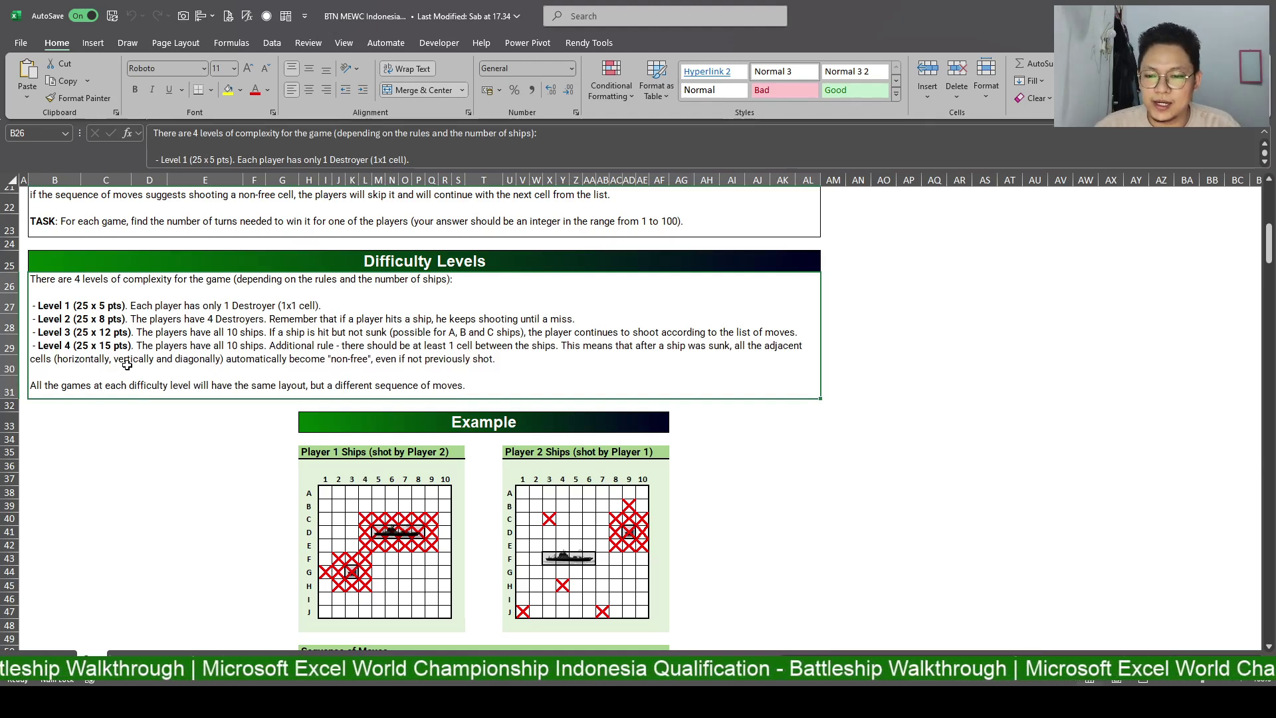
scroll(858, 598, up, 1)
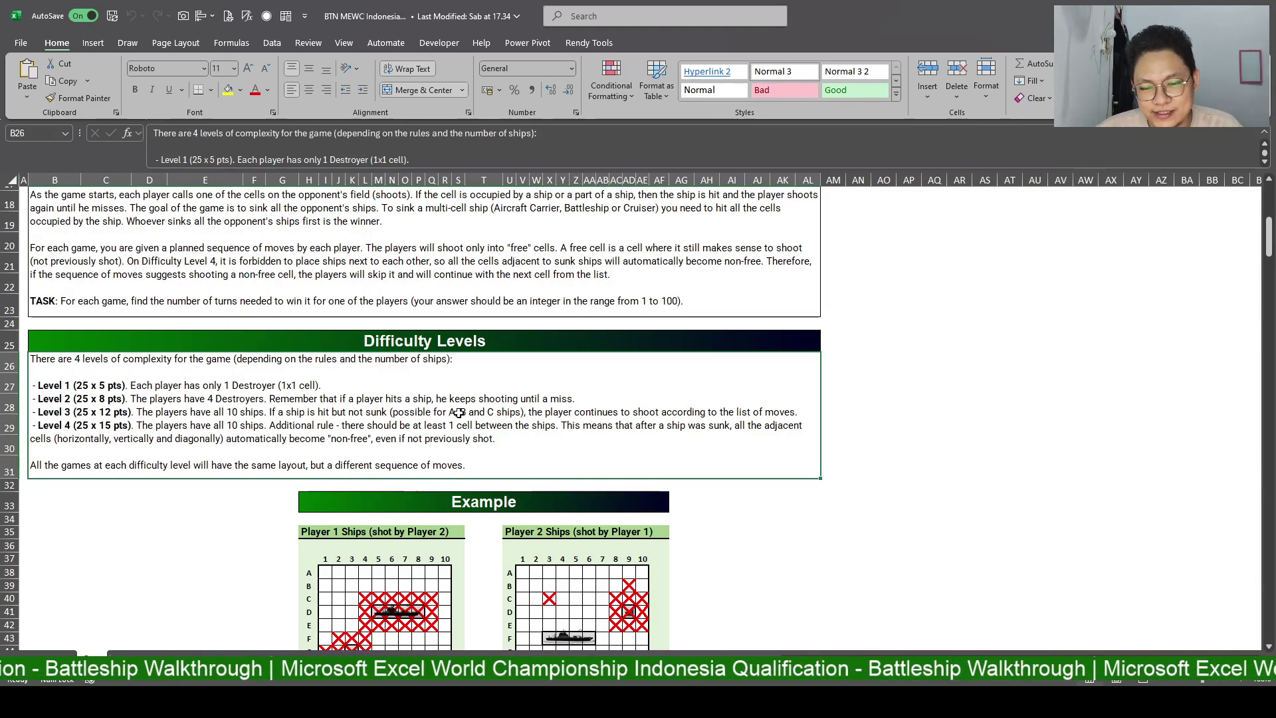
scroll(459, 412, up, 2)
scroll(398, 306, up, 4)
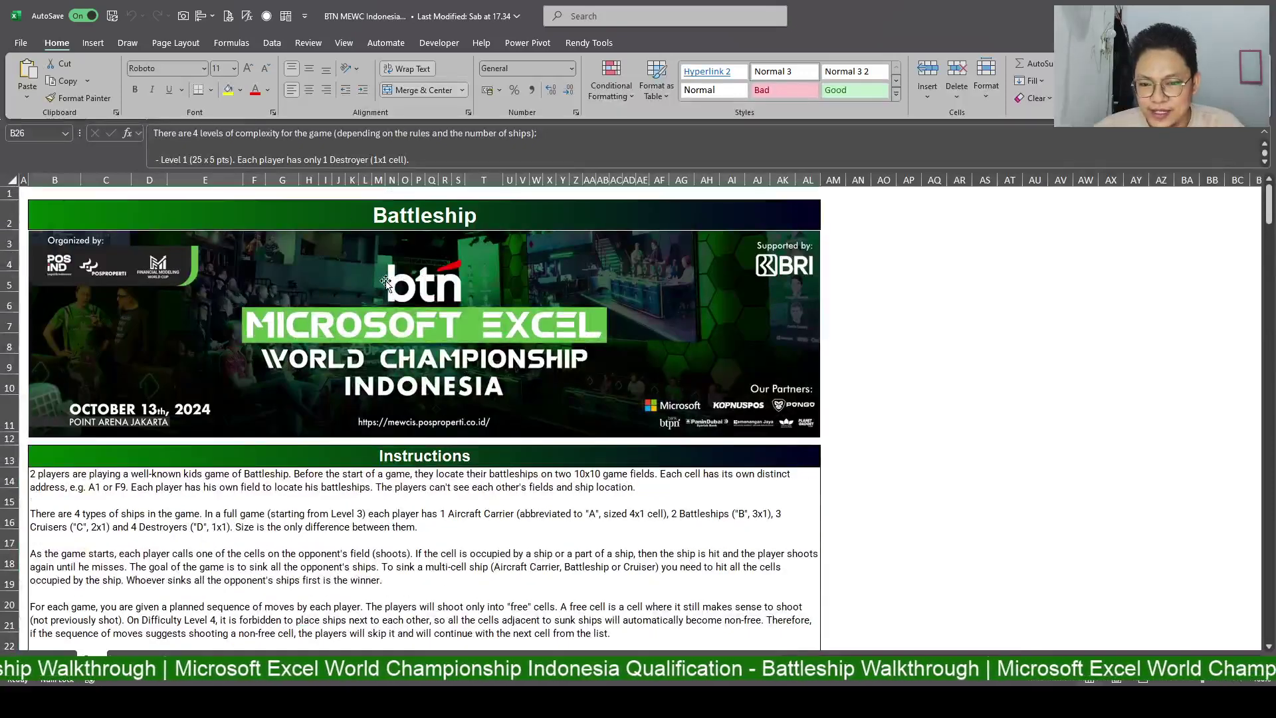
scroll(385, 282, down, 3)
scroll(386, 282, down, 3)
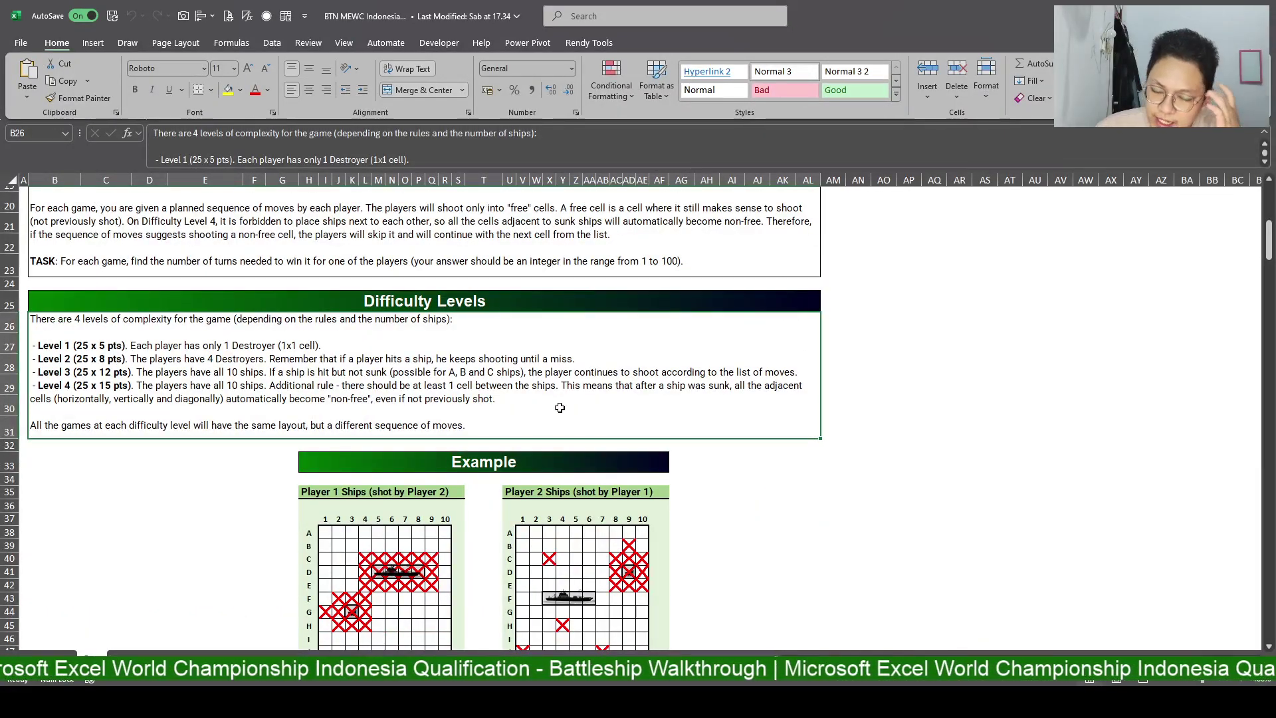
scroll(560, 407, down, 1)
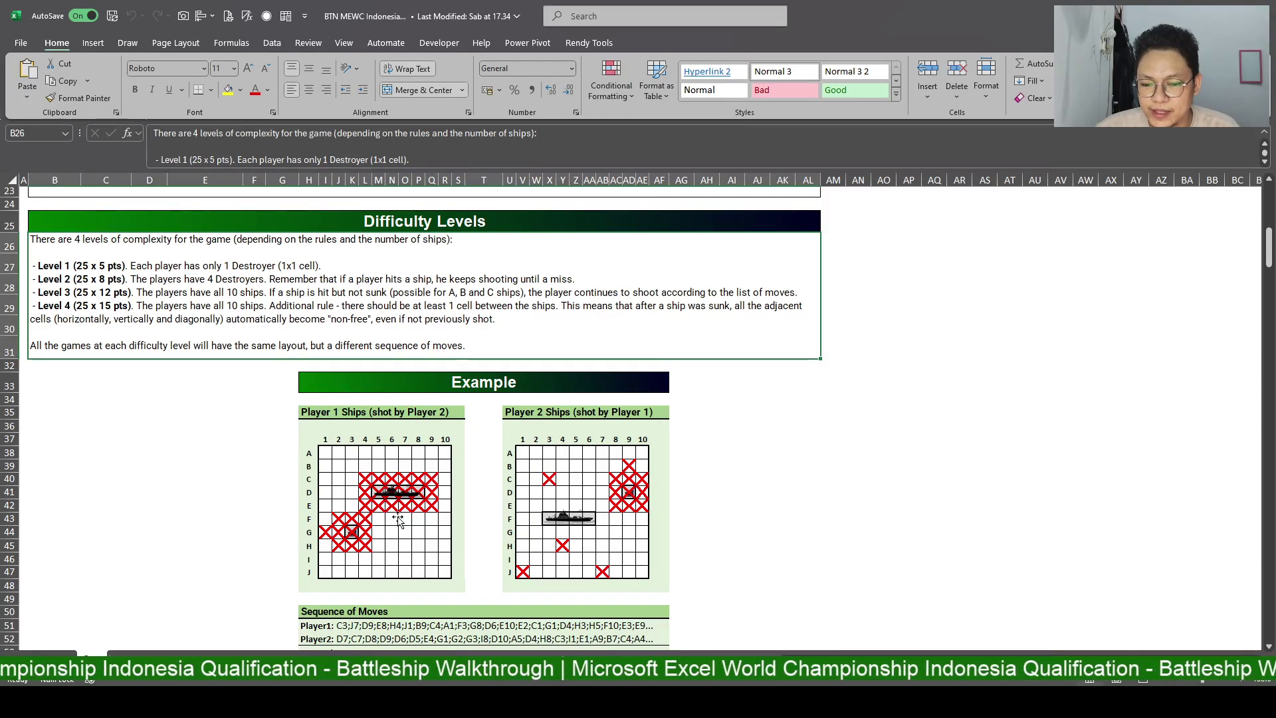
scroll(398, 519, down, 1)
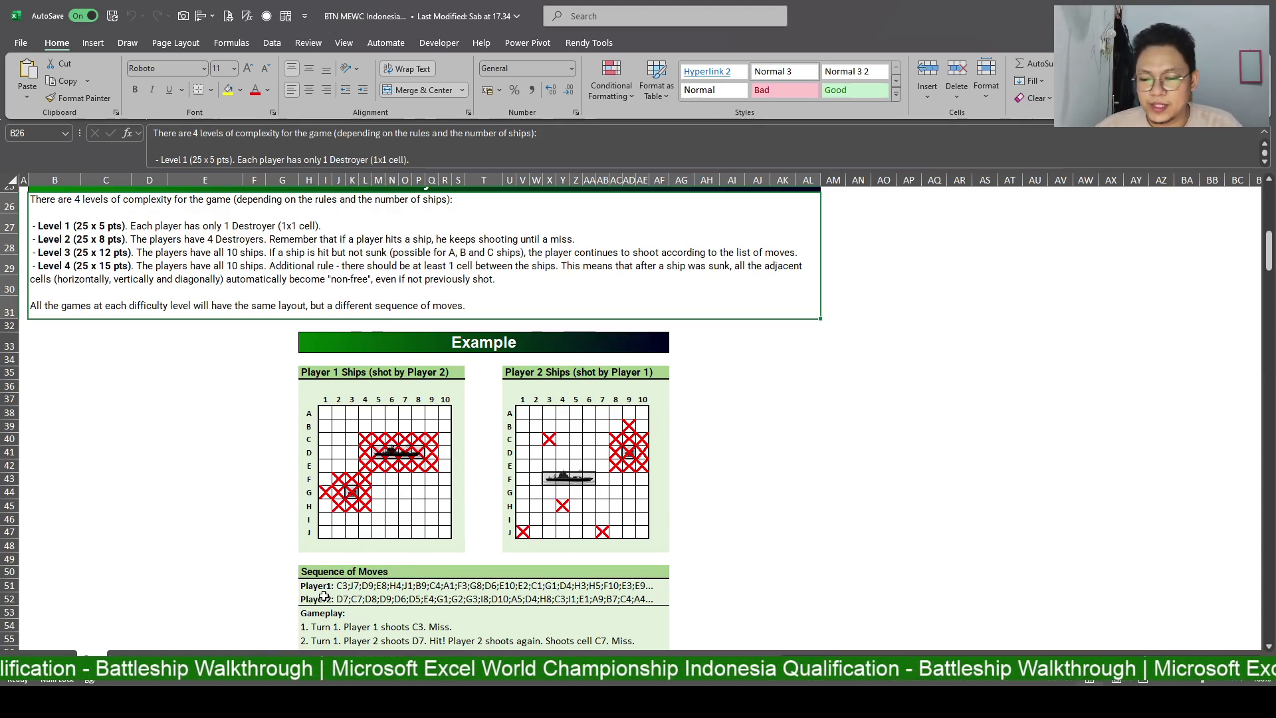
scroll(341, 593, down, 1)
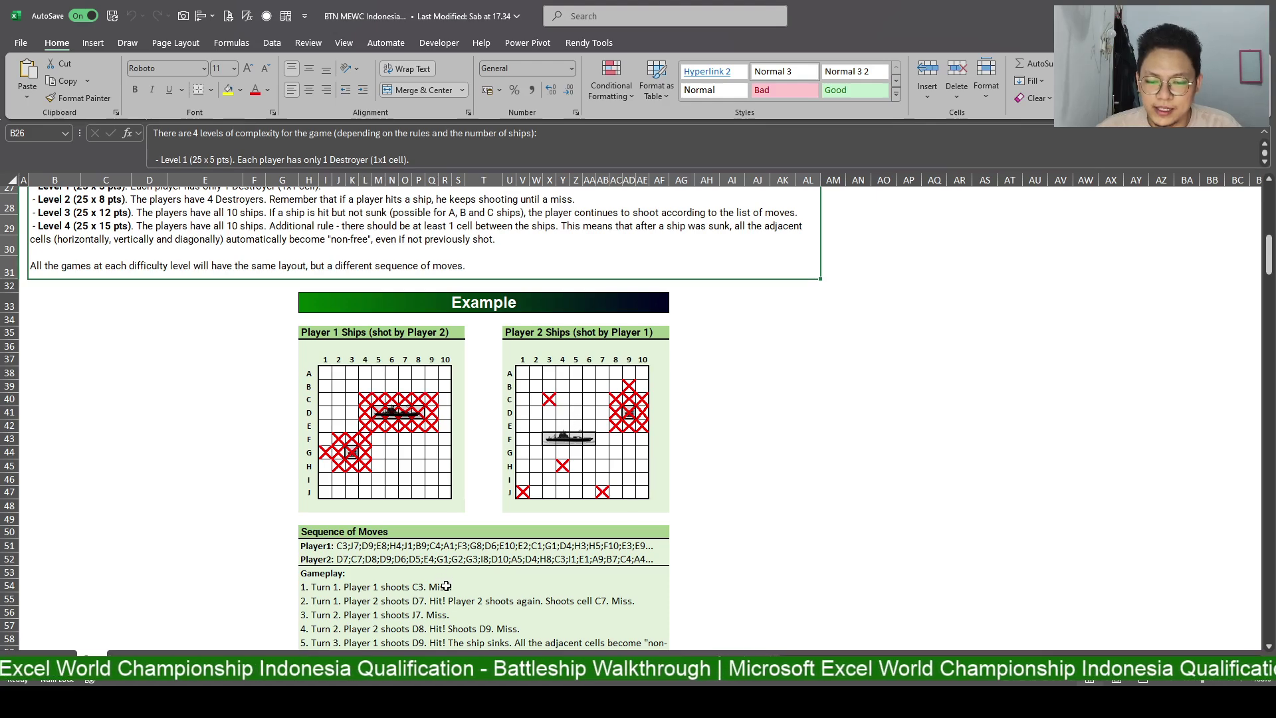
scroll(457, 572, down, 1)
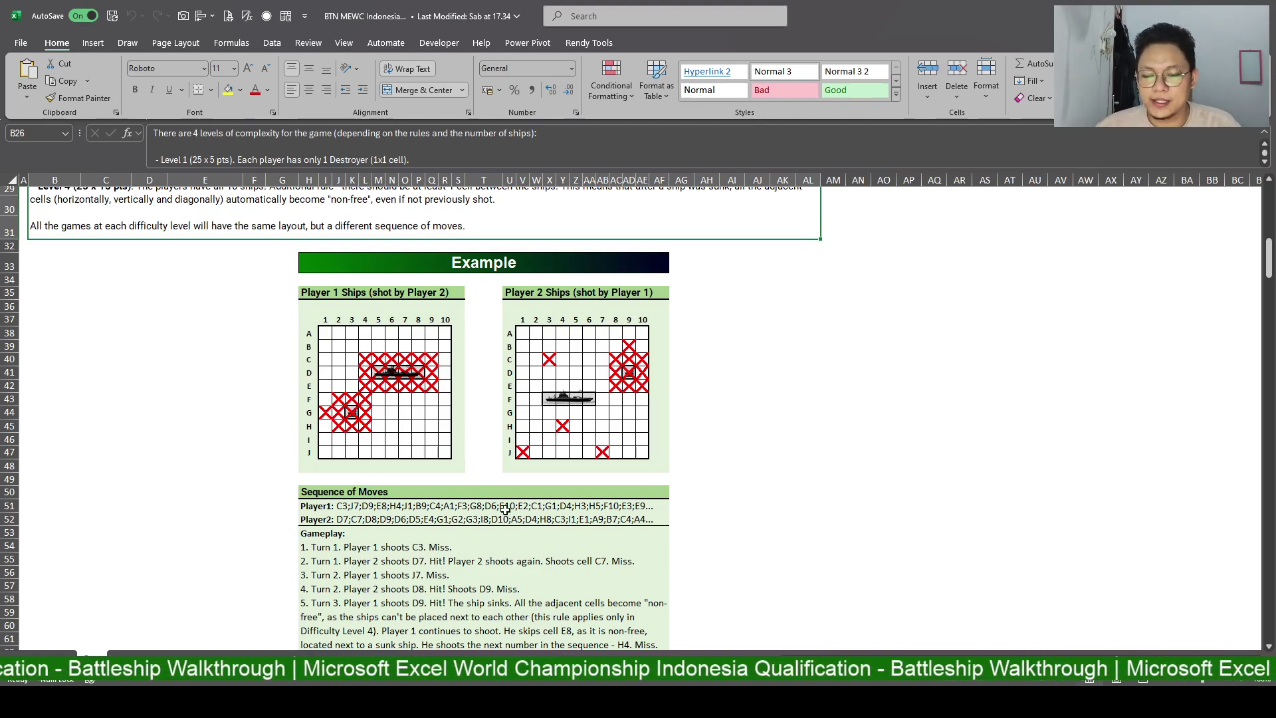
scroll(505, 509, down, 1)
scroll(508, 505, down, 4)
scroll(511, 501, down, 2)
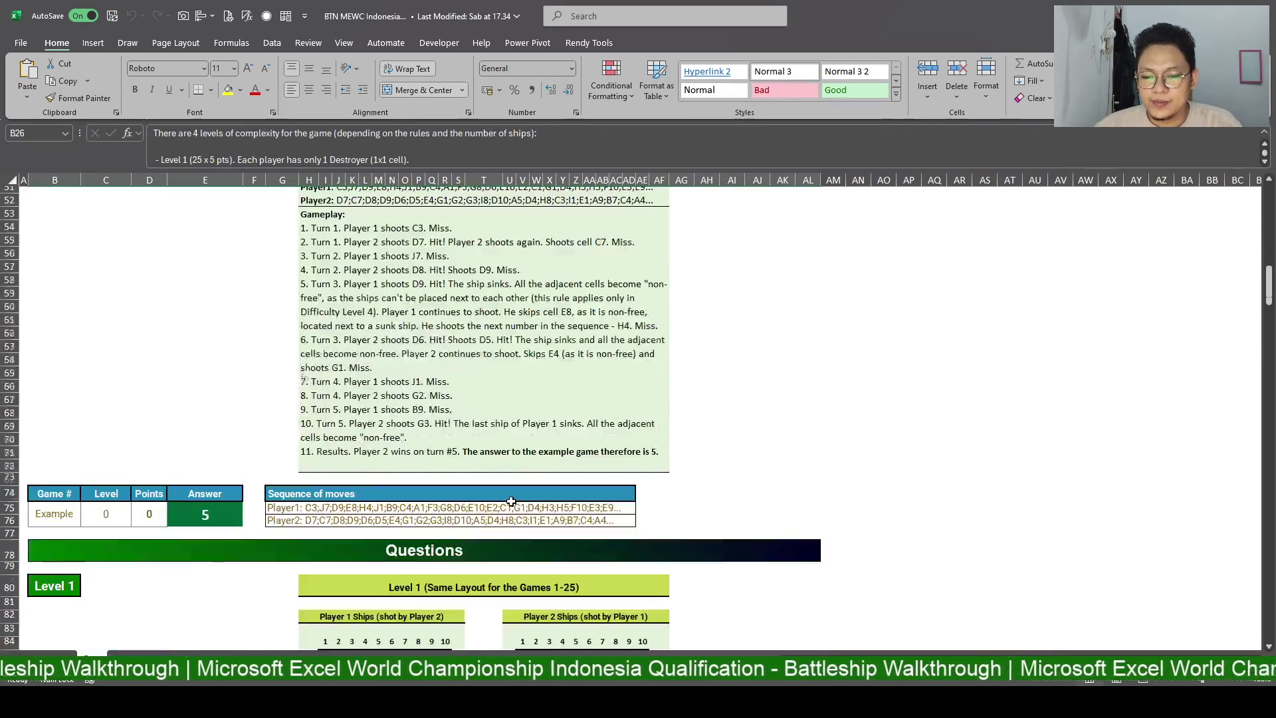
scroll(509, 498, down, 3)
scroll(387, 445, down, 6)
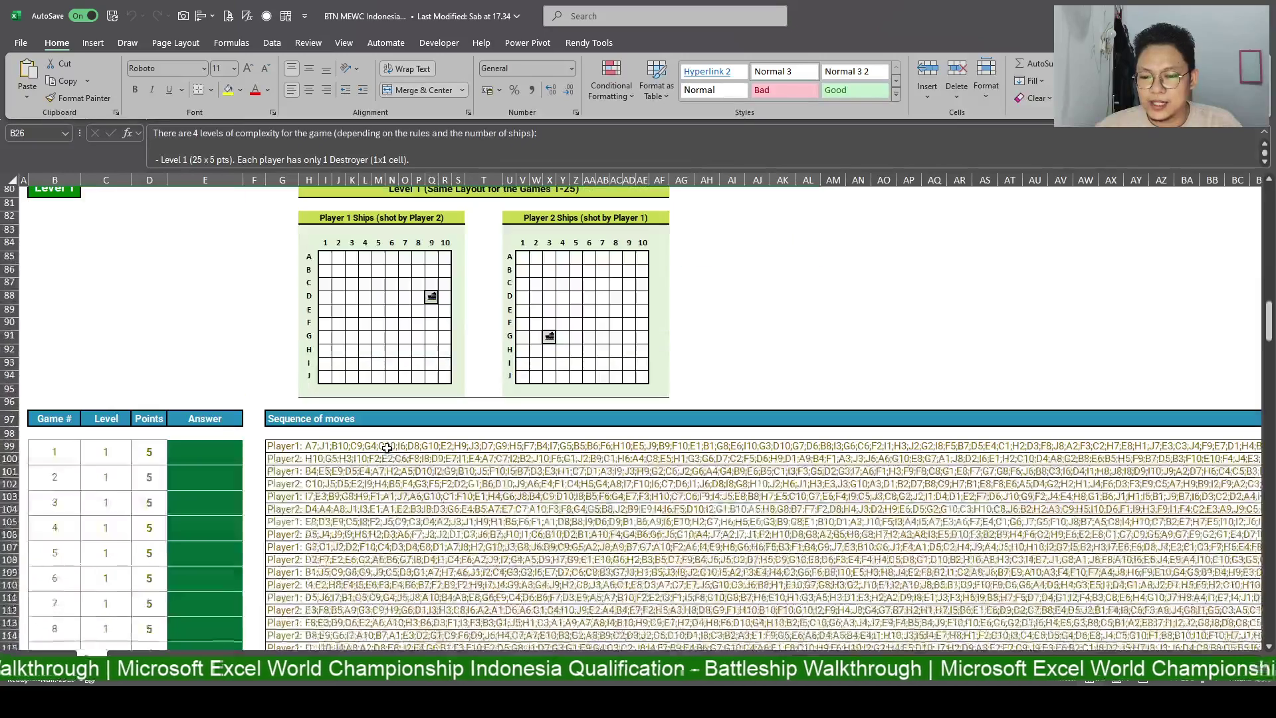
Select the first game's answer cell E99, then switch to the blank helper worksheet.
click(225, 446)
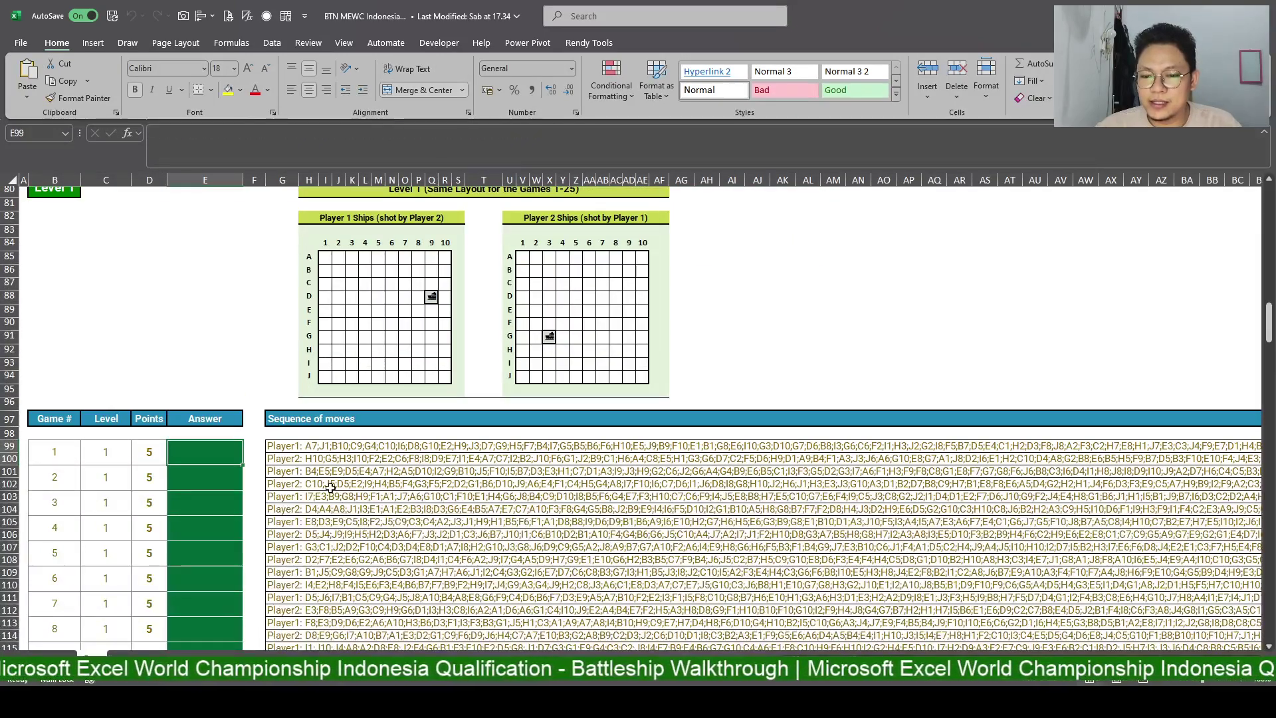
scroll(341, 525, up, 3)
scroll(342, 524, down, 1)
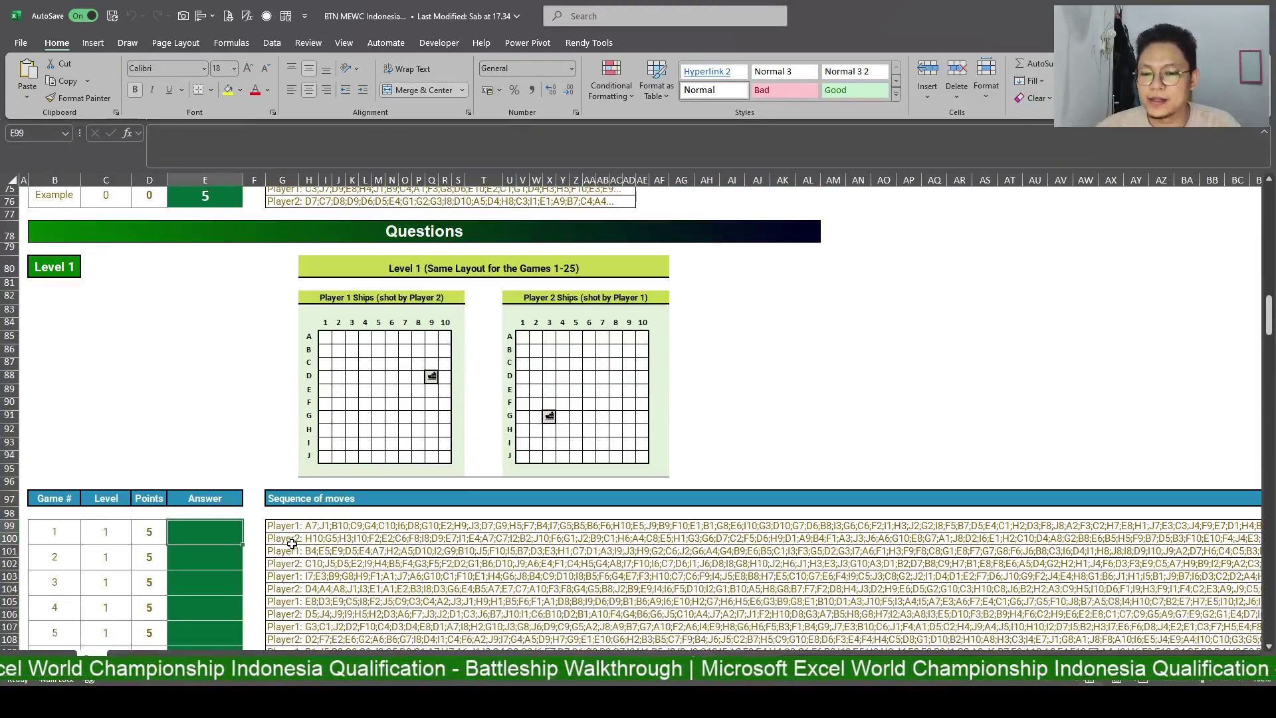
scroll(292, 543, up, 7)
scroll(292, 543, up, 3)
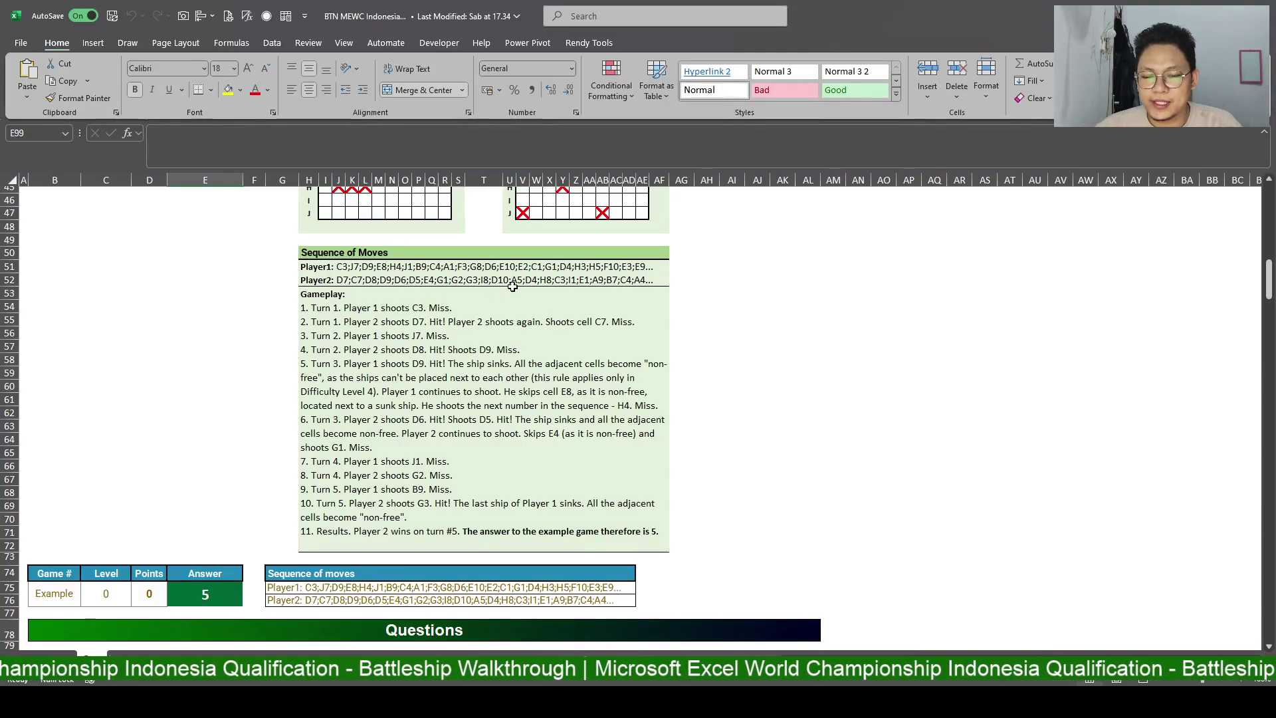
scroll(408, 372, up, 1)
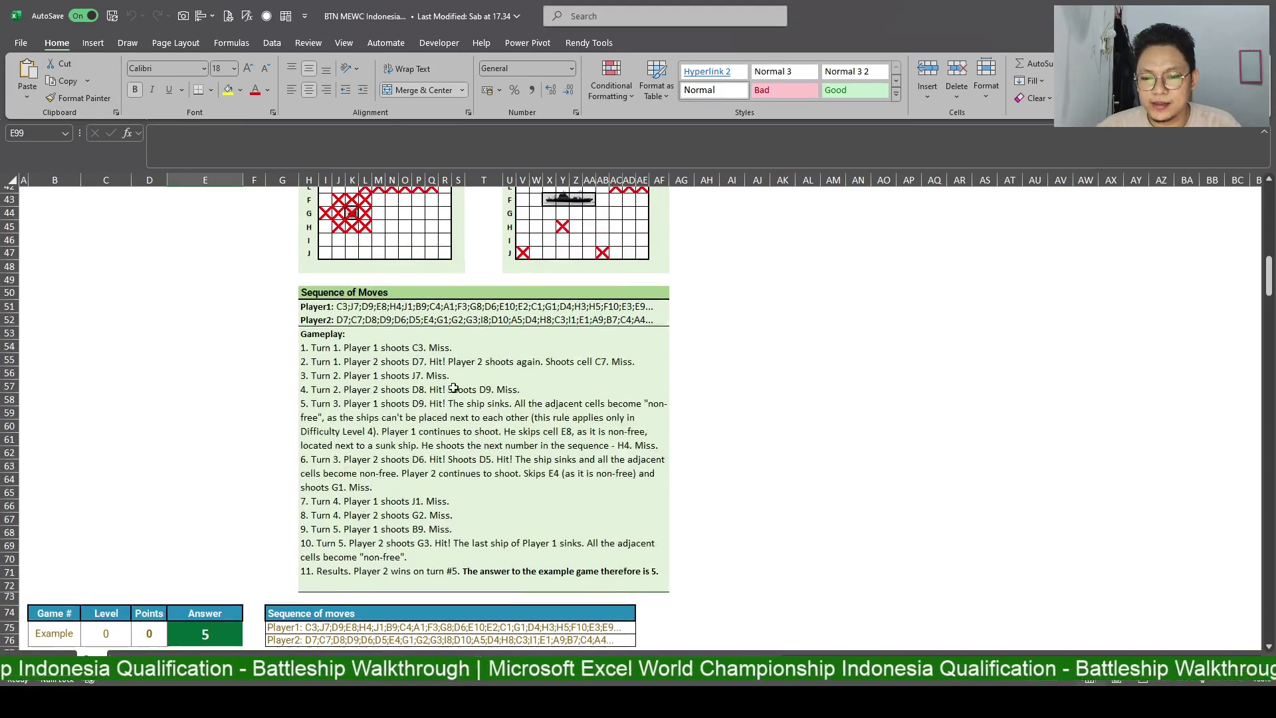
scroll(453, 387, up, 2)
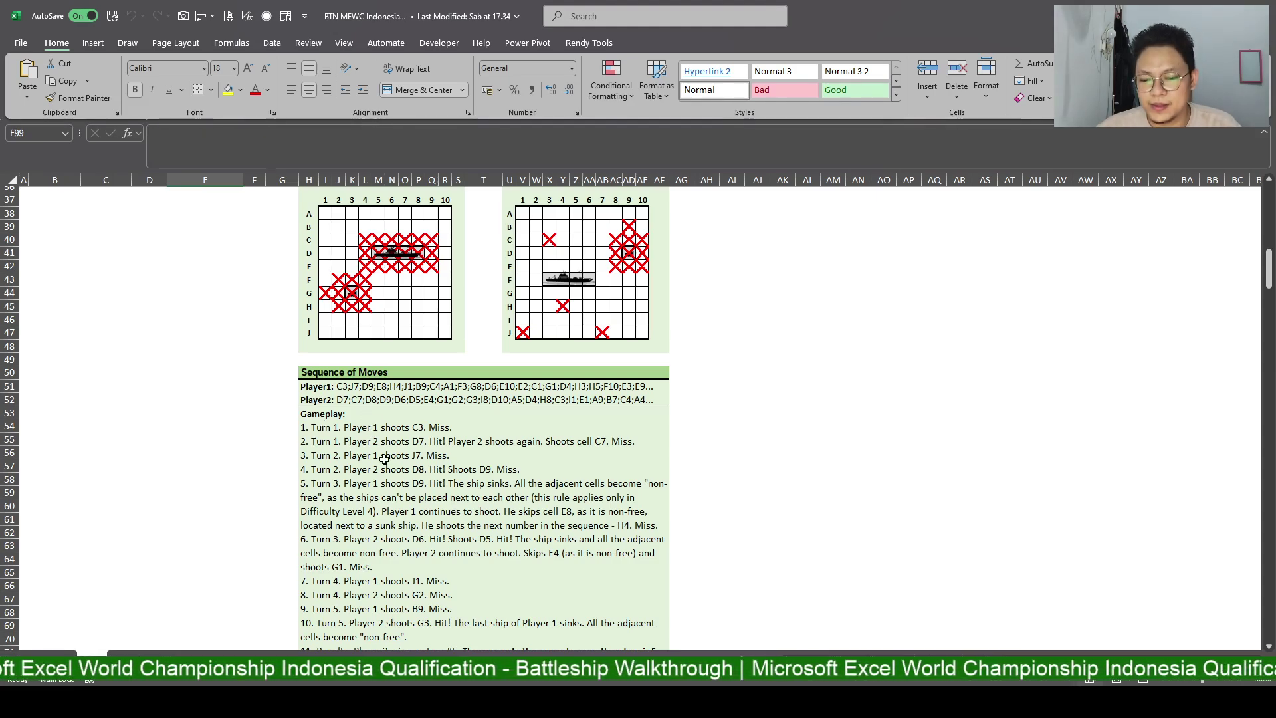
scroll(399, 451, down, 1)
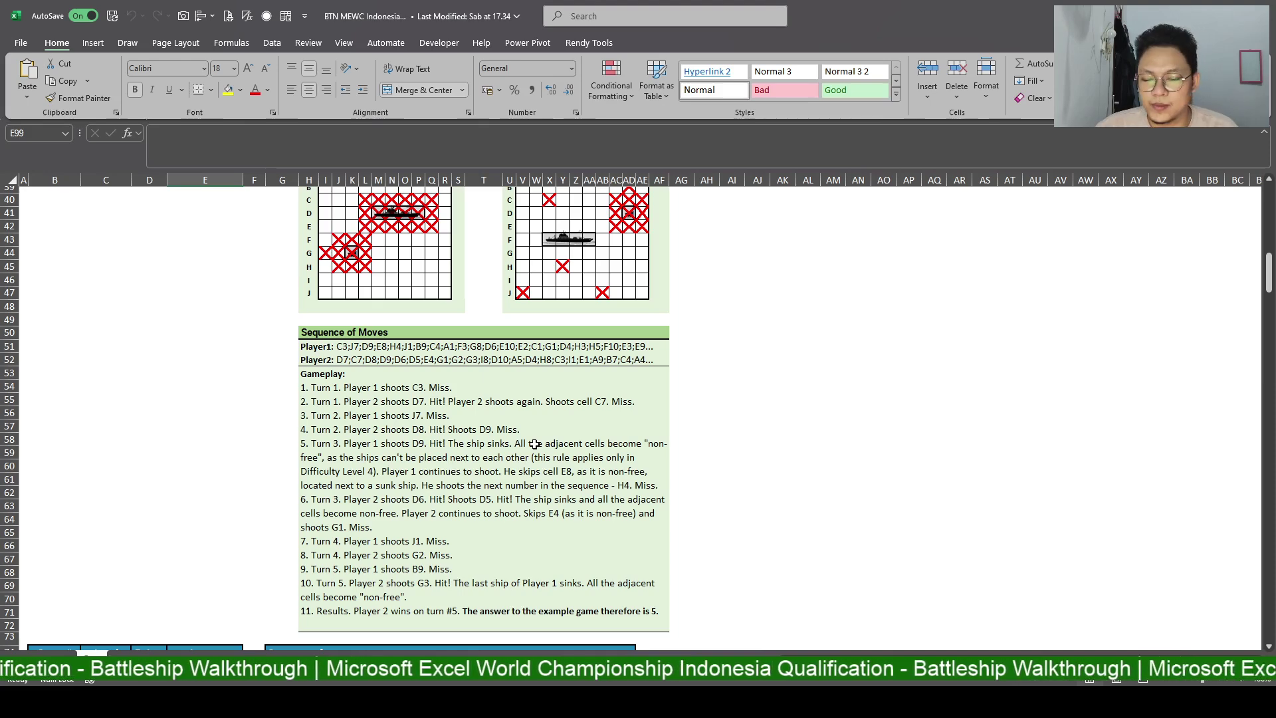
scroll(577, 473, down, 2)
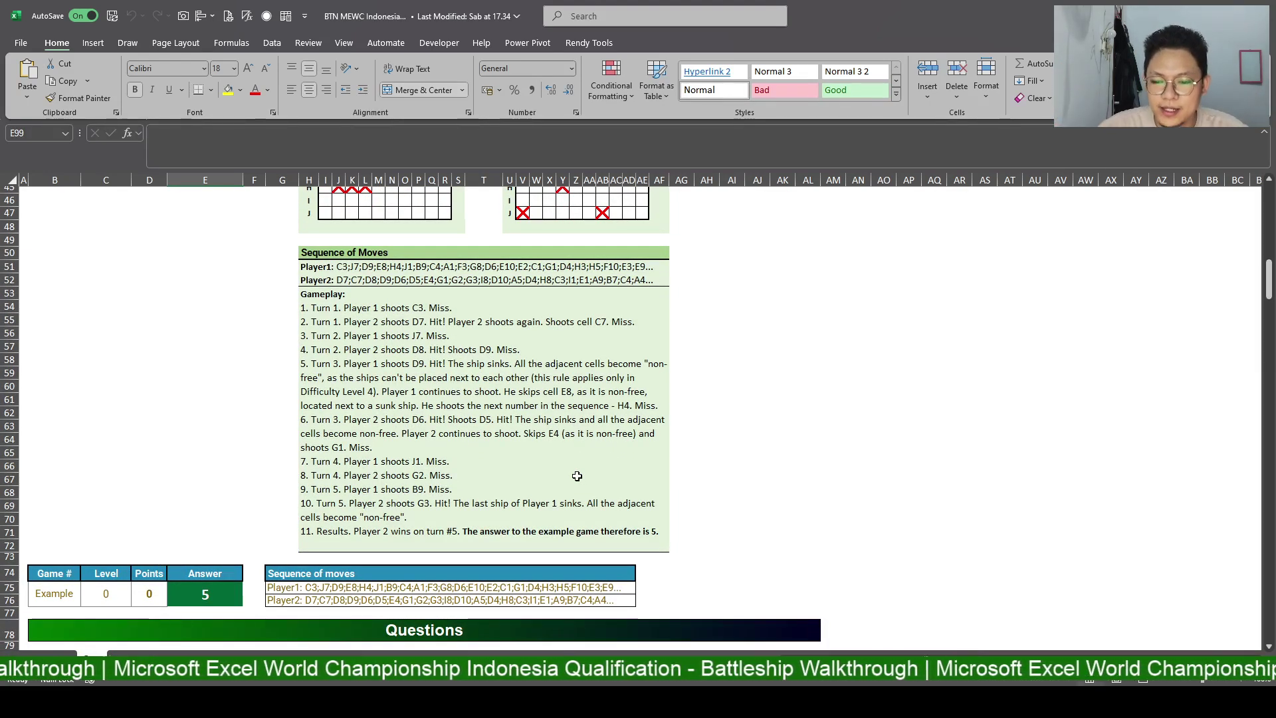
scroll(545, 483, down, 5)
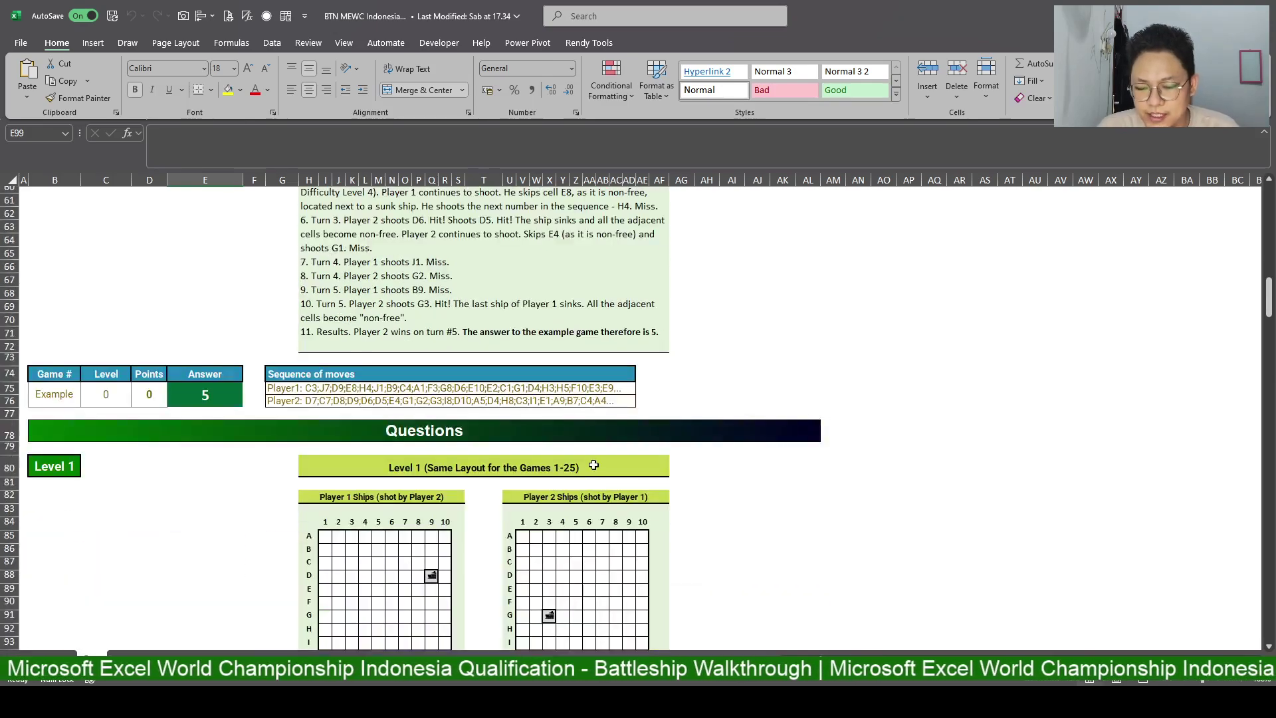
scroll(641, 412, down, 7)
scroll(640, 412, up, 4)
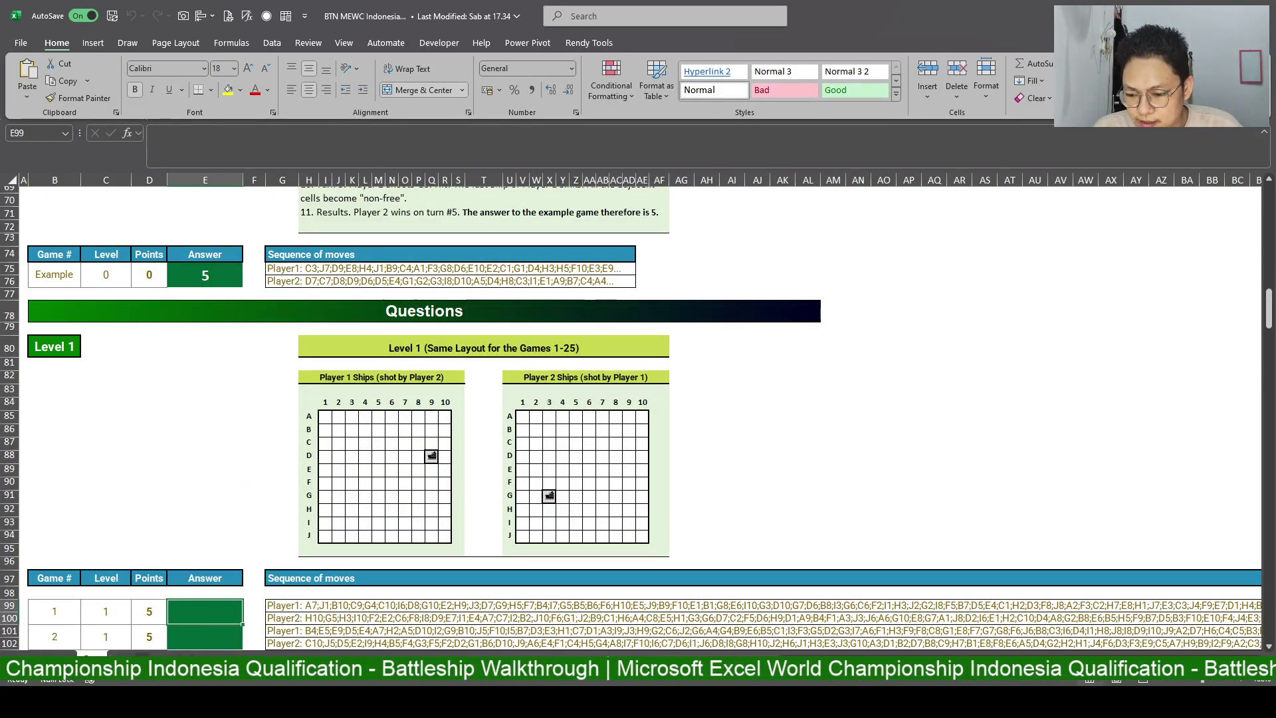
click(131, 654)
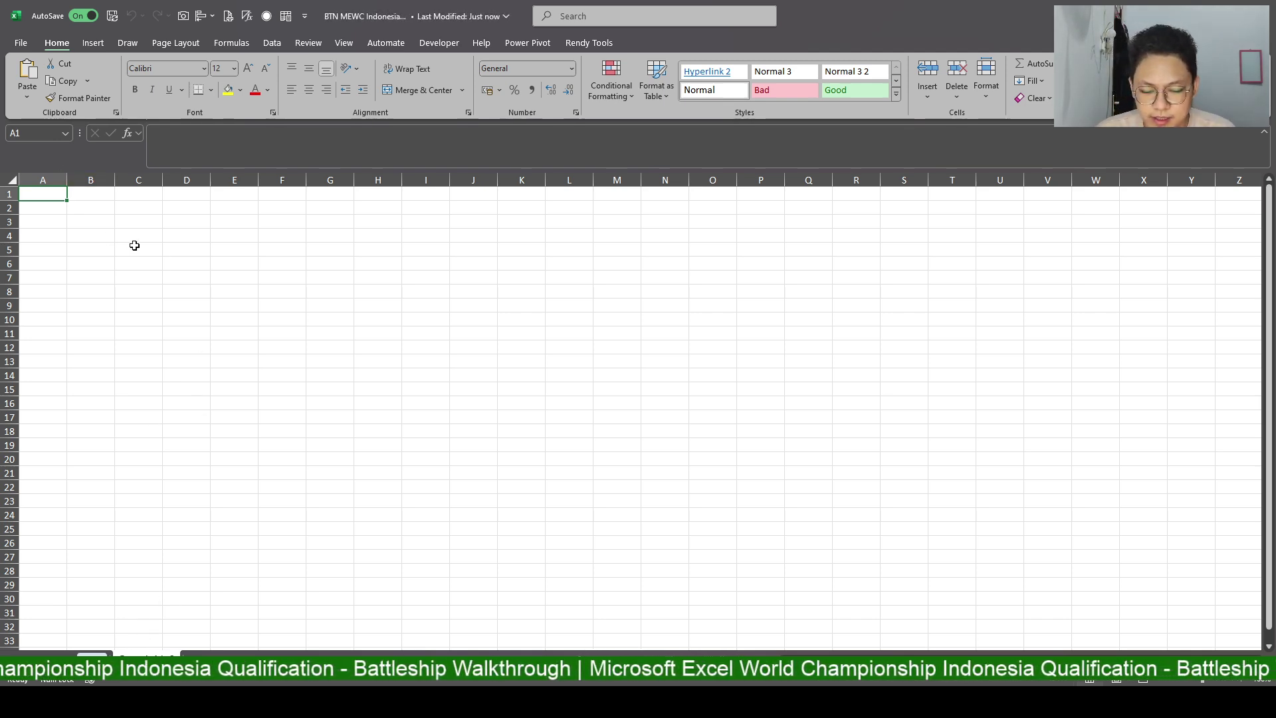
Enter Level, Max, Min and Game down A1:A4 of the helper sheet, then select B1.
text(GShips)
key(BackSpace)
key(BackSpace)
key(BackSpace)
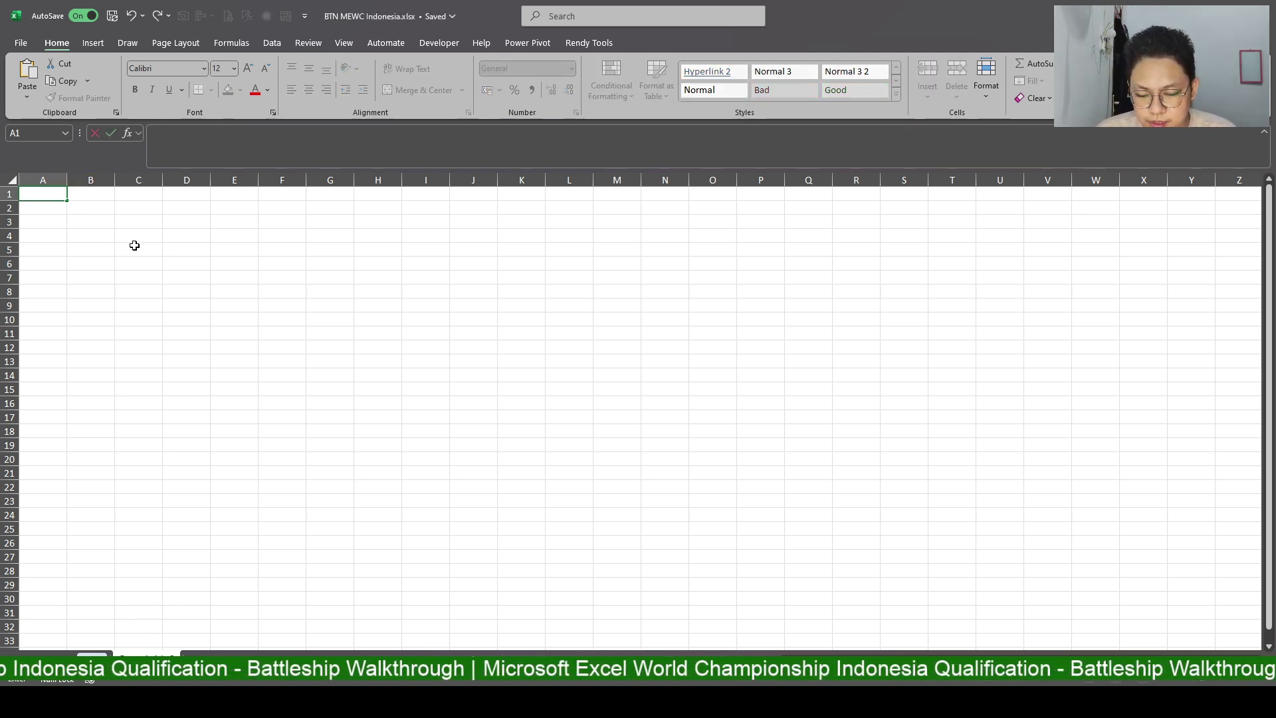
text(el)
key(Return)
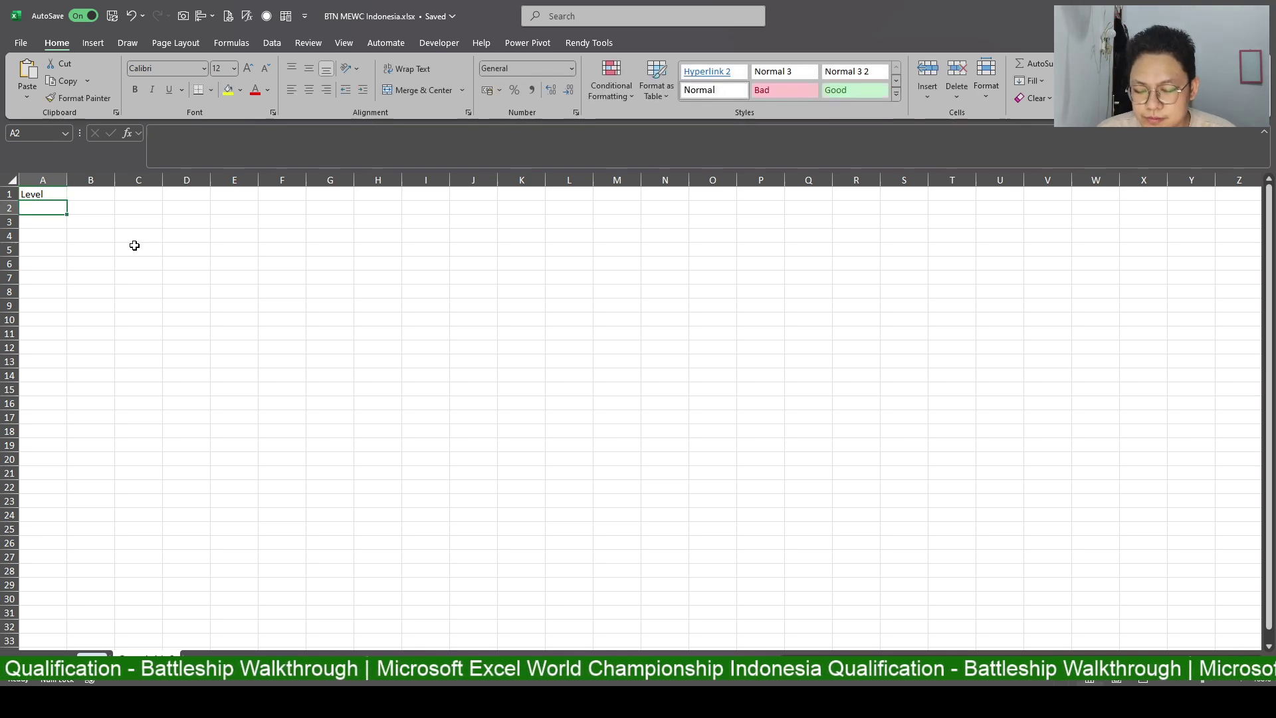
text(Max)
key(Return)
text(Min)
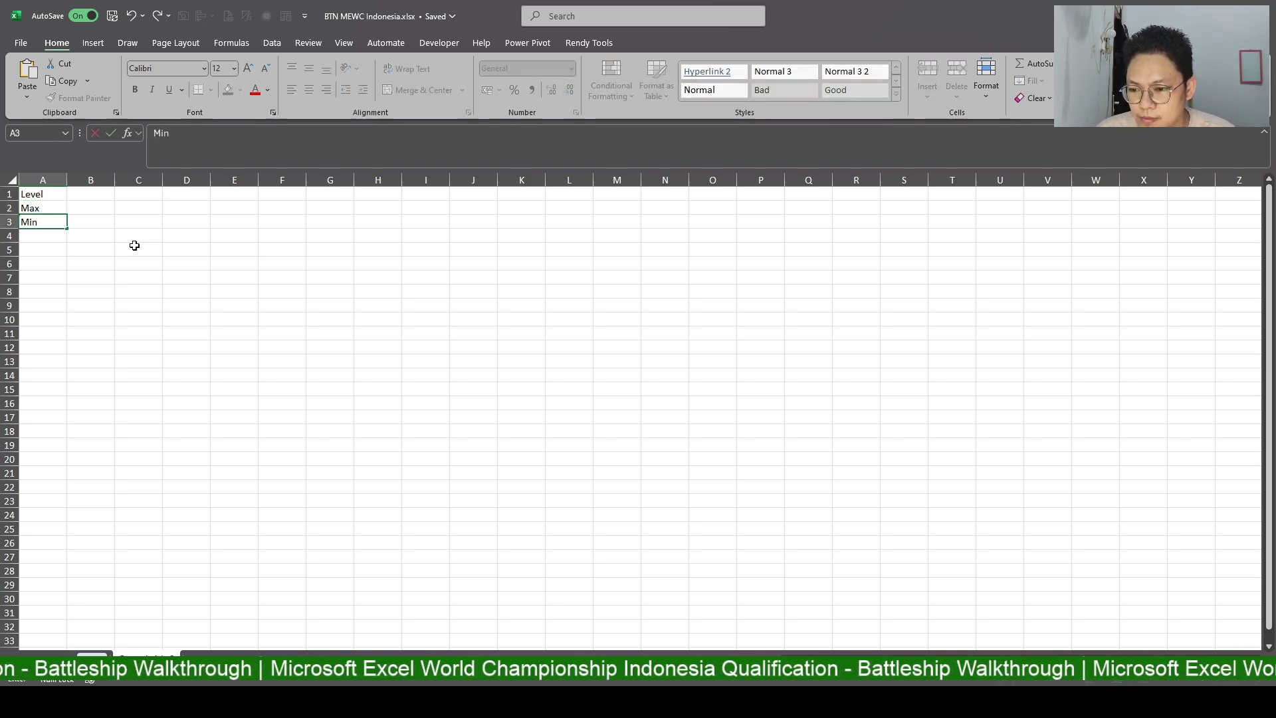
key(Return)
text(Game)
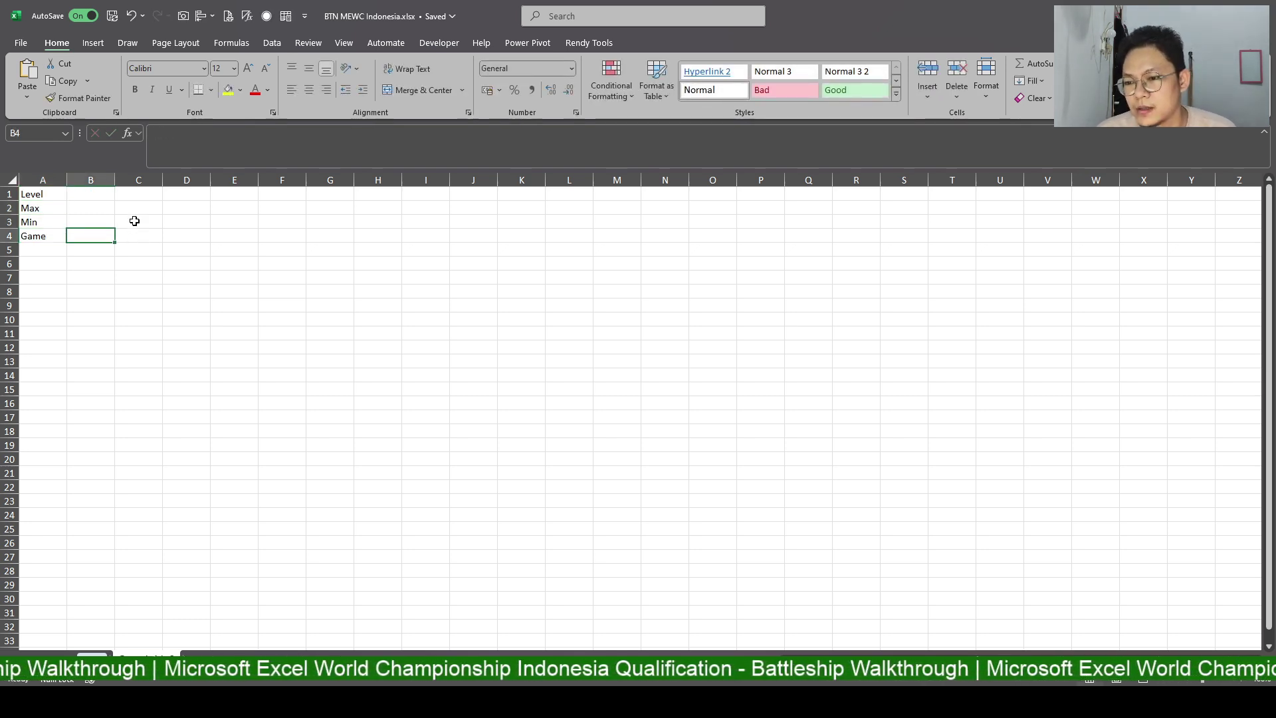
click(98, 196)
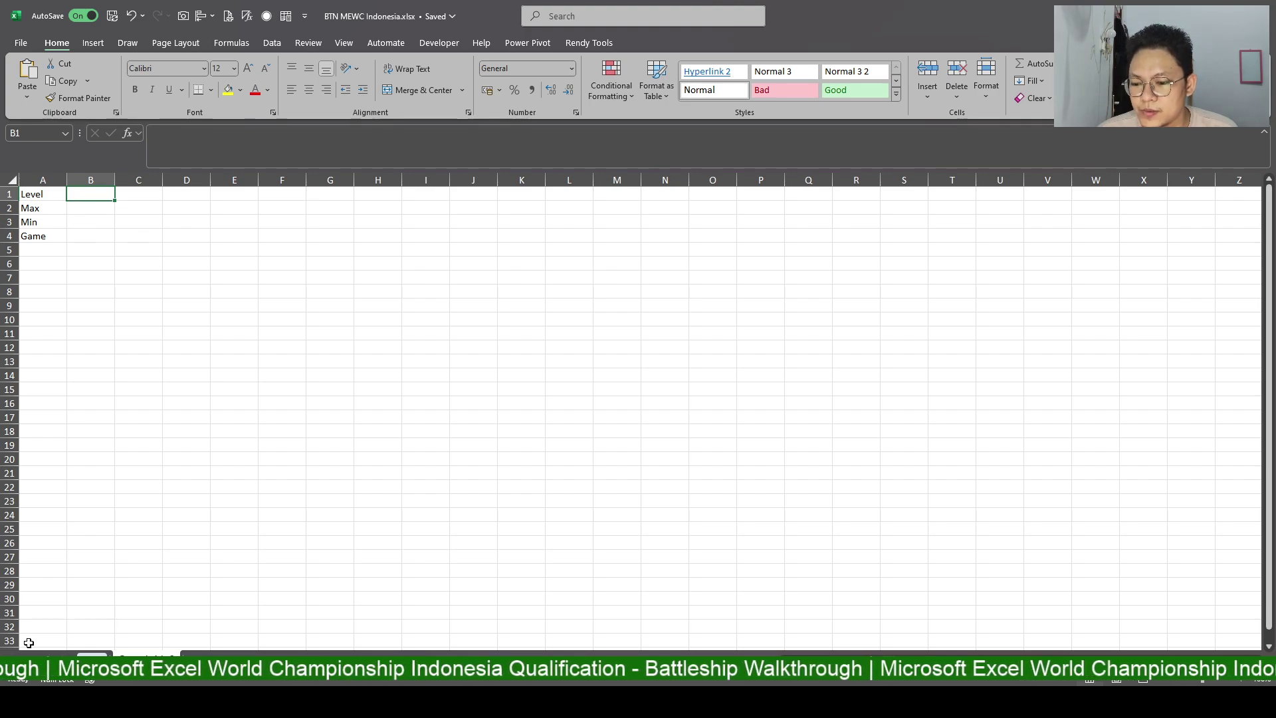
Locate the first Level 1 game row and select A99 beside it.
scroll(175, 463, down, 3)
scroll(175, 462, down, 2)
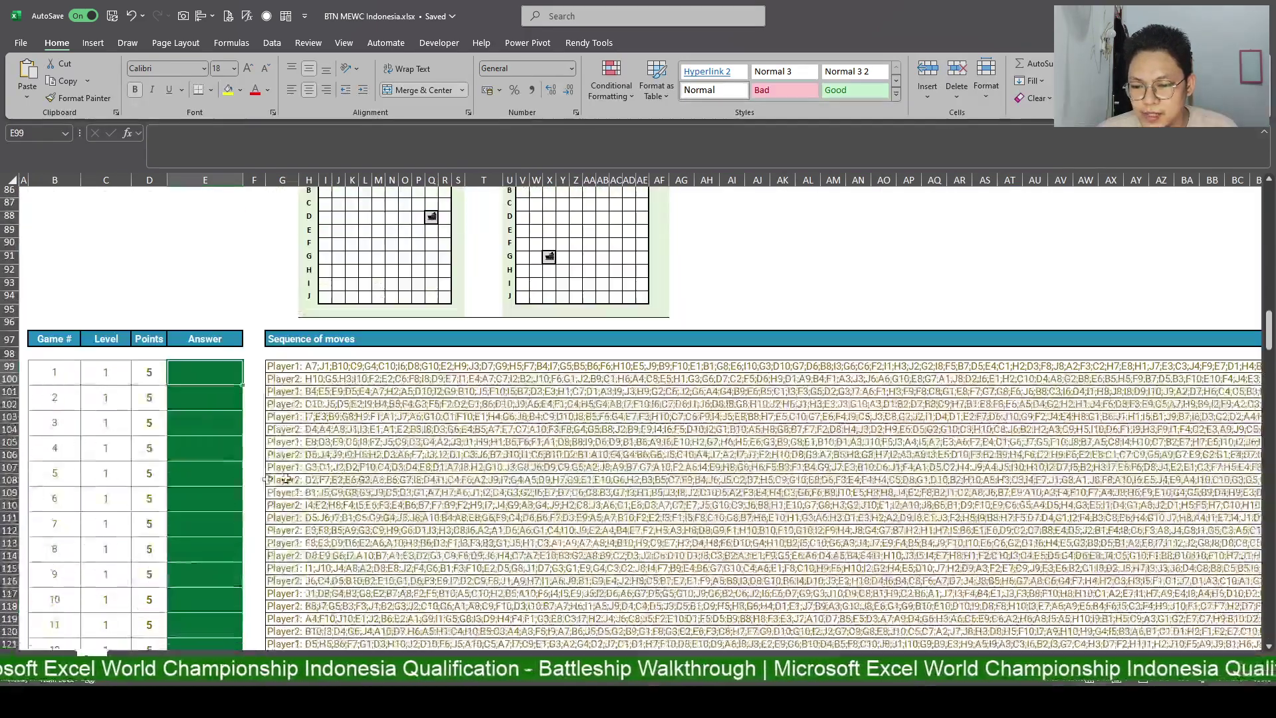
scroll(175, 462, down, 4)
scroll(213, 450, up, 5)
click(260, 370)
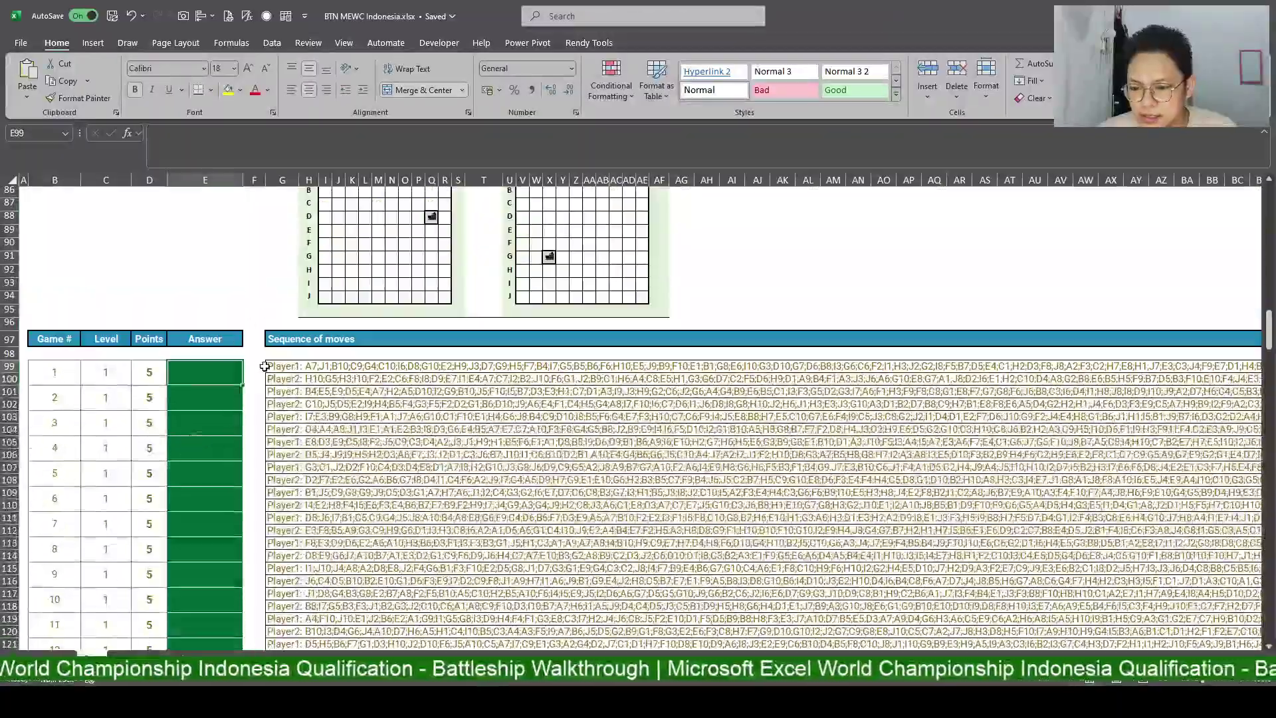
click(55, 375)
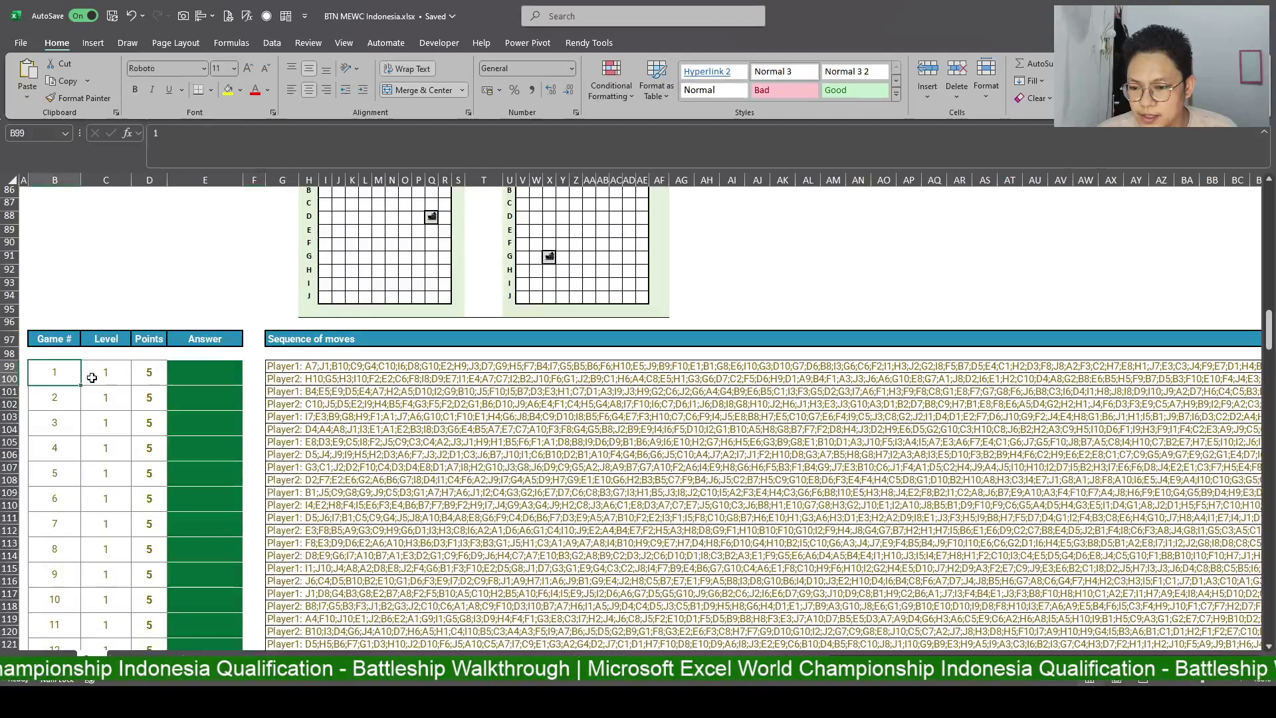
click(262, 367)
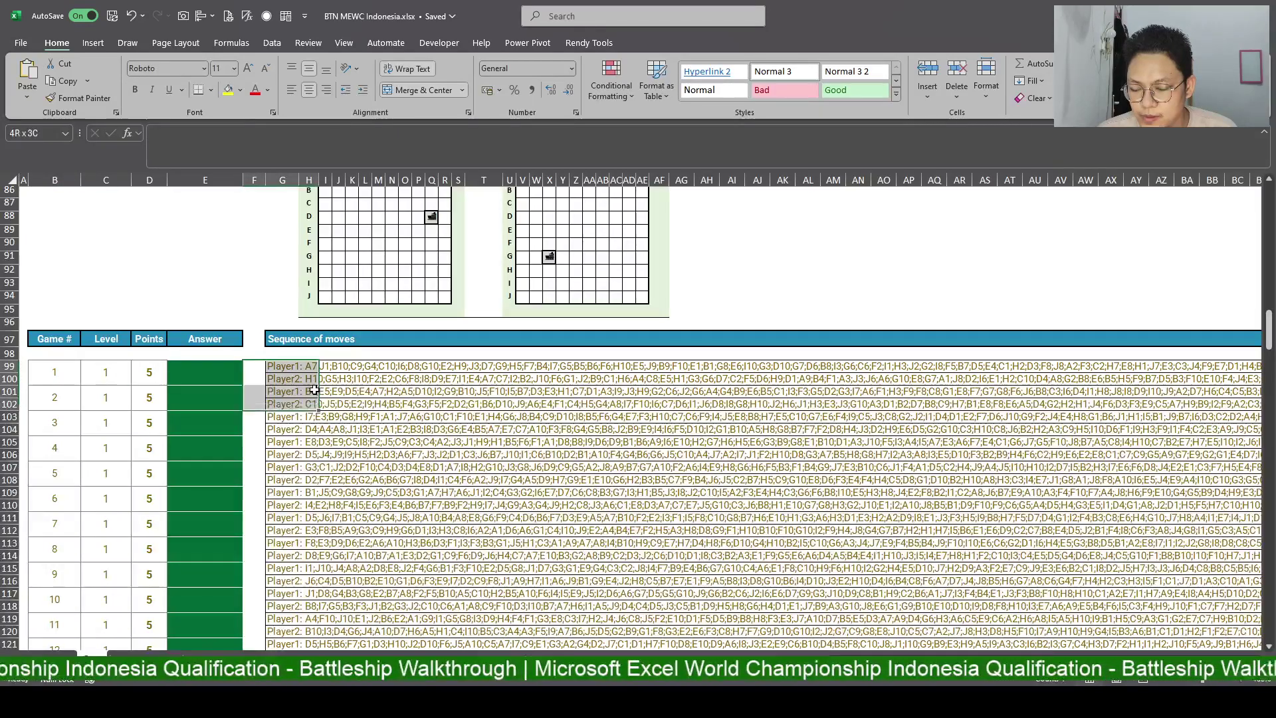
click(26, 371)
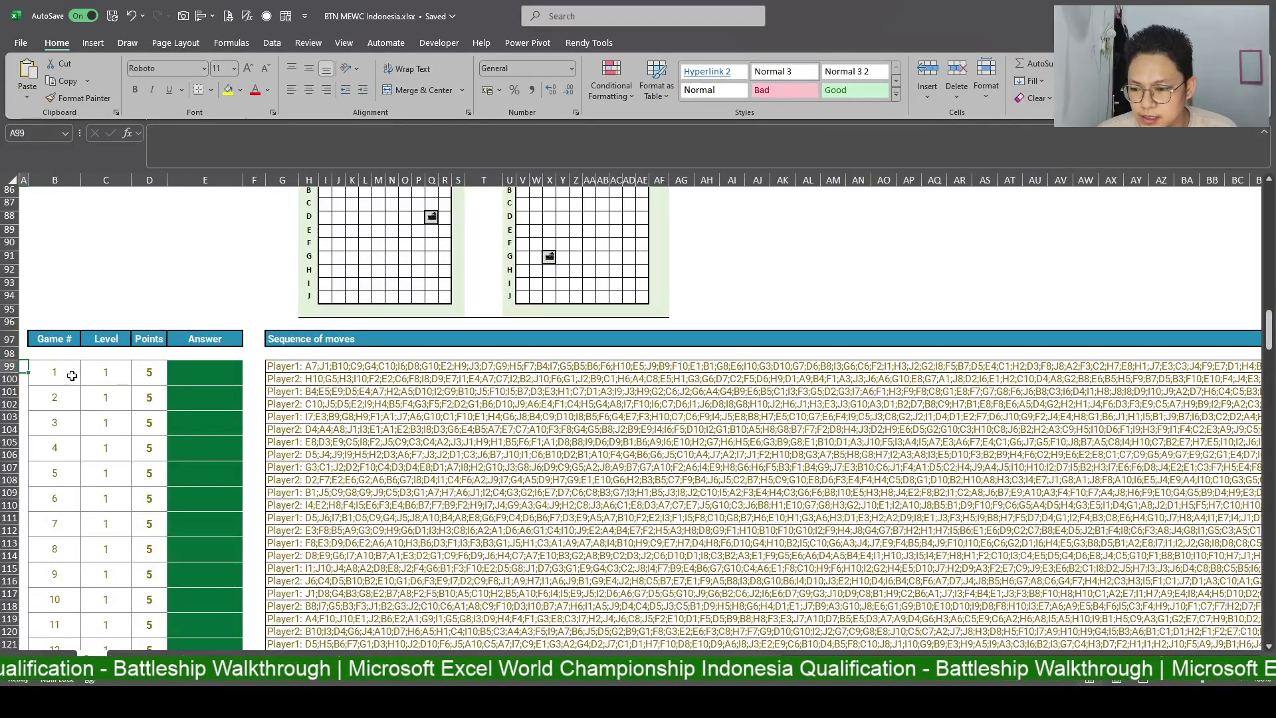
Enter game numbers 1 and 2 in A99:A100 and fill the numbering down column A.
scroll(72, 376, down, 3)
scroll(33, 386, up, 3)
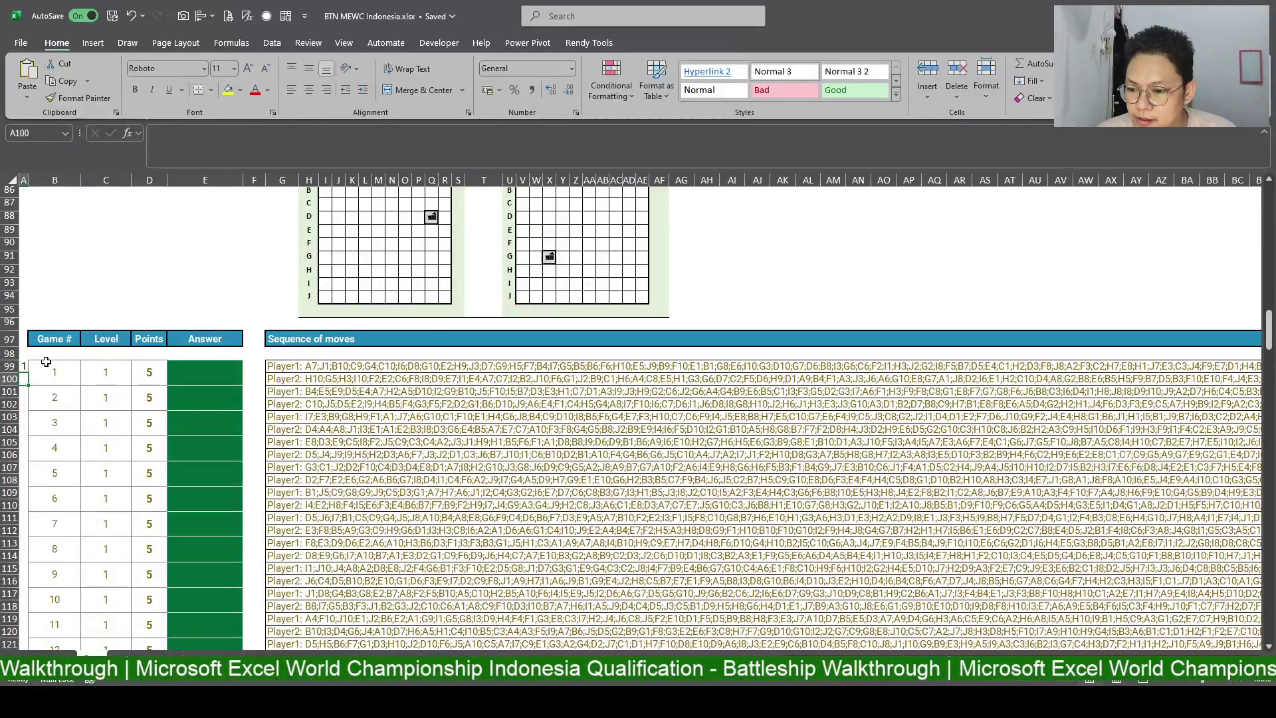
text(1)
key(Return)
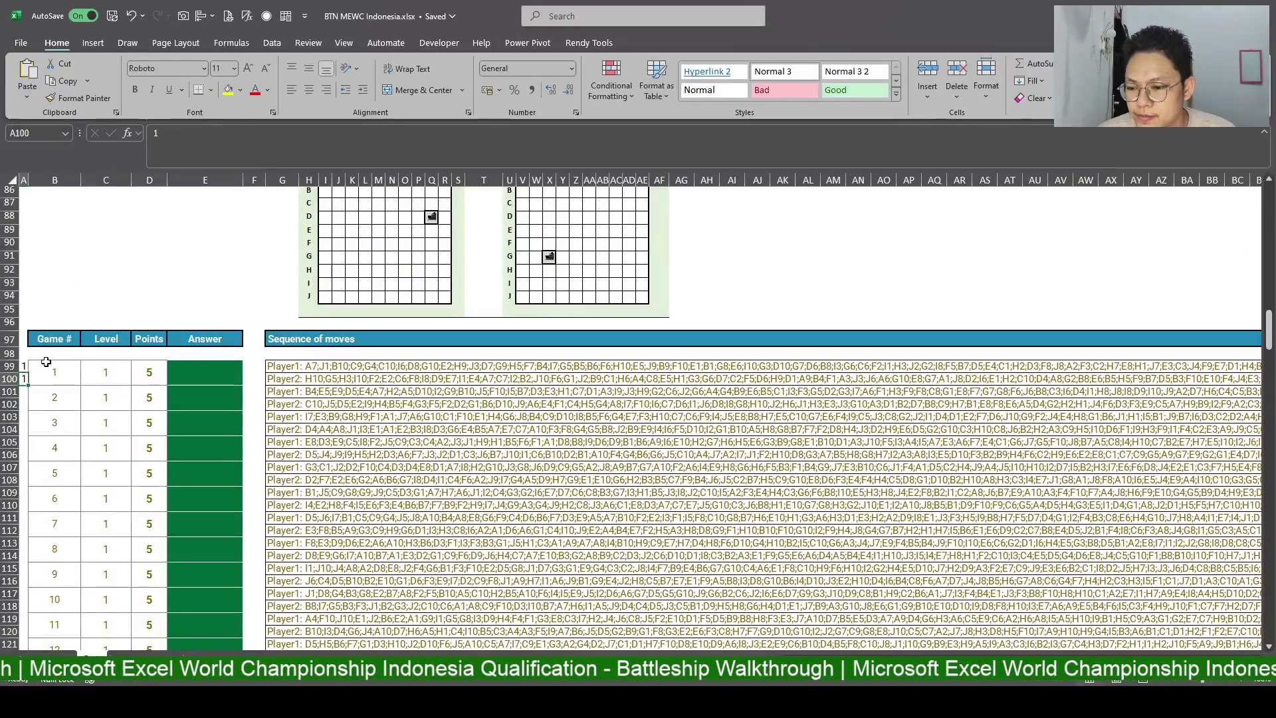
text(2)
key(Return)
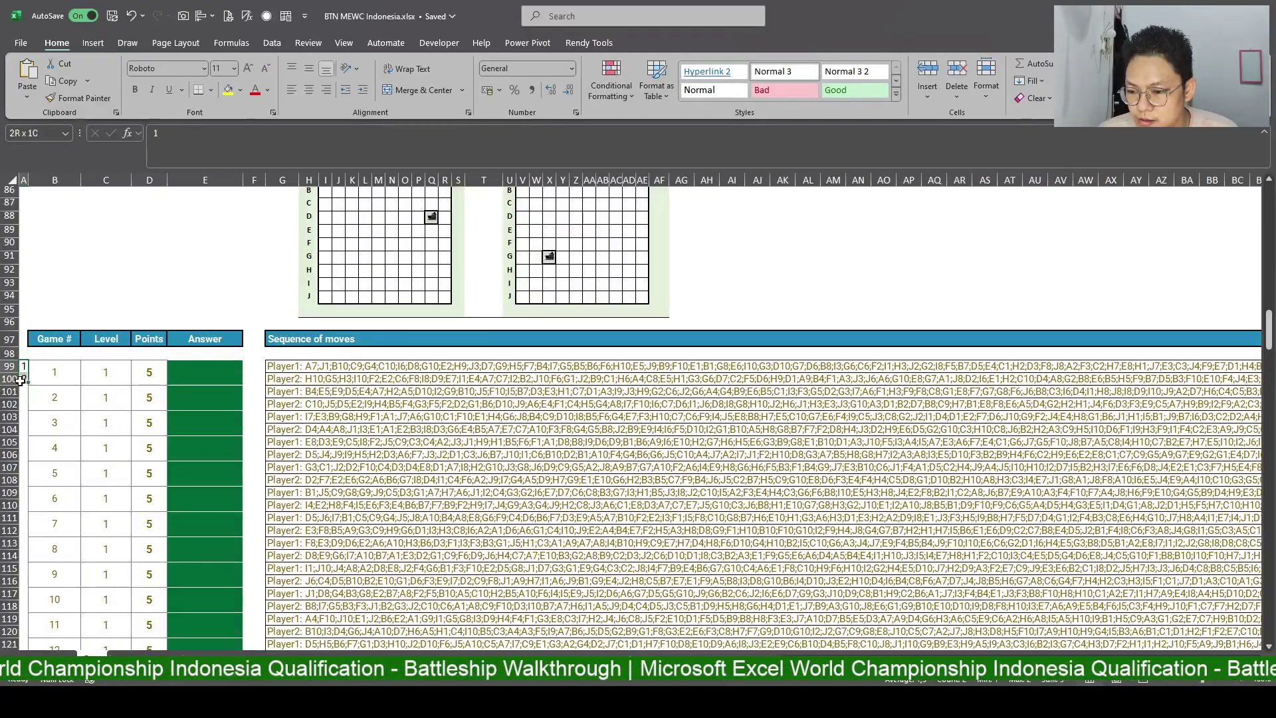
mouse_move(30, 385)
mouse_down()
mouse_move(42, 545)
mouse_move(31, 425)
mouse_move(26, 460)
mouse_up()
Paste the copied game numbers into A124:A148 and autofit column A.
scroll(30, 399, down, 4)
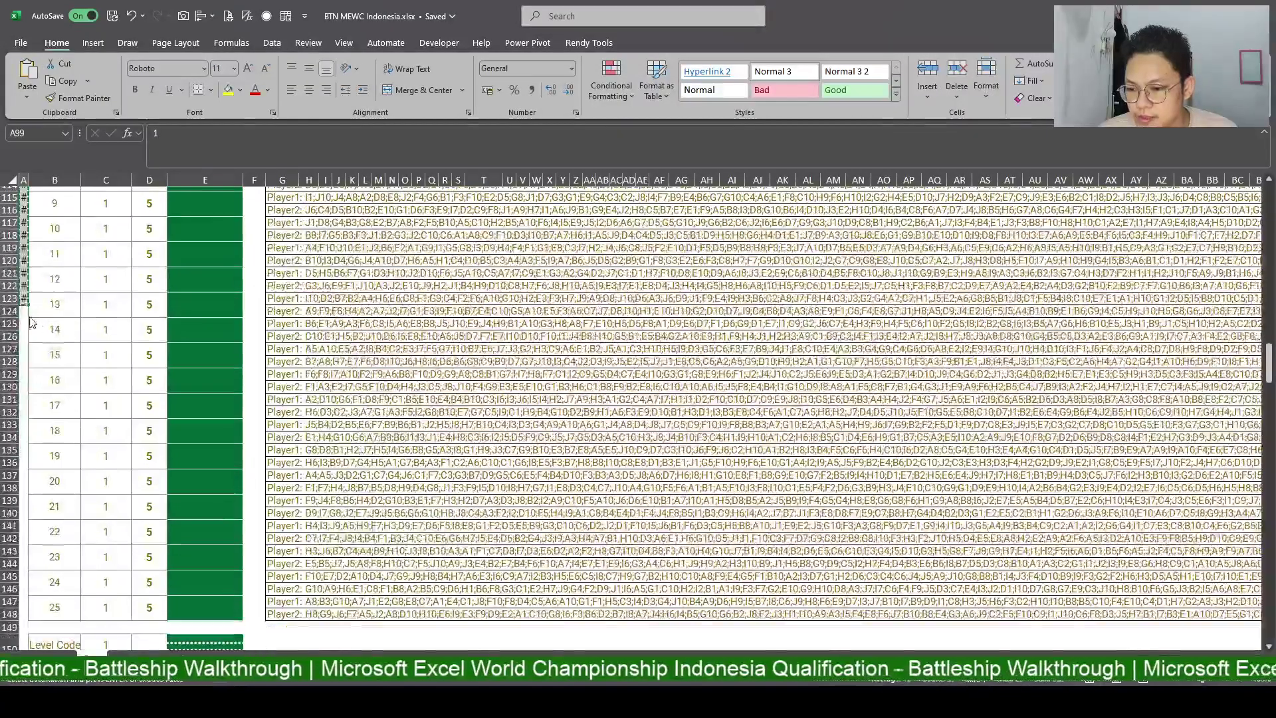
click(30, 313)
key(ctrl+v)
double_click(28, 180)
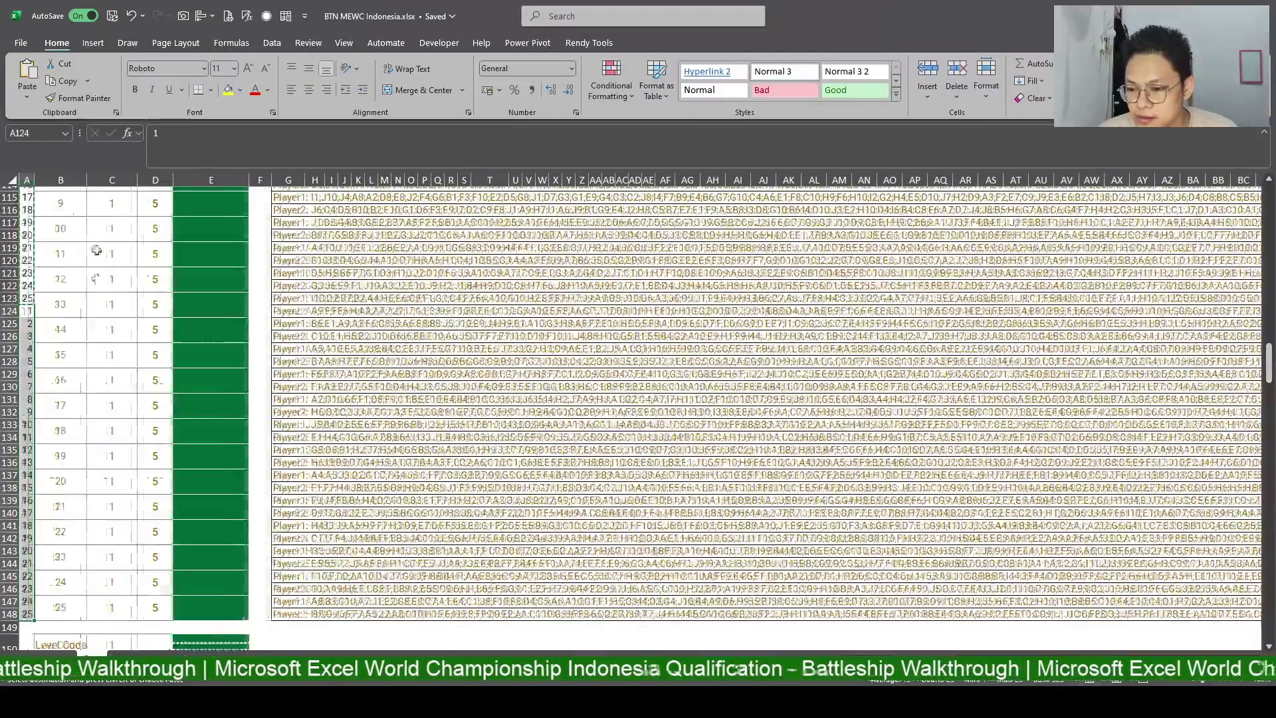
Select the numbered range in column A and recheck it against the game number in B99.
scroll(105, 370, down, 3)
scroll(105, 370, up, 6)
scroll(69, 337, up, 9)
scroll(69, 337, down, 3)
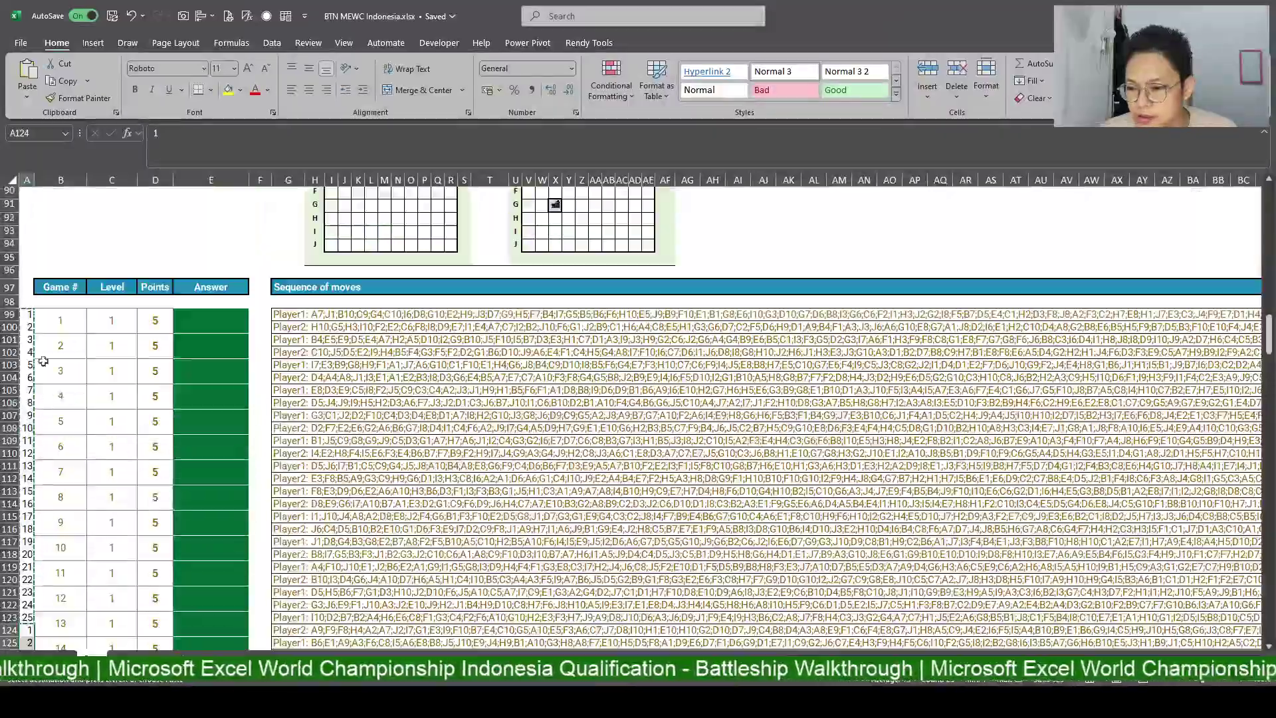
drag(40, 362, 36, 444)
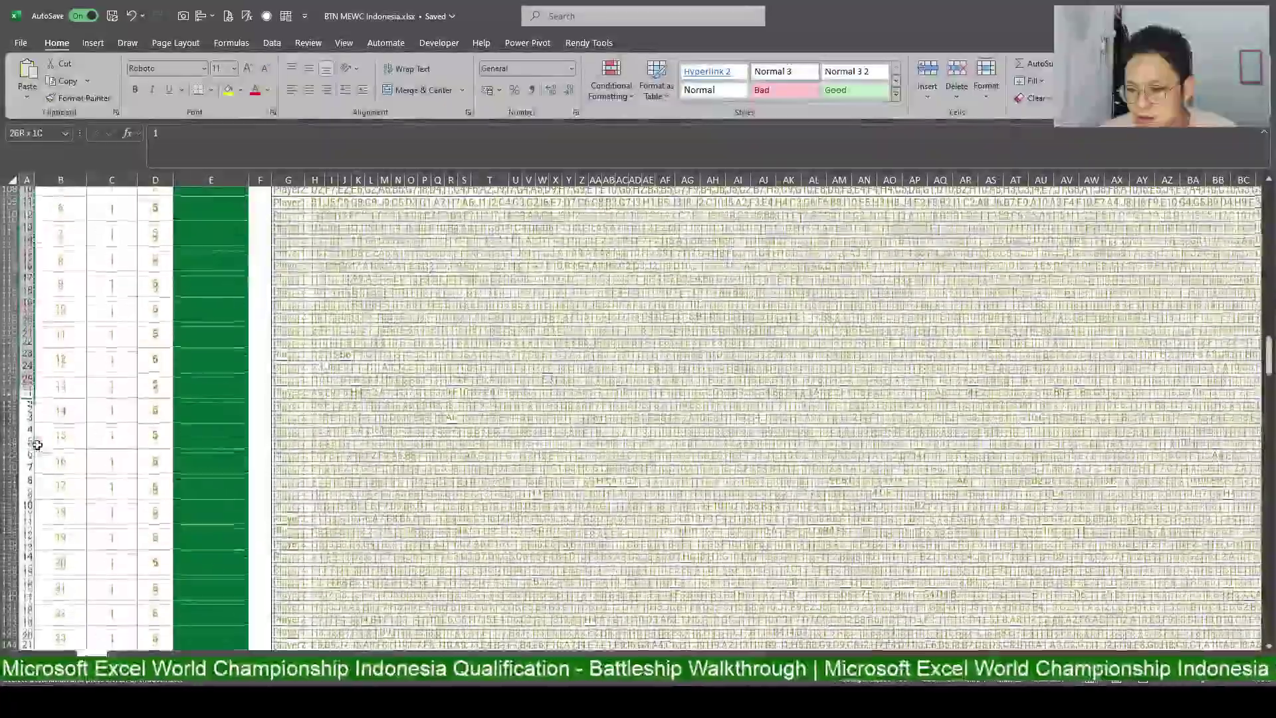
scroll(37, 398, up, 3)
mouse_move(37, 443)
mouse_down()
mouse_move(28, 271)
mouse_move(34, 538)
mouse_up()
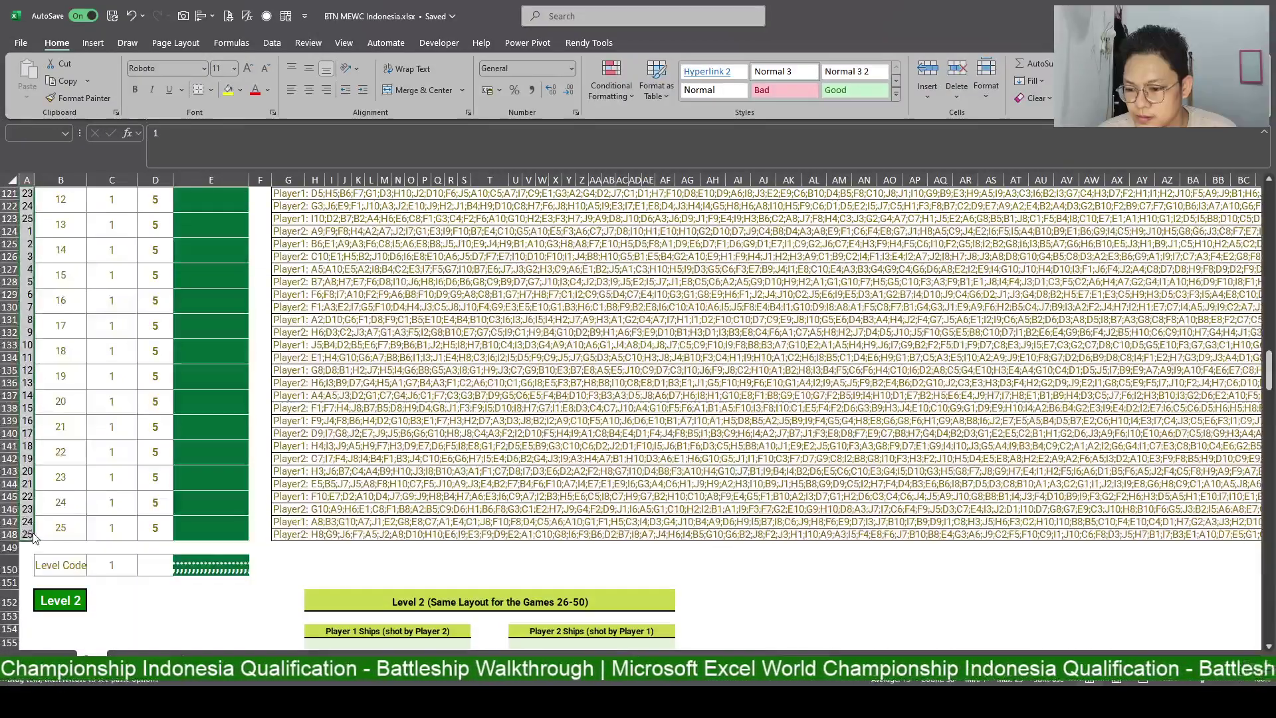
scroll(33, 465, up, 13)
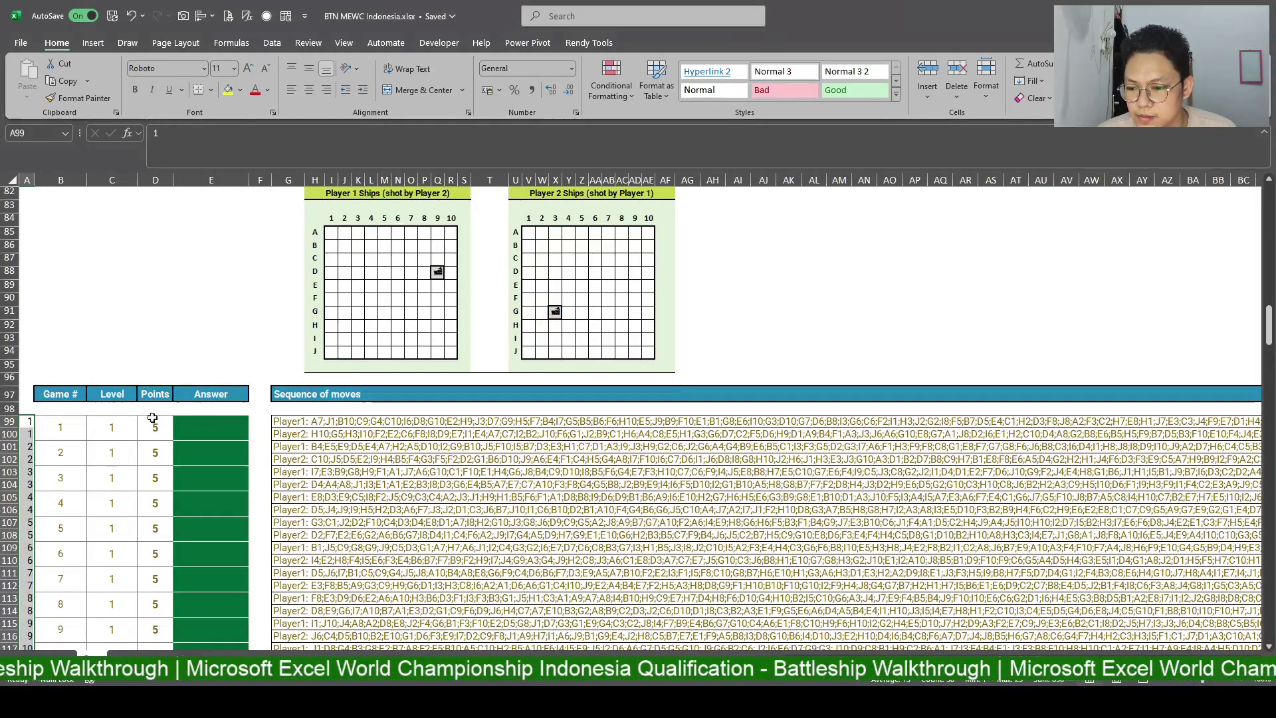
scroll(152, 417, down, 2)
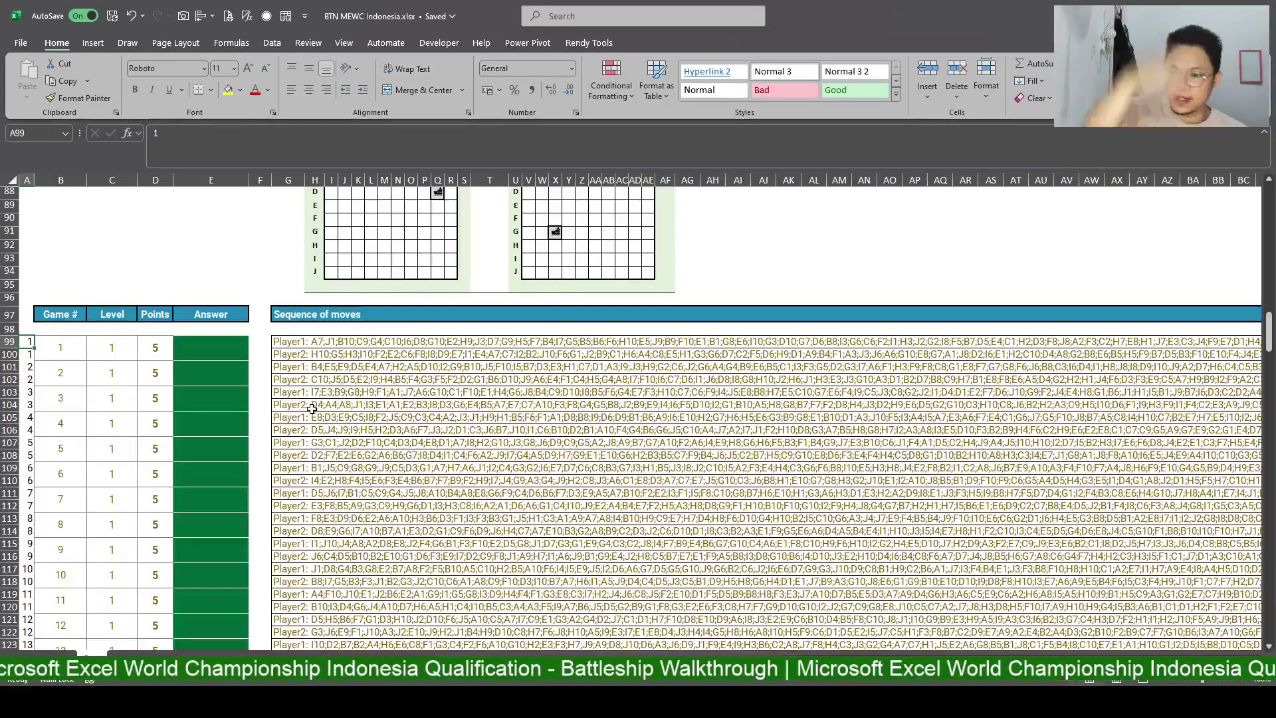
click(71, 353)
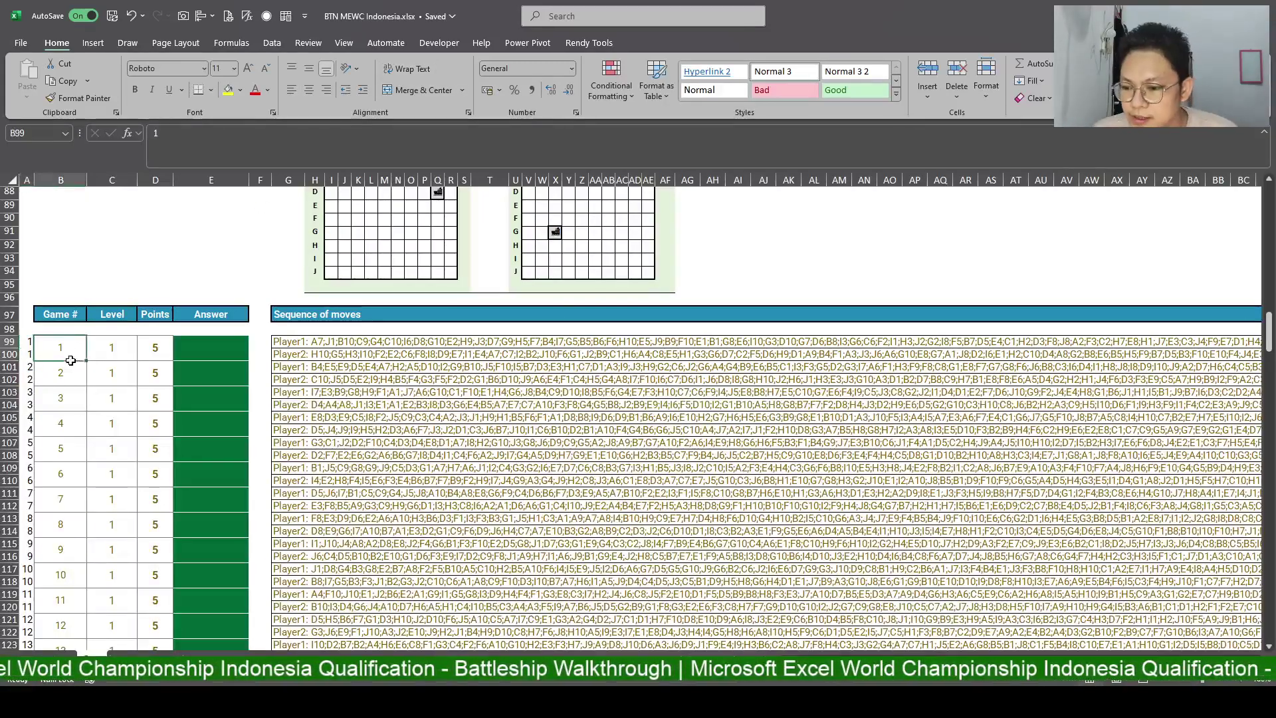
scroll(166, 279, up, 3)
scroll(13, 205, down, 3)
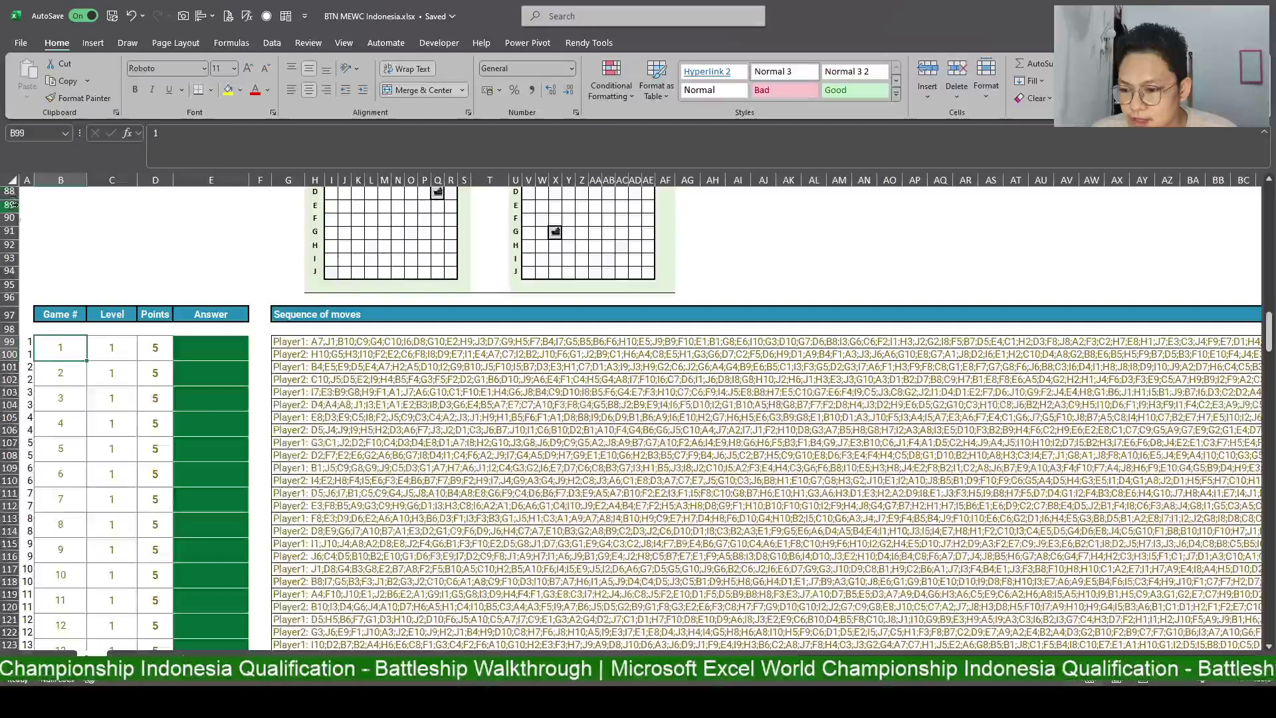
click(26, 341)
scroll(28, 373, down, 5)
scroll(30, 398, down, 9)
Enter =SEQUENCE(25,,26) in A171 to list Level 2 game numbers 26–50.
scroll(32, 418, down, 5)
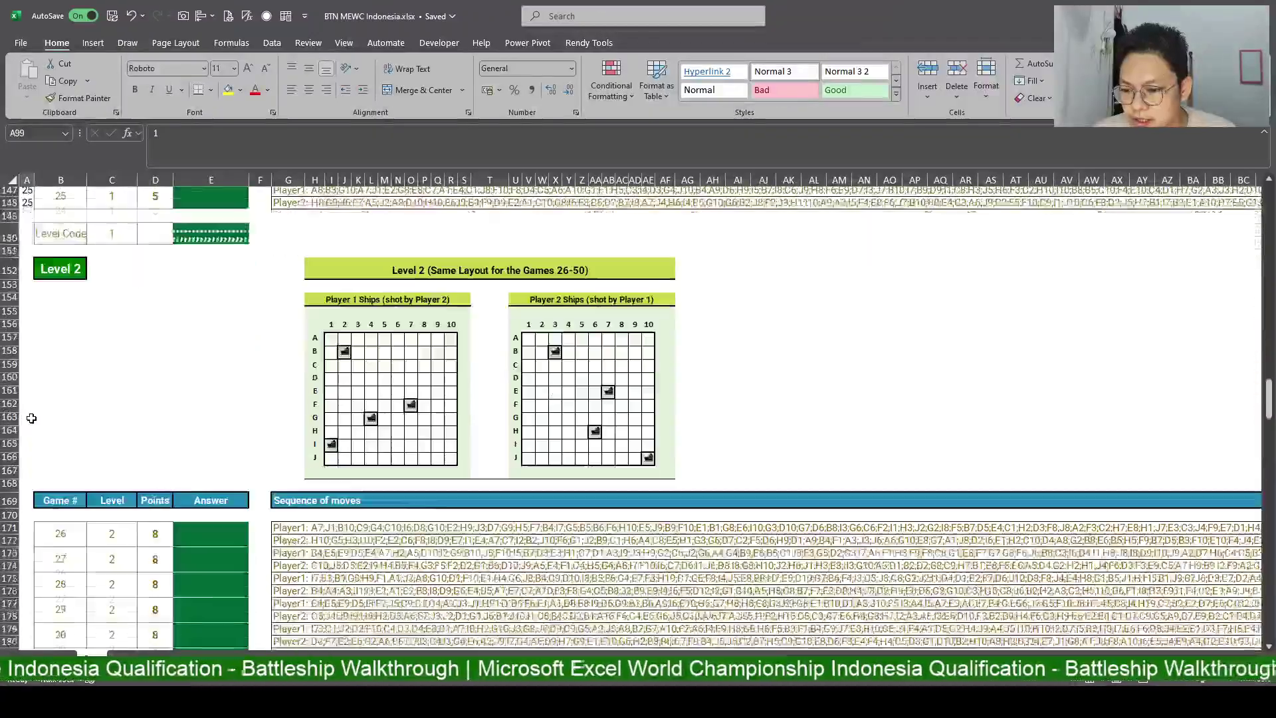
scroll(33, 398, down, 5)
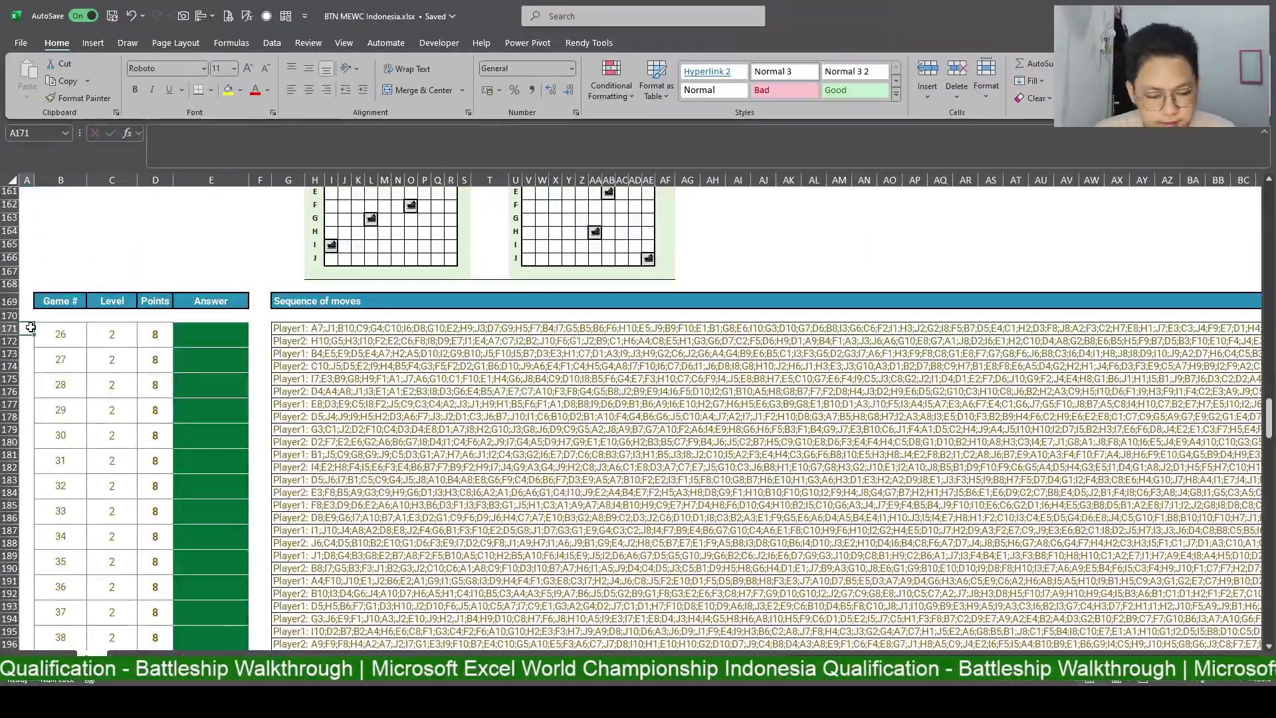
key(Down)
text(27)
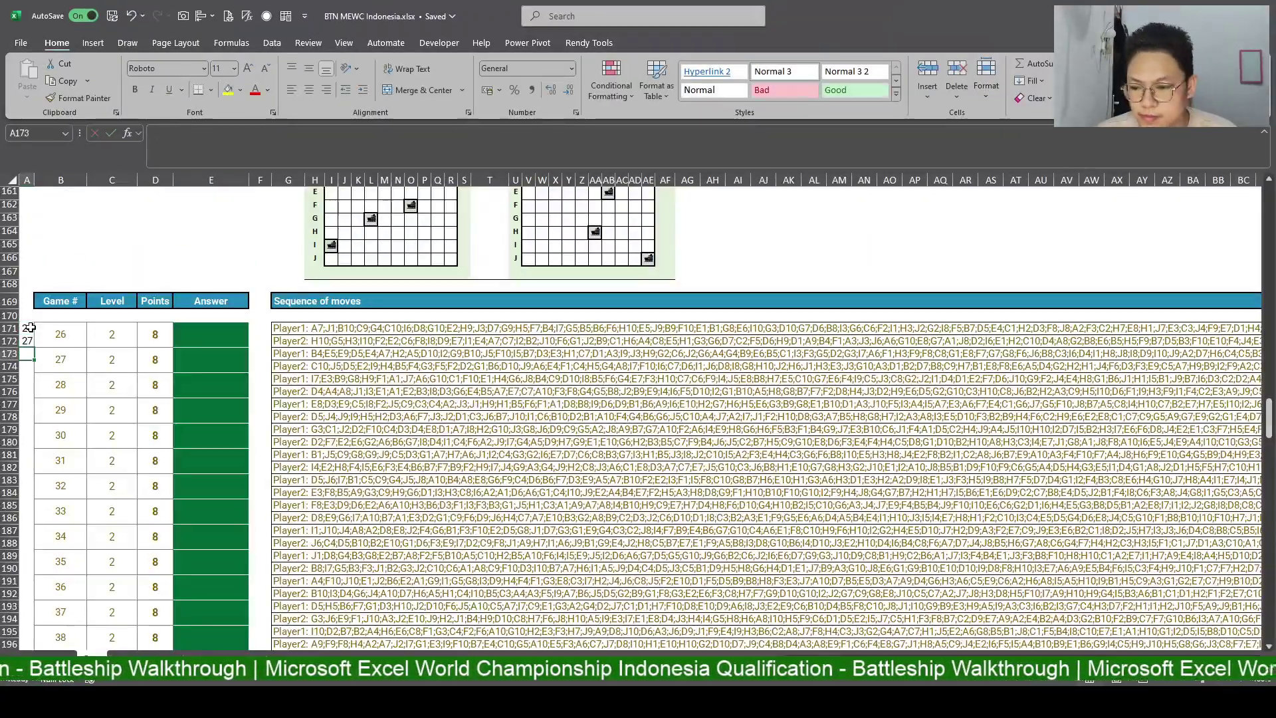
key(Up)
text(=SE)
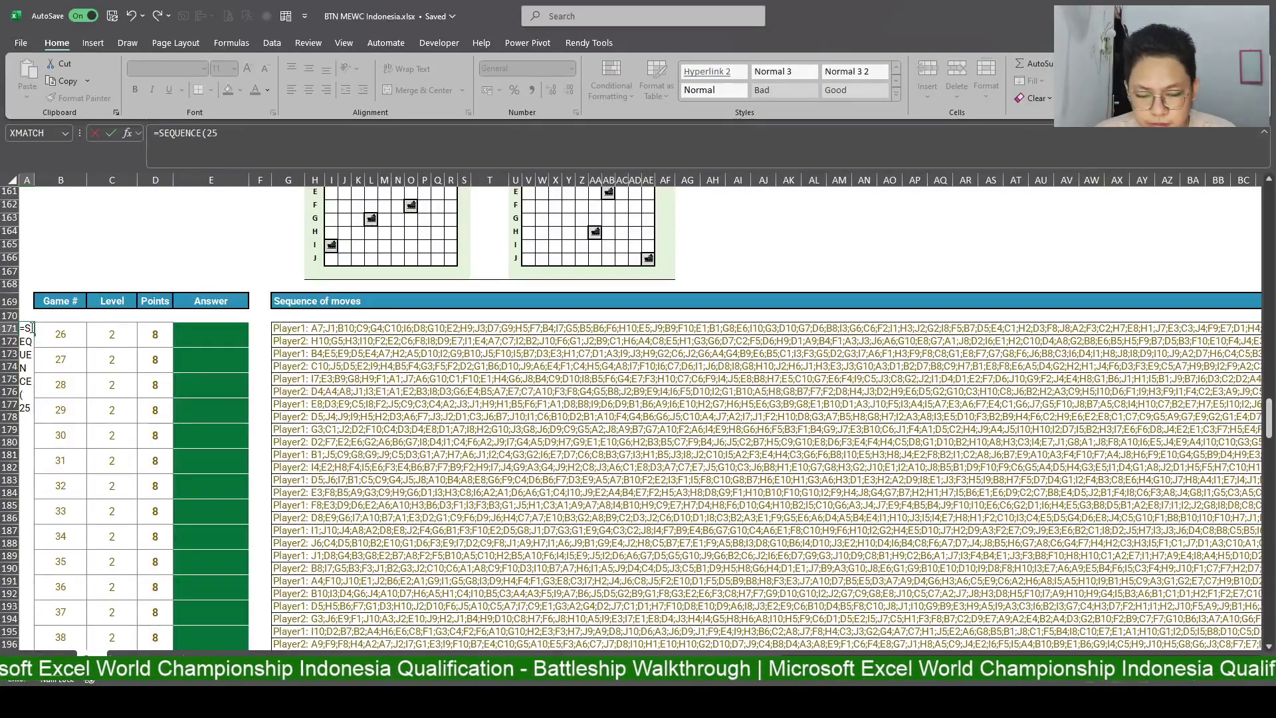
text(;;)
click(236, 137)
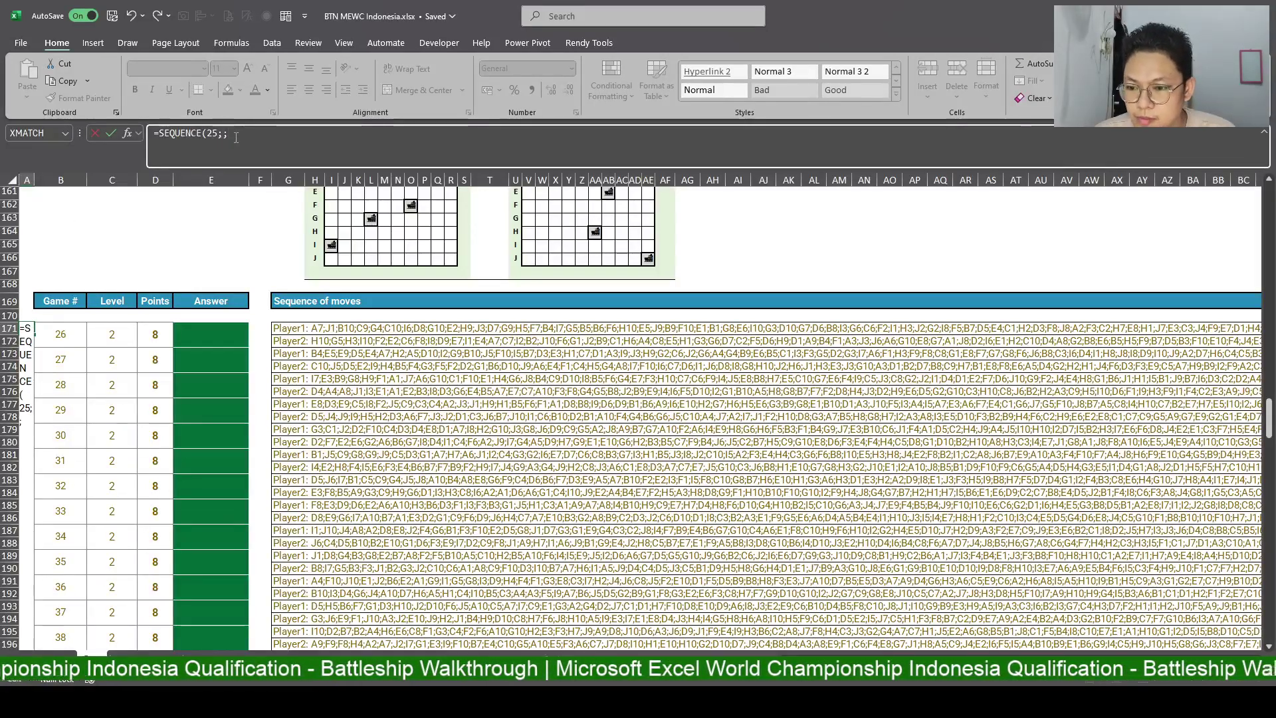
text(26)
key(Return)
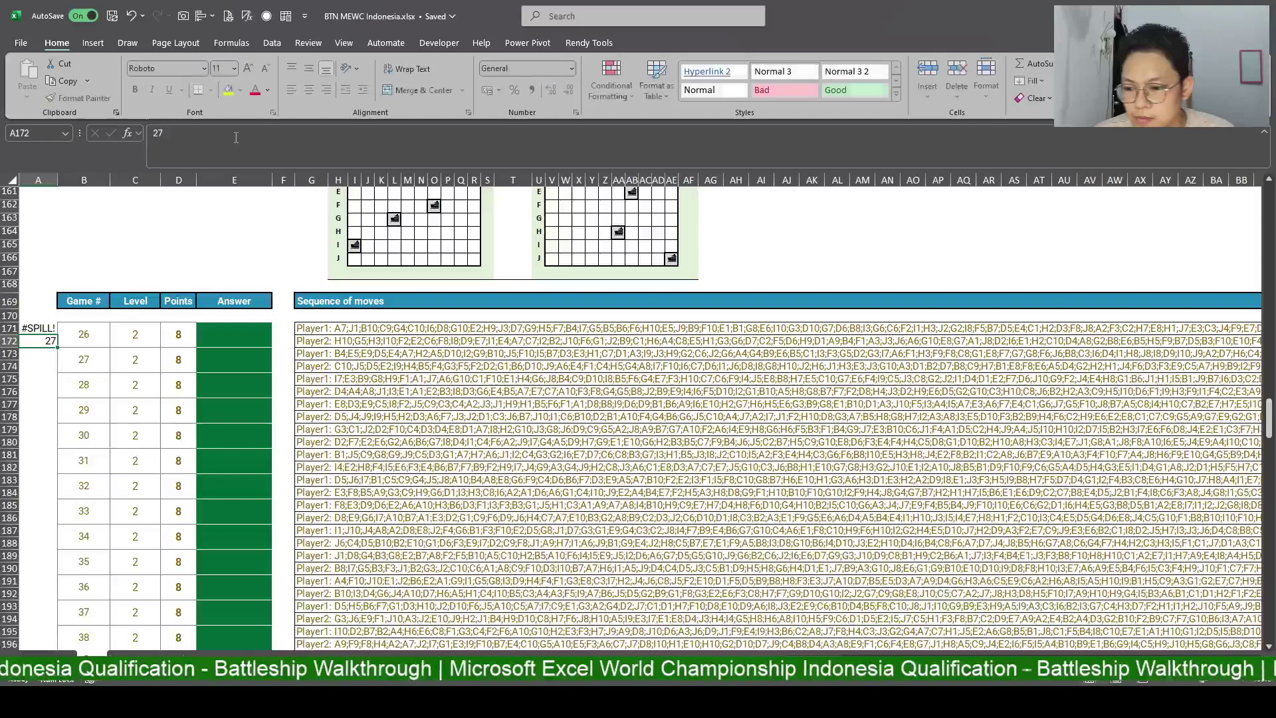
Clear the spill blocker, copy the 26–50 numbers and paste a second copy at A196.
key(Delete)
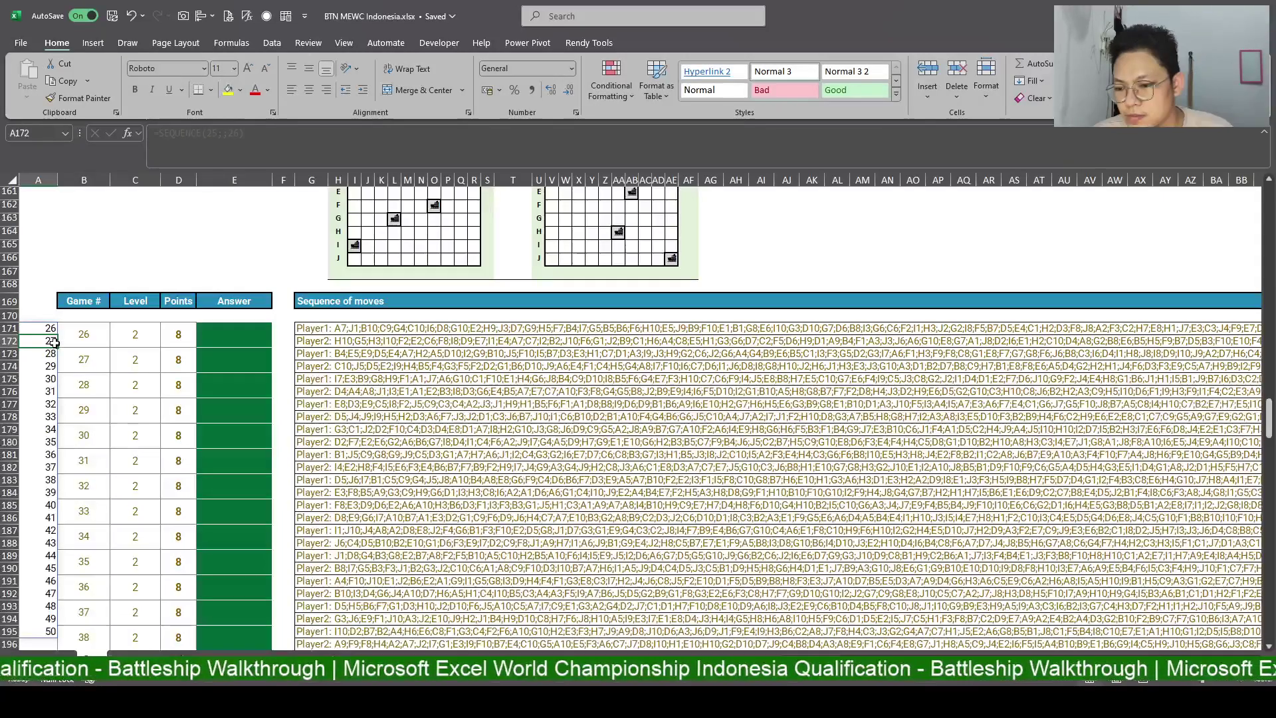
key(ctrl+shift+Down)
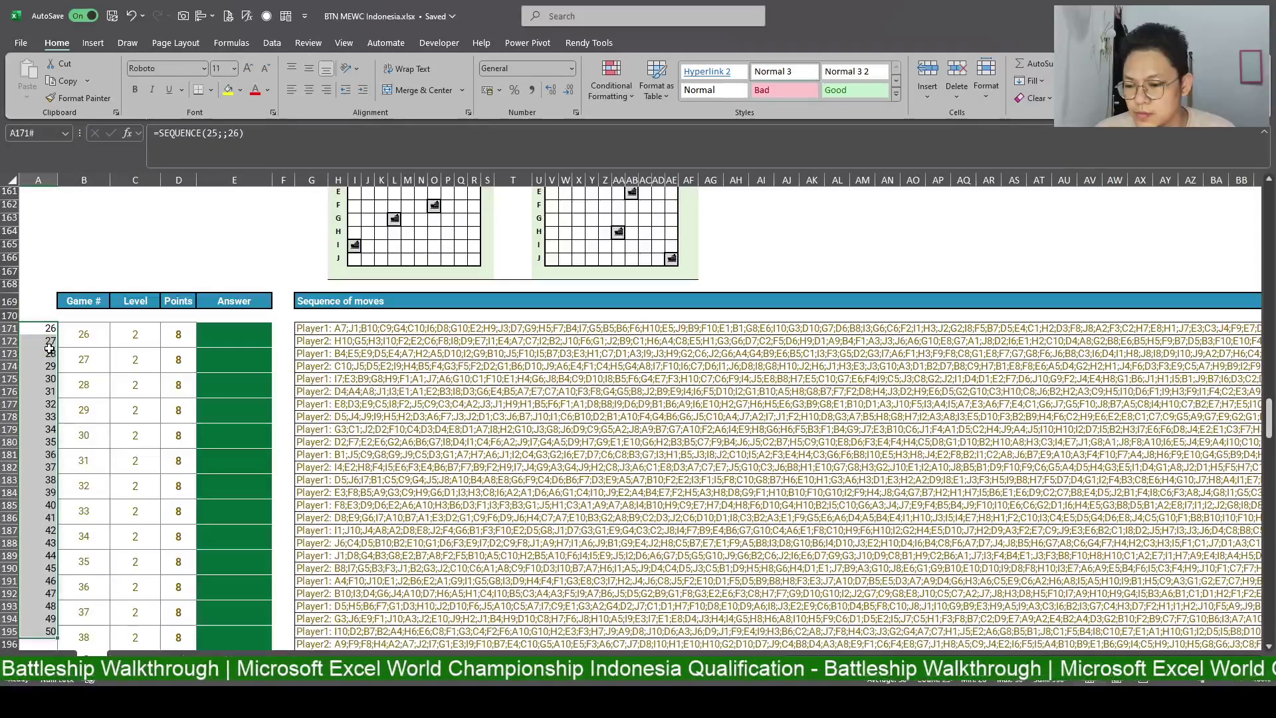
key(ctrl+c)
scroll(39, 465, down, 3)
click(32, 526)
key(ctrl+v)
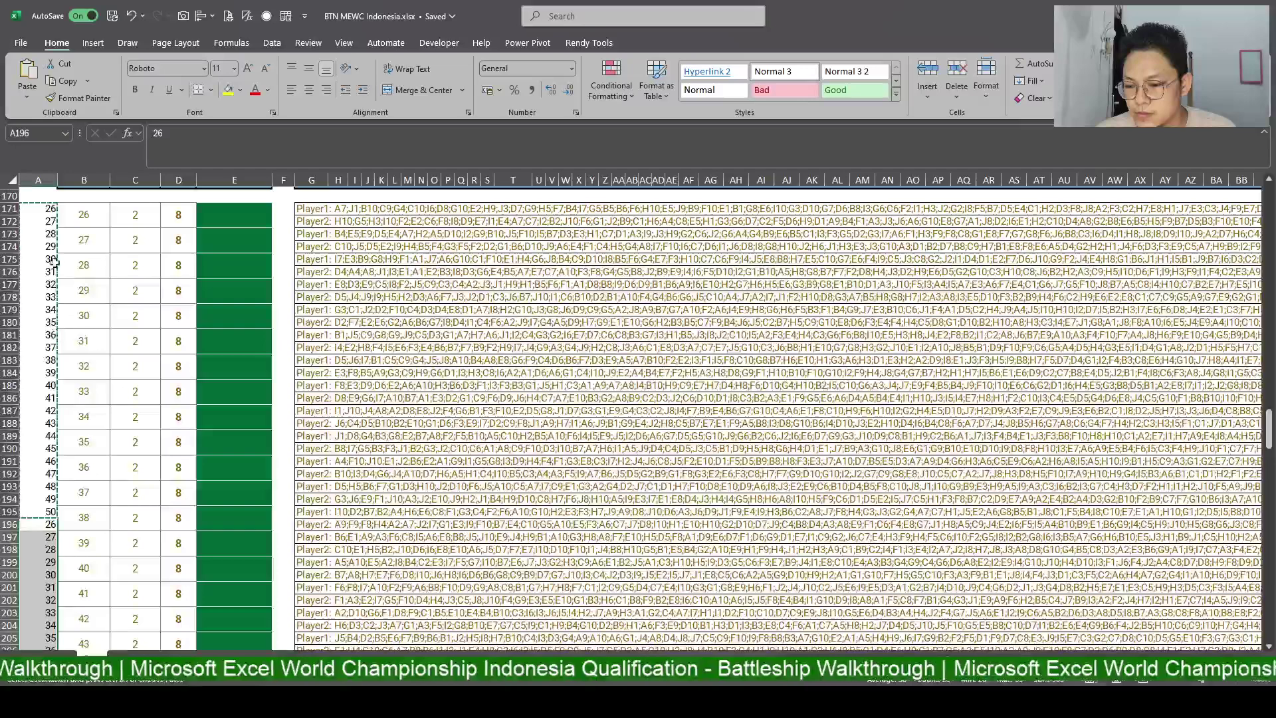
Convert the spilled numbers starting at A171 into plain values.
click(44, 212)
key(ctrl+shift+v)
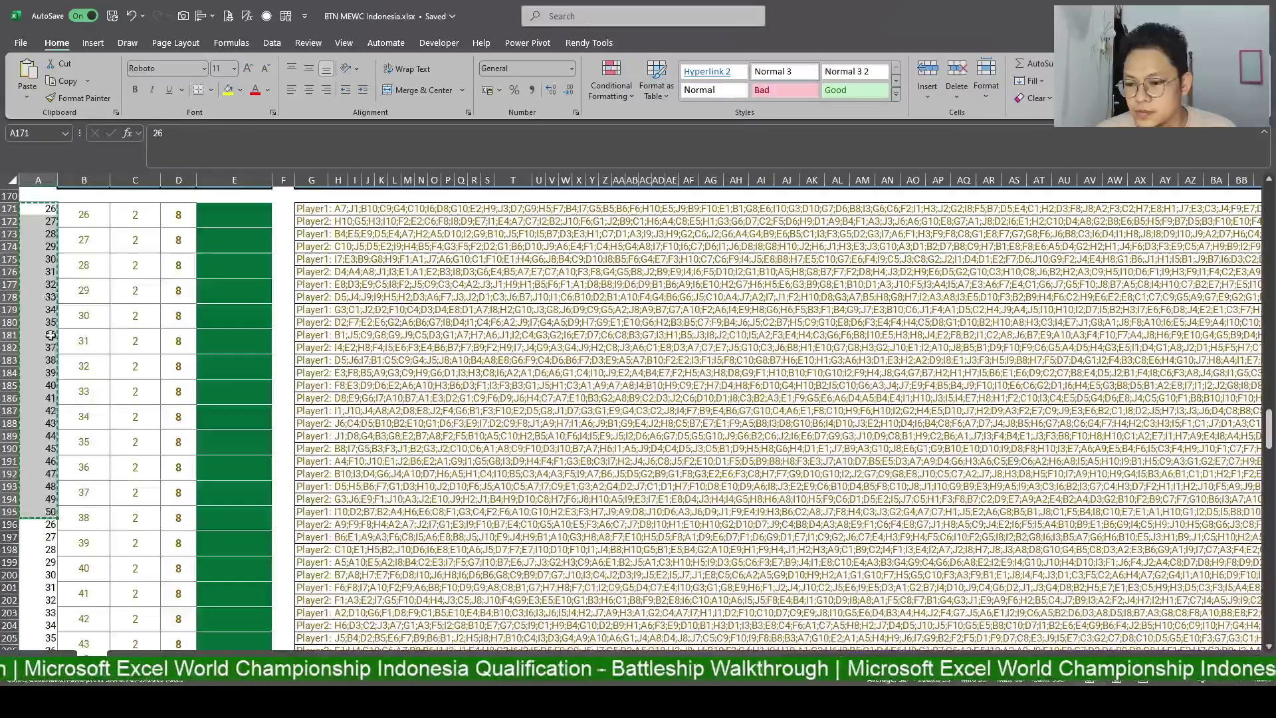
click(44, 208)
scroll(46, 208, down, 5)
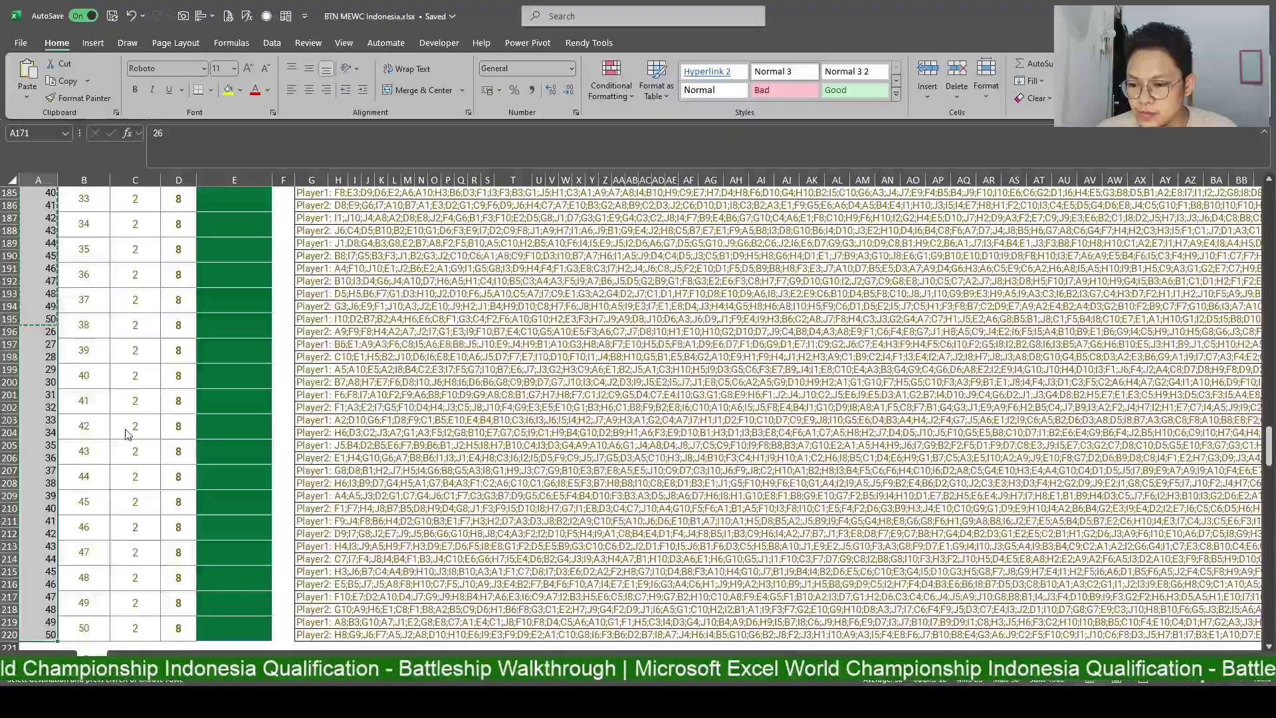
scroll(221, 440, up, 10)
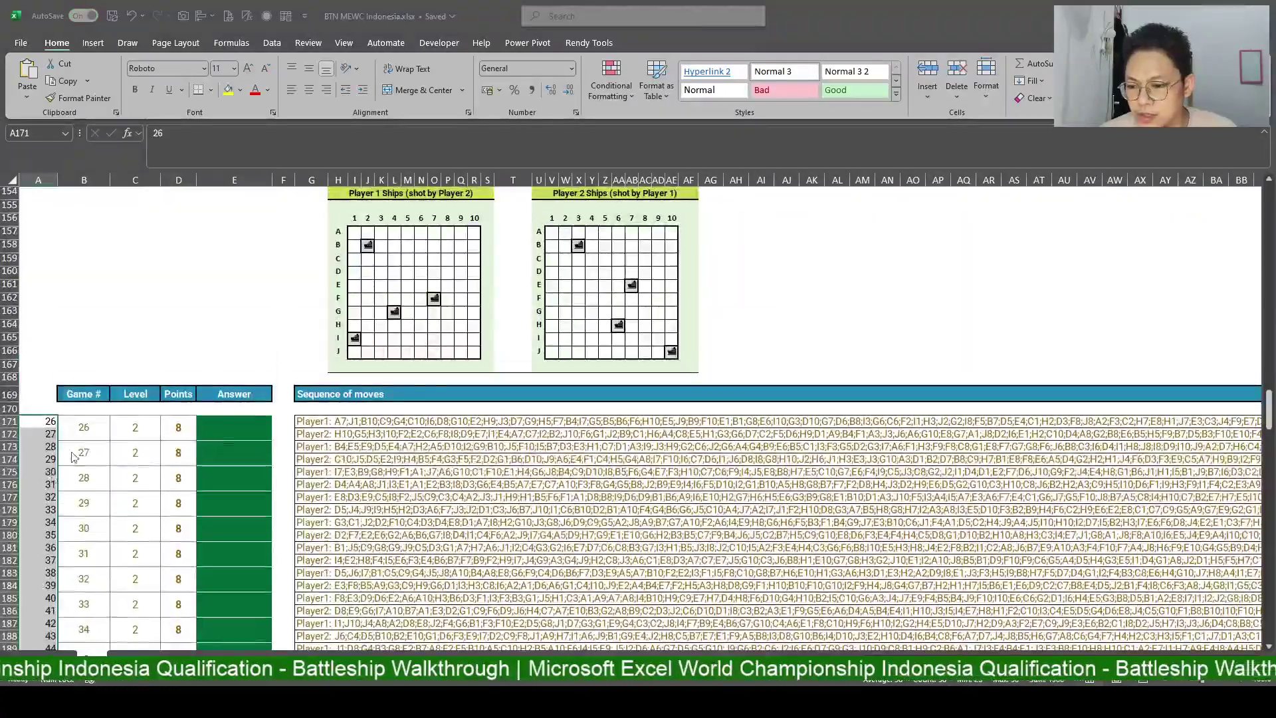
Enter =SEQUENCE(25,,51) in A243 to list Level 3 game numbers 51–75.
scroll(94, 476, down, 4)
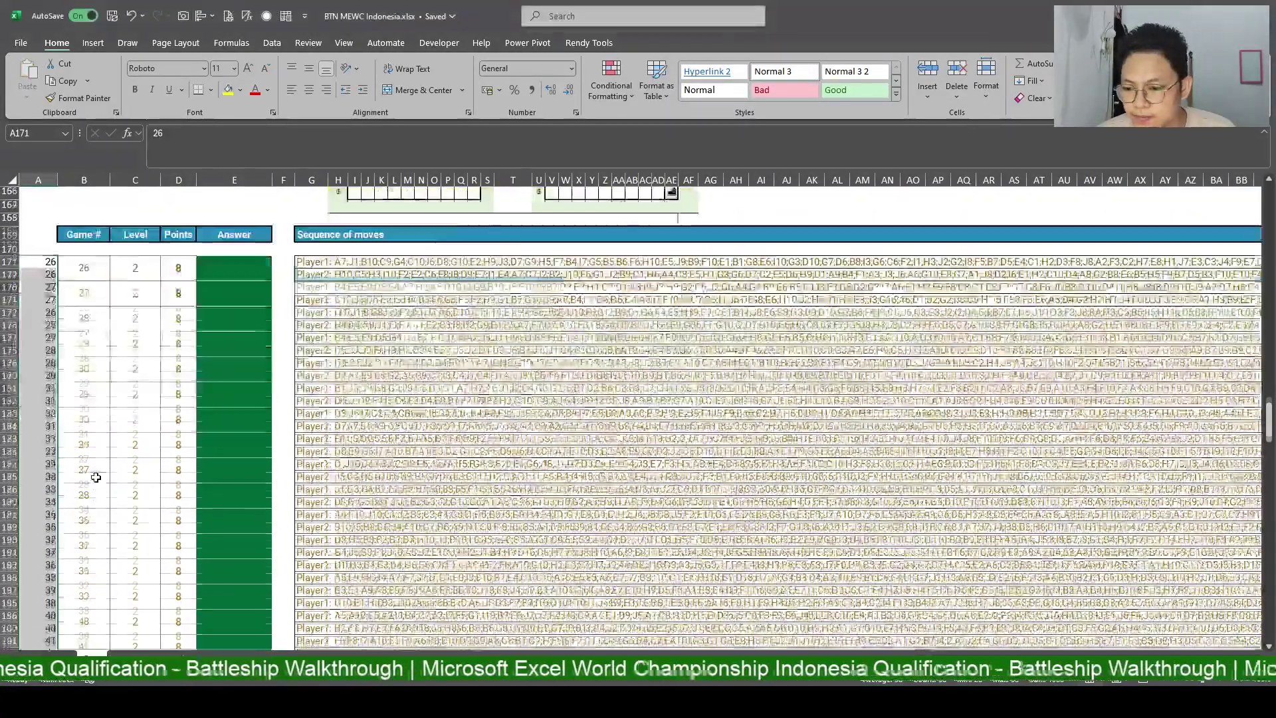
scroll(67, 432, down, 9)
scroll(58, 410, down, 4)
scroll(60, 406, down, 8)
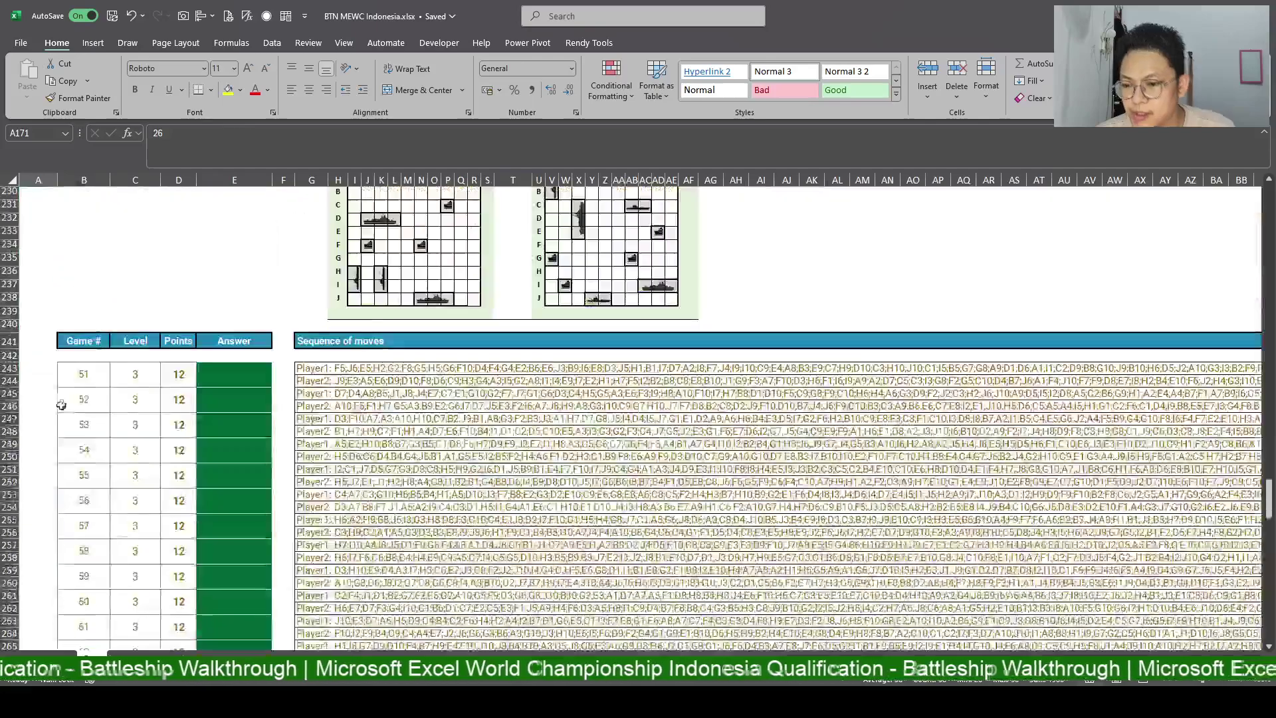
scroll(39, 447, up, 3)
click(30, 498)
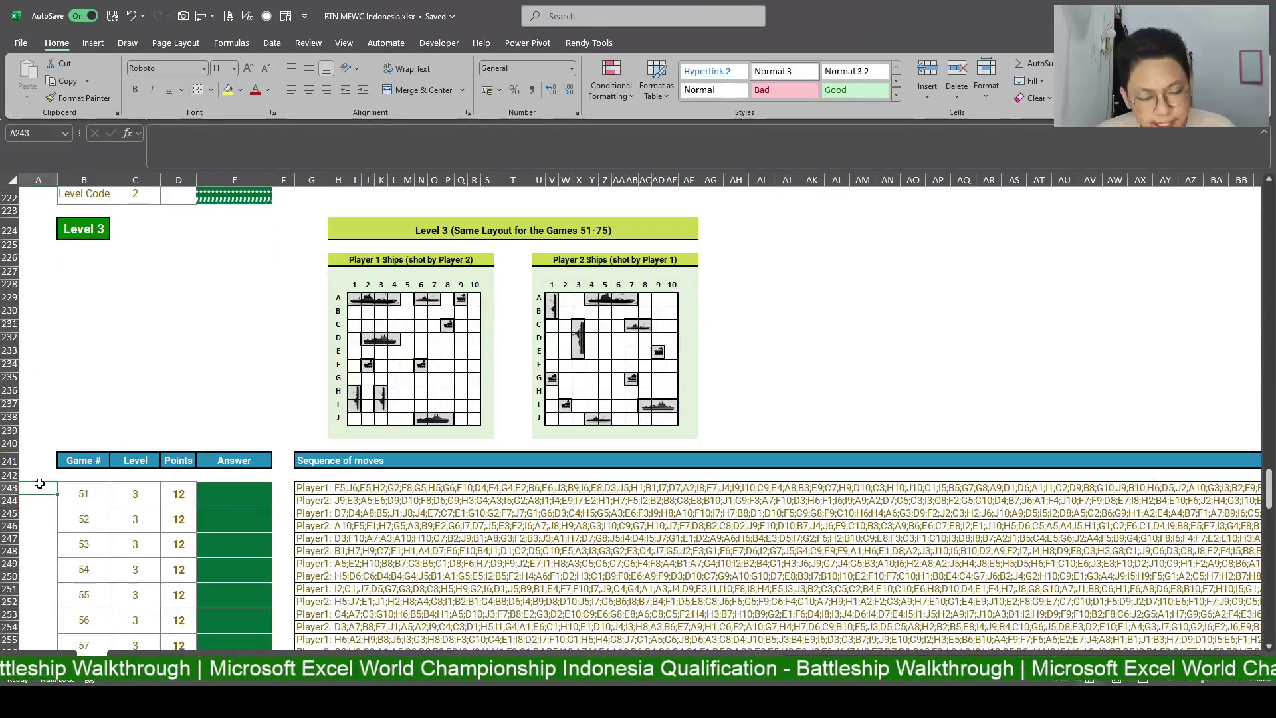
text(=S)
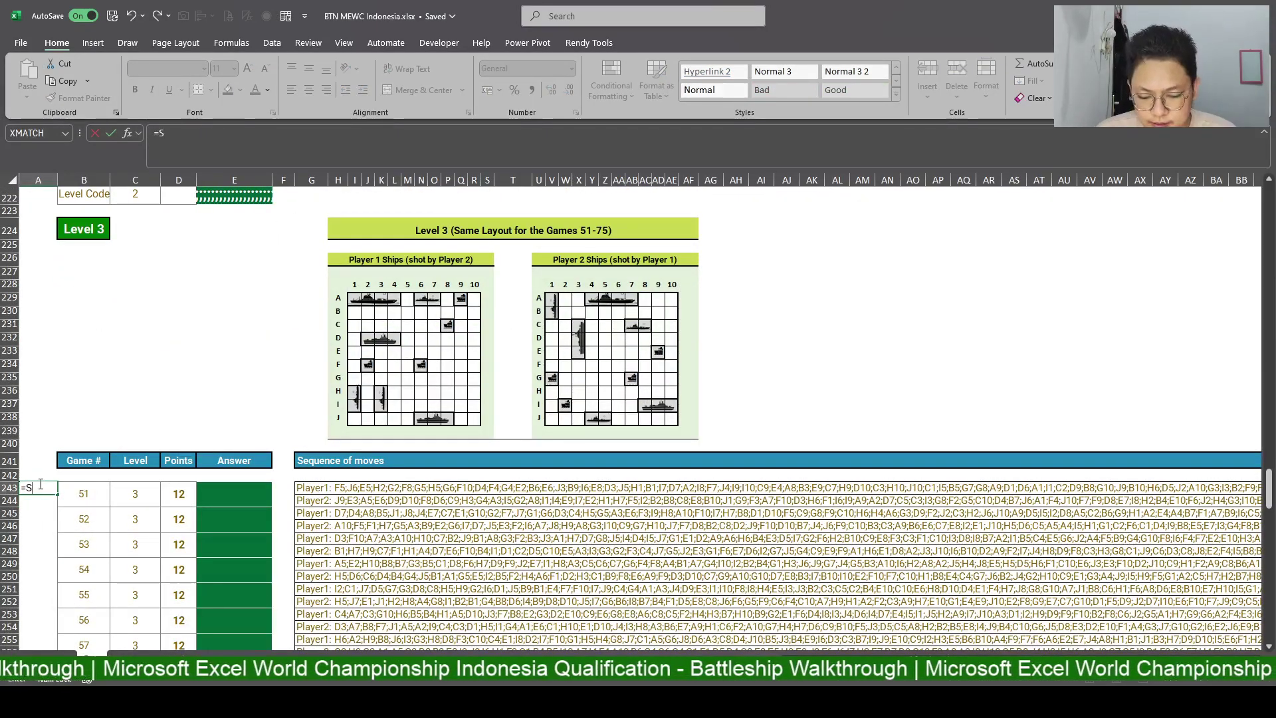
text(Eq)
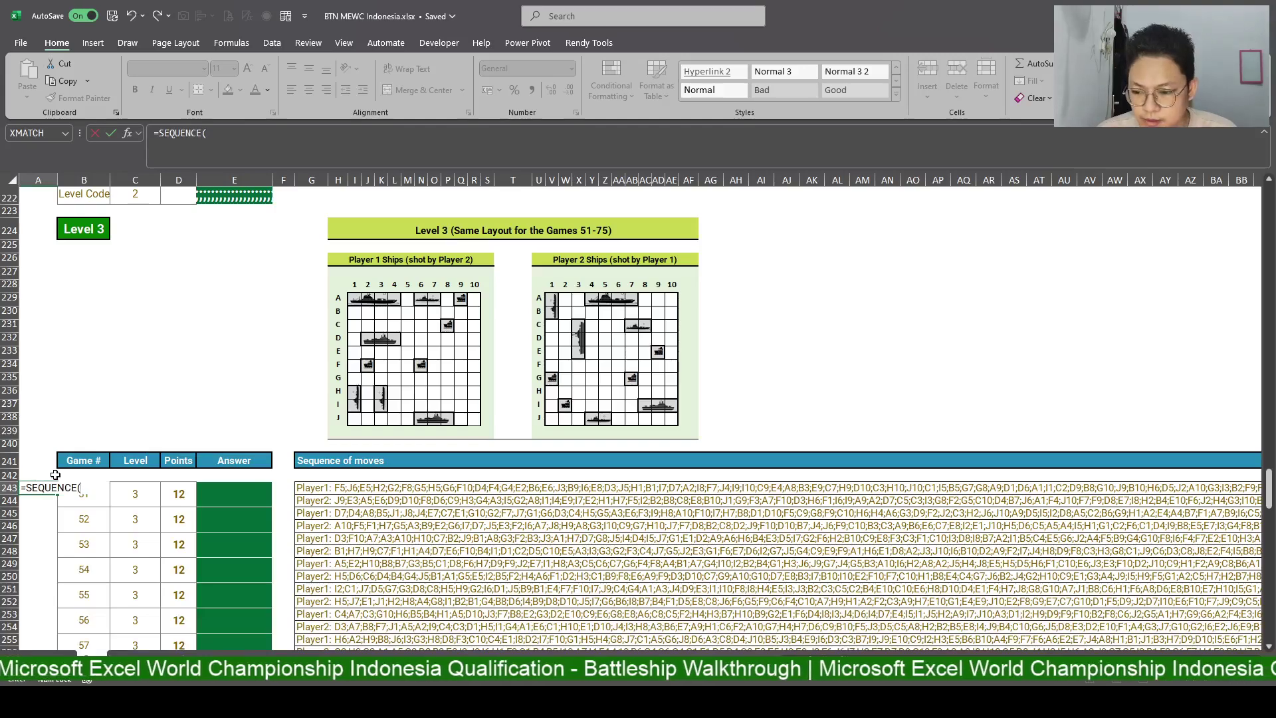
text(25))
key(Return)
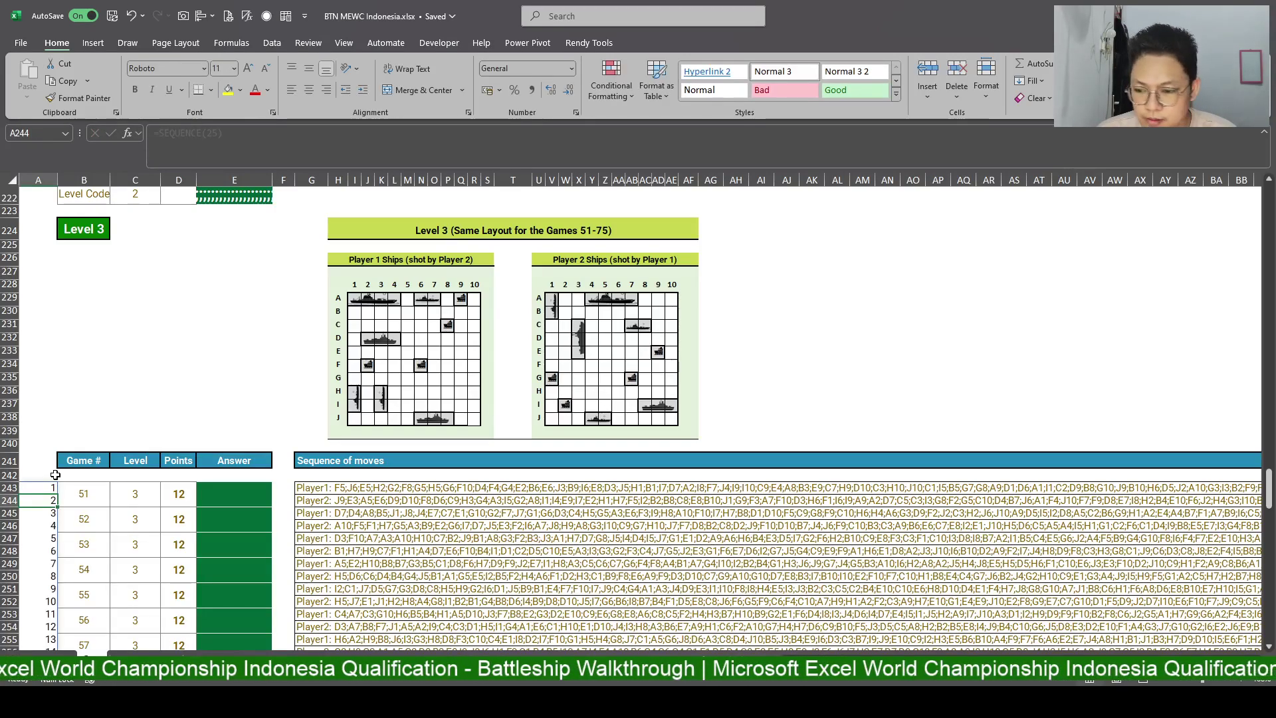
click(268, 137)
key(BackSpace)
text(;;)
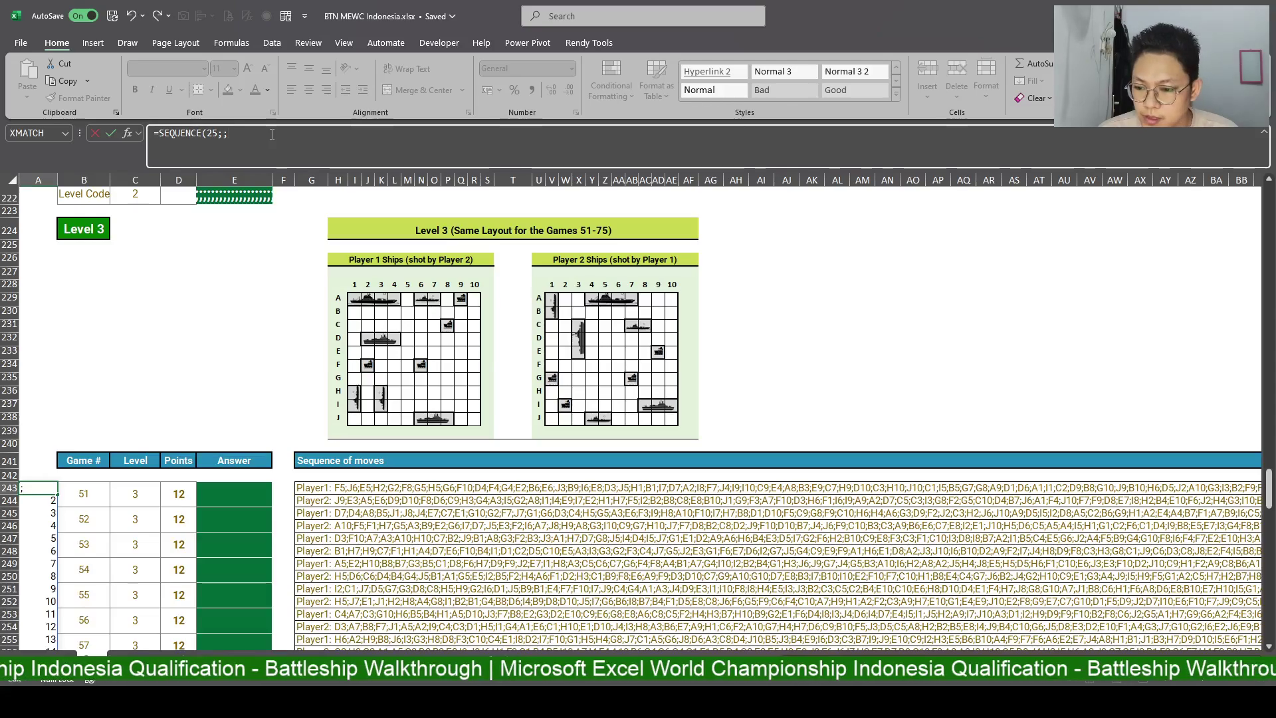
text(51))
key(Return)
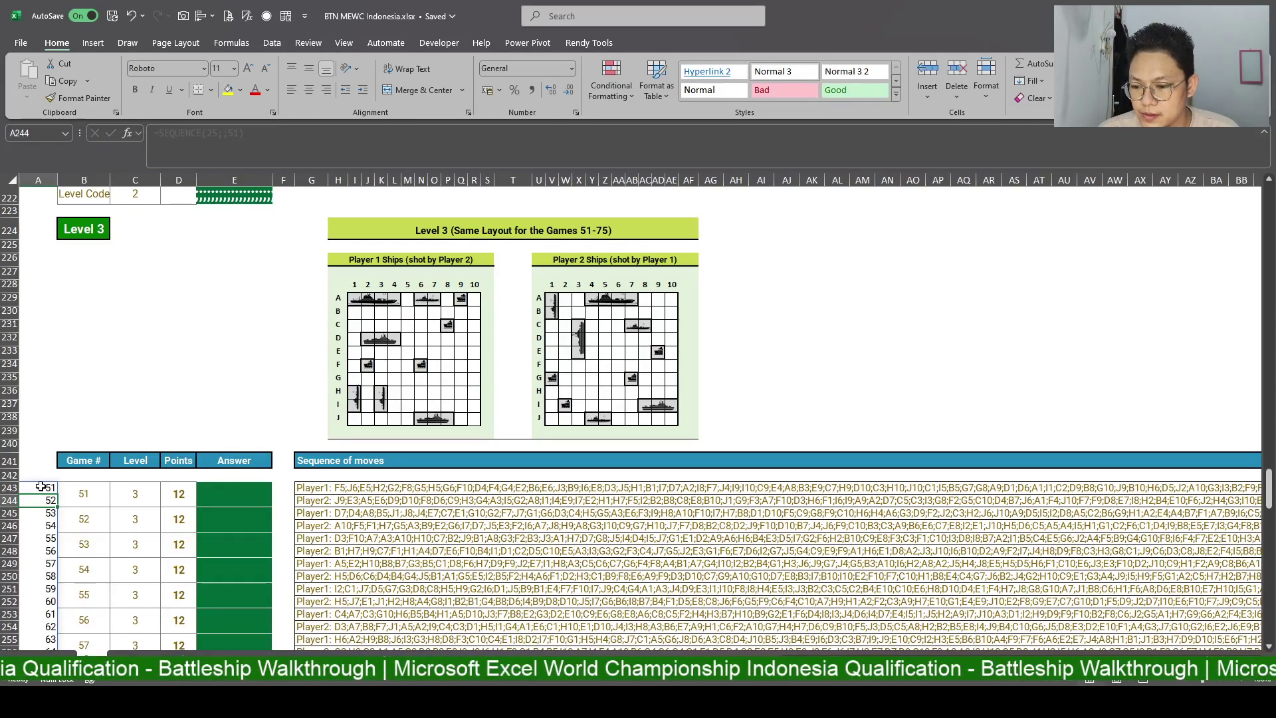
Paste the 51–75 numbers back as values and add a second copy at A268.
scroll(40, 487, down, 4)
key(ctrl+shift+Down)
key(ctrl+c)
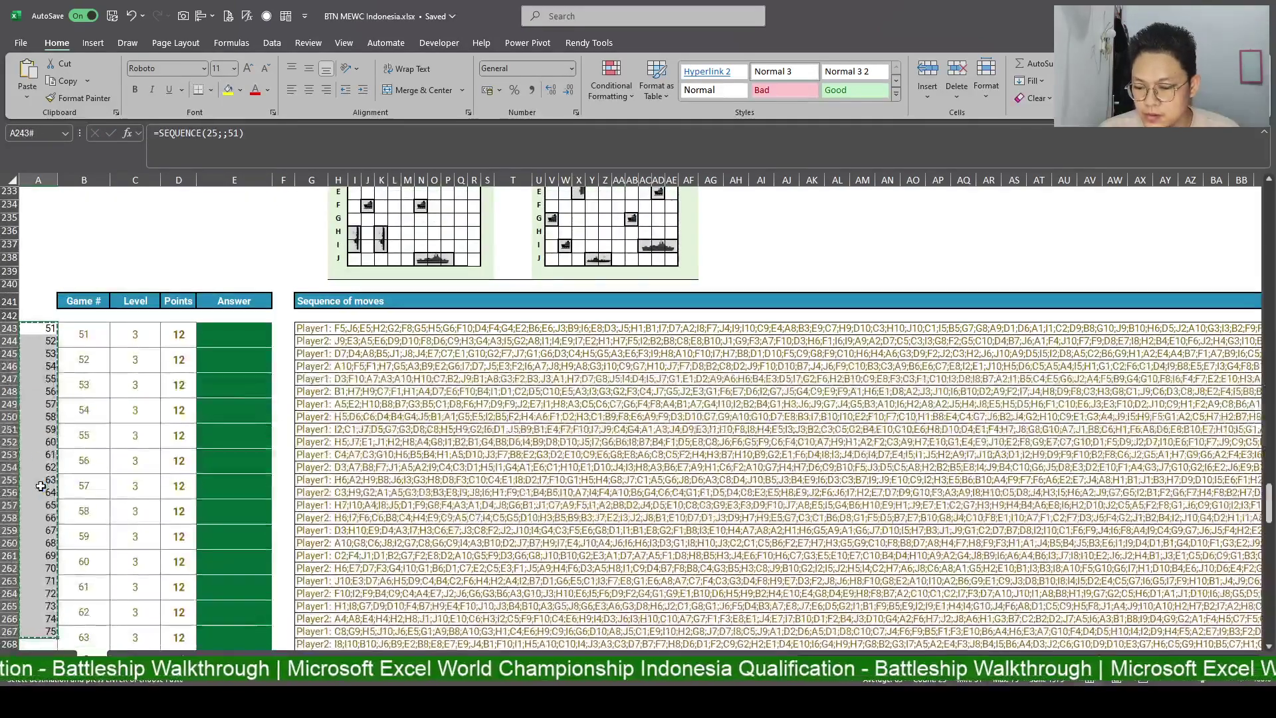
key(ctrl+shift+v)
scroll(33, 540, down, 2)
click(44, 566)
key(ctrl+v)
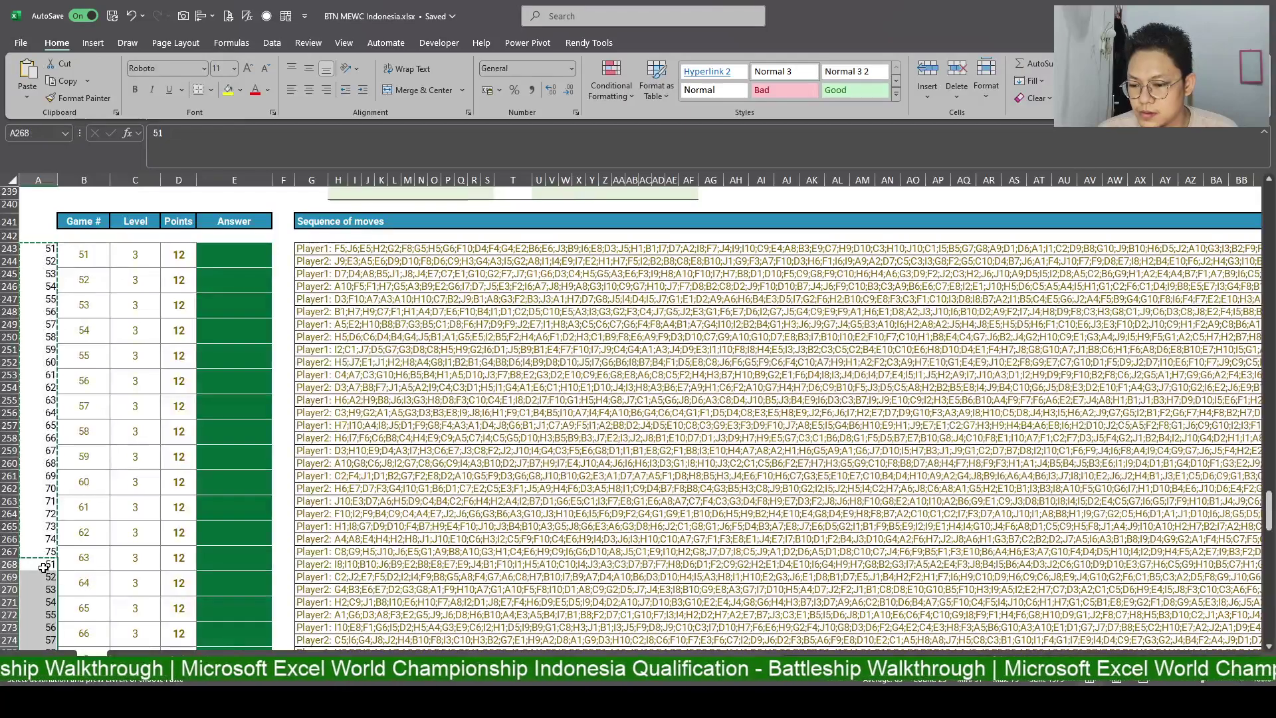
scroll(40, 563, down, 6)
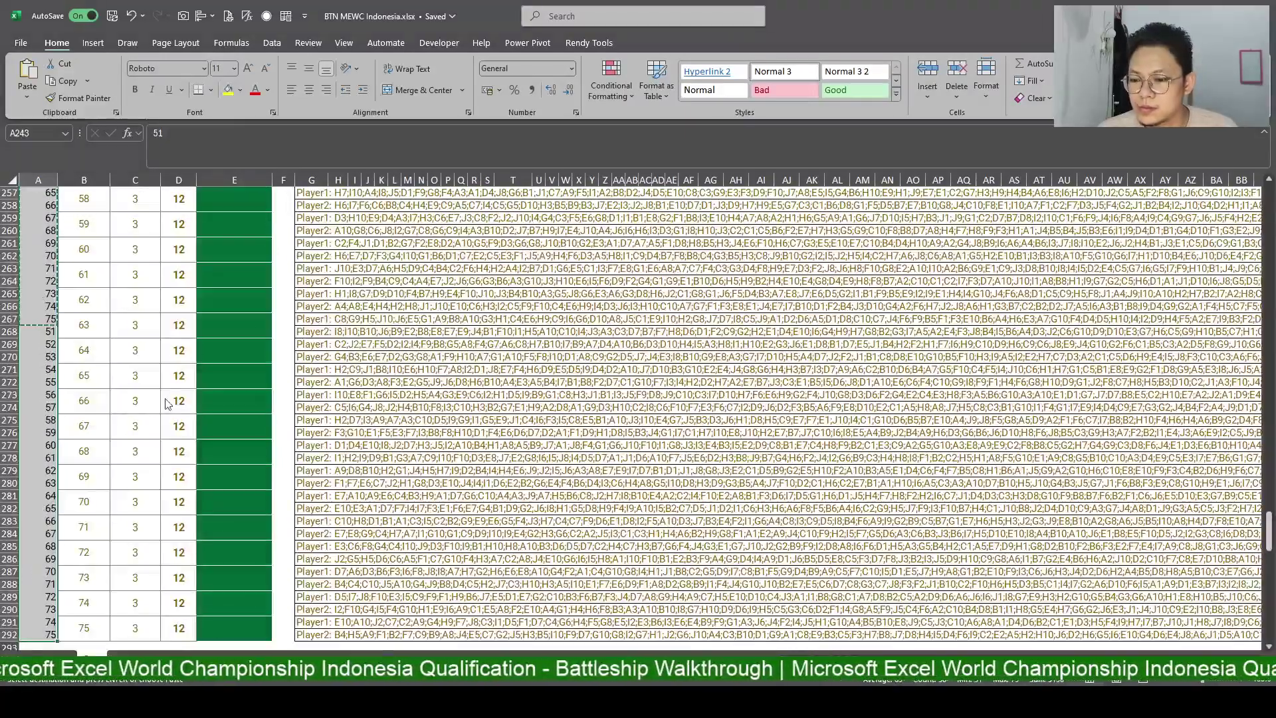
Clear the copy outline and check the column A helper values beside game 1.
key(Escape)
scroll(238, 476, up, 10)
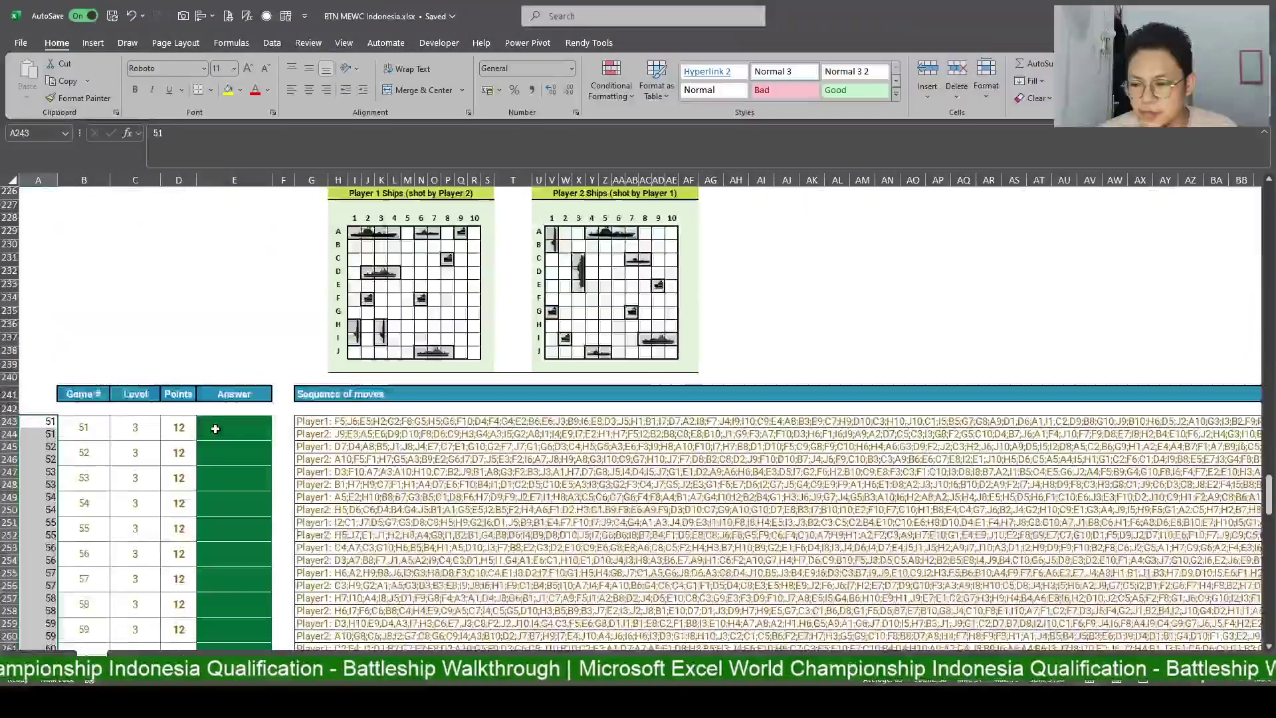
scroll(214, 428, down, 4)
scroll(73, 316, up, 5)
scroll(60, 299, up, 9)
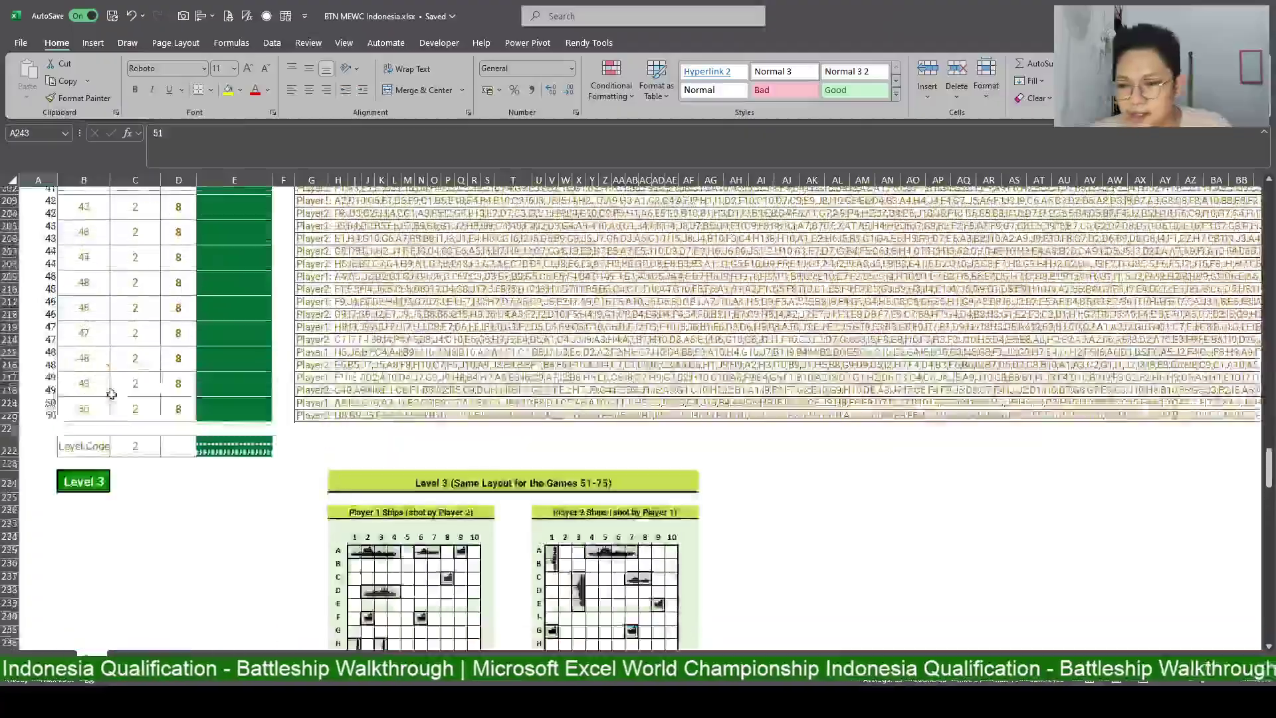
scroll(46, 279, up, 9)
scroll(42, 265, up, 5)
scroll(42, 265, up, 12)
scroll(44, 256, up, 5)
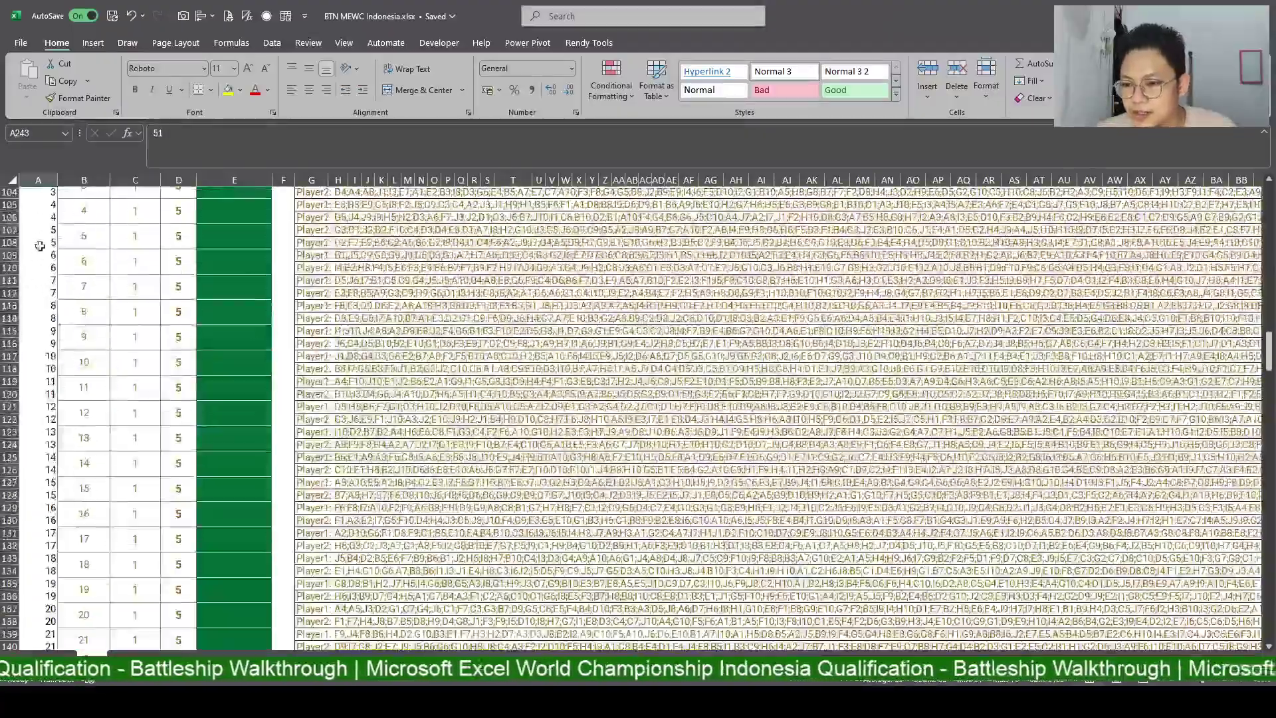
scroll(45, 299, up, 5)
click(41, 317)
click(45, 337)
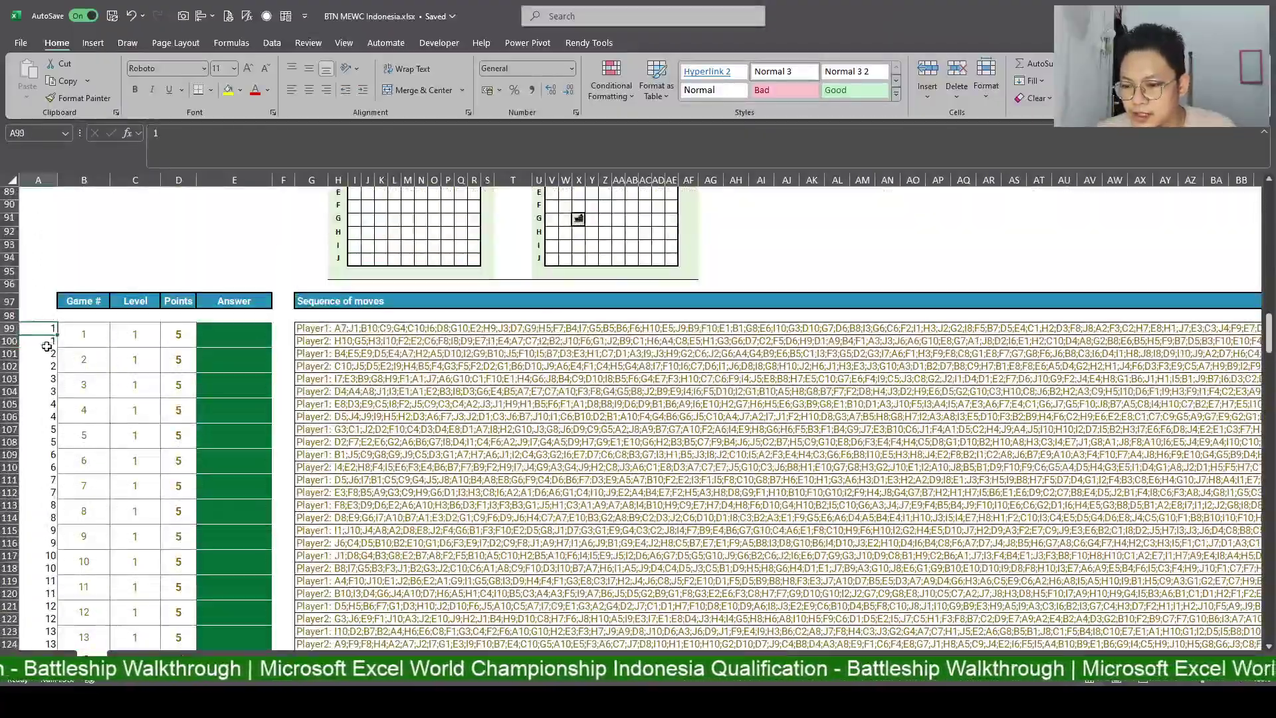
scroll(49, 372, down, 12)
scroll(73, 465, down, 12)
scroll(82, 490, down, 13)
scroll(77, 525, down, 13)
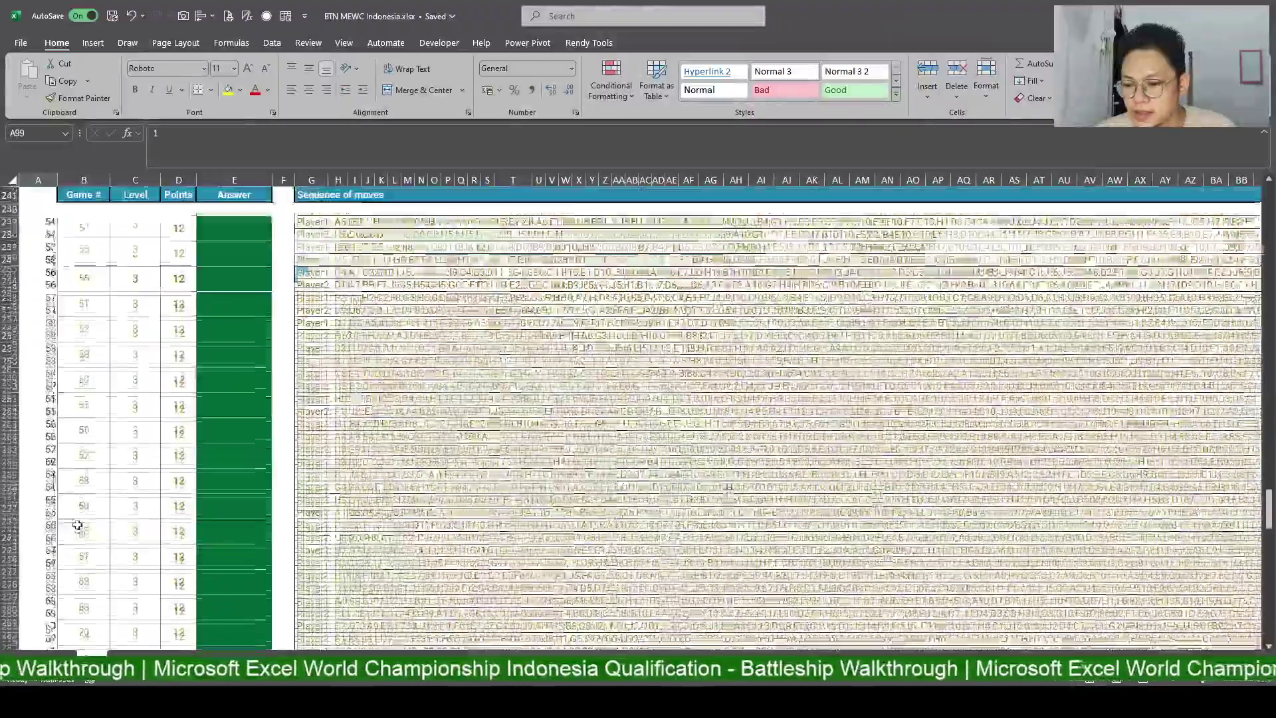
scroll(77, 525, down, 9)
scroll(67, 505, down, 5)
scroll(109, 342, up, 5)
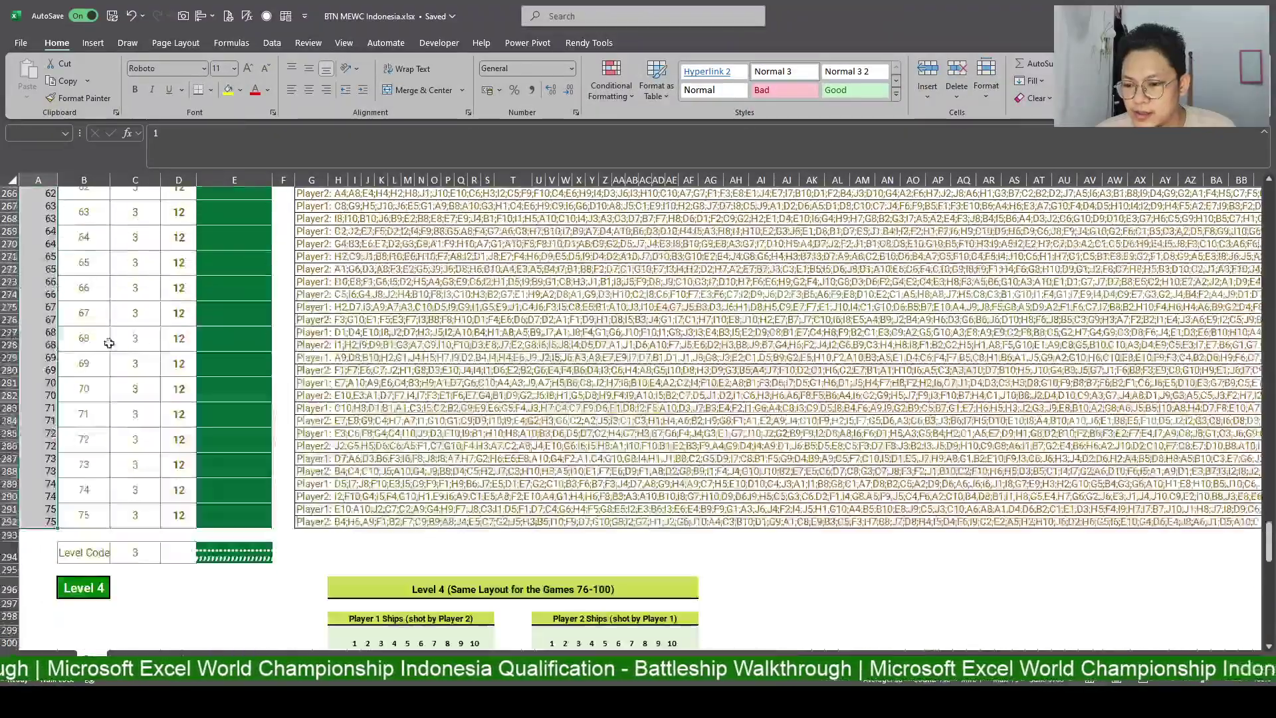
Jump to the named Game range and select game 1's Player1 sequence in G99.
click(38, 133)
text(Game)
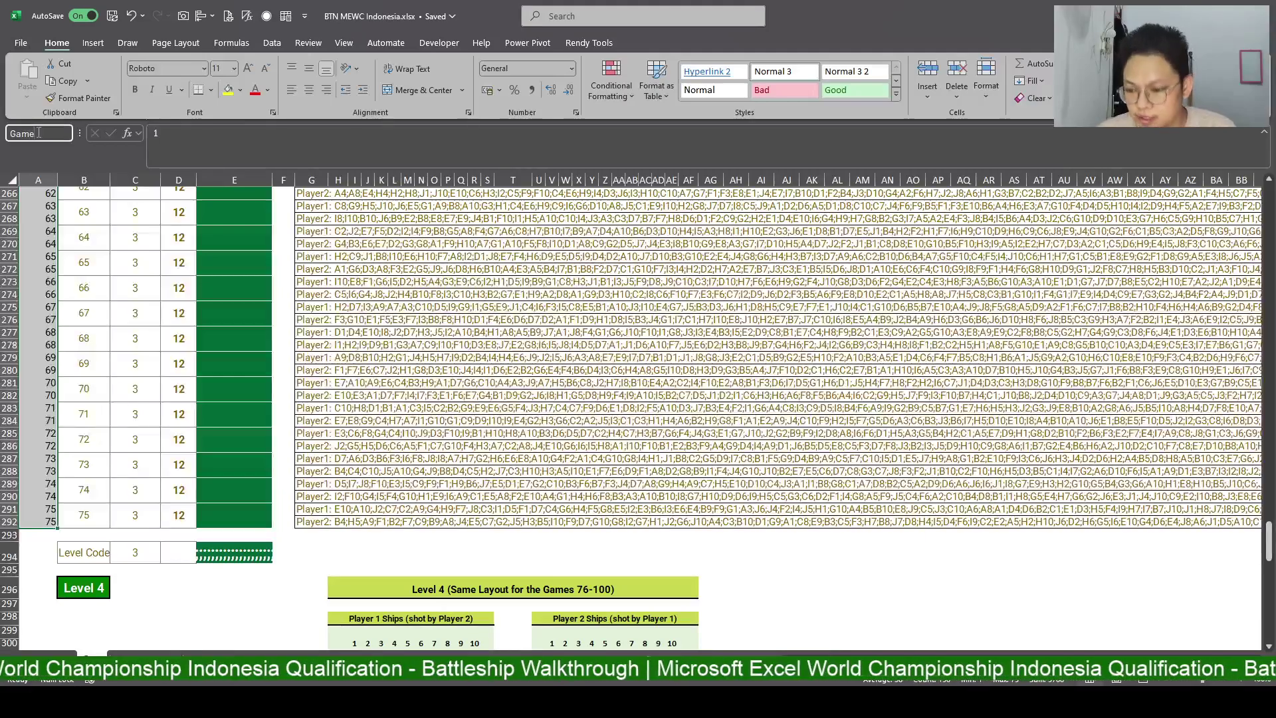
key(Return)
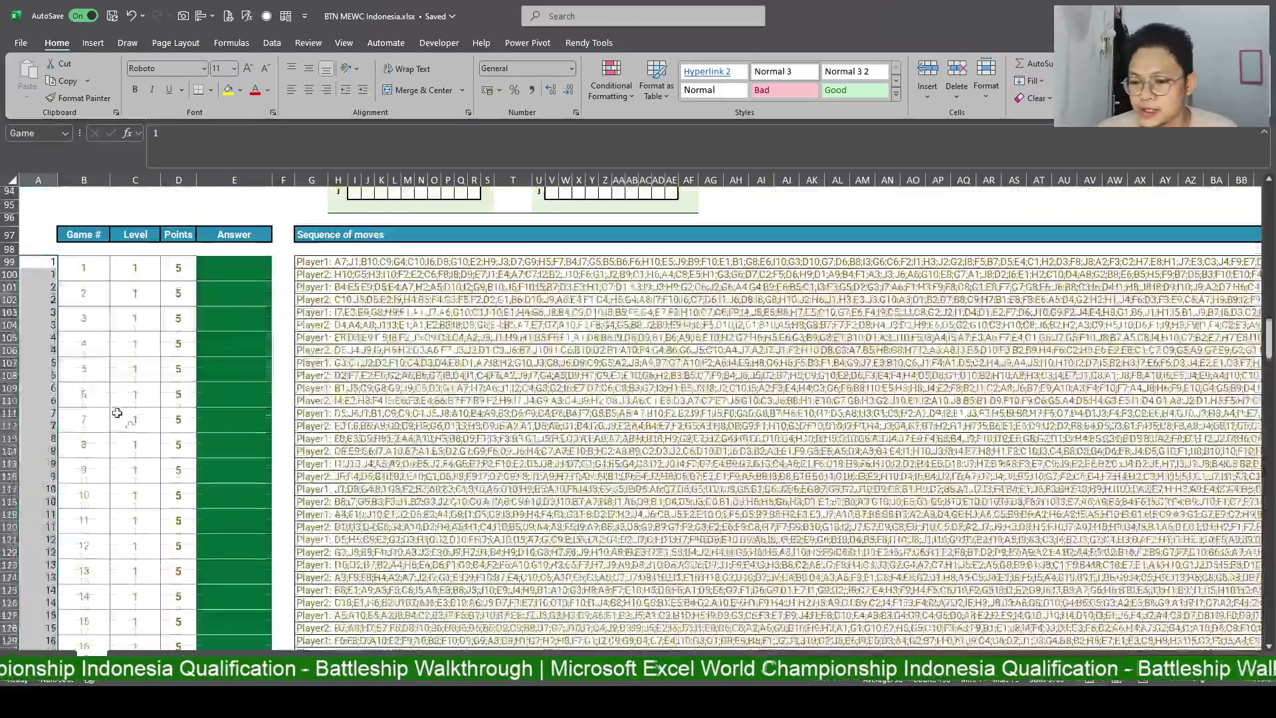
scroll(93, 339, up, 2)
click(322, 342)
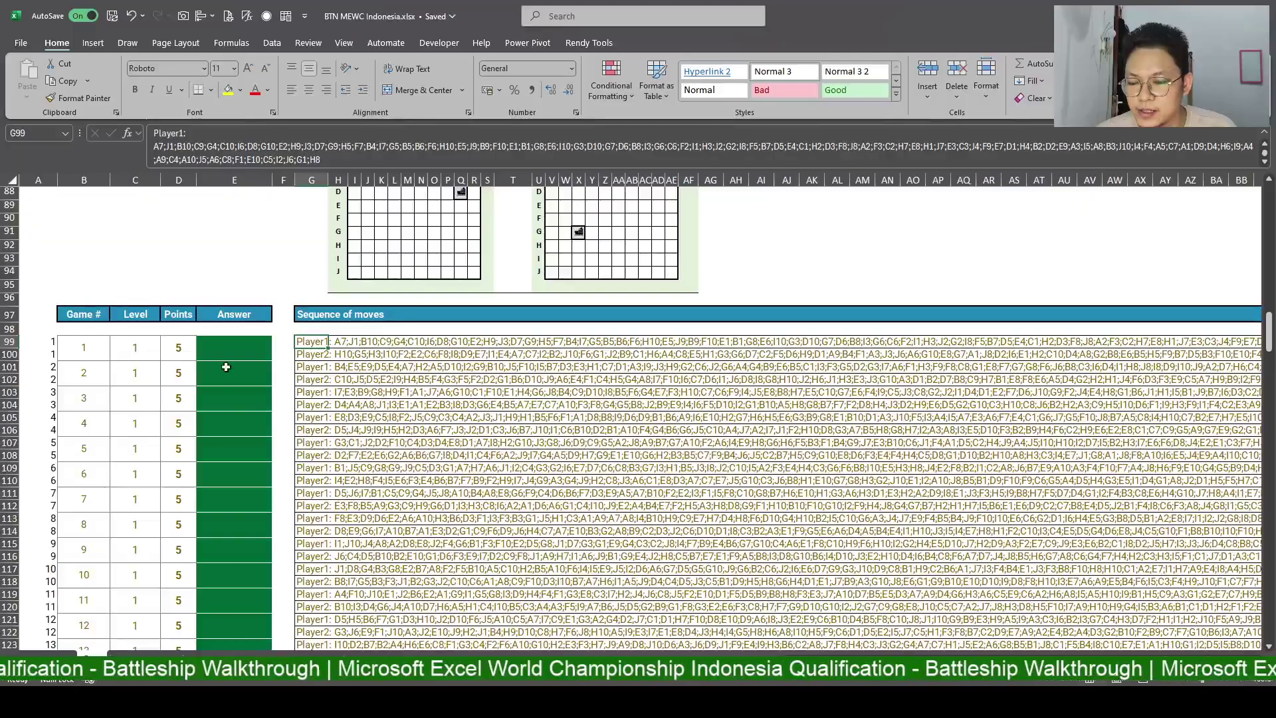
Check game 1's level value and jump to the named Level range.
click(115, 346)
scroll(157, 370, down, 10)
scroll(196, 485, down, 15)
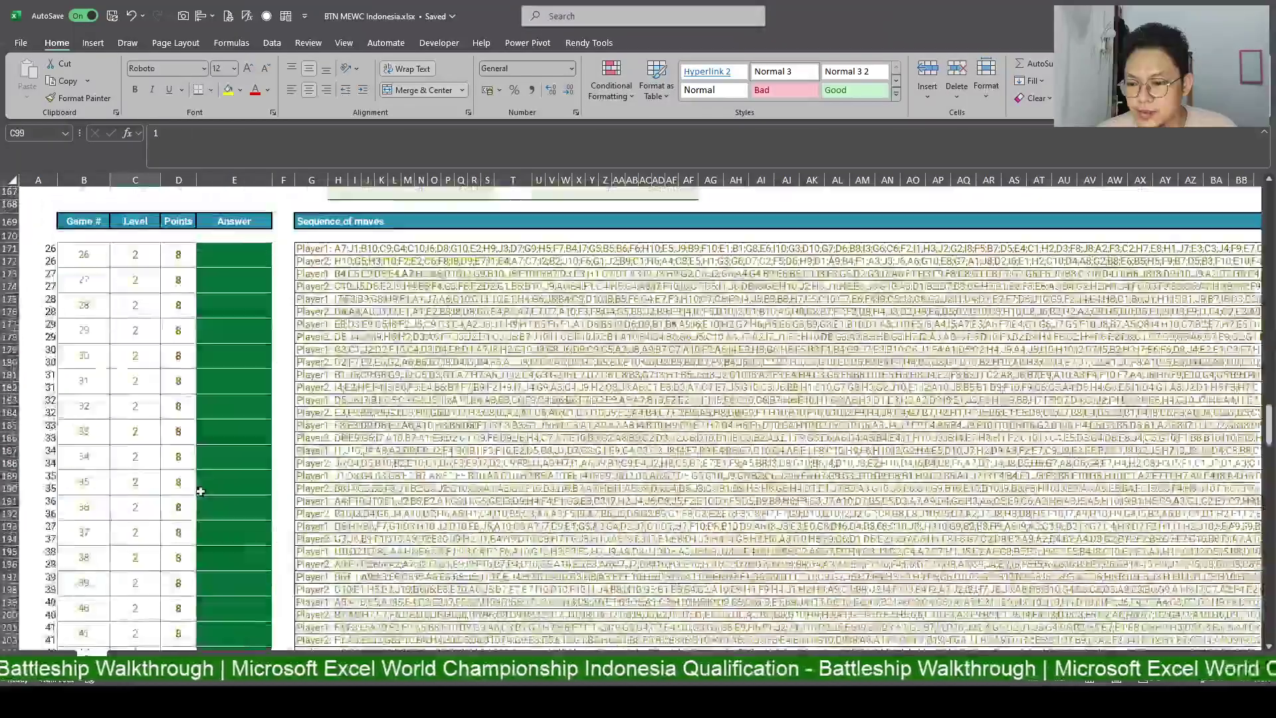
scroll(191, 480, up, 3)
scroll(180, 484, down, 8)
scroll(174, 488, down, 8)
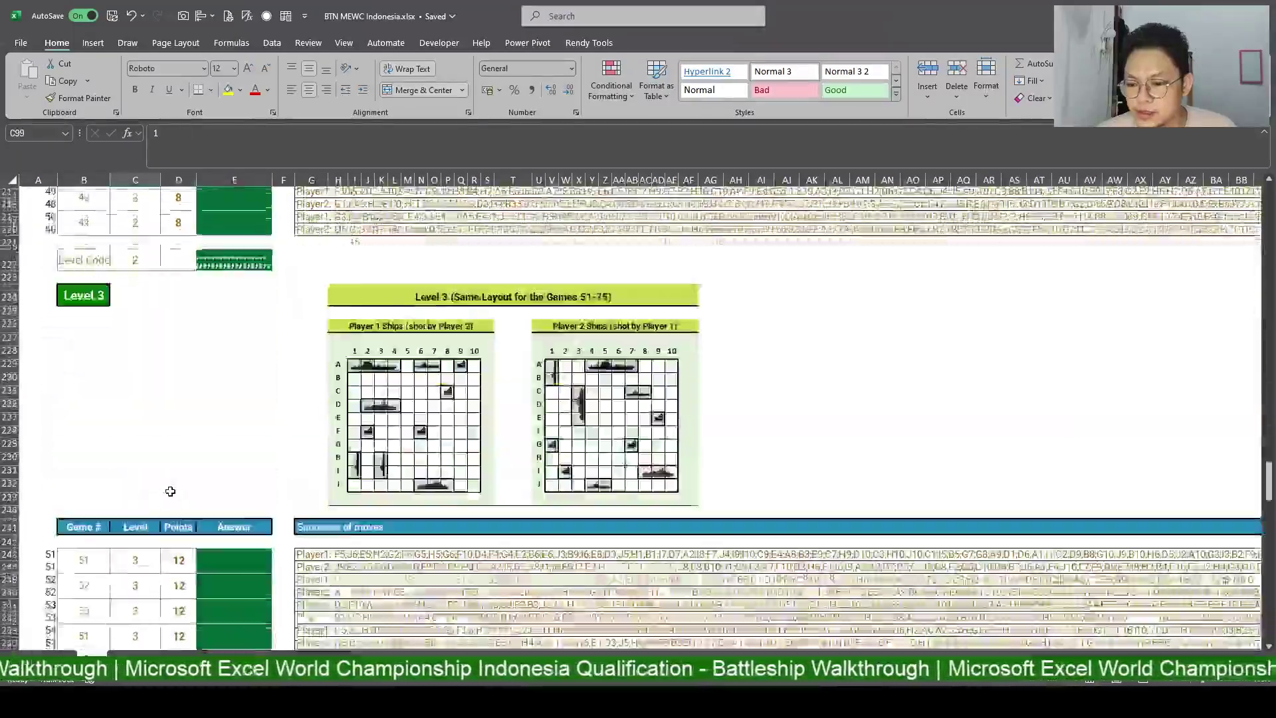
scroll(171, 492, down, 8)
scroll(171, 492, down, 5)
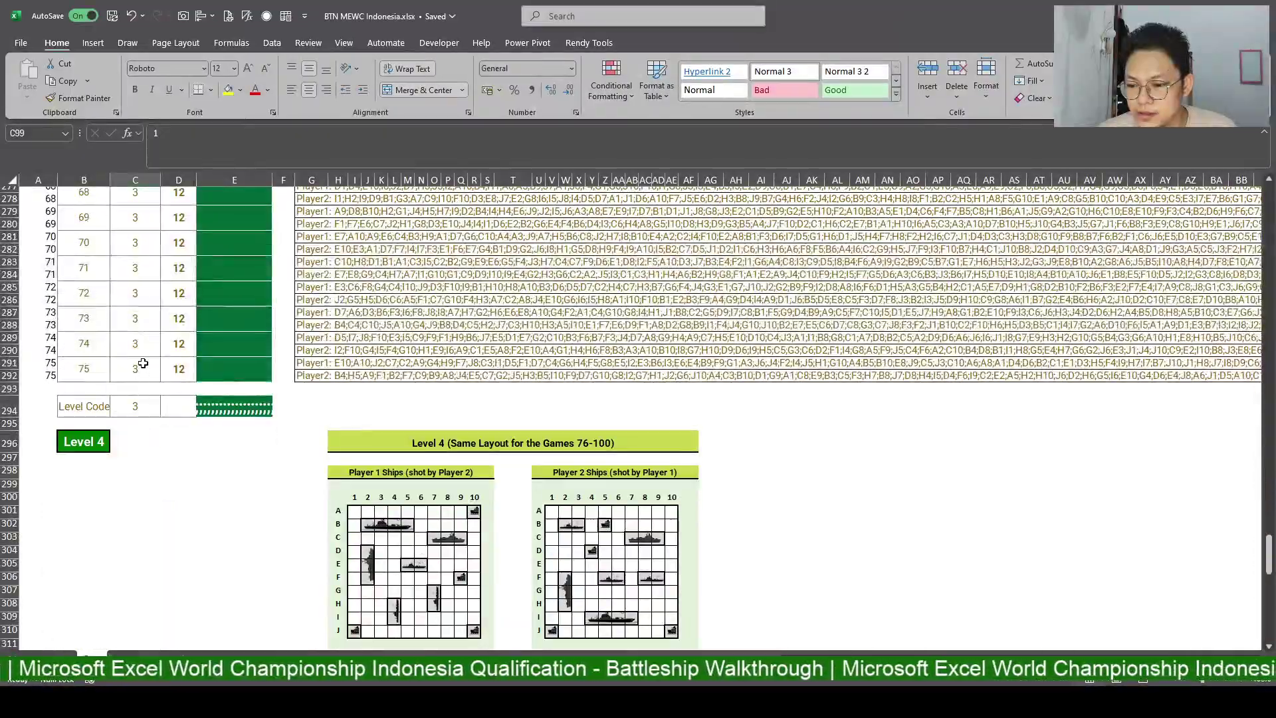
scroll(149, 442, down, 10)
scroll(149, 442, down, 3)
scroll(149, 441, up, 10)
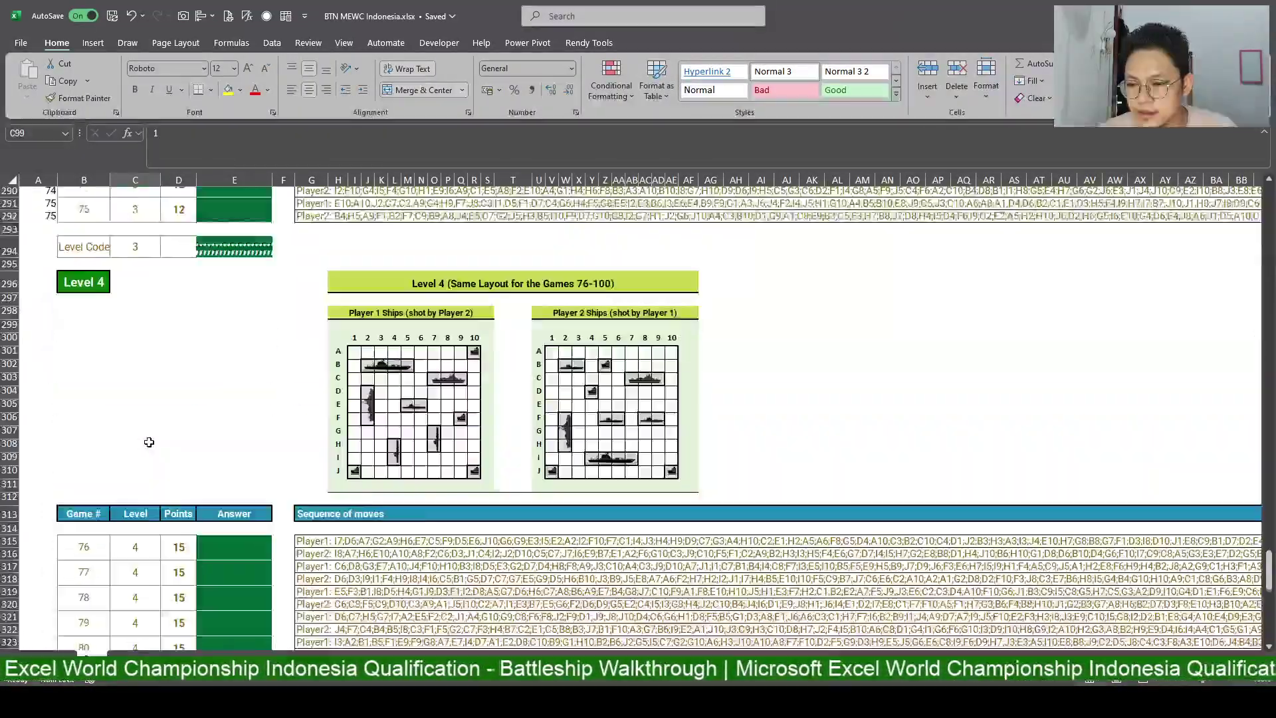
scroll(149, 442, up, 4)
drag(135, 407, 35, 131)
text(Level)
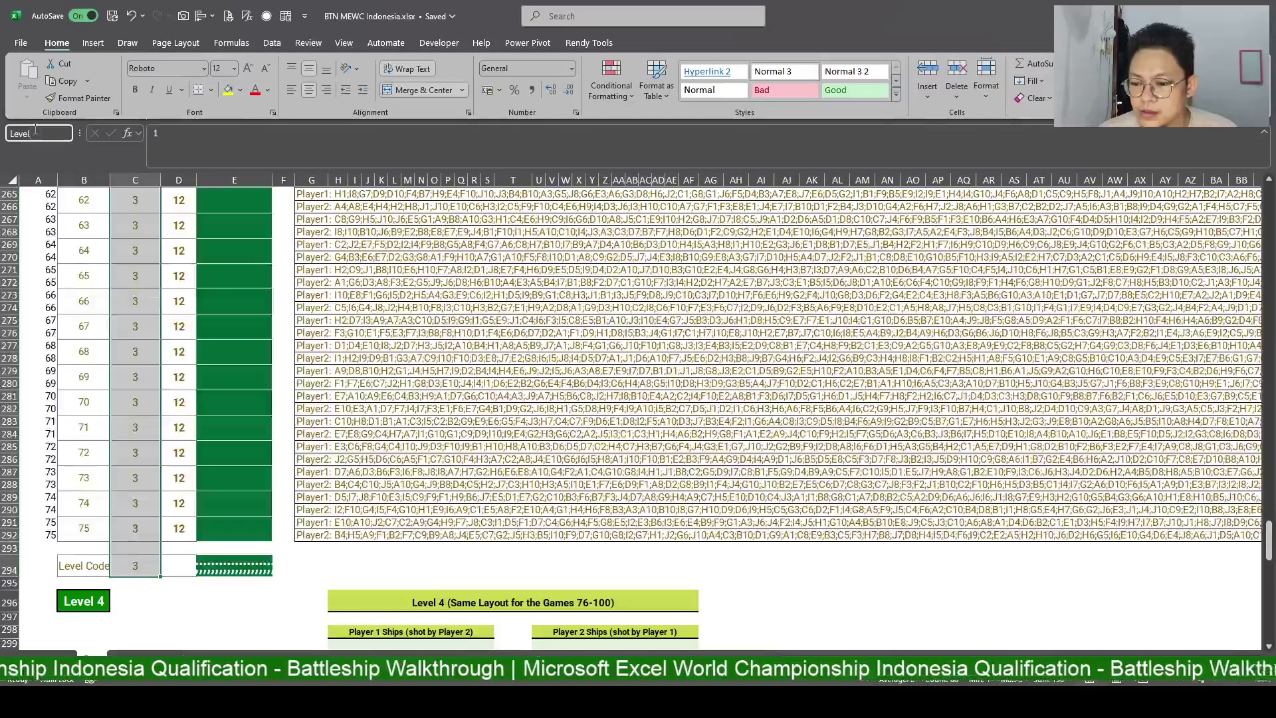
key(Return)
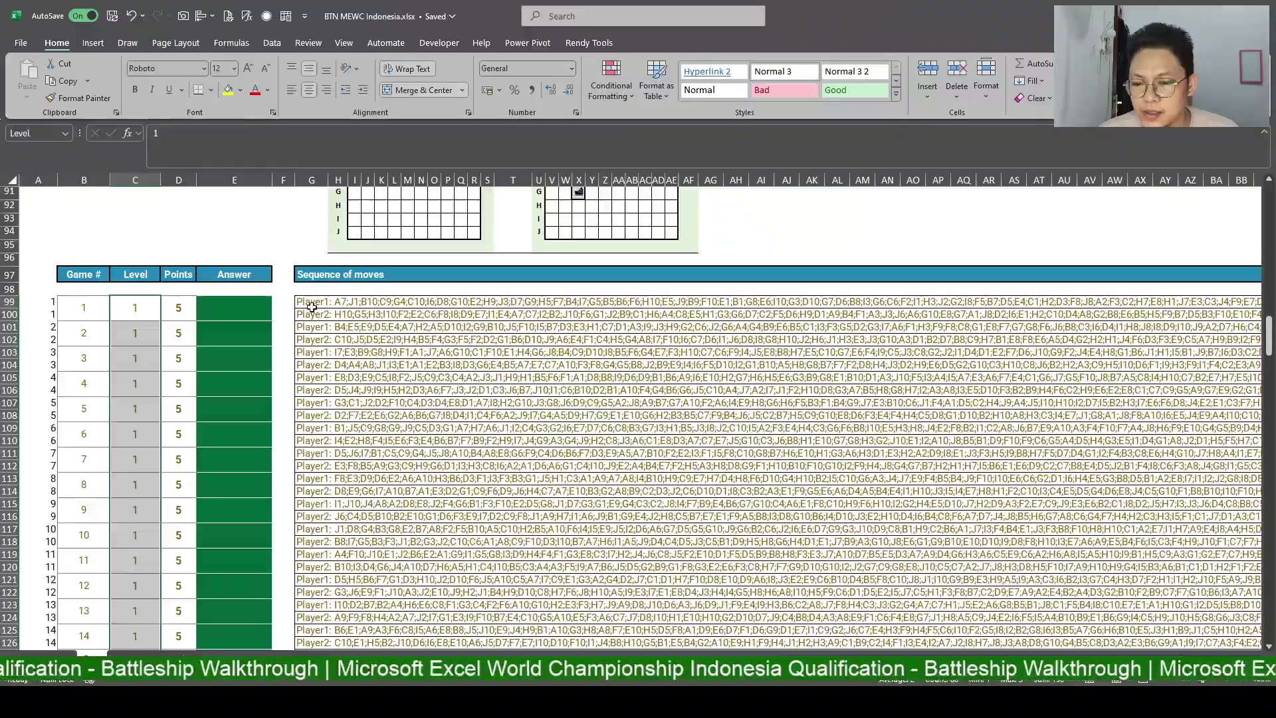
Select the move sequences G99:G364 and name the range Seq.
click(312, 306)
scroll(312, 332, down, 10)
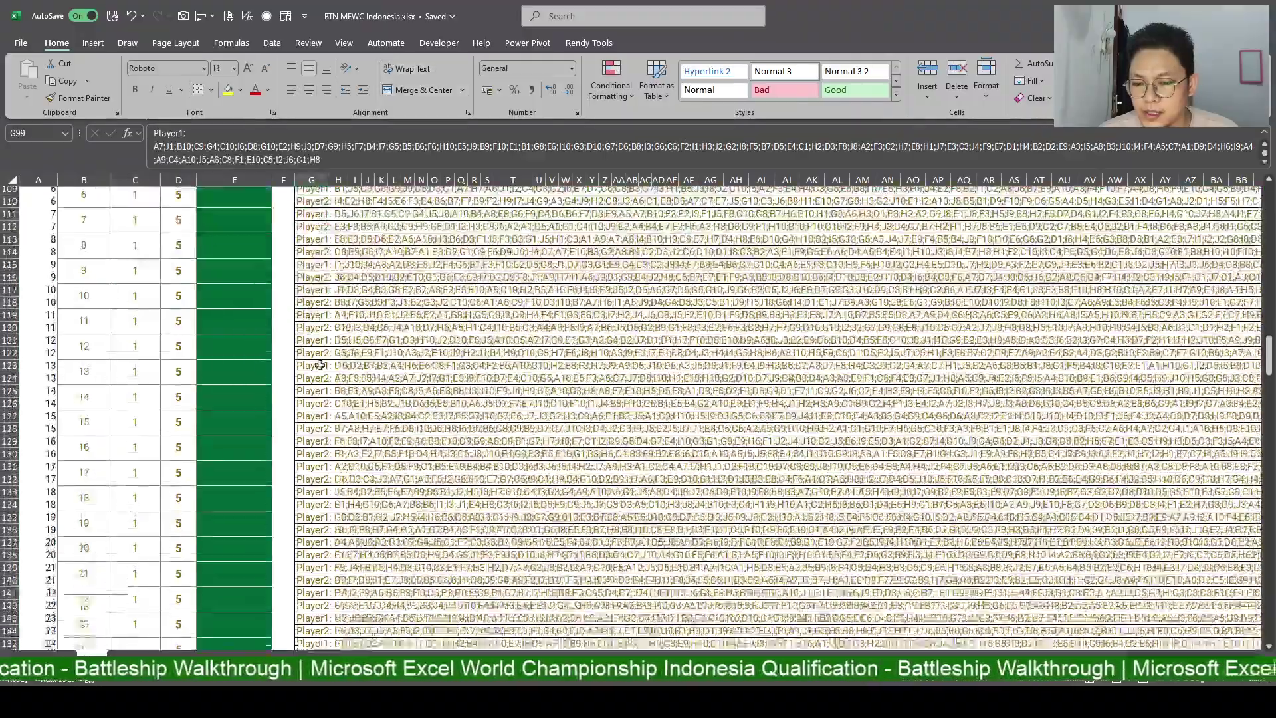
scroll(315, 365, down, 12)
scroll(319, 398, down, 12)
scroll(321, 414, down, 12)
scroll(323, 415, down, 12)
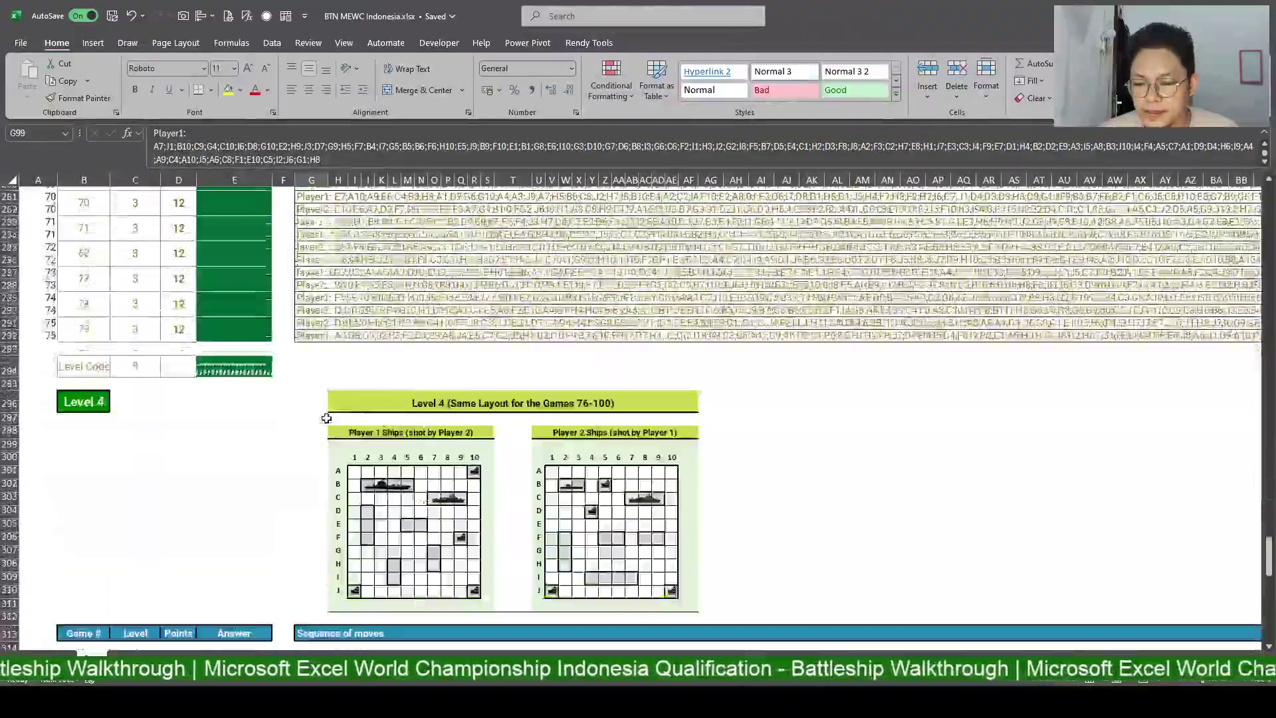
scroll(325, 416, down, 12)
scroll(328, 416, down, 14)
scroll(329, 418, down, 2)
scroll(330, 418, up, 5)
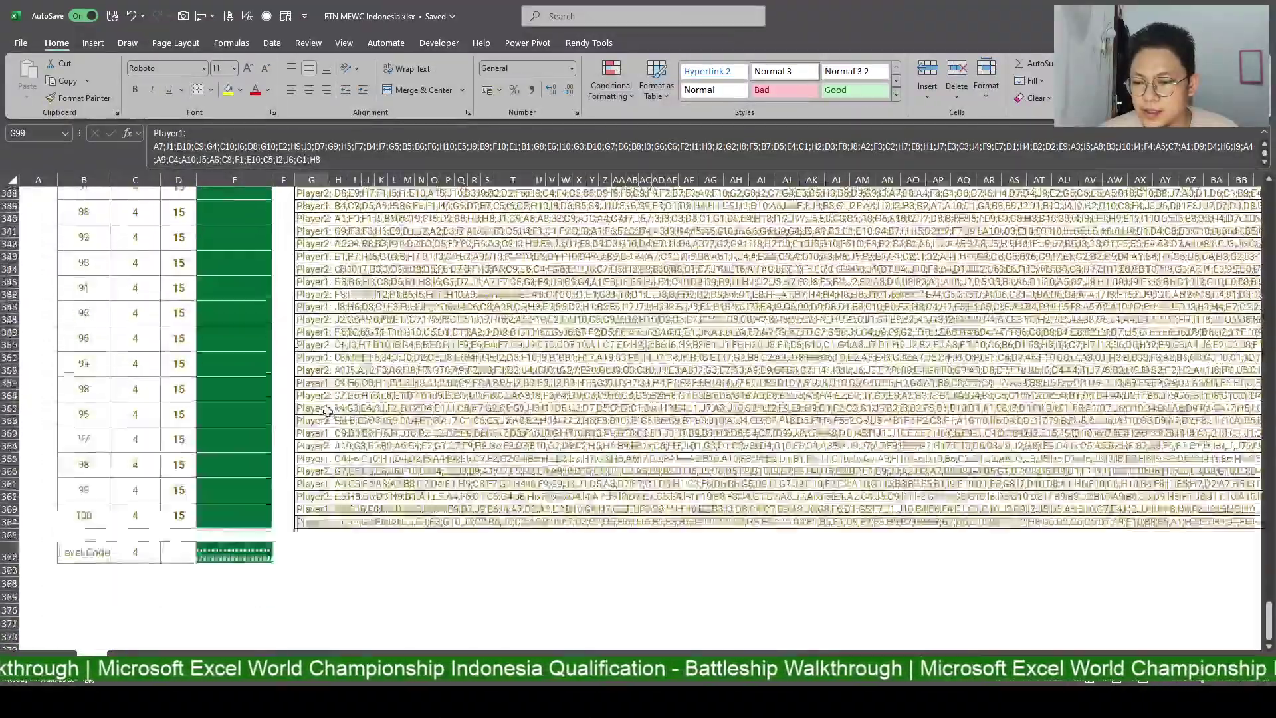
scroll(325, 412, up, 13)
scroll(329, 391, up, 3)
scroll(321, 373, up, 4)
shift+click(304, 372)
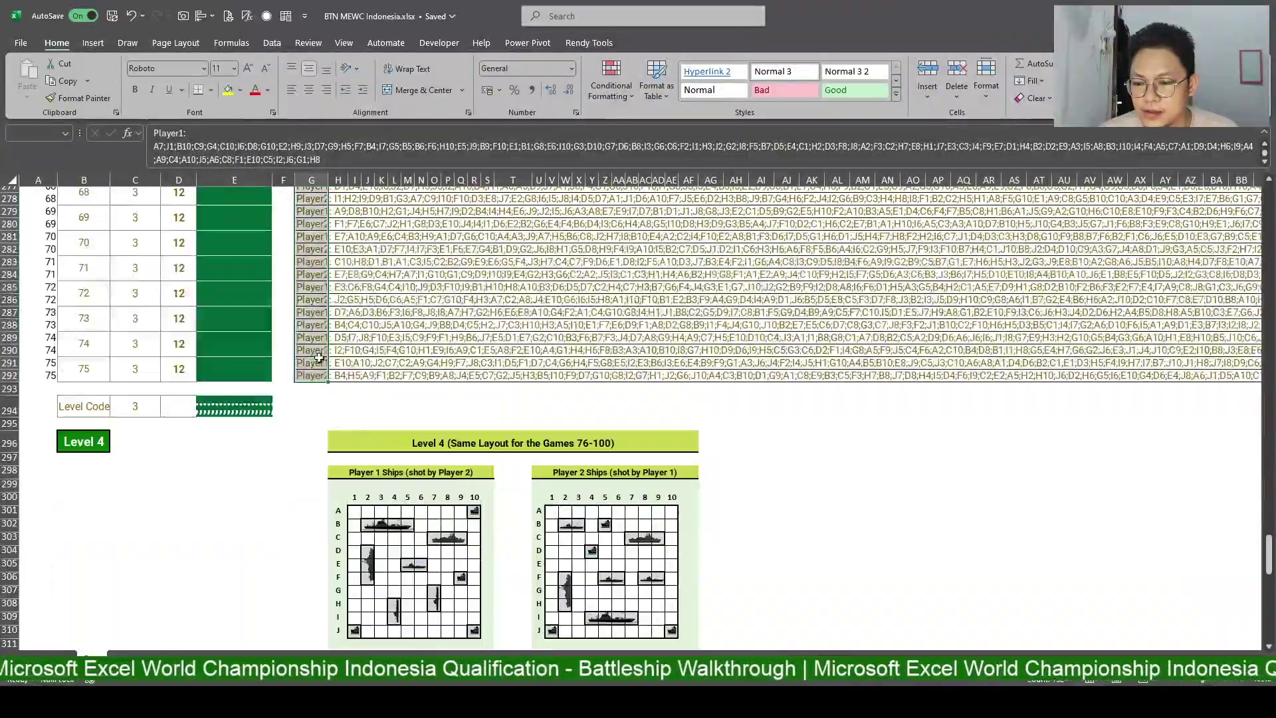
scroll(281, 383, down, 2)
scroll(281, 383, down, 10)
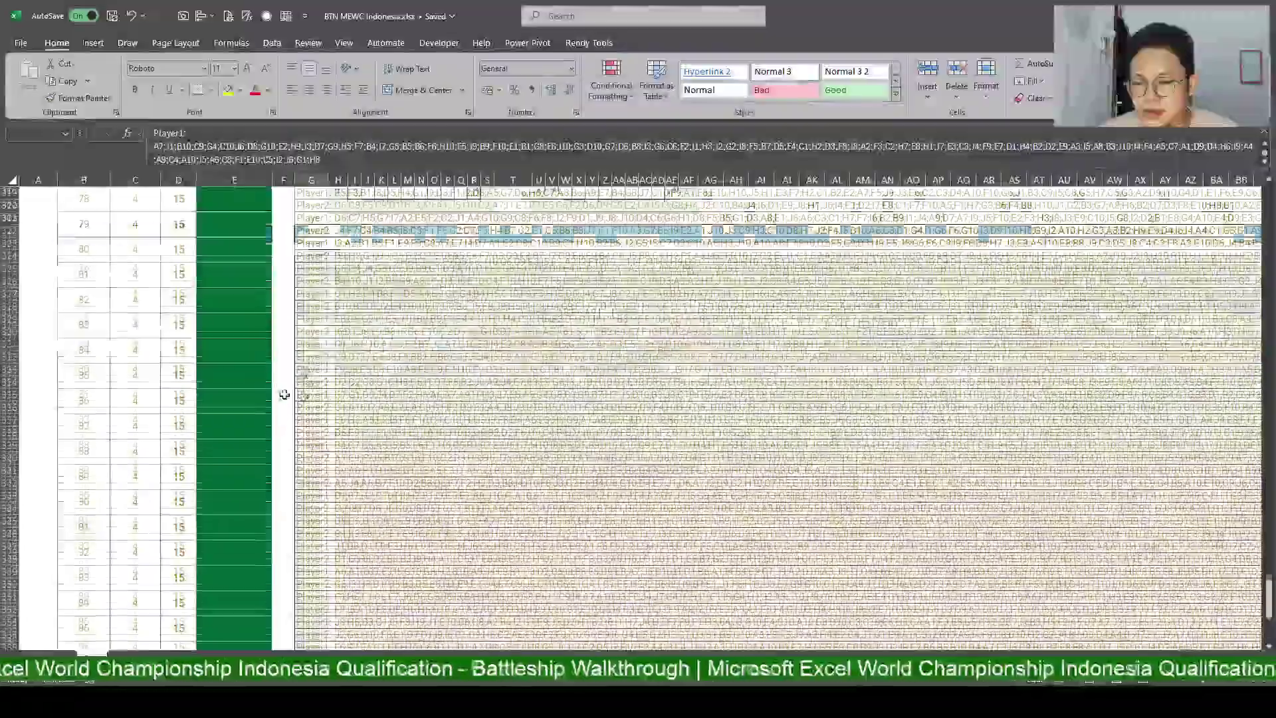
scroll(279, 399, down, 7)
scroll(322, 447, down, 3)
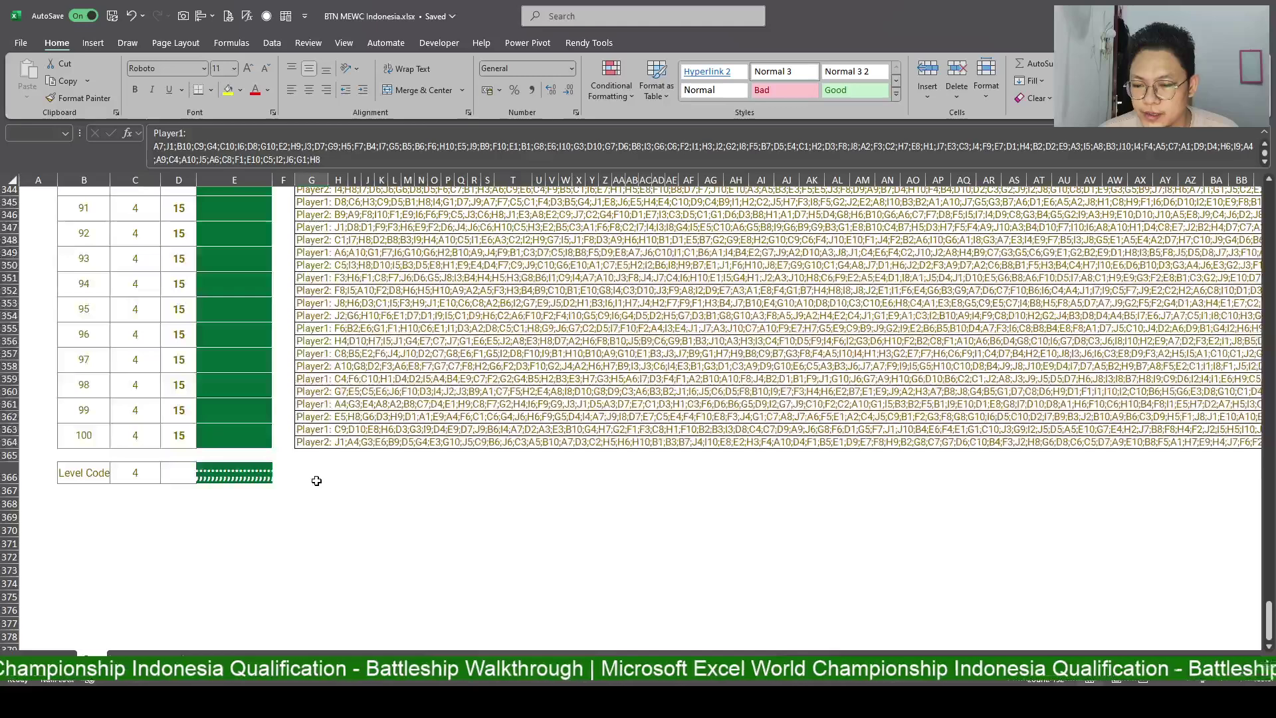
shift+click(315, 444)
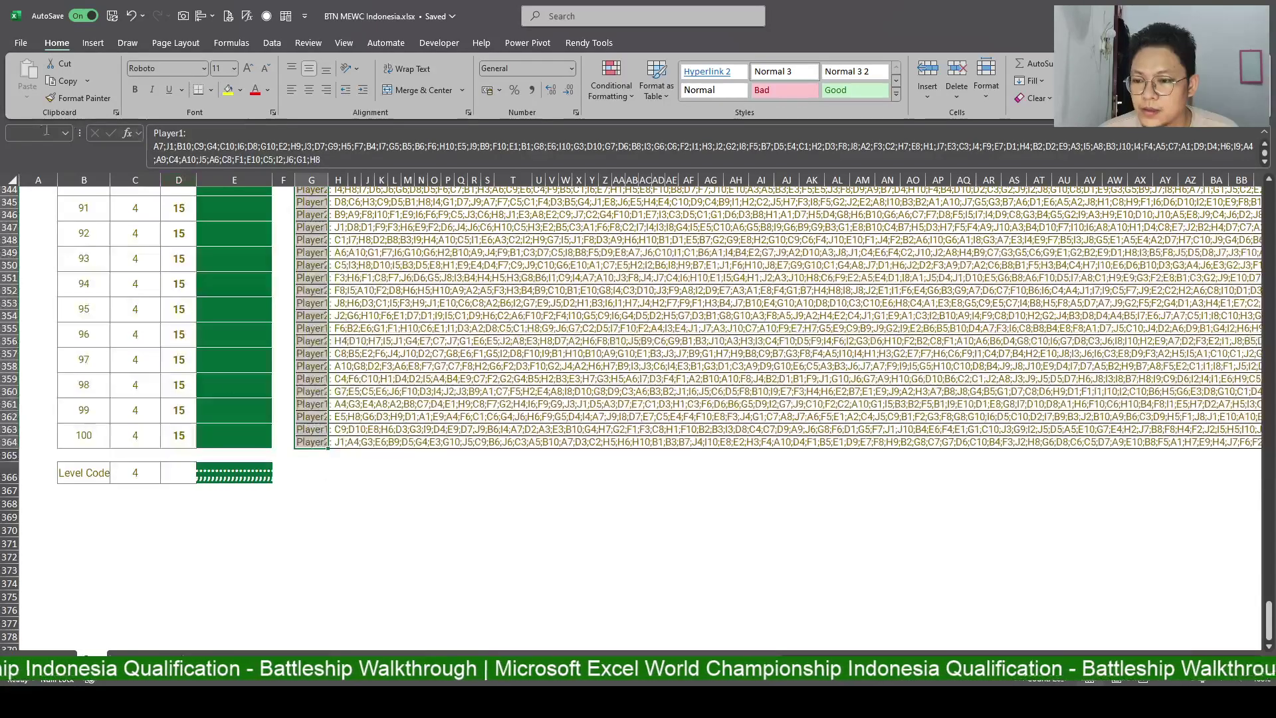
click(38, 132)
text(Seq)
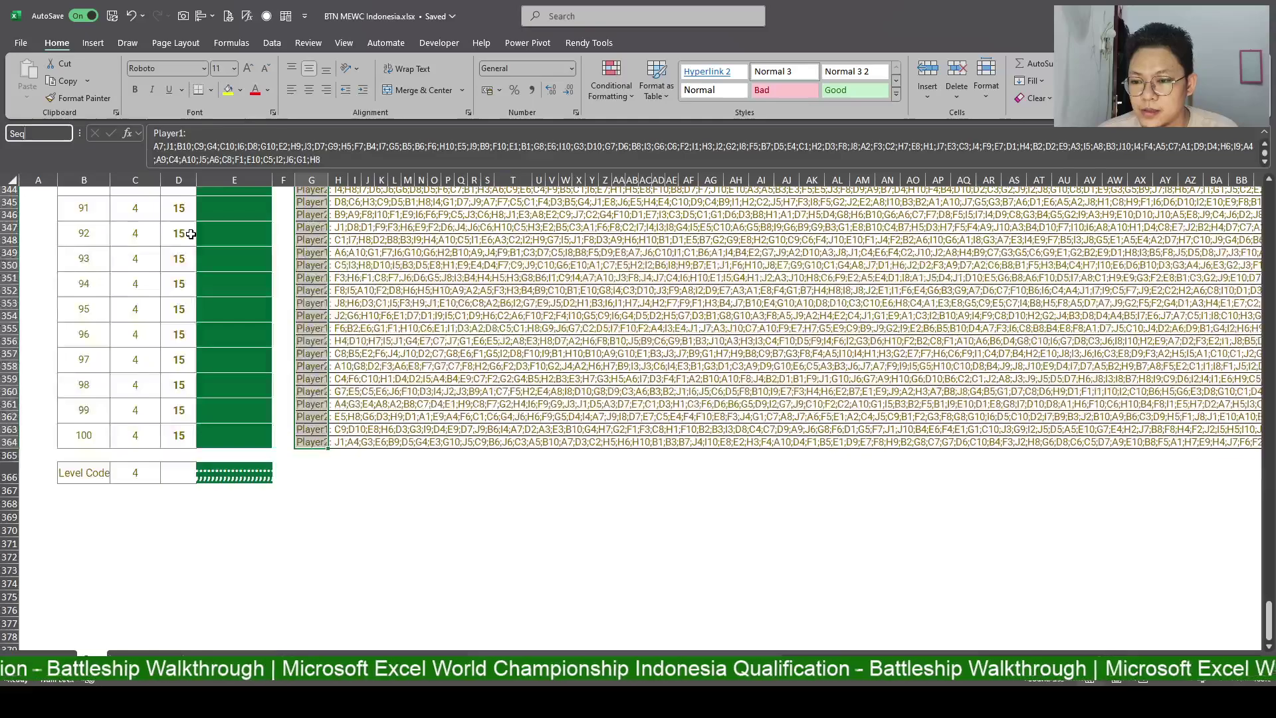
key(Return)
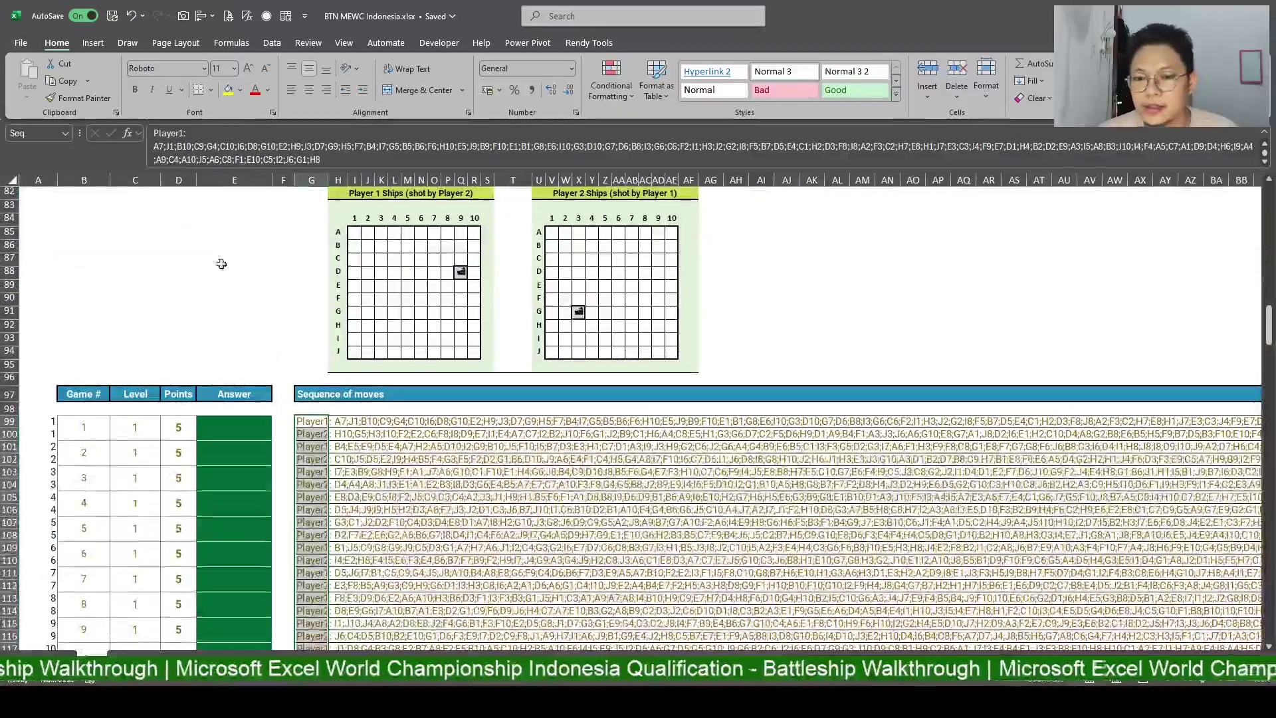
Show the Formulas tab, then go to the helper sheet and select B2.
click(231, 43)
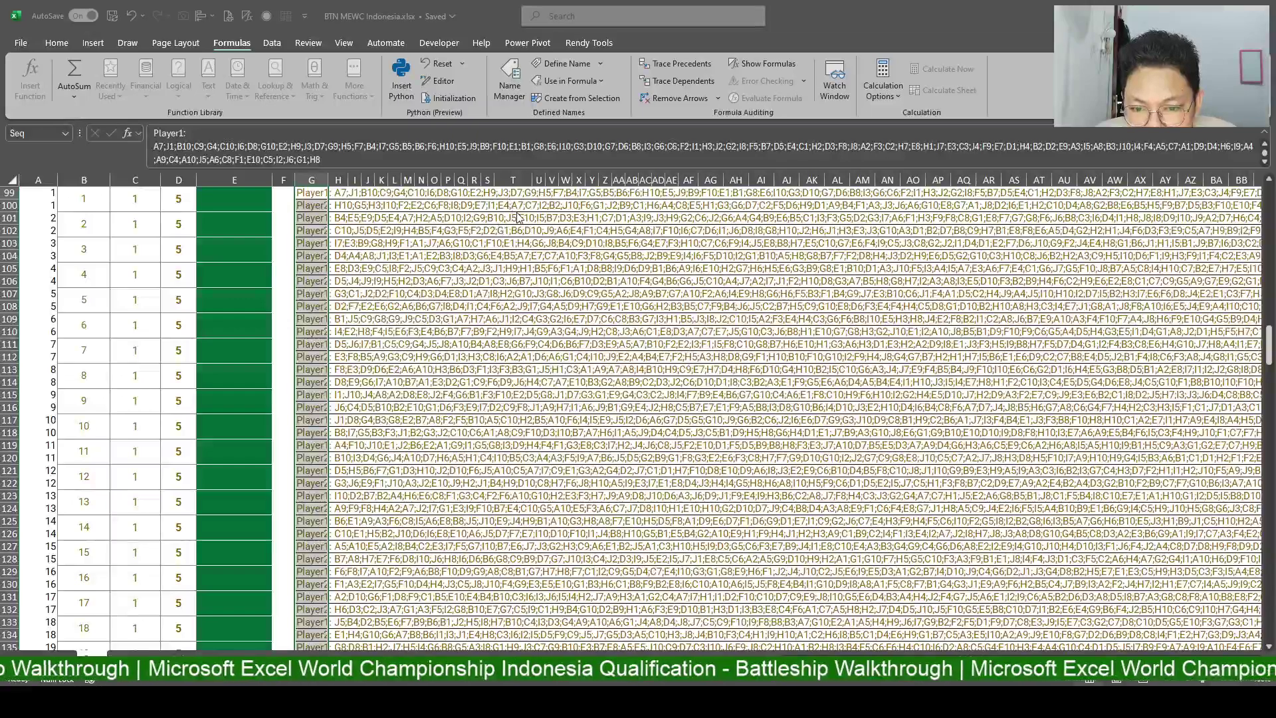
scroll(357, 414, up, 11)
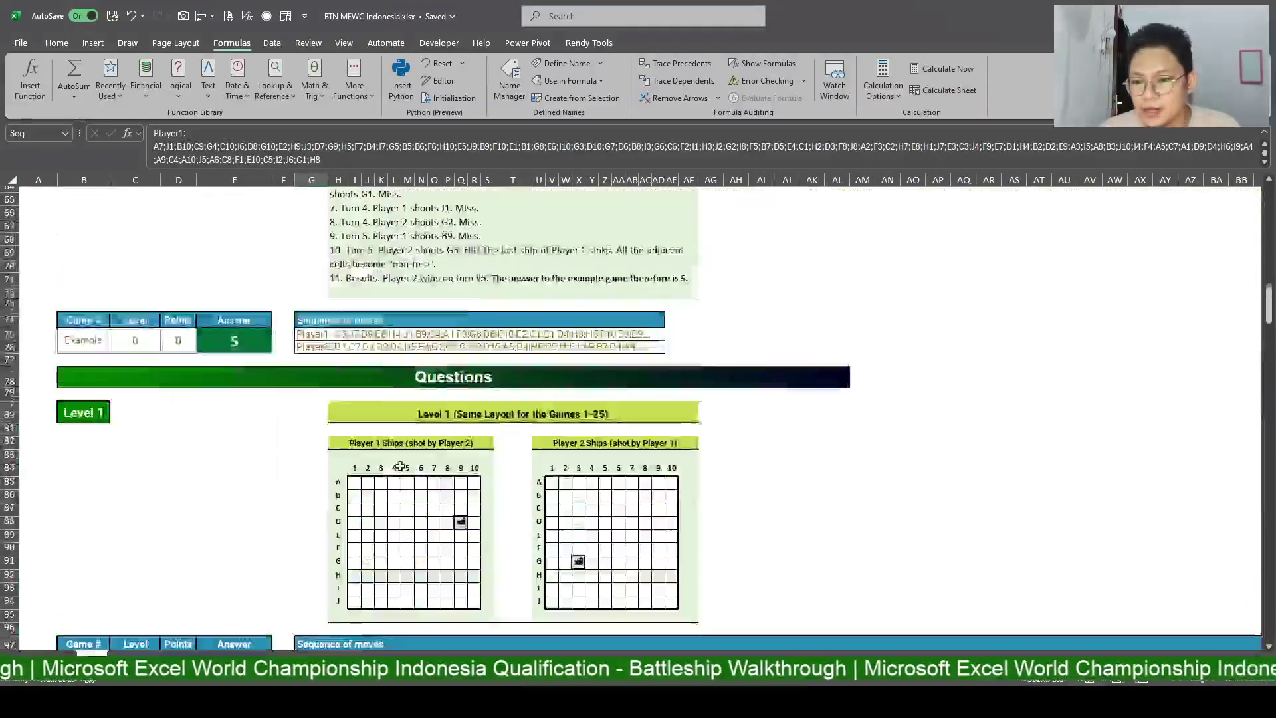
scroll(357, 413, up, 5)
scroll(316, 530, down, 4)
scroll(316, 529, down, 6)
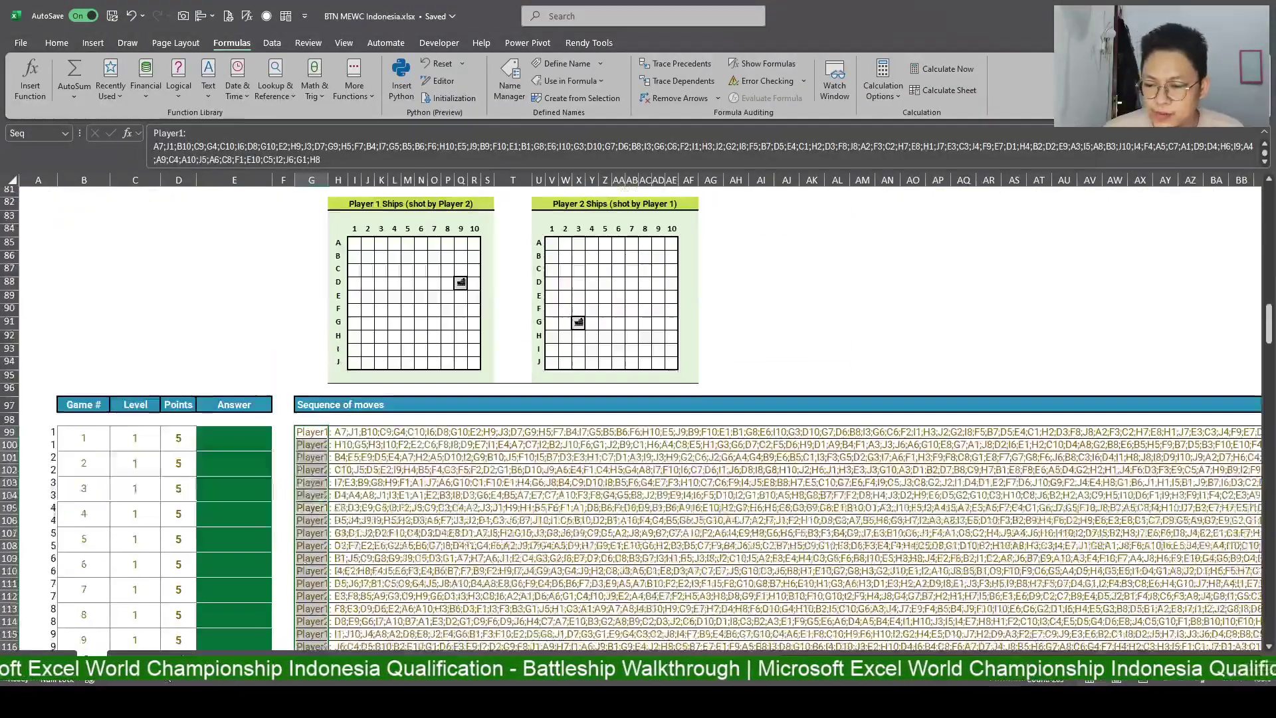
key(ctrl+Page_Down)
click(105, 211)
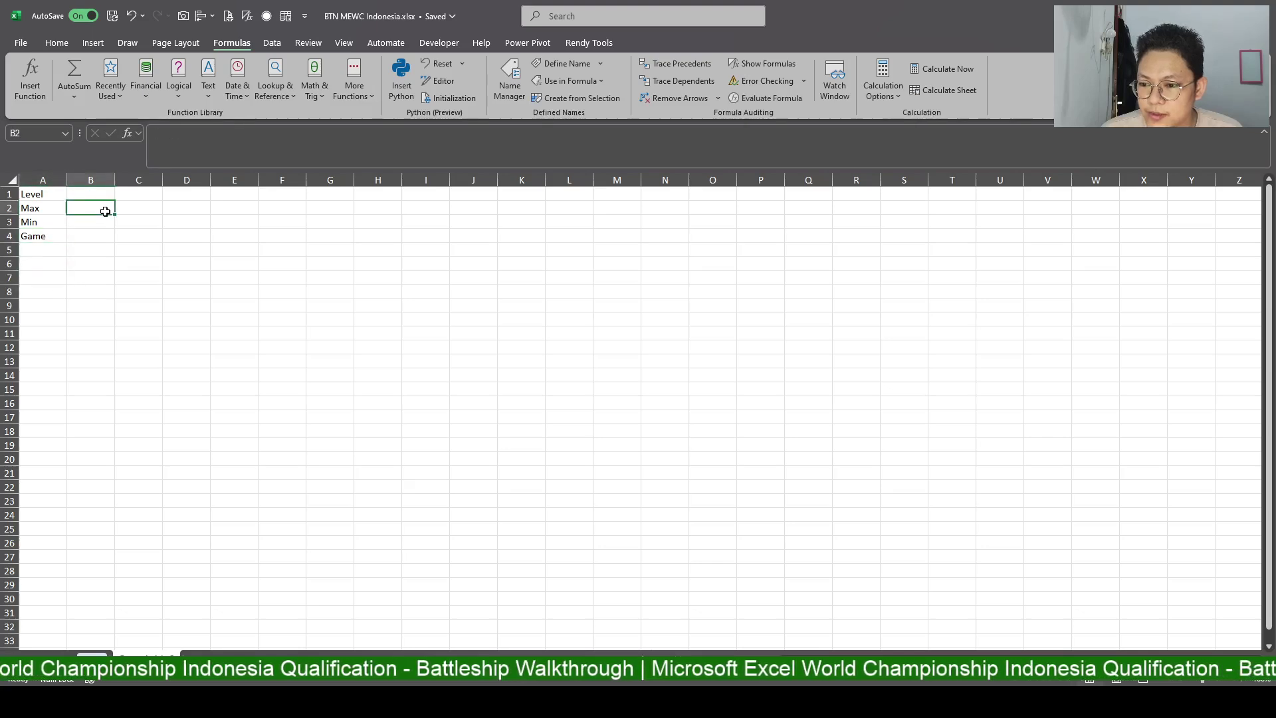
Enter Level value 1 in cell B1.
click(92, 198)
text(1)
key(Return)
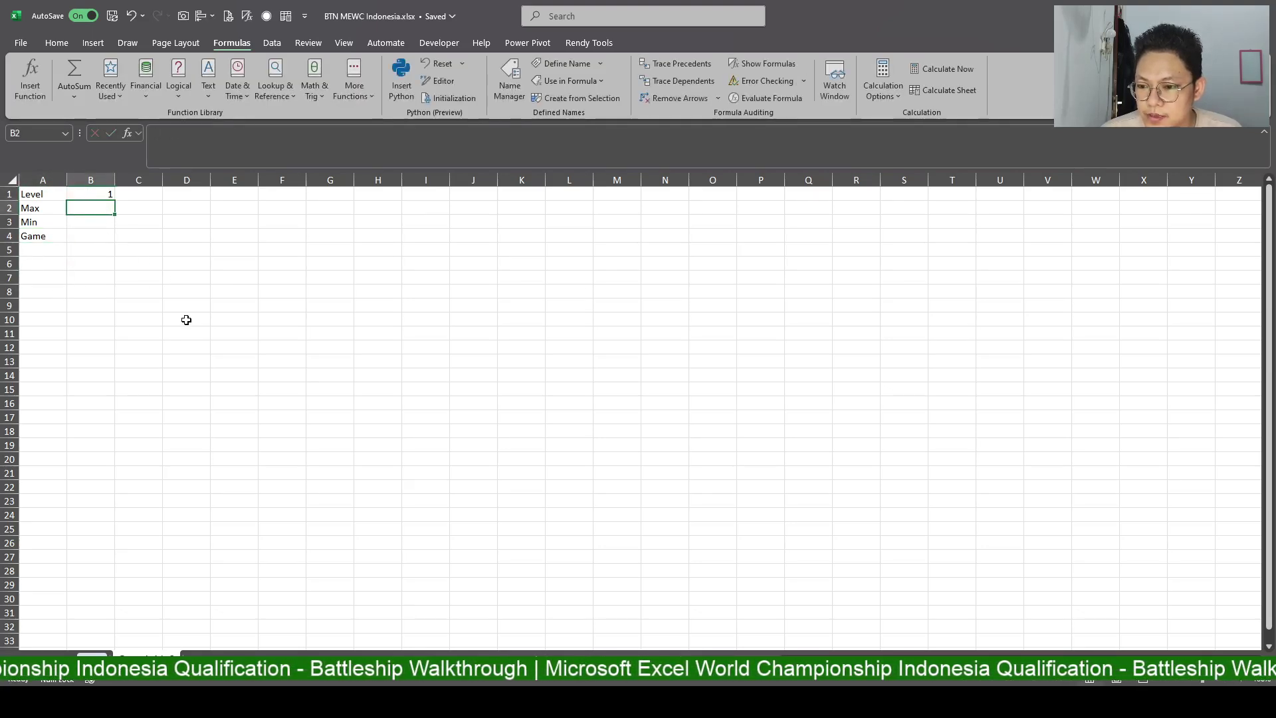
Begin a FILTER formula in B2, trying then removing a Case!A99 reference.
text(=GILT)
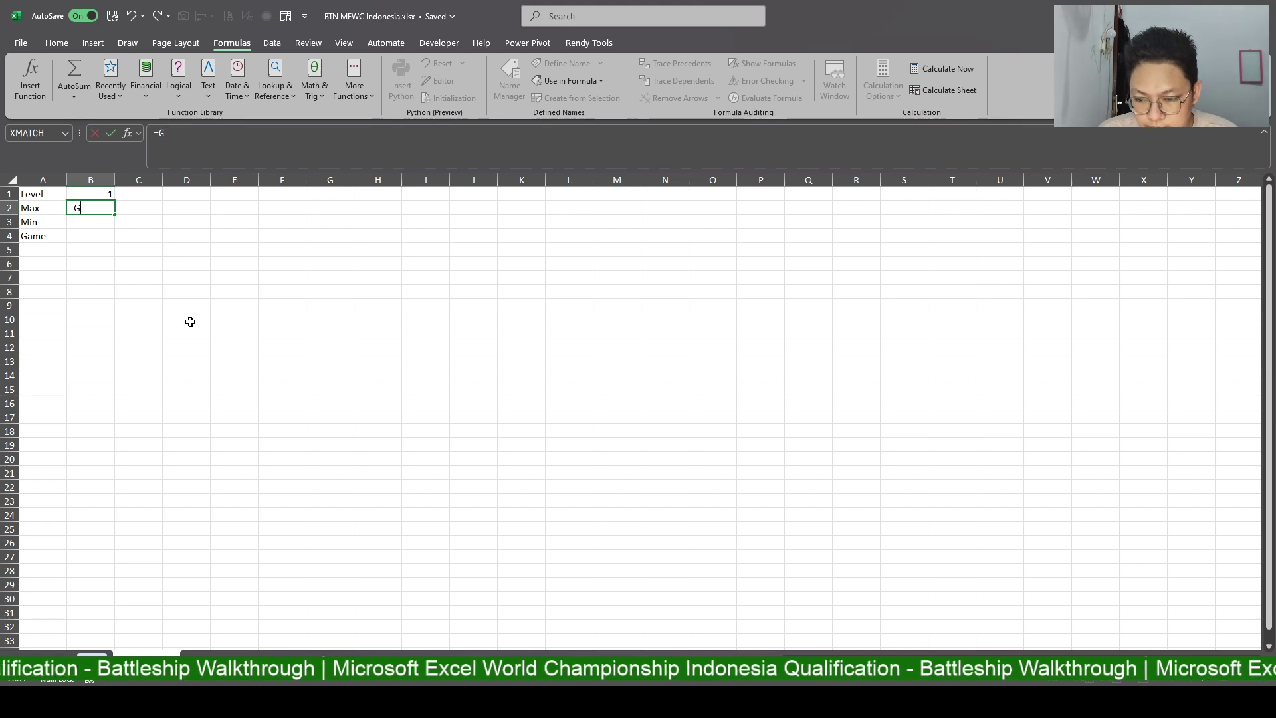
key(BackSpace)
text(FILTER)
text(()
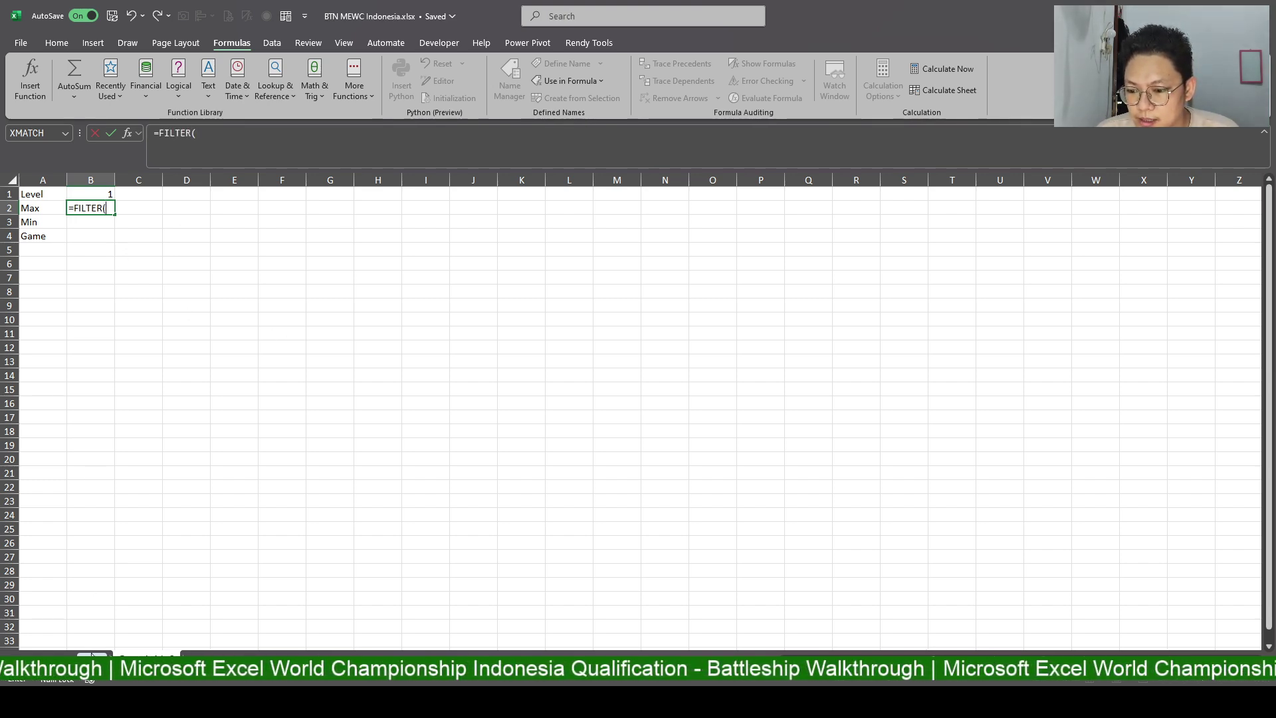
click(93, 656)
scroll(130, 525, down, 1)
scroll(140, 523, up, 5)
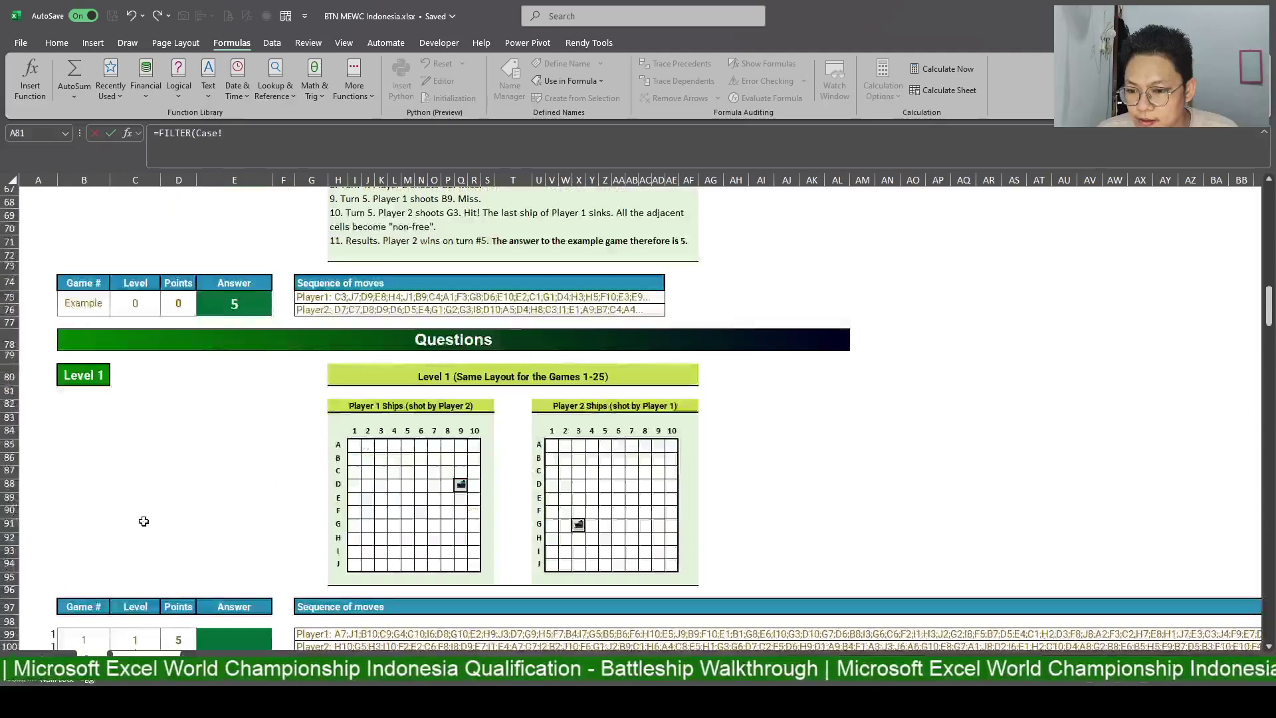
scroll(144, 521, down, 4)
scroll(144, 521, down, 2)
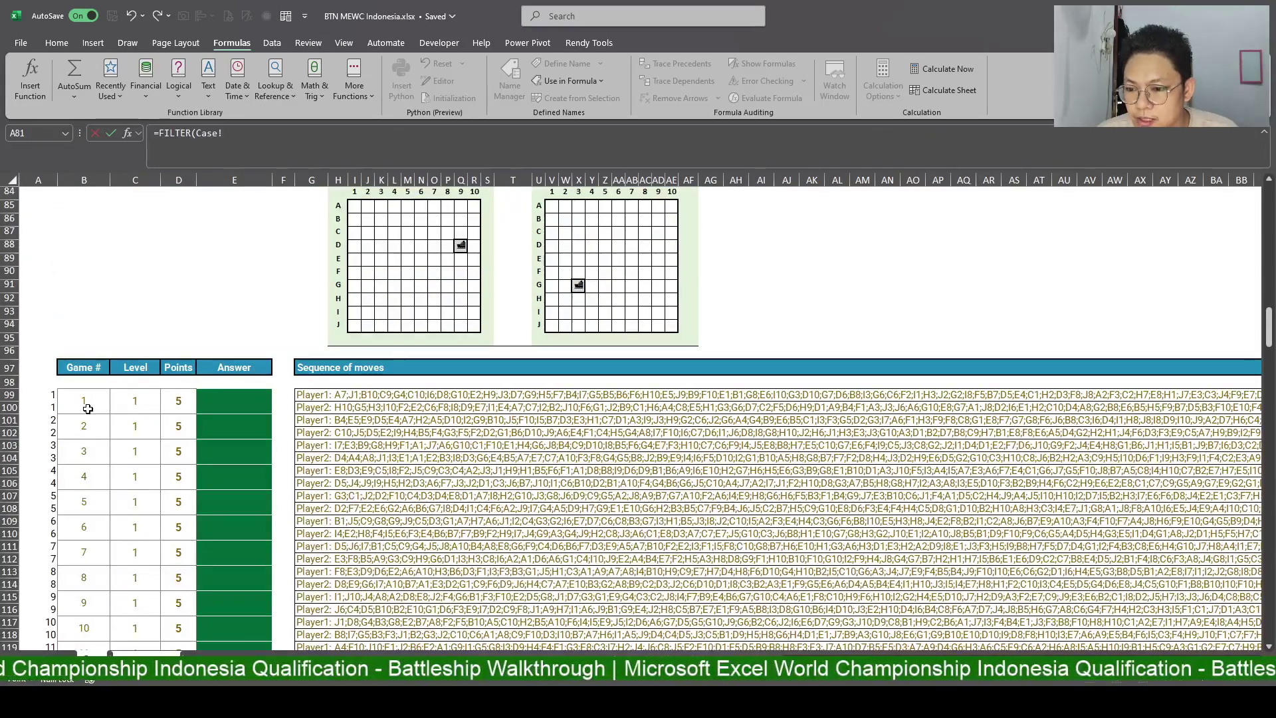
scroll(89, 400, down, 2)
scroll(88, 400, up, 3)
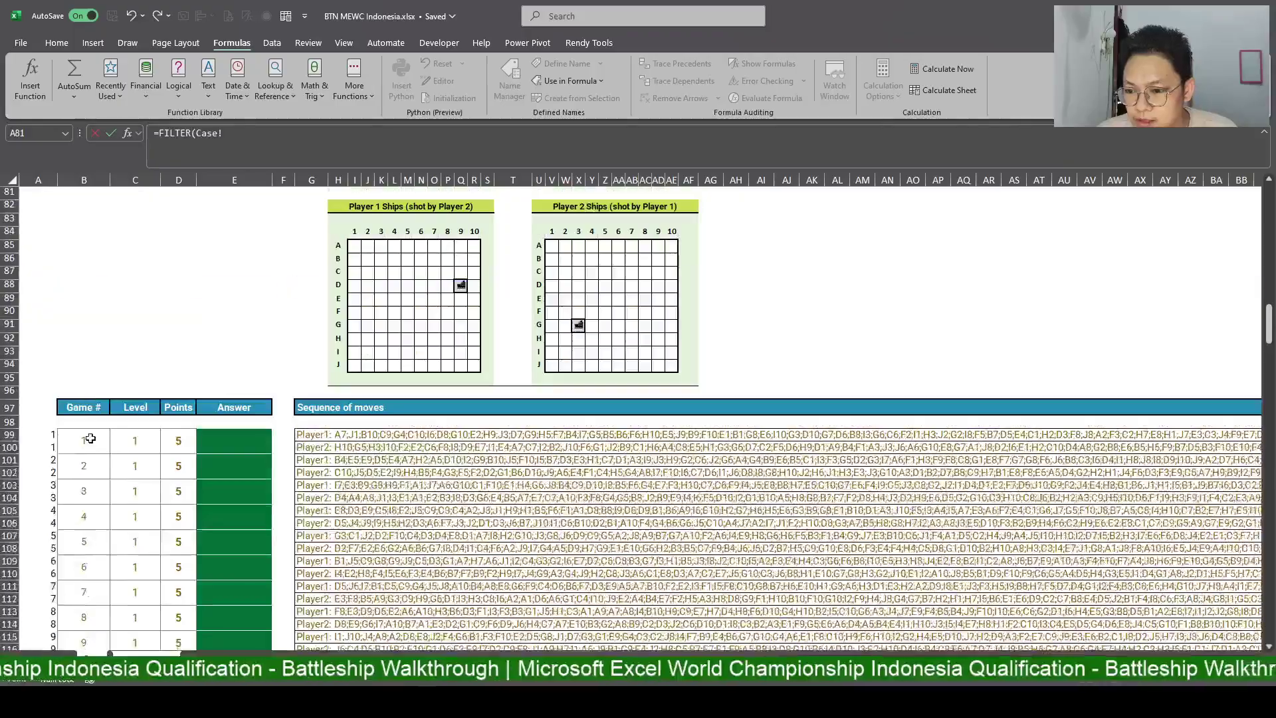
scroll(99, 498, down, 4)
scroll(98, 492, up, 3)
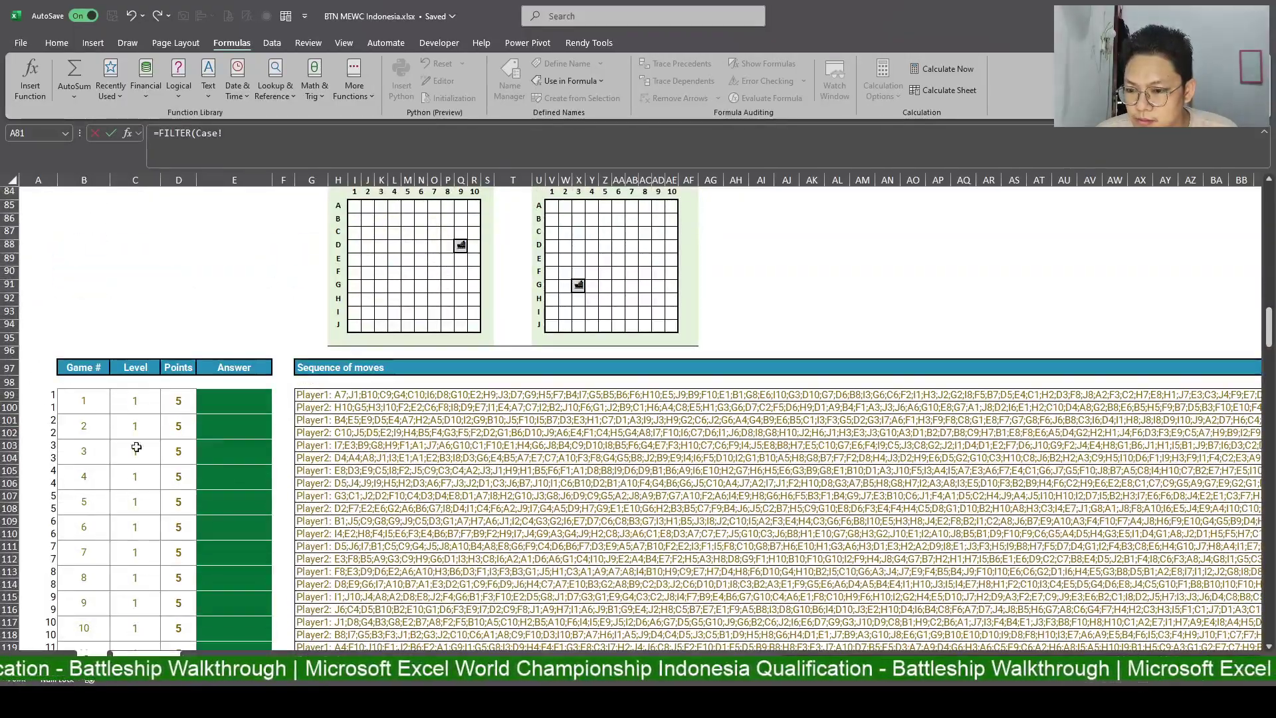
scroll(137, 447, up, 1)
click(39, 435)
scroll(131, 498, down, 10)
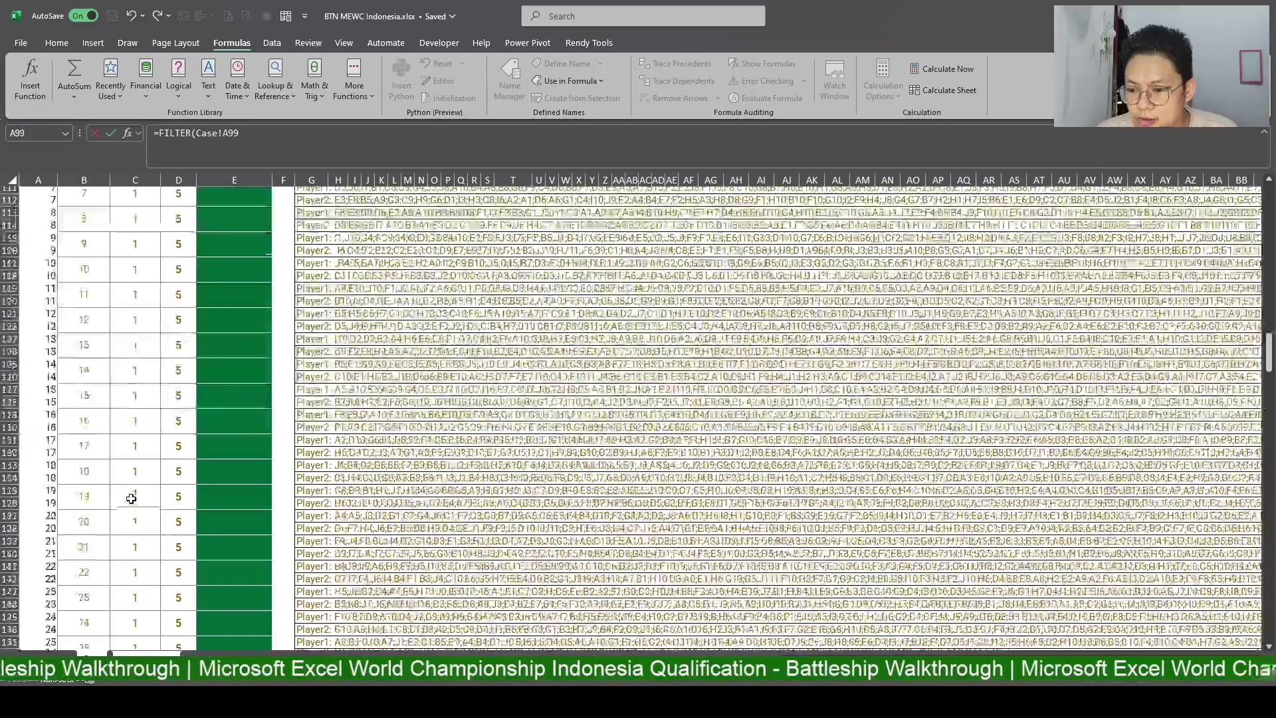
scroll(131, 499, down, 3)
scroll(93, 521, down, 2)
scroll(256, 251, up, 3)
click(255, 133)
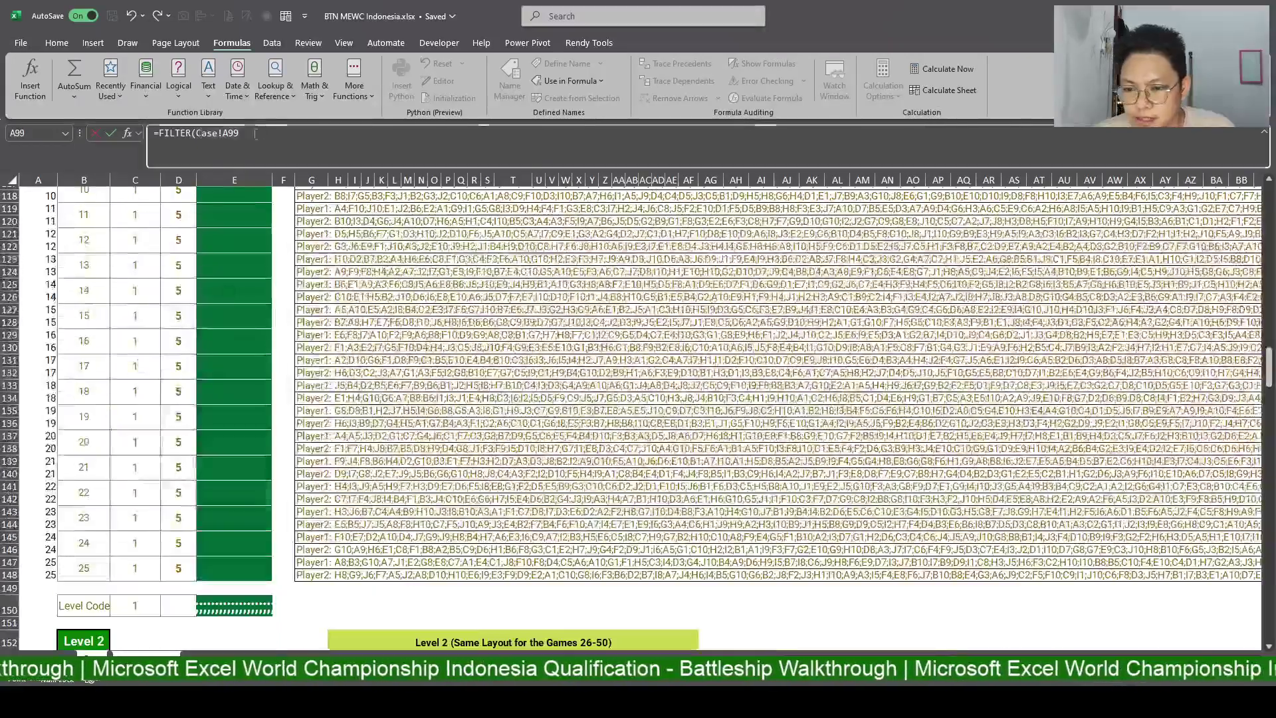
key(BackSpace)
key(BackSpace)
key(BackSpace)
text(Game;)
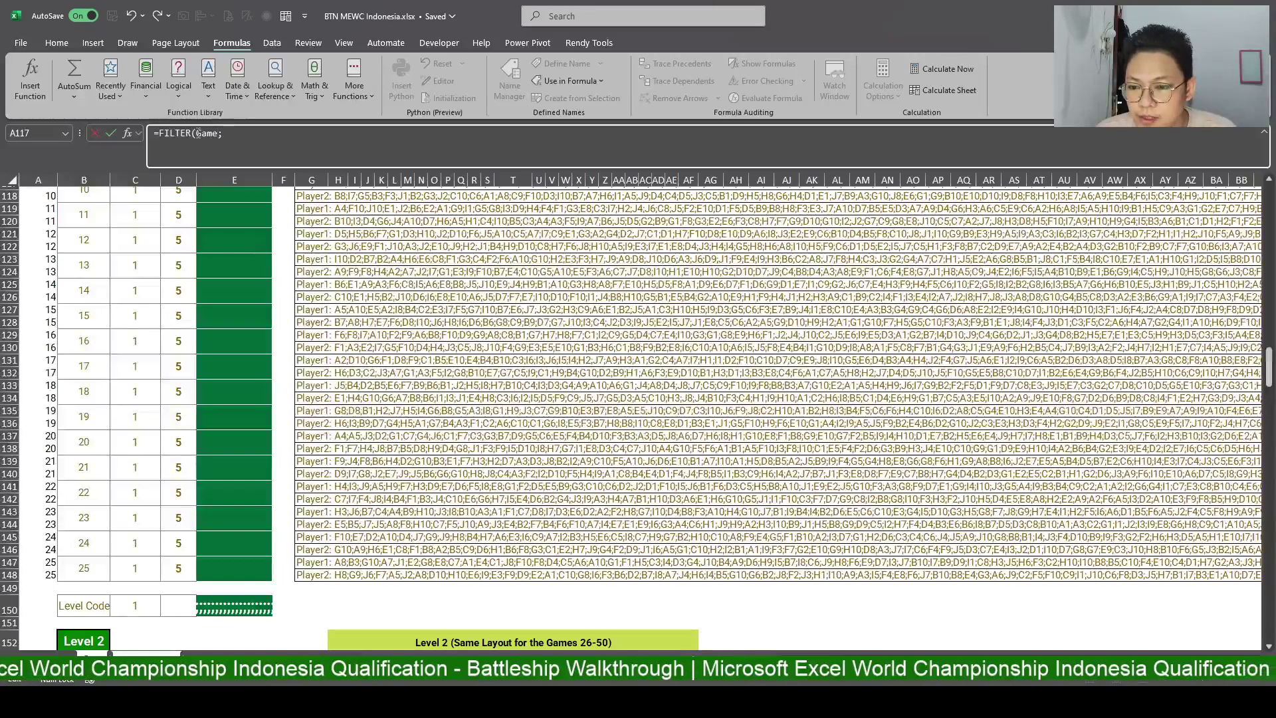
Complete B2 as =FILTER(Game;Level=B1), removing the redundant sheet prefix.
scroll(216, 319, up, 4)
text(Level=)
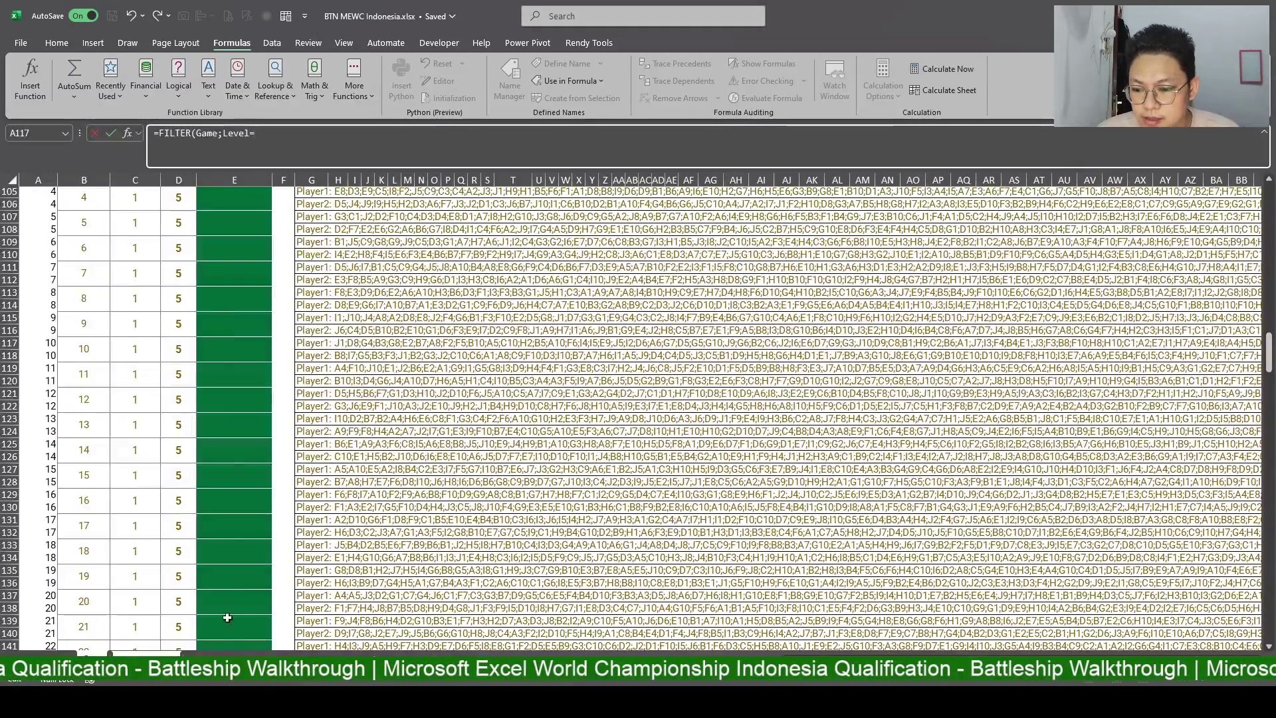
click(93, 656)
click(90, 193)
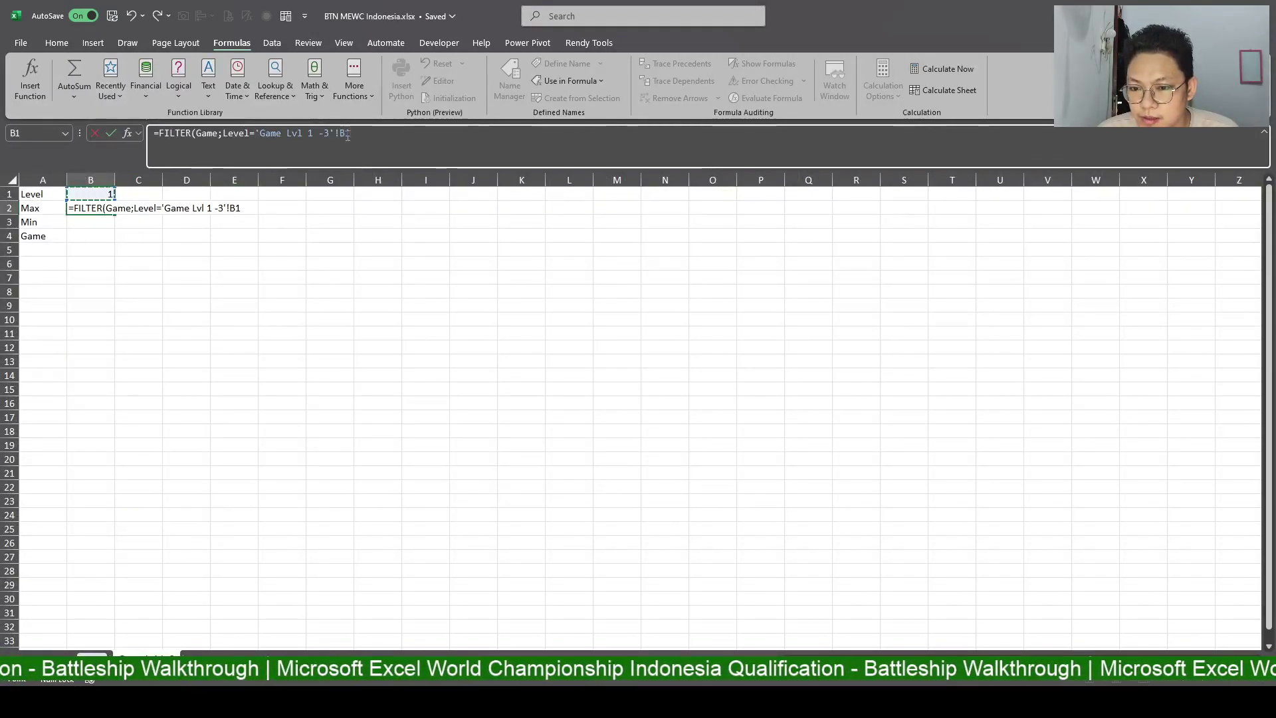
drag(334, 133, 262, 129)
key(BackSpace)
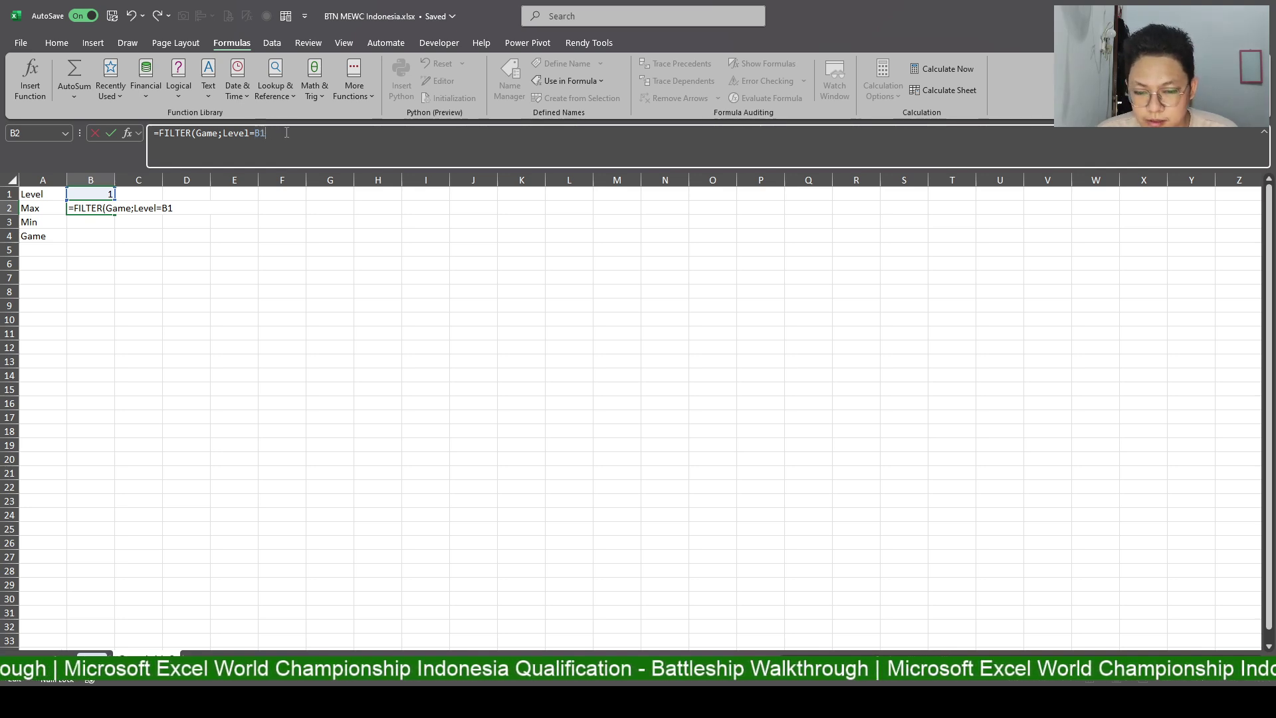
text())
key(Return)
Wrap the B2 formula in MIN to get =MIN(FILTER(Game;Level=B1)).
click(73, 202)
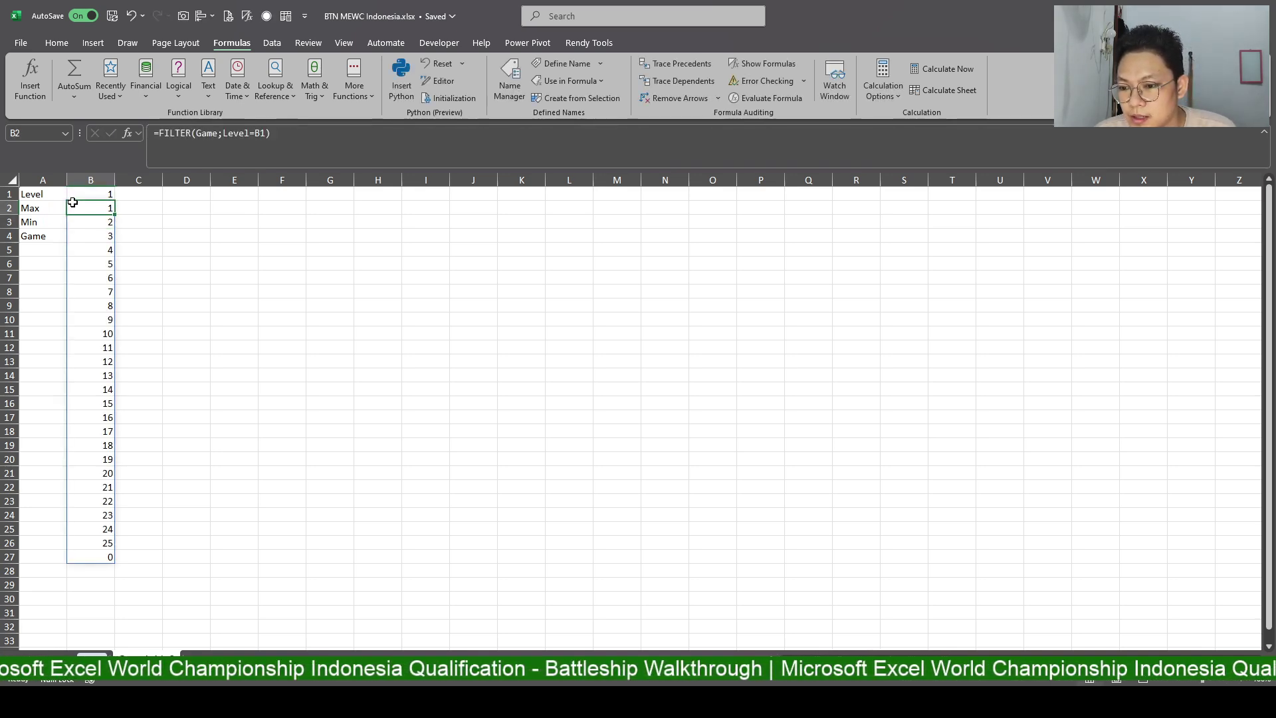
click(165, 131)
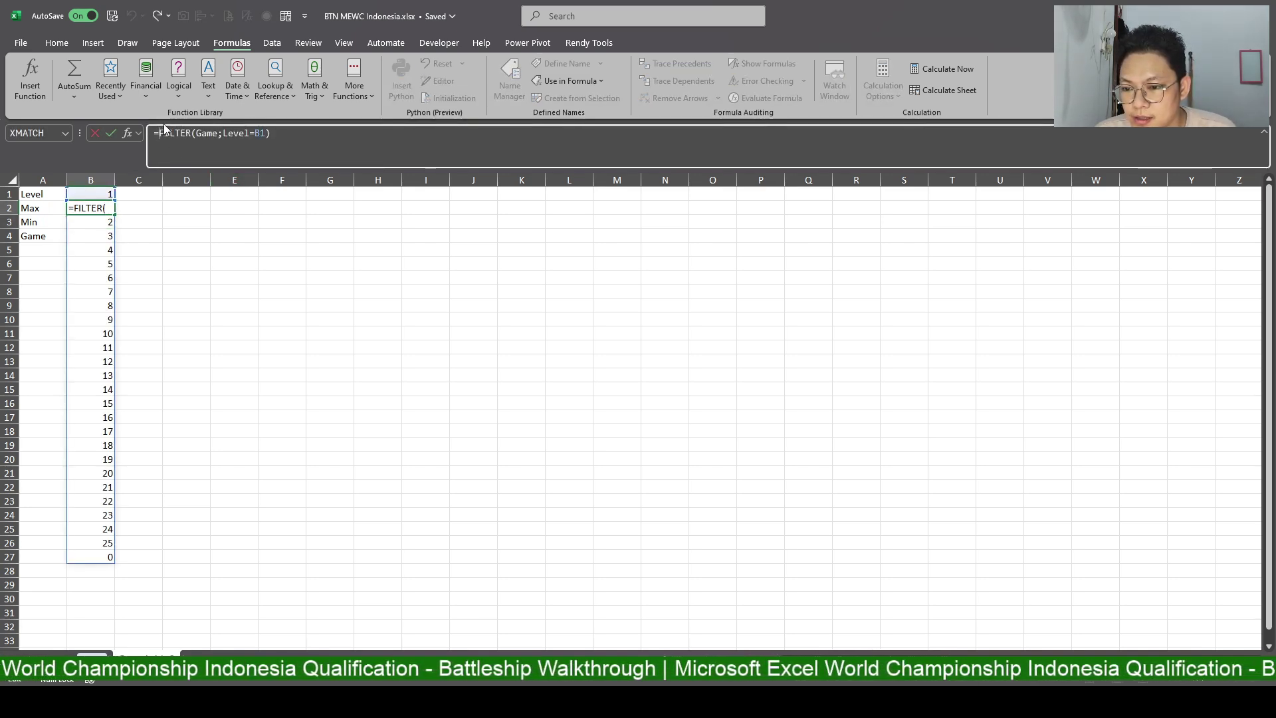
text(MIN()
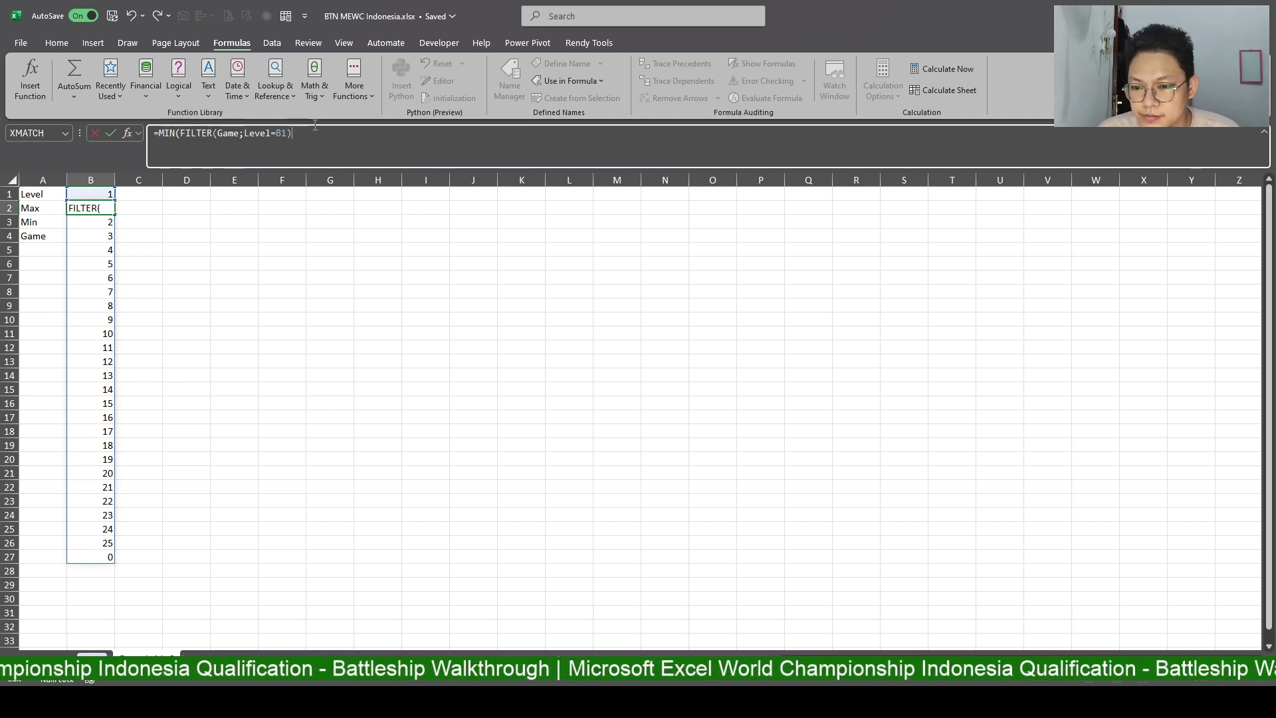
text())
key(Return)
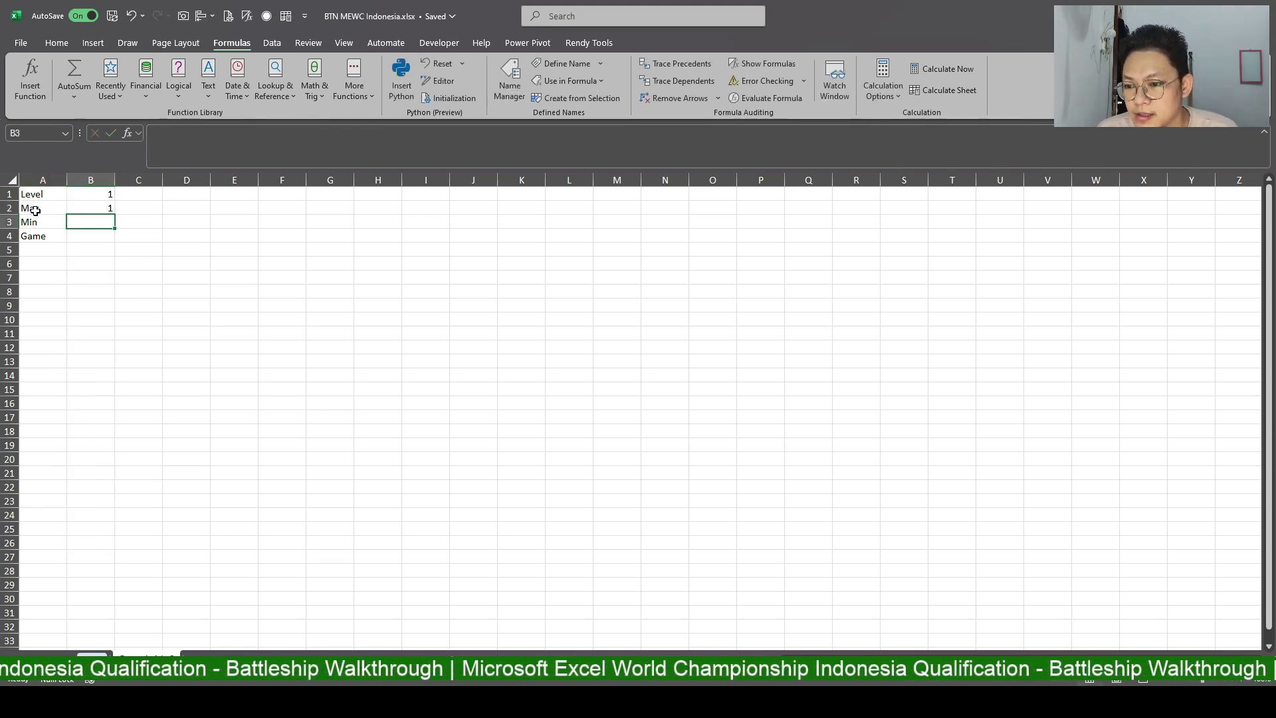
Relabel the row 2 helper label as Min.
click(41, 215)
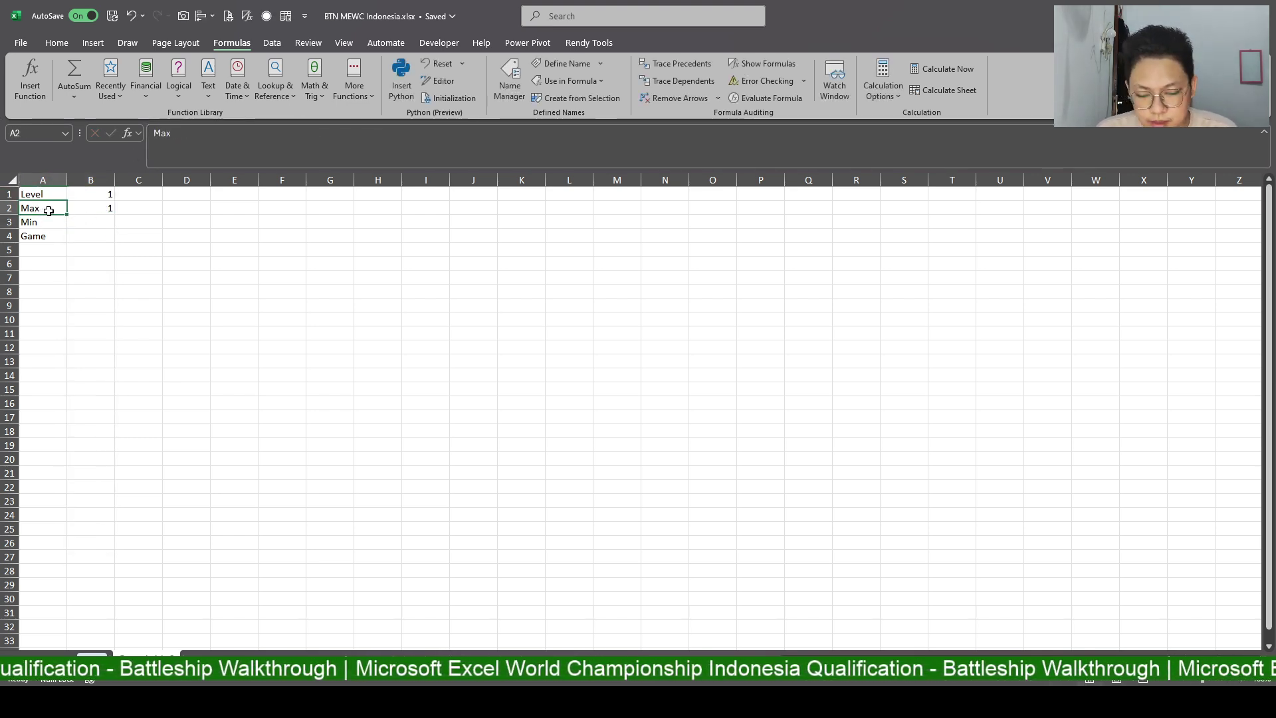
text(MIn)
key(Return)
key(Right)
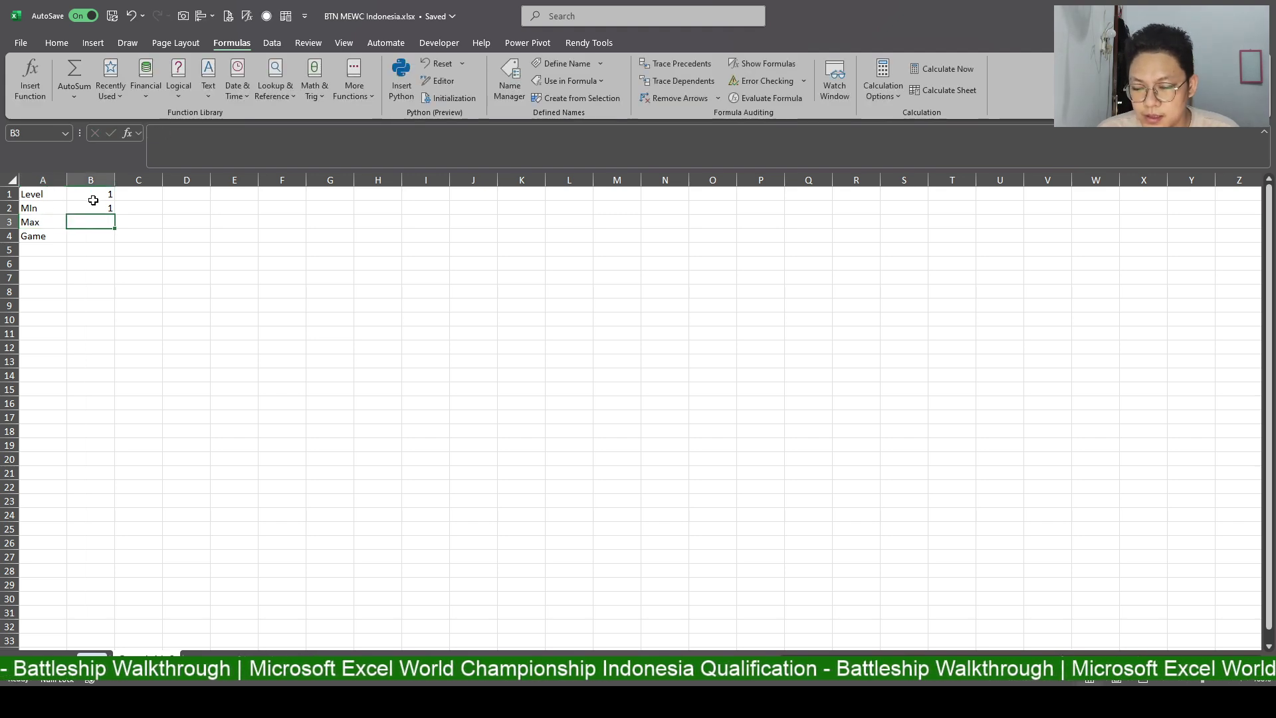
Copy the minimum formula into B3 as =MAX(FILTER(Game;Level=B1)).
click(93, 200)
double_click(101, 210)
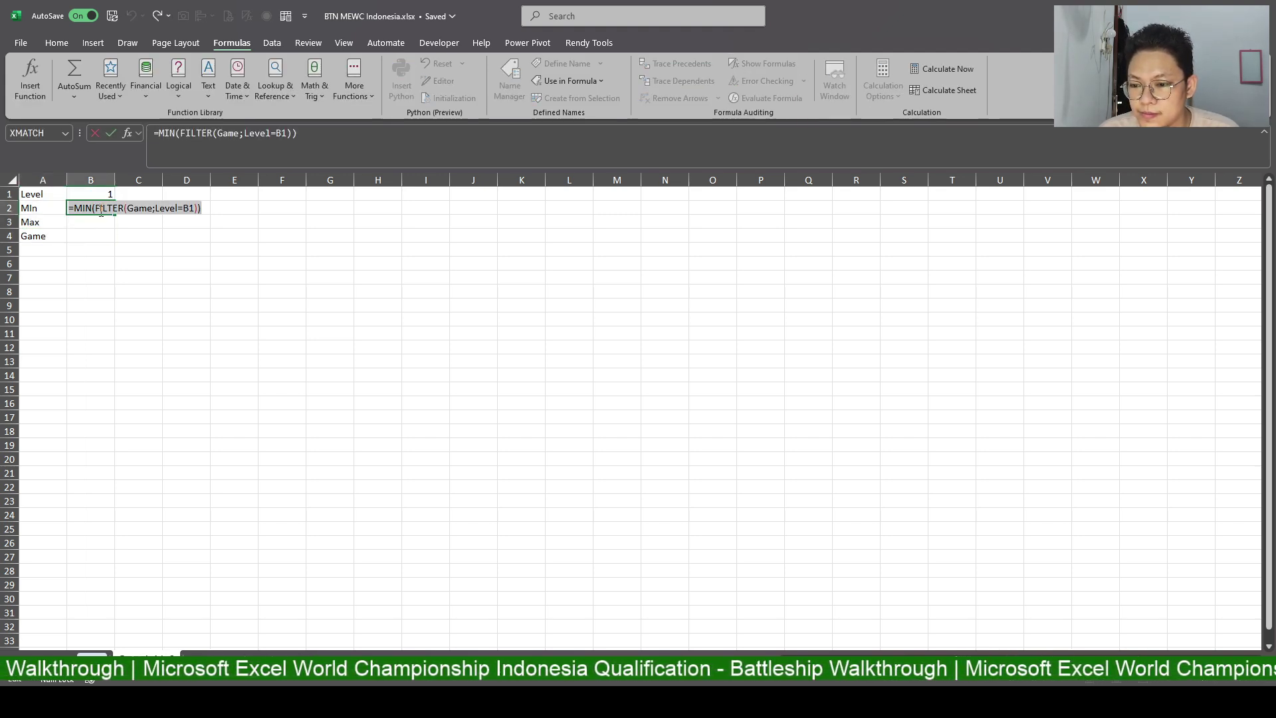
key(ctrl+c)
key(Return)
text(=)
key(ctrl+v)
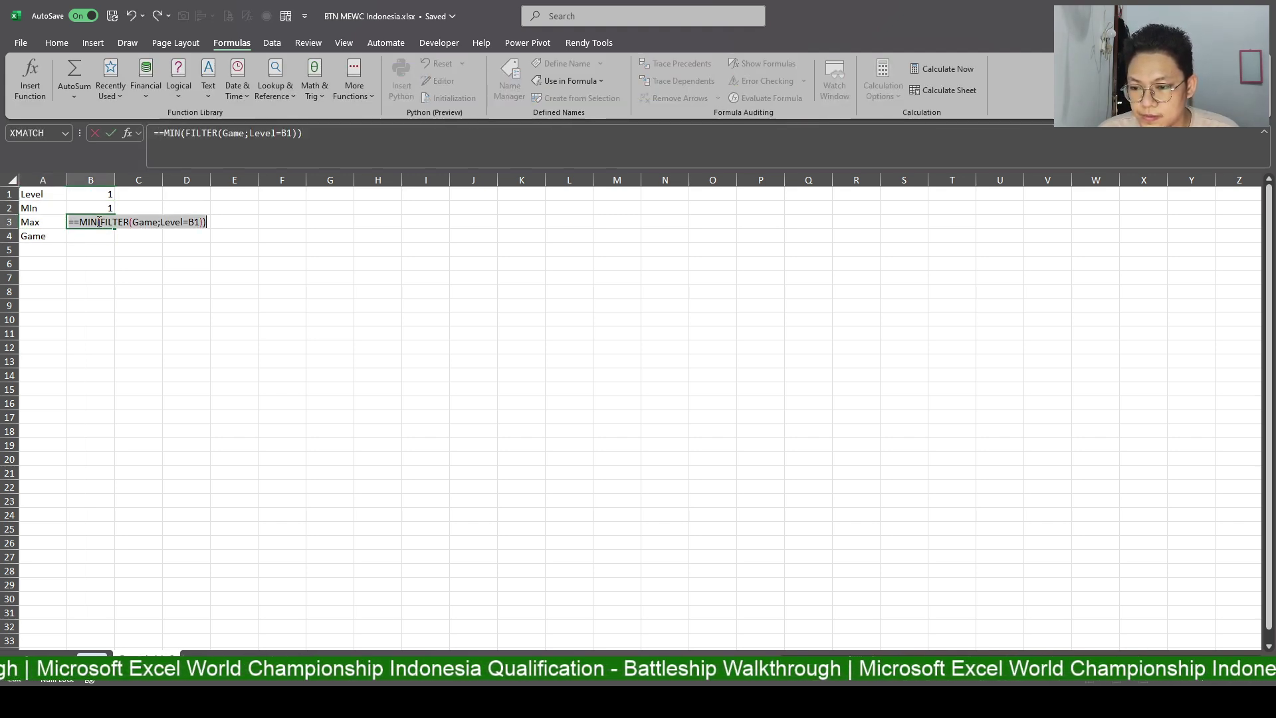
key(Home)
key(Delete)
key(End)
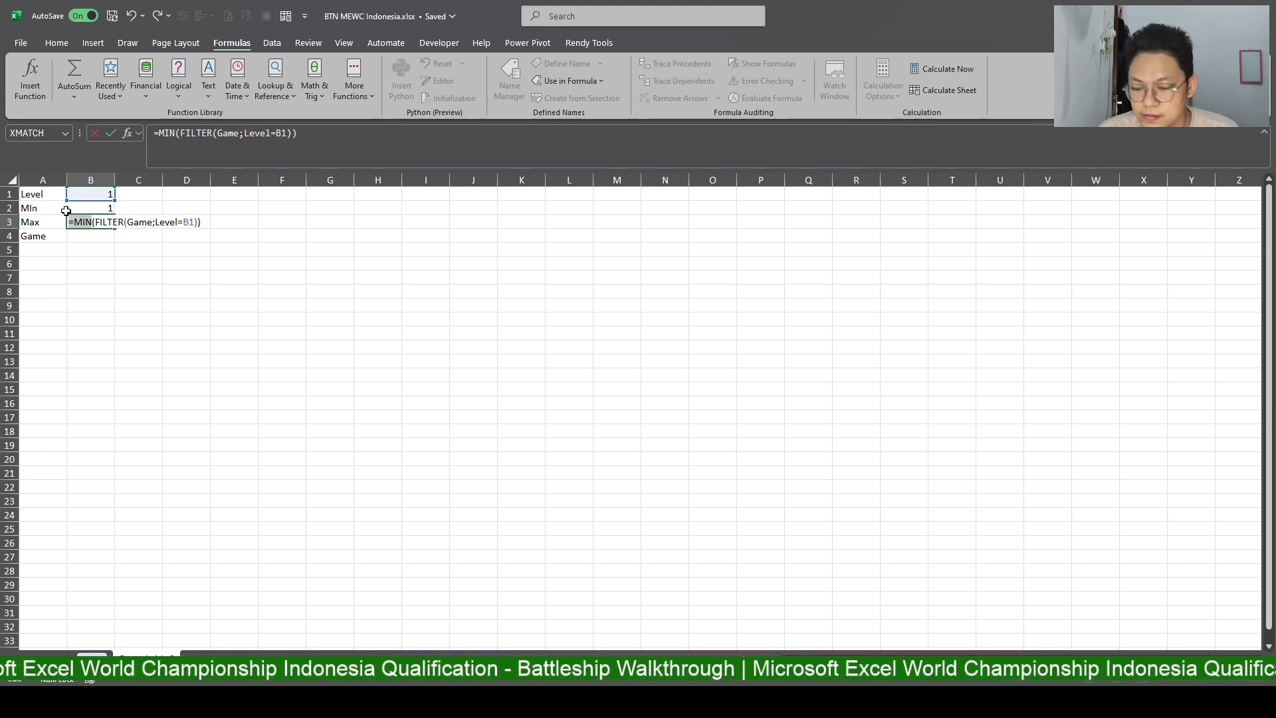
text(MAX)
key(Return)
click(69, 217)
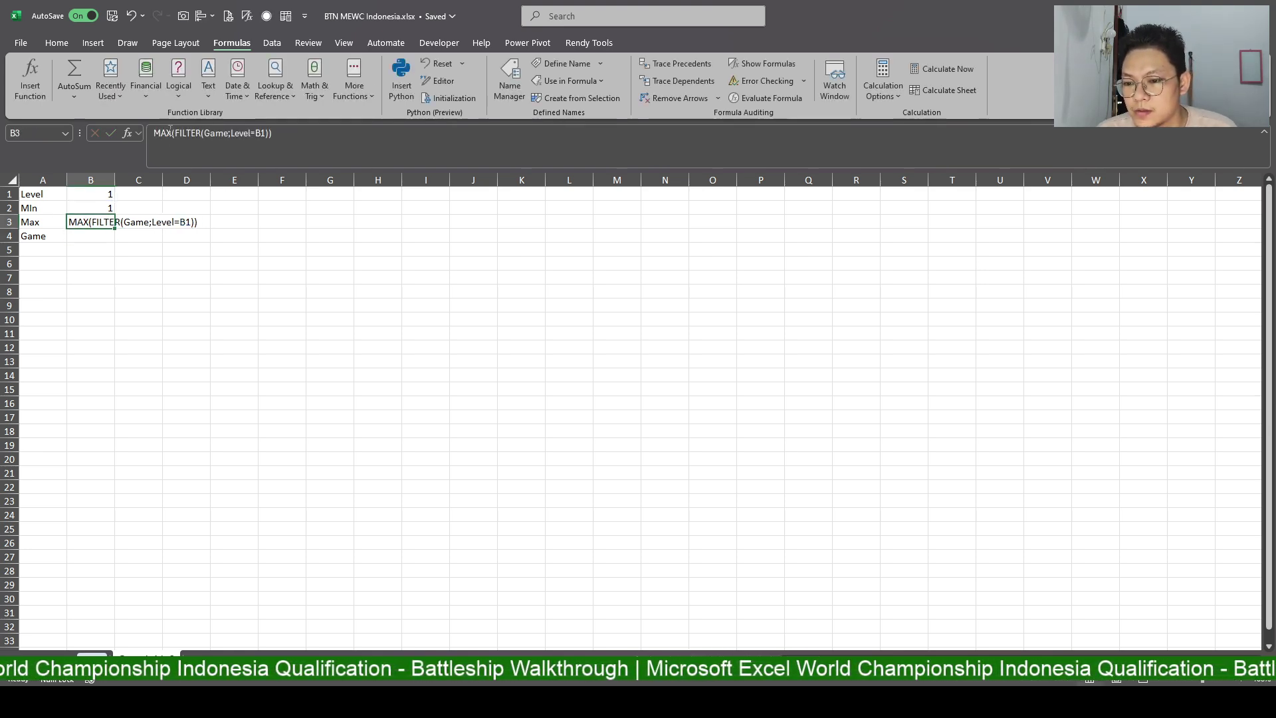
click(155, 132)
text(=)
key(Return)
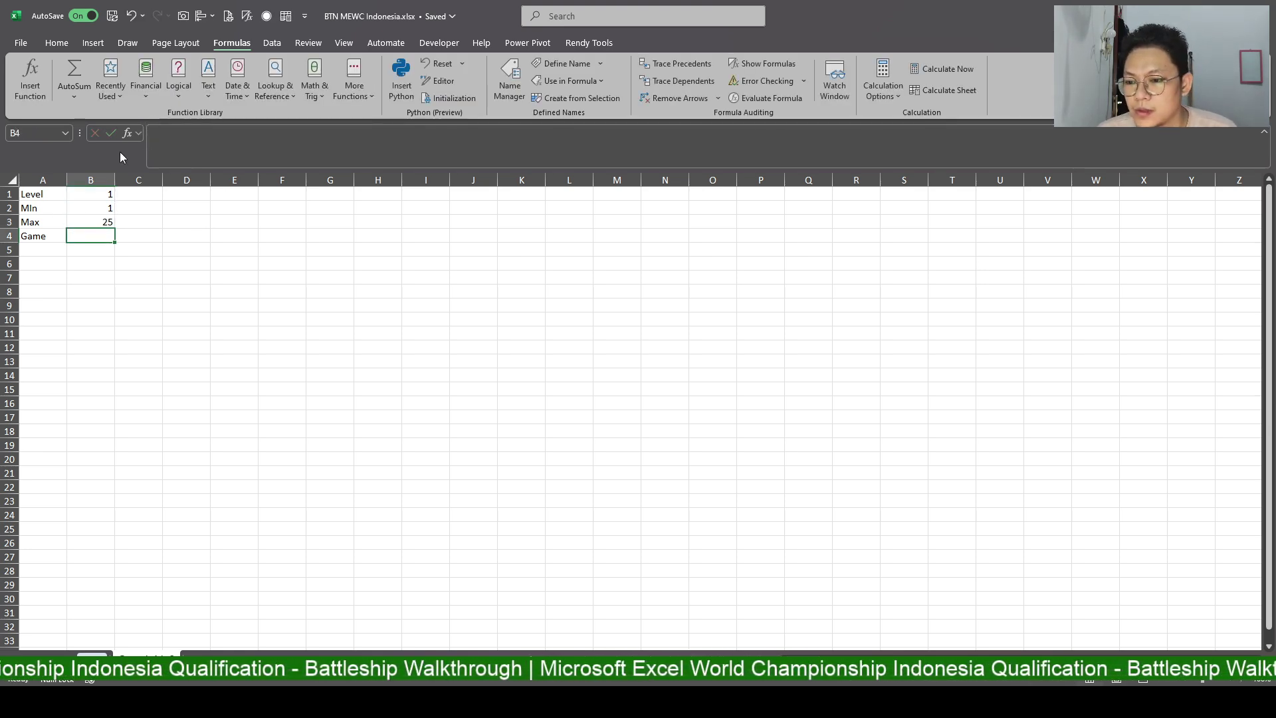
Enter game number 1 in the Game value cell B4.
drag(91, 263, 85, 235)
click(85, 236)
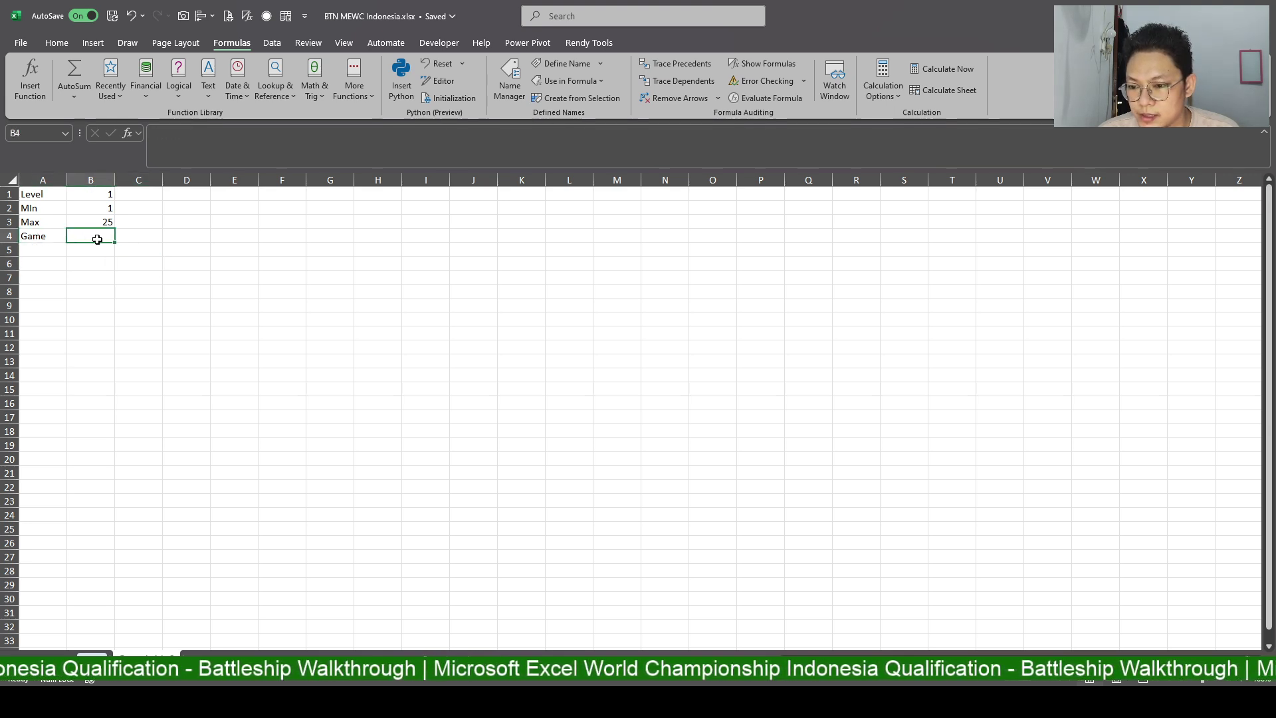
text(1)
key(Escape)
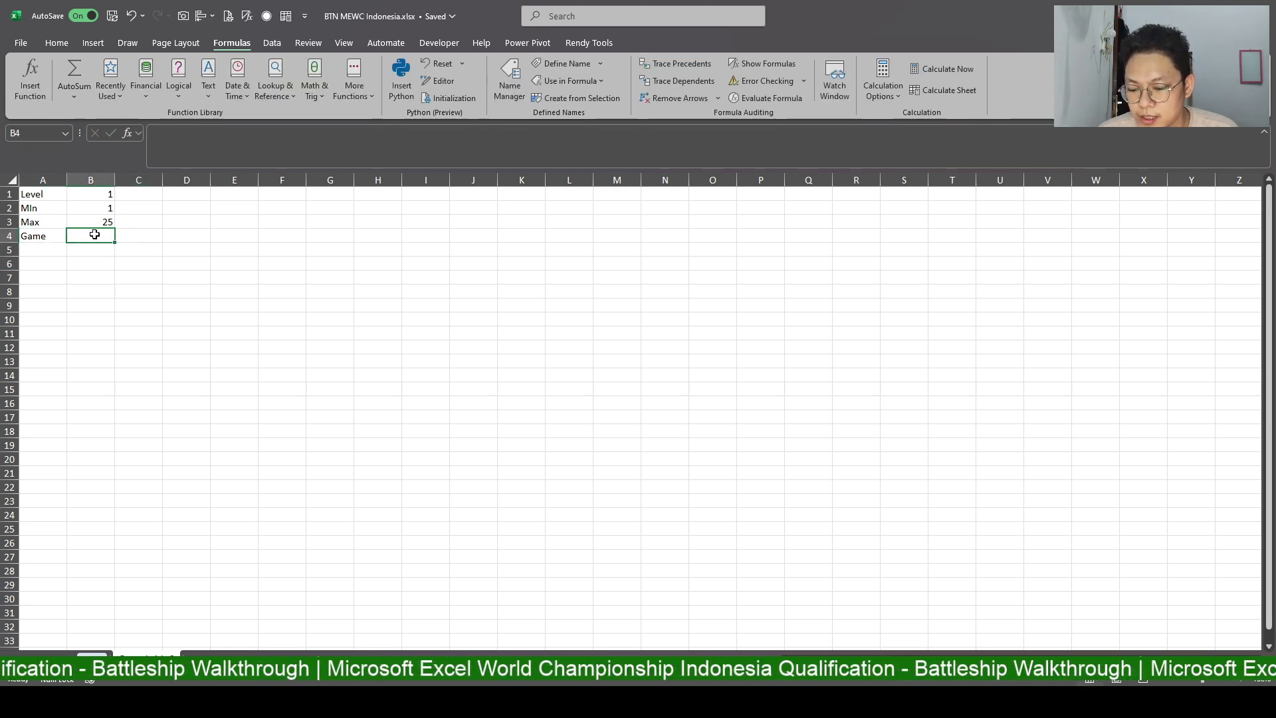
text(1)
key(Return)
Shade the Level and Game inputs A1:B1 and A4:B4 yellow, then return to the Battleship sheet.
mouse_move(42, 235)
mouse_down()
mouse_move(81, 231)
mouse_move(93, 194)
mouse_up()
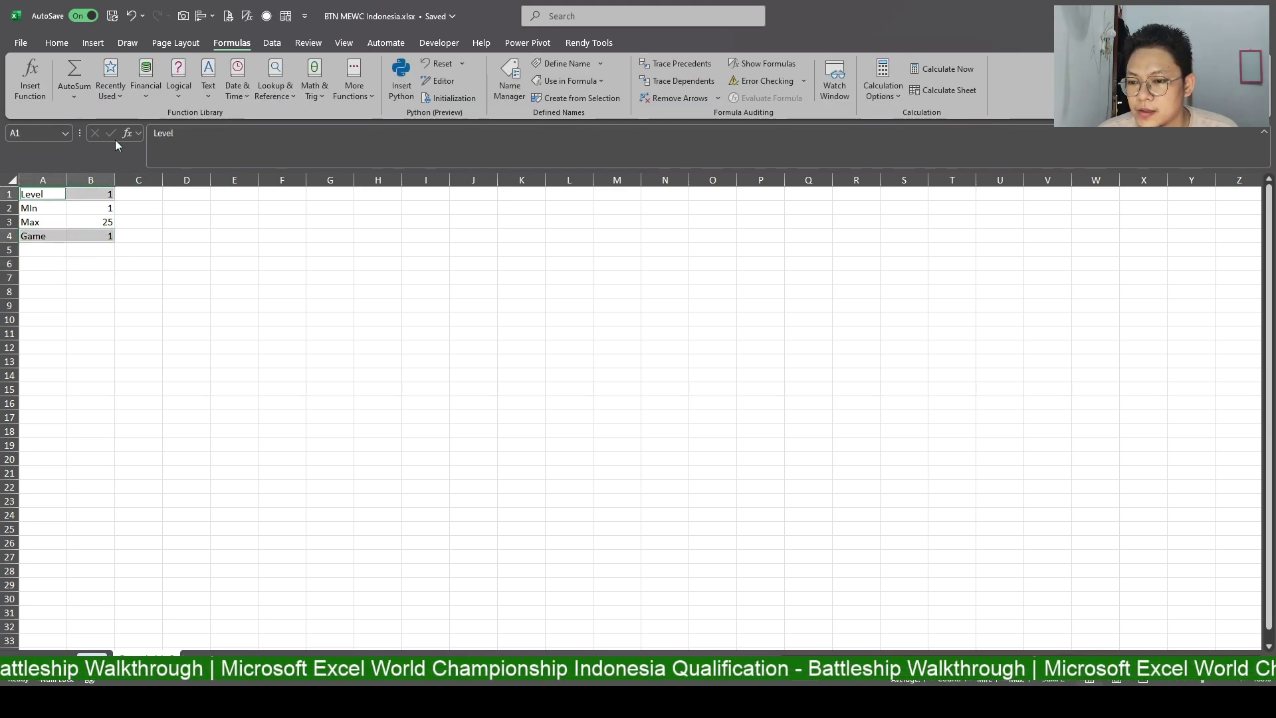
click(57, 43)
click(230, 90)
click(231, 208)
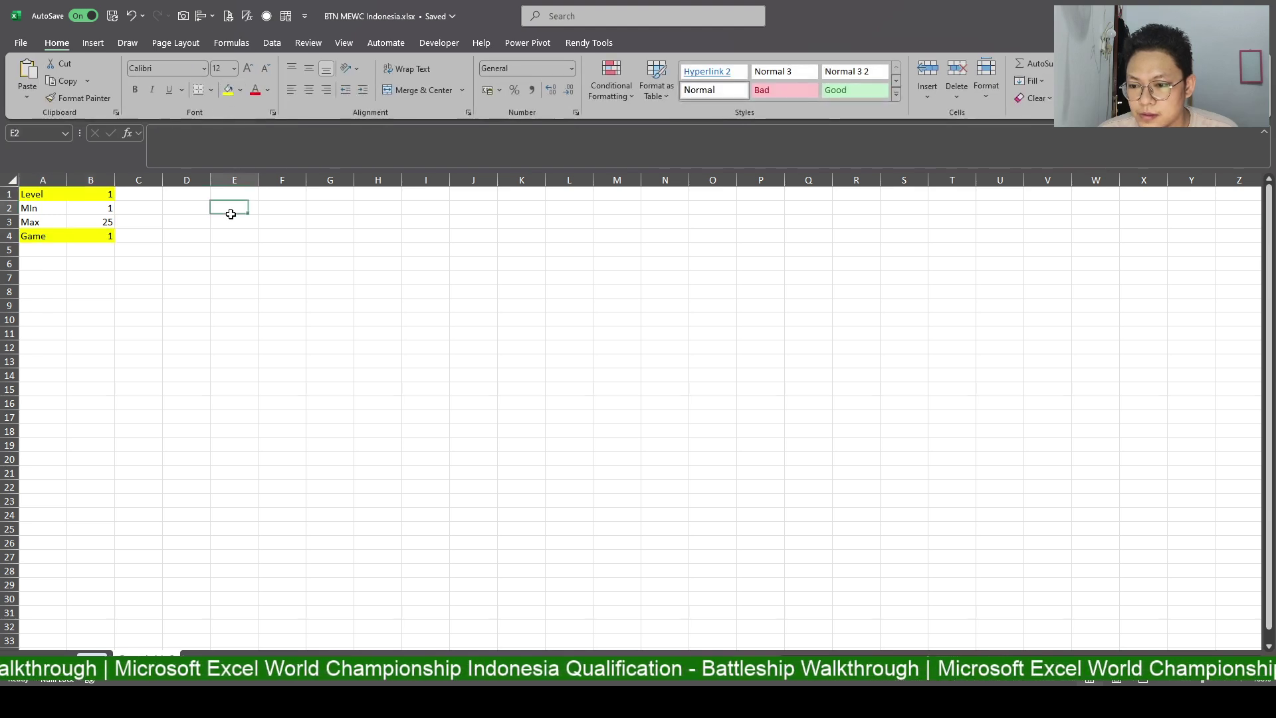
click(138, 277)
click(43, 333)
click(186, 291)
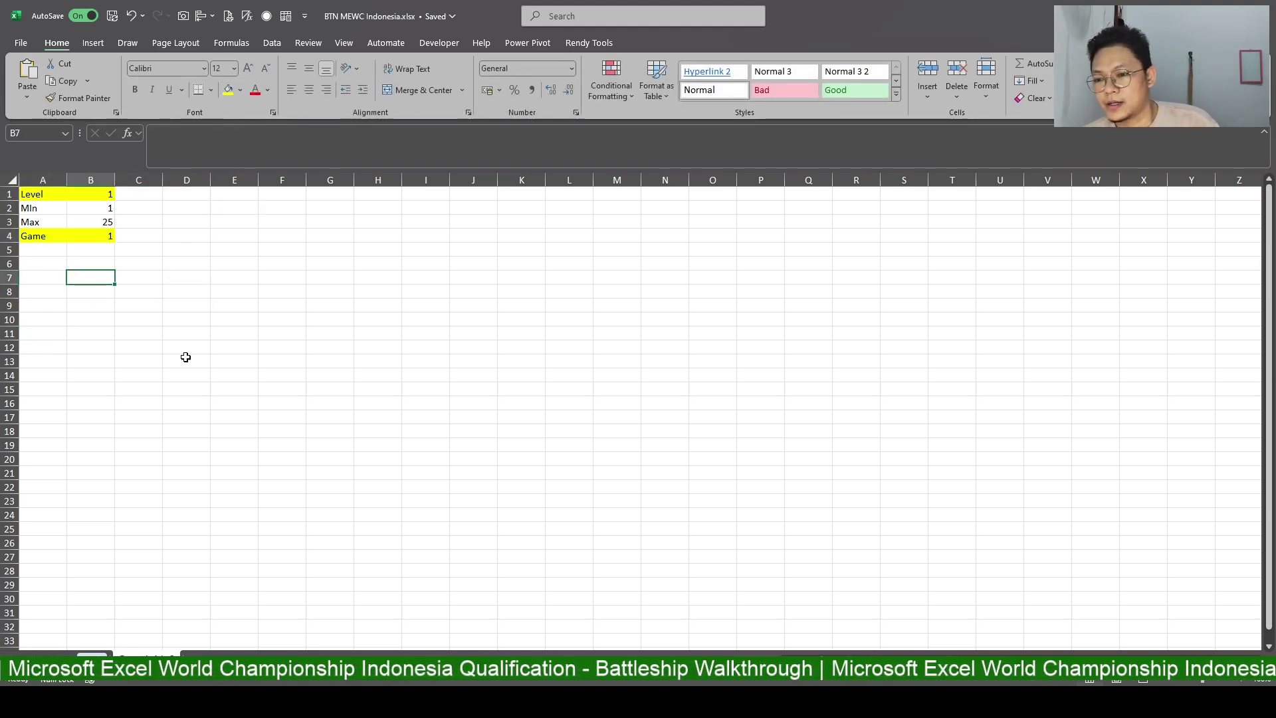
click(151, 272)
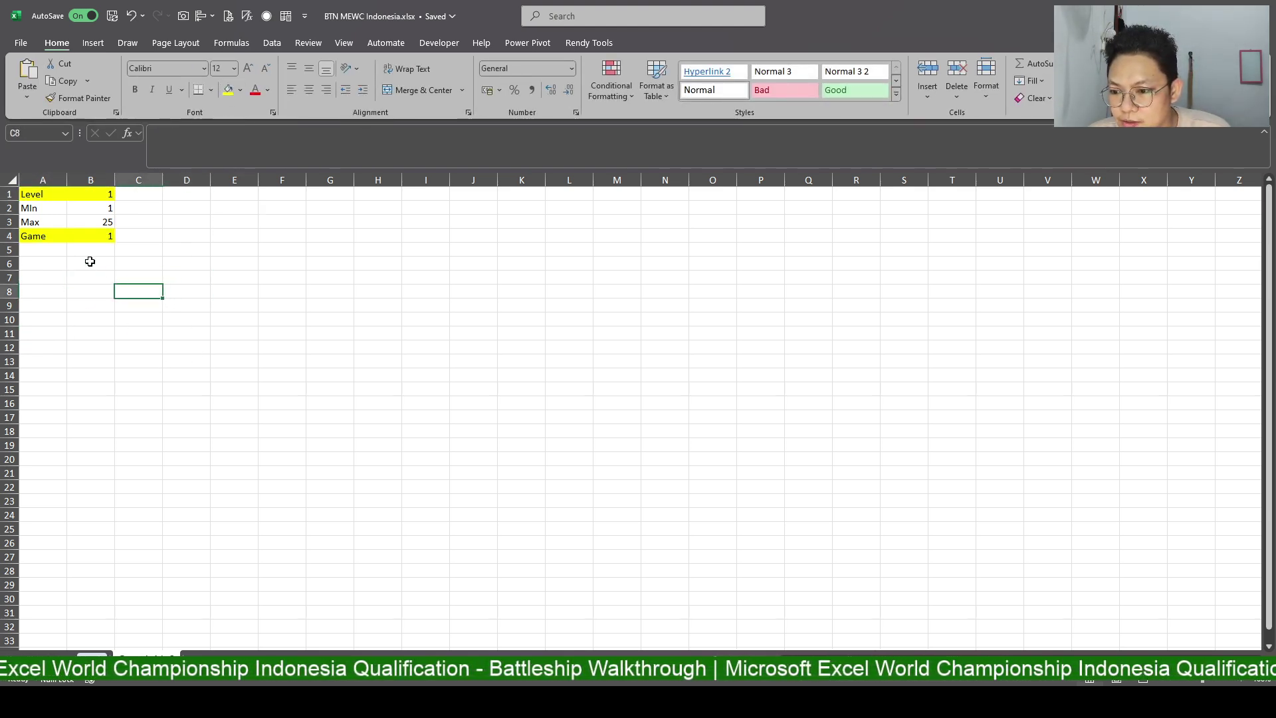
click(142, 333)
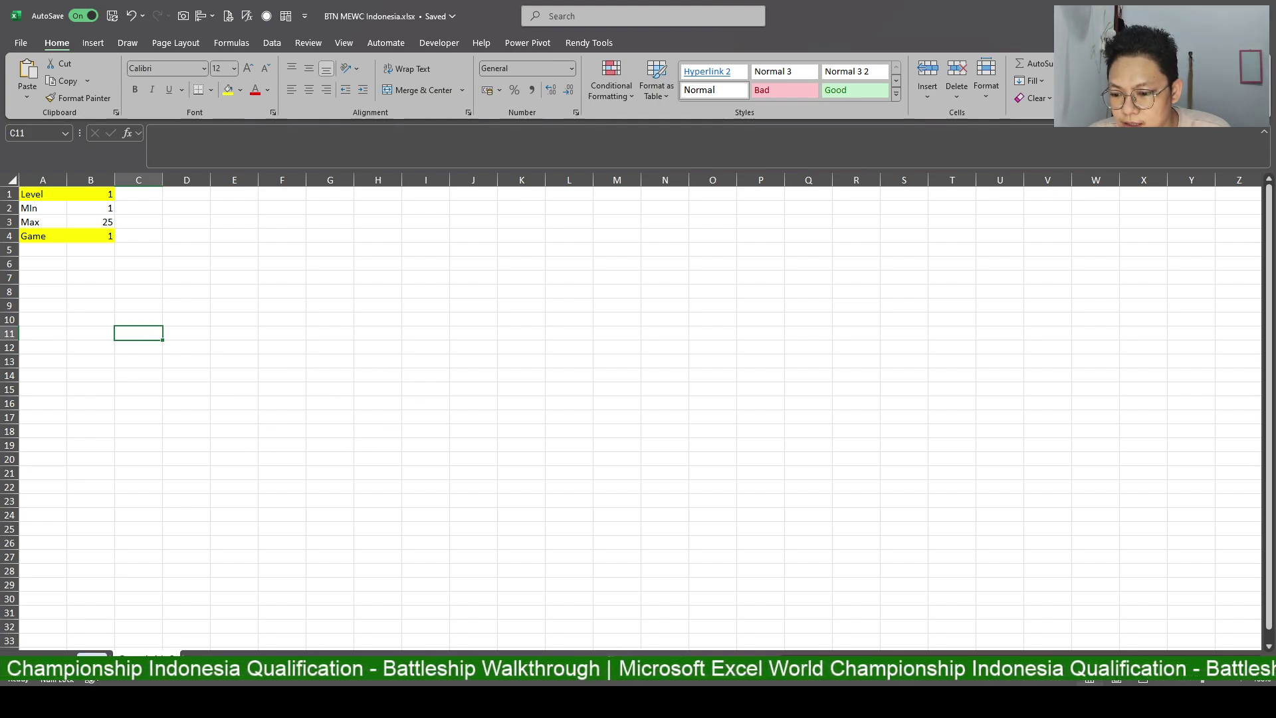
key(ctrl+Page_Down)
Select the full 10x10 Level 1 Player 1 ship grid on the Battleship sheet.
scroll(434, 431, up, 5)
scroll(435, 431, up, 2)
scroll(376, 327, up, 1)
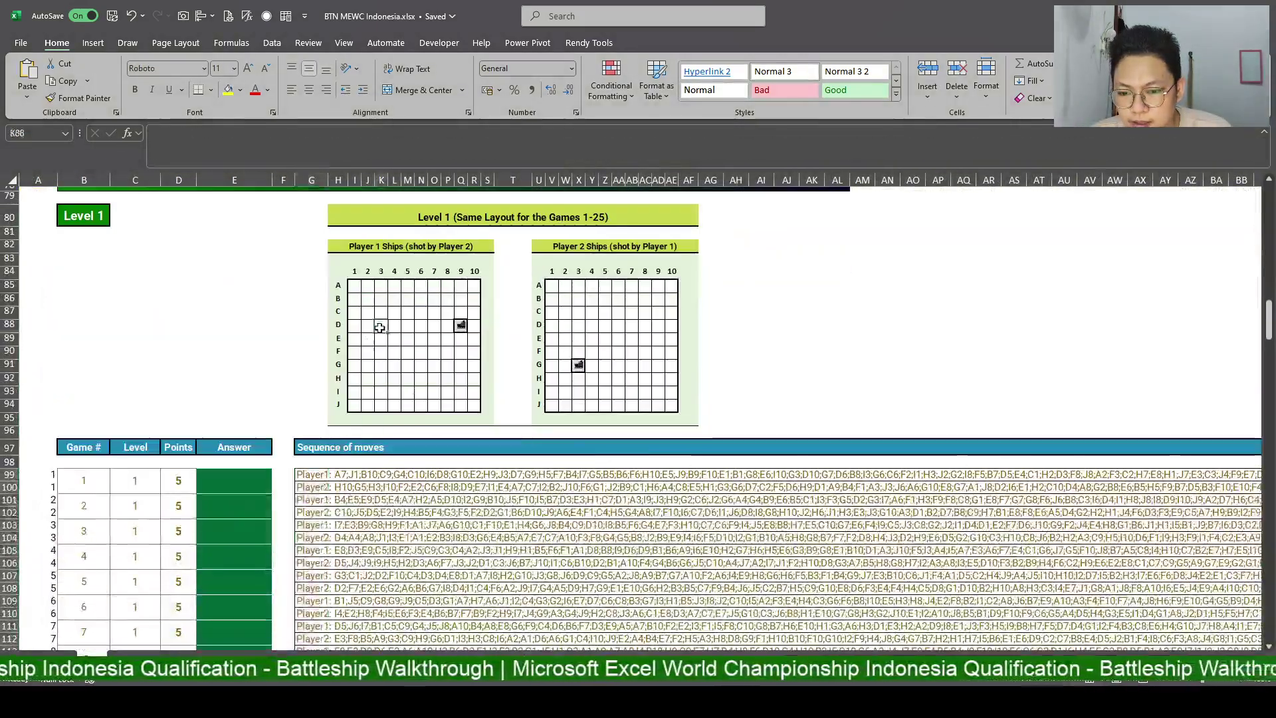
scroll(376, 327, up, 5)
scroll(372, 329, down, 4)
click(357, 324)
drag(356, 325, 473, 430)
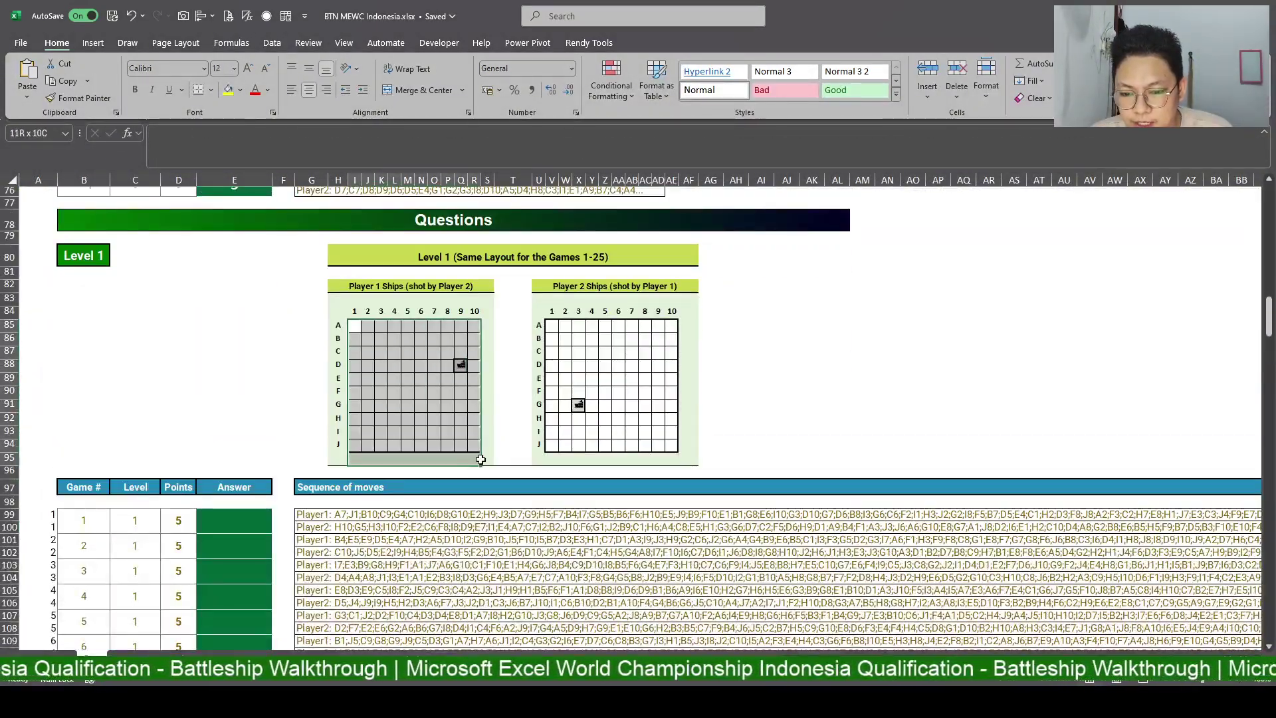
click(340, 517)
drag(358, 327, 473, 444)
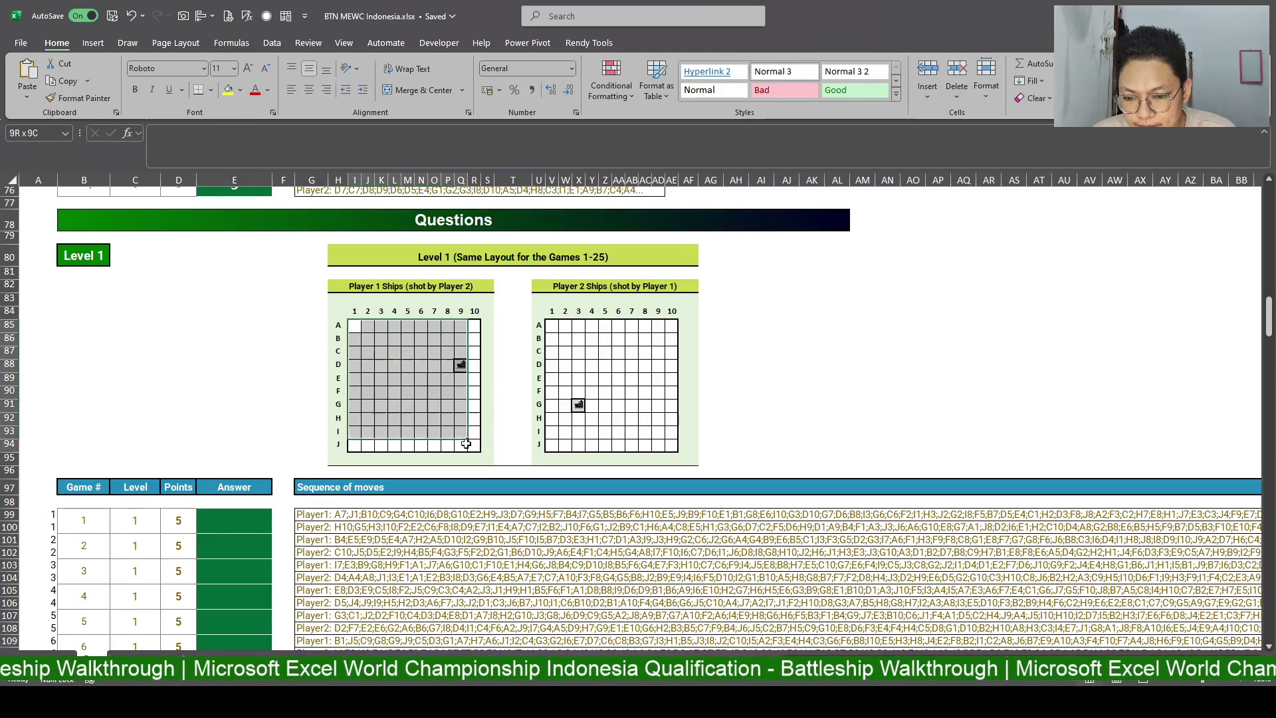
click(348, 513)
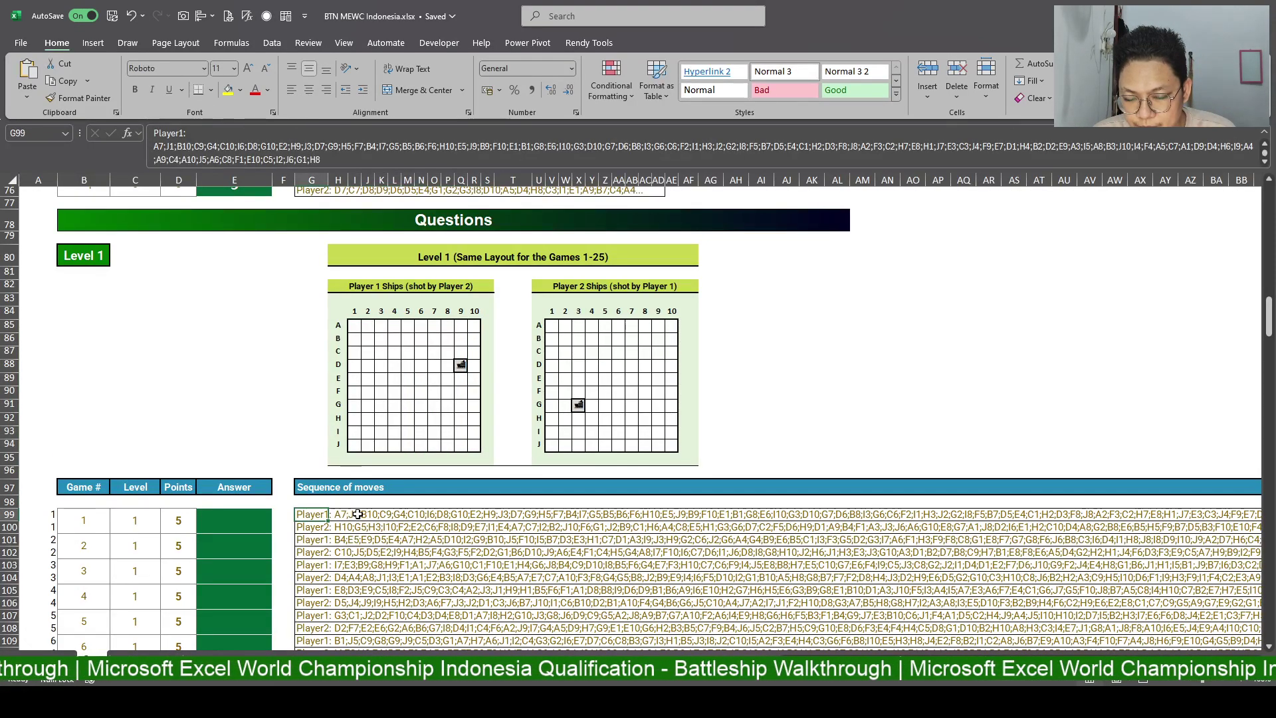
drag(547, 326, 655, 452)
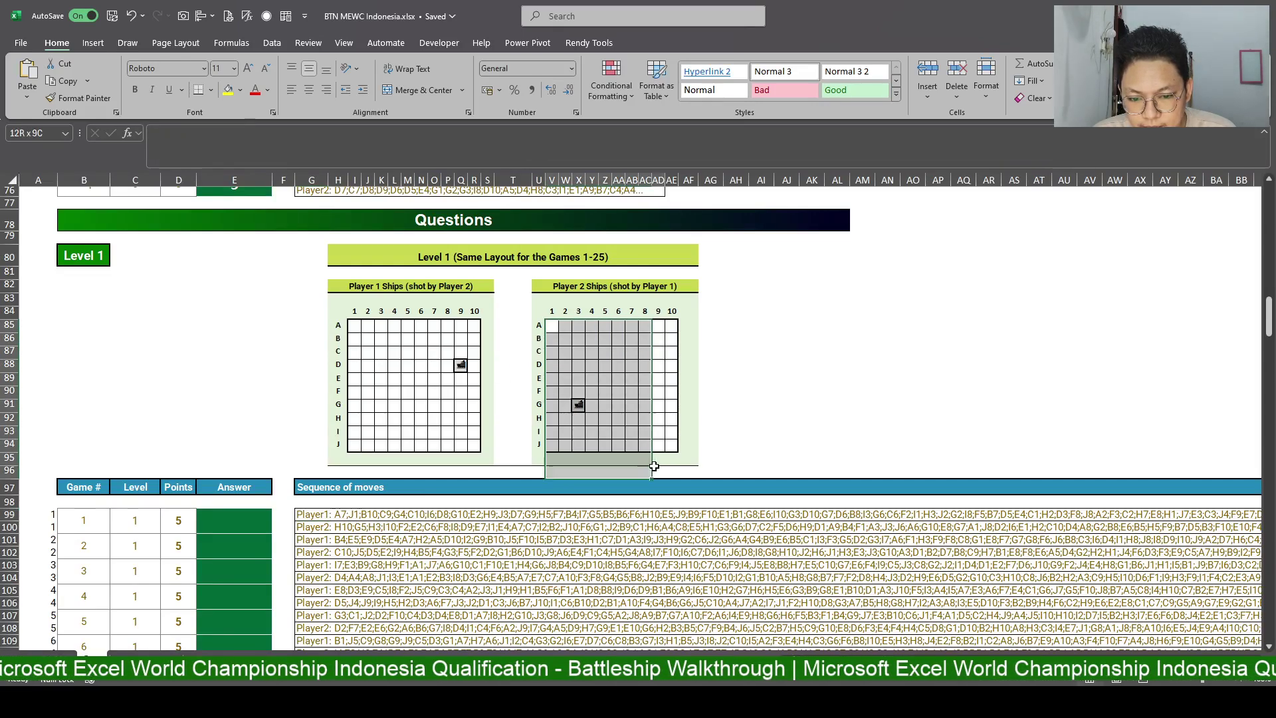
click(321, 525)
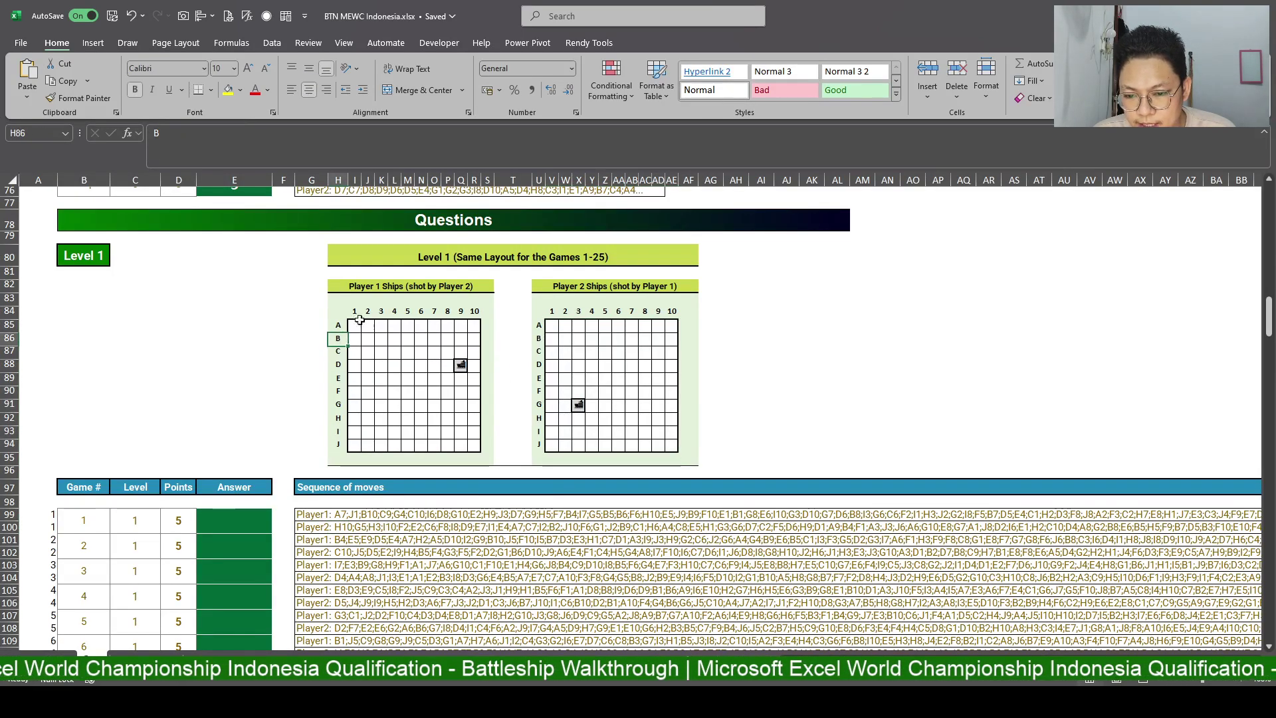
drag(354, 326, 478, 446)
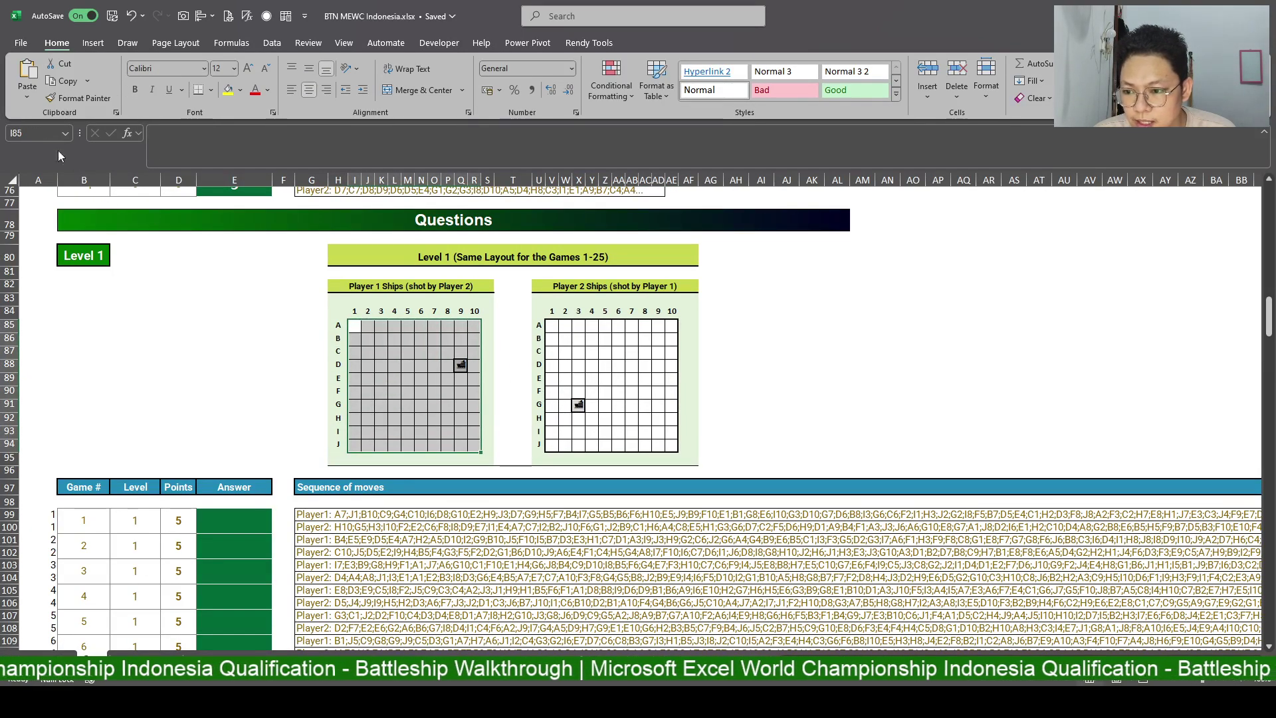
Give the selected Level 1 Player 1 grid a defined name in the Name Box.
click(42, 134)
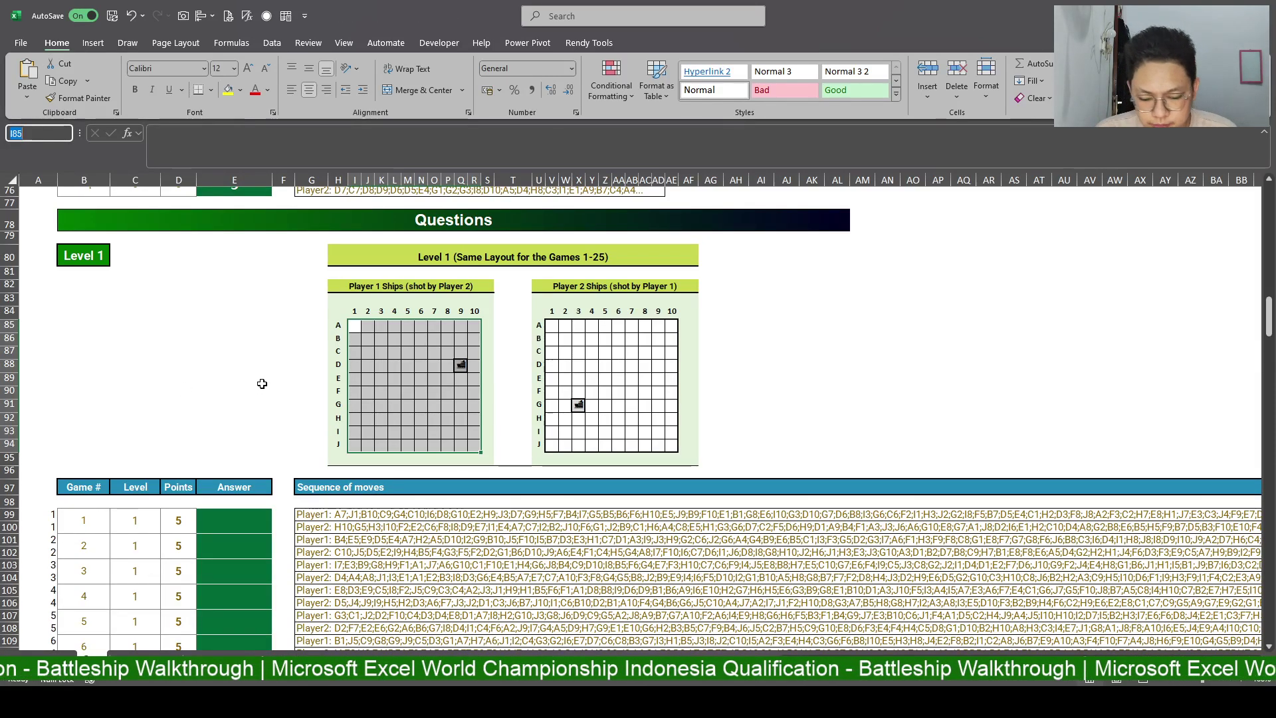
text(Levl)
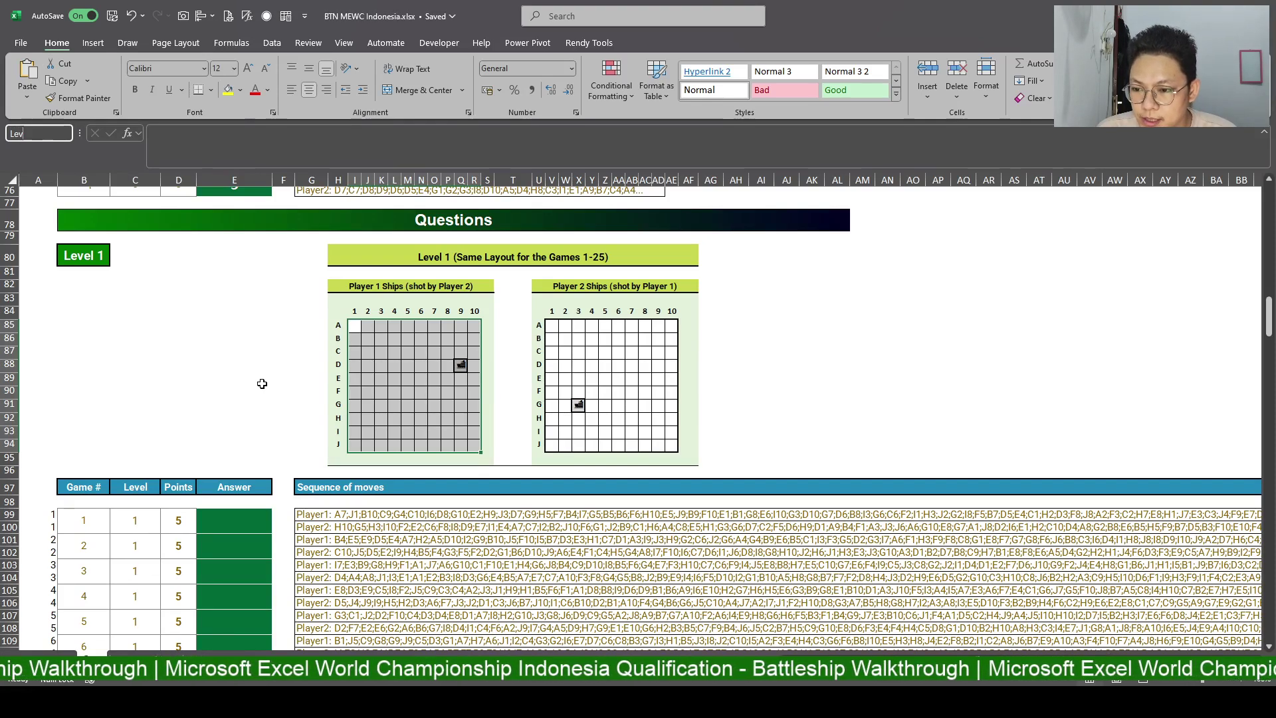
key(BackSpace)
key(BackSpace)
text(v)
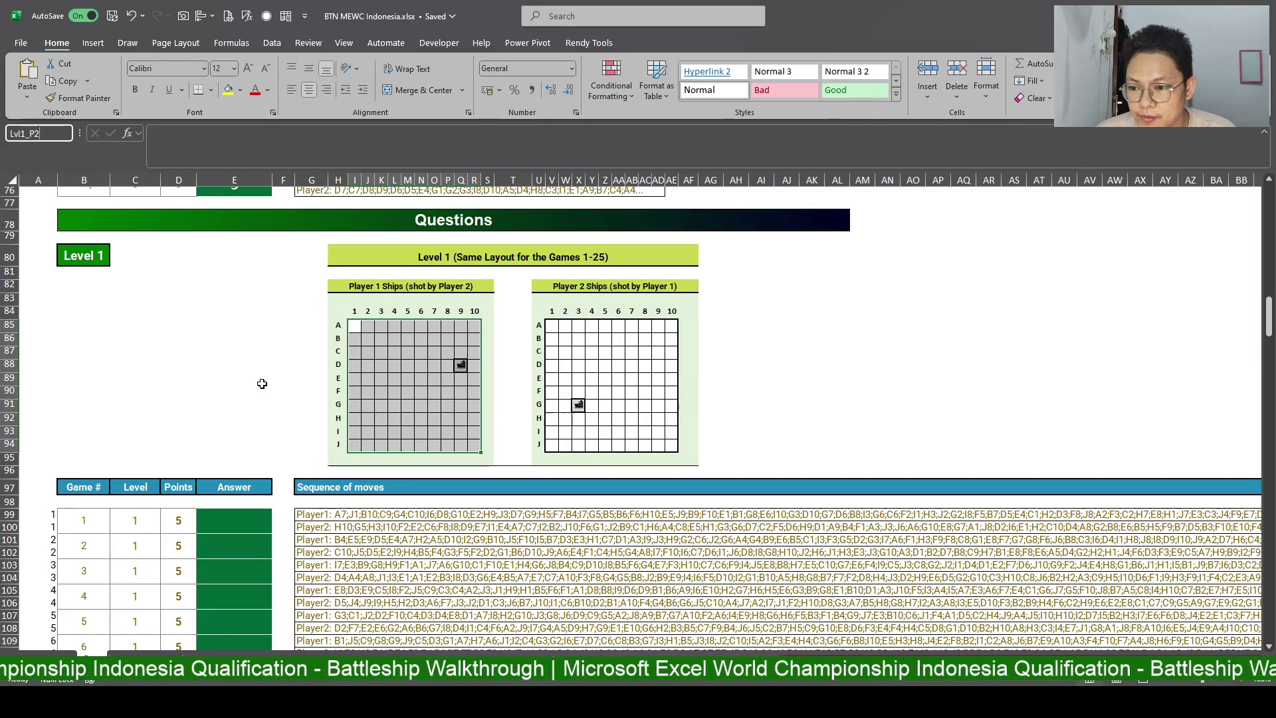
key(Return)
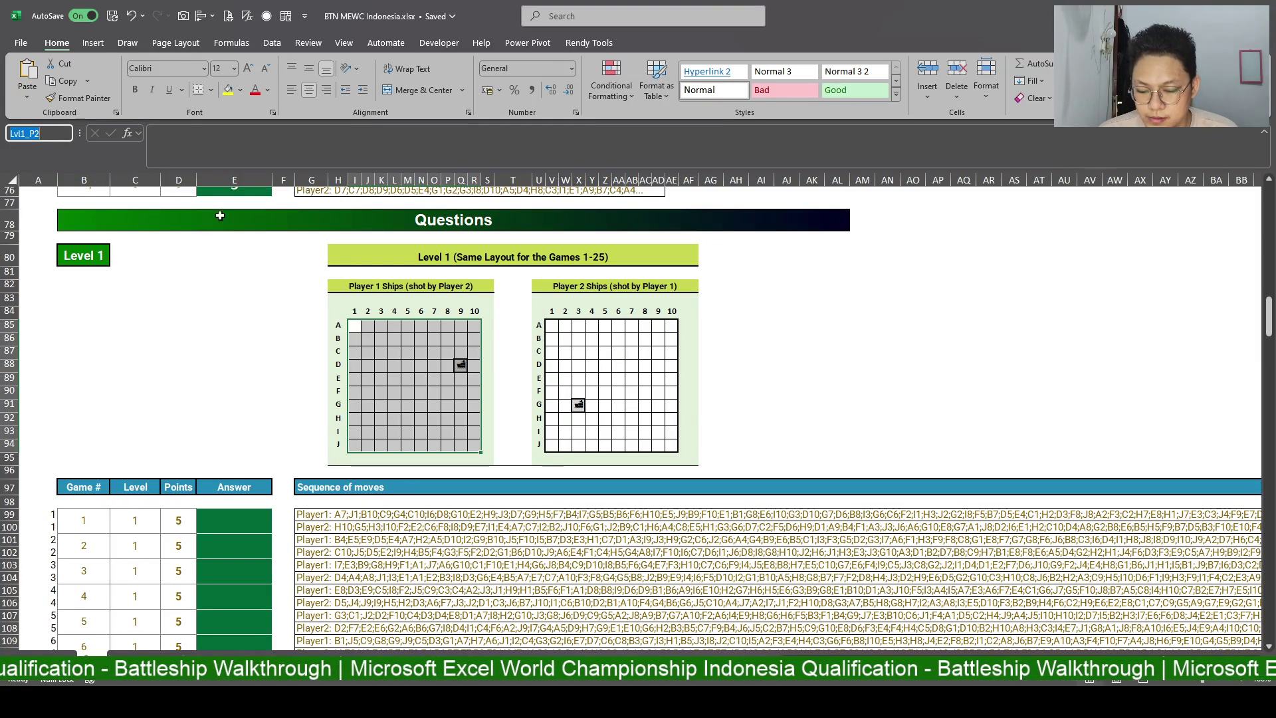
Select the Level 1 Player 2 grid and name it Lvl1_P2.
drag(551, 325, 671, 445)
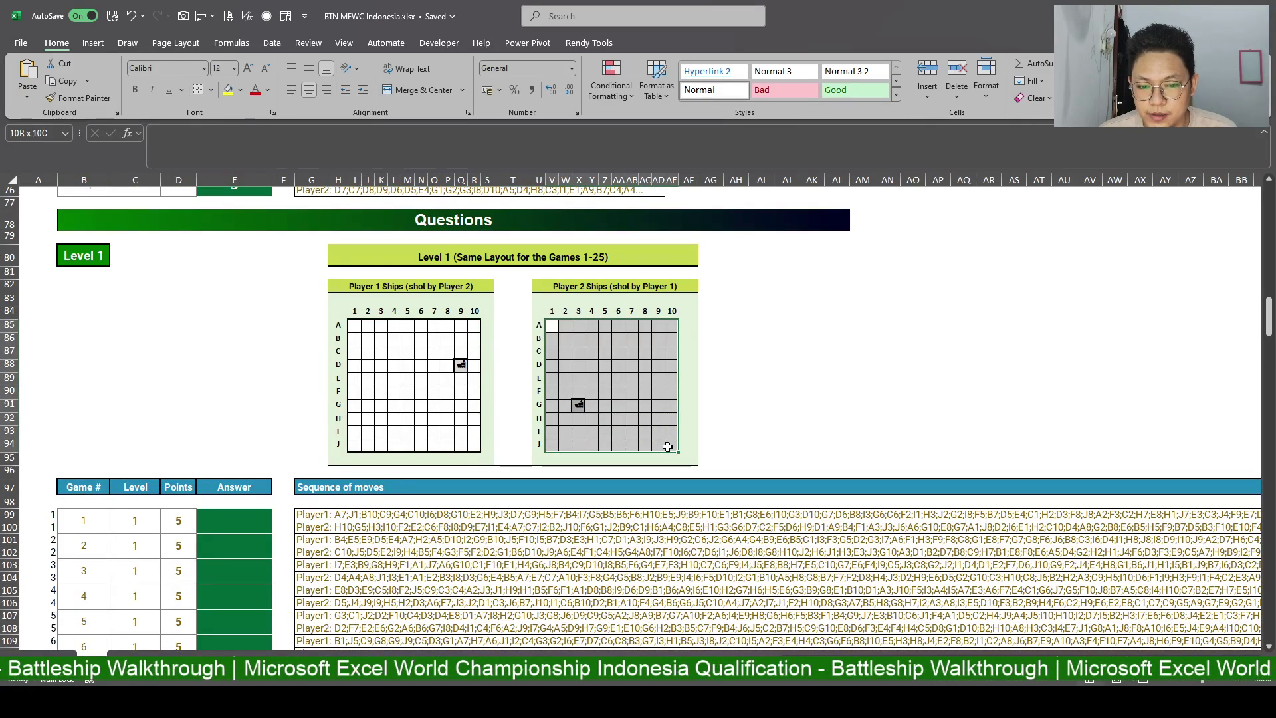
click(28, 133)
text(Lvl1_P2)
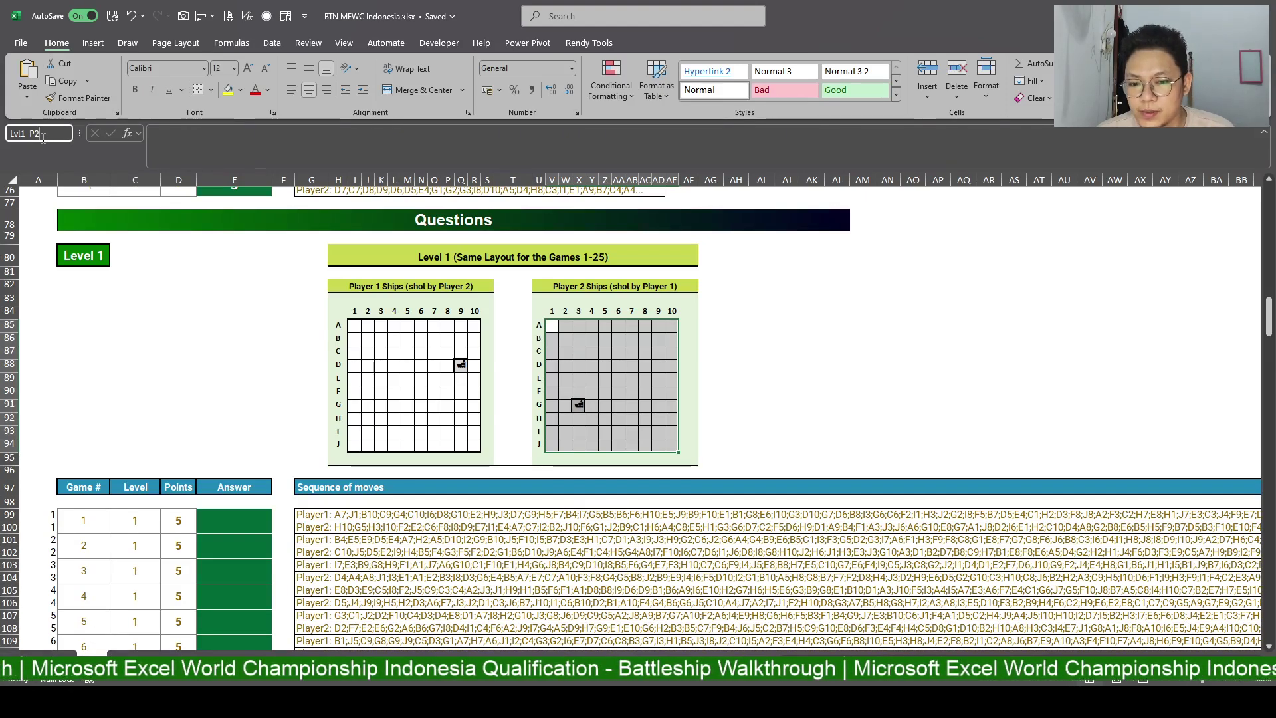
key(Return)
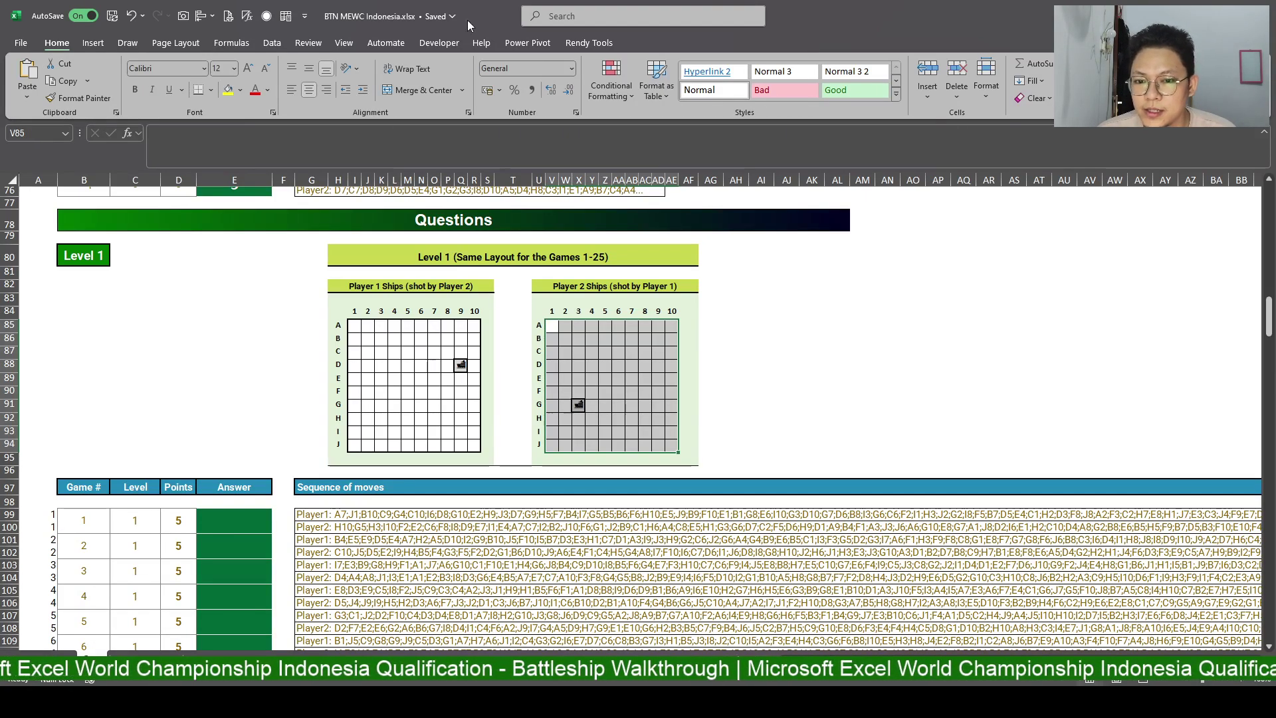
click(226, 43)
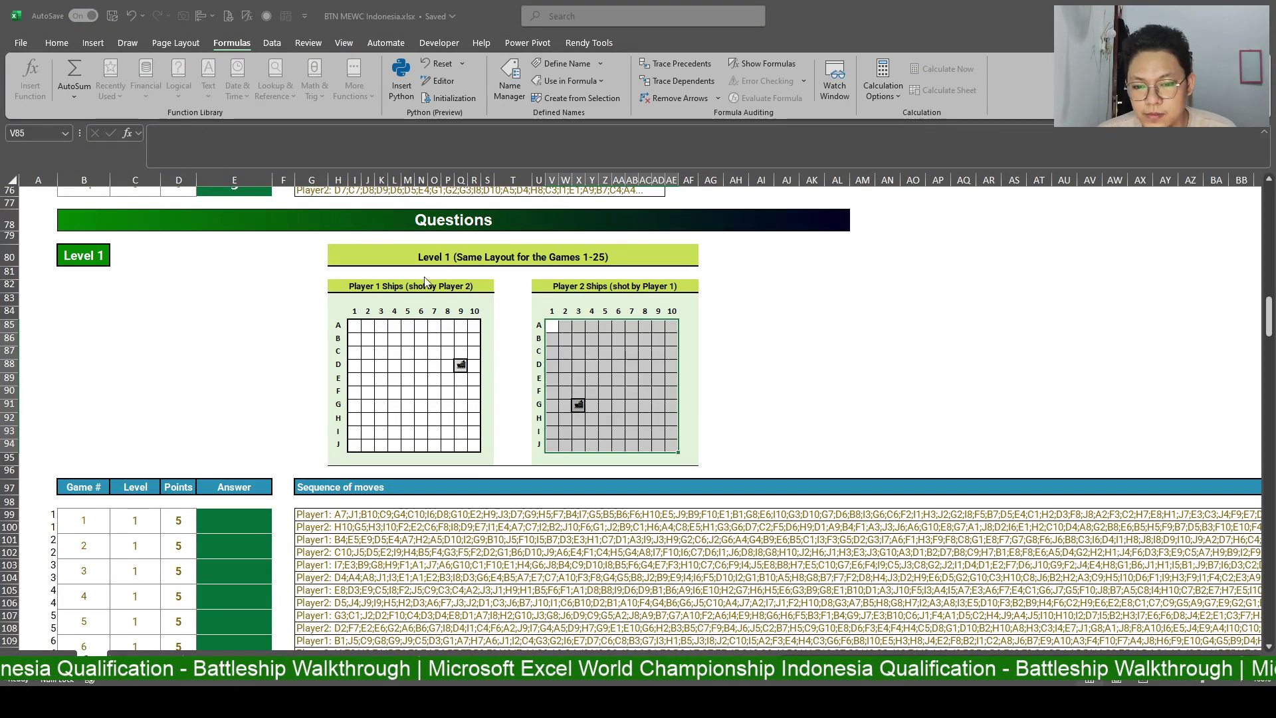
Confirm the Lvl1_P2 name, then scroll through the Level 1 and Level 2 grids while Excel updates.
click(56, 133)
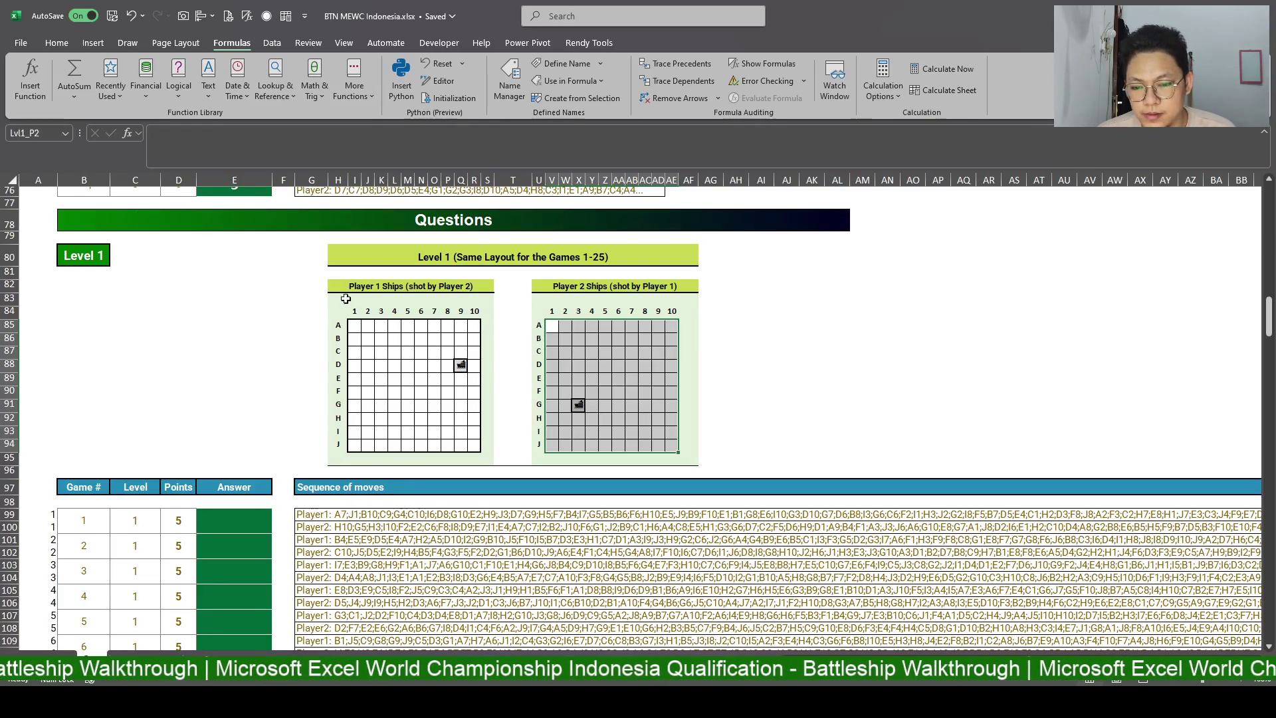
drag(712, 364, 776, 344)
click(830, 376)
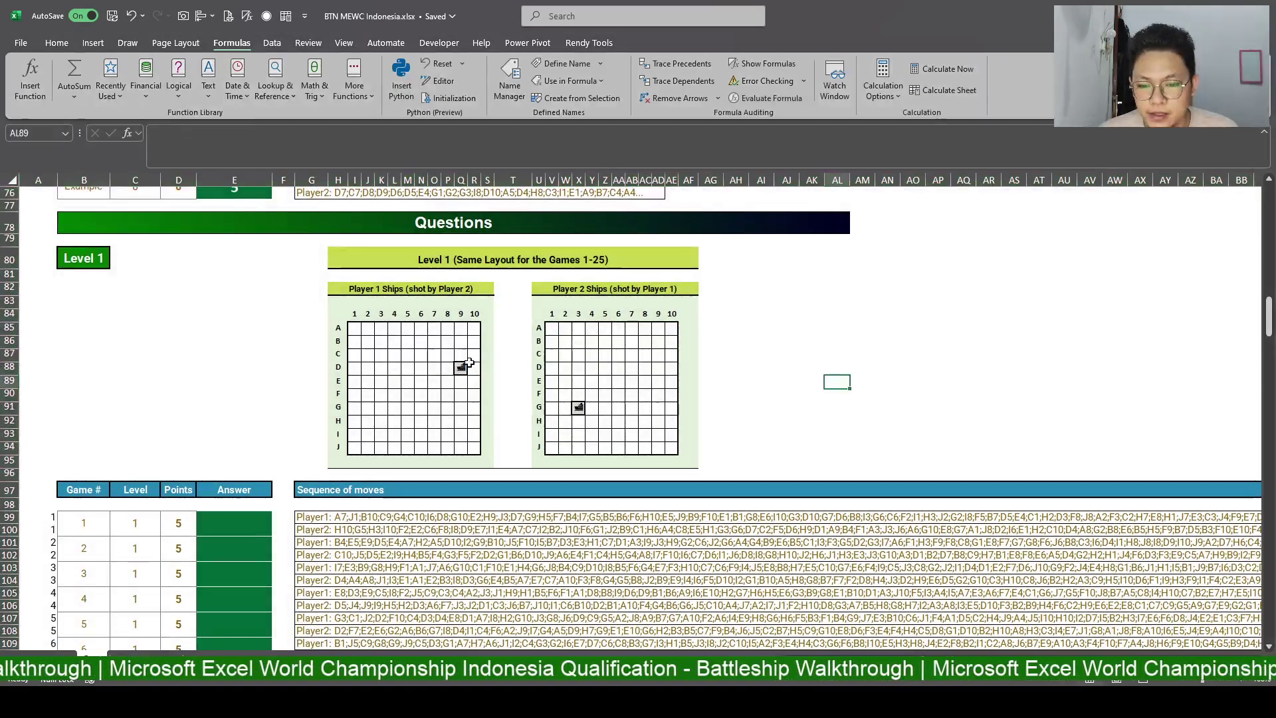
scroll(506, 457, down, 5)
scroll(506, 457, down, 12)
scroll(598, 465, down, 5)
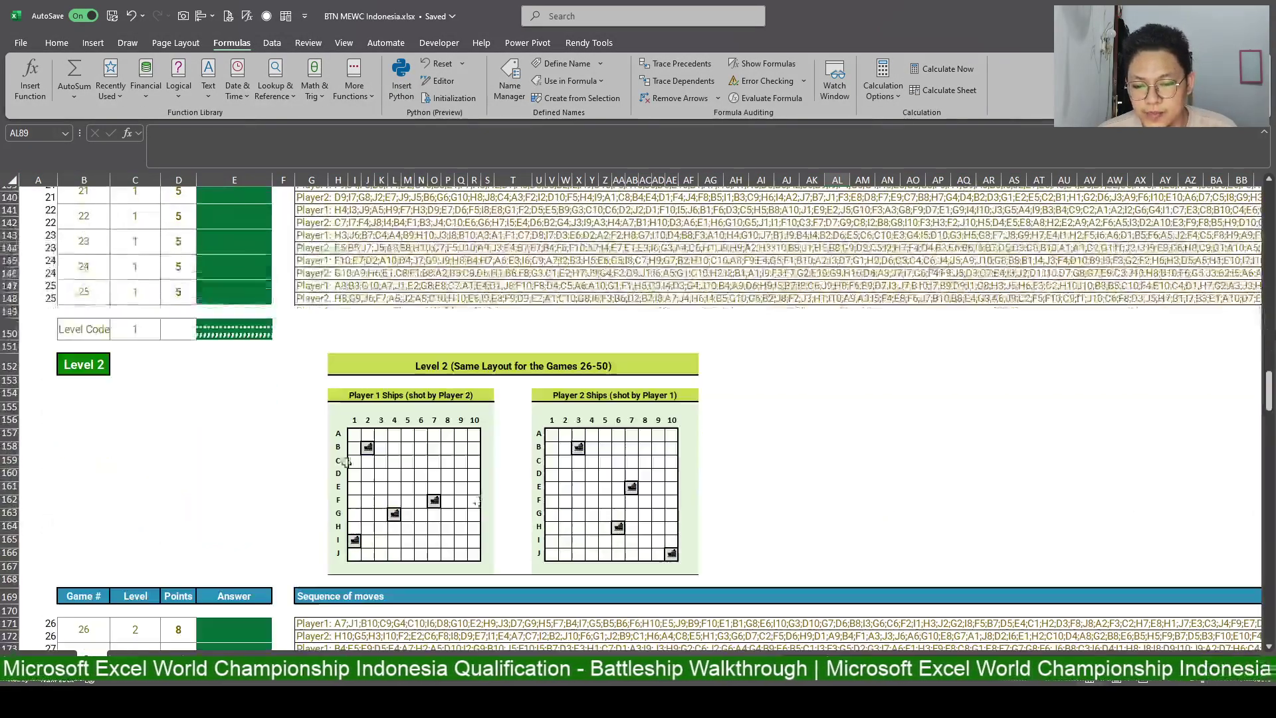
scroll(719, 488, down, 4)
scroll(622, 483, up, 9)
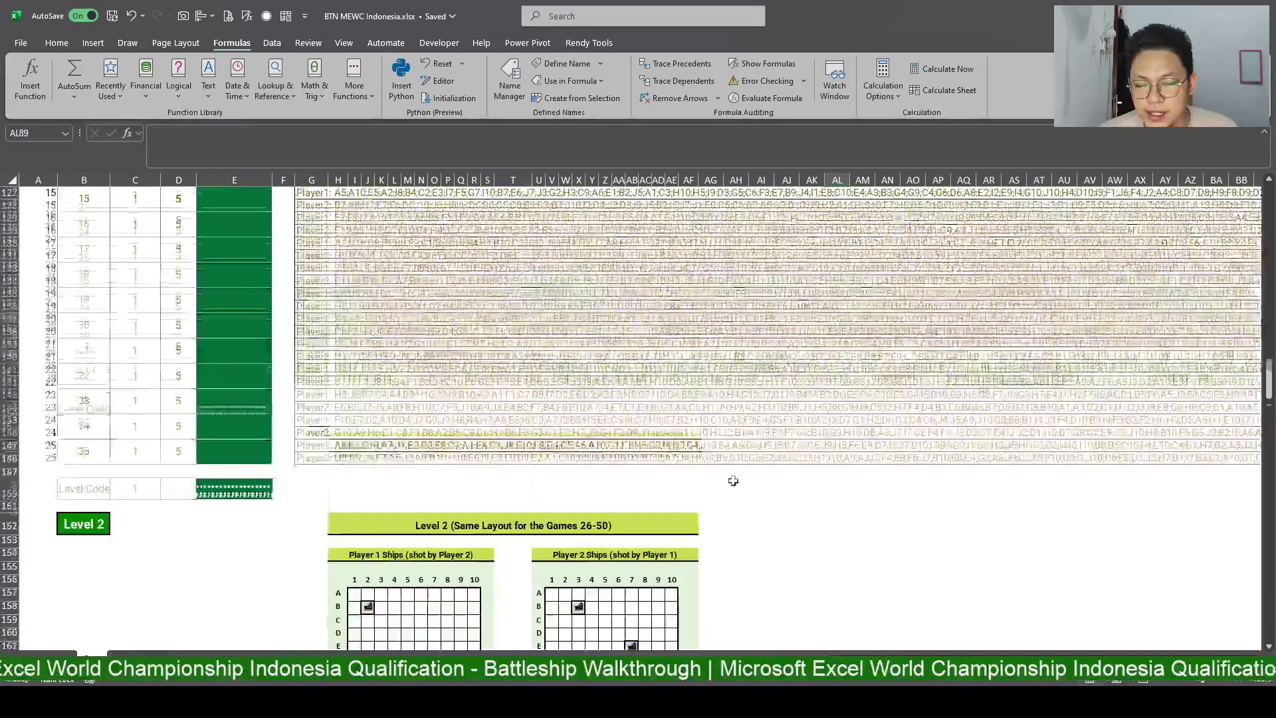
scroll(732, 478, up, 13)
scroll(711, 440, up, 5)
drag(762, 359, 753, 356)
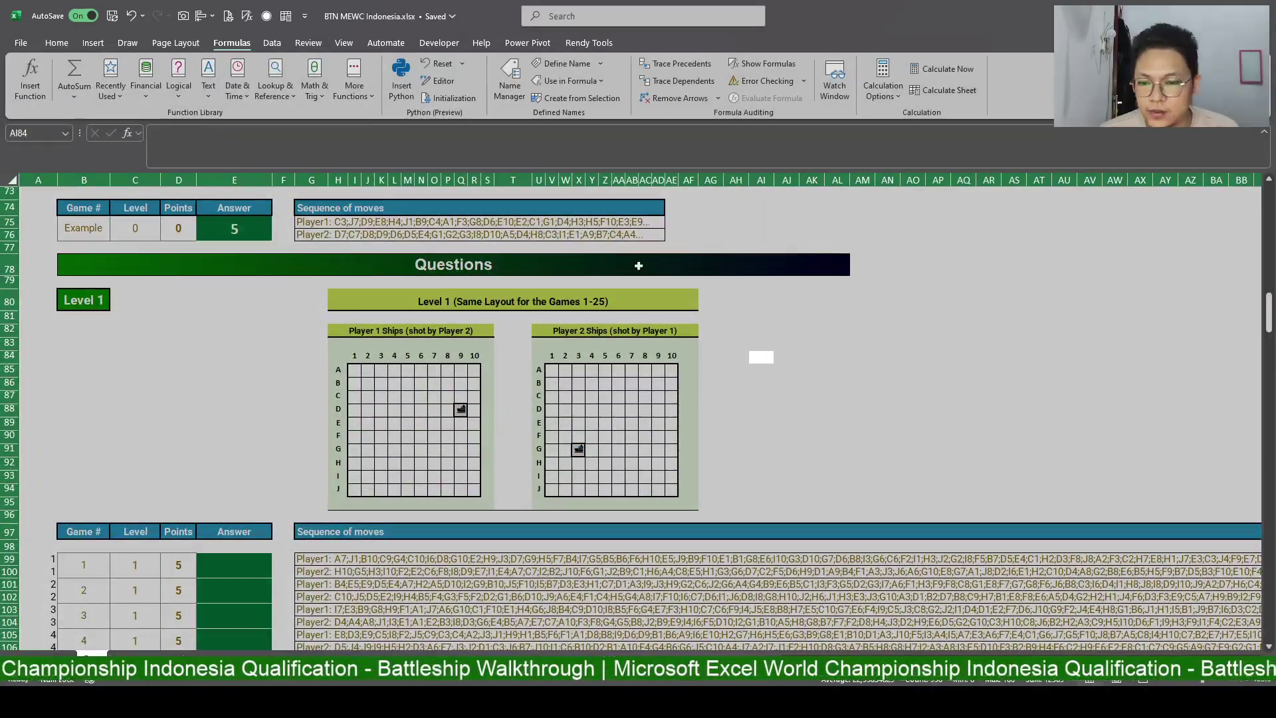
mouse_move(1268, 312)
mouse_down()
mouse_move(1241, 184)
mouse_move(1240, 433)
mouse_move(1239, 397)
mouse_up()
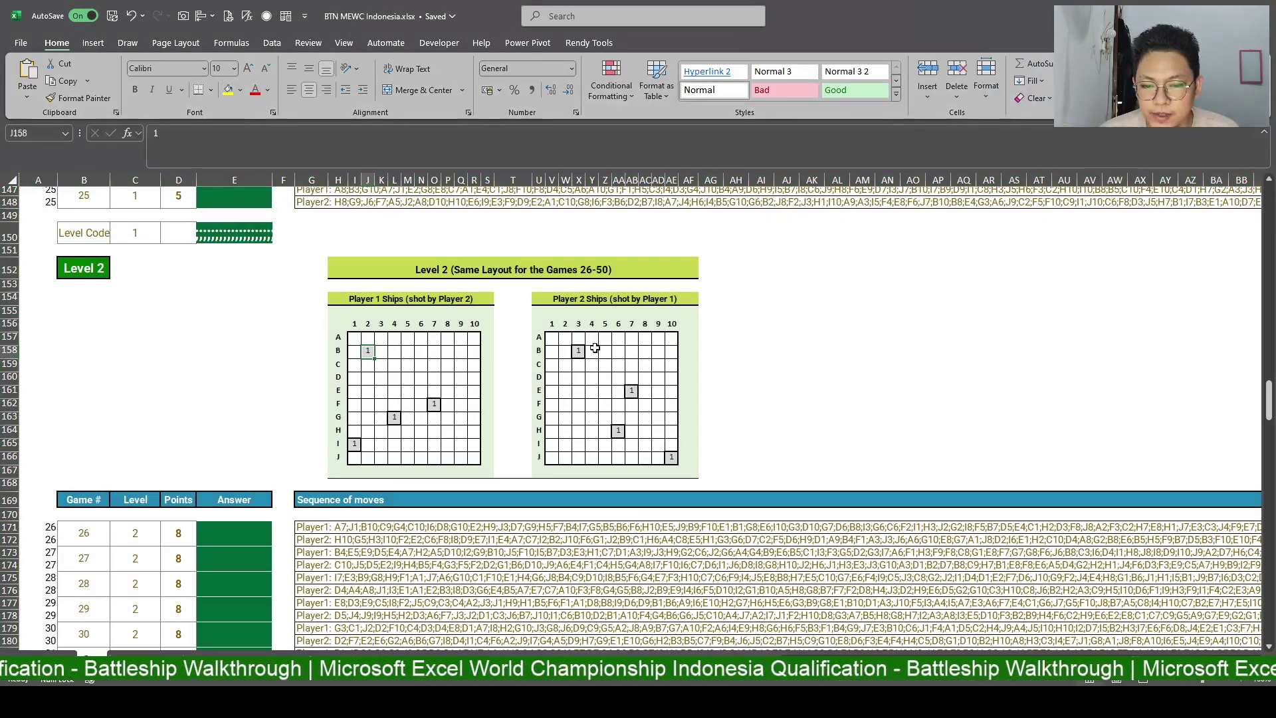
Select the whole Level 2 Player 1 grid and name it Lvl2_P1.
click(590, 352)
click(354, 364)
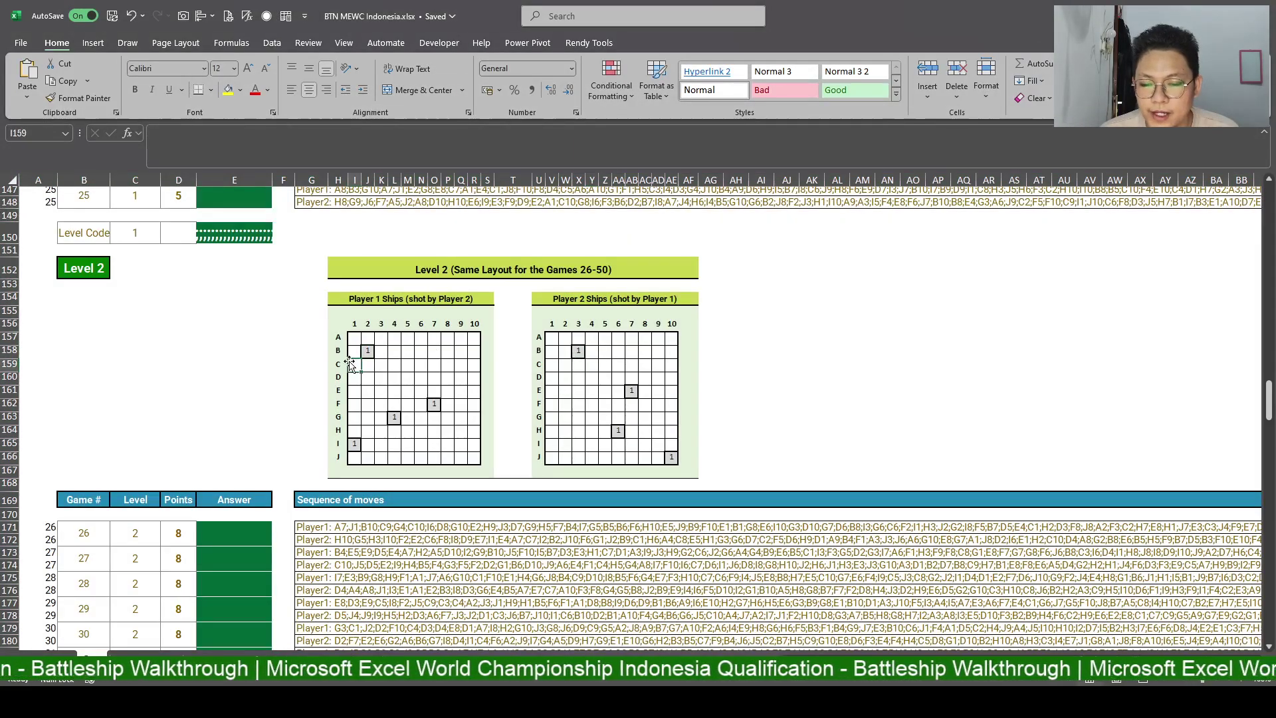
scroll(480, 448, up, 20)
scroll(480, 449, up, 3)
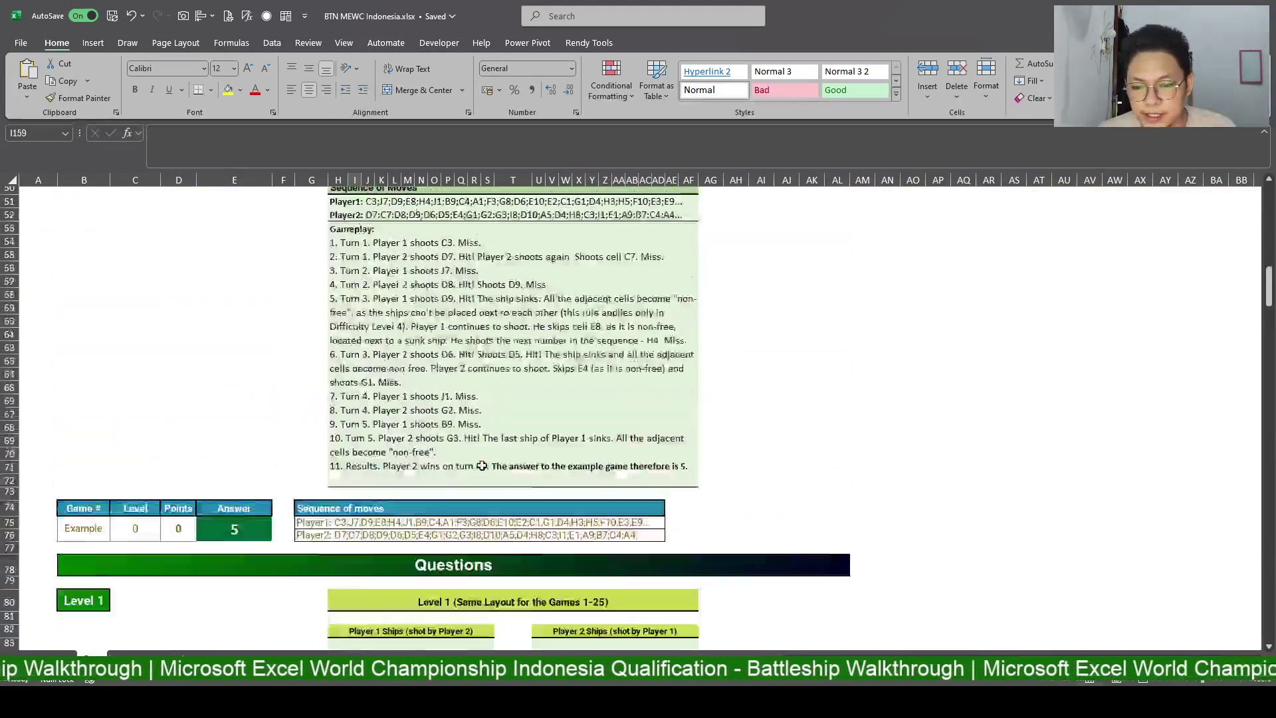
scroll(426, 449, down, 9)
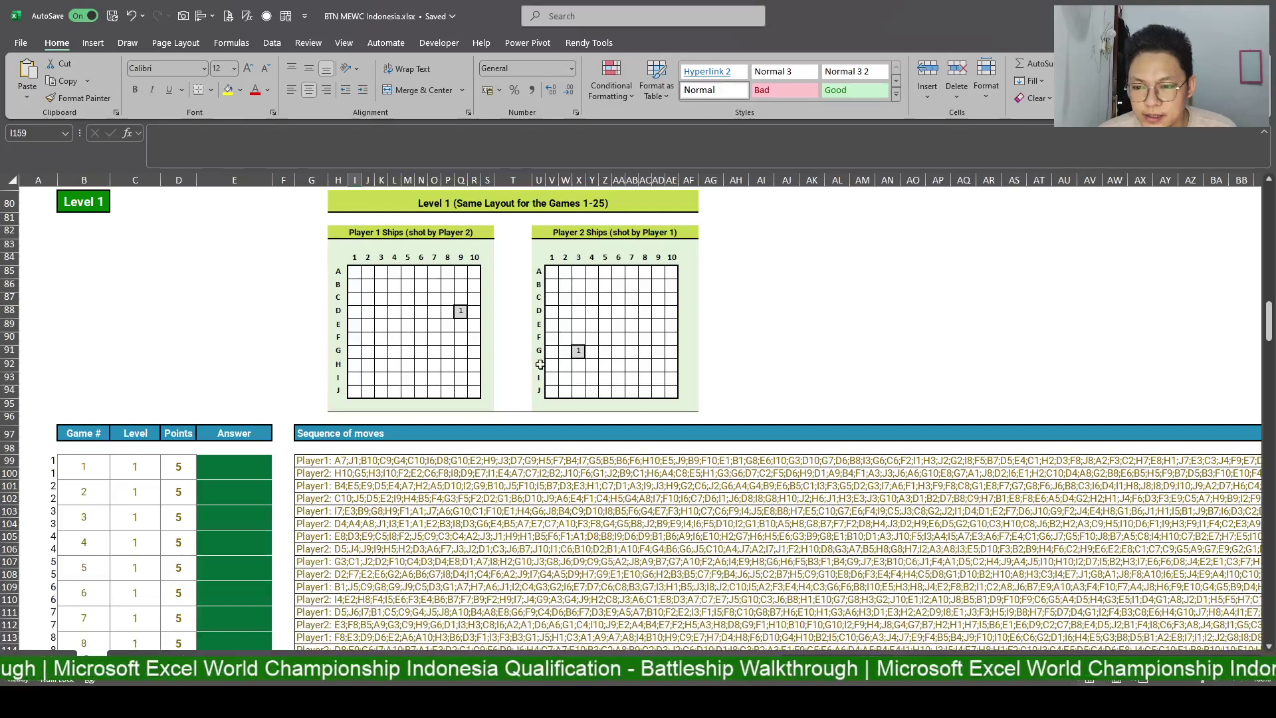
click(369, 280)
drag(354, 271, 475, 390)
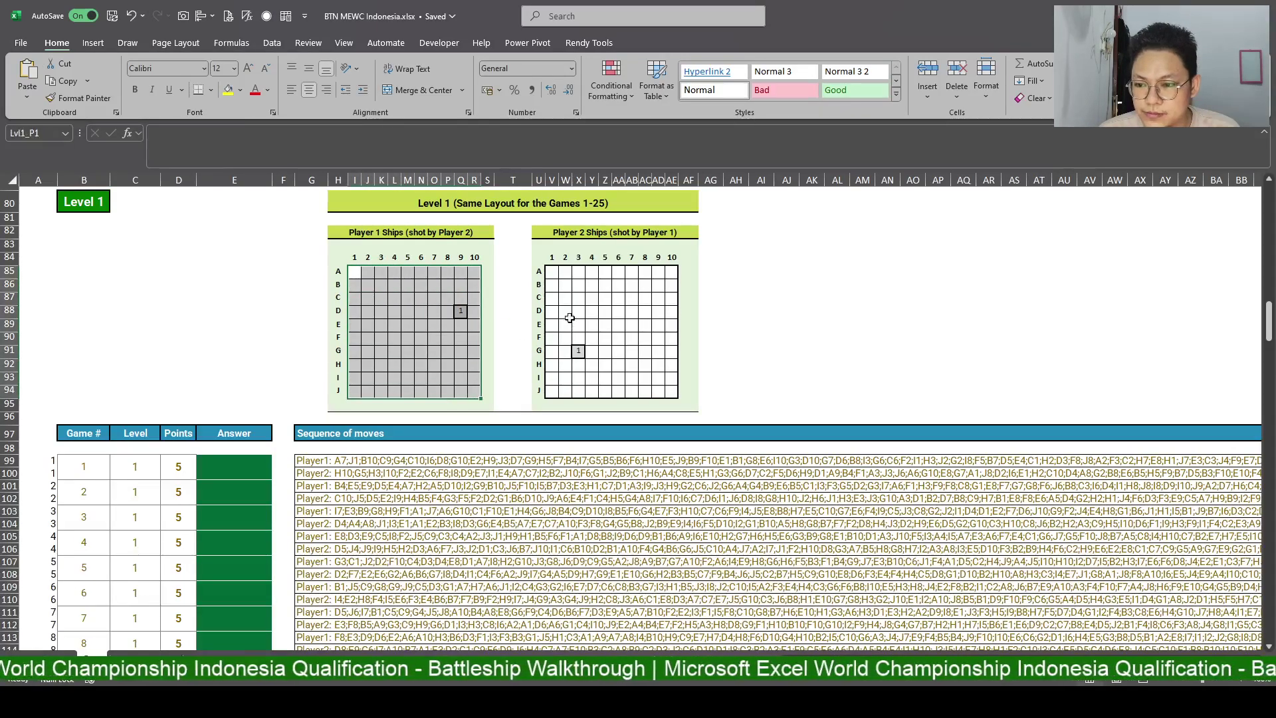
scroll(413, 401, down, 2)
scroll(413, 402, down, 10)
scroll(419, 405, down, 9)
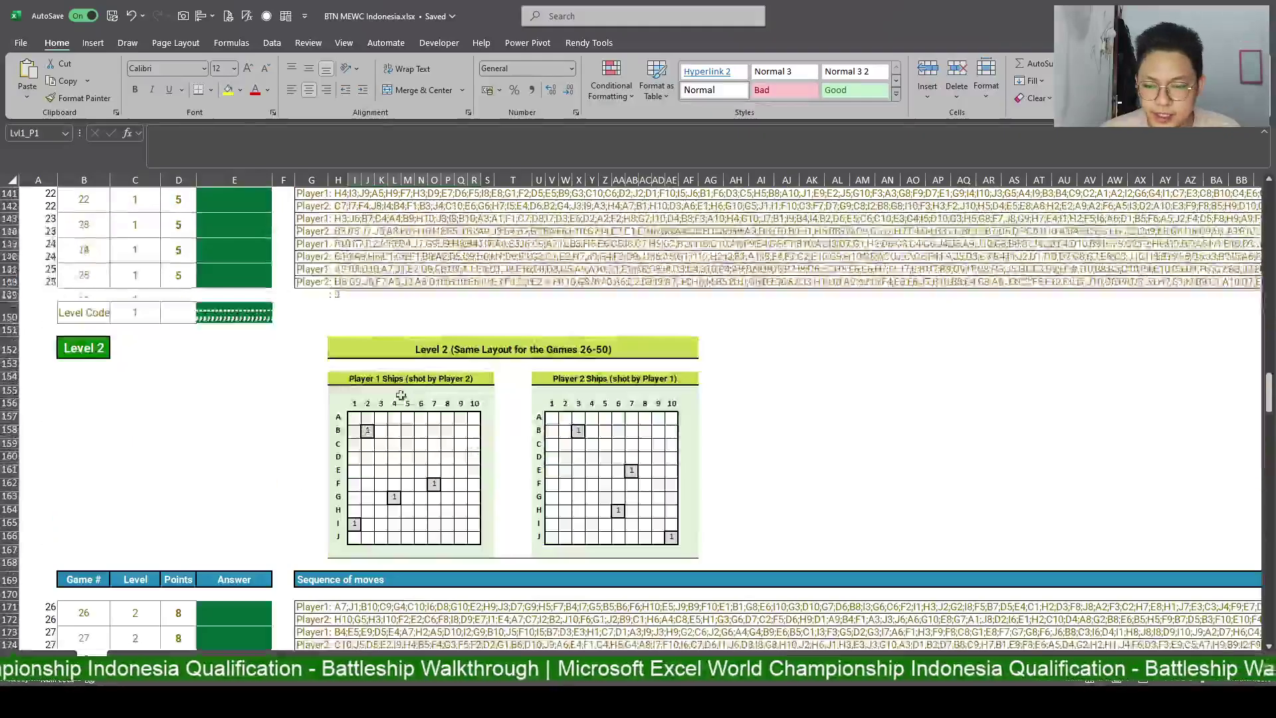
drag(352, 418, 474, 537)
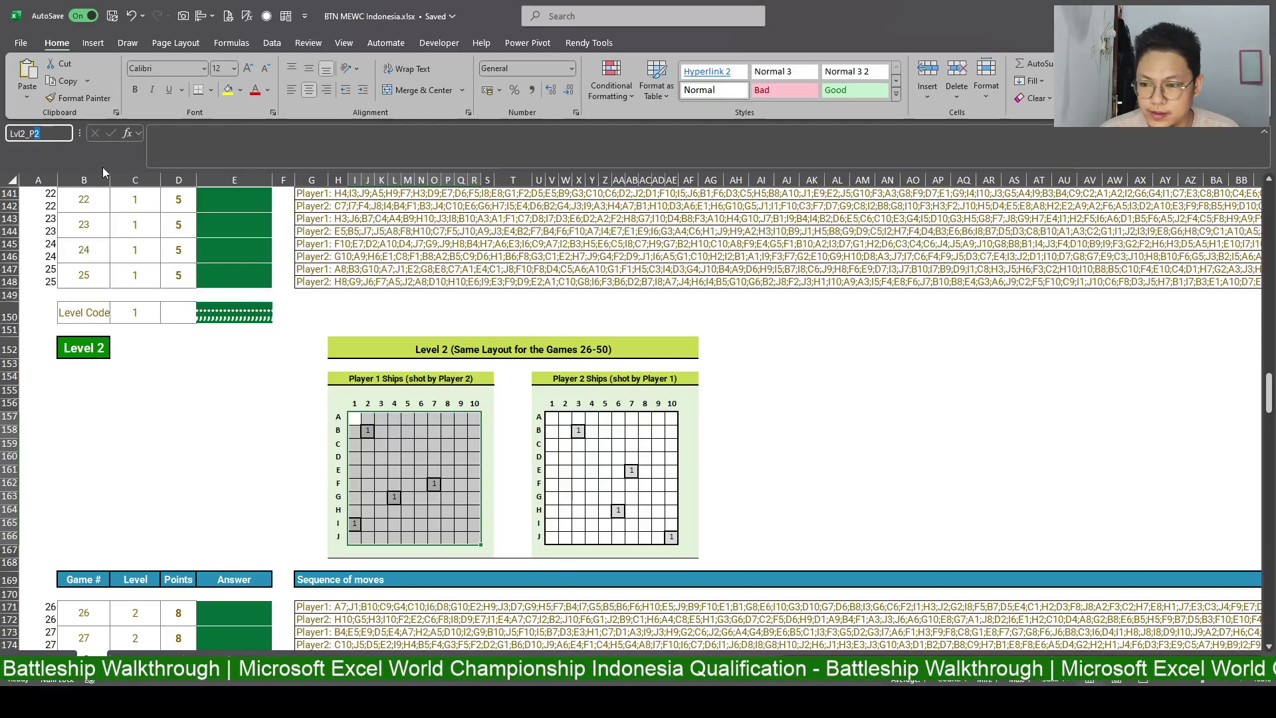
text(1)
key(Return)
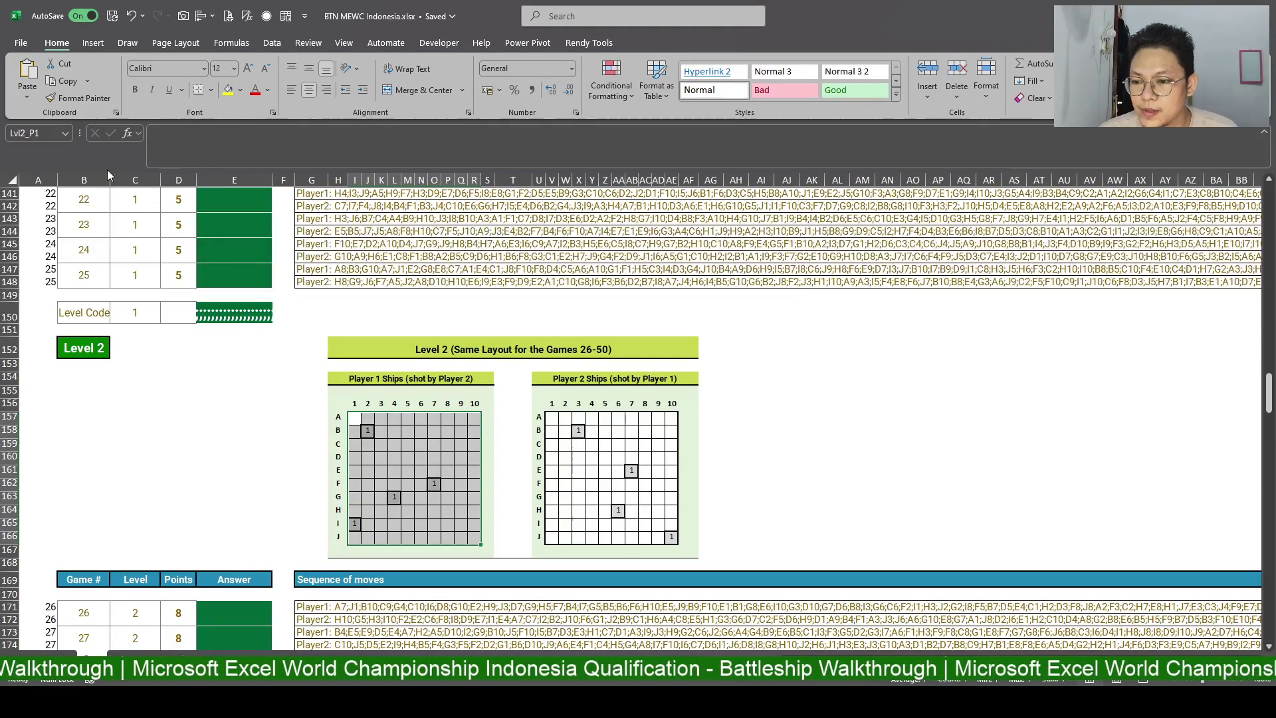
Select the Level 2 Player 2 grid and name it Lvl2_P2.
drag(546, 418, 671, 537)
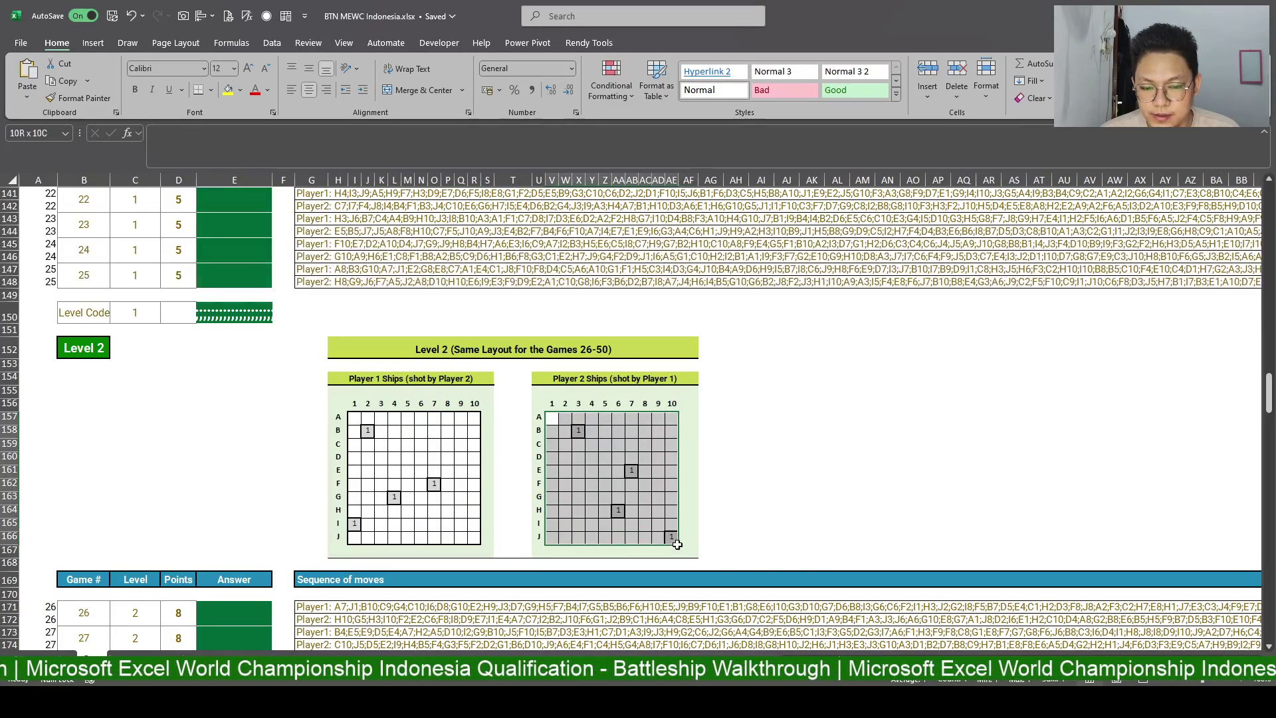
click(40, 133)
text(Lvl1_P2)
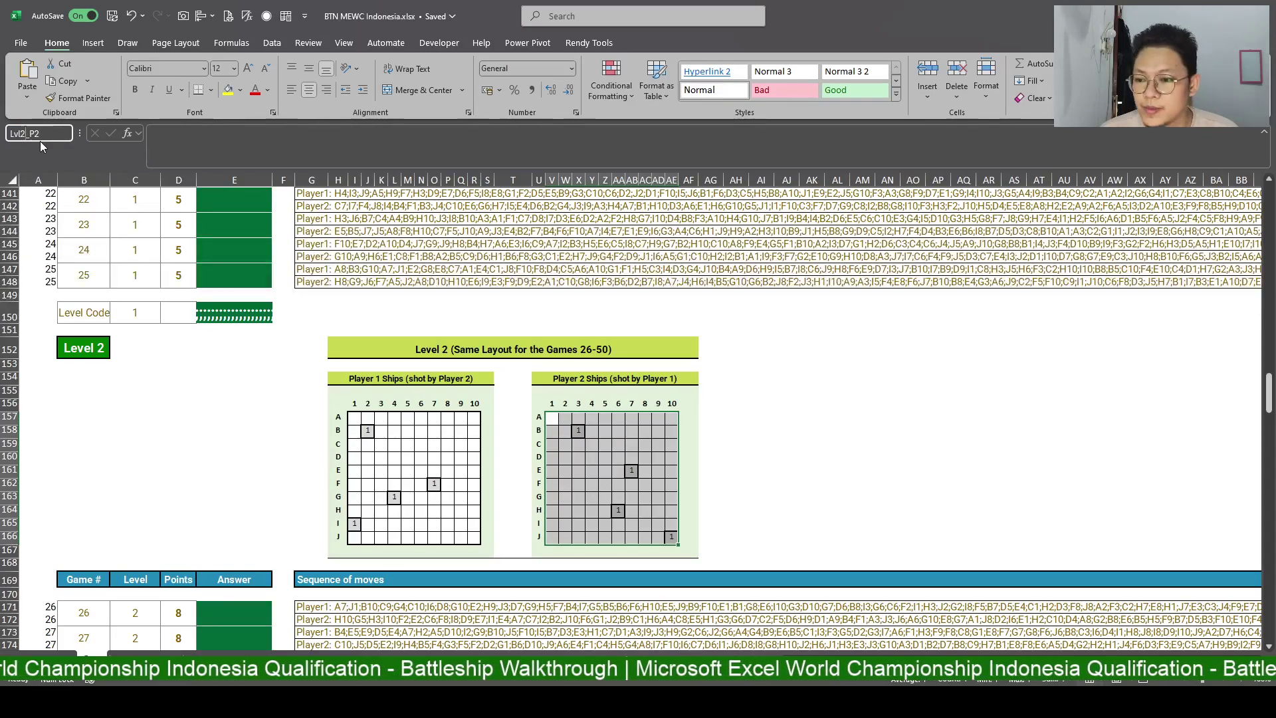
key(Return)
Scroll down to Level 3 and select the whole Level 3 Player 1 grid.
scroll(637, 412, down, 2)
scroll(638, 412, down, 10)
scroll(638, 412, down, 10)
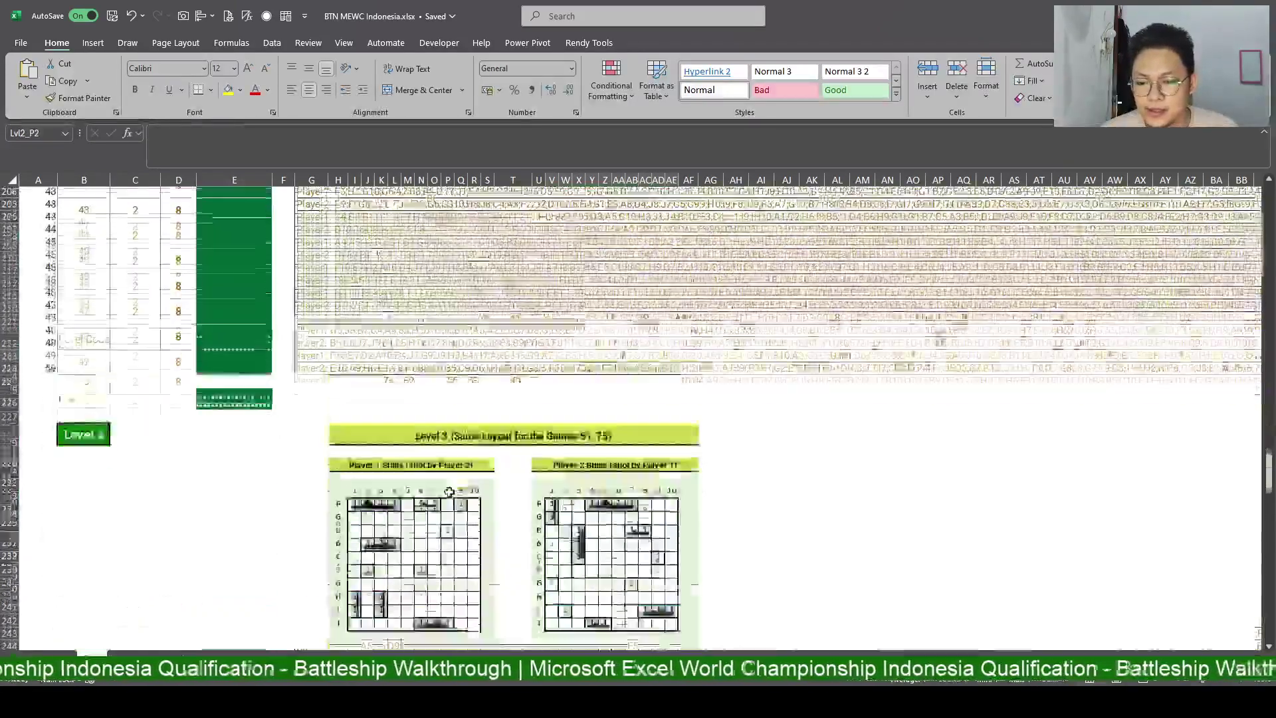
drag(475, 484, 351, 364)
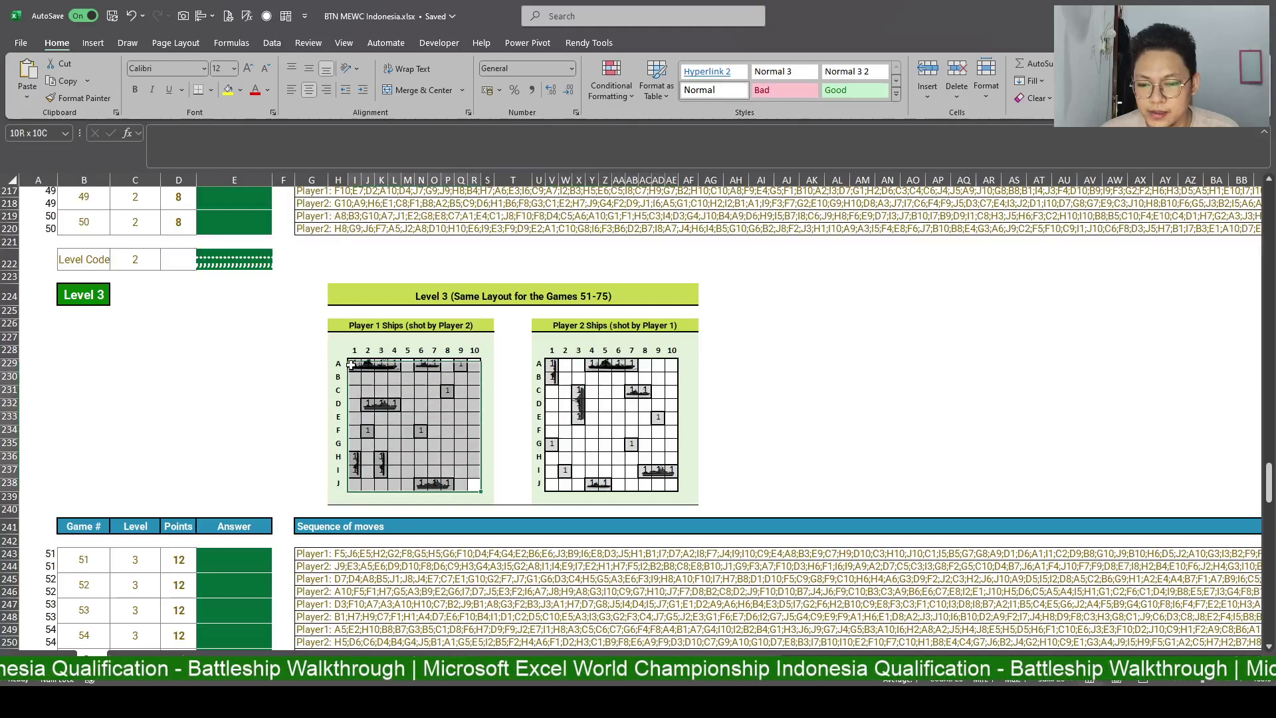
Name the selected Level 3 Player 1 grid Lvl3_P1.
click(40, 134)
text(Lvl1_P2)
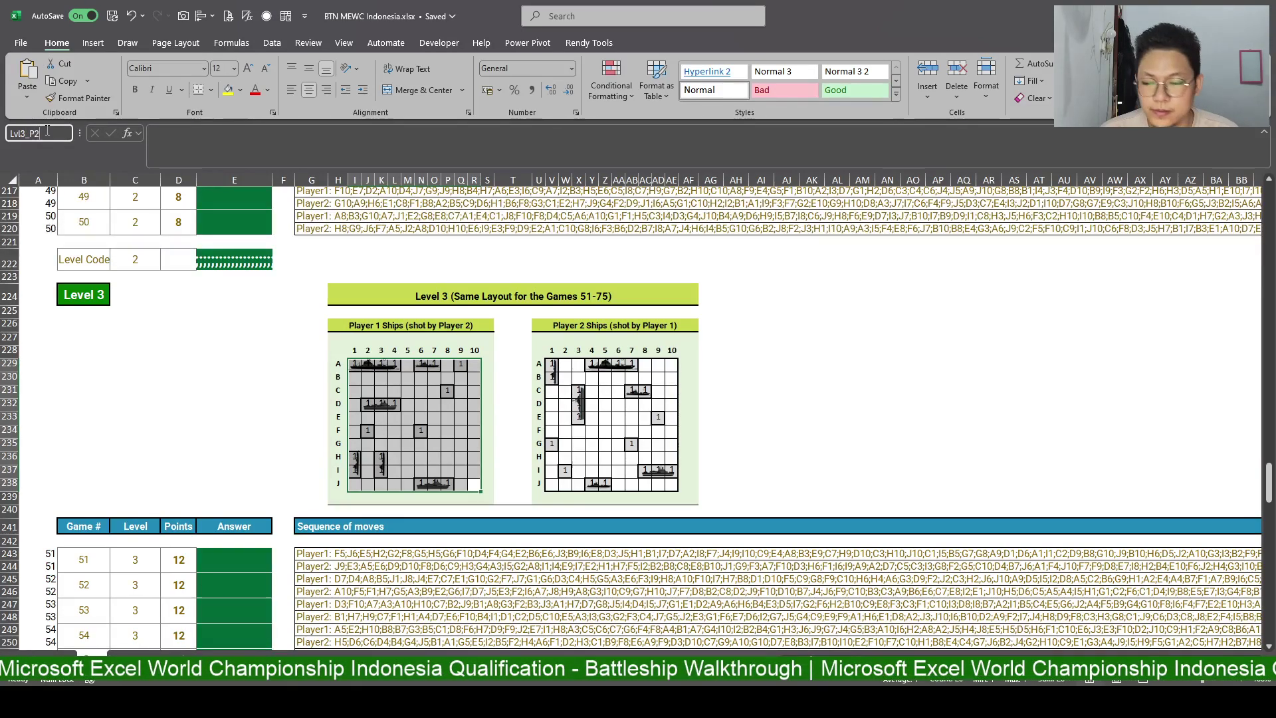
key(Return)
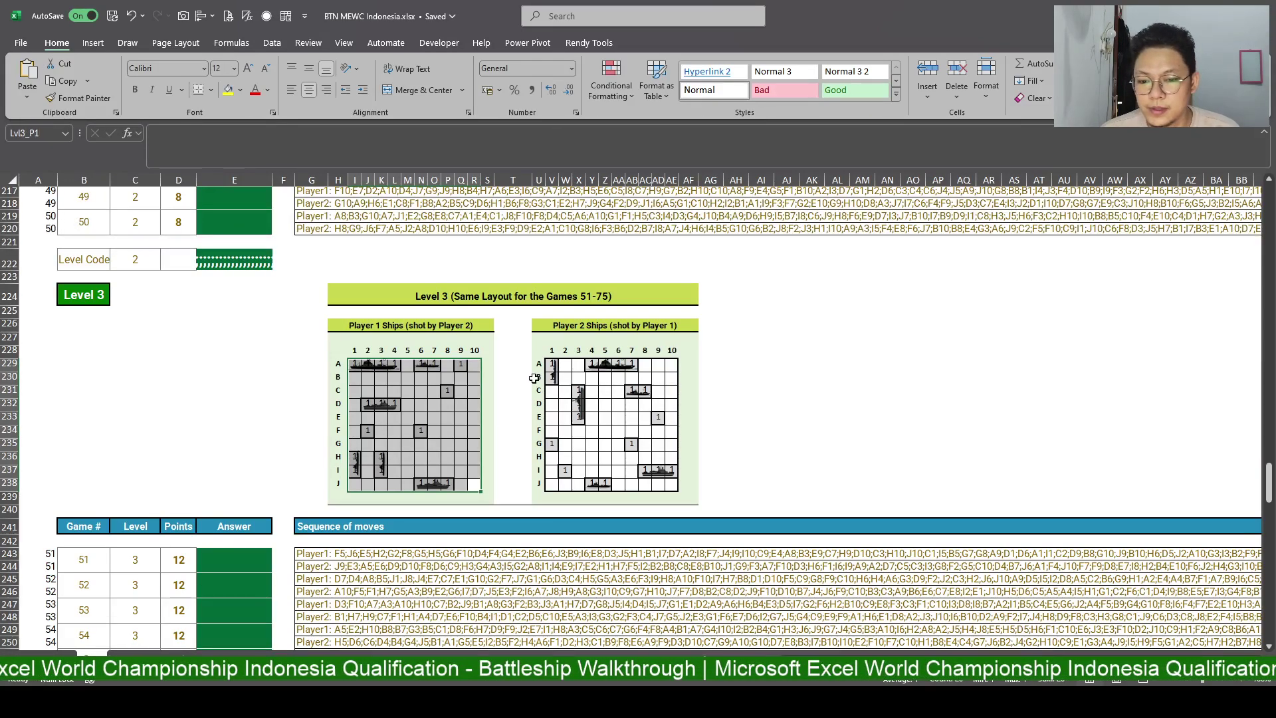
Select the Level 3 Player 2 grid and give it the name Lvl3_P2.
click(669, 470)
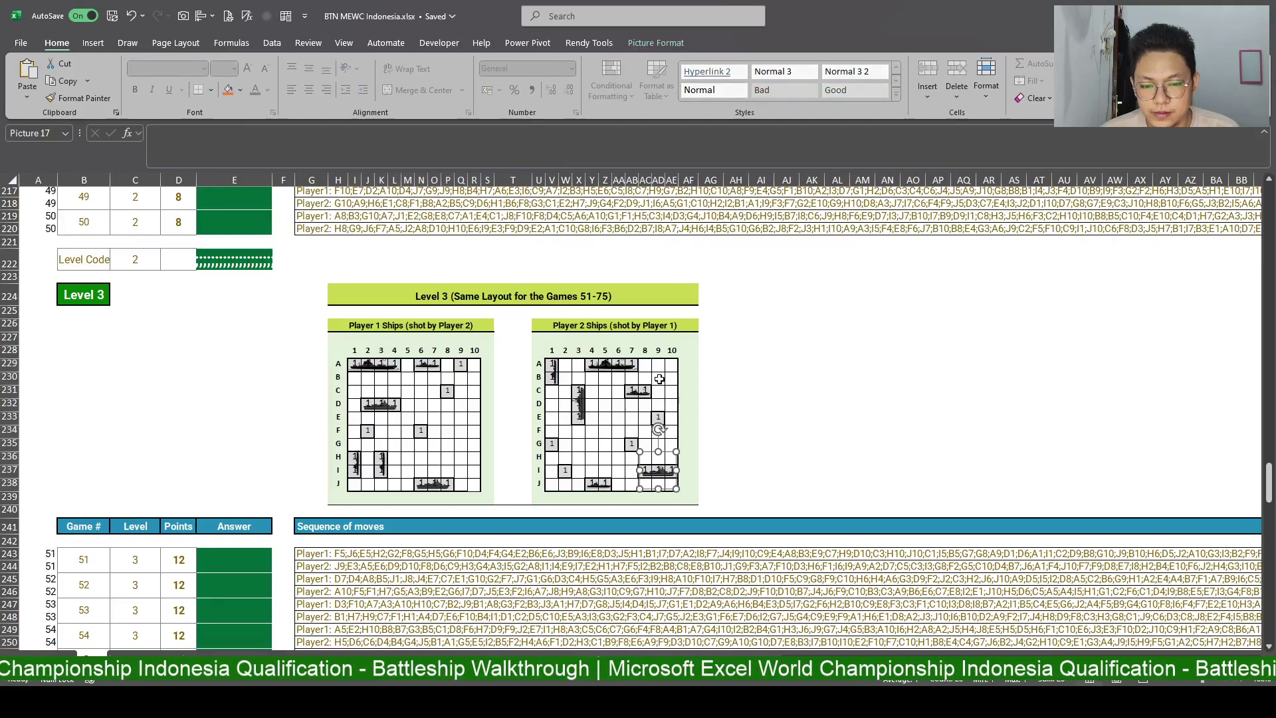
drag(671, 364, 550, 483)
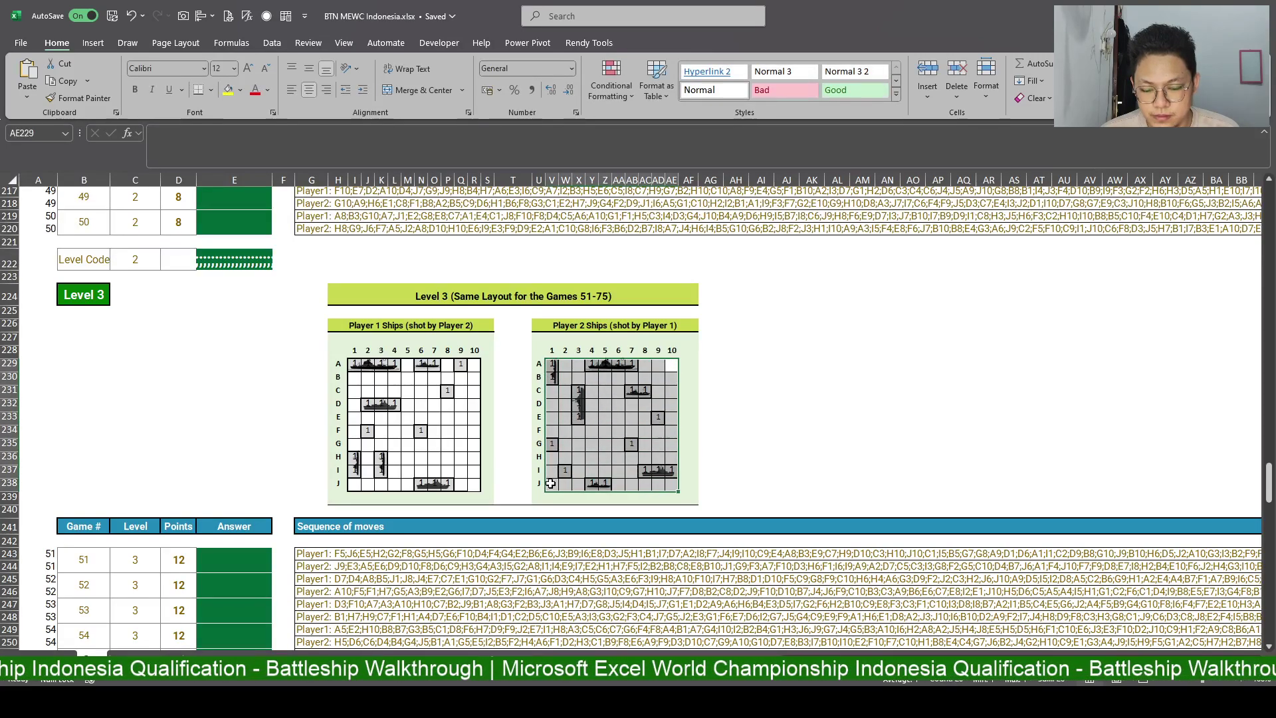
click(38, 133)
text(Lvl3_P2)
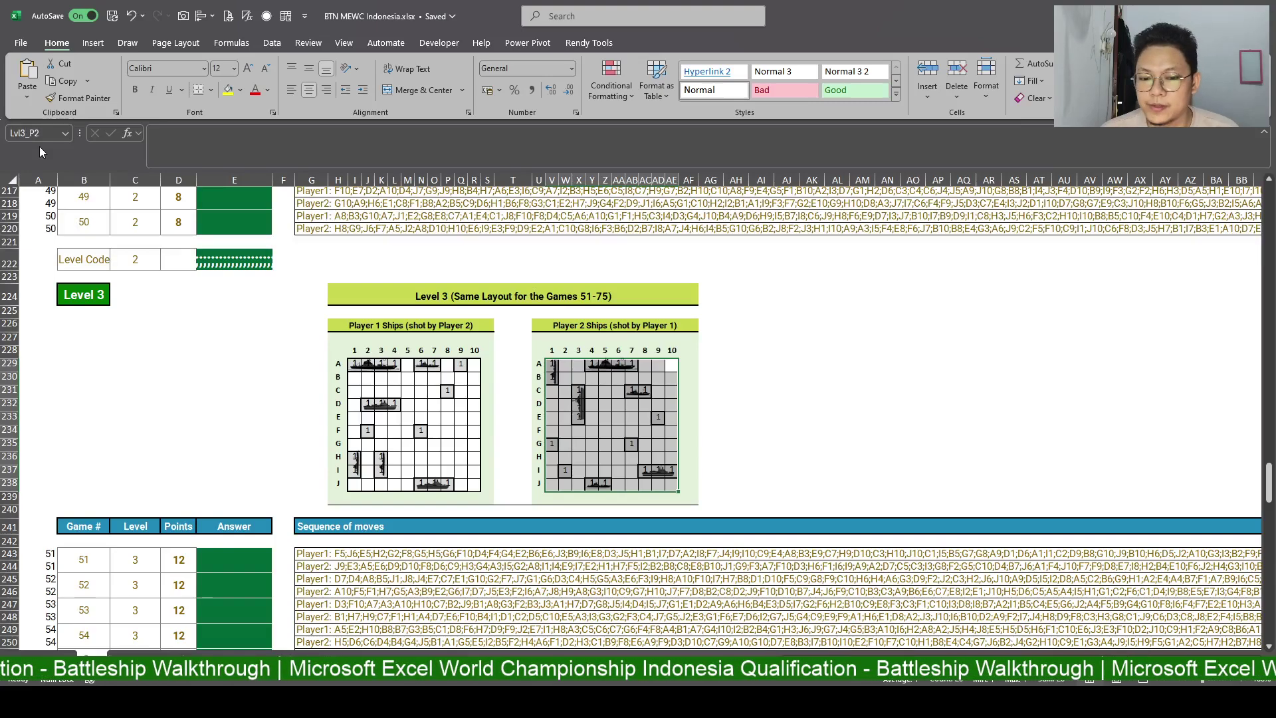
click(837, 352)
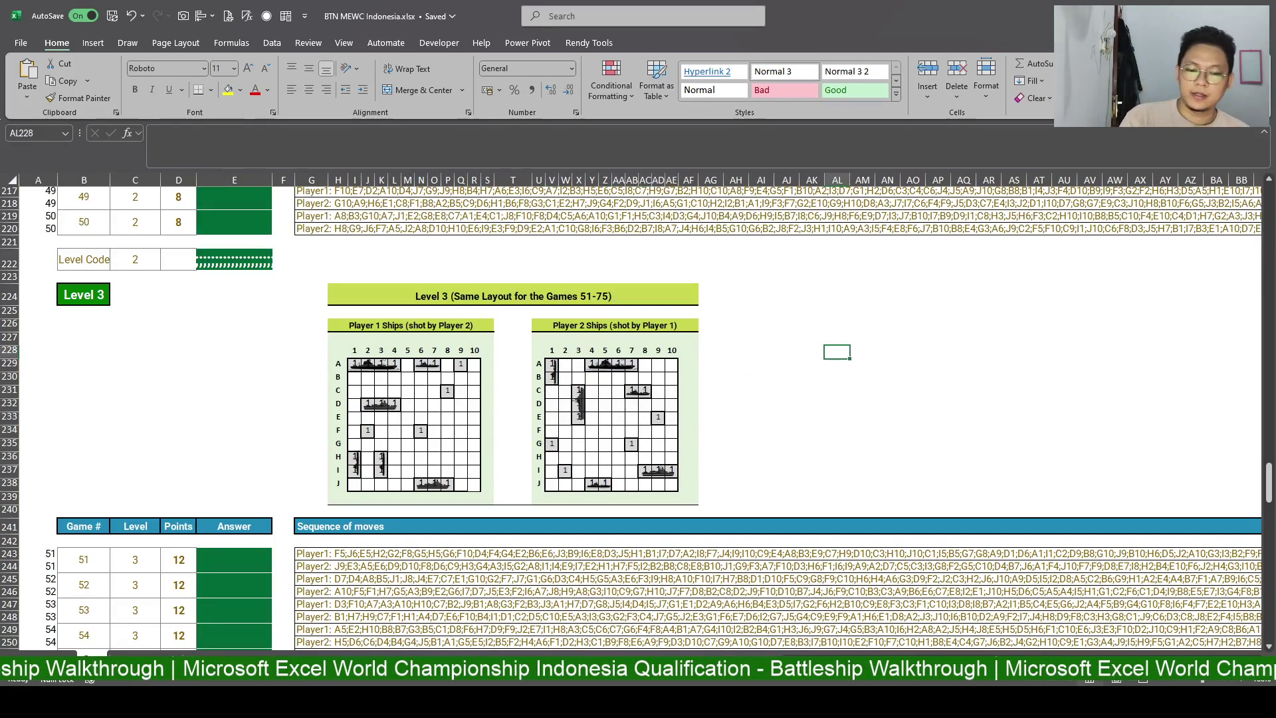
Move to the helper sheet holding Level 1, Min 1, Max 25 and Game 1.
key(alt+Tab)
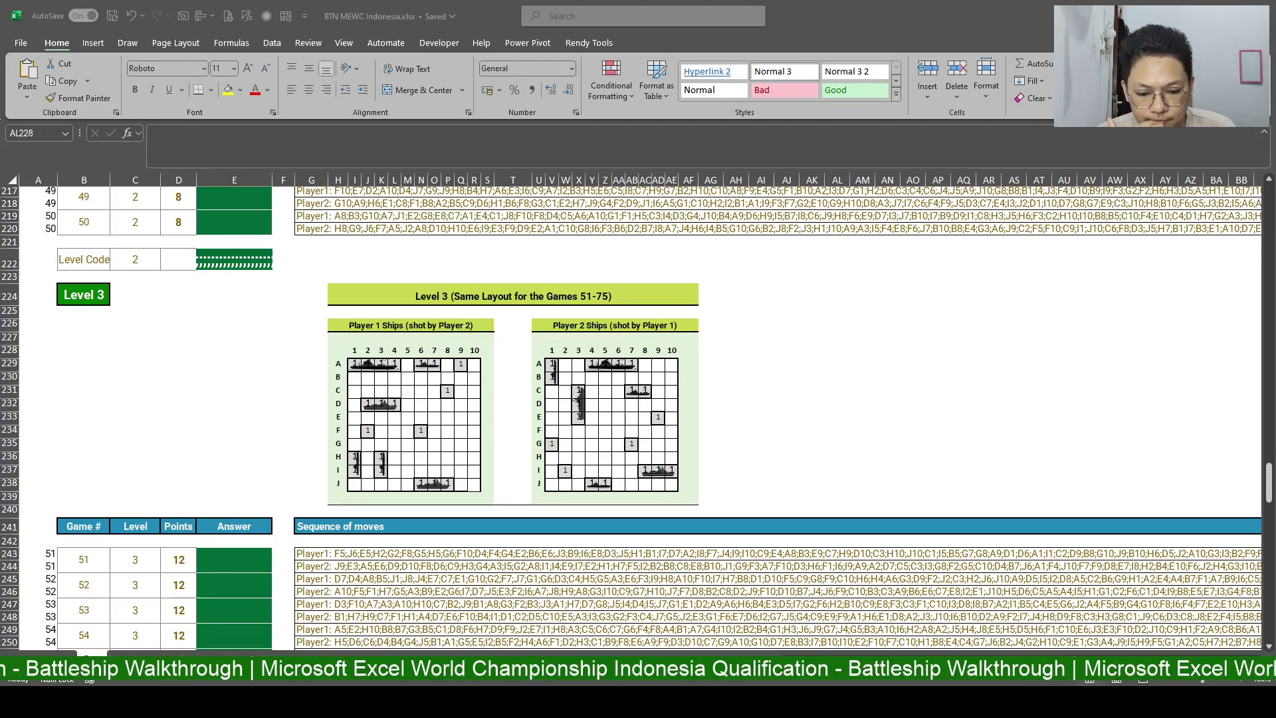
key(alt+Tab)
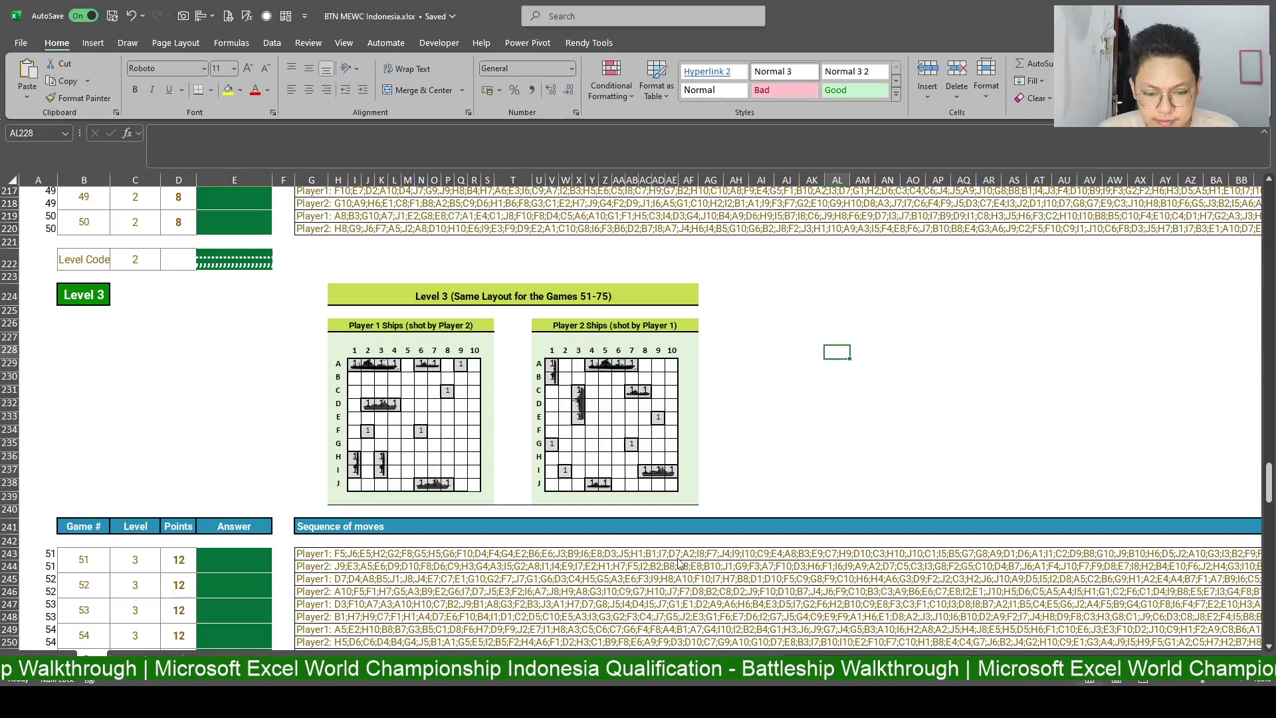
key(alt+Tab)
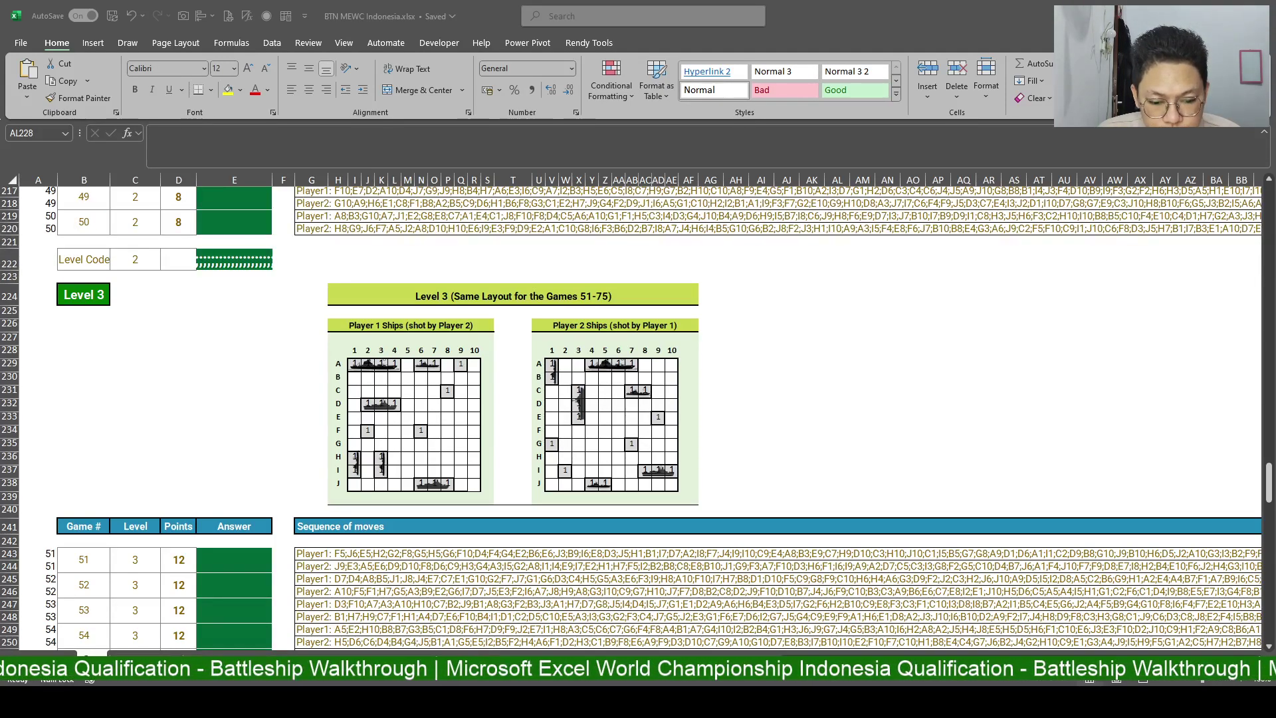
click(786, 431)
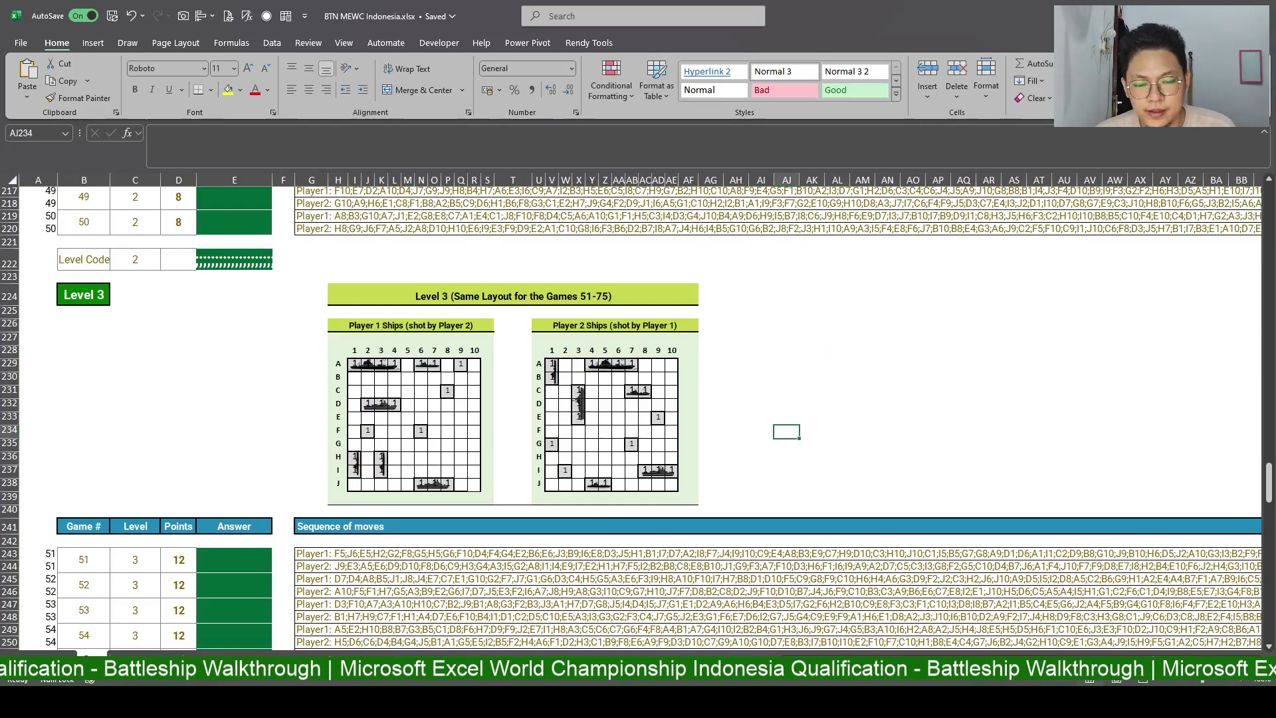
key(ctrl+Page_Down)
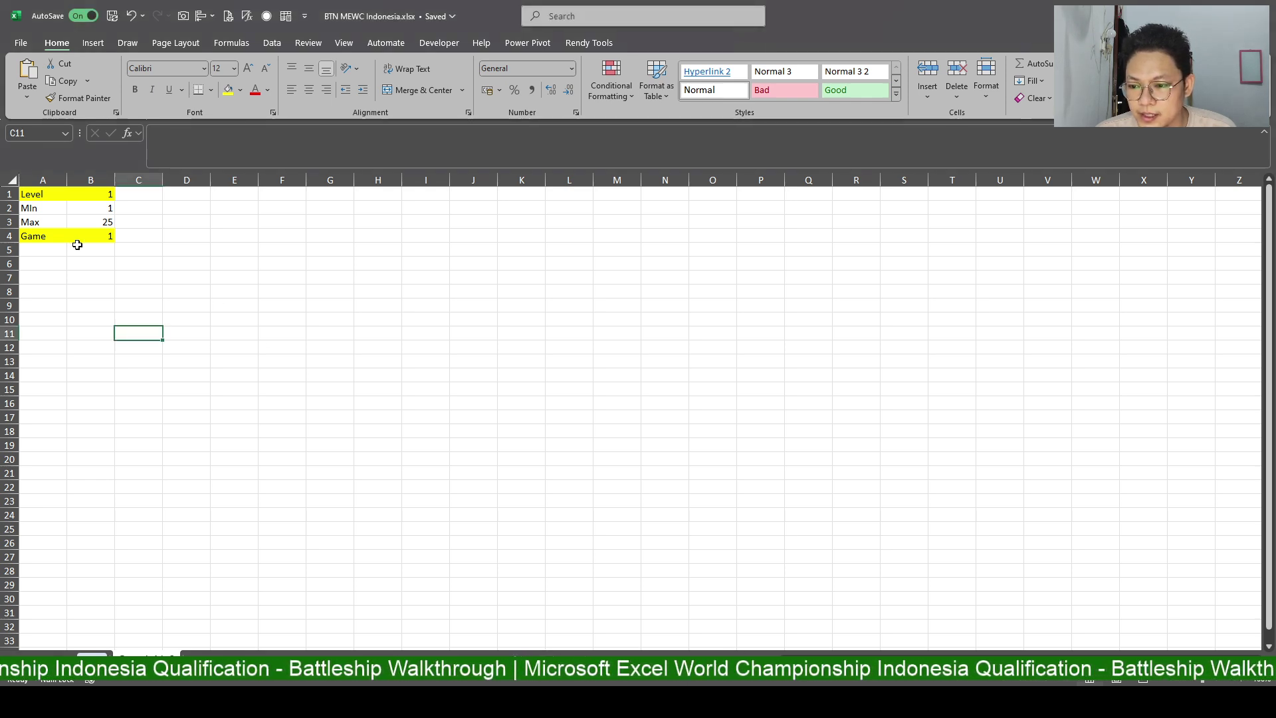
Insert a new column A with heading No in A5 and =SEQUENCE numbering from A6.
click(51, 247)
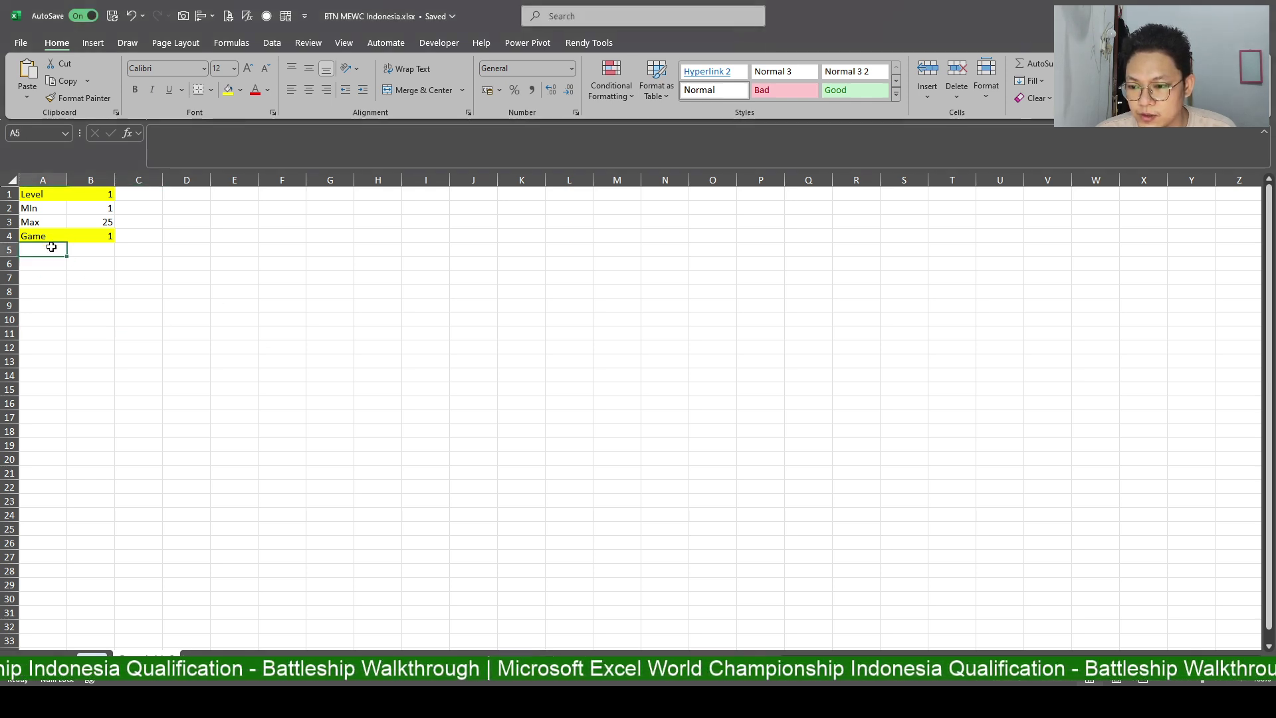
click(52, 178)
key(ctrl+shift+plus)
click(25, 247)
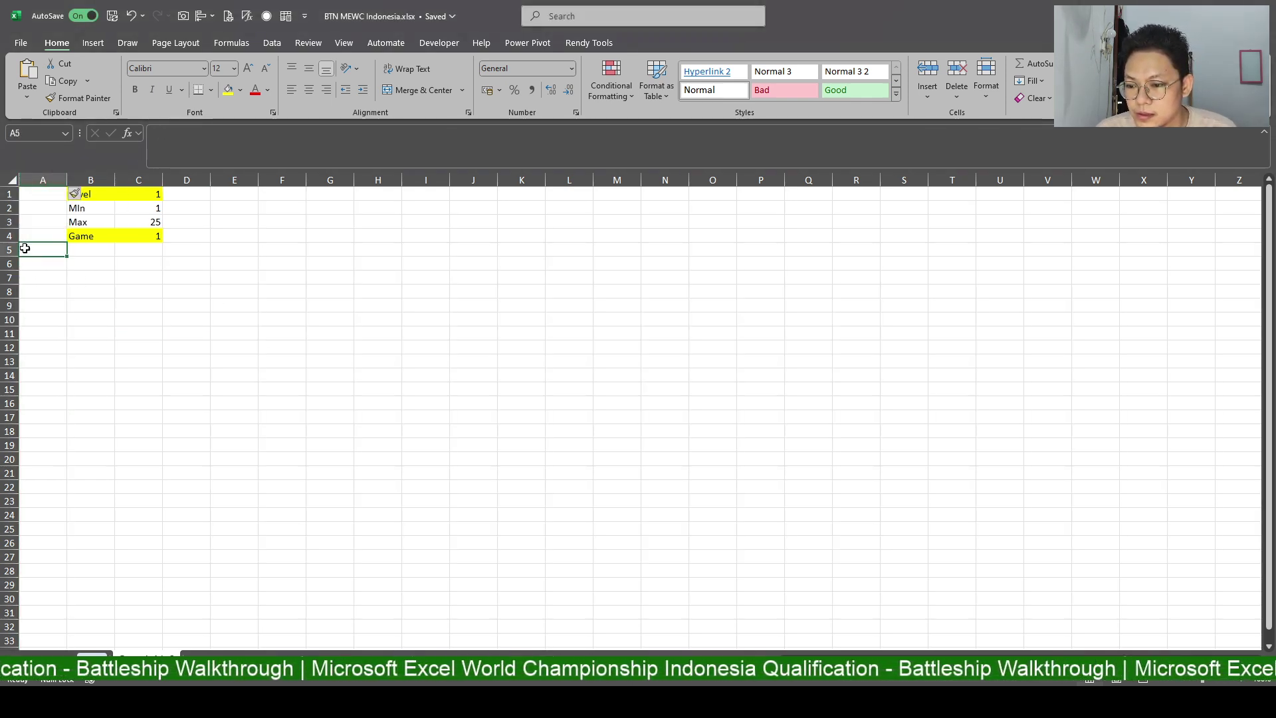
key(Down)
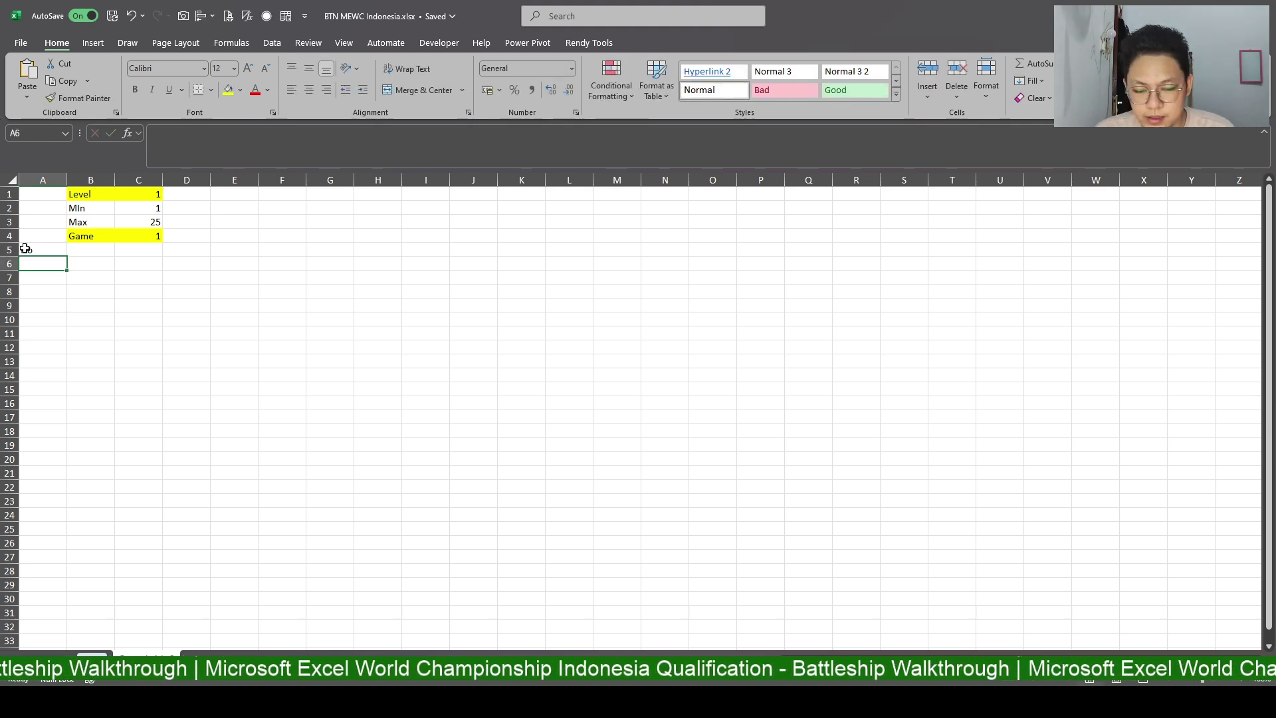
text(+S)
key(BackSpace)
text(=)
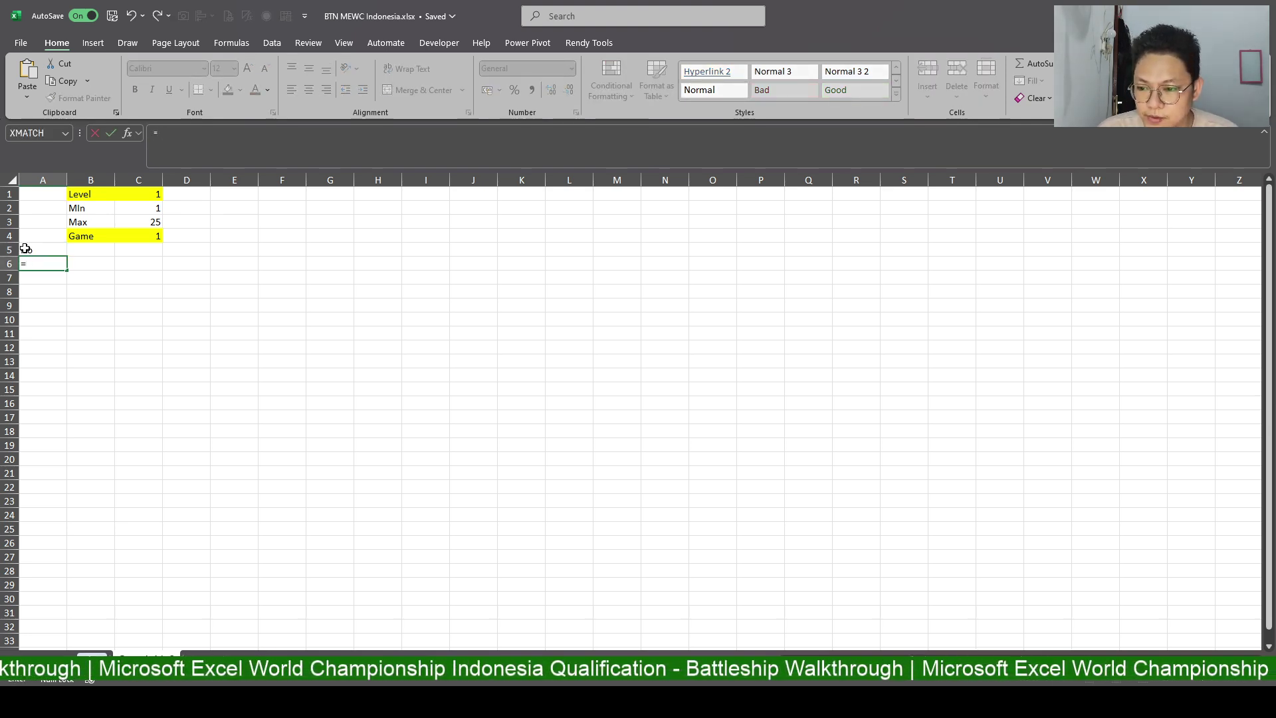
text(SEQ)
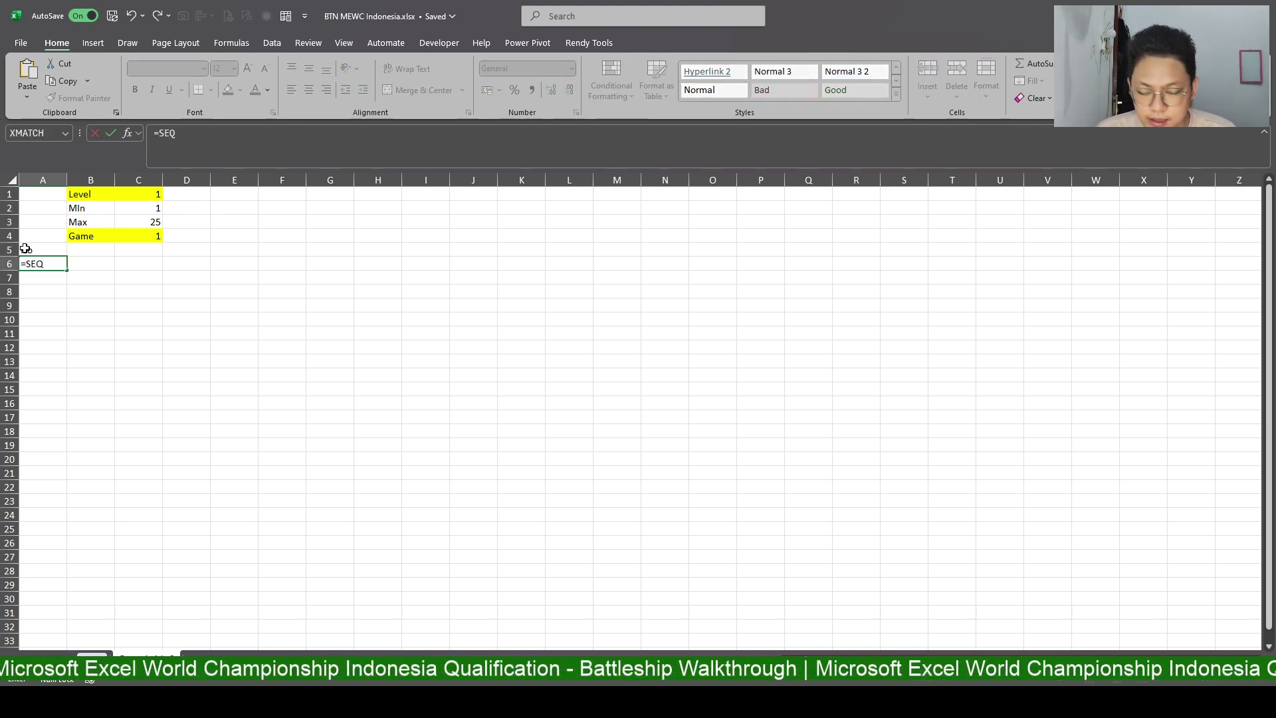
text(UENCE(100)
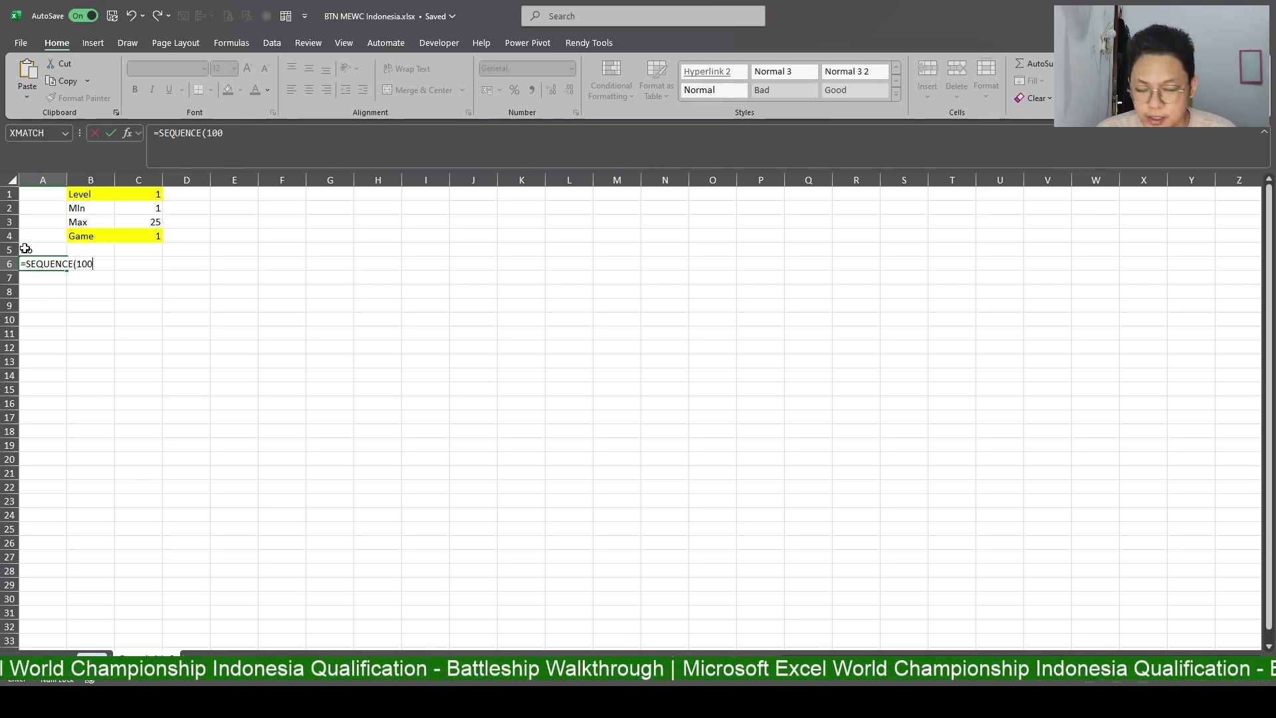
click(25, 248)
text(No)
Copy the 'Sequence of moves' heading from the game data sheet.
click(87, 247)
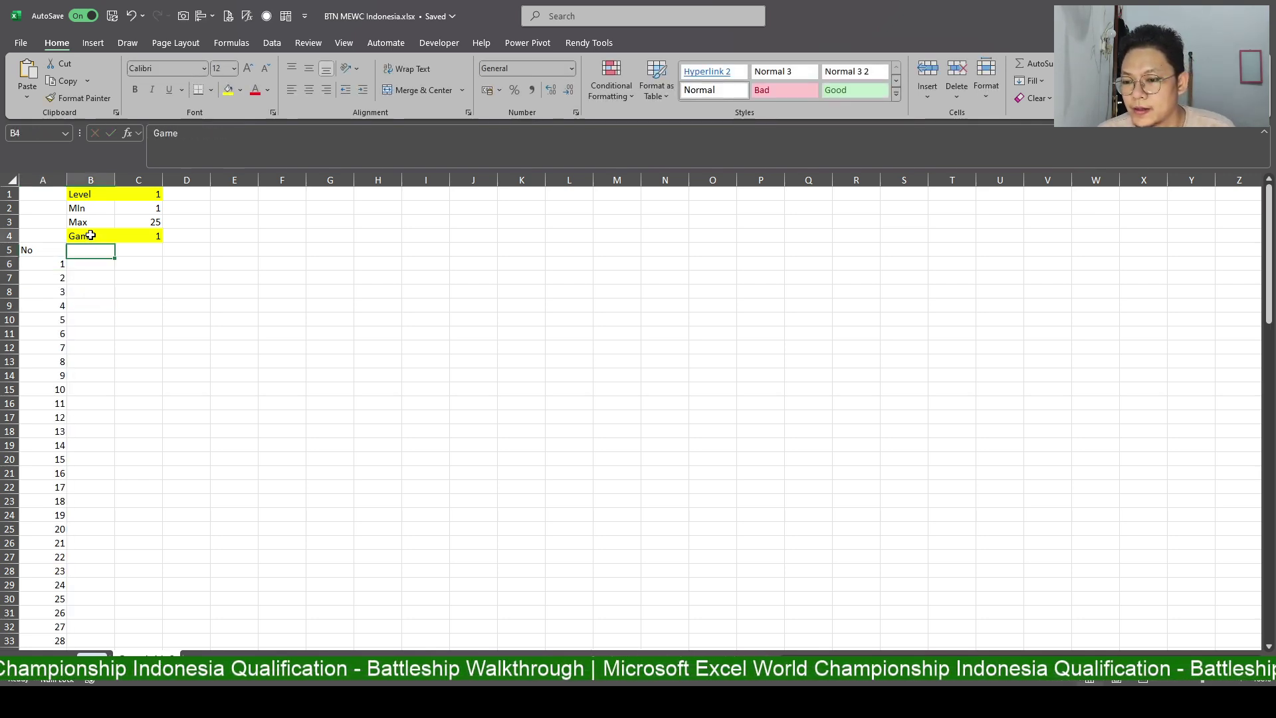
text(Sequ)
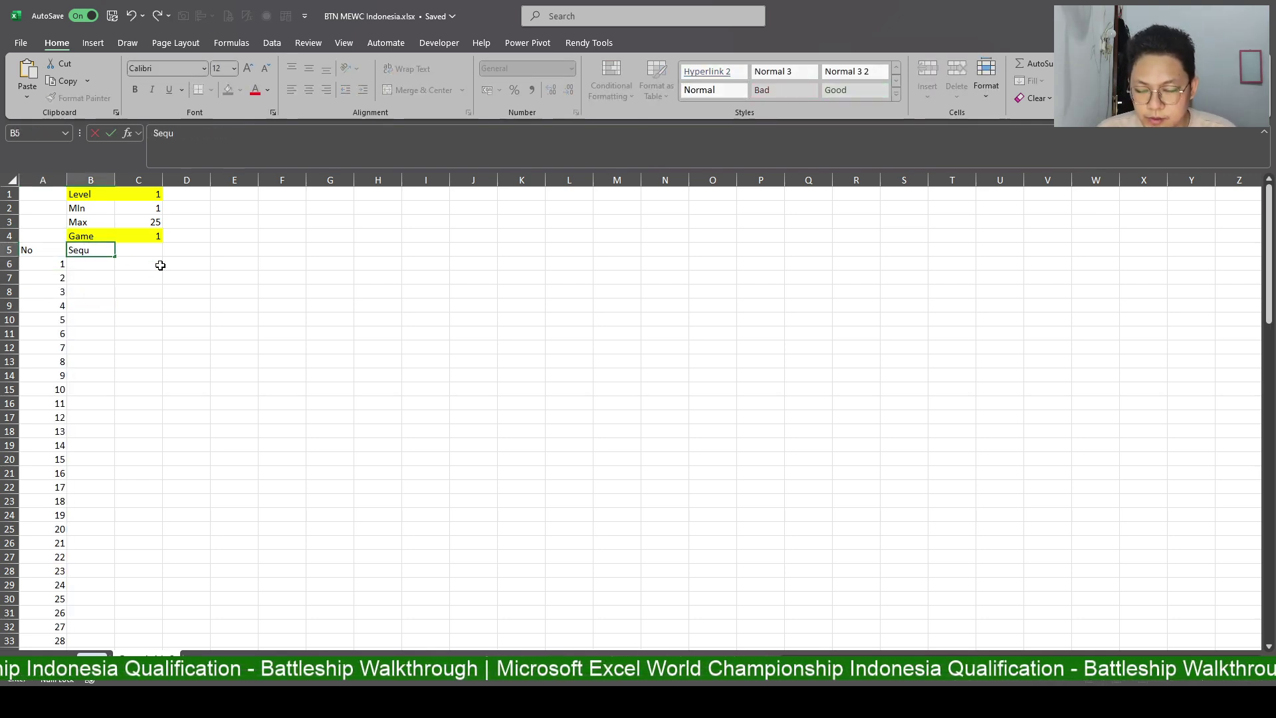
key(Escape)
click(103, 654)
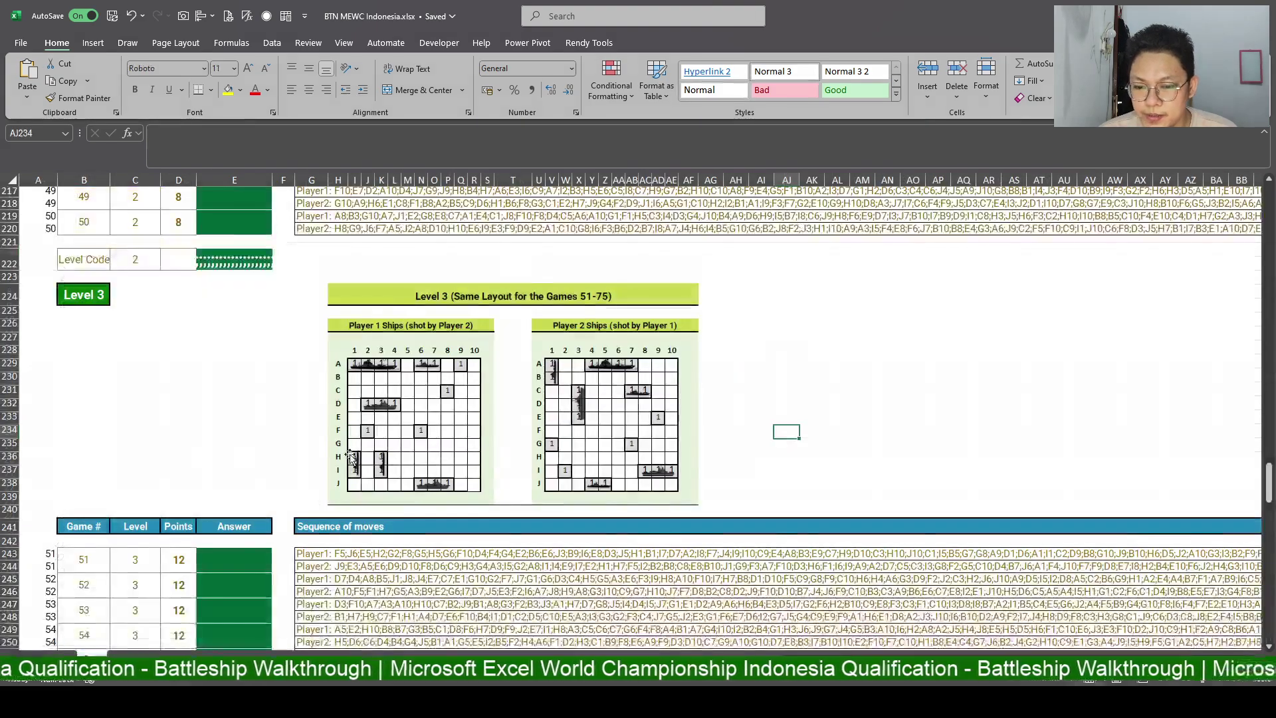
scroll(351, 457, down, 2)
double_click(318, 449)
key(ctrl+c)
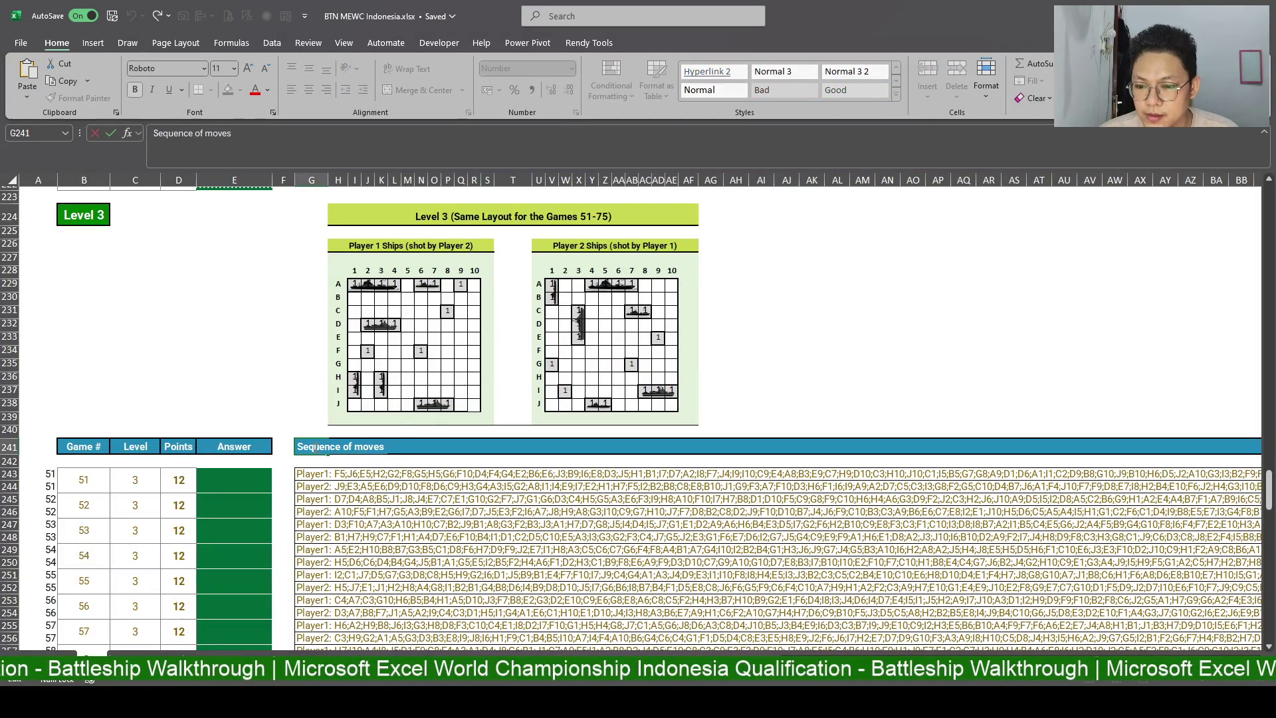
key(Escape)
click(93, 654)
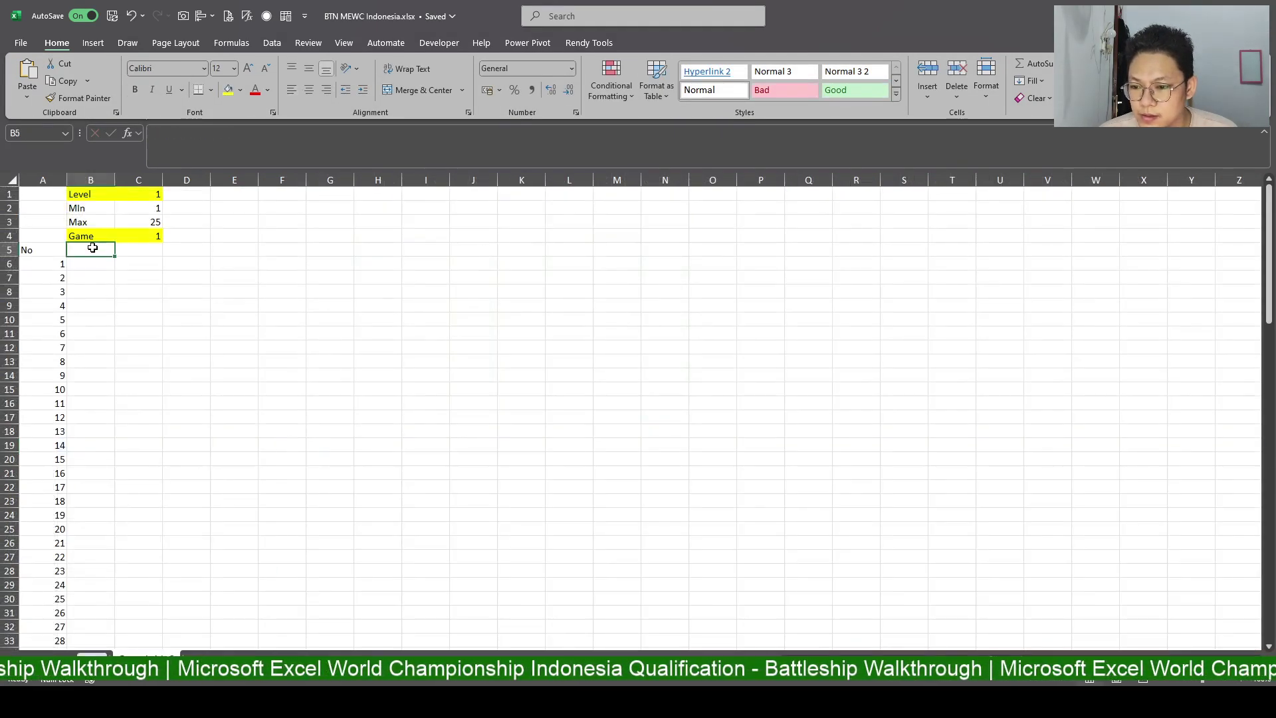
Head B5 and C5 'Seq Move 1' and 'Seq Move 2', autofitting column B.
key(ctrl+v)
triple_click(153, 141)
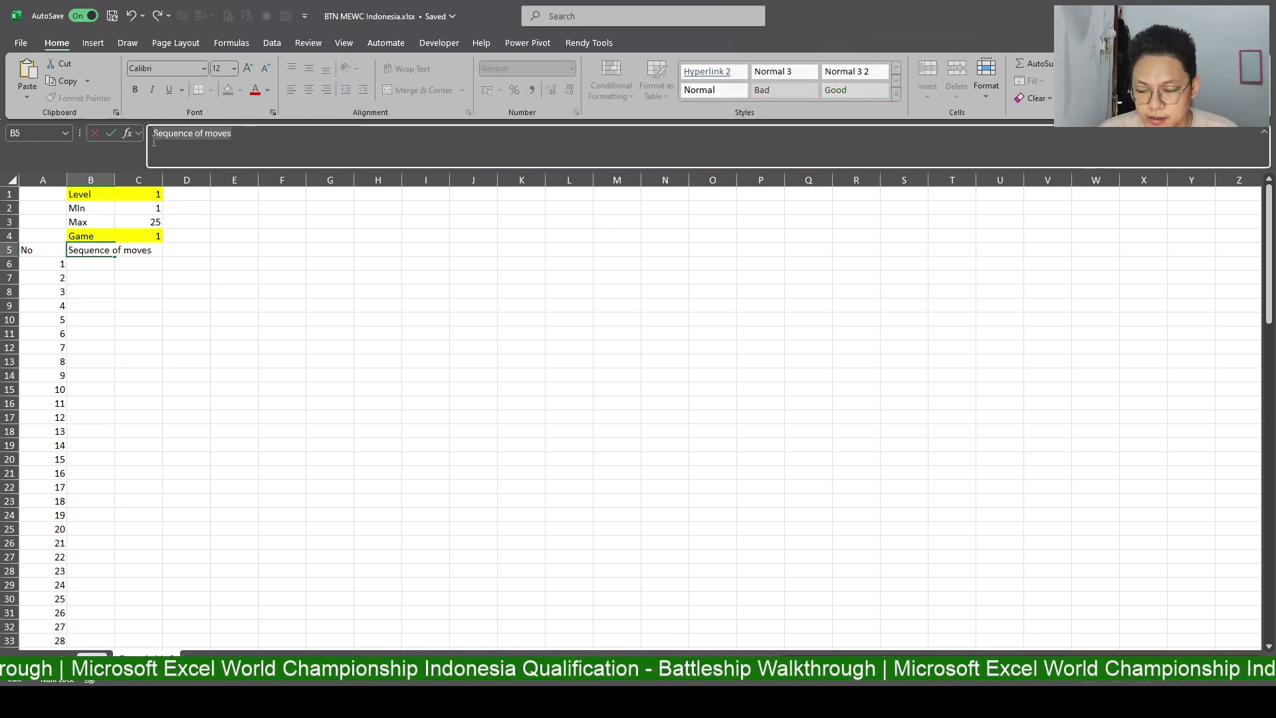
text(Seq Move 1)
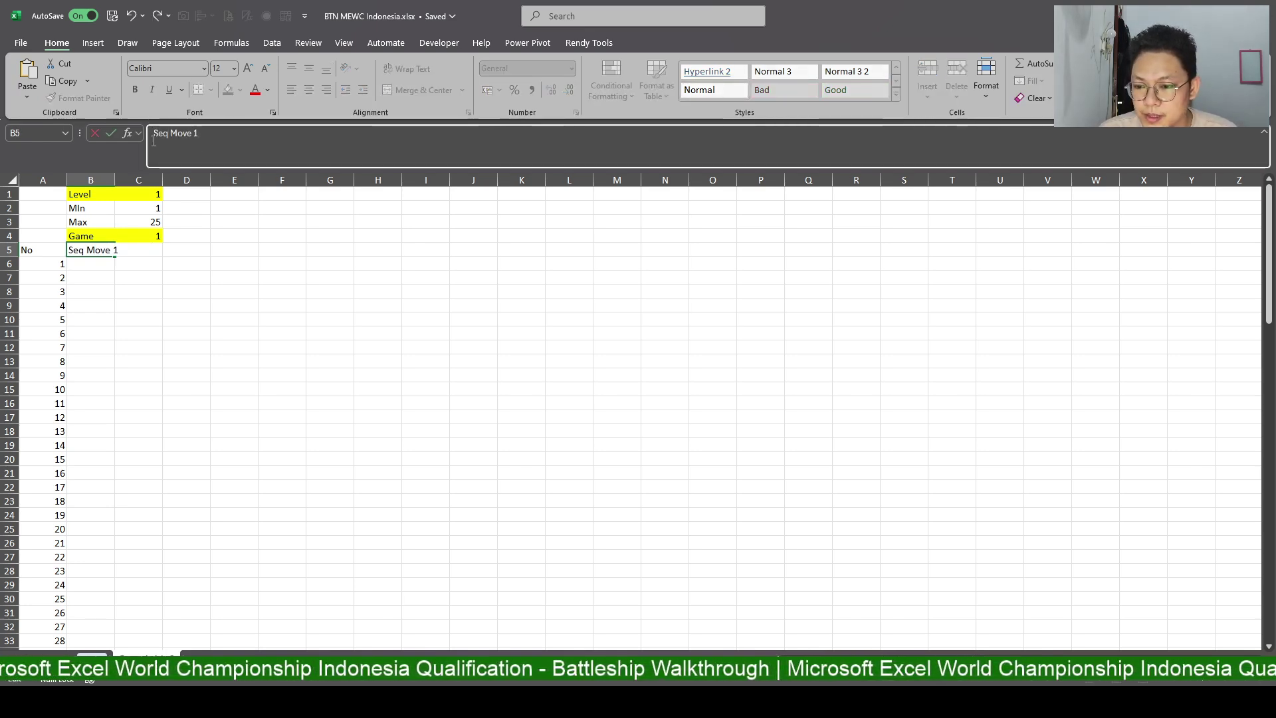
key(Tab)
text(Seq Move 2)
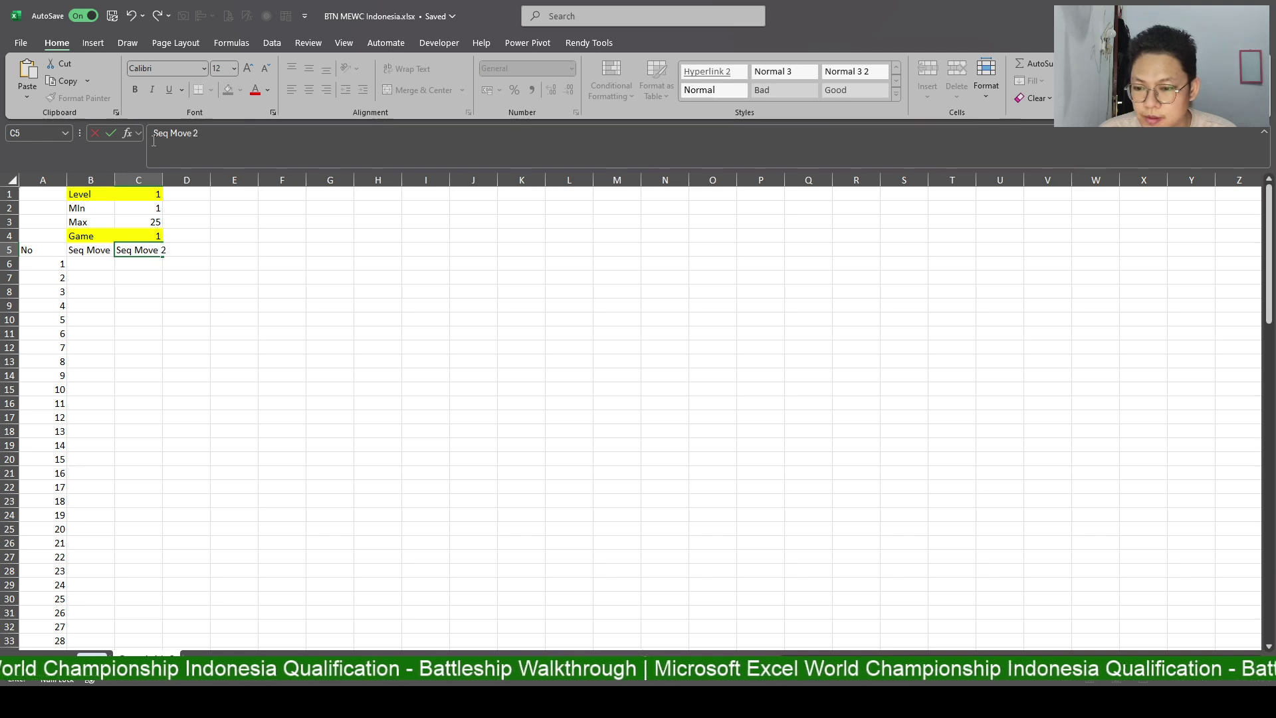
key(Return)
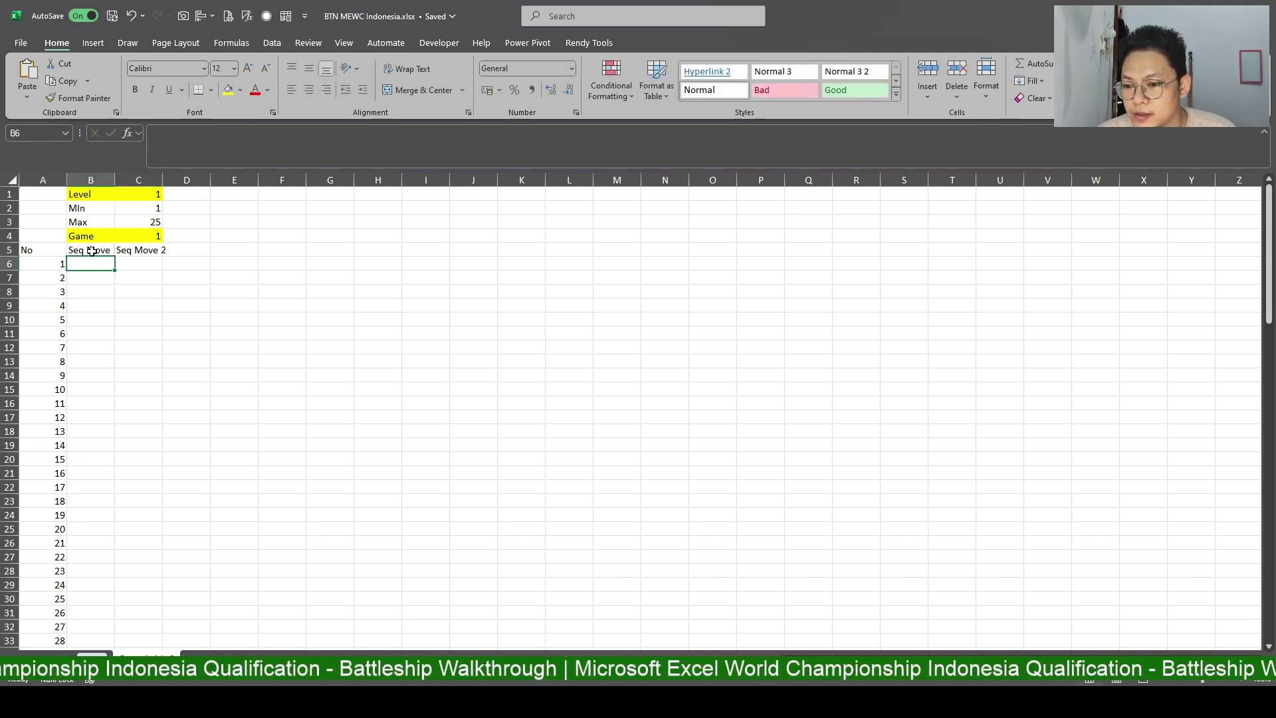
drag(91, 251, 143, 251)
double_click(115, 176)
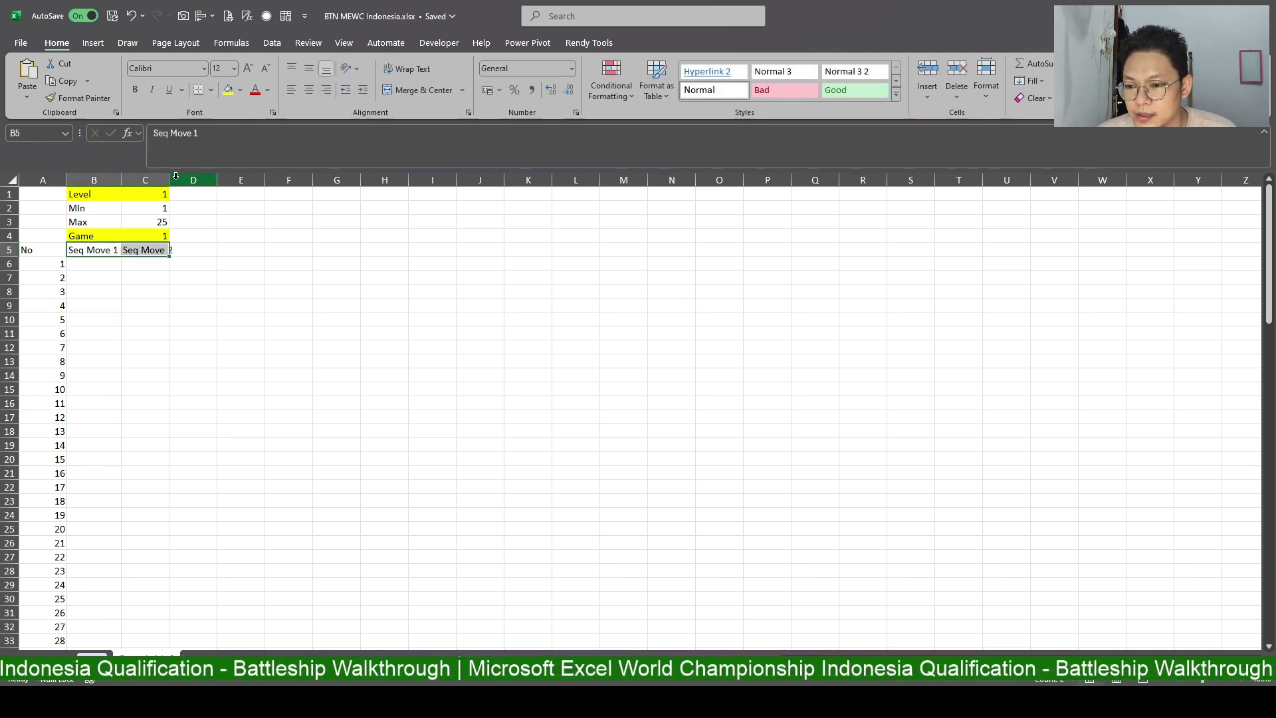
drag(175, 176, 93, 178)
Enter =XLOOKUP(C4;Game;Seq) in B6 to fetch the chosen game's move sequence.
click(106, 264)
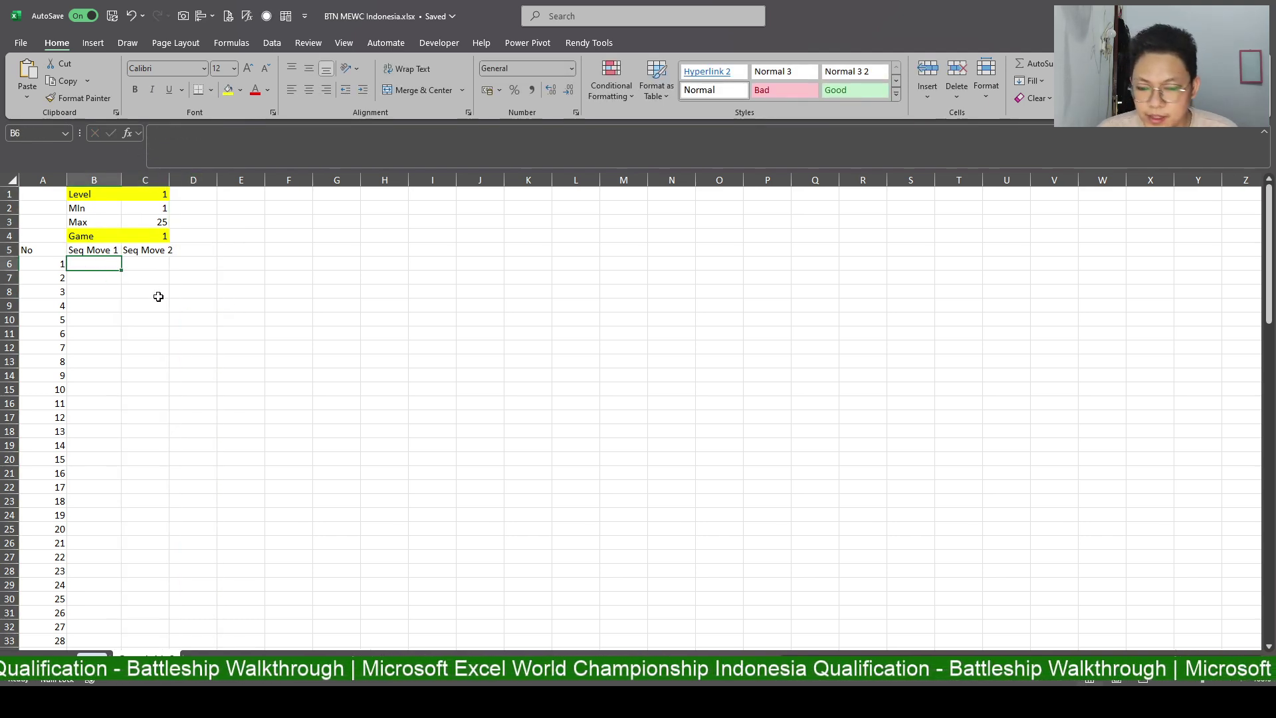
text(=)
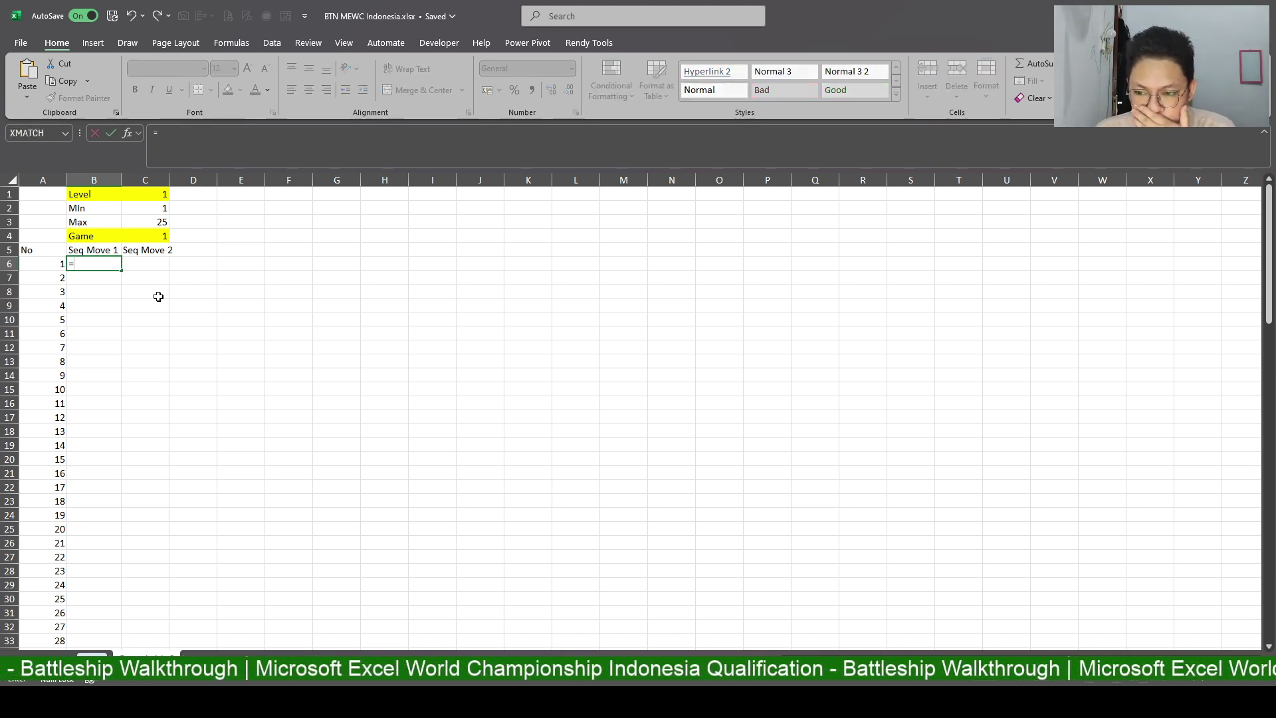
text(XLO)
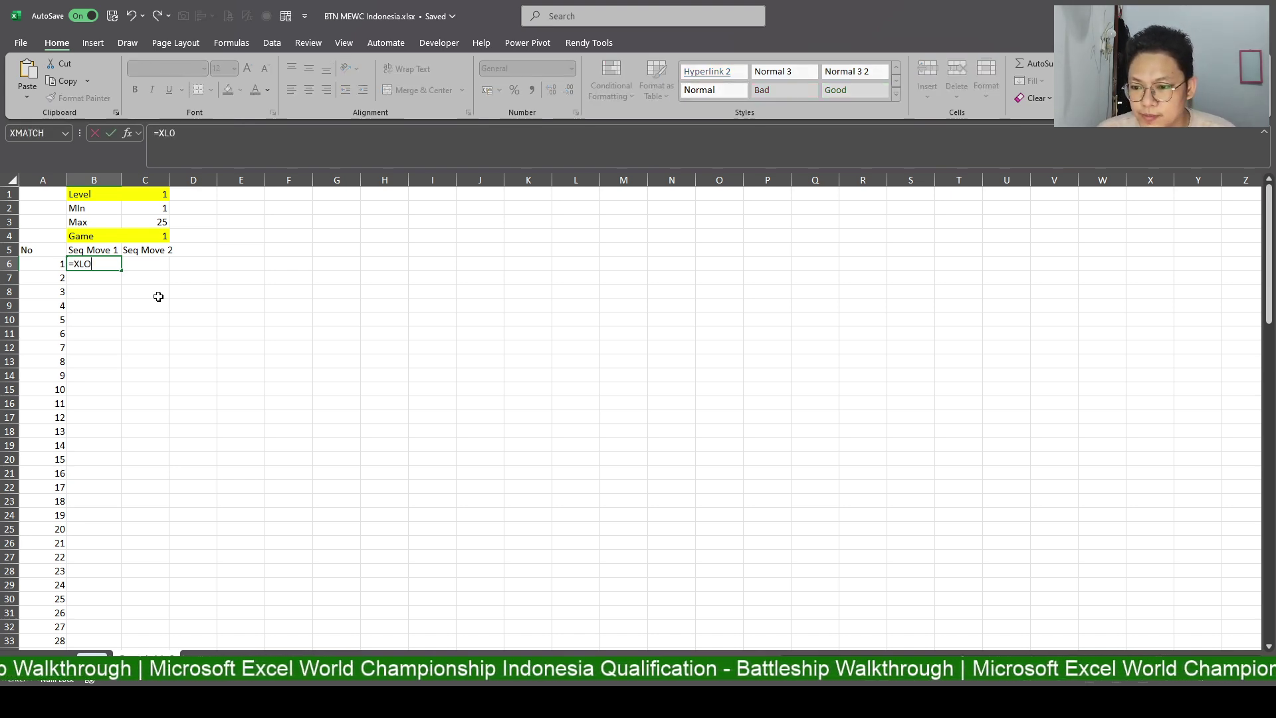
key(Tab)
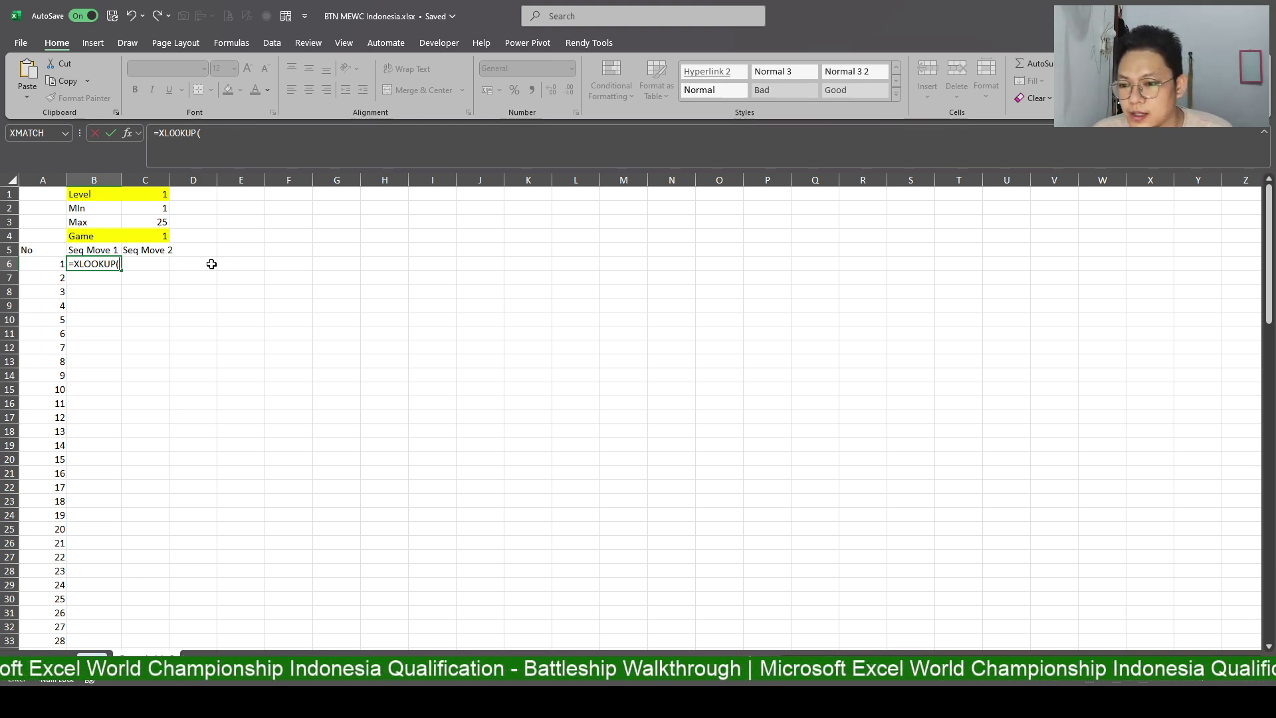
click(160, 233)
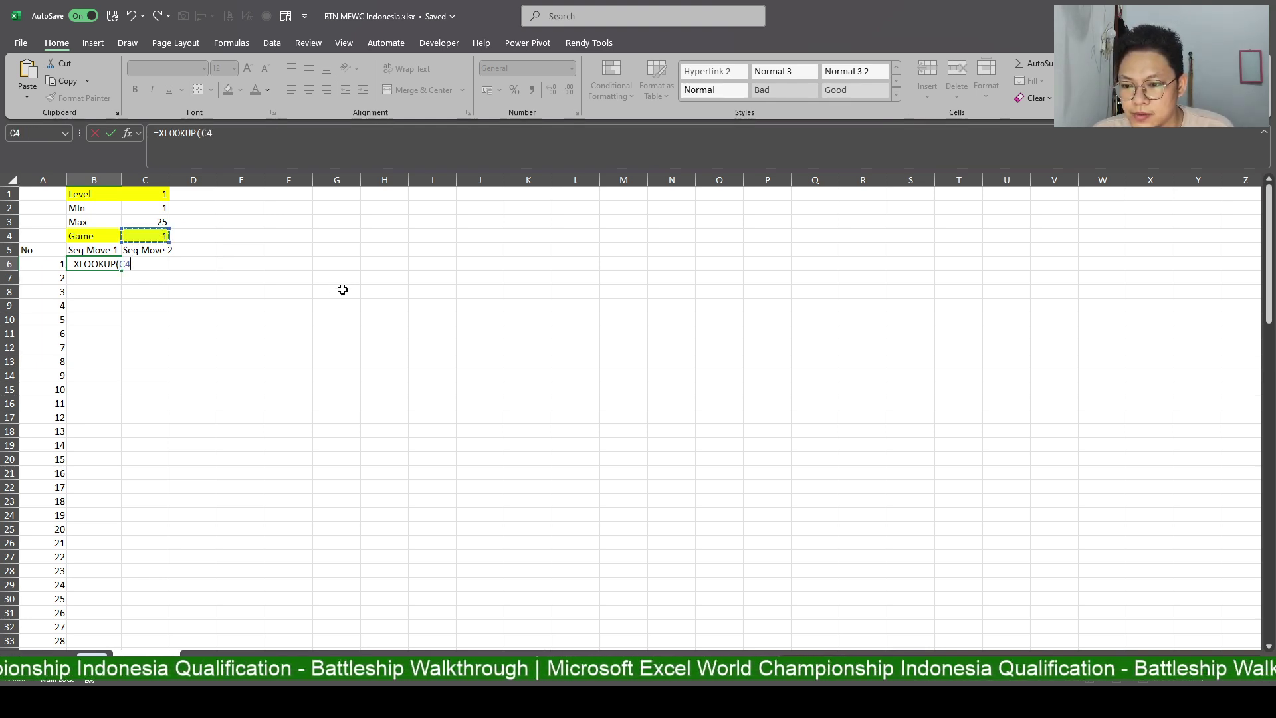
text(;)
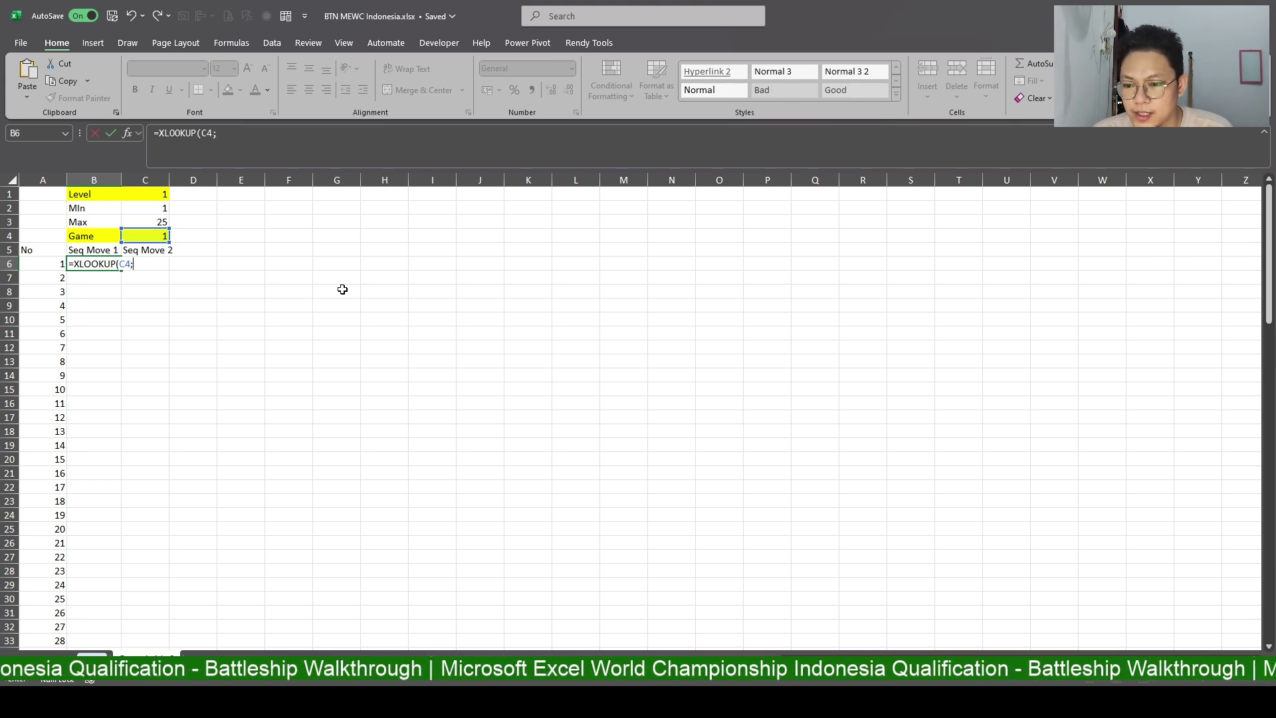
text(Game;)
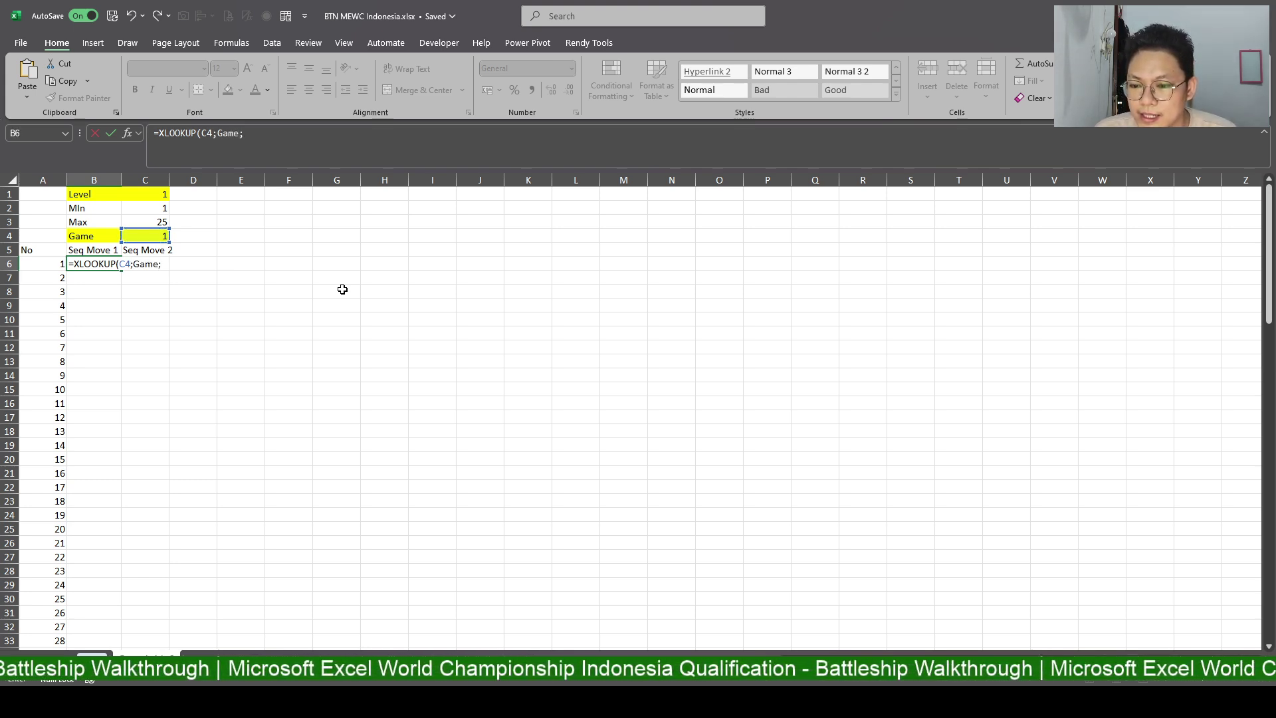
text(Seqw)
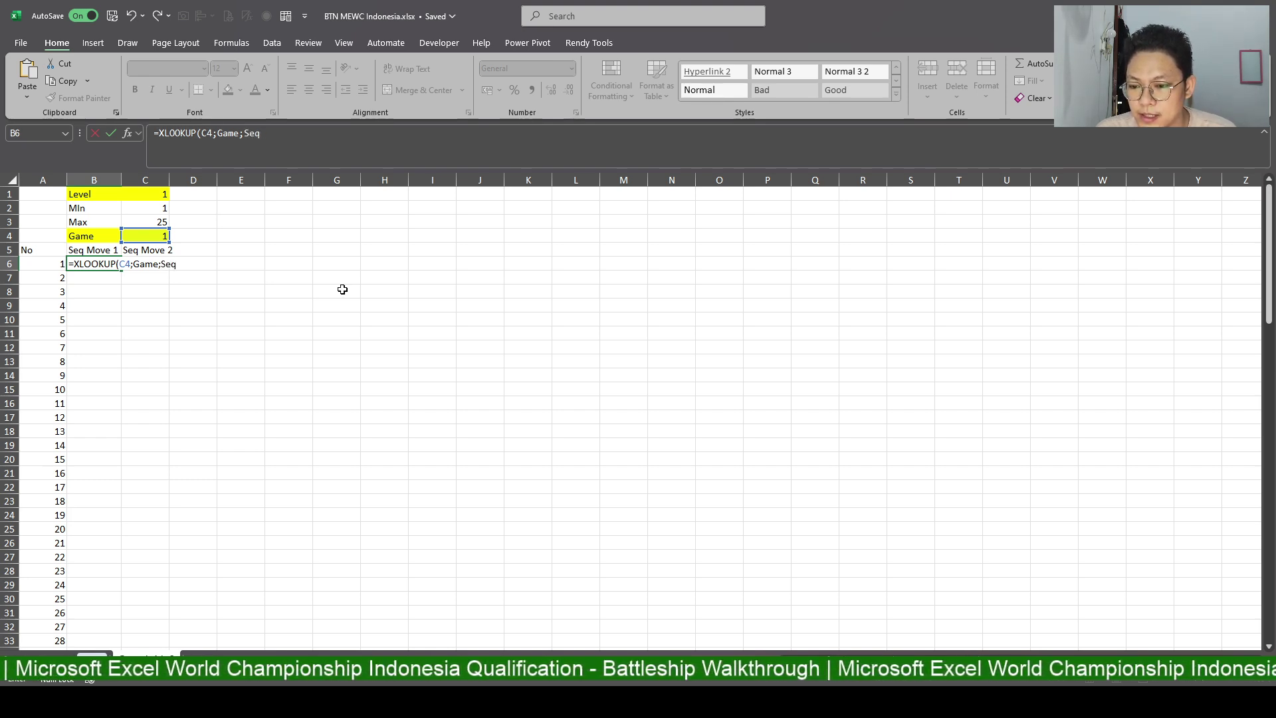
key(Return)
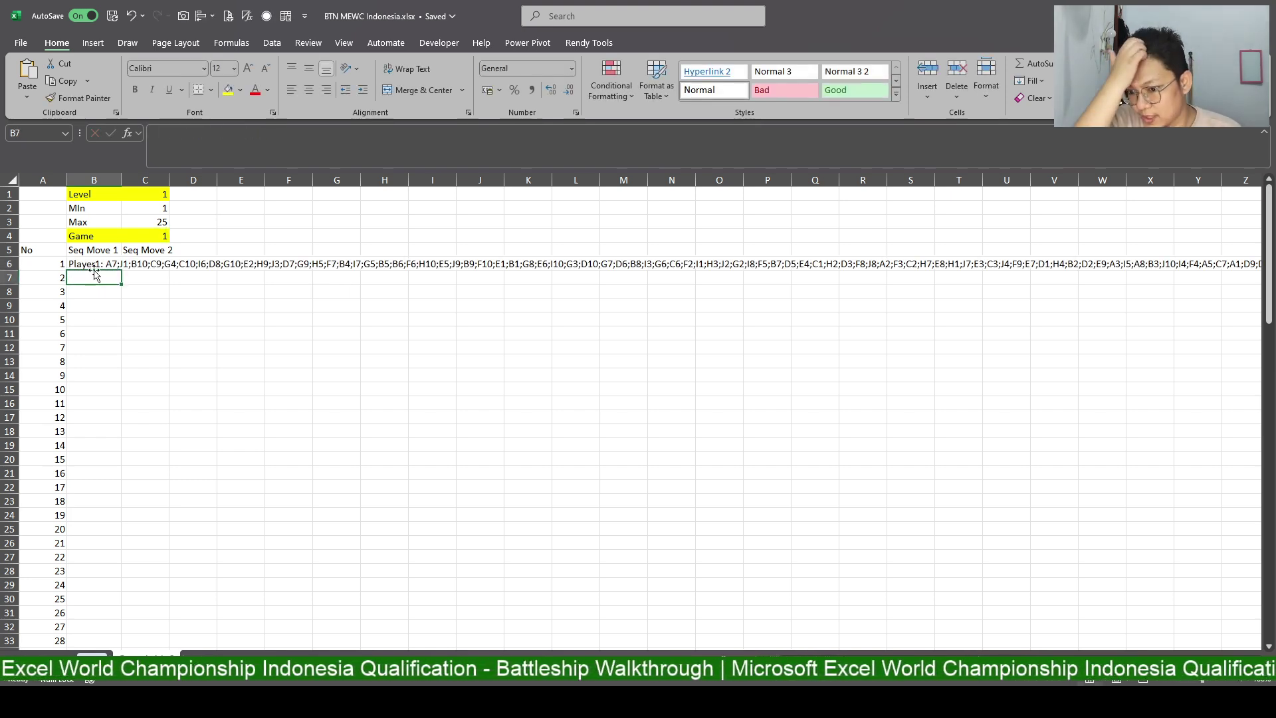
Wrap B6's lookup in MID(...;10;99999) to drop the sequence's leading label.
click(93, 267)
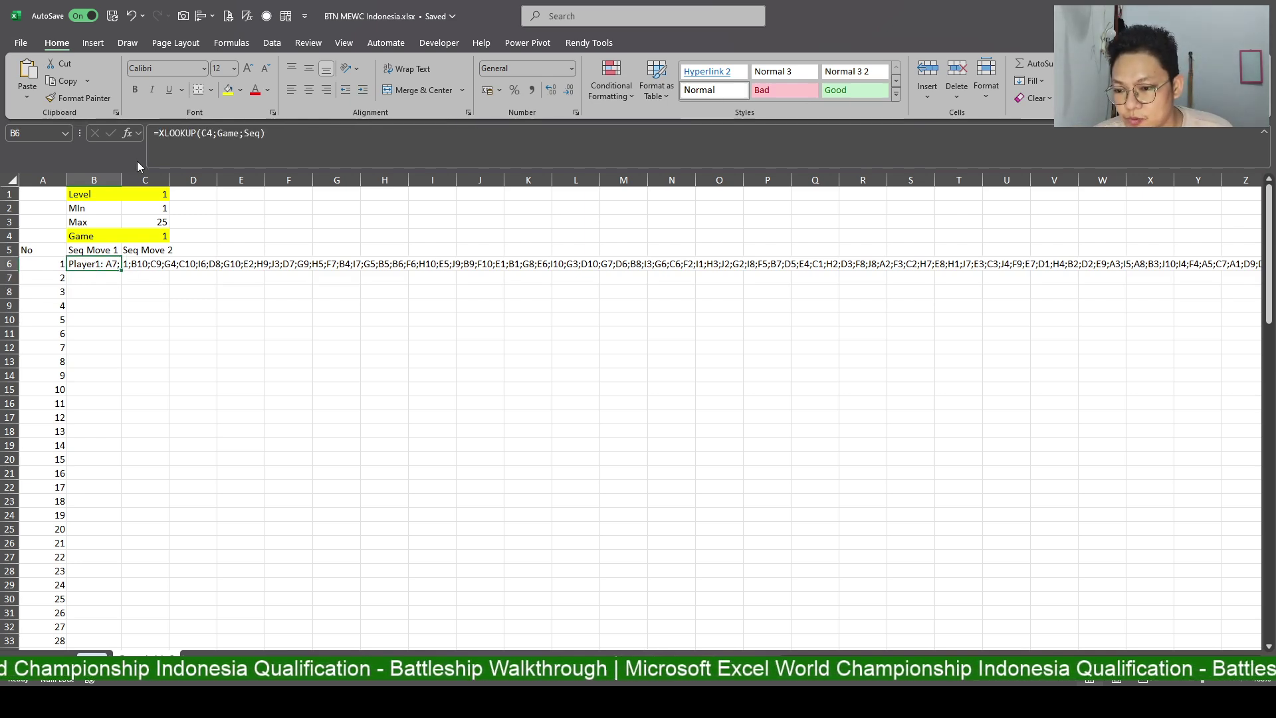
click(157, 133)
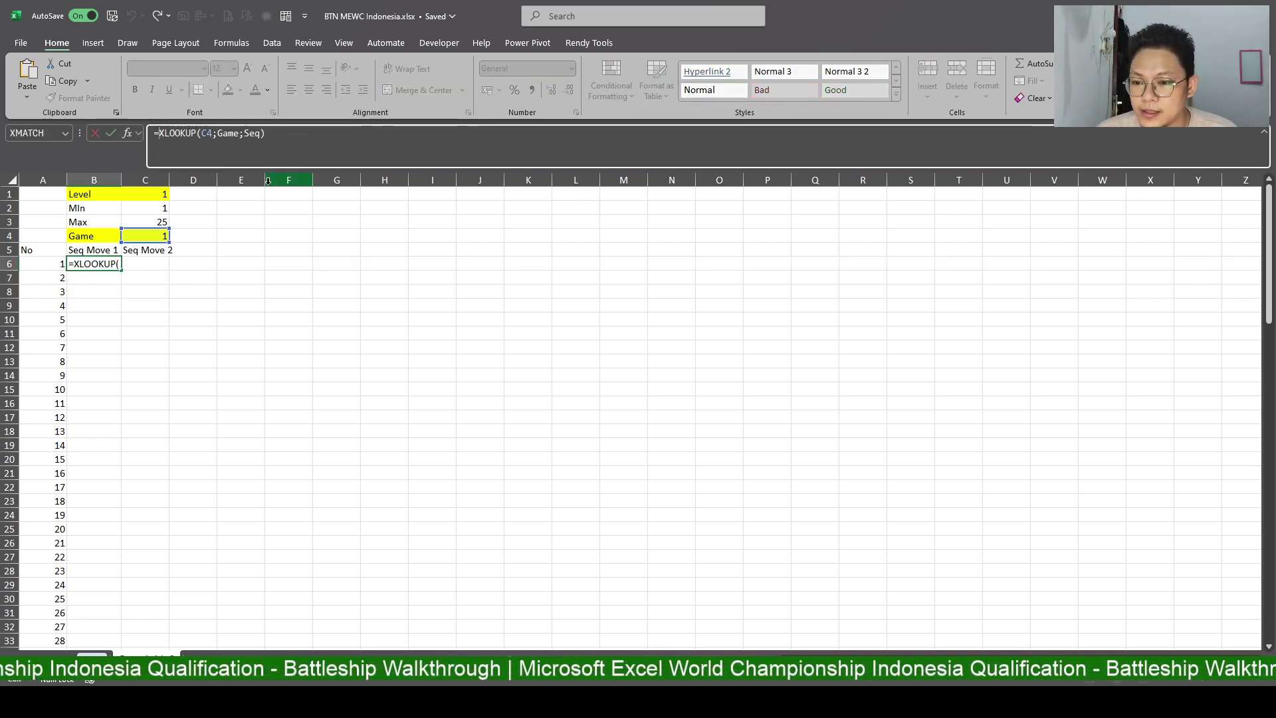
text(MID()
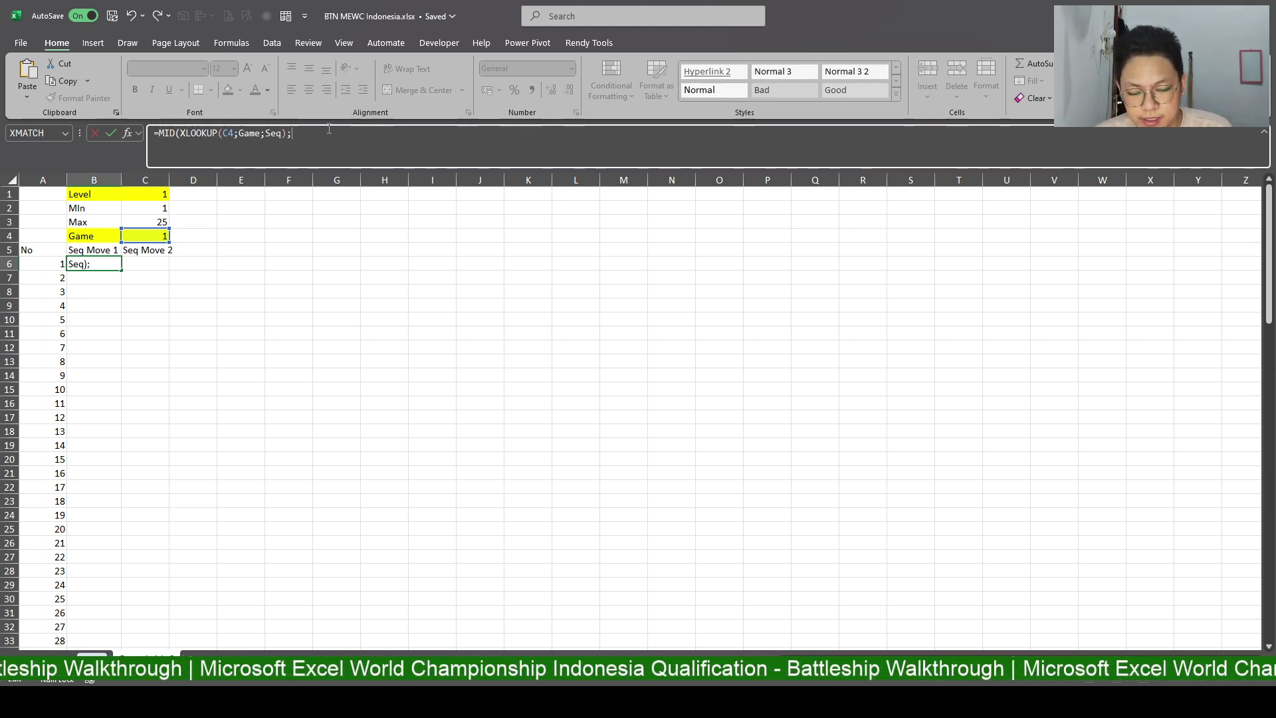
text(10)
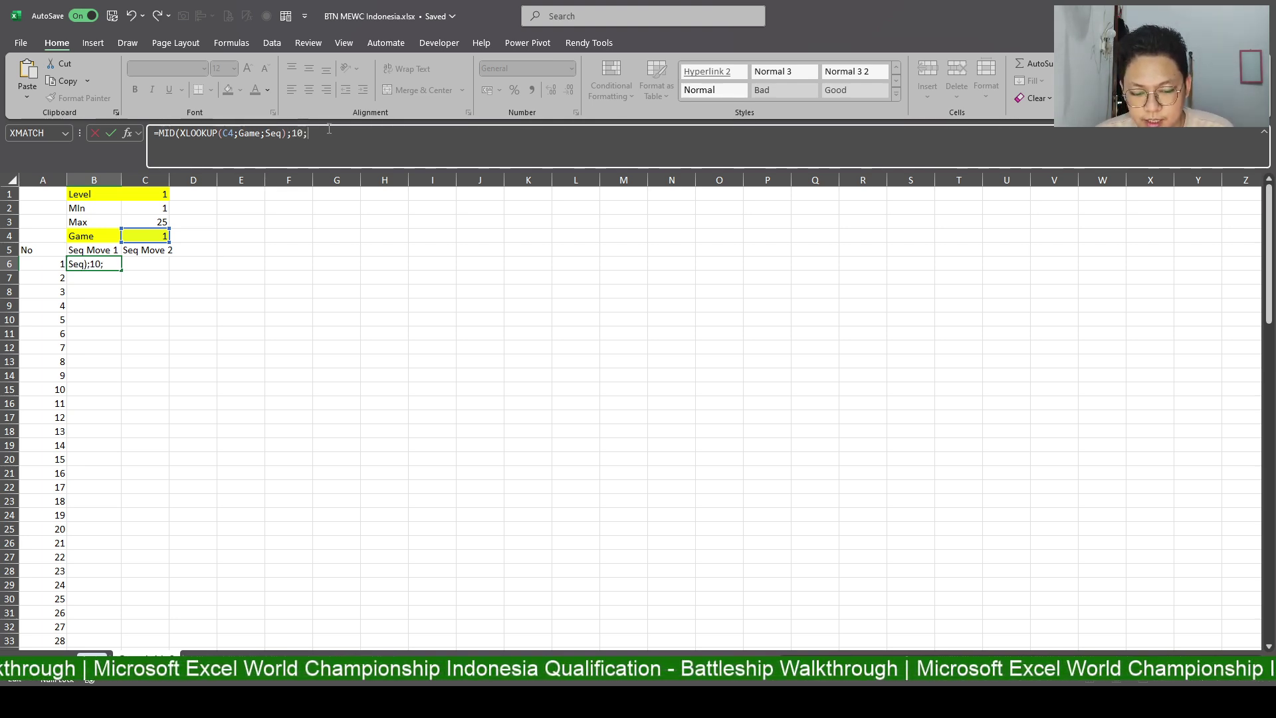
text(99999)
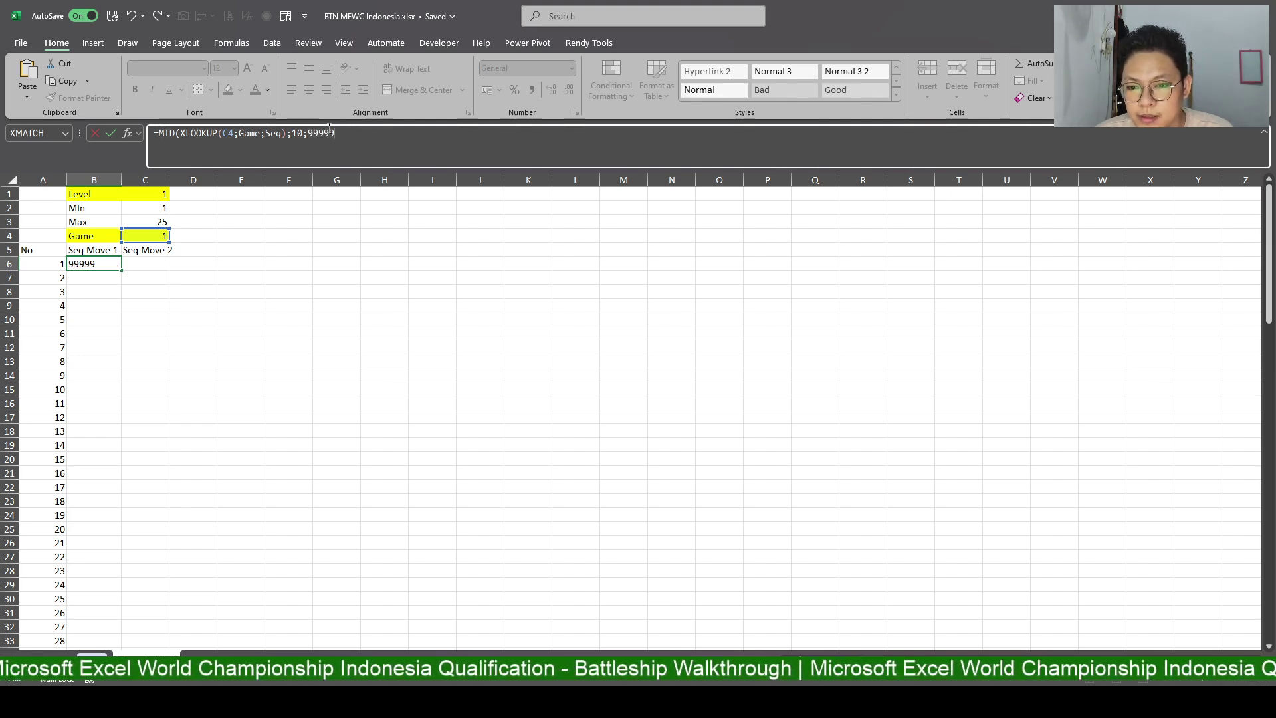
key(Return)
key(Up)
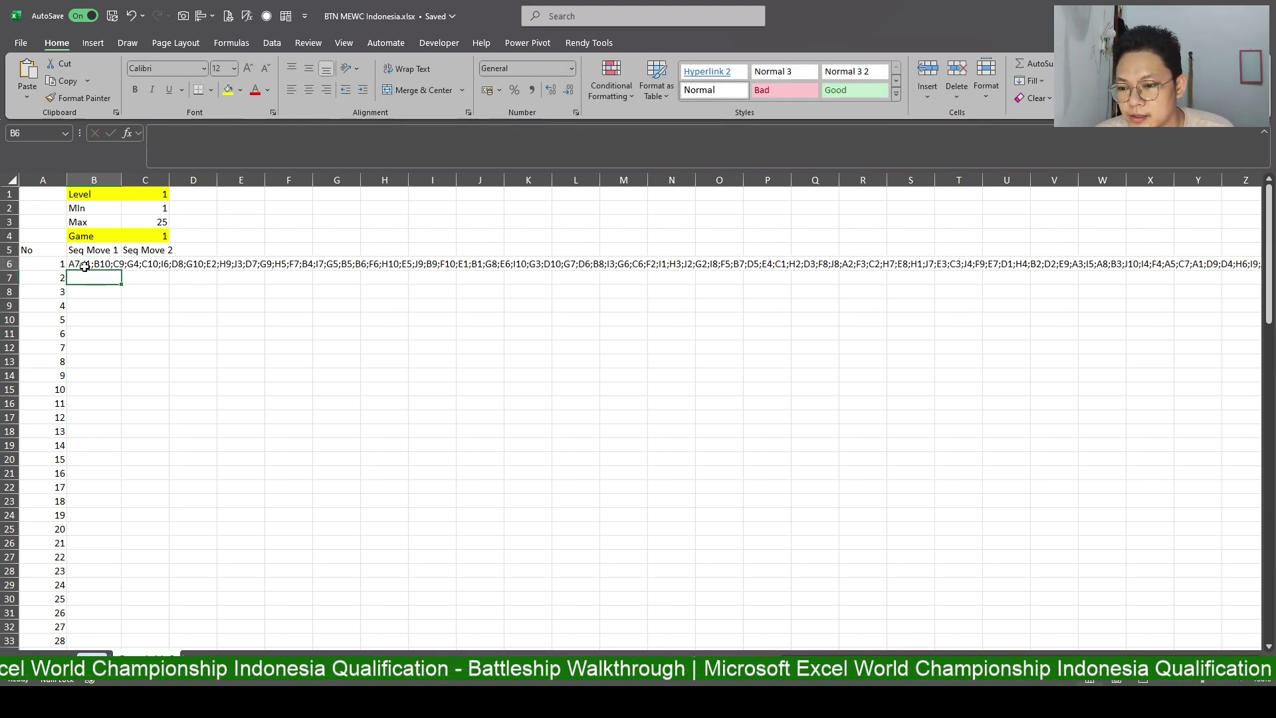
Wrap the MID formula in TEXTSPLIT with a ";" delimiter so the moves spill across row 6.
click(162, 131)
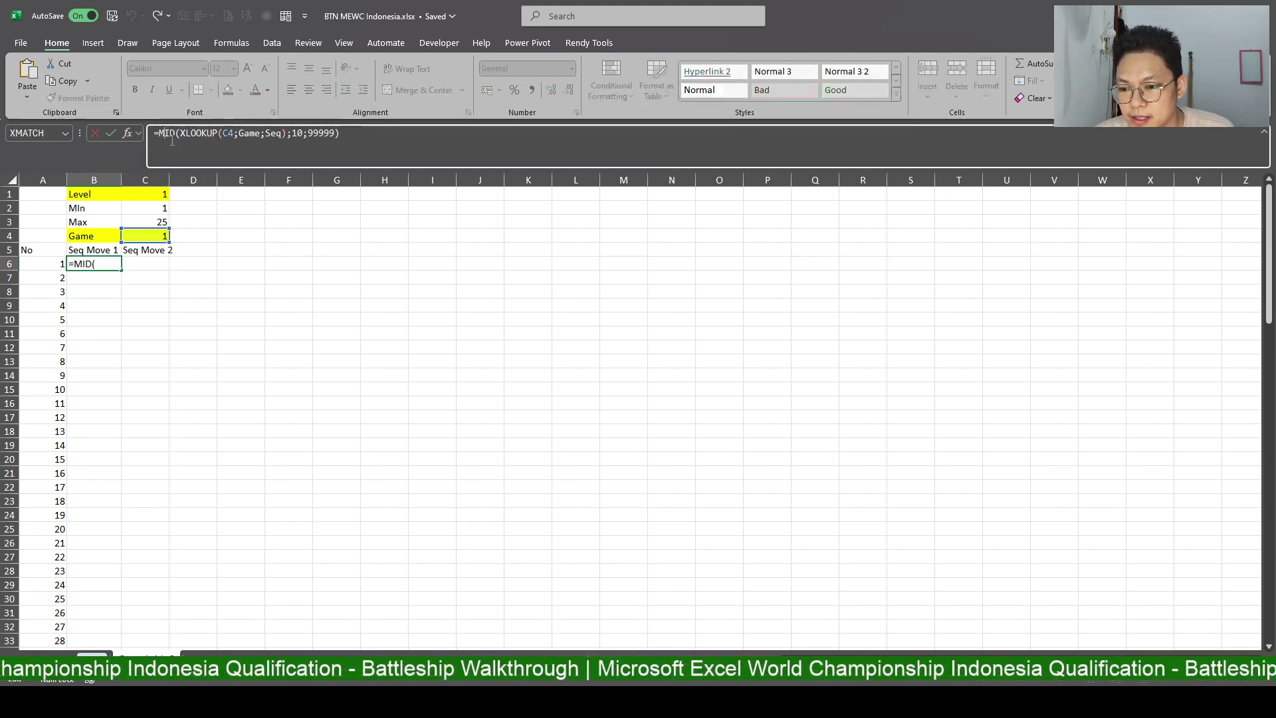
text(TEXT)
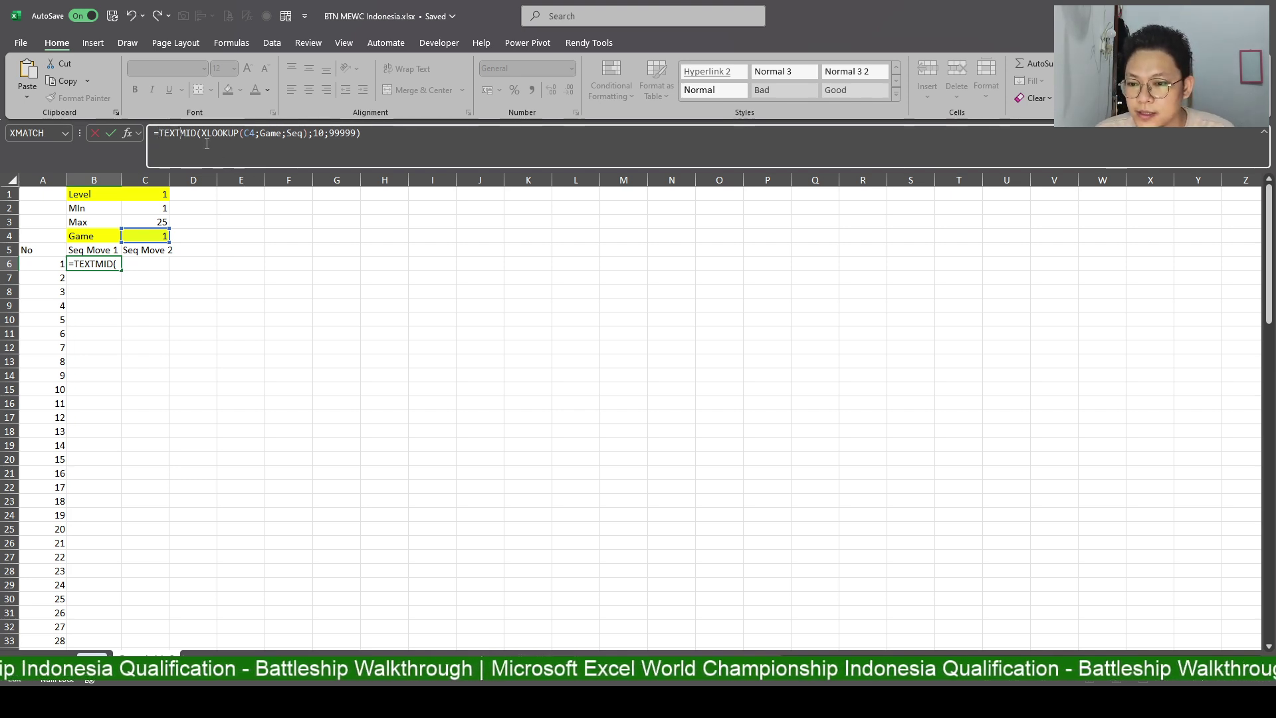
text(SPLIT()
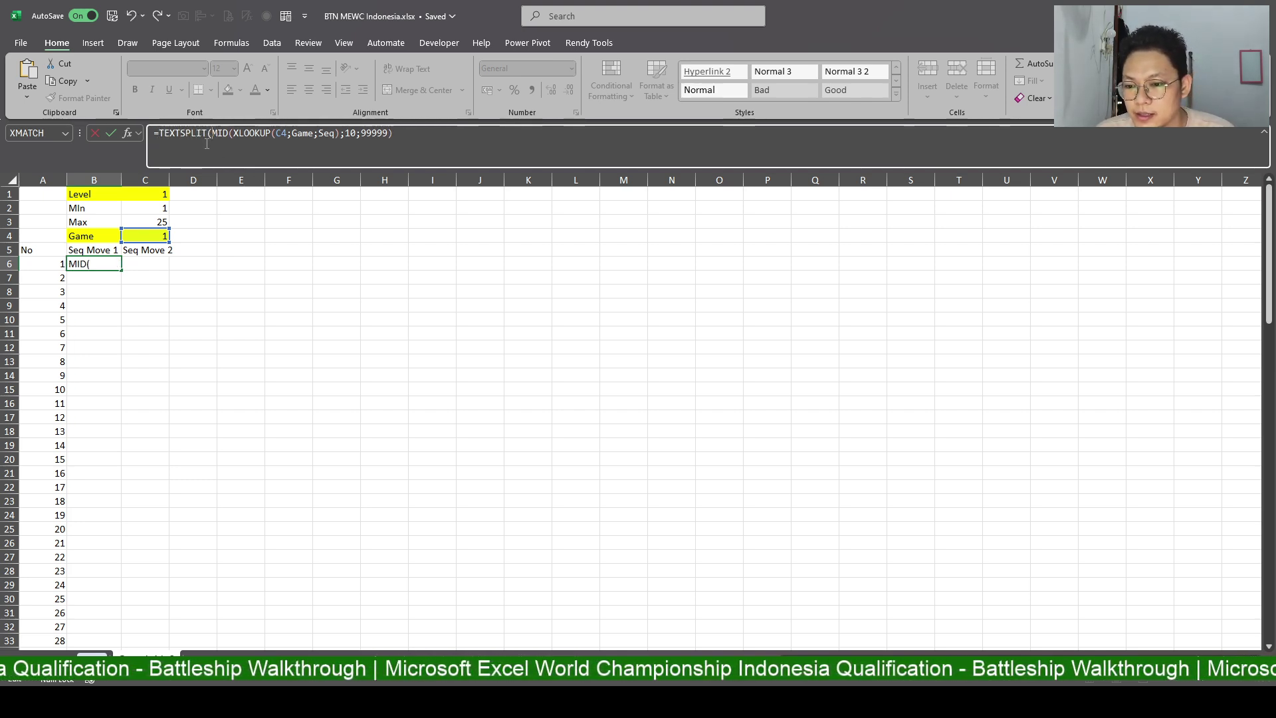
click(410, 133)
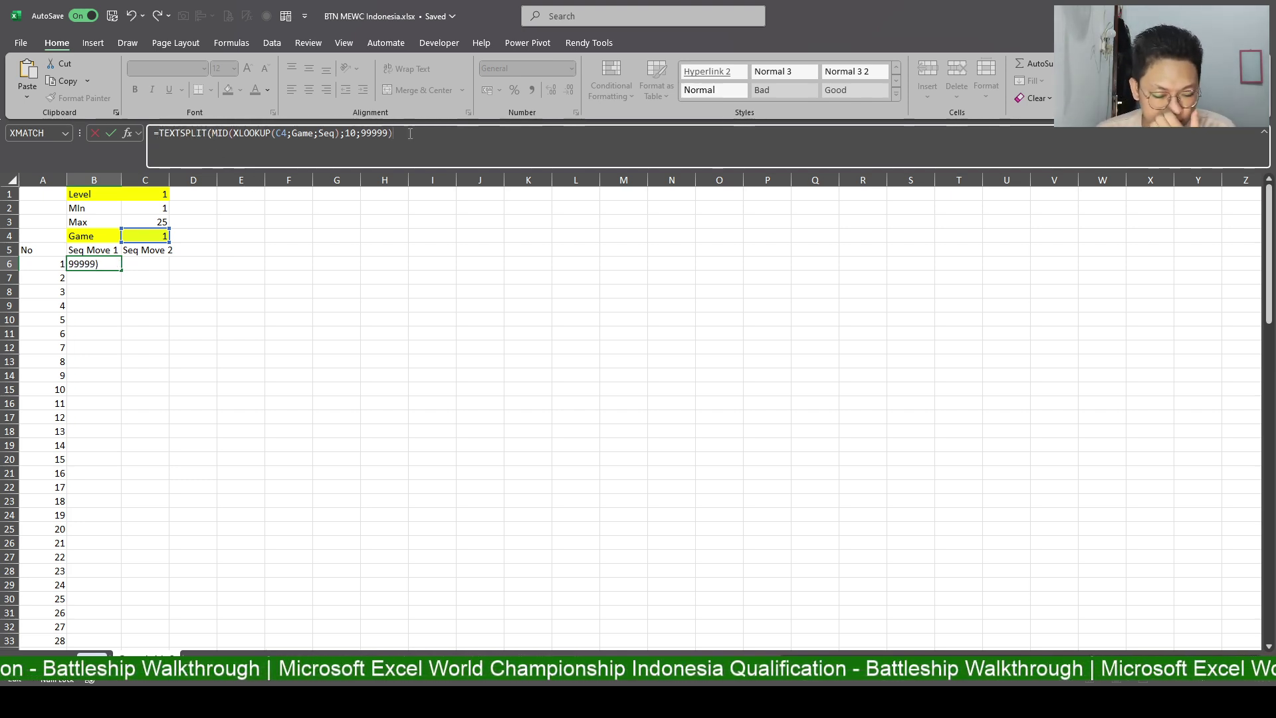
text(;";)
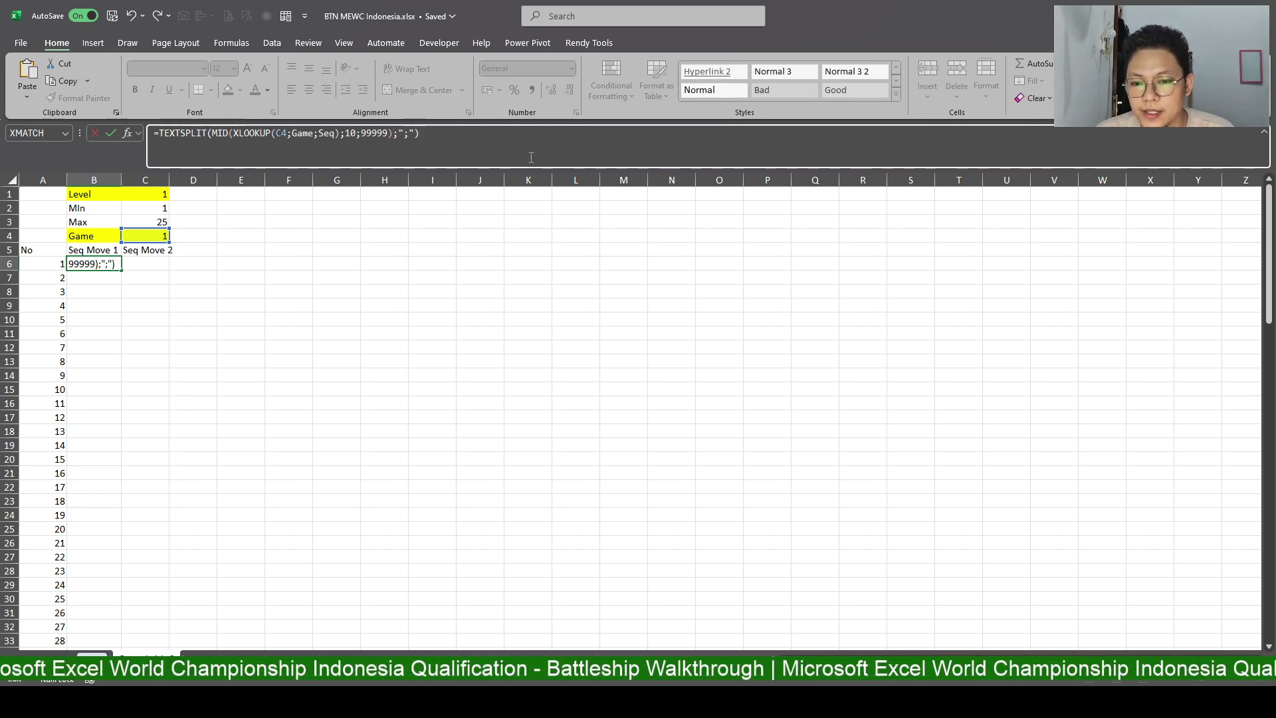
key(Return)
click(91, 260)
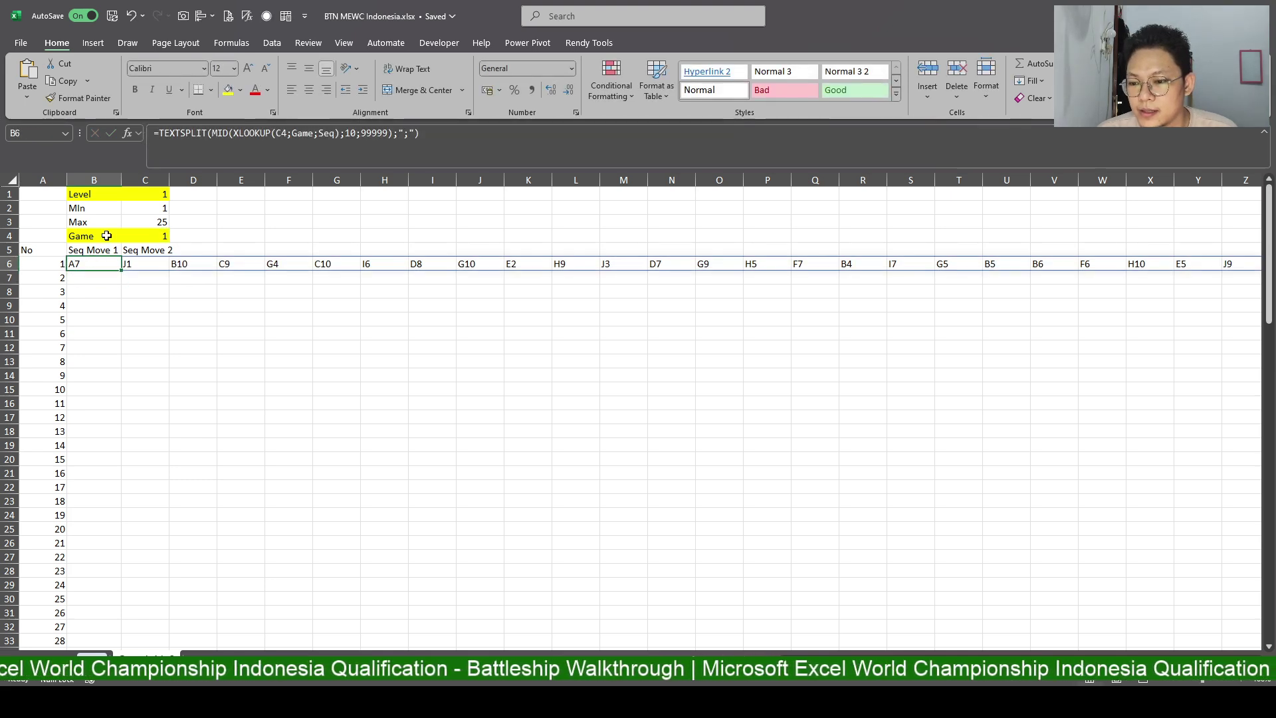
Wrap B6's TEXTSPLIT formula in TOCOL so the moves list down column B.
click(161, 126)
text(TOCOL)
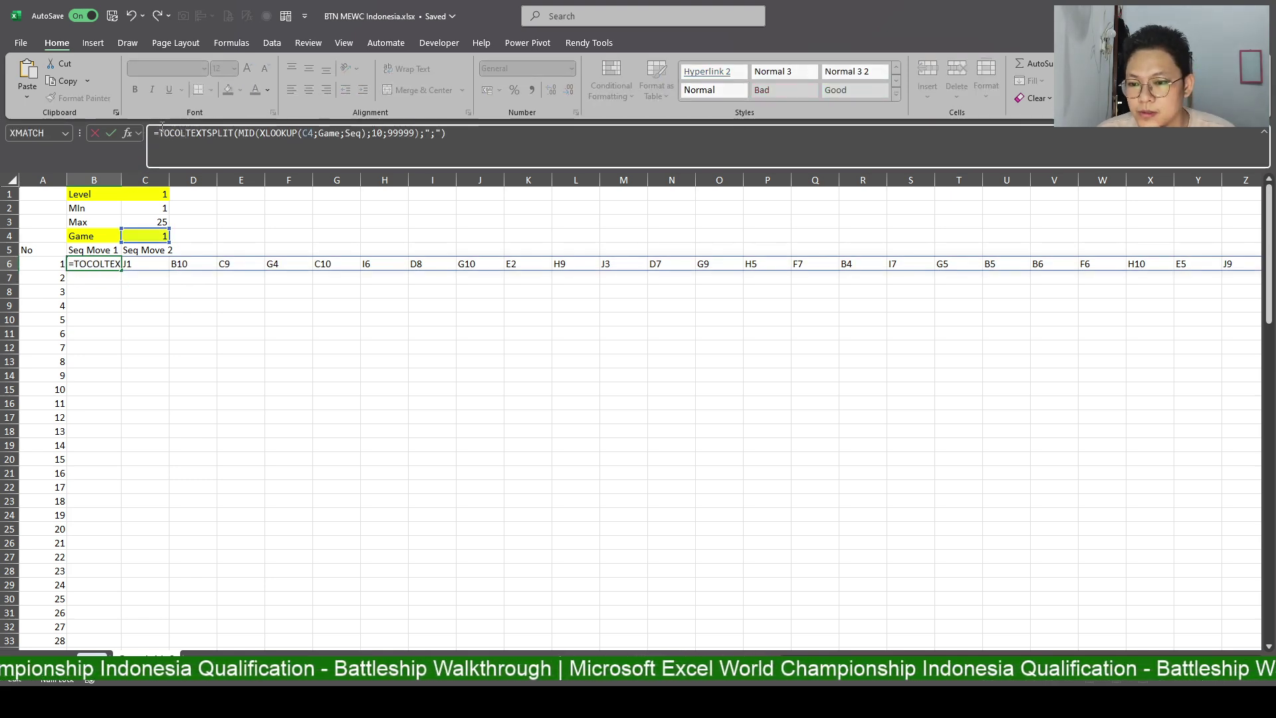
text(()
click(501, 136)
text())
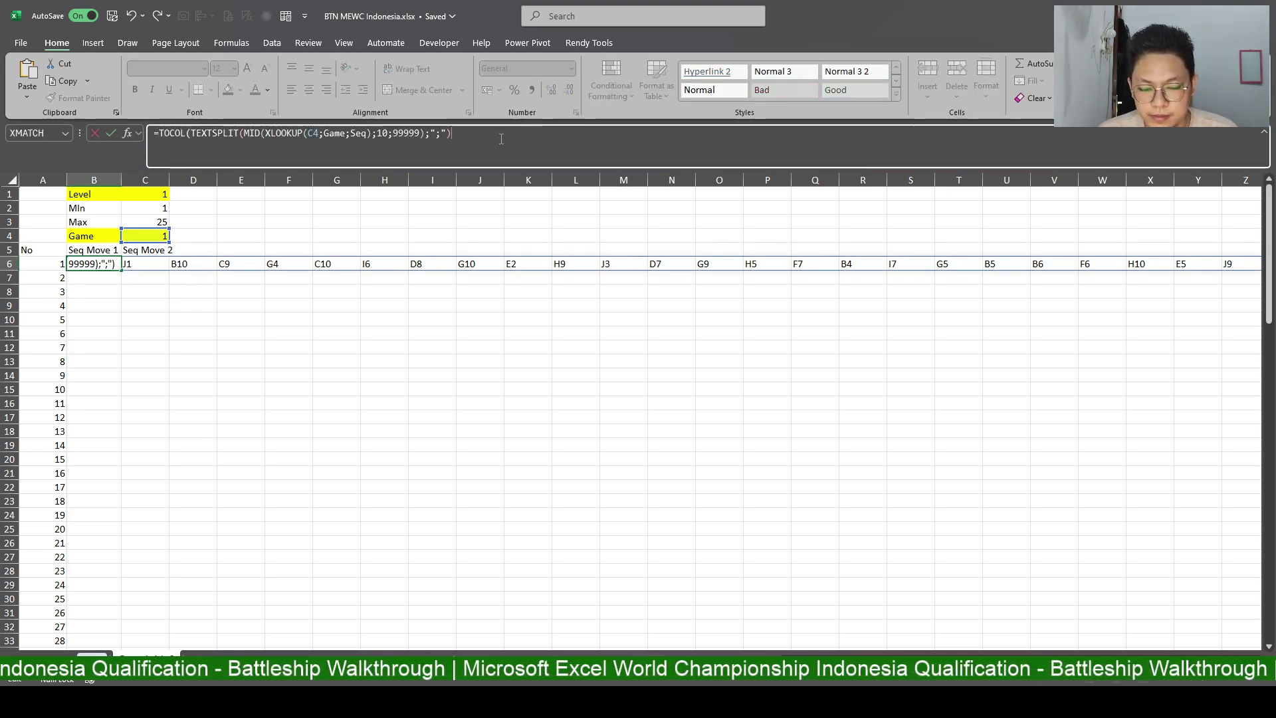
key(Return)
click(114, 264)
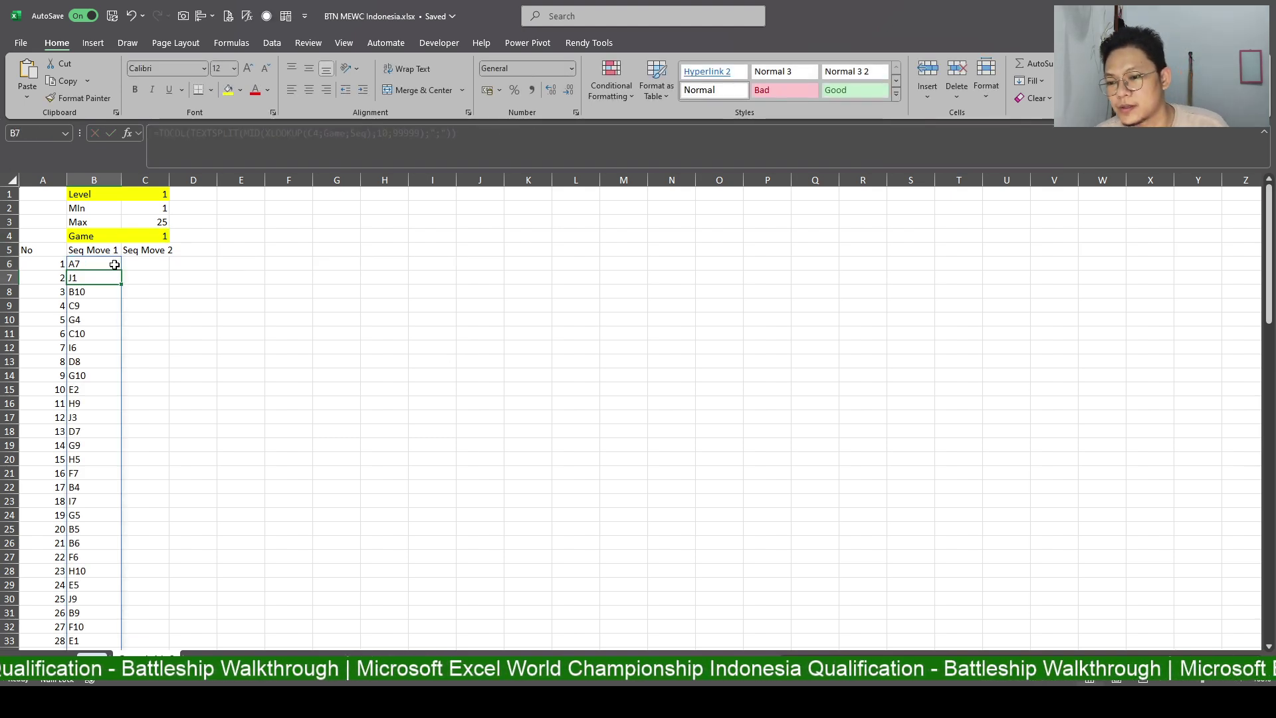
double_click(114, 265)
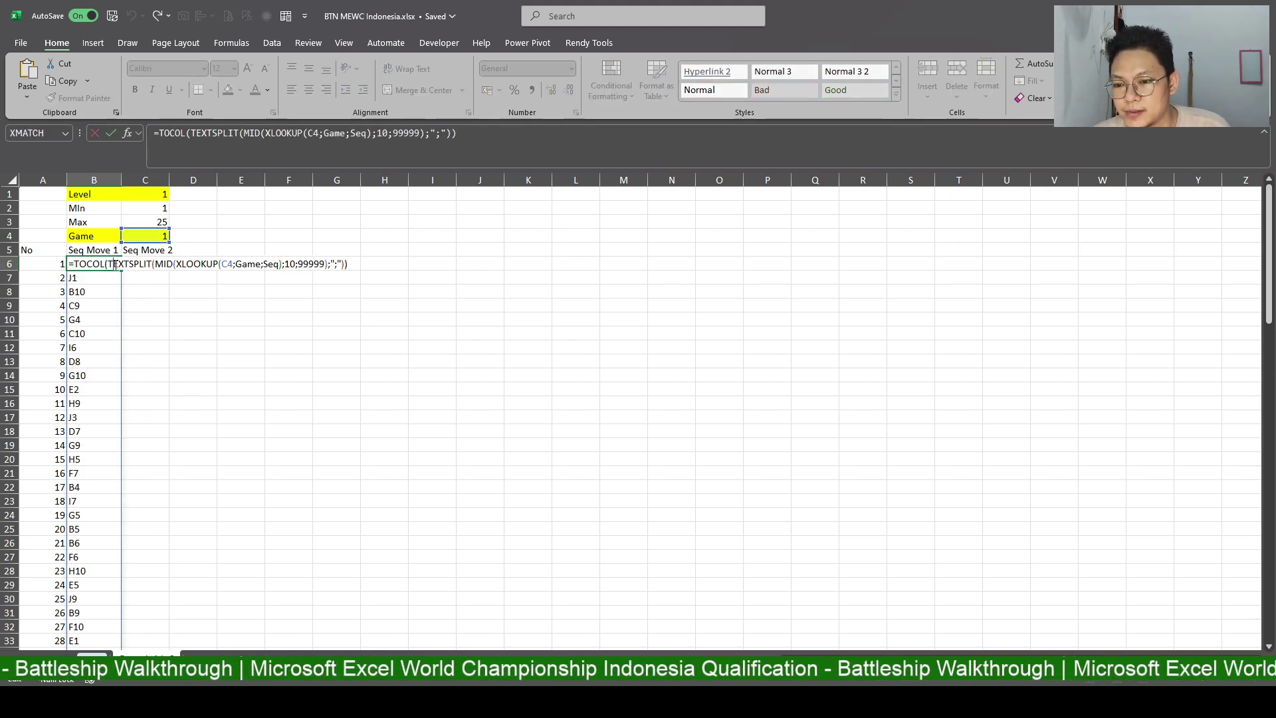
key(Escape)
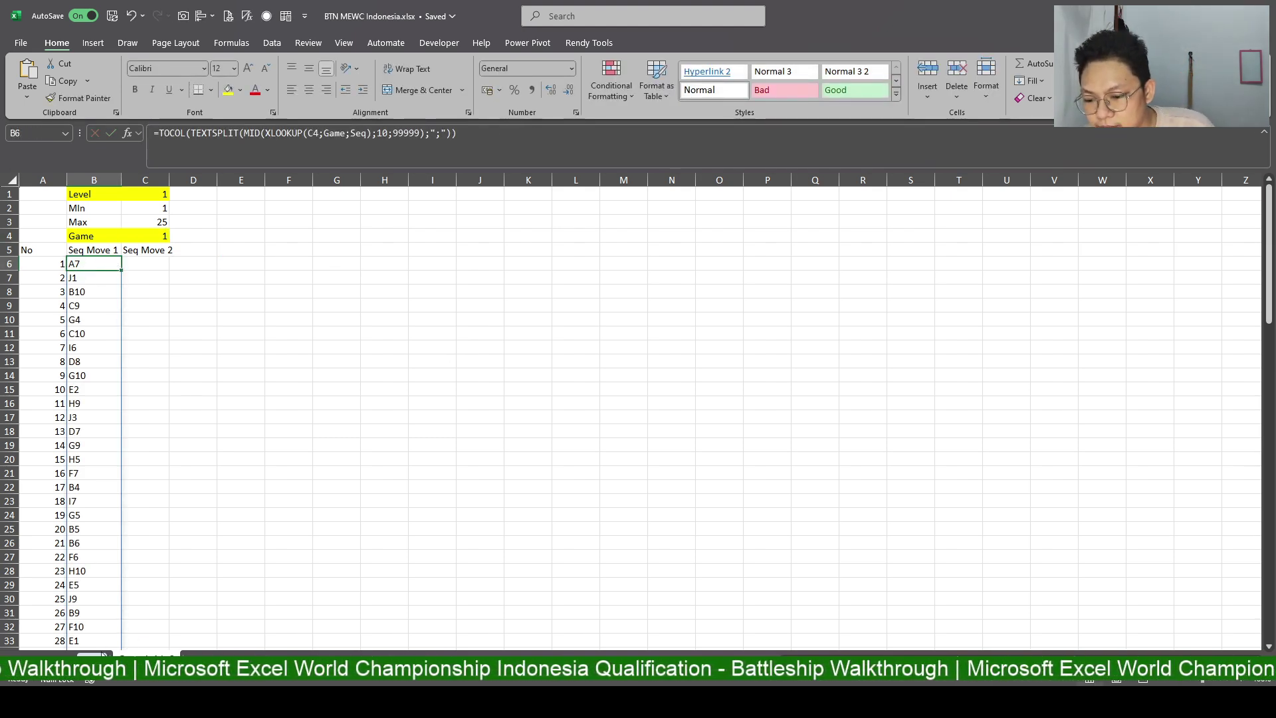
Check game 1's Player1 move sequence on the Battleship sheet against the result.
key(ctrl+Page_Up)
key(Home)
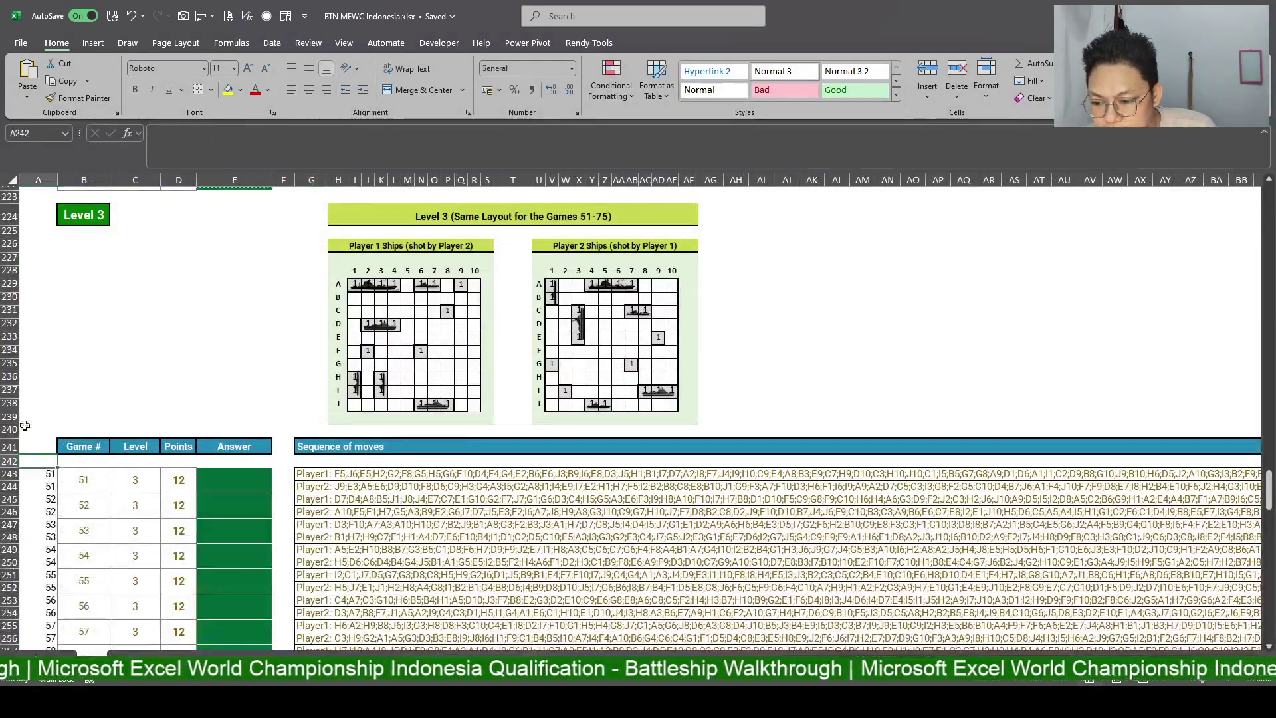
key(ctrl+Up)
key(ctrl+Up)
key(ctrl+Up)
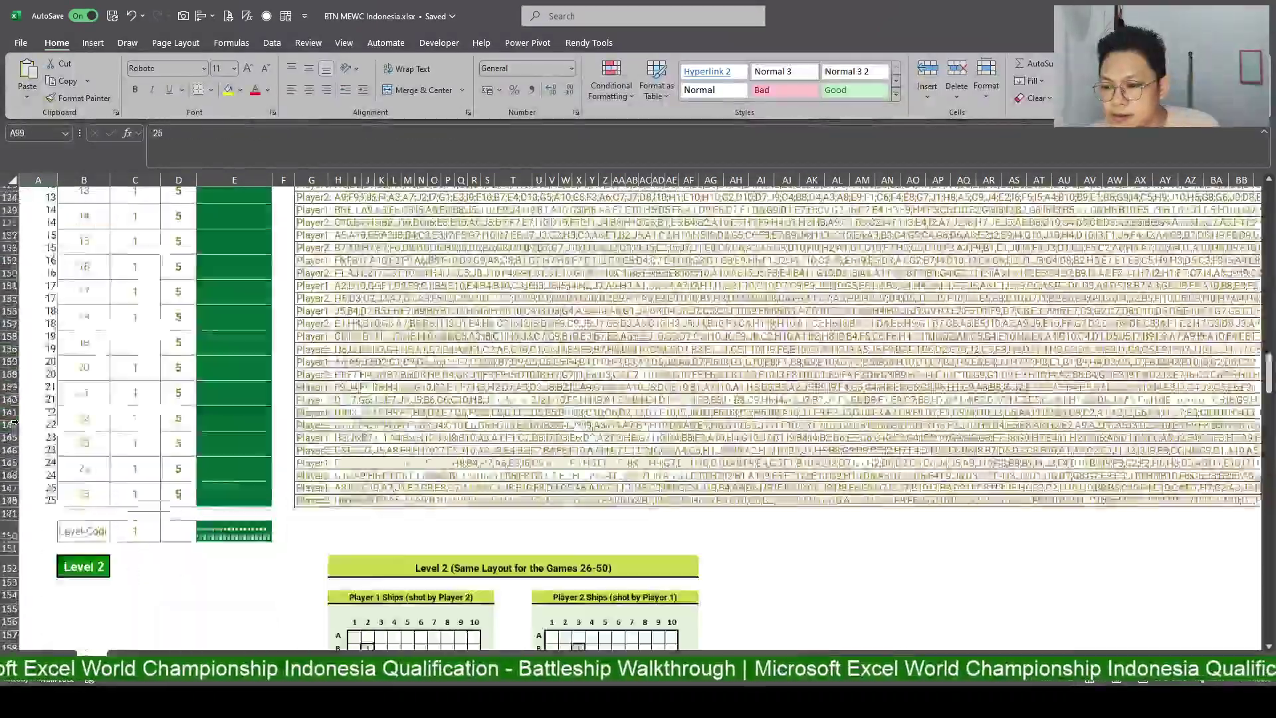
scroll(85, 351, up, 4)
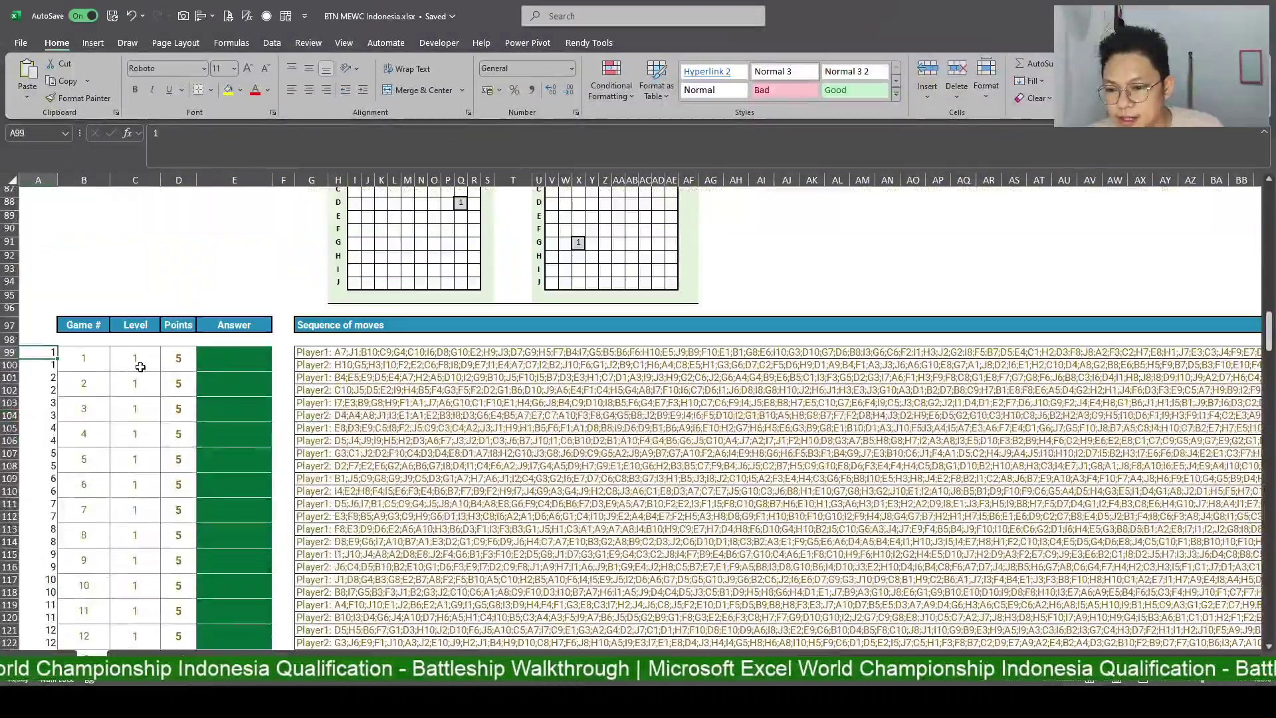
click(329, 351)
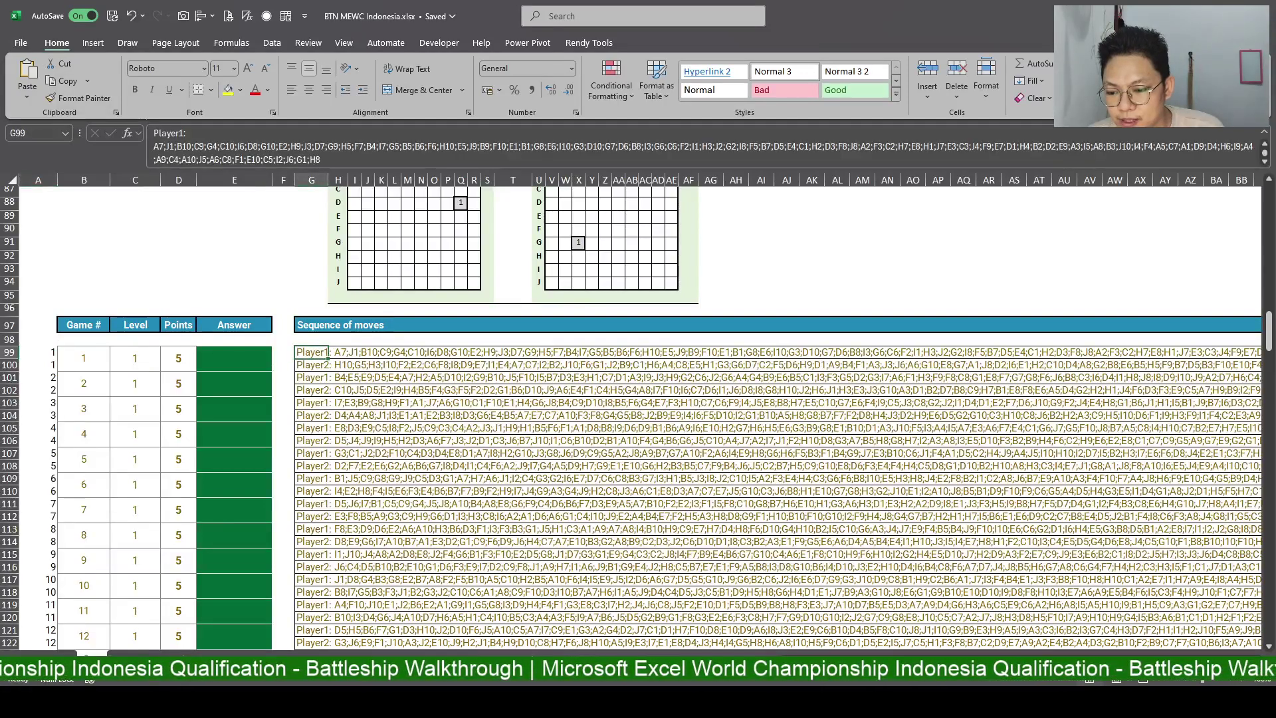
key(ctrl+Page_Down)
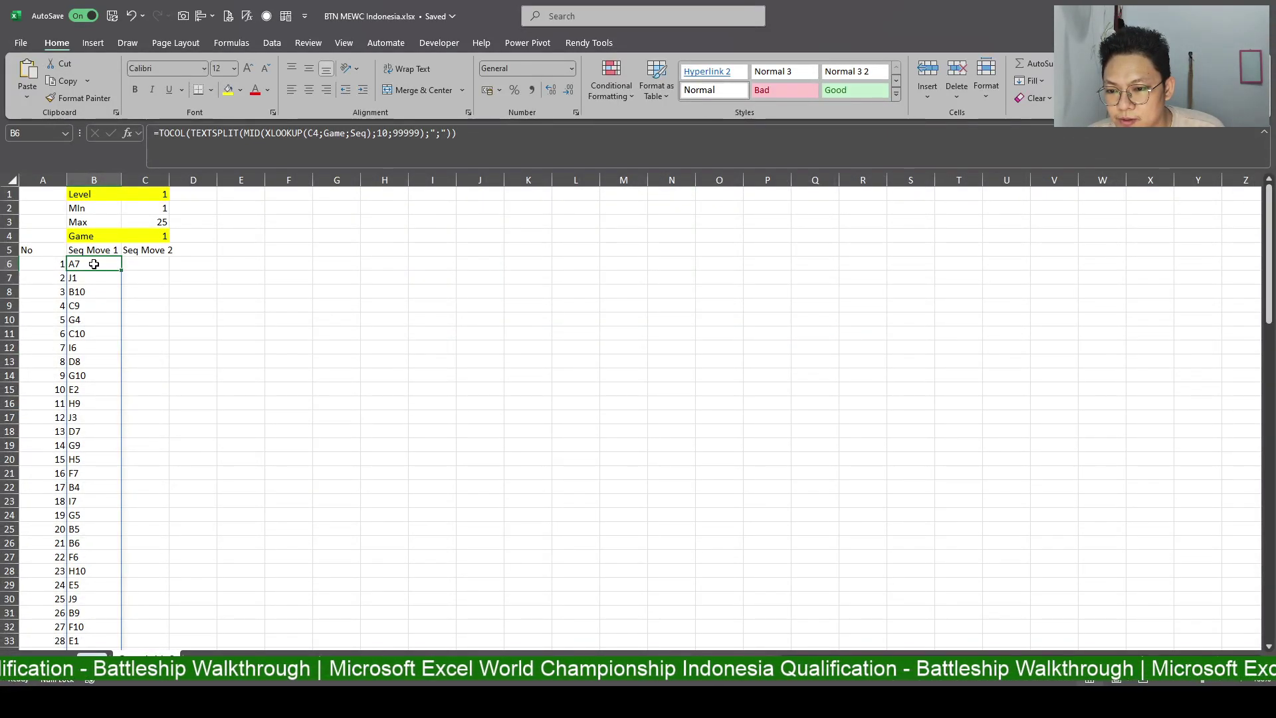
Copy B6's TOCOL formula for reuse in C6.
double_click(131, 268)
key(ctrl+c)
key(Escape)
click(152, 267)
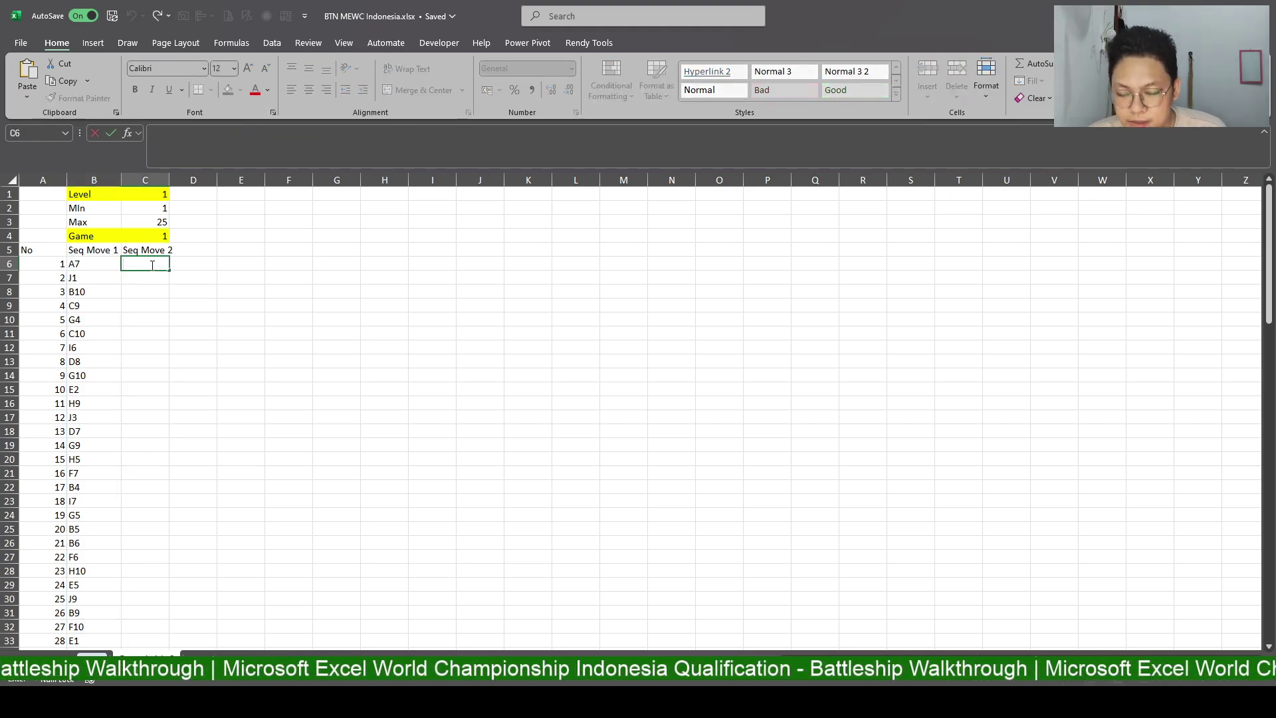
Paste the formula into C6, changing the lookup to XLOOKUP(C4;Game;Seq;;;-1) so Player 2's moves spill down.
key(F2)
key(ctrl+v)
click(396, 134)
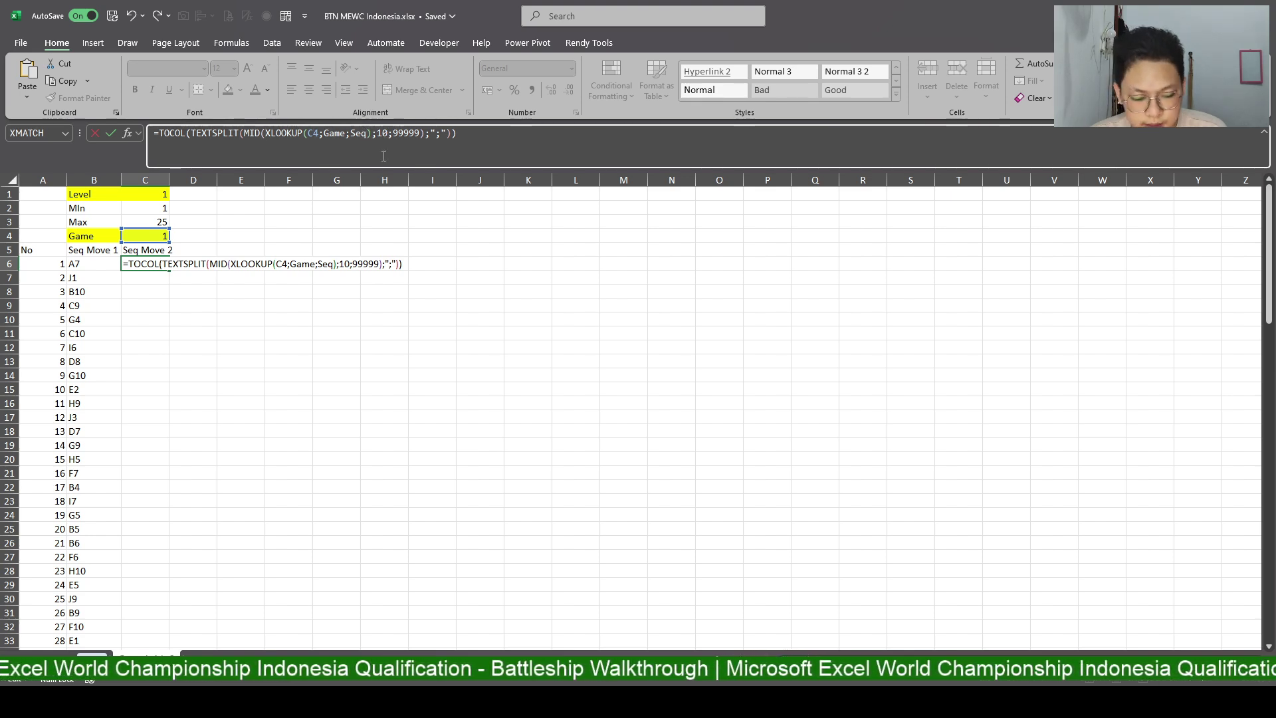
text(;;;)
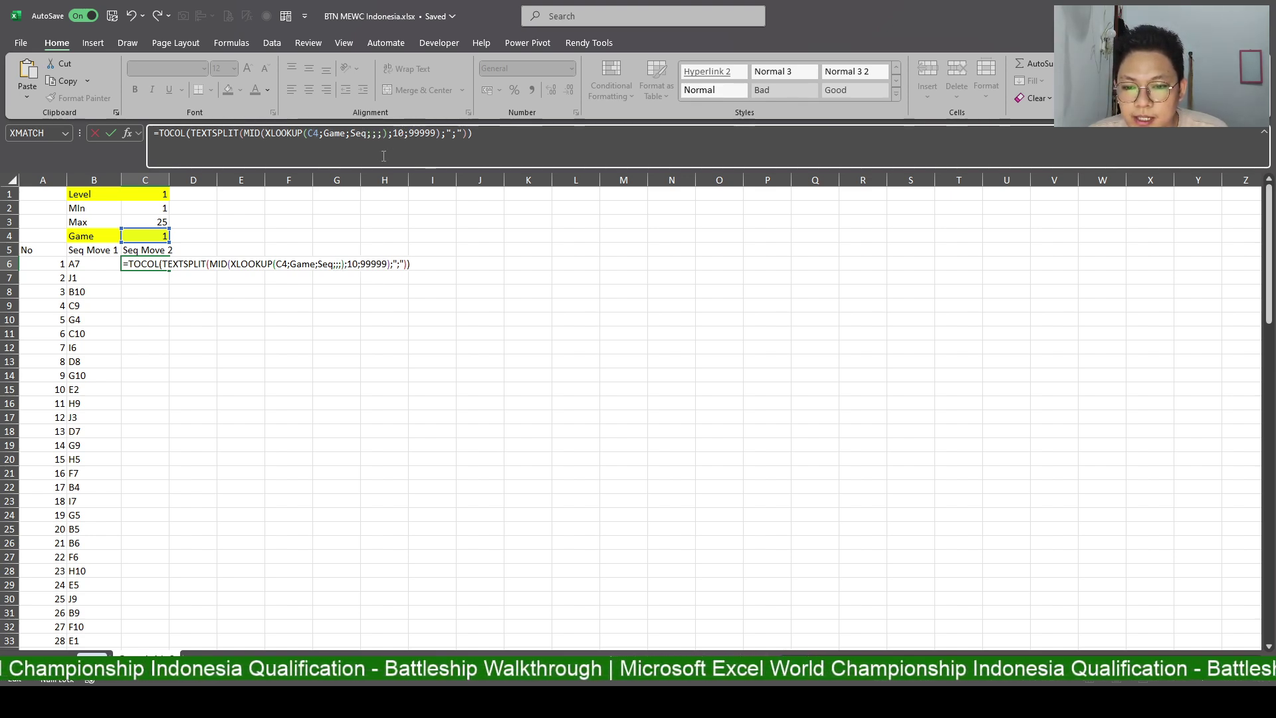
text(-1)
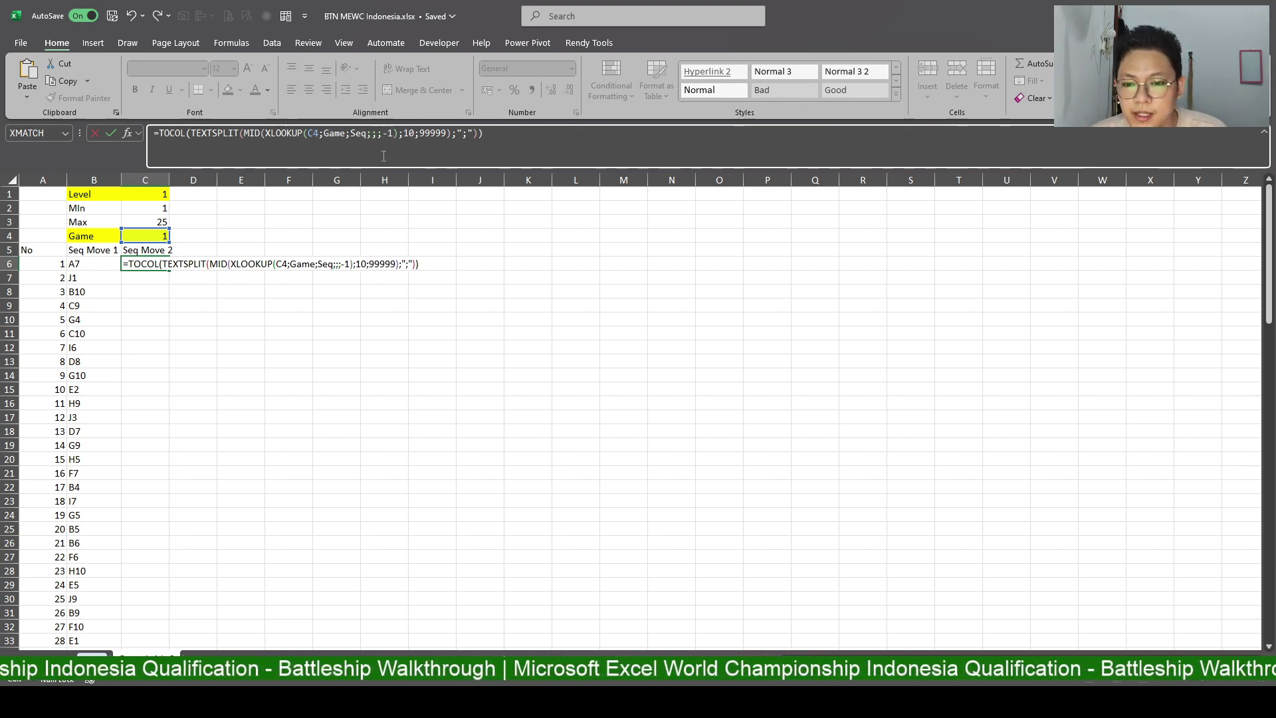
key(Return)
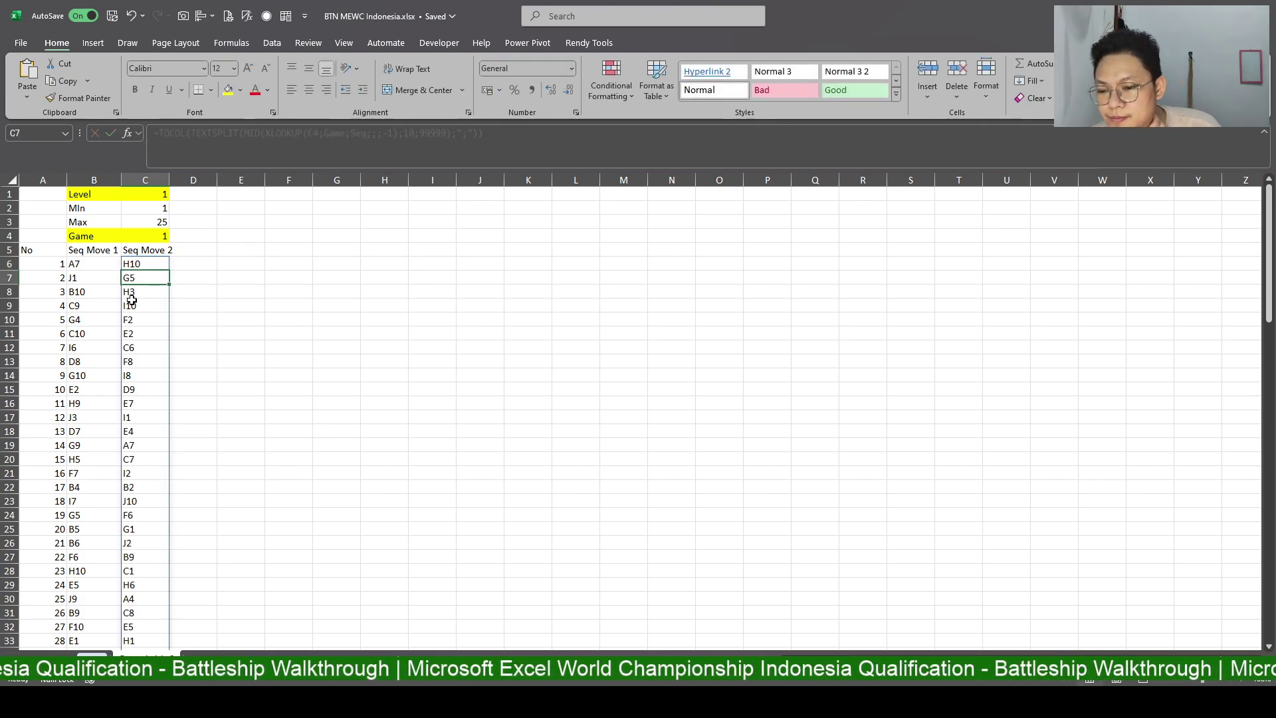
Set Game in C4 to 2 and compare both move columns against the Battleship sheet.
key(ctrl+Page_Down)
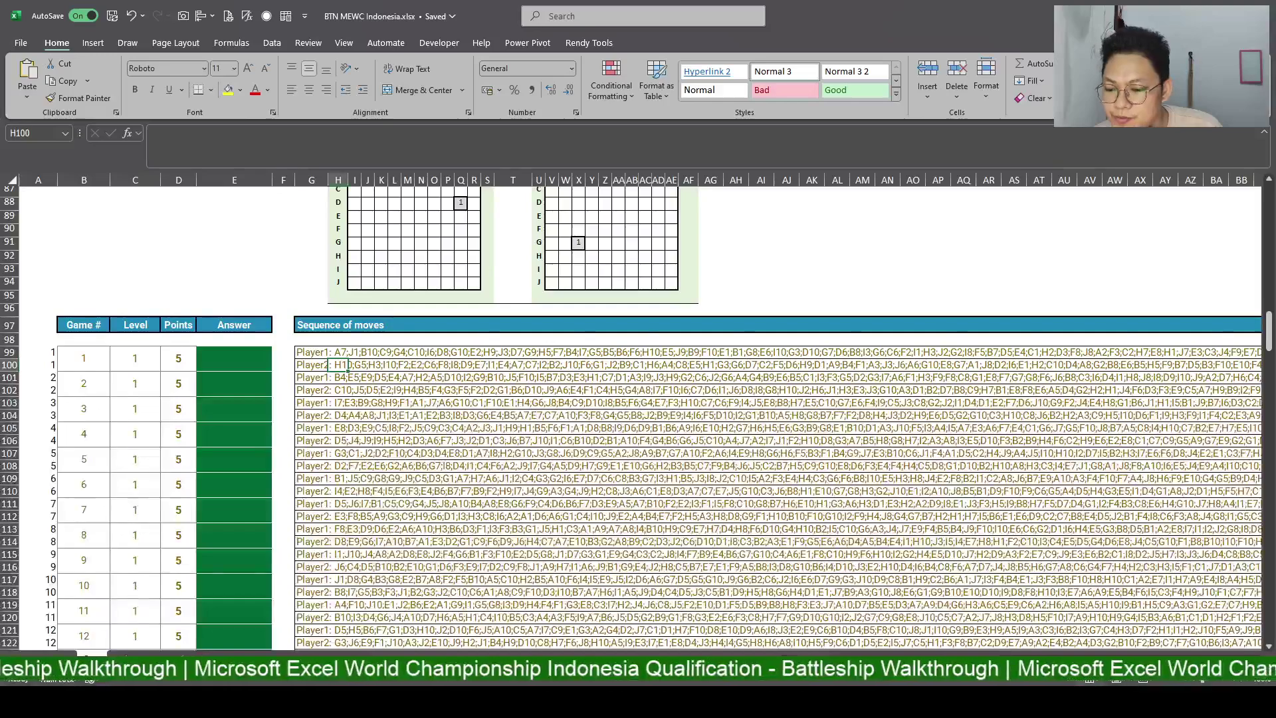
key(ctrl+Page_Up)
key(Up)
key(Up)
key(Up)
text(2)
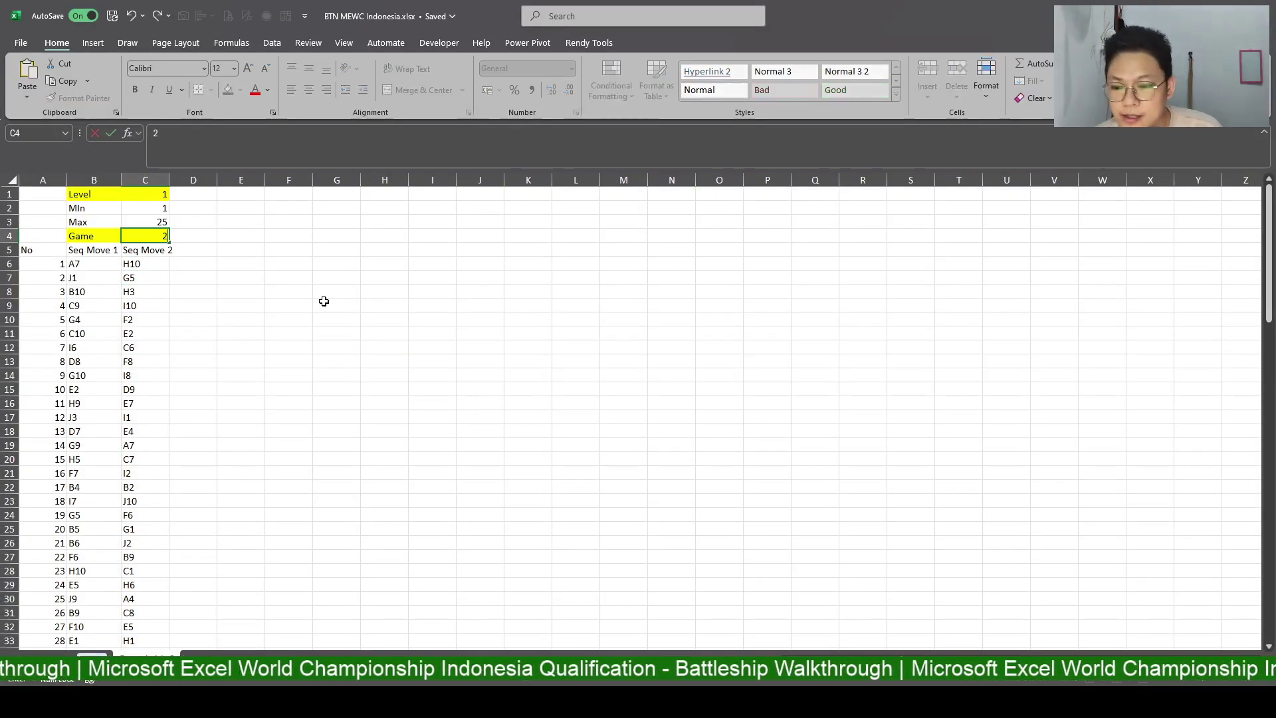
key(Return)
click(100, 276)
key(ctrl+Page_Down)
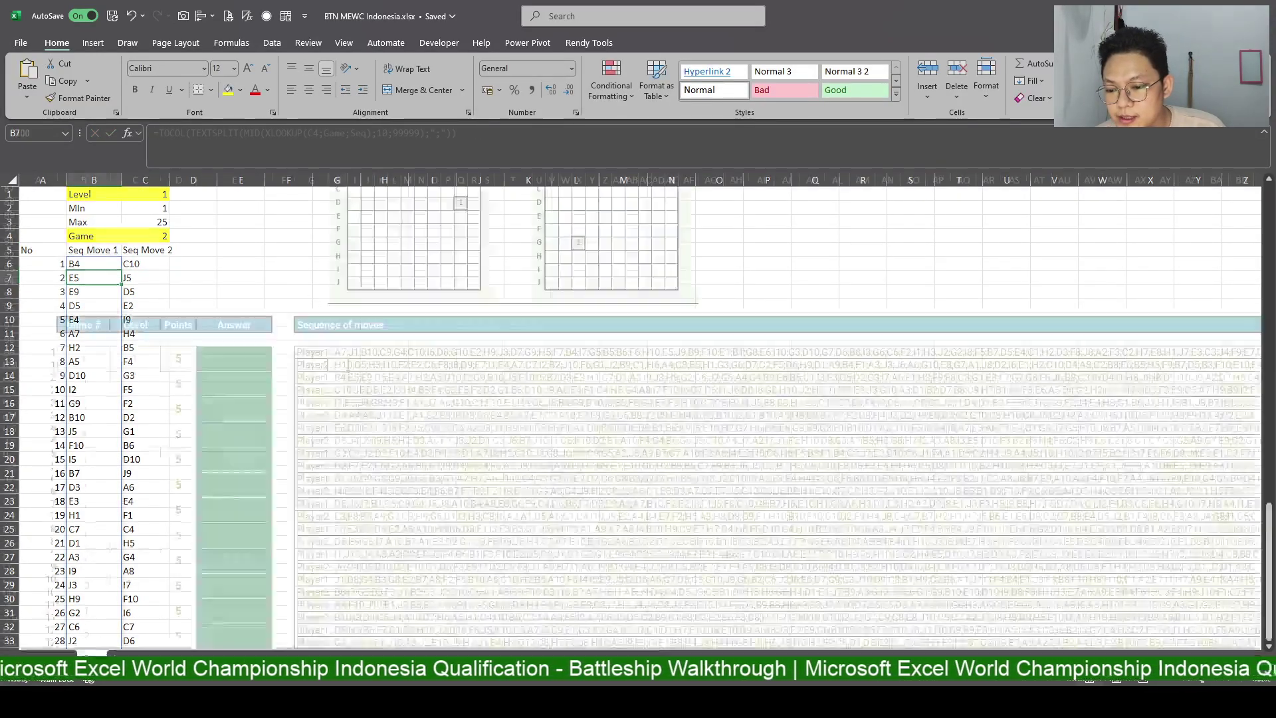
key(ctrl+Page_Up)
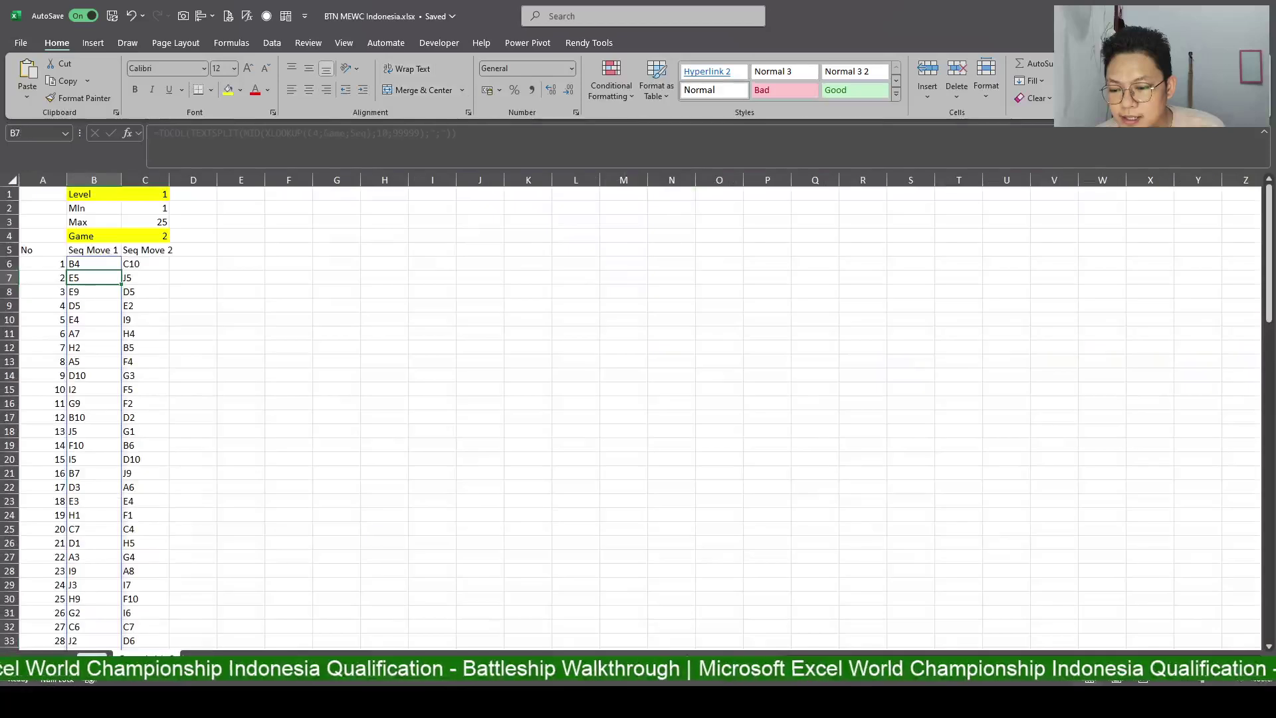
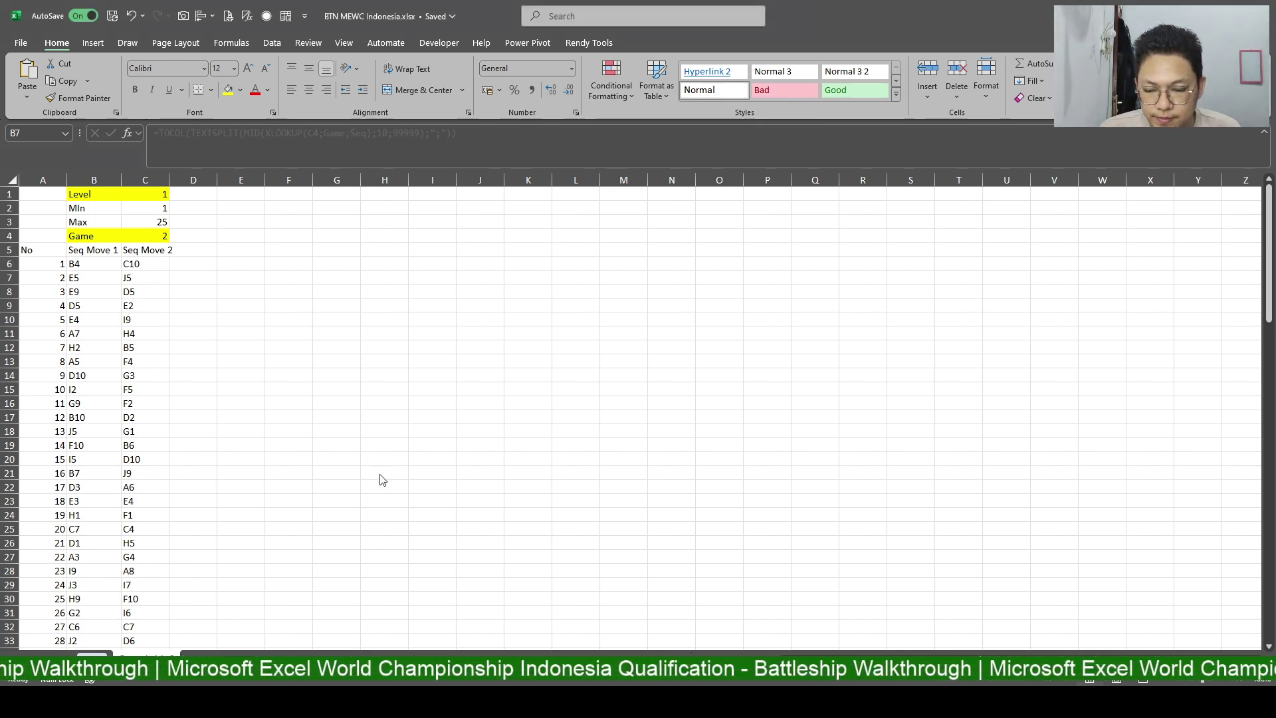
Narrow column D slightly and enter the Board 1 header in E1.
click(219, 277)
click(251, 192)
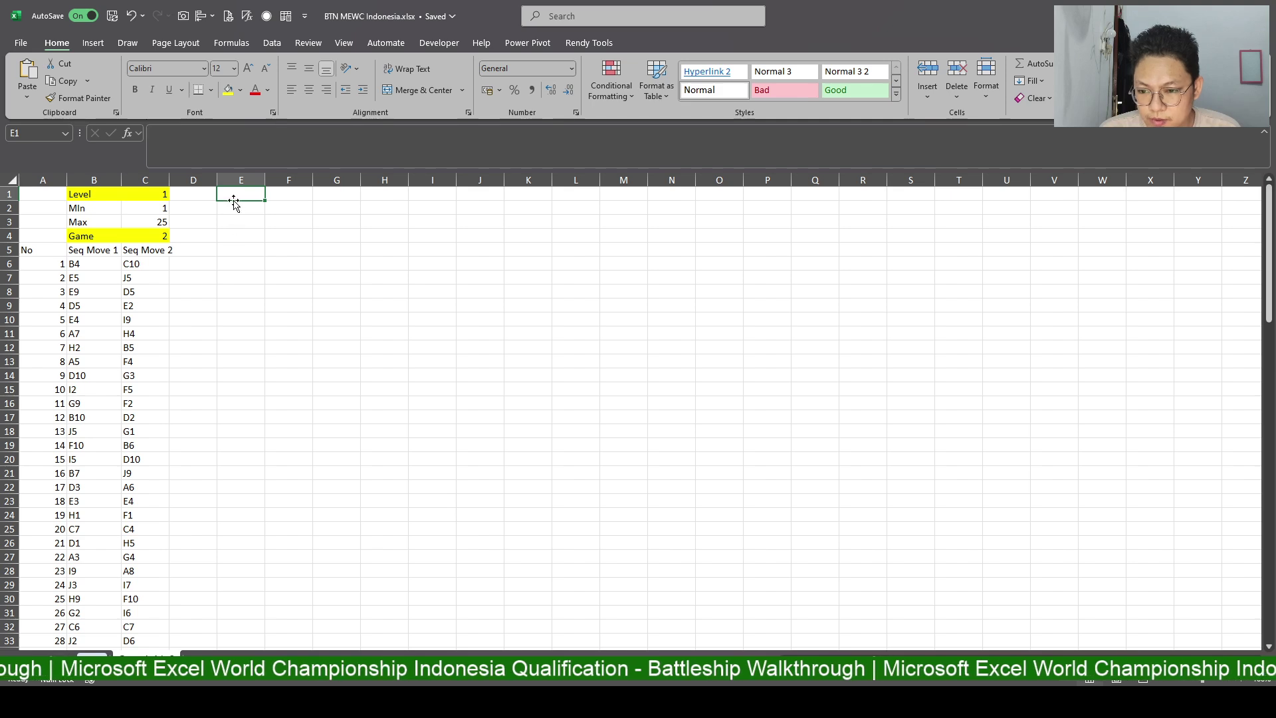
drag(218, 180, 214, 180)
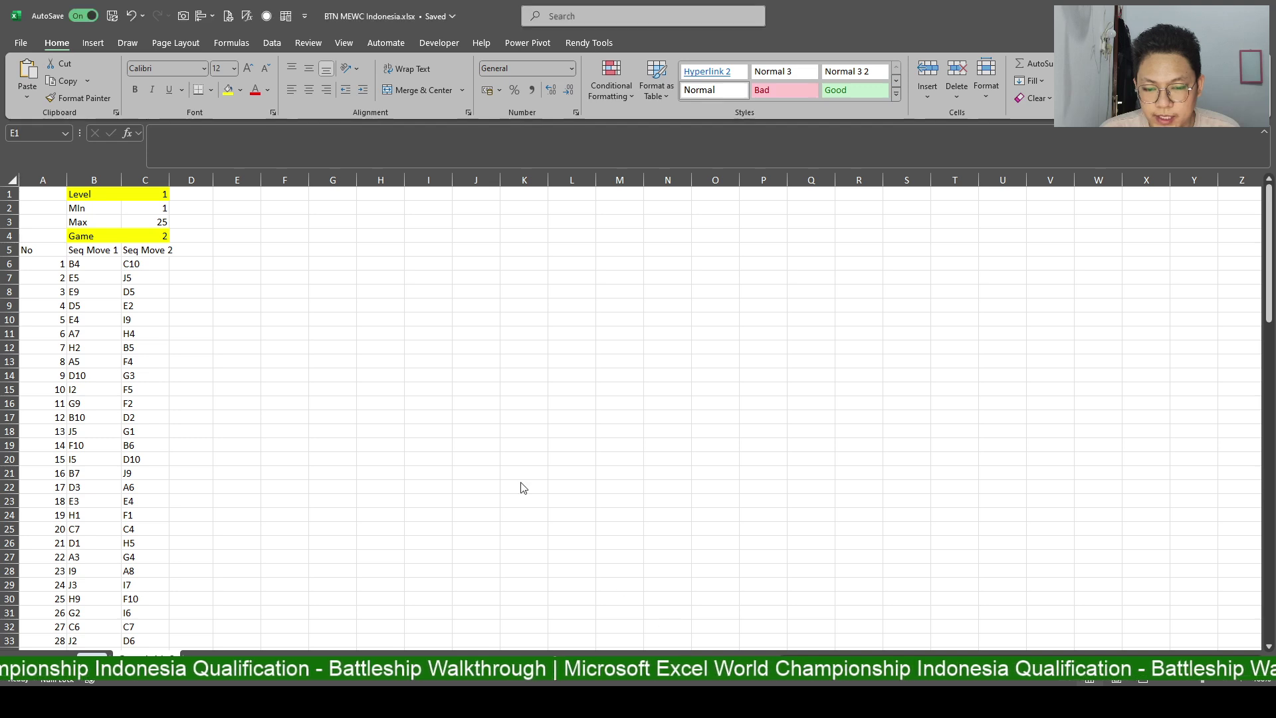
click(229, 196)
text(Board 1)
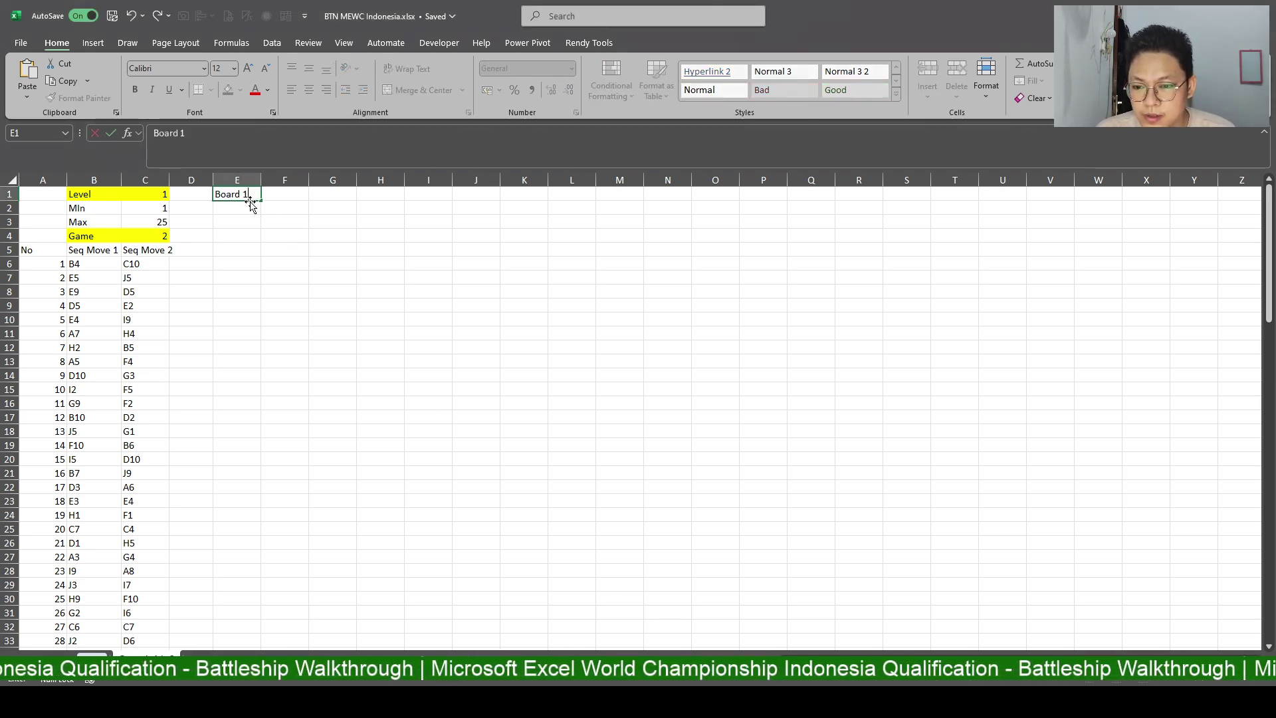
key(Tab)
Add Seq Hit in F1, Board 2 in H1 and Seq Hit in I1.
text(q)
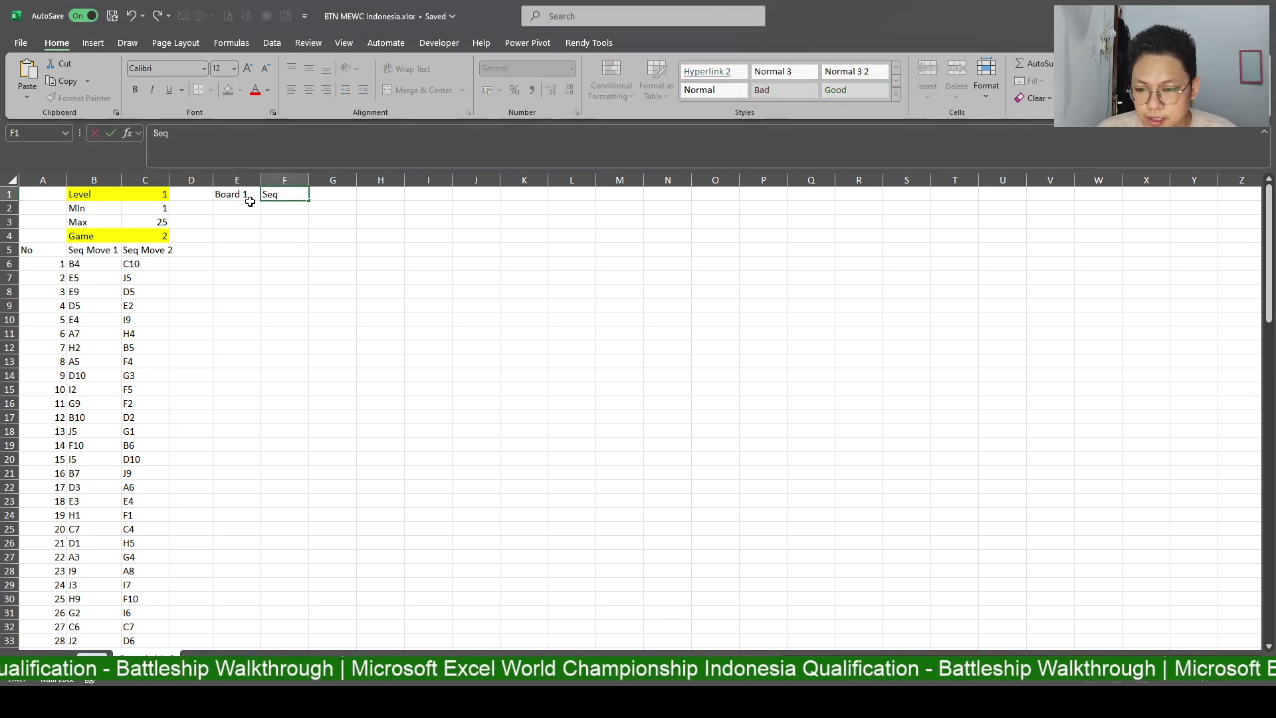
key(BackSpace)
key(BackSpace)
key(BackSpace)
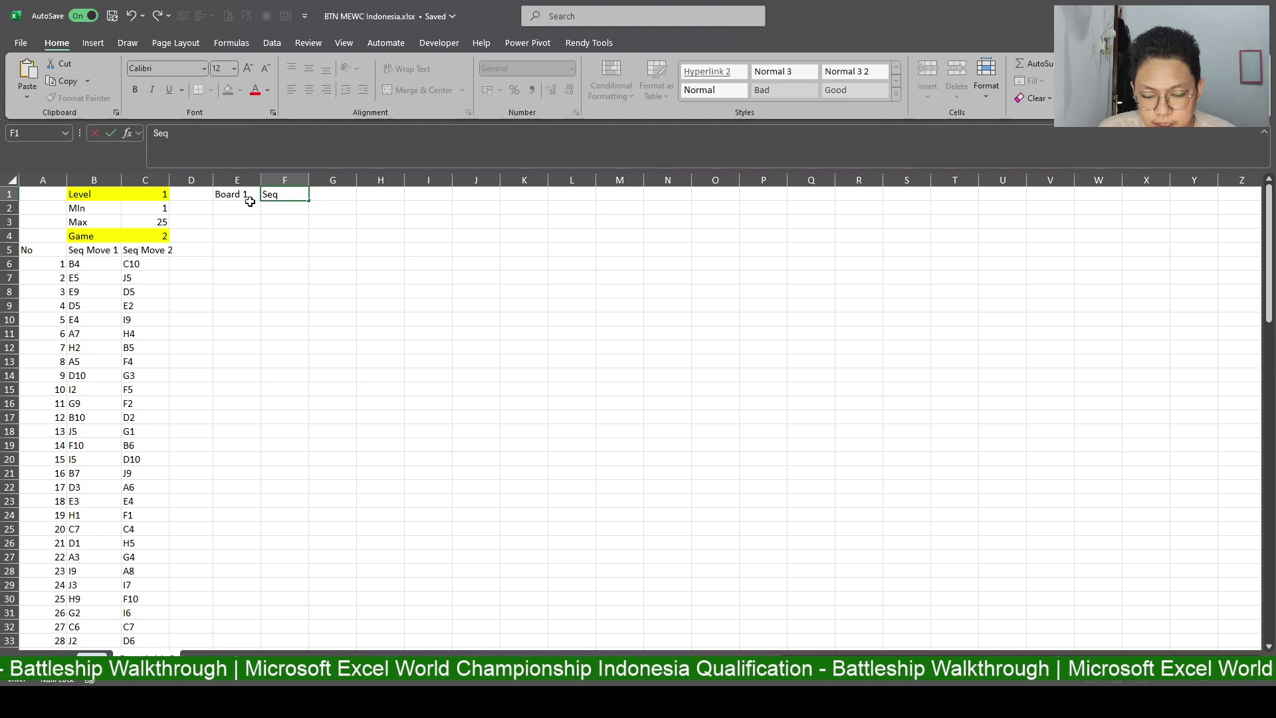
key(Tab)
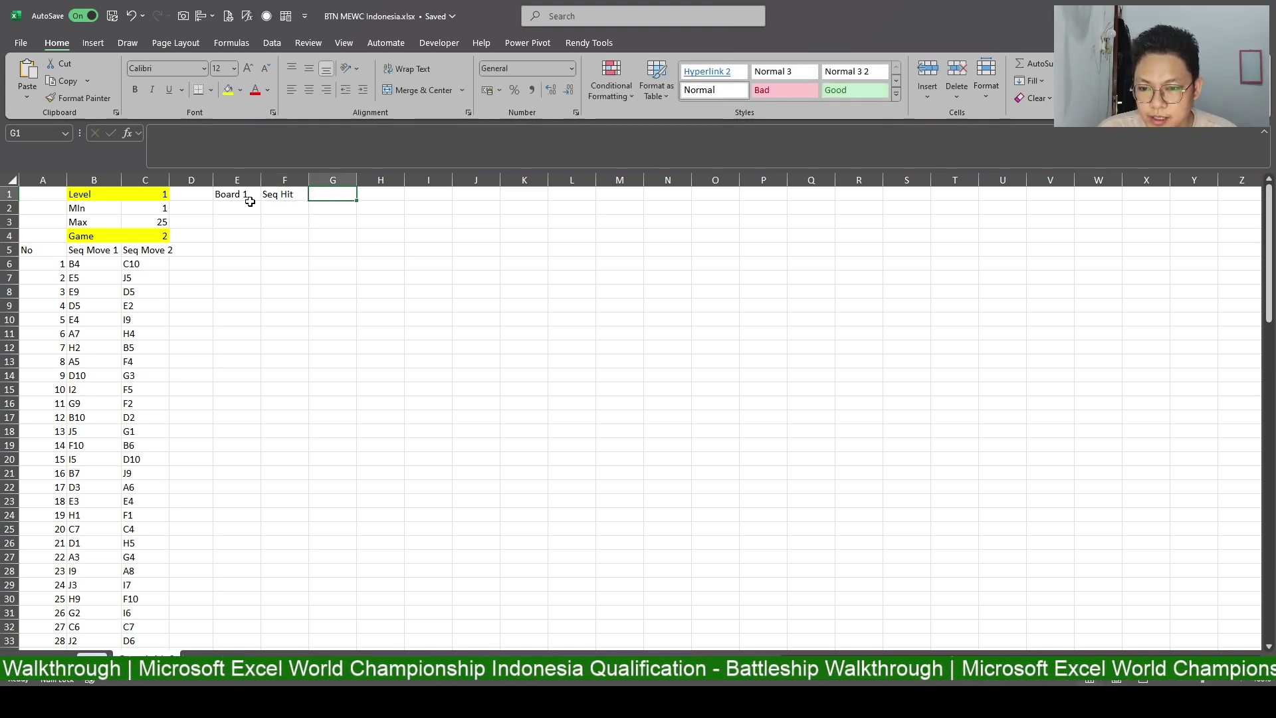
key(Tab)
text(Boar)
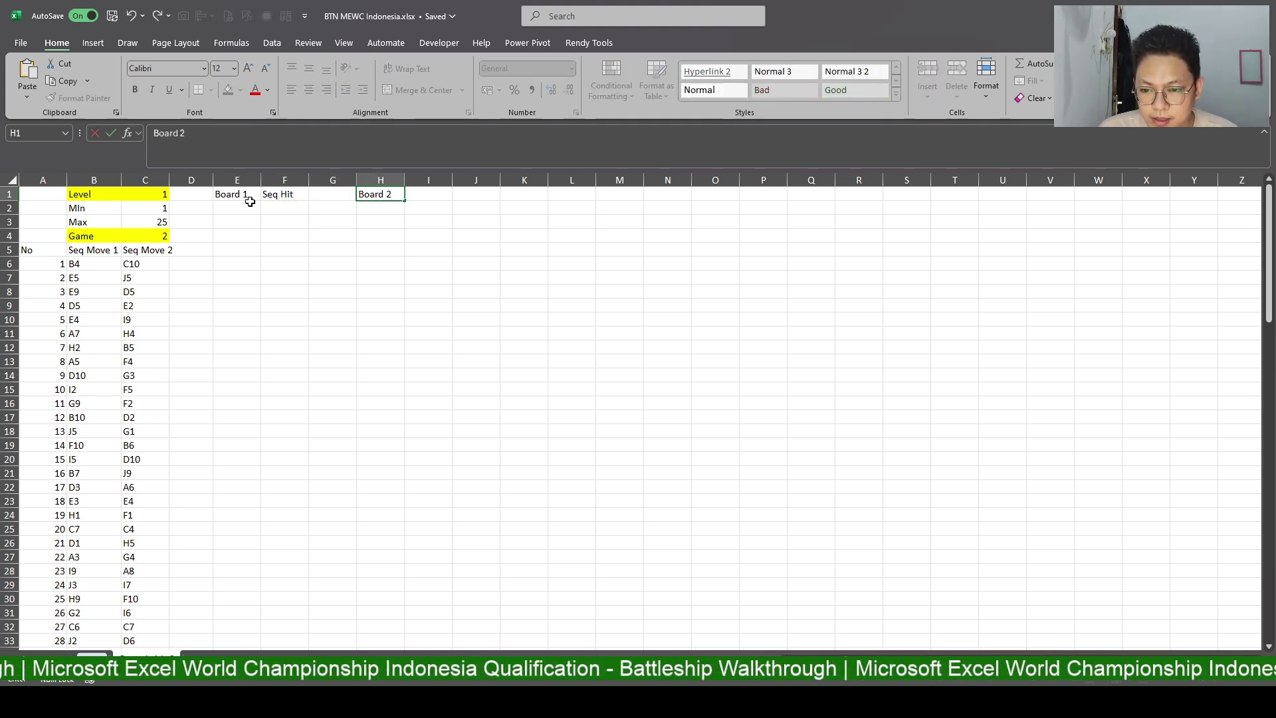
key(Tab)
text(Seq)
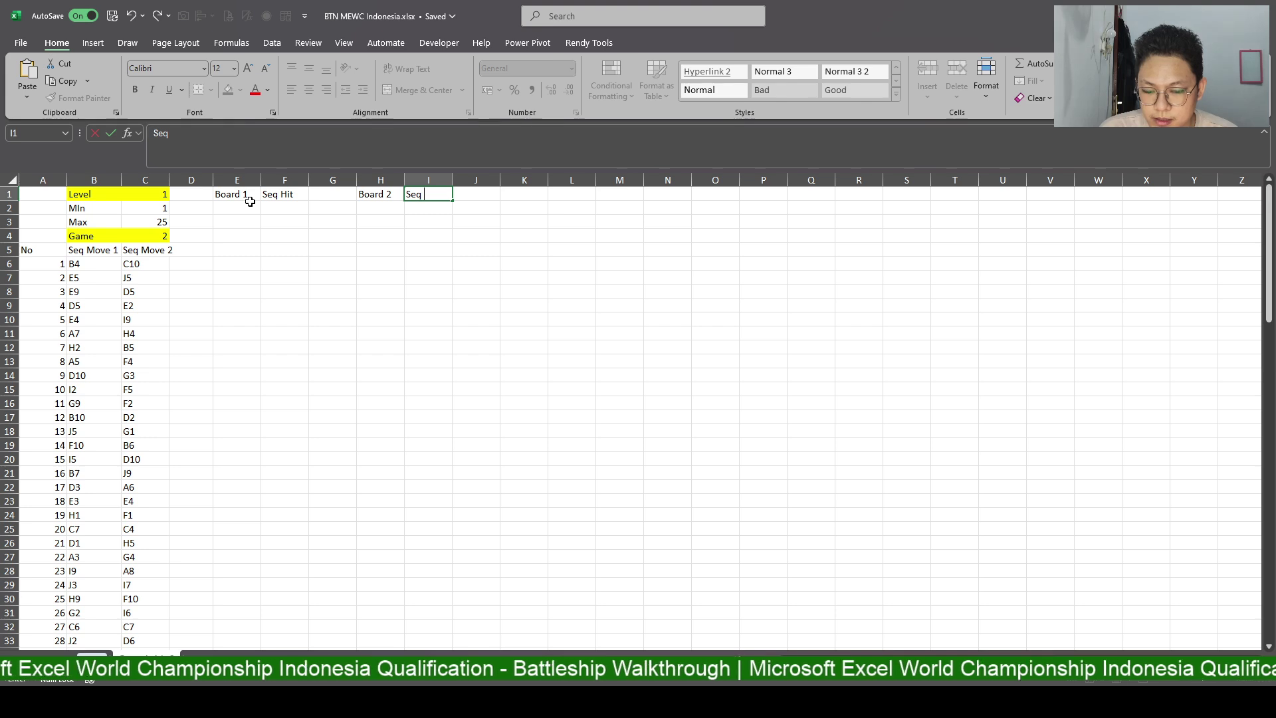
click(250, 202)
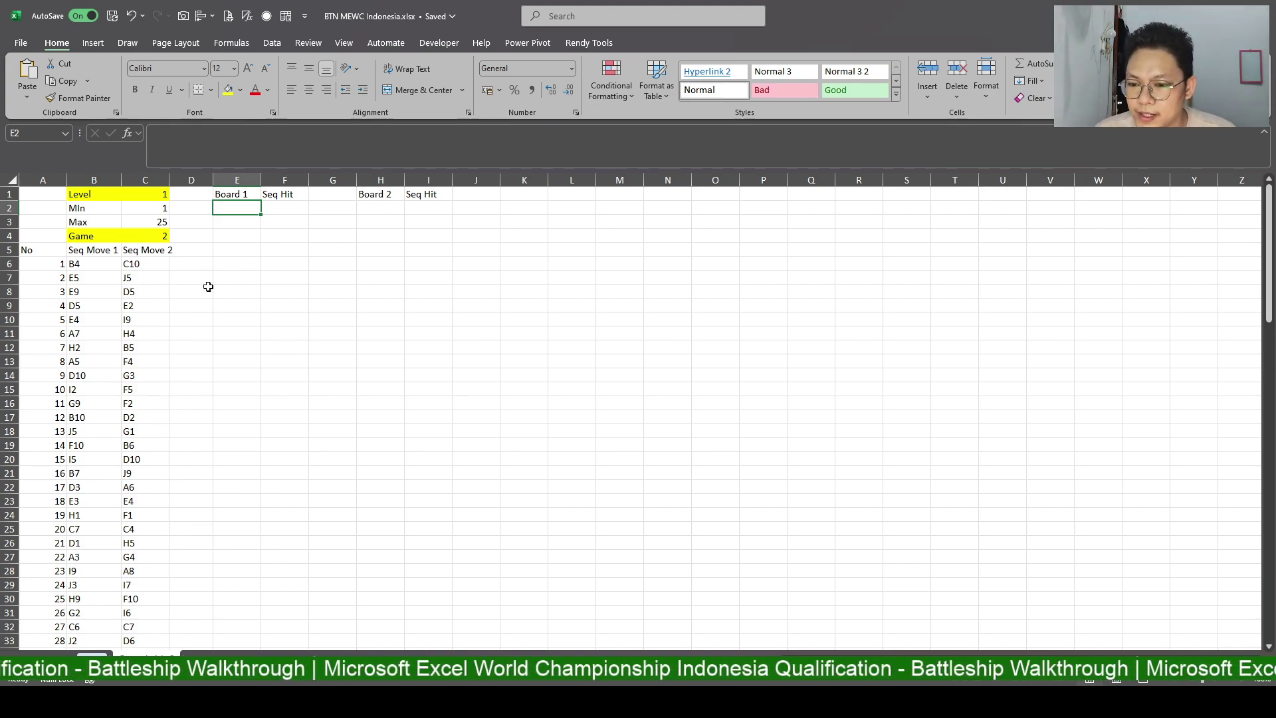
key(ctrl+Page_Down)
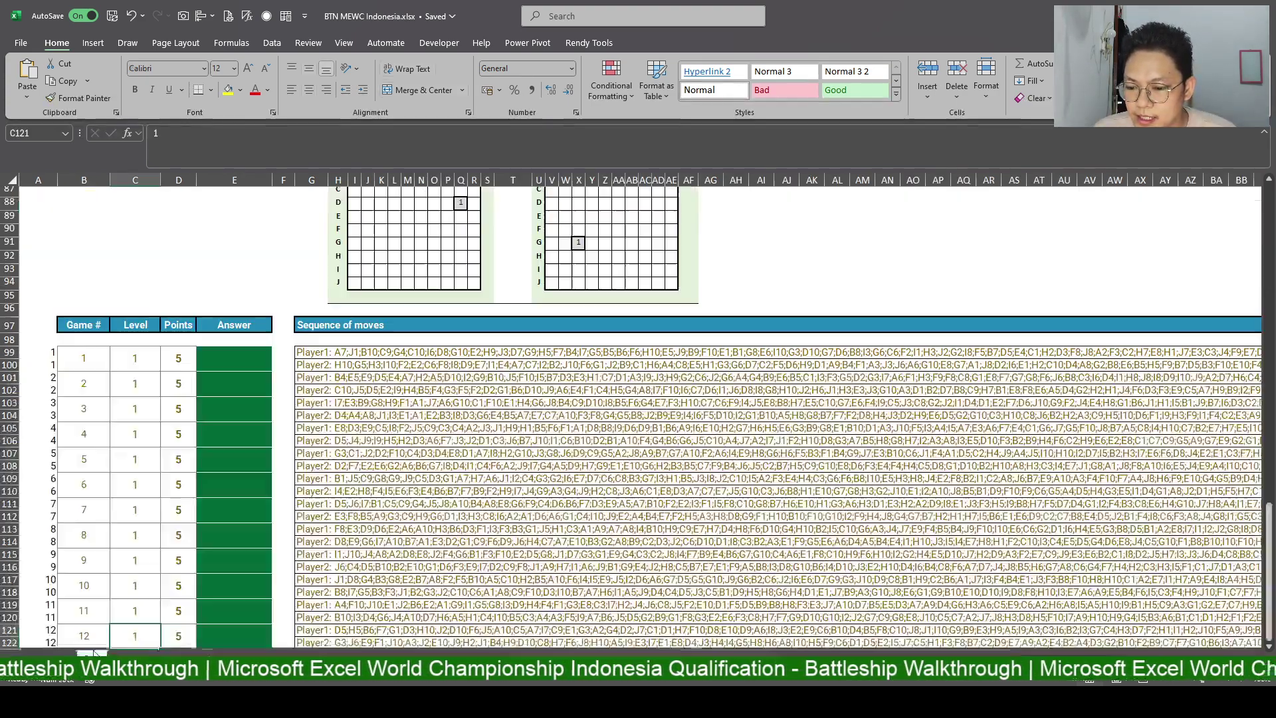
scroll(388, 282, up, 2)
scroll(388, 282, up, 1)
click(389, 282)
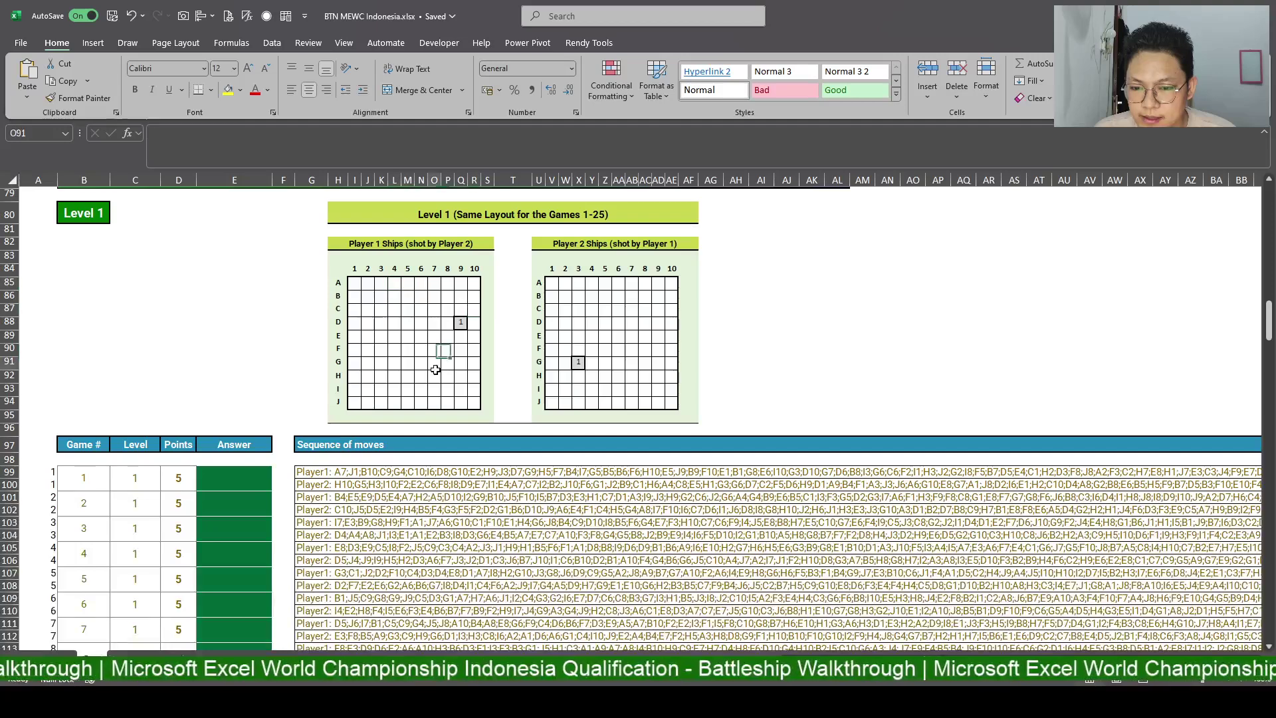
key(ctrl+Page_Up)
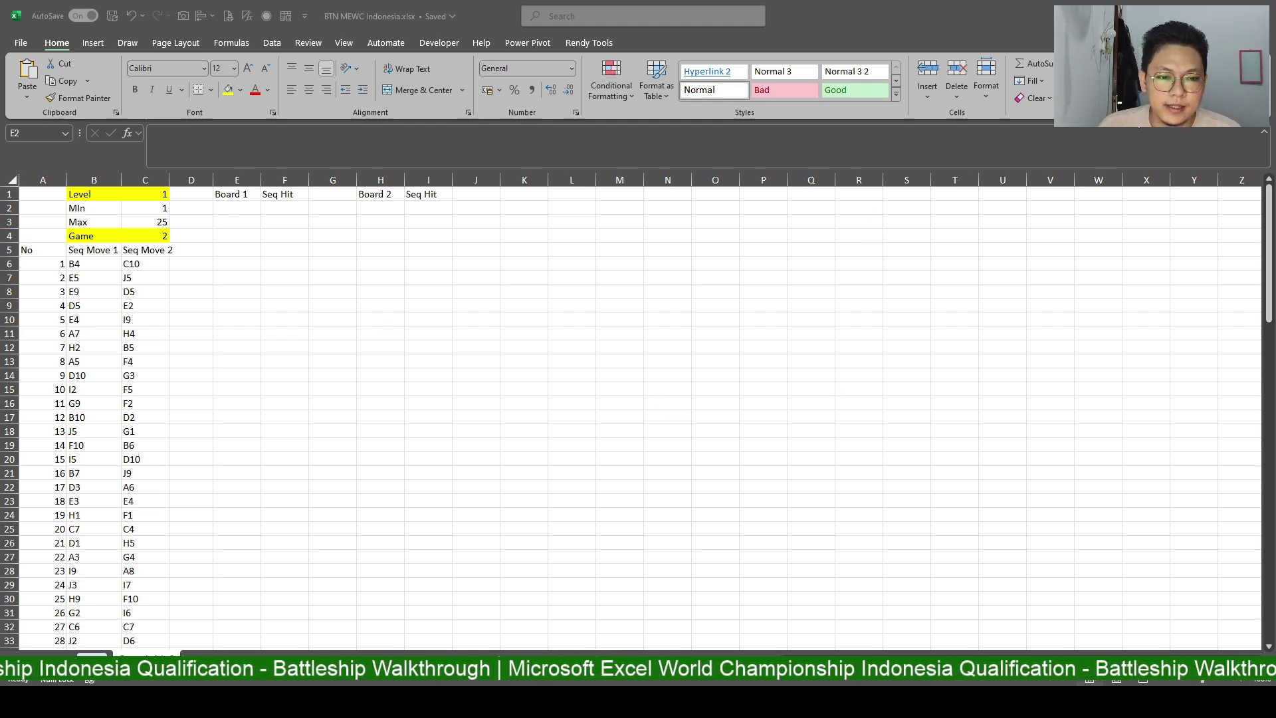
Enter a Referensi header in L1 with level numbers 1, 2, 3, 4 below it.
click(236, 208)
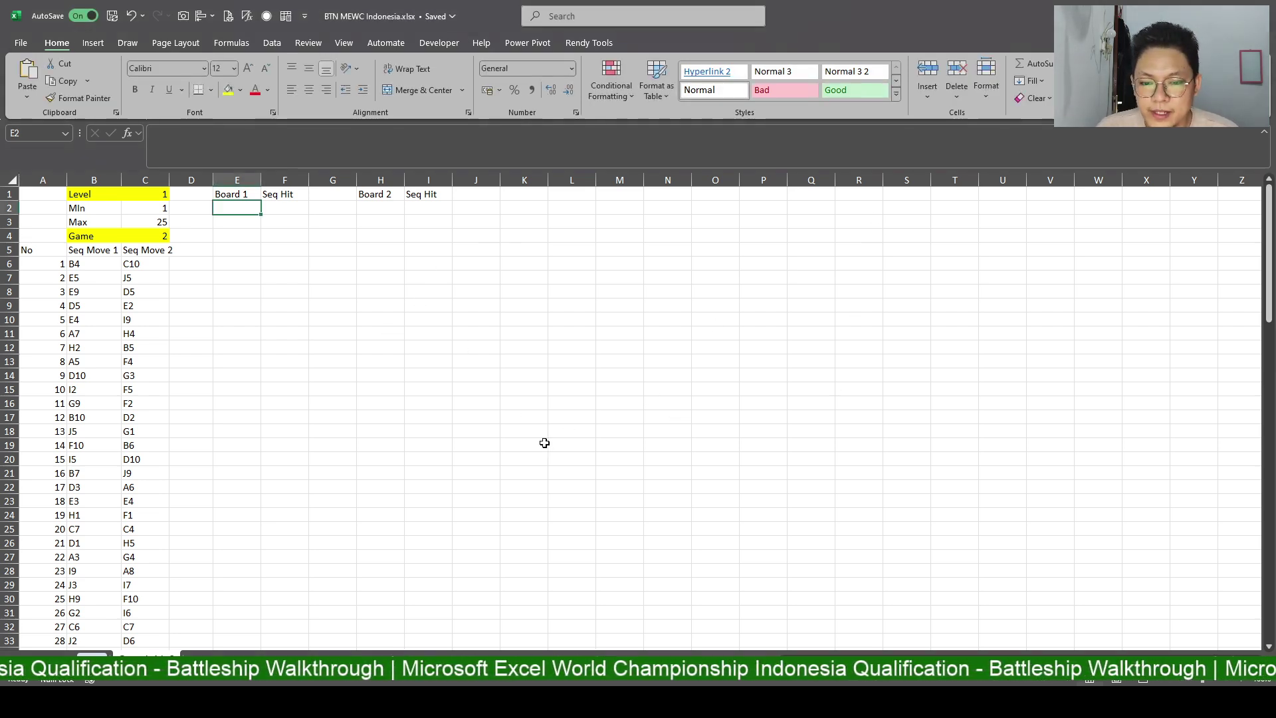
click(573, 193)
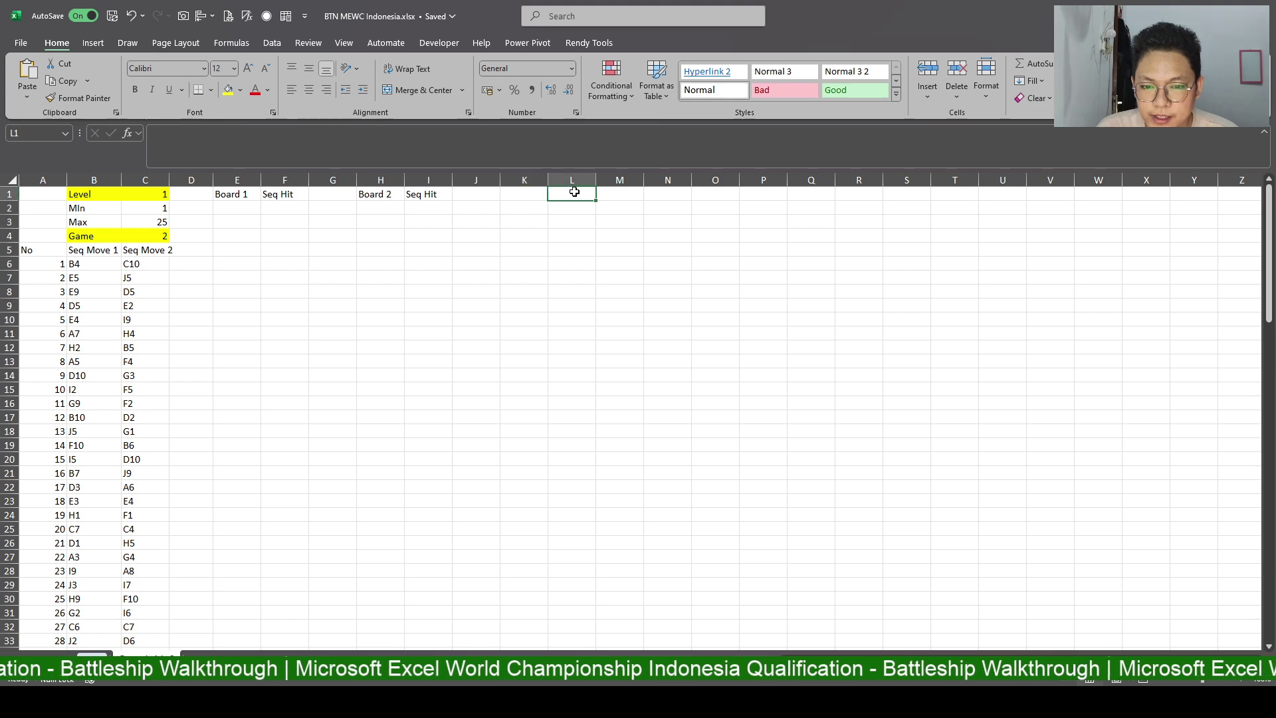
text(Re)
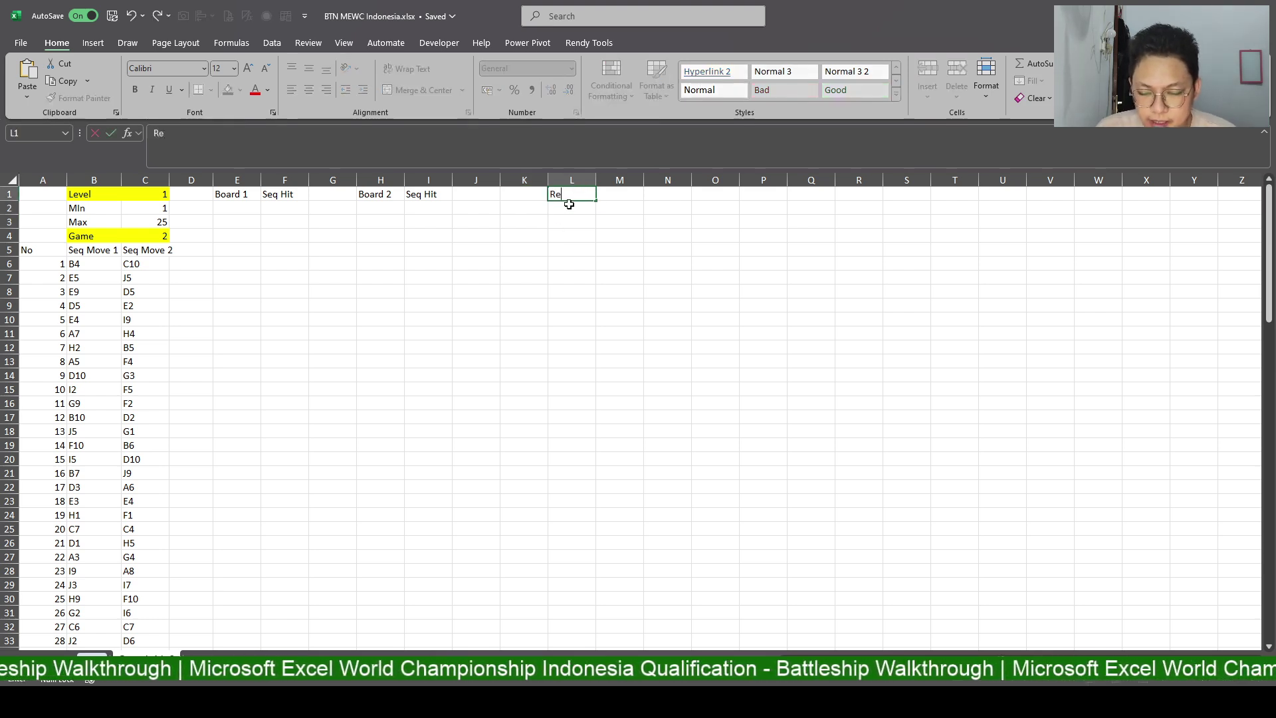
text(ferensi)
key(Return)
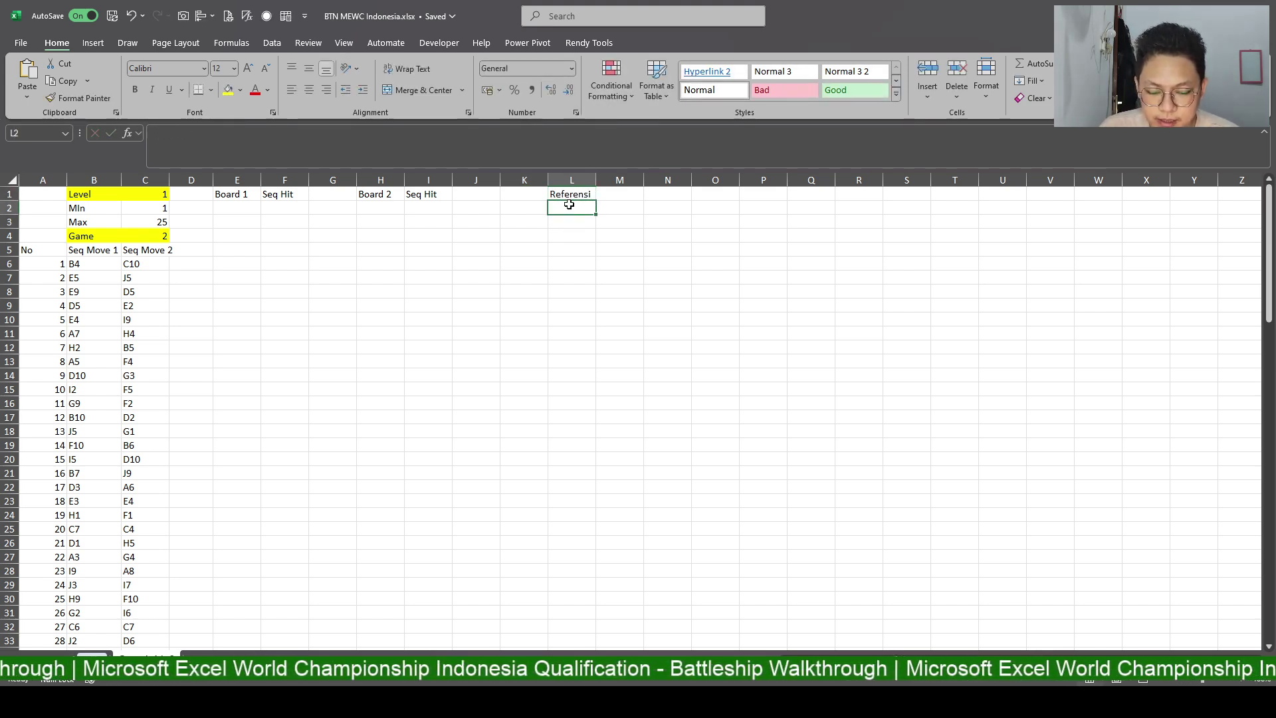
text(1)
key(Return)
text(2)
key(Return)
text(3)
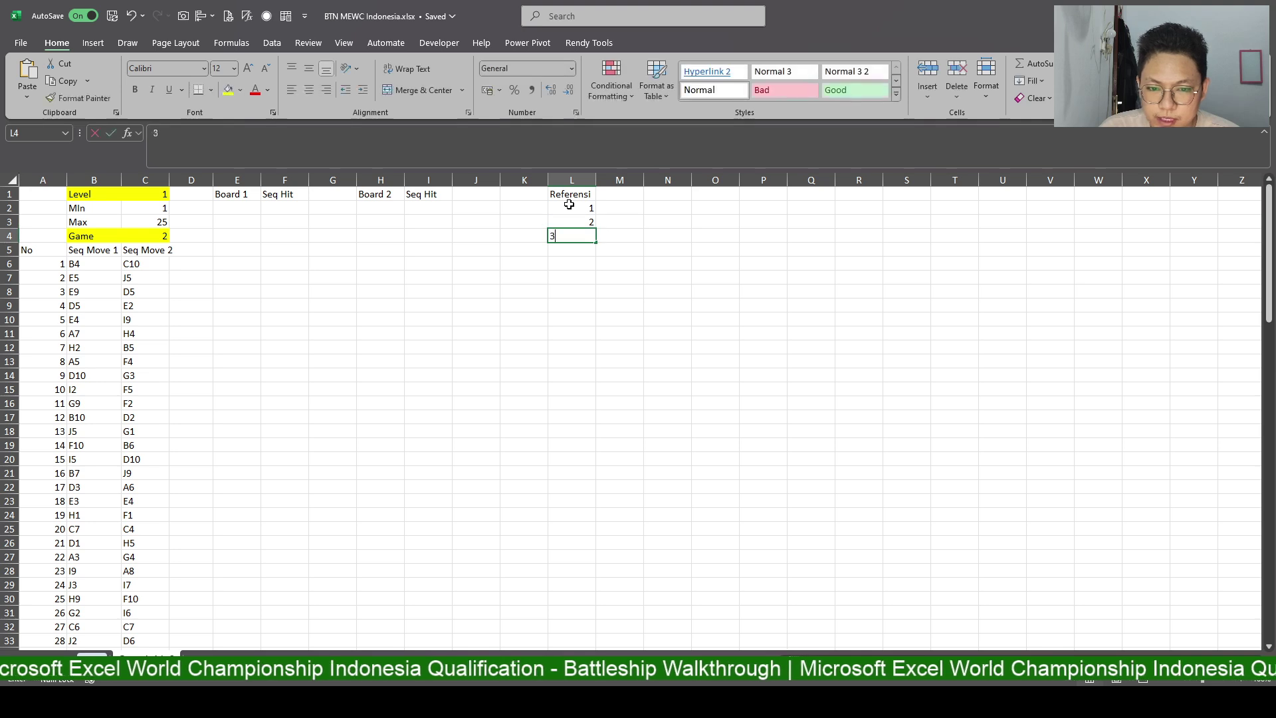
key(Return)
text(4)
key(Return)
Fill column M with Lvl1_P1 through Lvl4_P1 using Flash Fill.
key(Up)
key(Up)
key(Up)
key(Right)
key(Up)
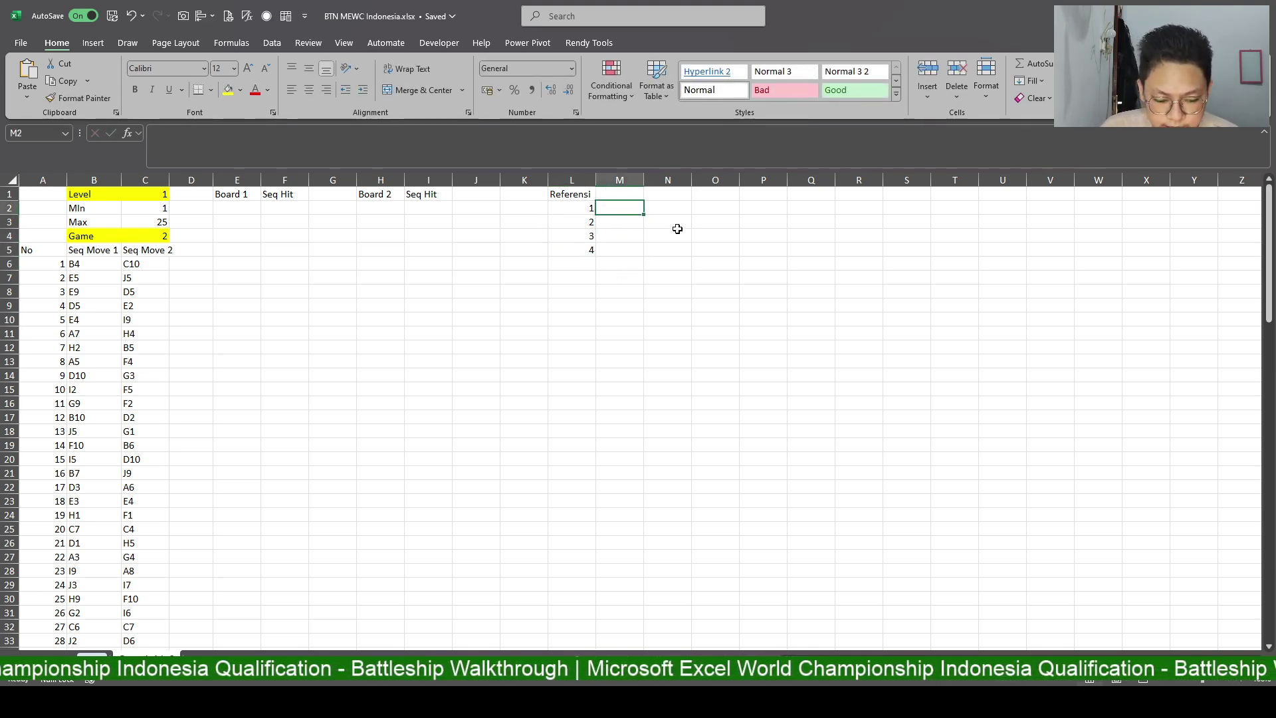
text(L)
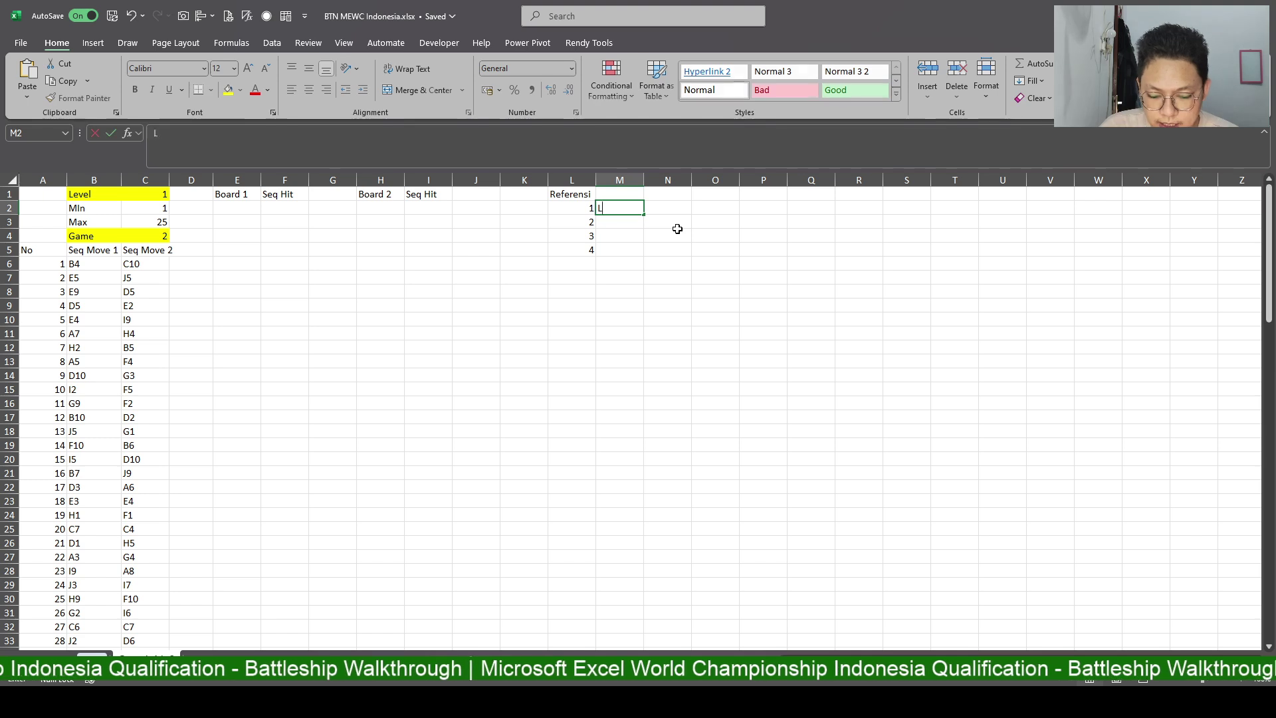
text(vl1_P2)
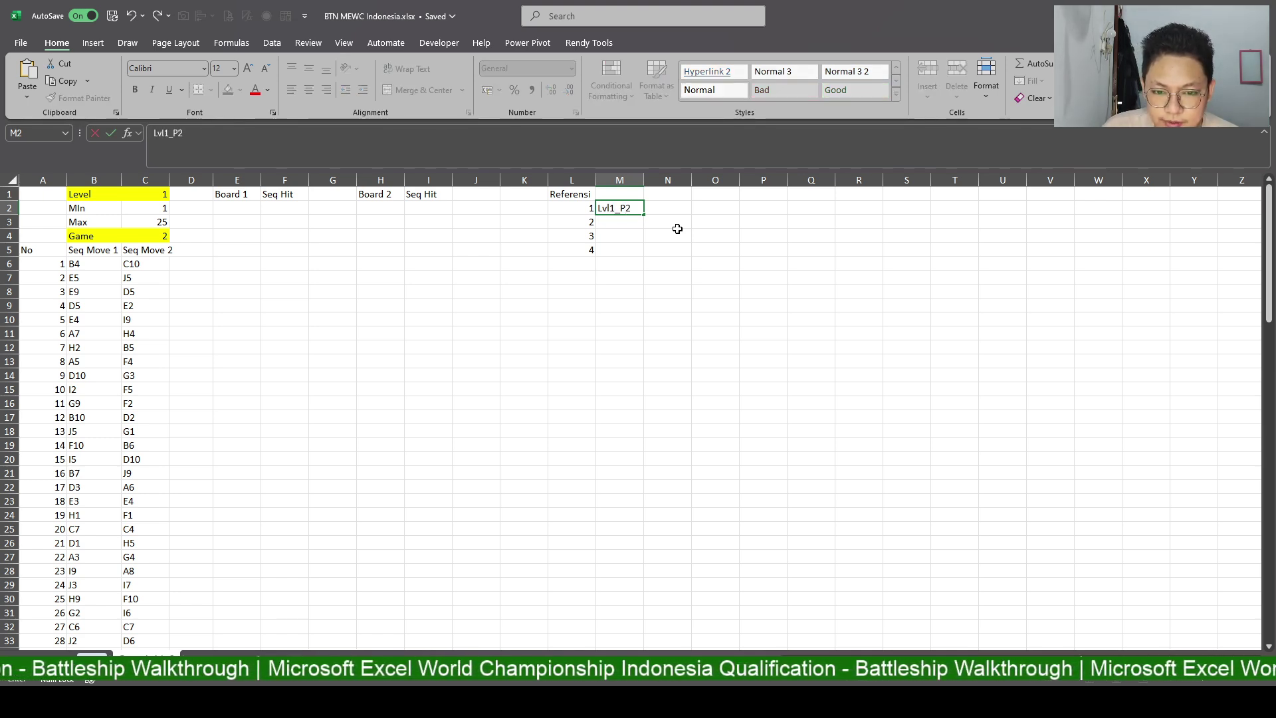
key(BackSpace)
text(1)
key(Return)
text(Lvl)
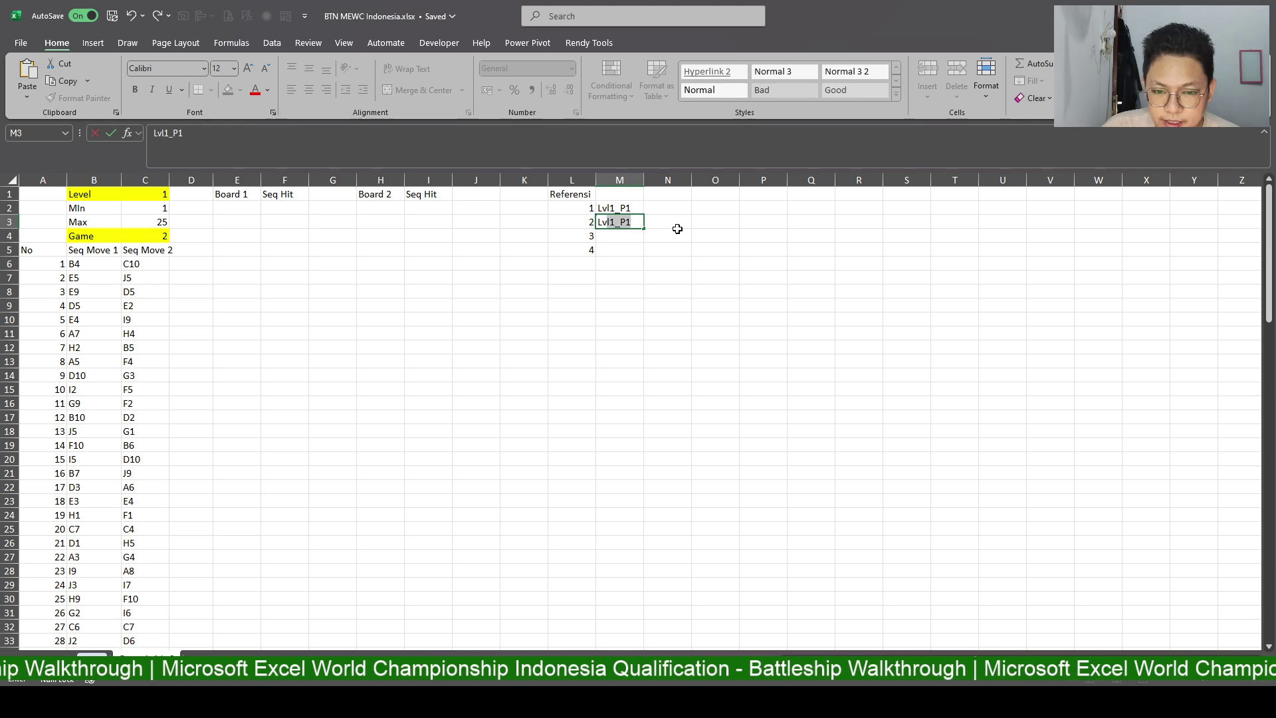
text(2_P2)
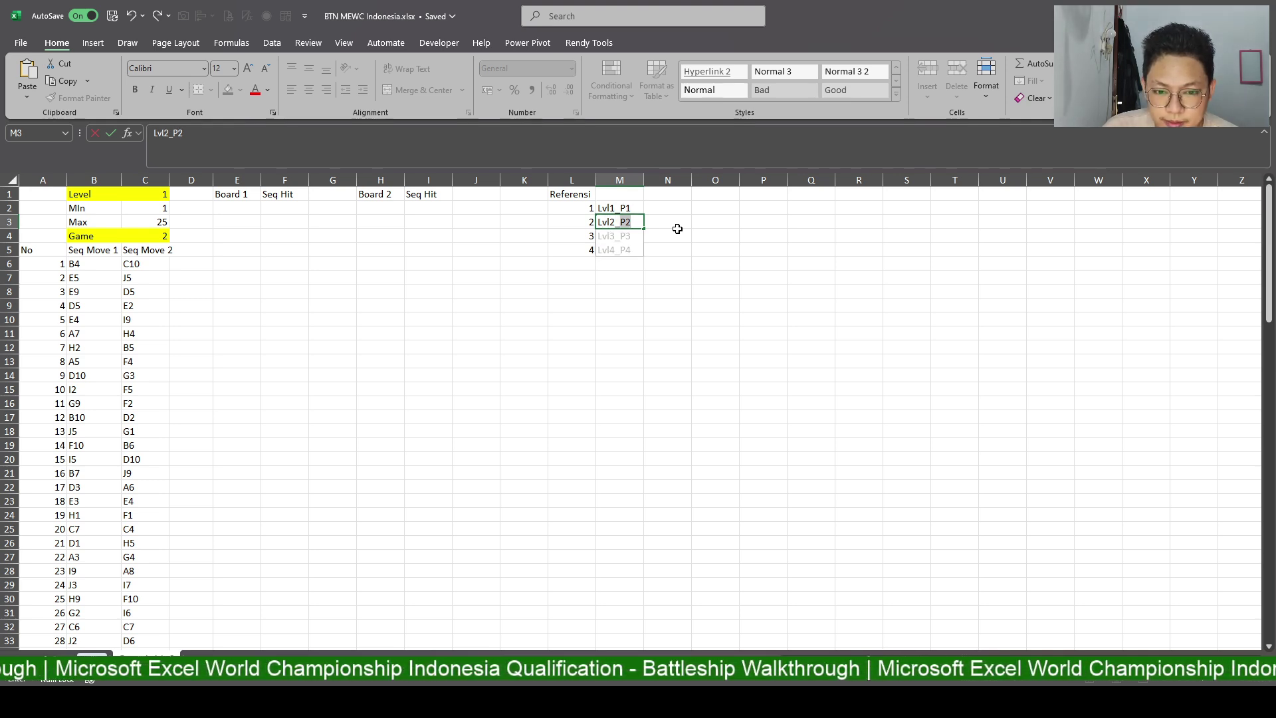
key(Return)
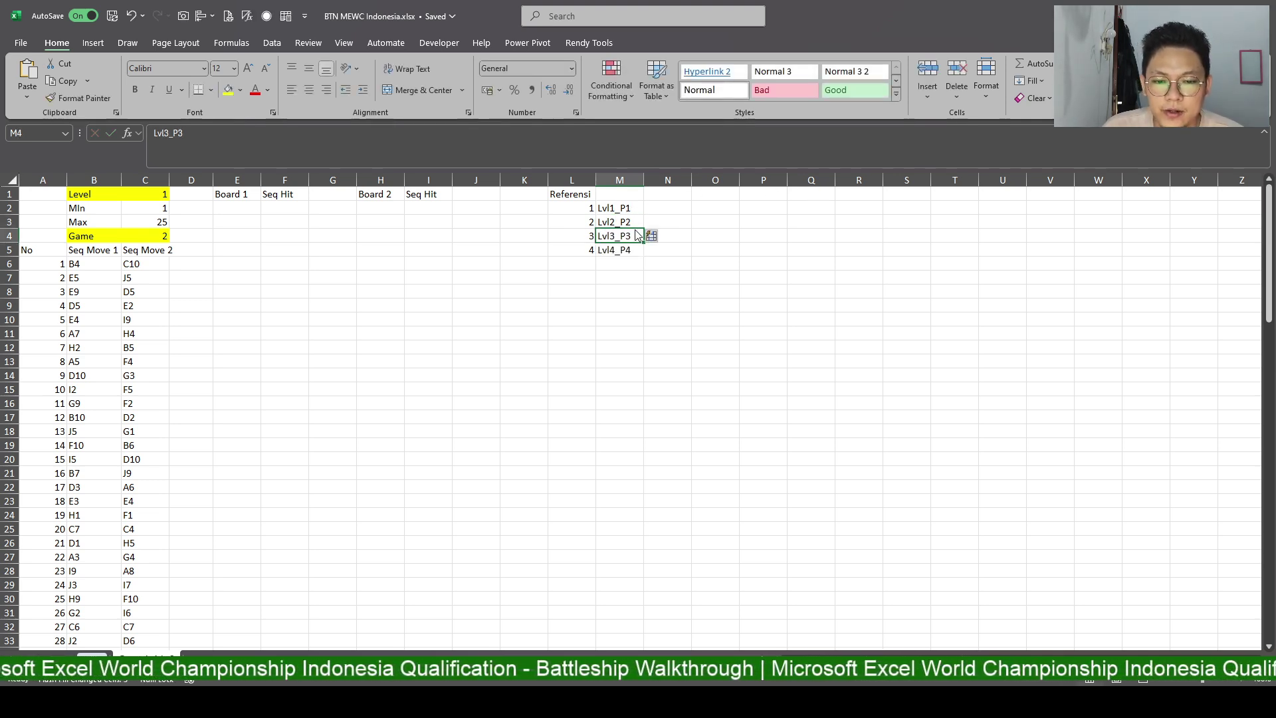
click(635, 226)
double_click(634, 226)
key(Return)
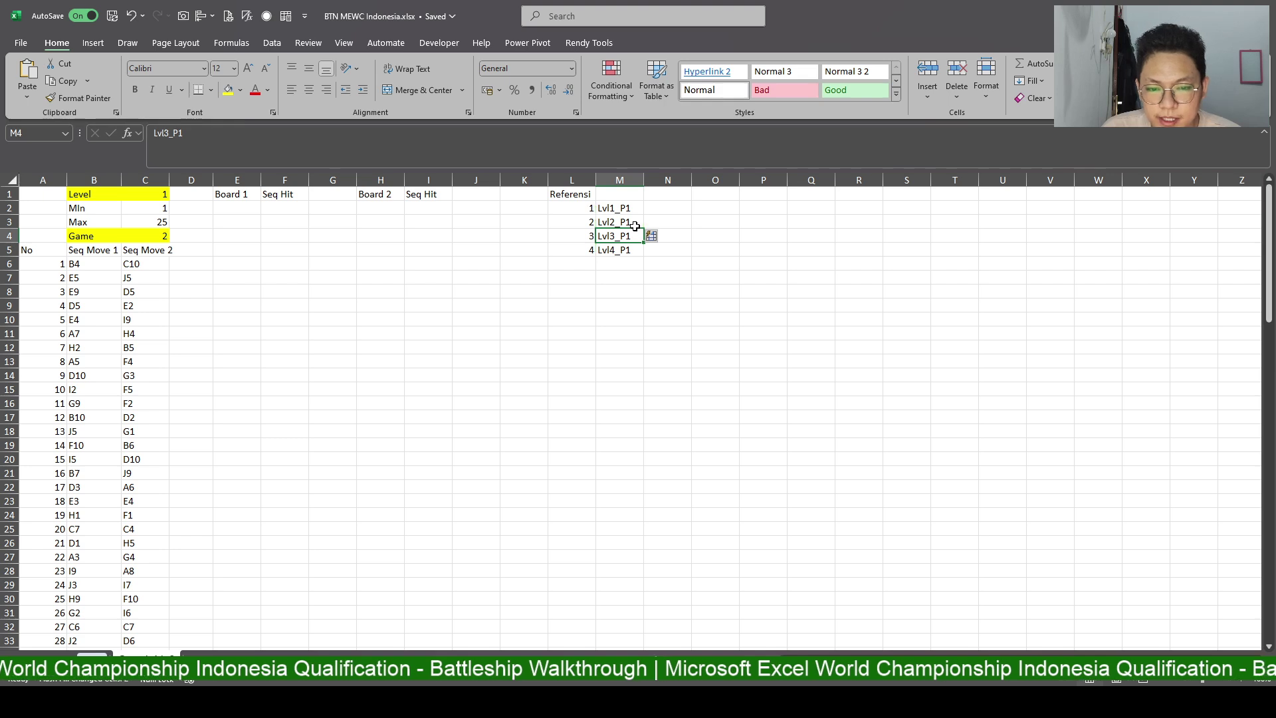
Fill column N with Lvl1_P2 through Lvl4_P2 using Flash Fill.
click(658, 210)
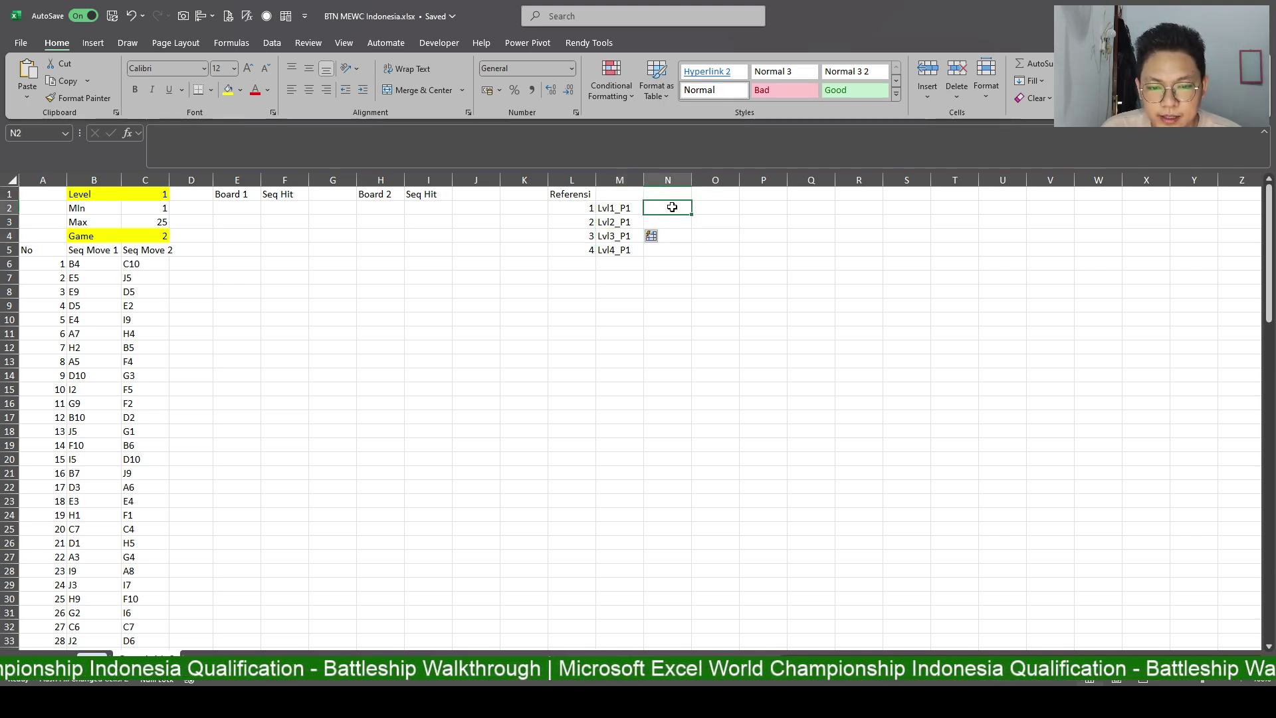
text(Le)
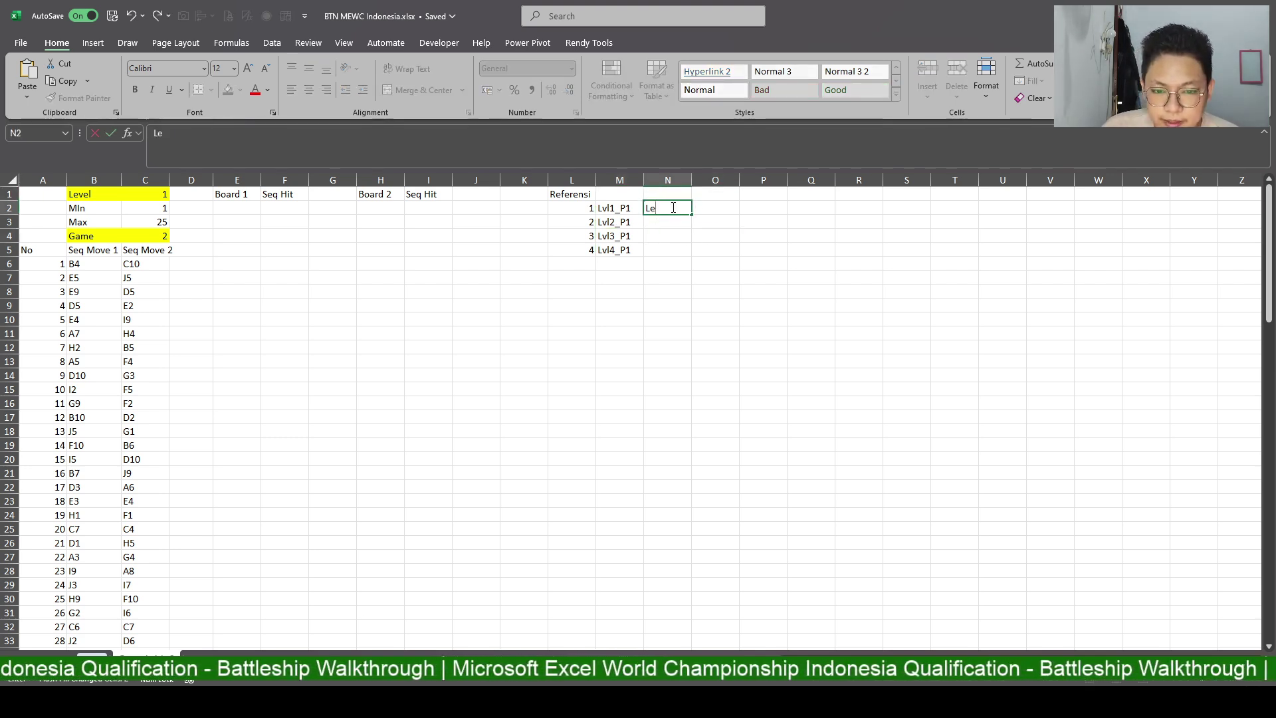
key(BackSpace)
text(vl)
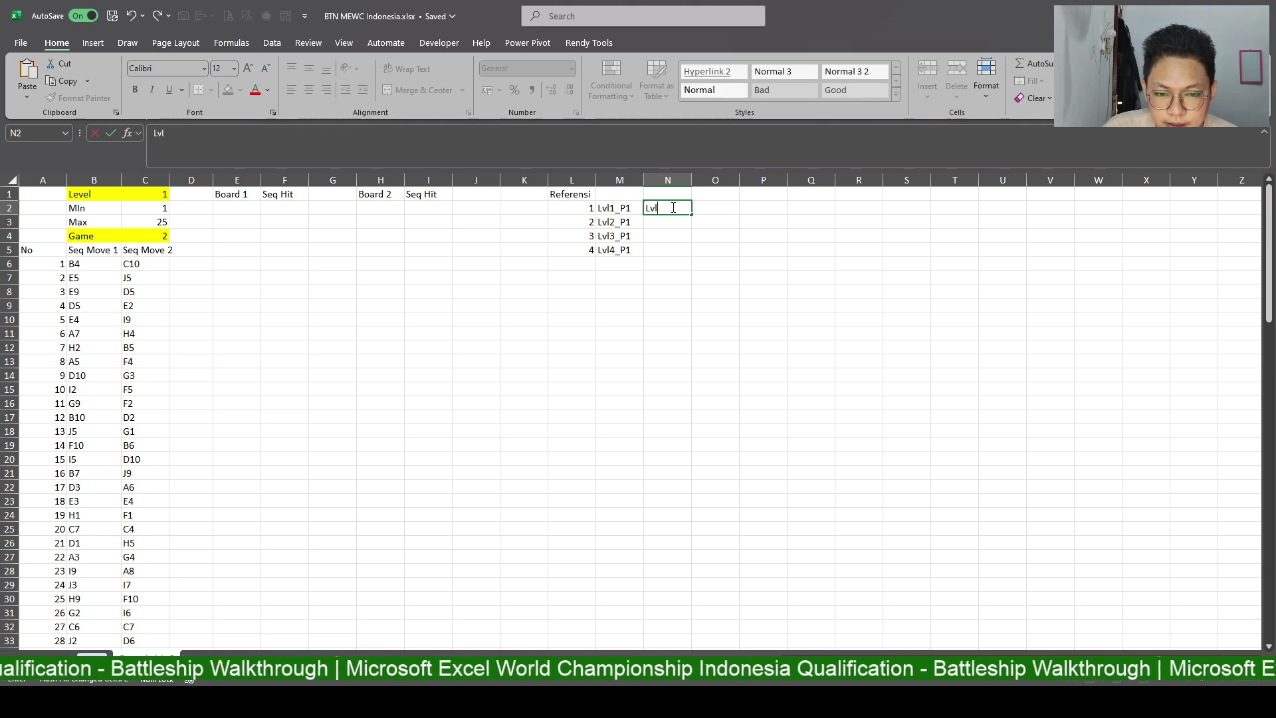
text(2_P2)
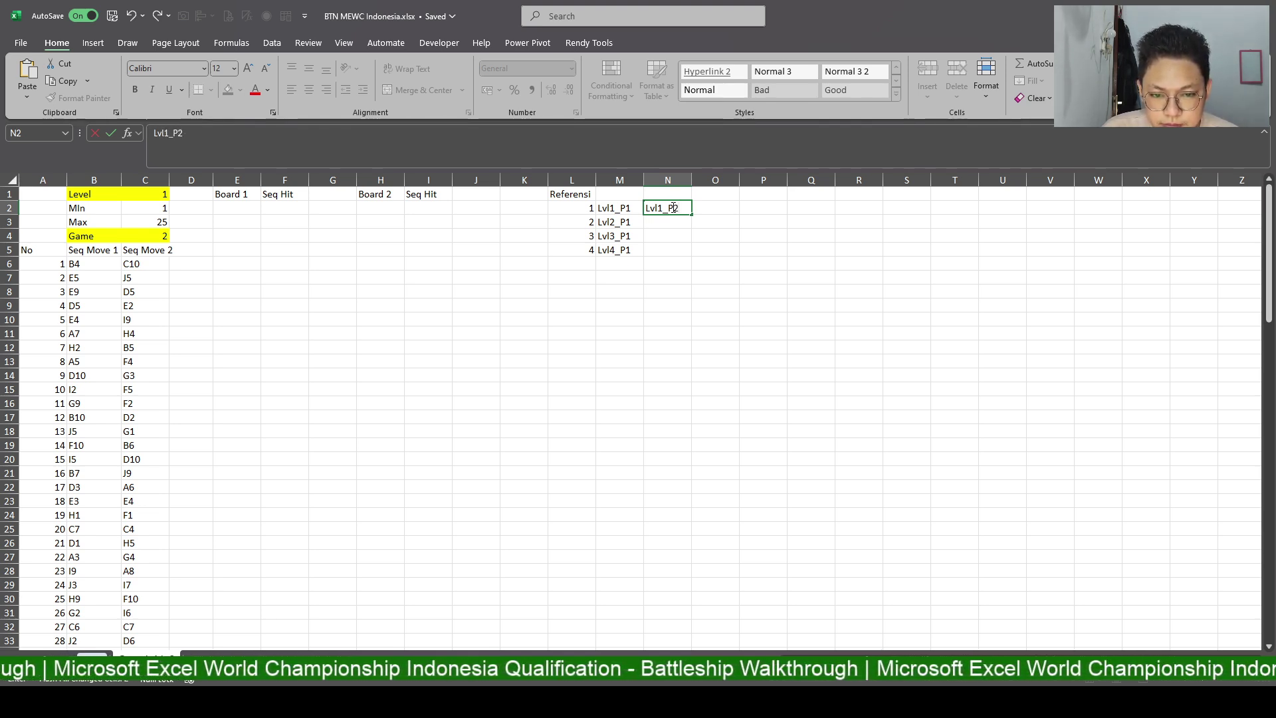
key(Return)
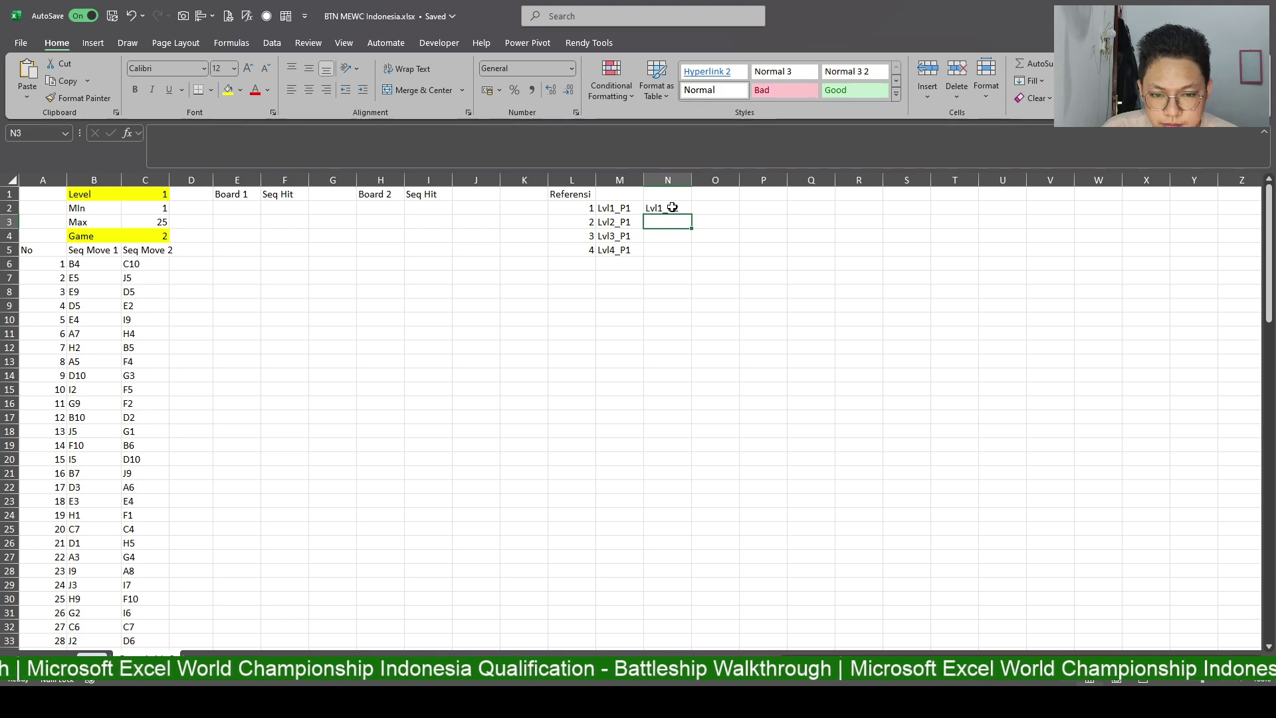
text(Lvl2_P2)
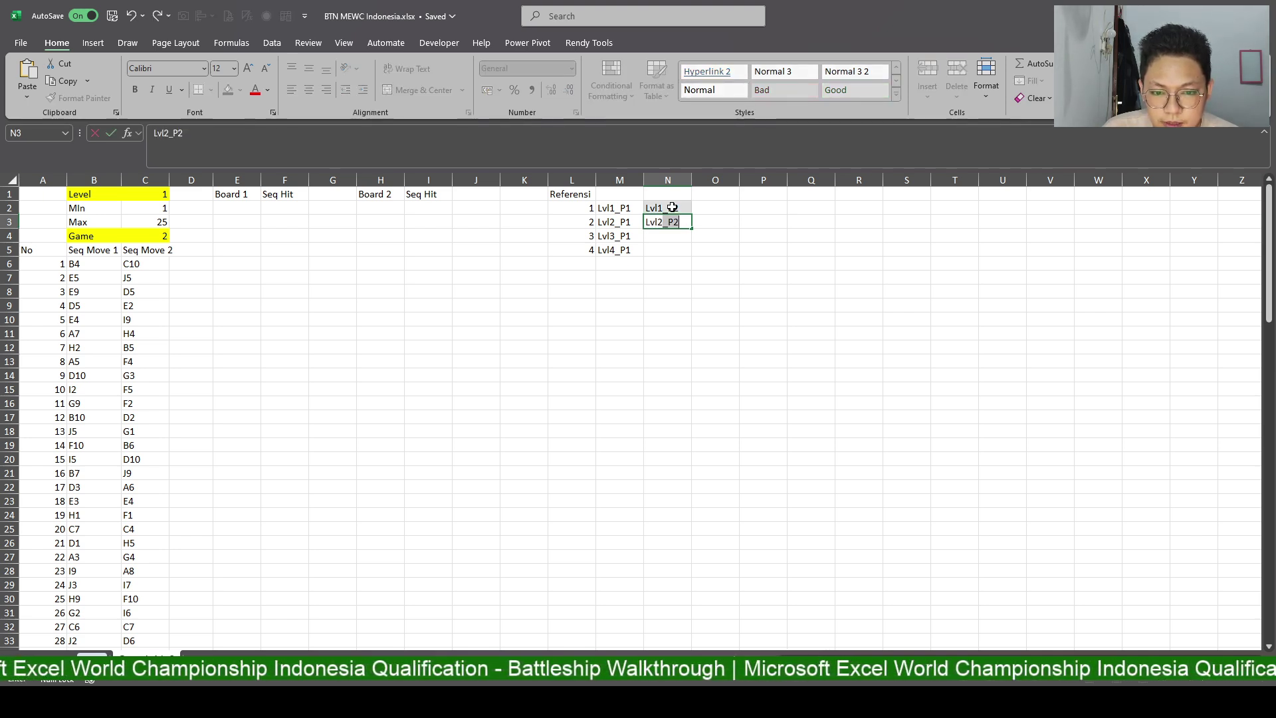
key(Return)
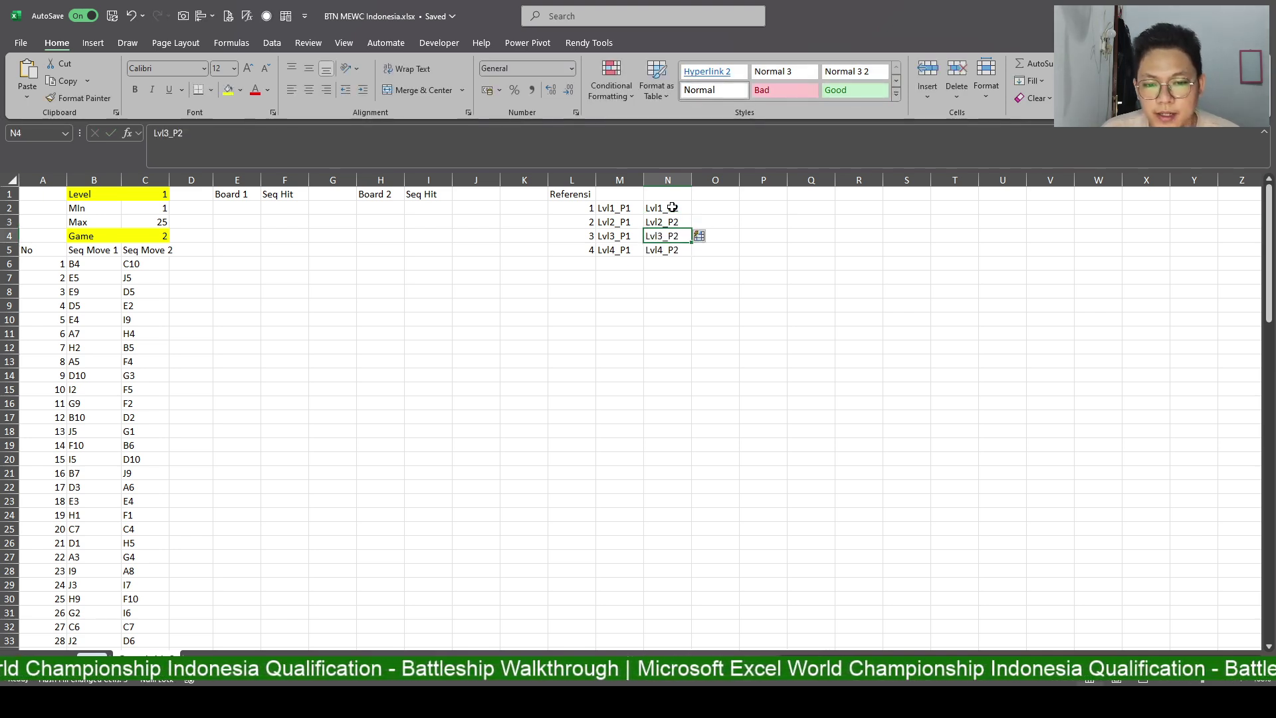
drag(566, 193, 678, 196)
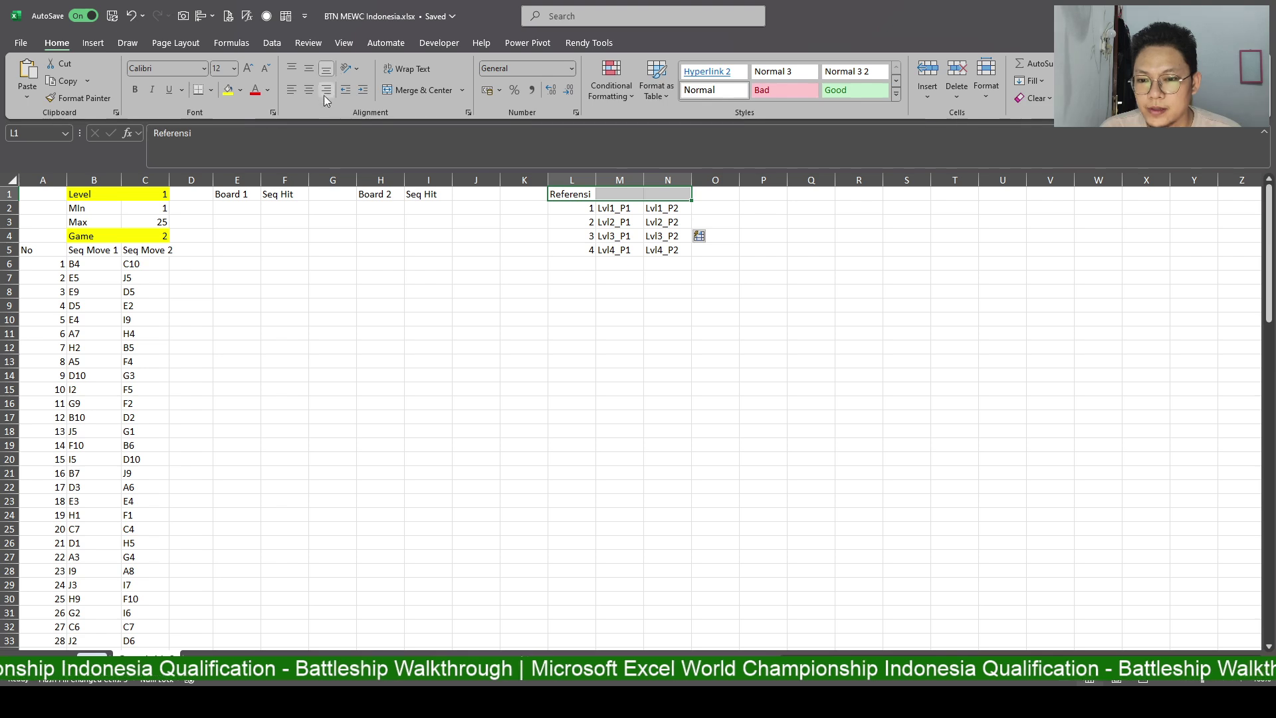
Merge and center Referensi across L1:N1 and name the L1:N5 table Ref_Lvl.
click(413, 87)
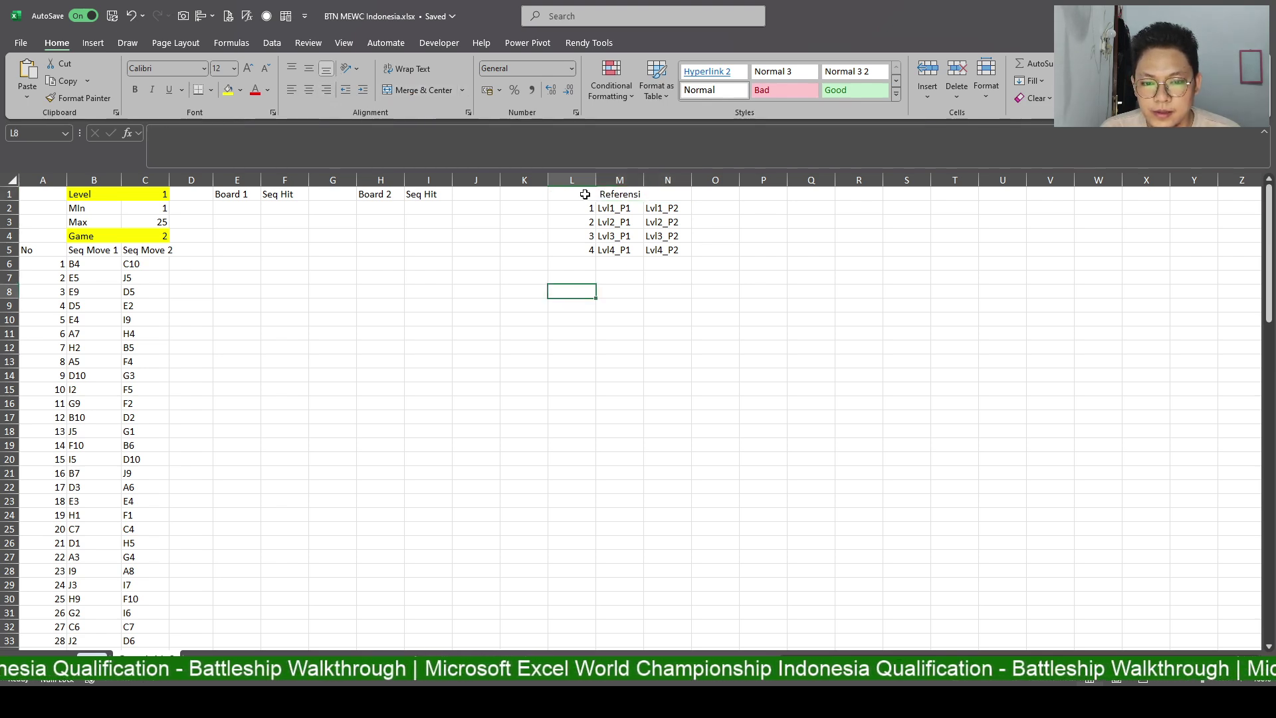
drag(575, 194, 687, 255)
click(36, 136)
text(Ref+)
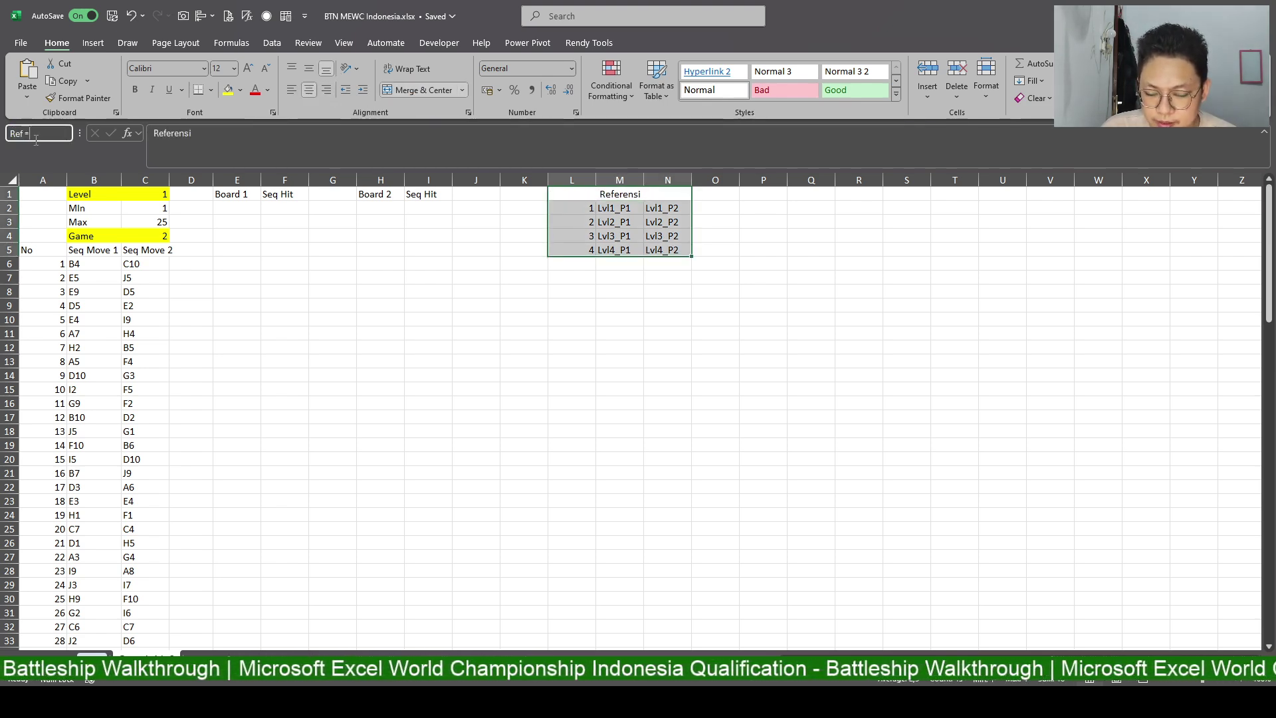
key(BackSpace)
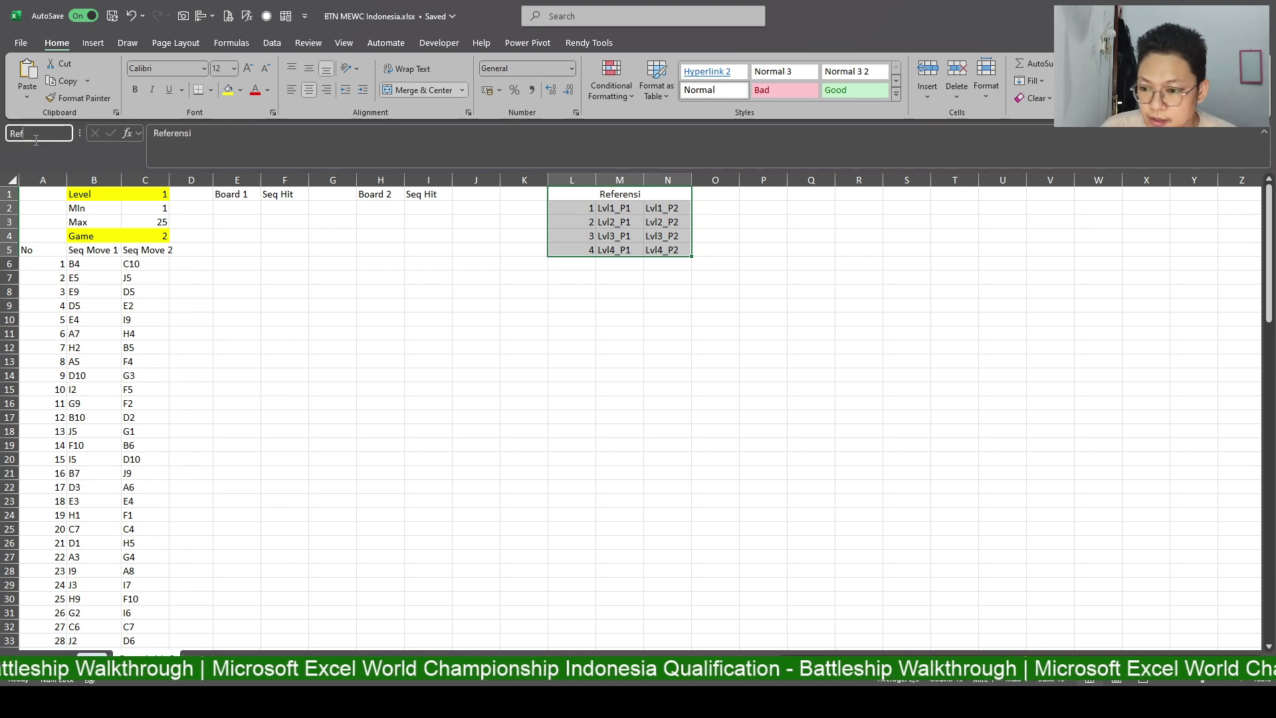
text(_Lvl)
key(Return)
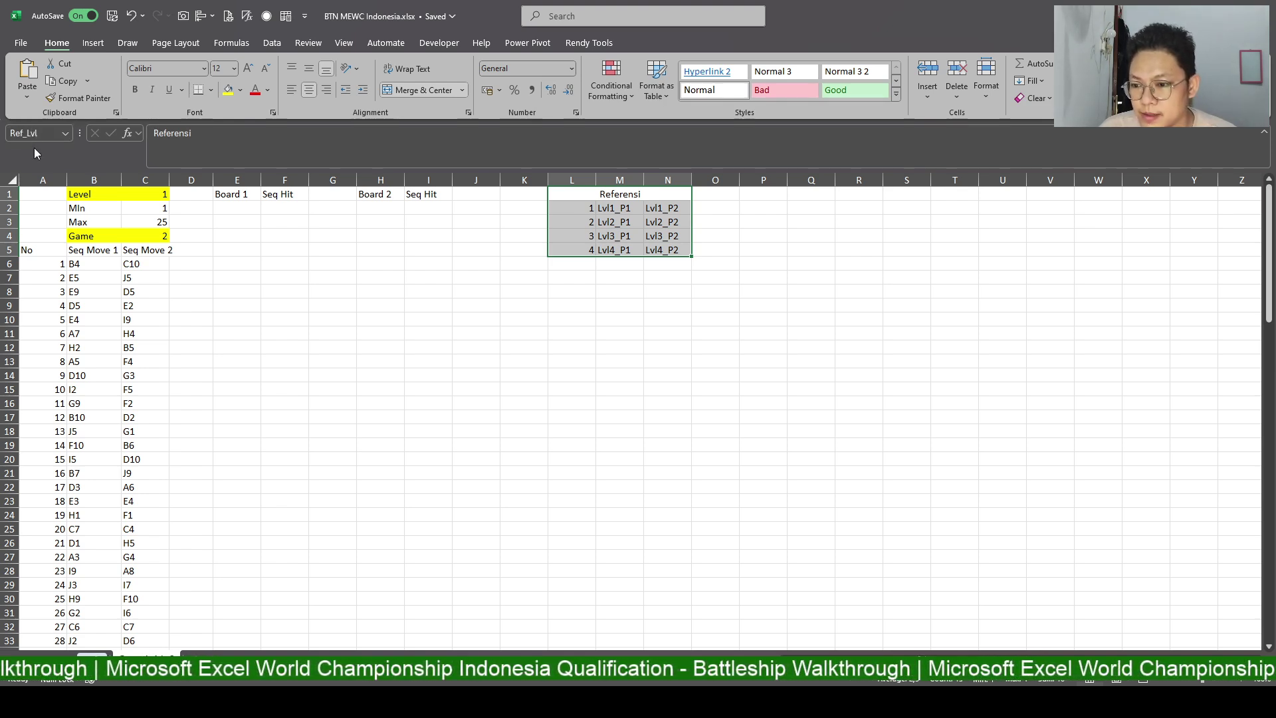
click(324, 269)
click(237, 208)
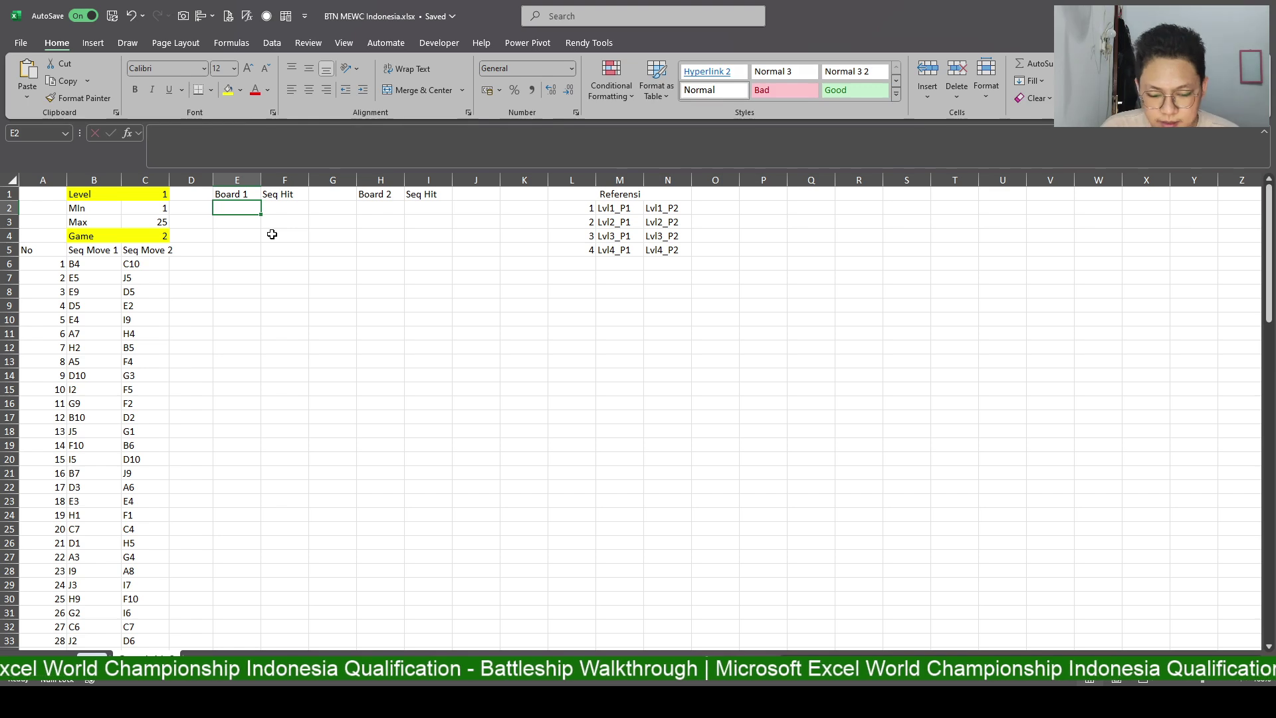
Enter =TOCOL(INDIRECT(VLOOKUP(C1;Ref_Lvl;2;0))) in E2 for Board 1.
text(=TOCOL)
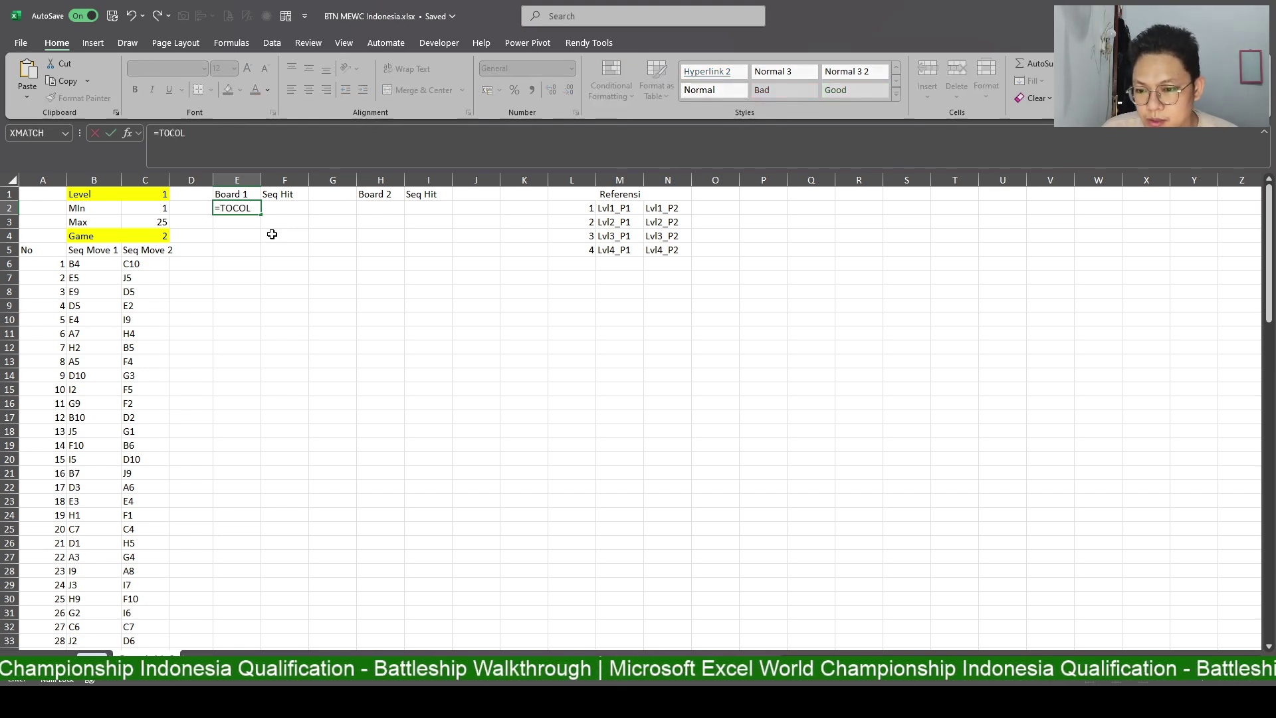
text((VLO)
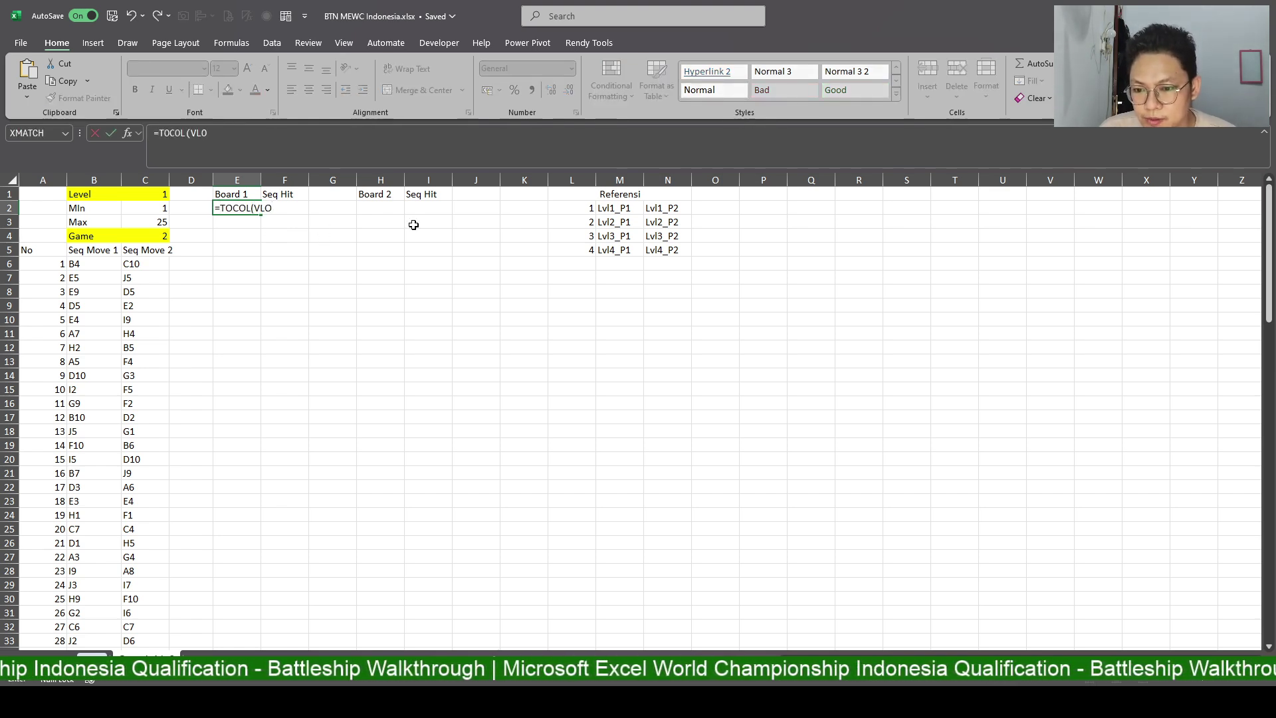
key(BackSpace)
key(BackSpace)
key(BackSpace)
text(INDIR)
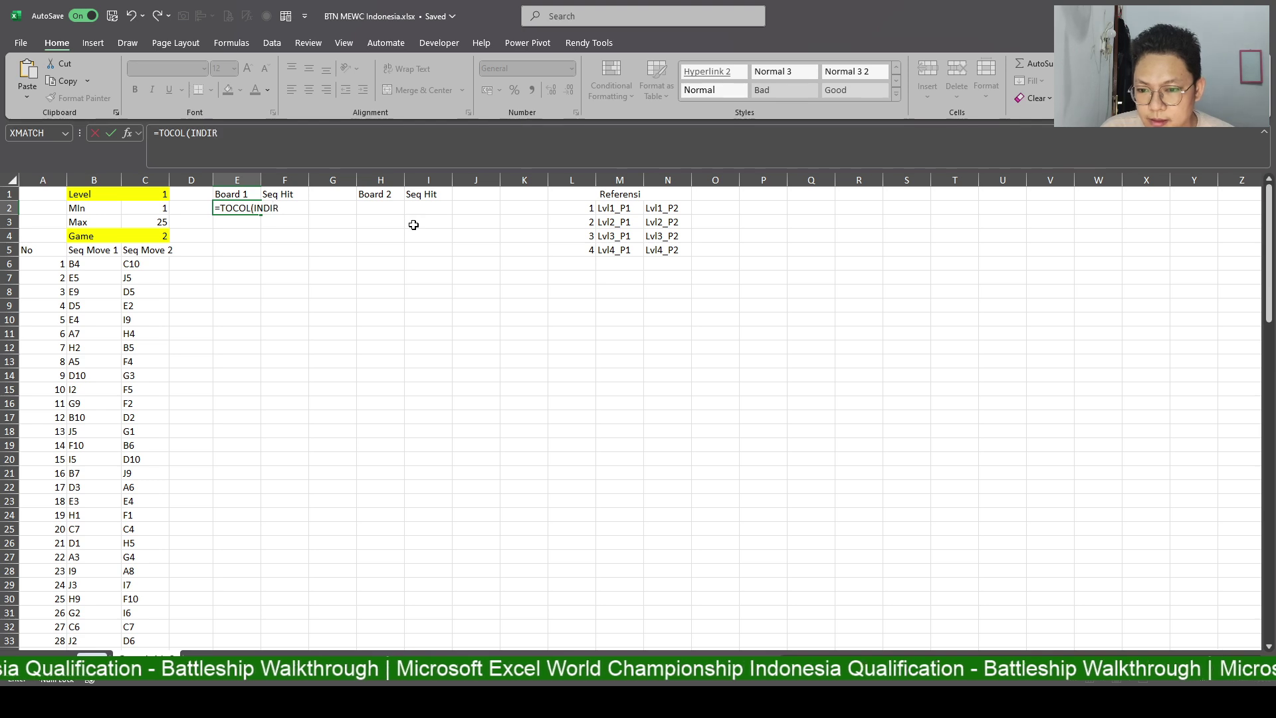
key(Tab)
key(Tab)
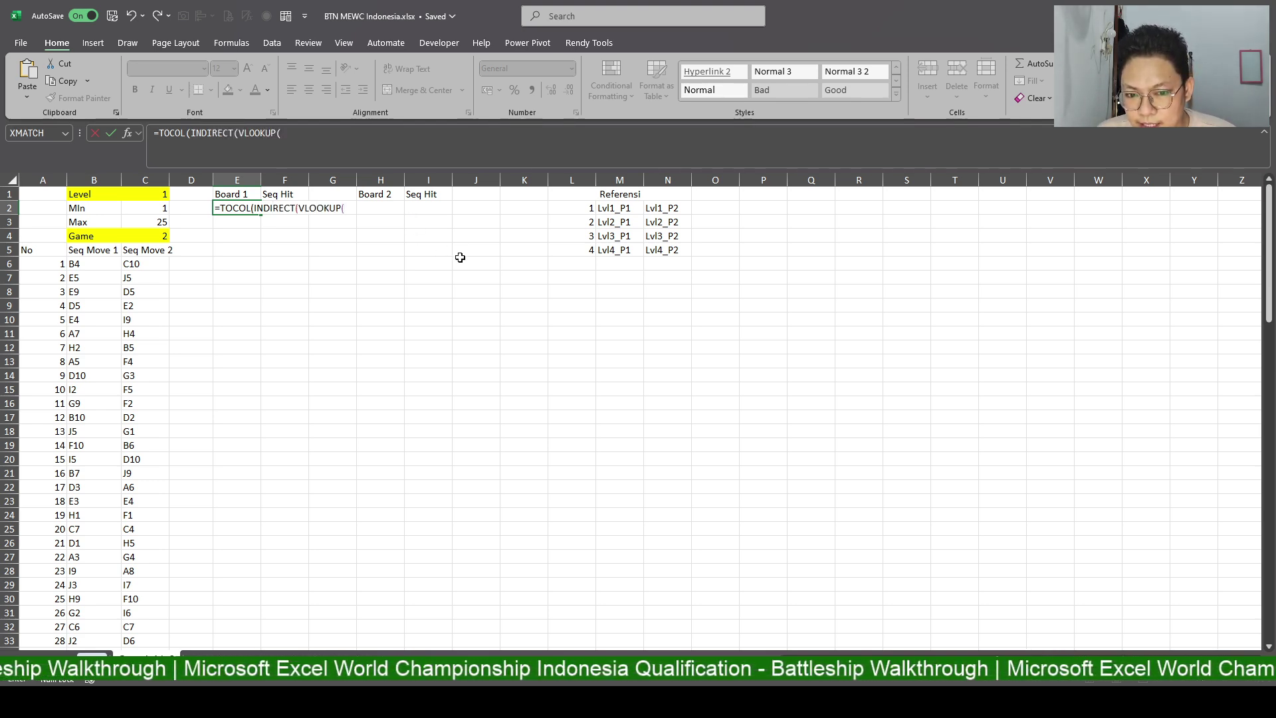
click(151, 194)
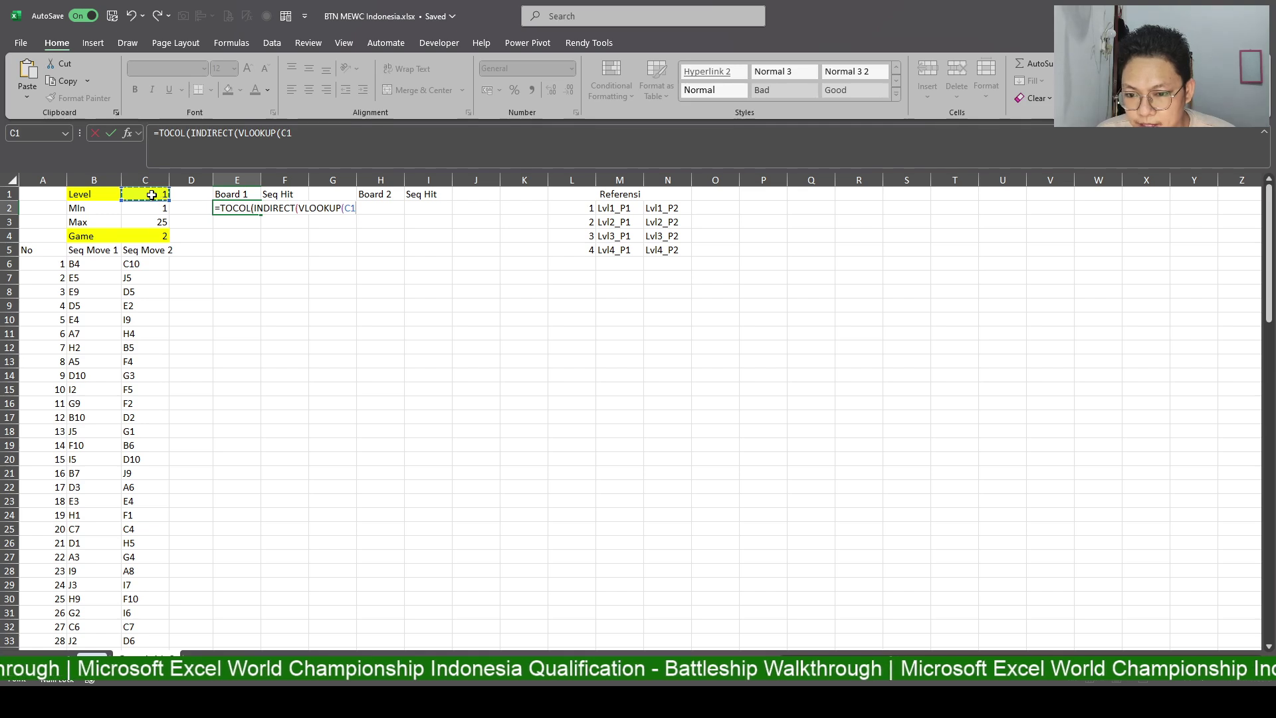
text(;Ref)
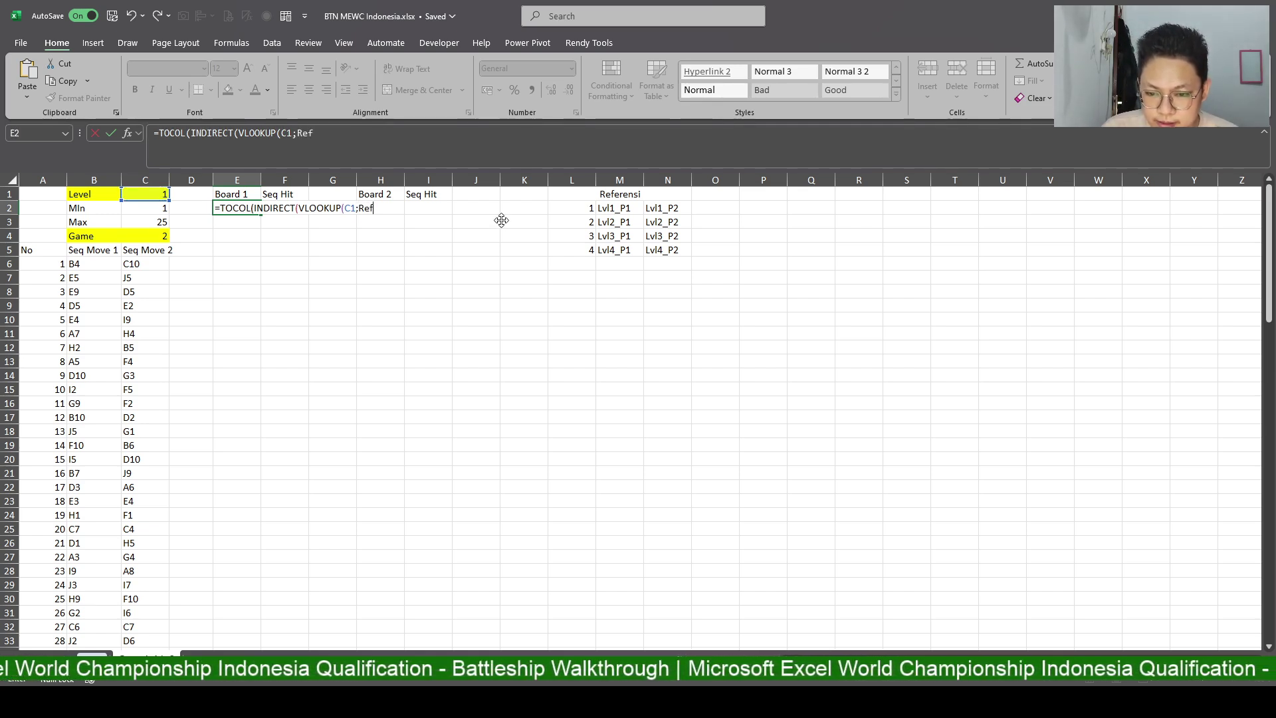
text(_Lvl;)
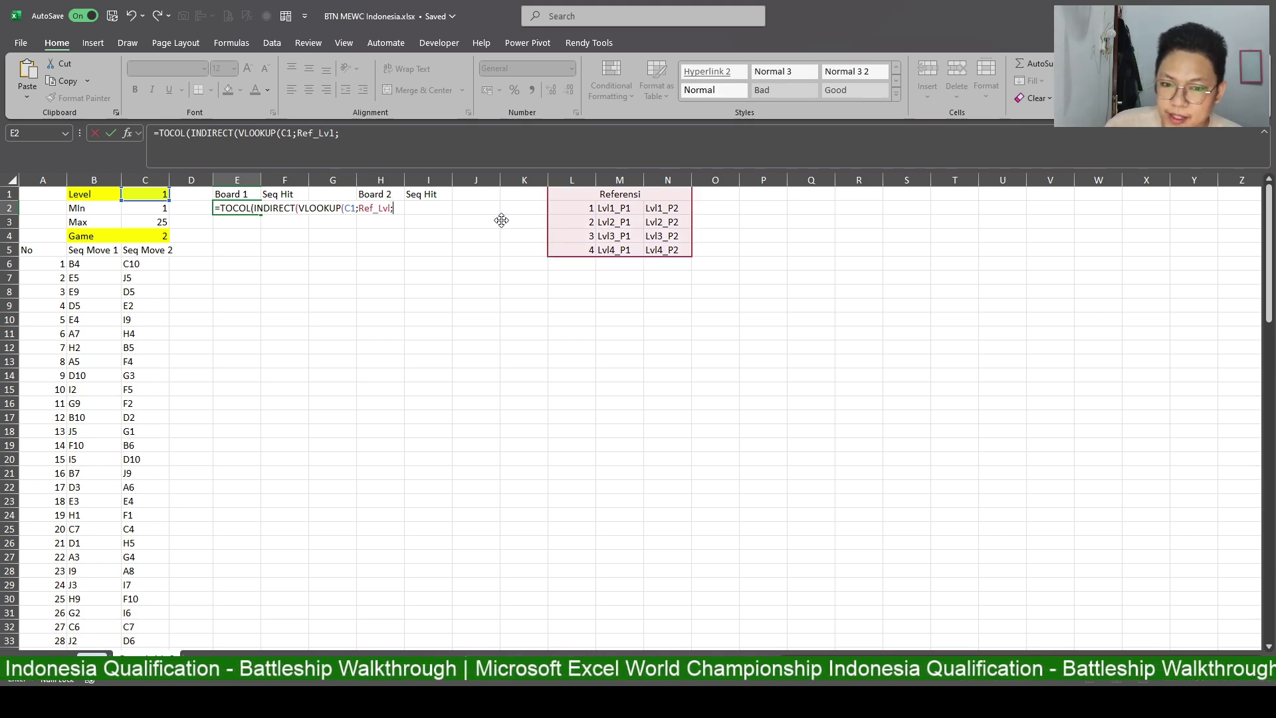
text(2;0)
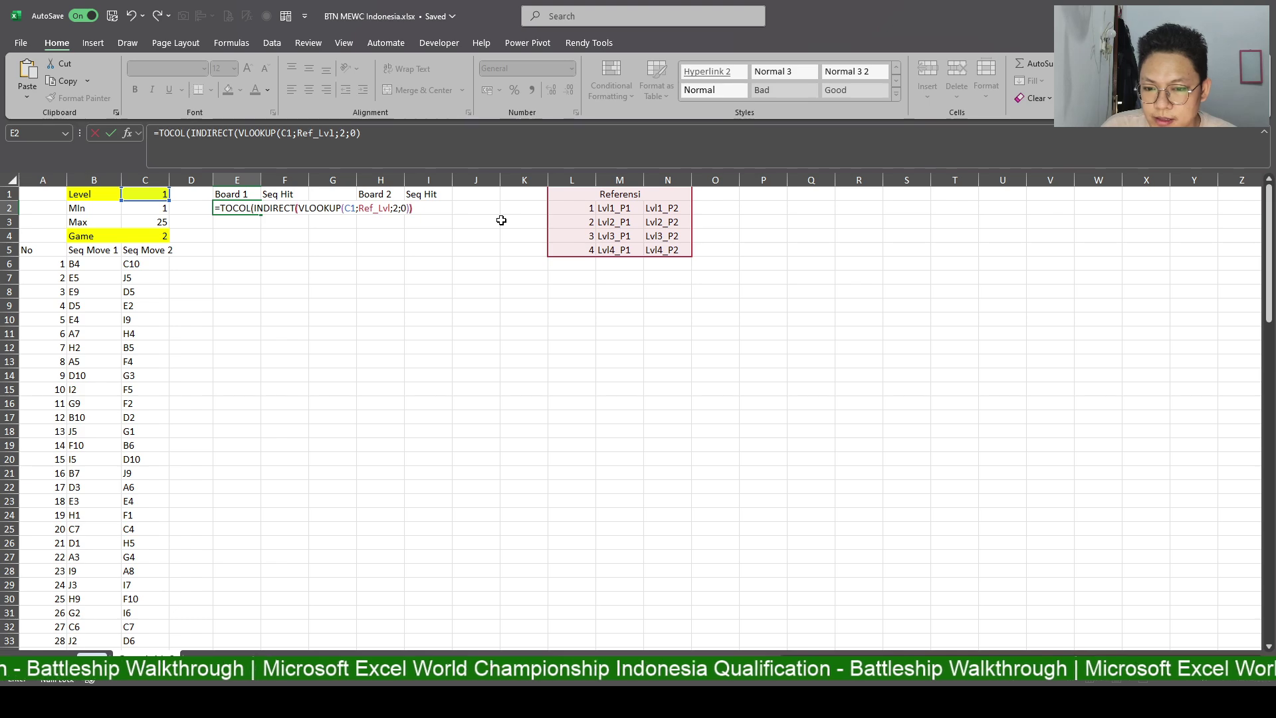
key(Return)
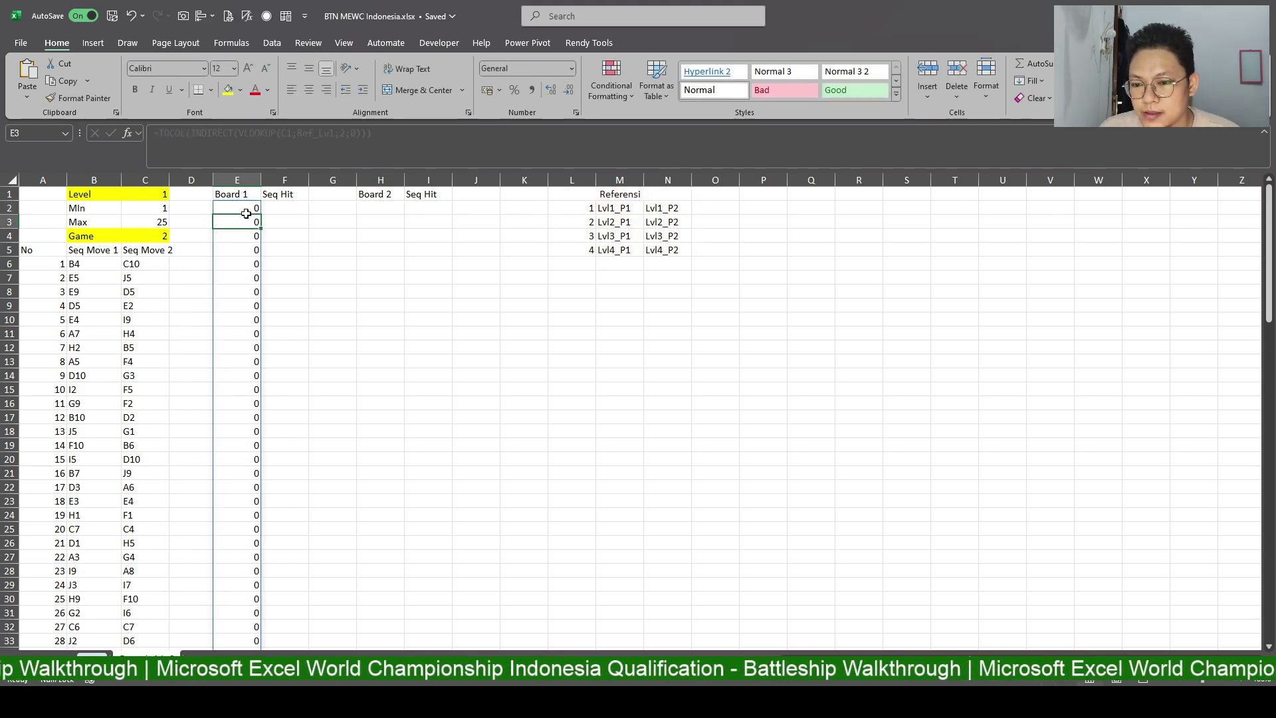
Compare the spilled Board 1 values with Player 1's board on the Level 1 sheet.
click(247, 210)
scroll(259, 334, down, 8)
scroll(259, 334, down, 3)
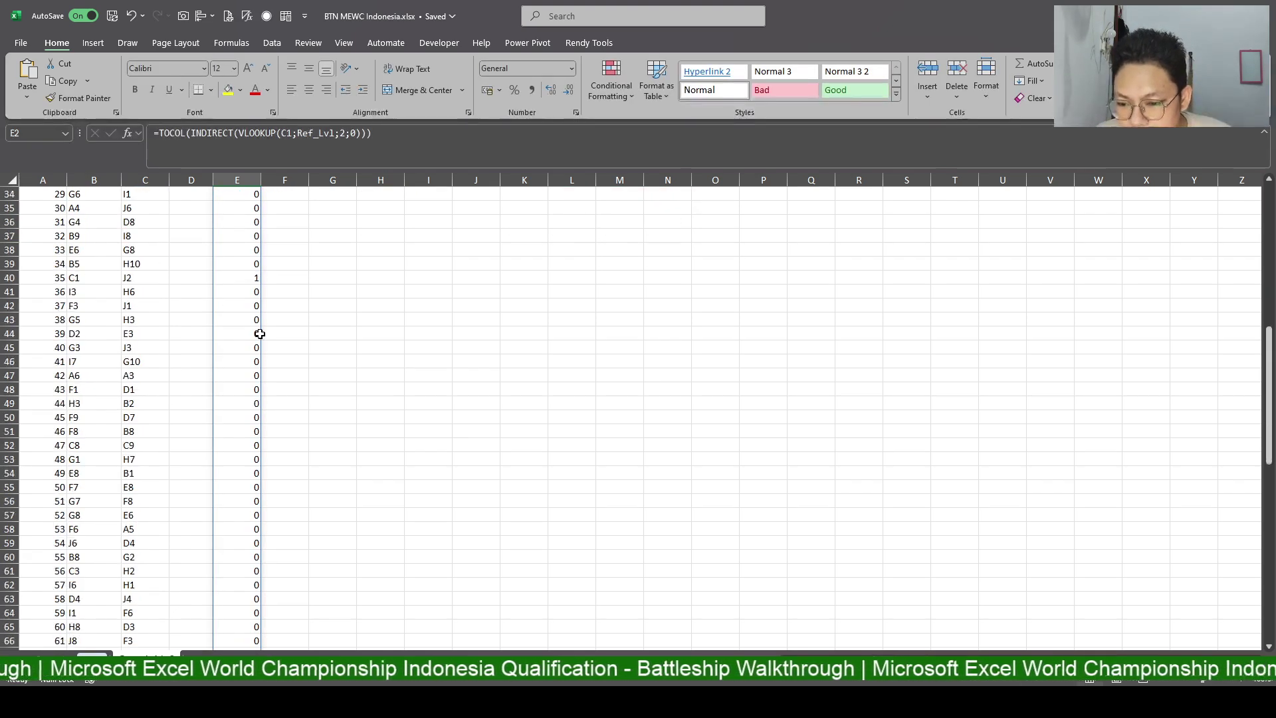
click(247, 239)
click(246, 279)
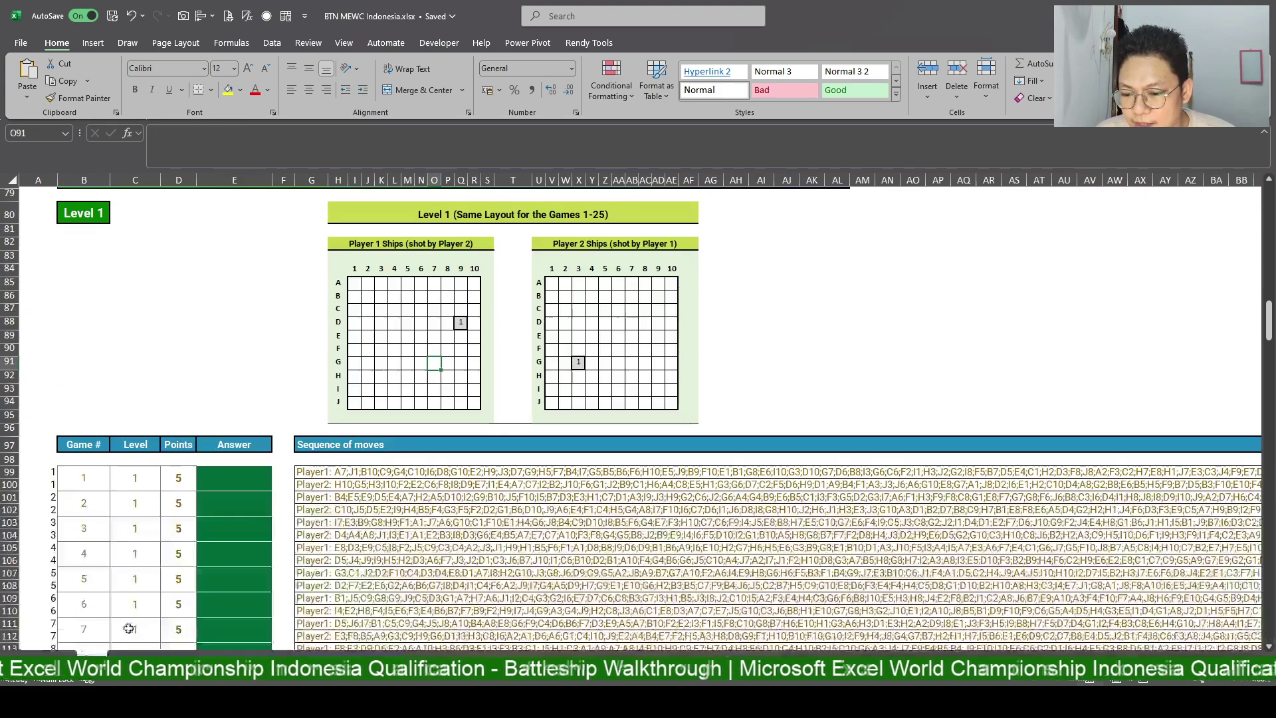
click(117, 654)
click(470, 323)
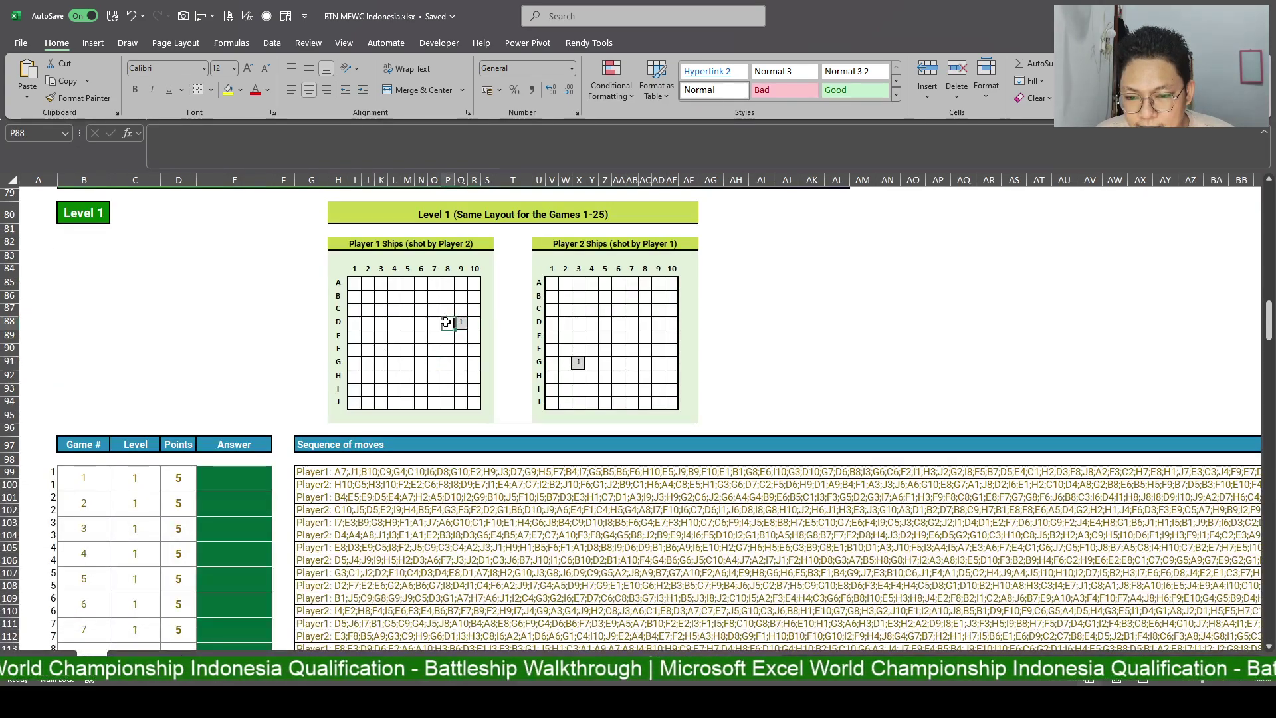
click(120, 655)
scroll(142, 570, up, 5)
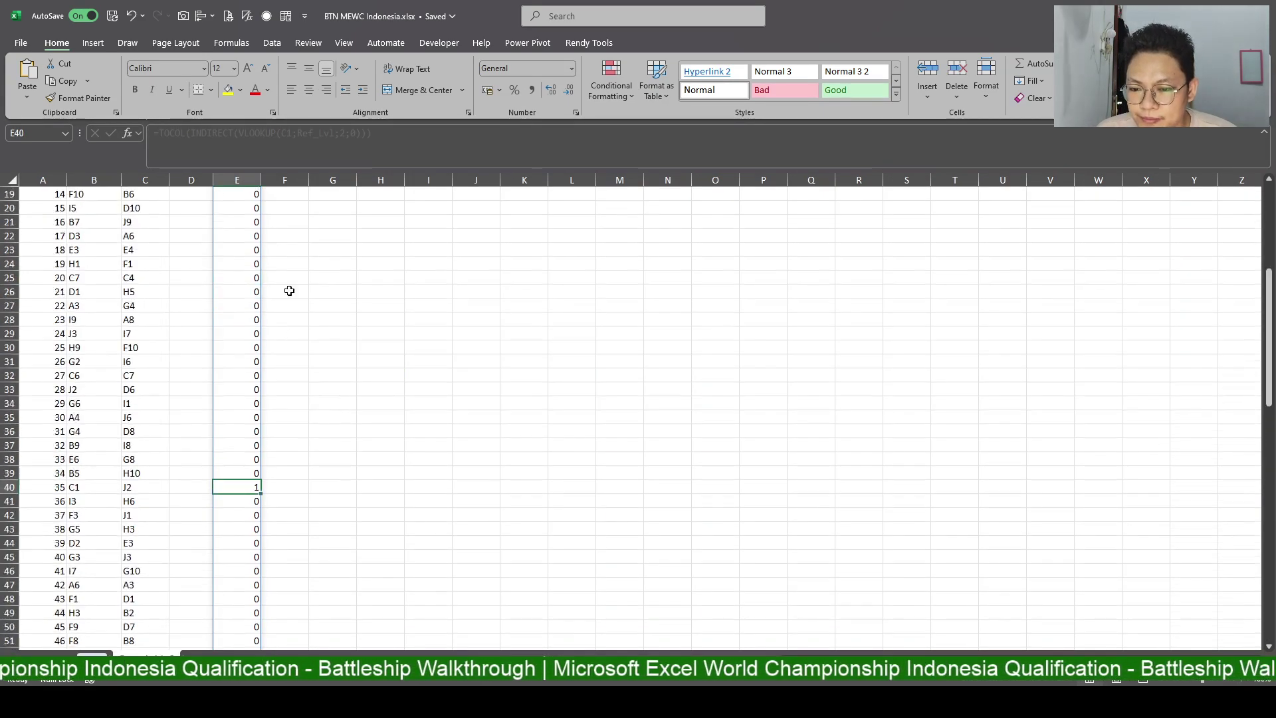
scroll(288, 288, up, 6)
click(245, 197)
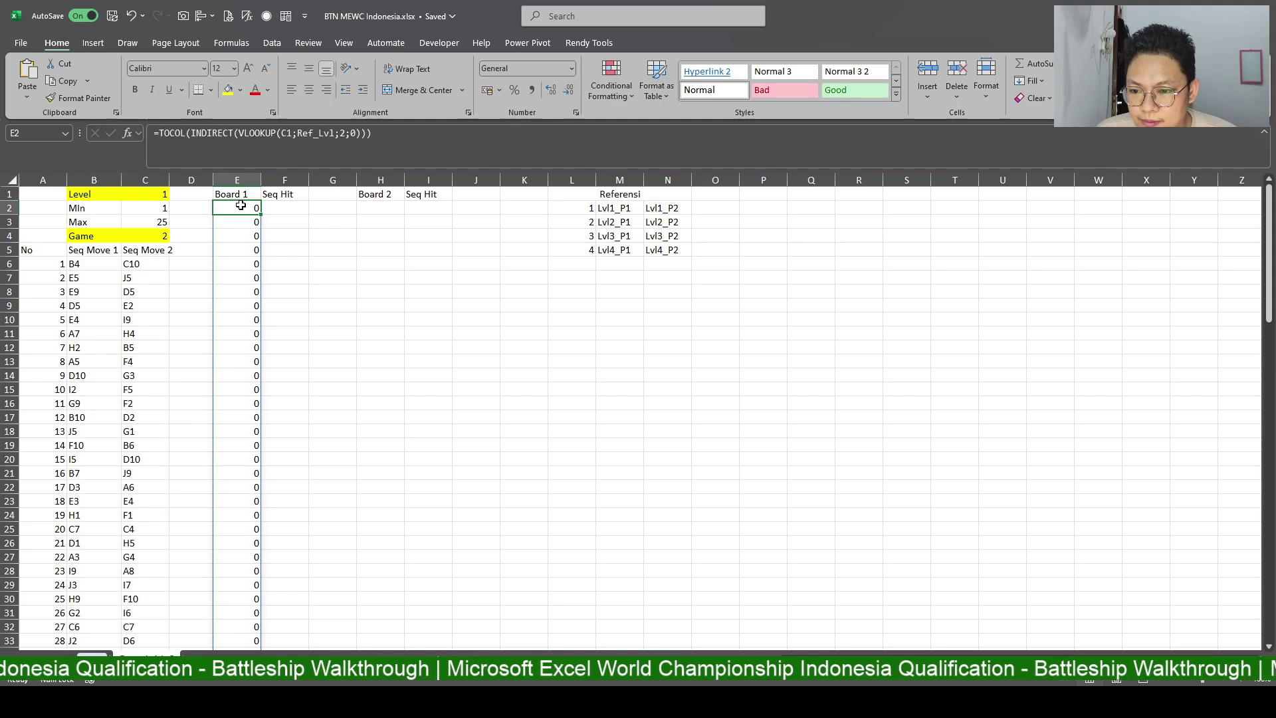
Copy the formula into H2 with the next lookup column for Board 2.
double_click(241, 206)
click(377, 206)
click(360, 133)
text(=TOCOL(INDIRECT(VLOOKUP(C1;Ref_Lvl;2;0))))
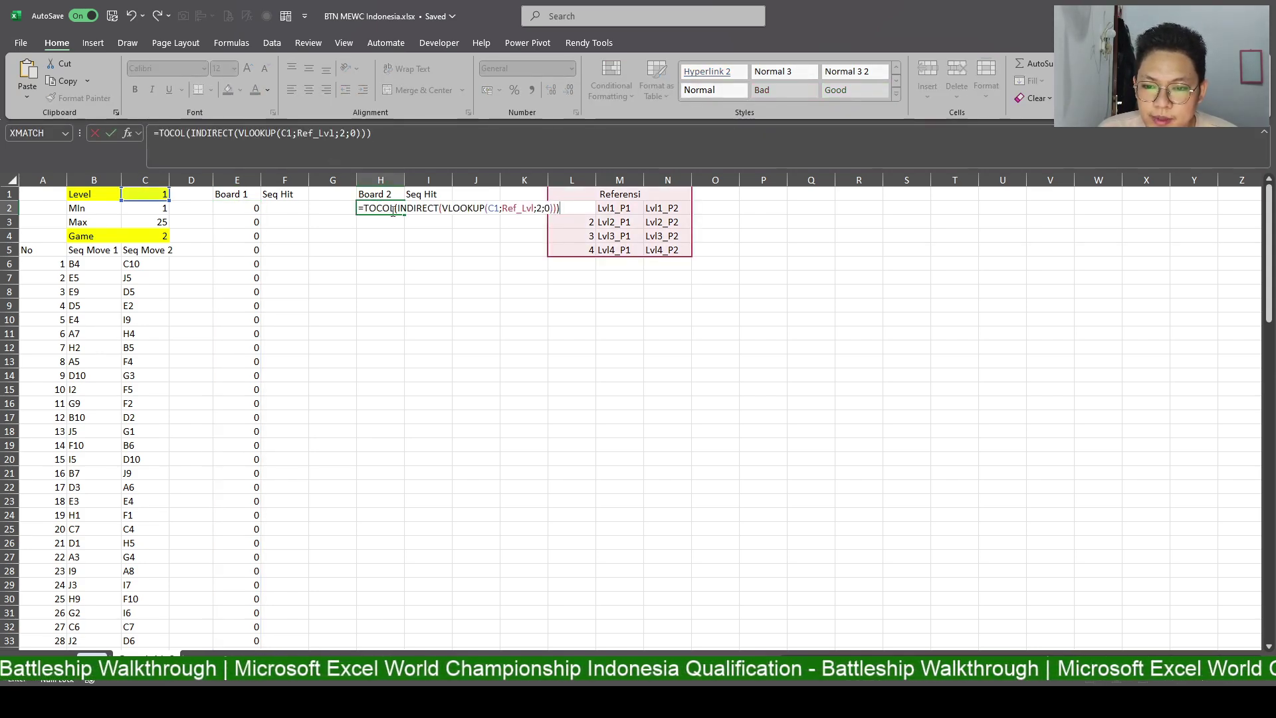
click(345, 133)
key(Return)
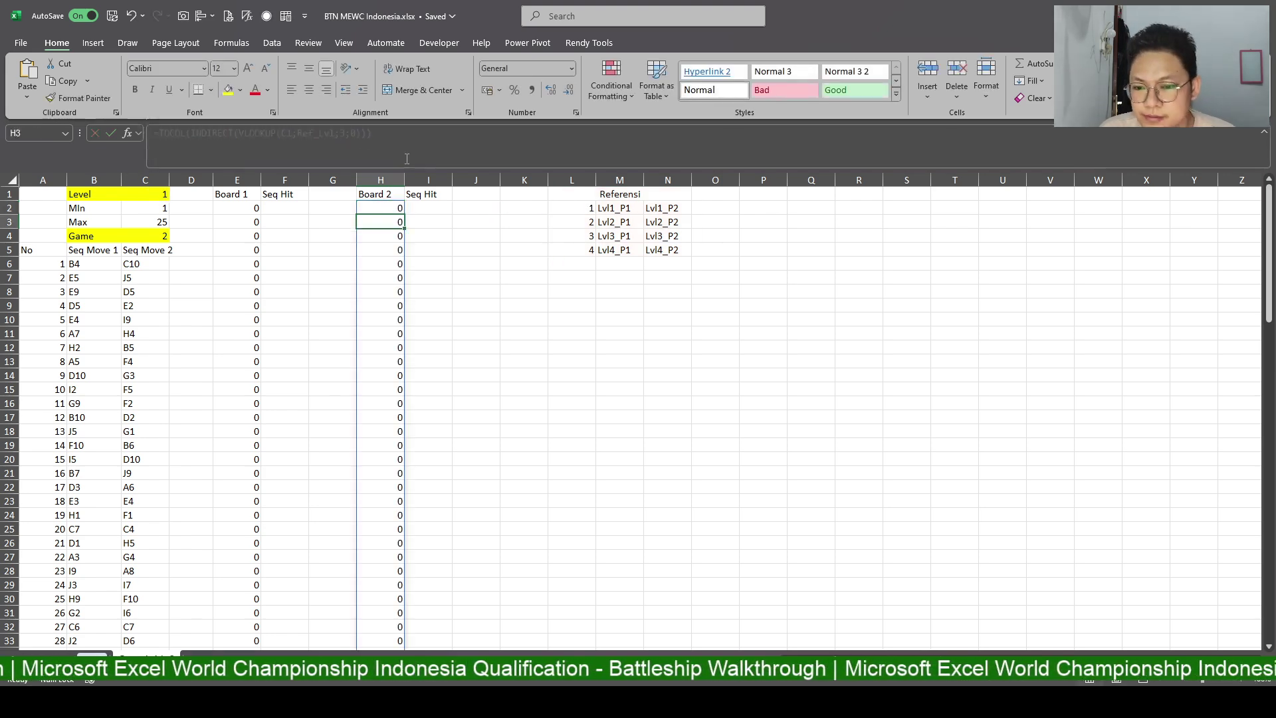
click(506, 317)
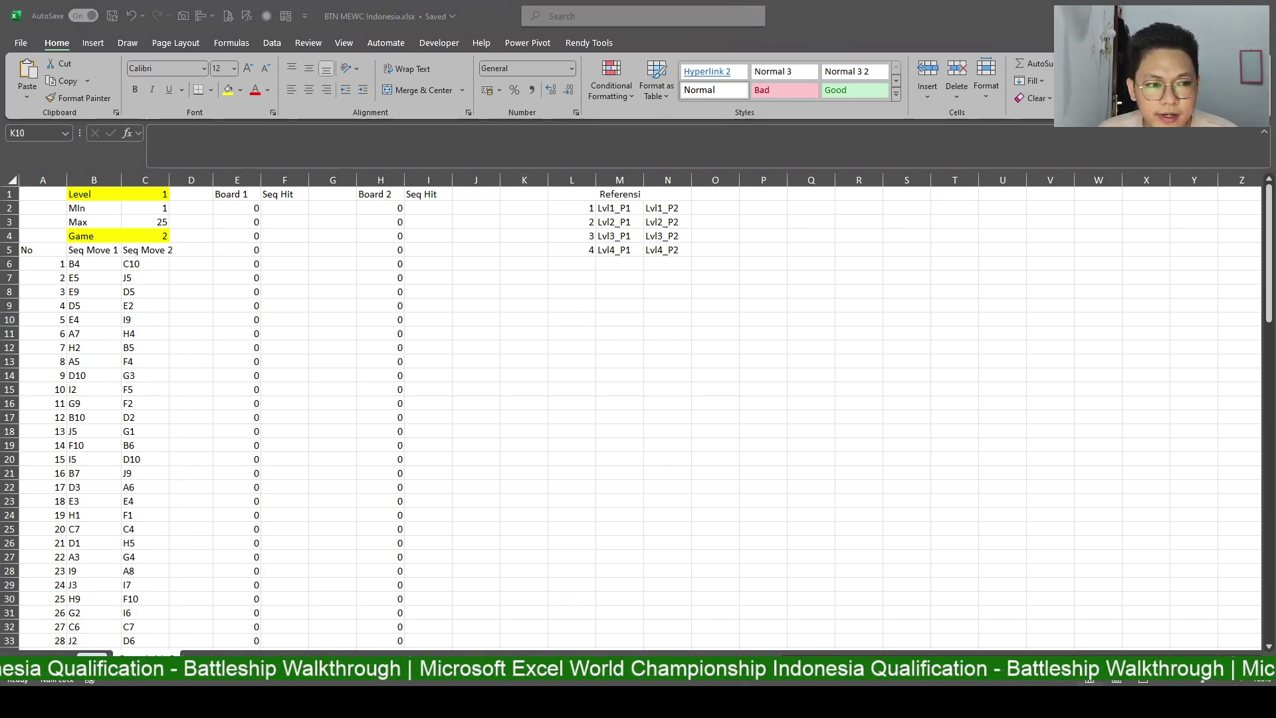
key(ctrl+Page_Up)
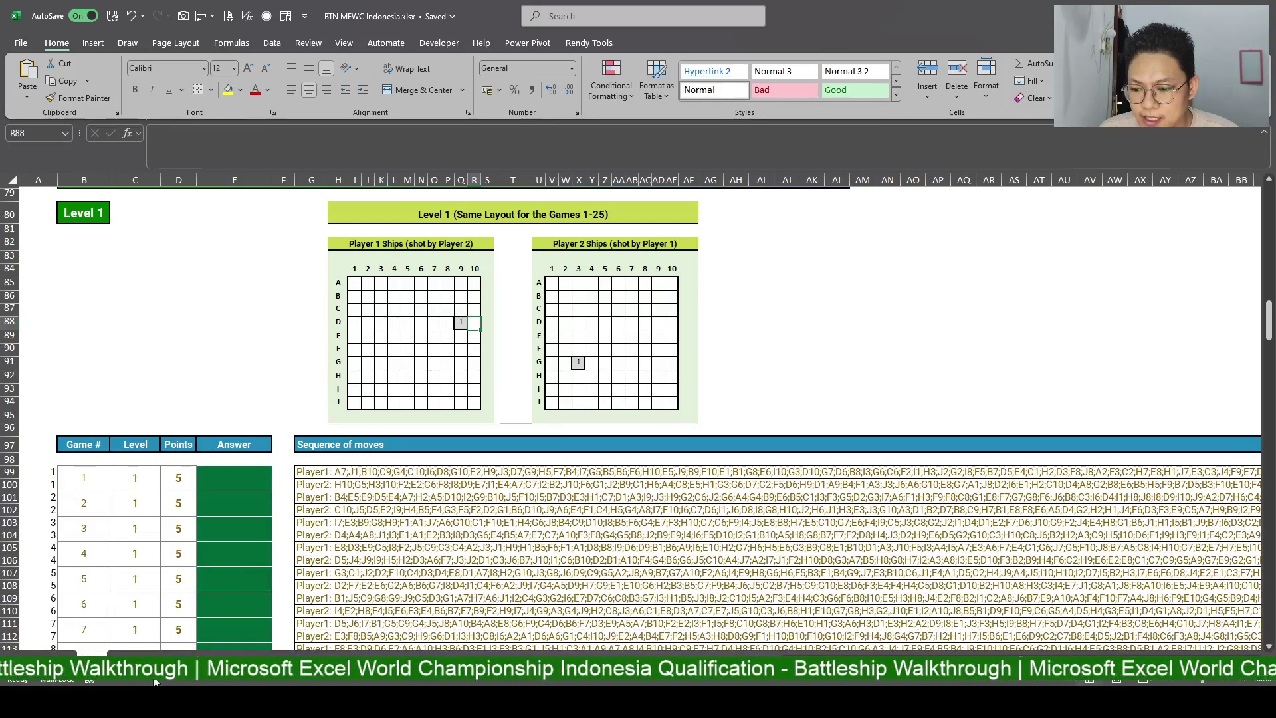
Enter a CELL address formula in A1 and fill it across the A1:J10 grid.
key(ctrl+Page_Down)
key(ctrl+Page_Down)
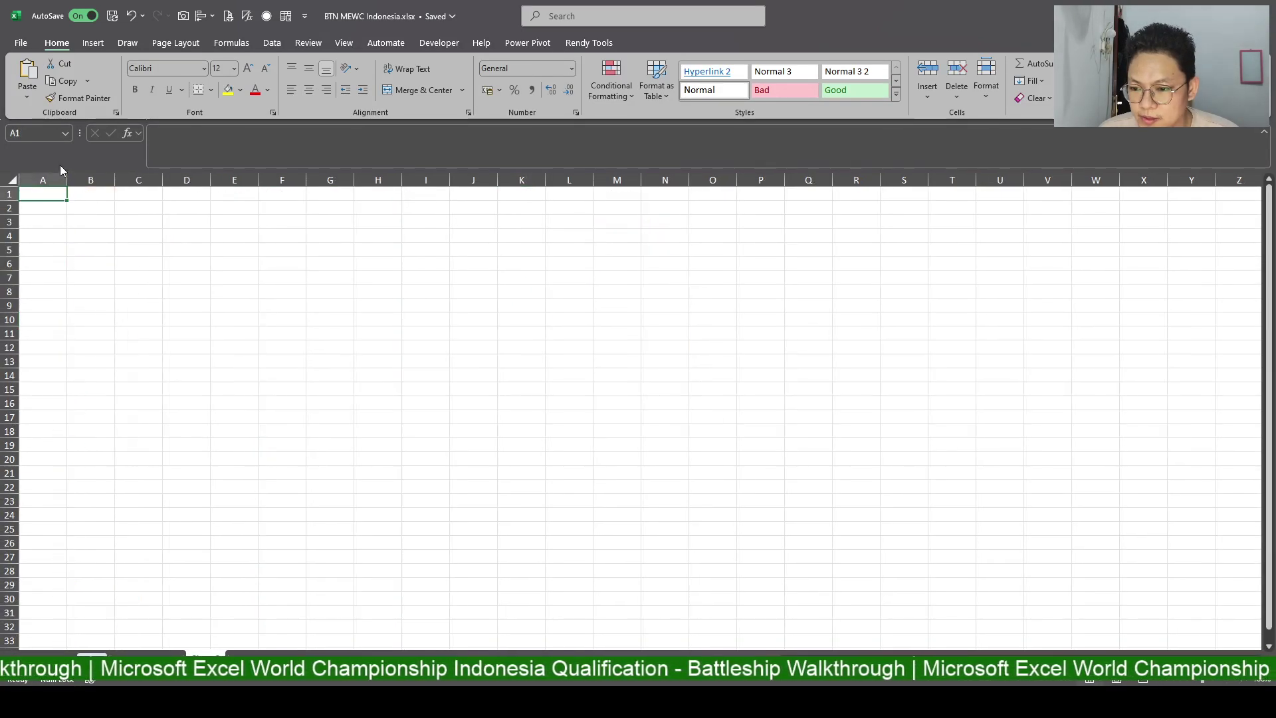
text(=CELL(AD)
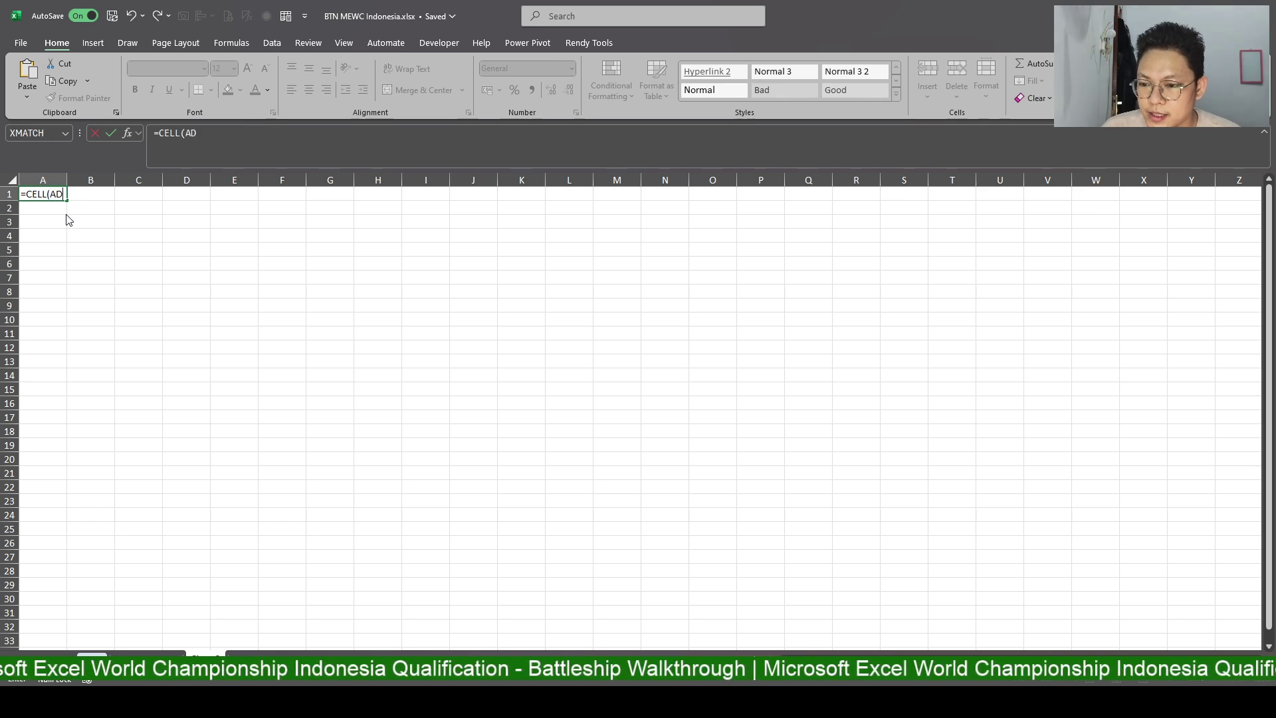
key(Tab)
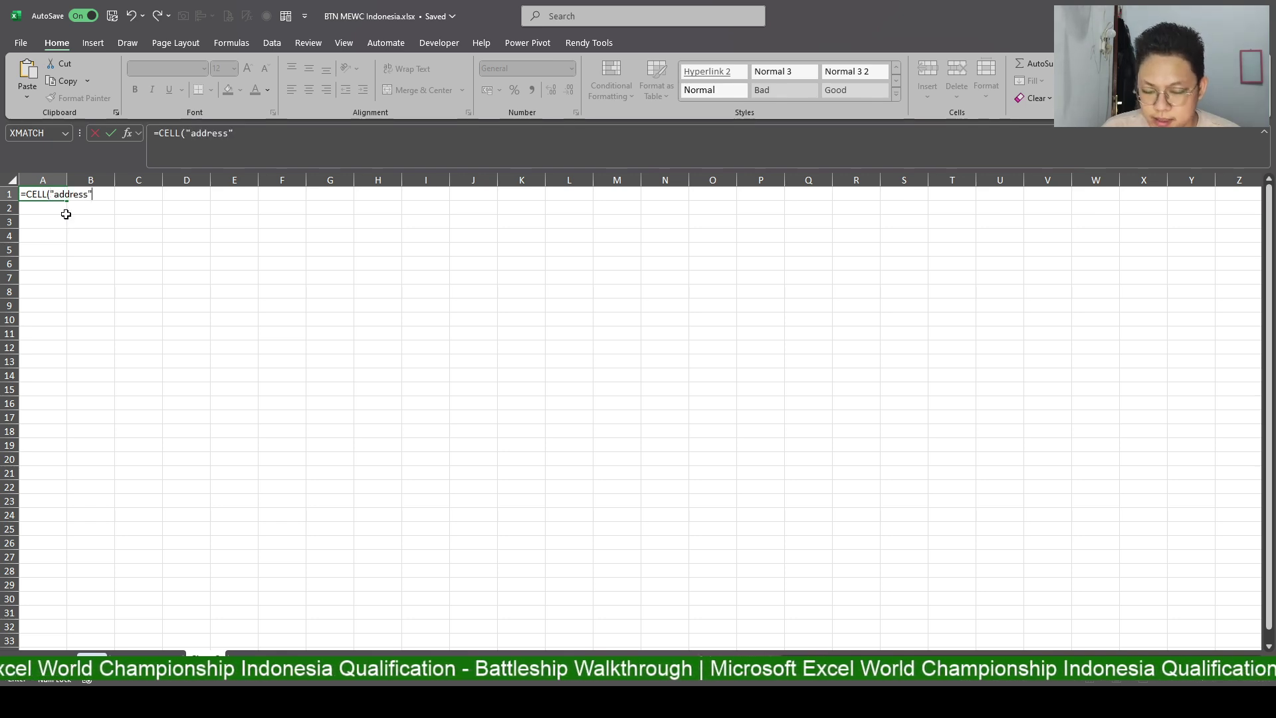
key(Return)
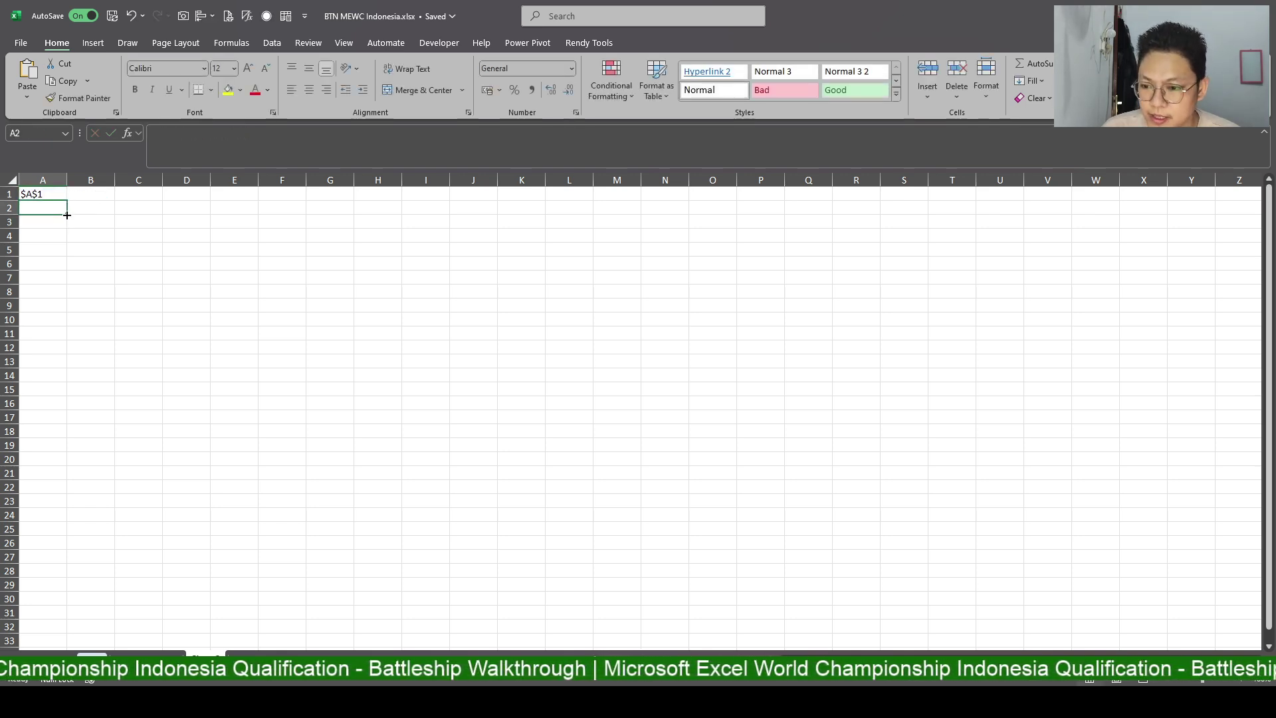
click(39, 194)
mouse_move(66, 200)
mouse_down()
mouse_move(495, 194)
mouse_move(483, 322)
mouse_up()
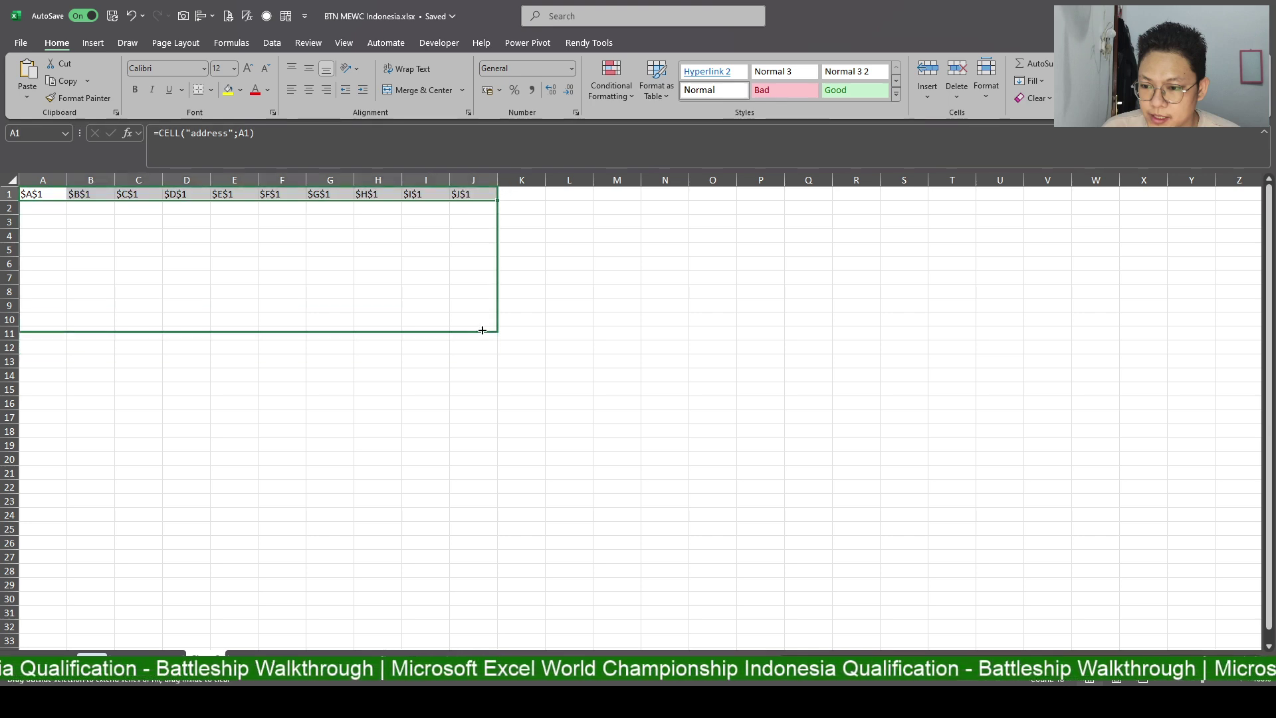
Paste the address grid back as static values without dollar signs.
key(ctrl+c)
key(ctrl+shift+v)
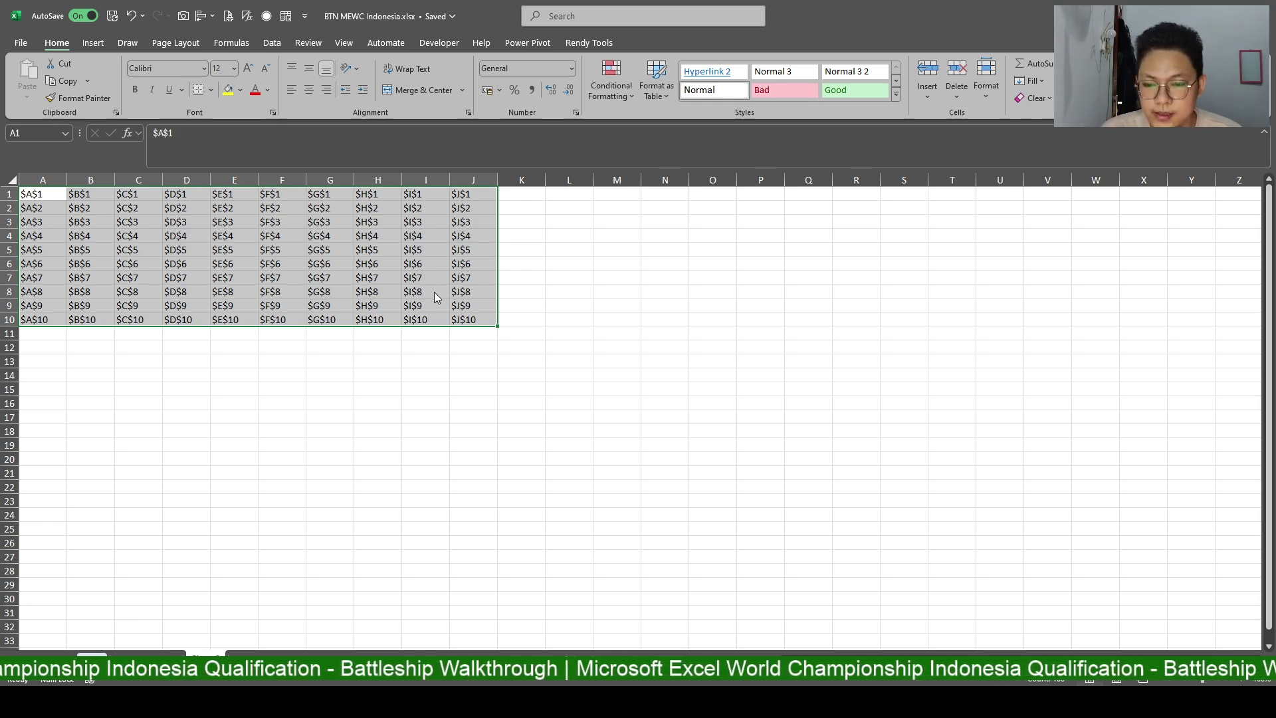
key(ctrl+z)
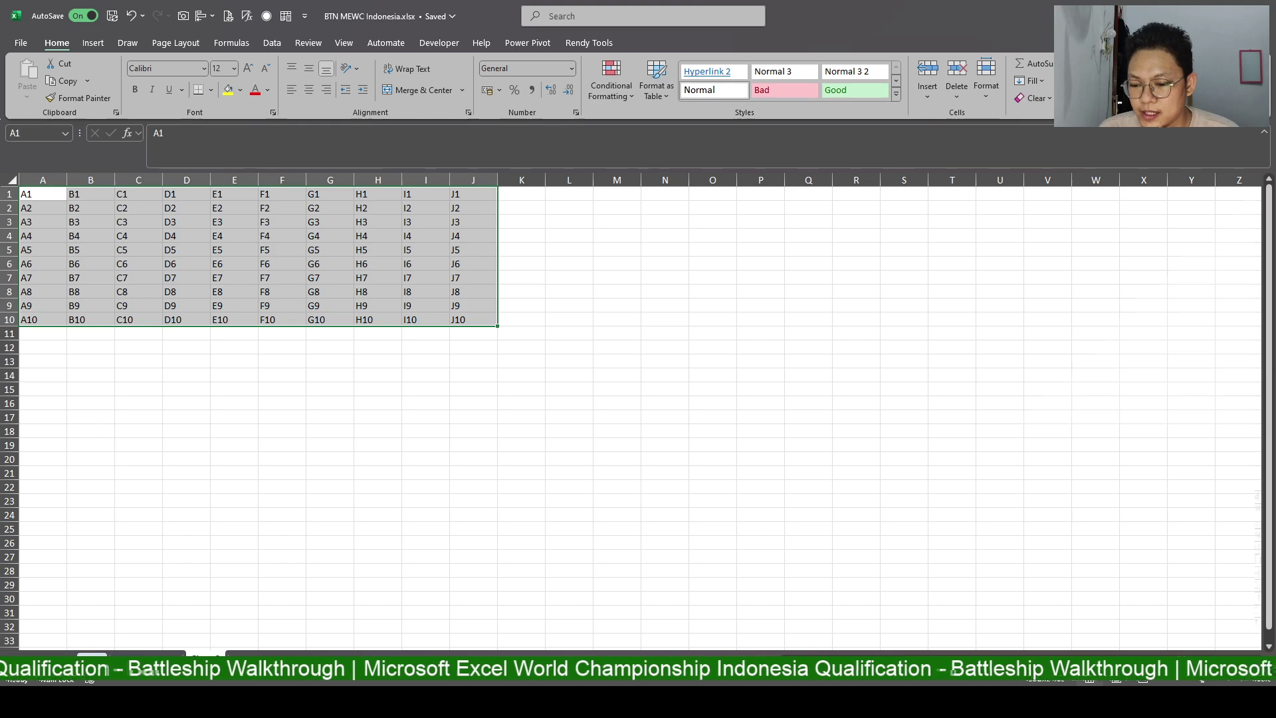
key(ctrl+Page_Up)
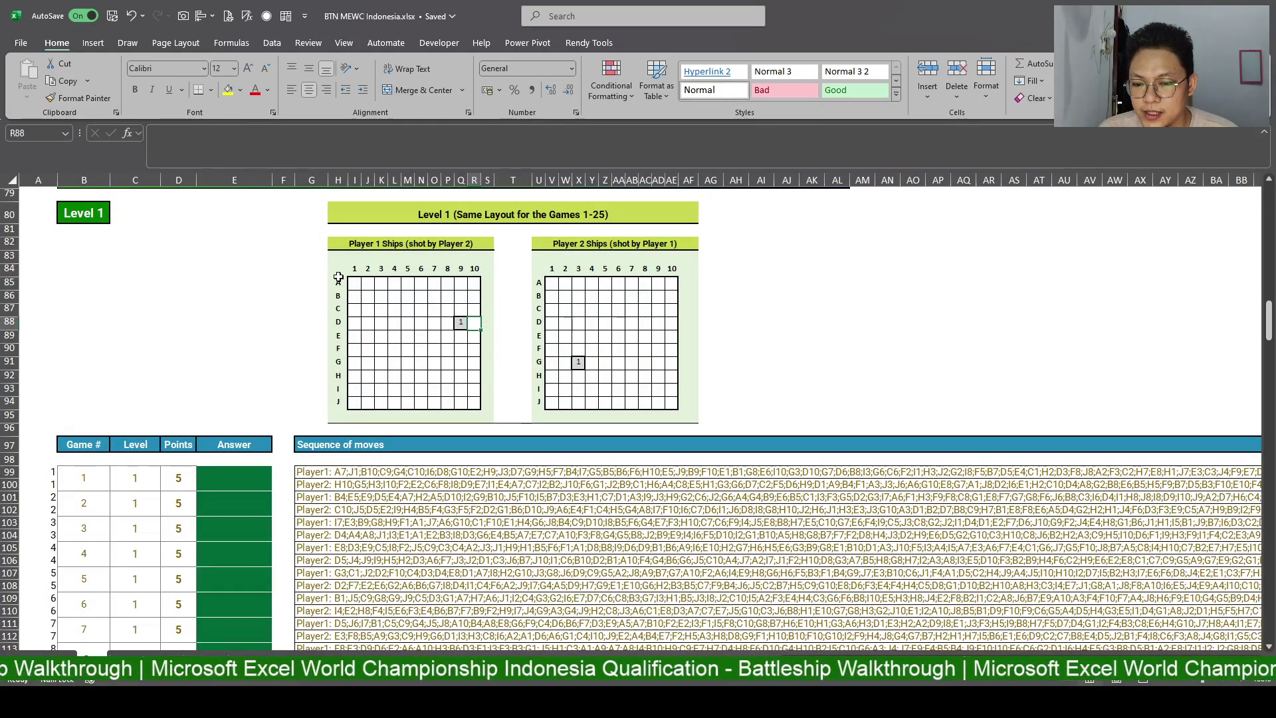
Paste the address grid transposed at L1, then delete the original columns A–K.
key(ctrl+Page_Down)
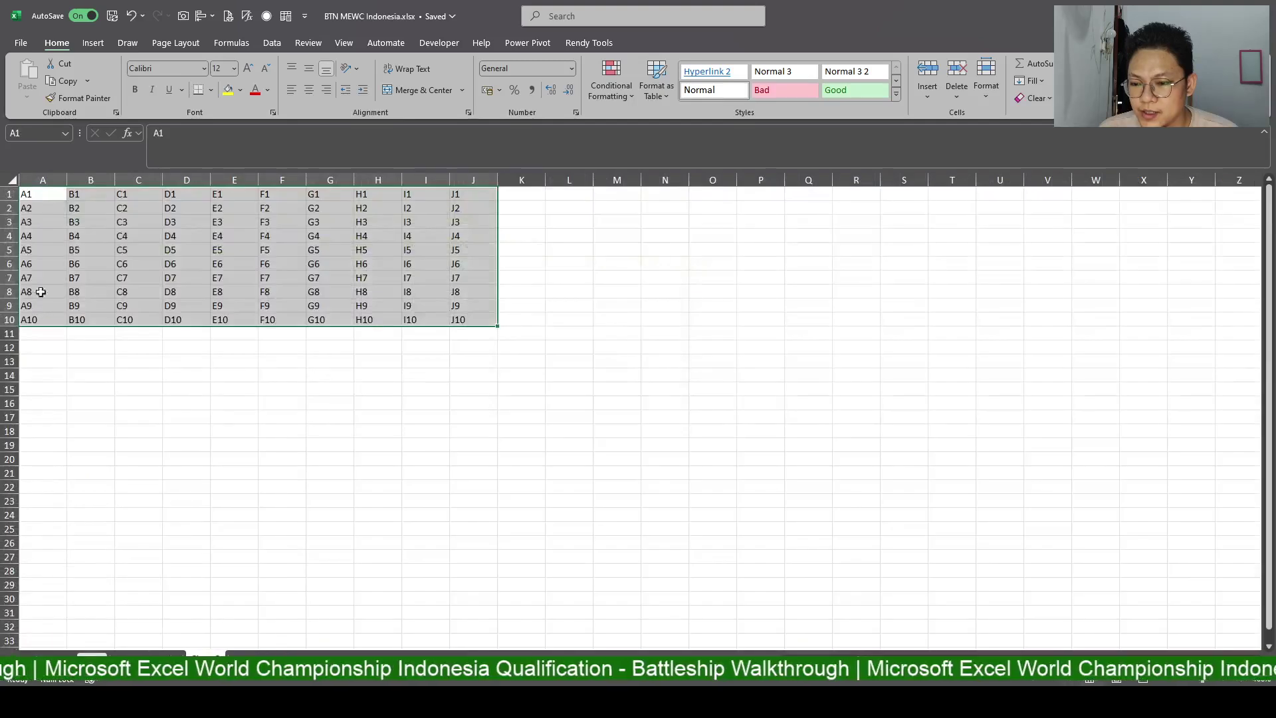
click(548, 195)
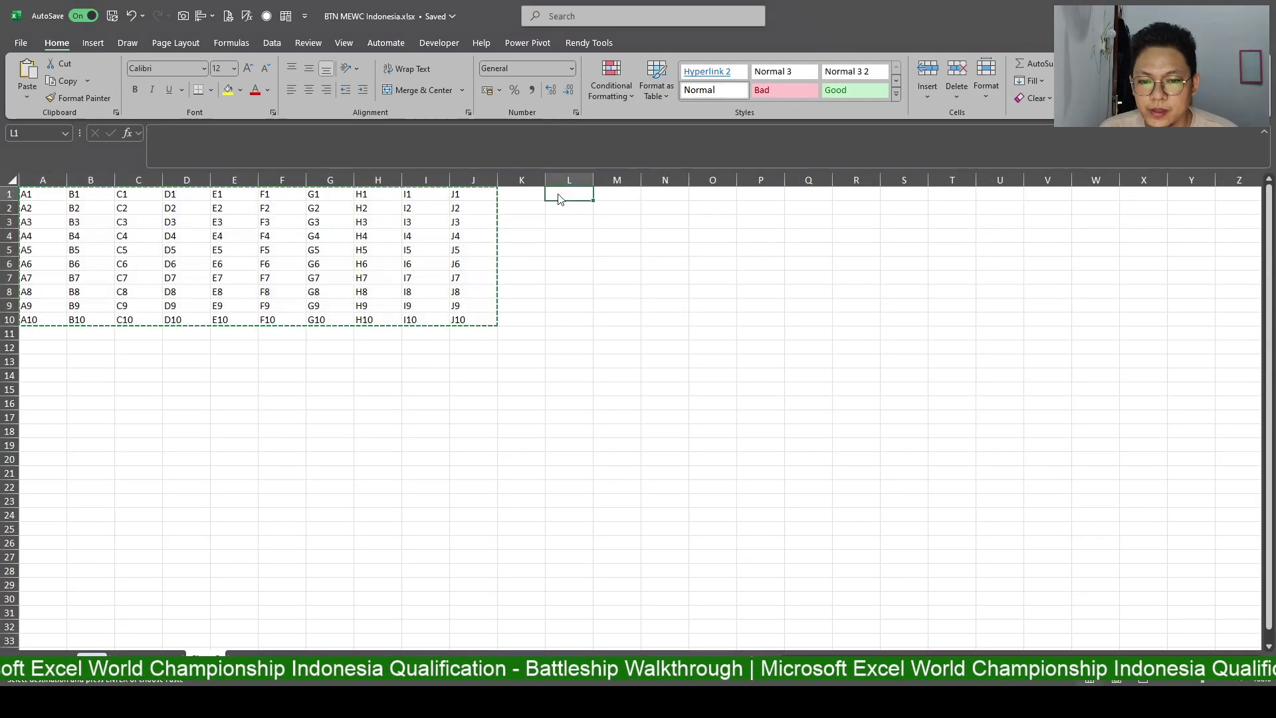
key(ctrl+alt+v)
key(e)
key(Return)
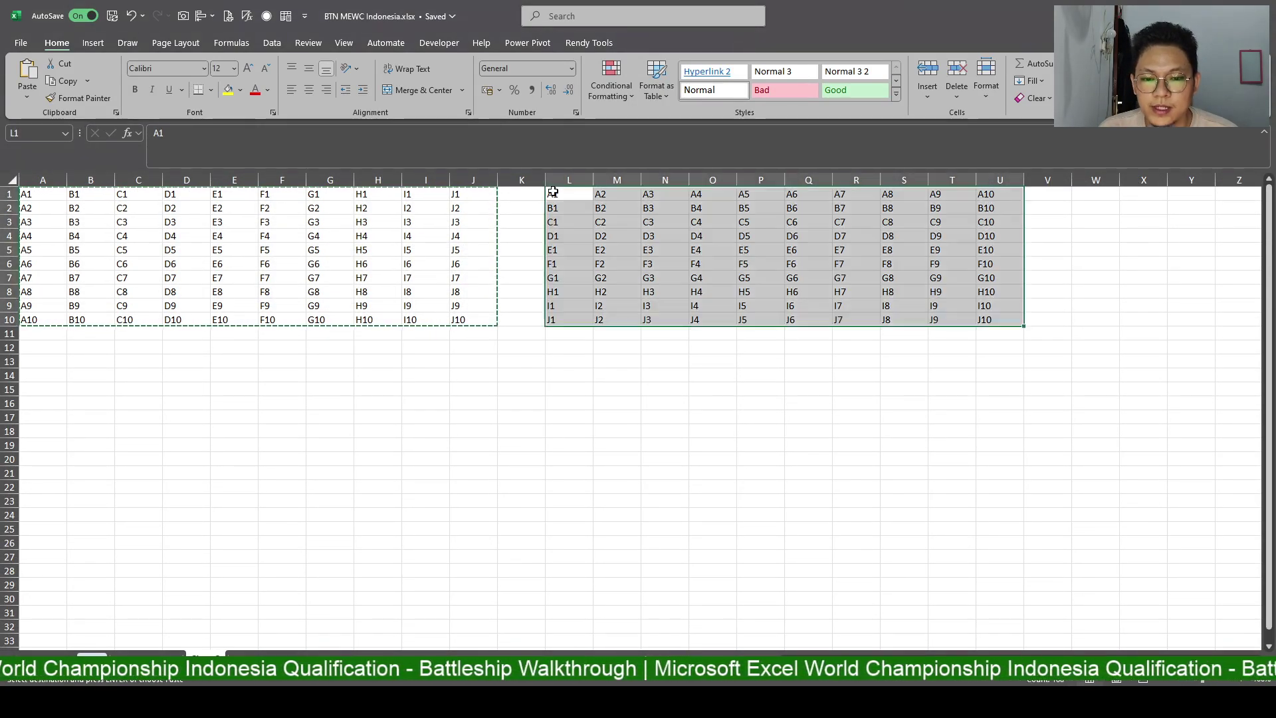
drag(492, 195, 5, 325)
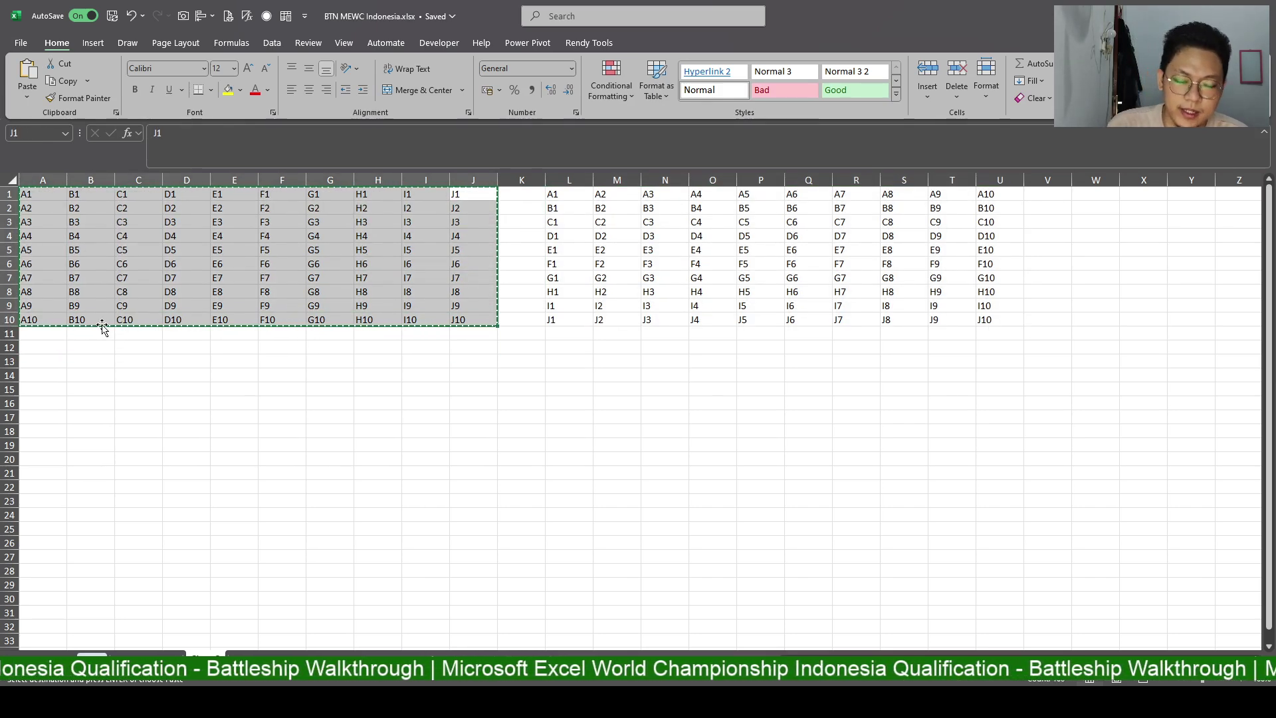
key(Delete)
drag(522, 179, 40, 180)
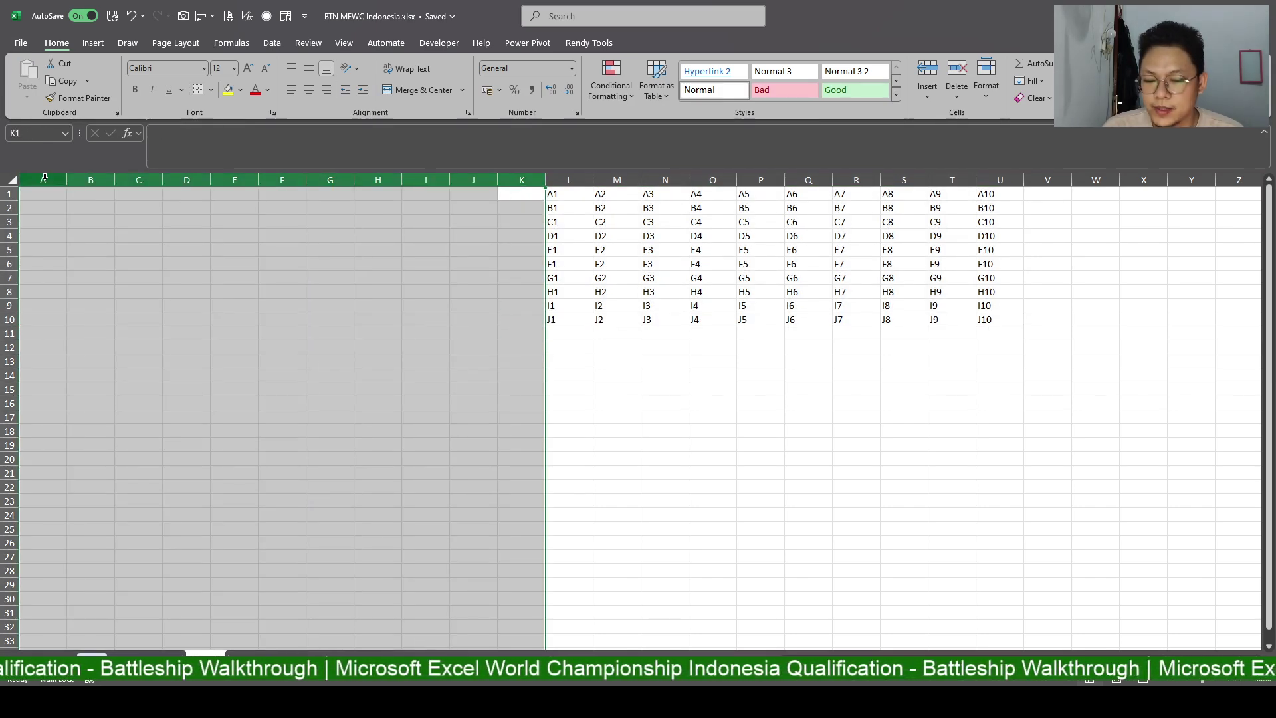
key(ctrl+minus)
click(246, 305)
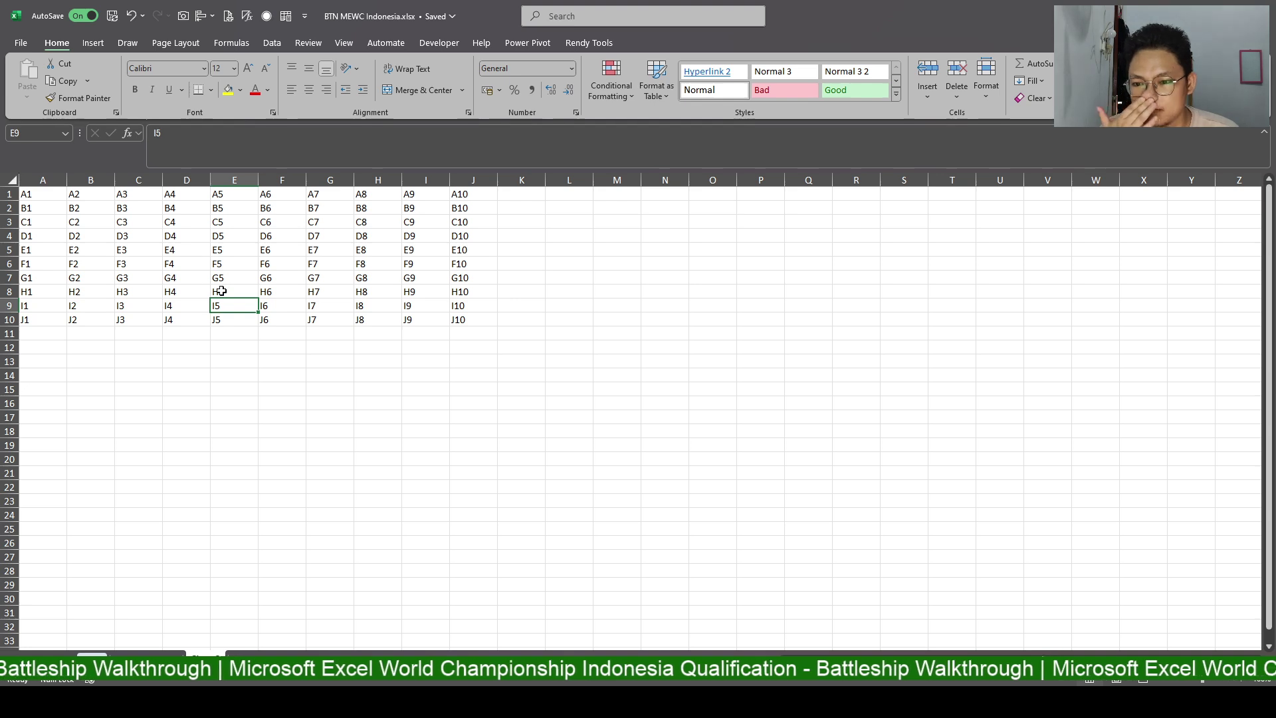
click(27, 193)
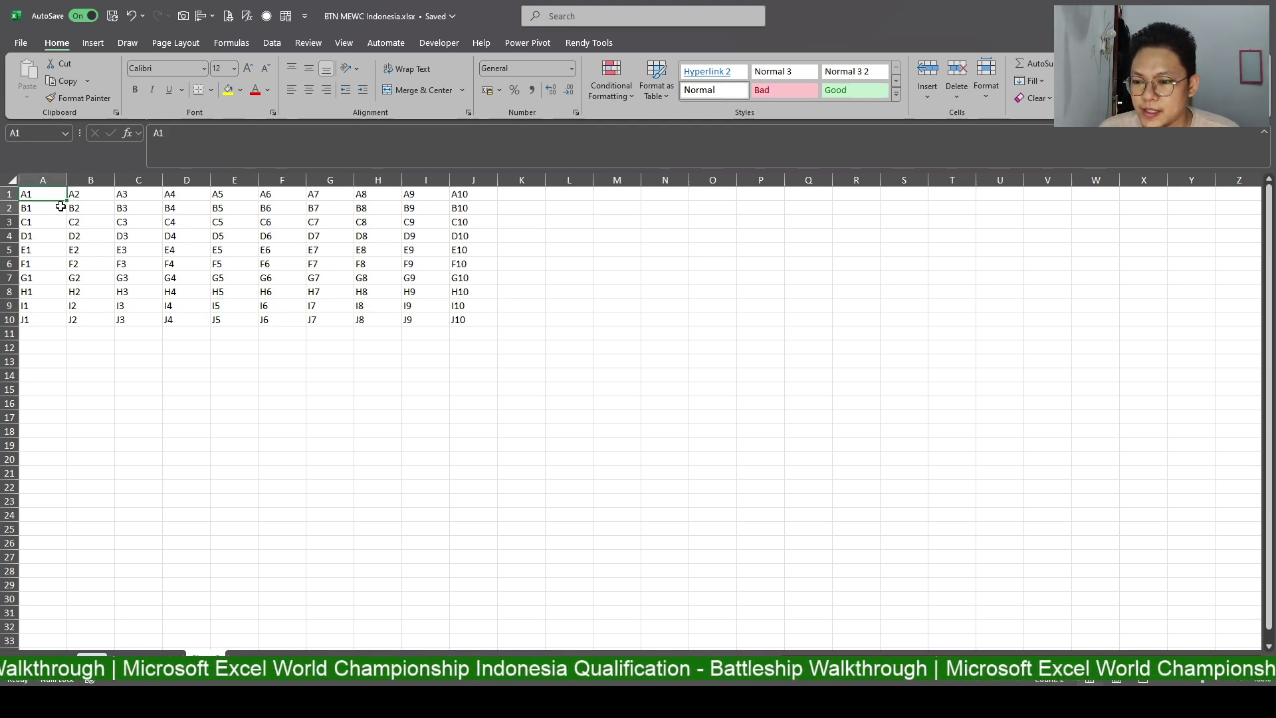
Name the transposed A1:J10 grid Koord.
drag(43, 194, 490, 317)
click(30, 133)
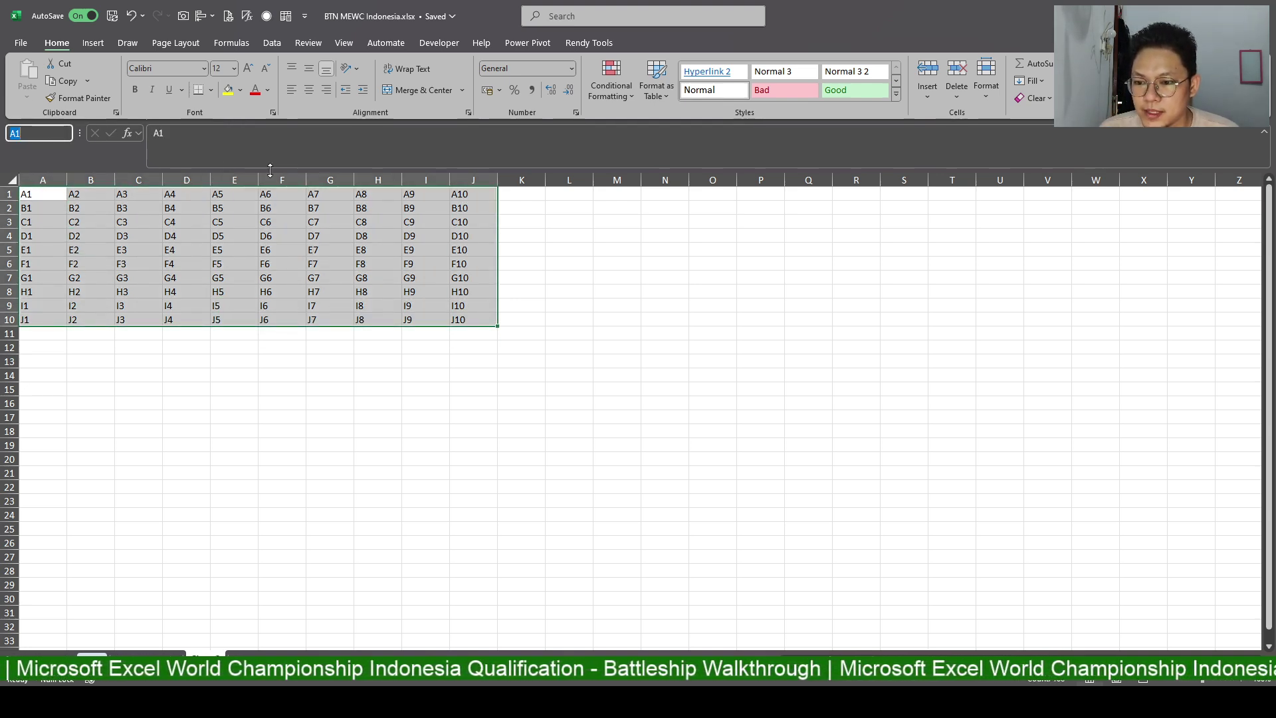
text(Koord)
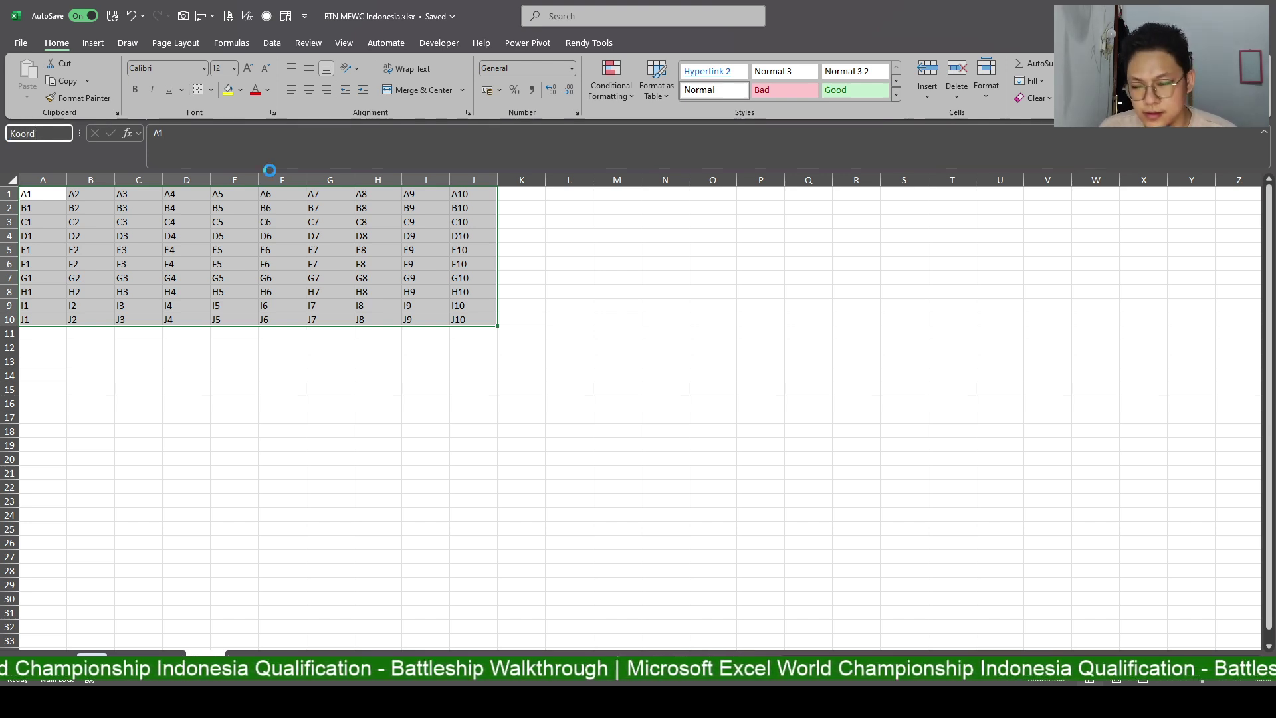
key(Return)
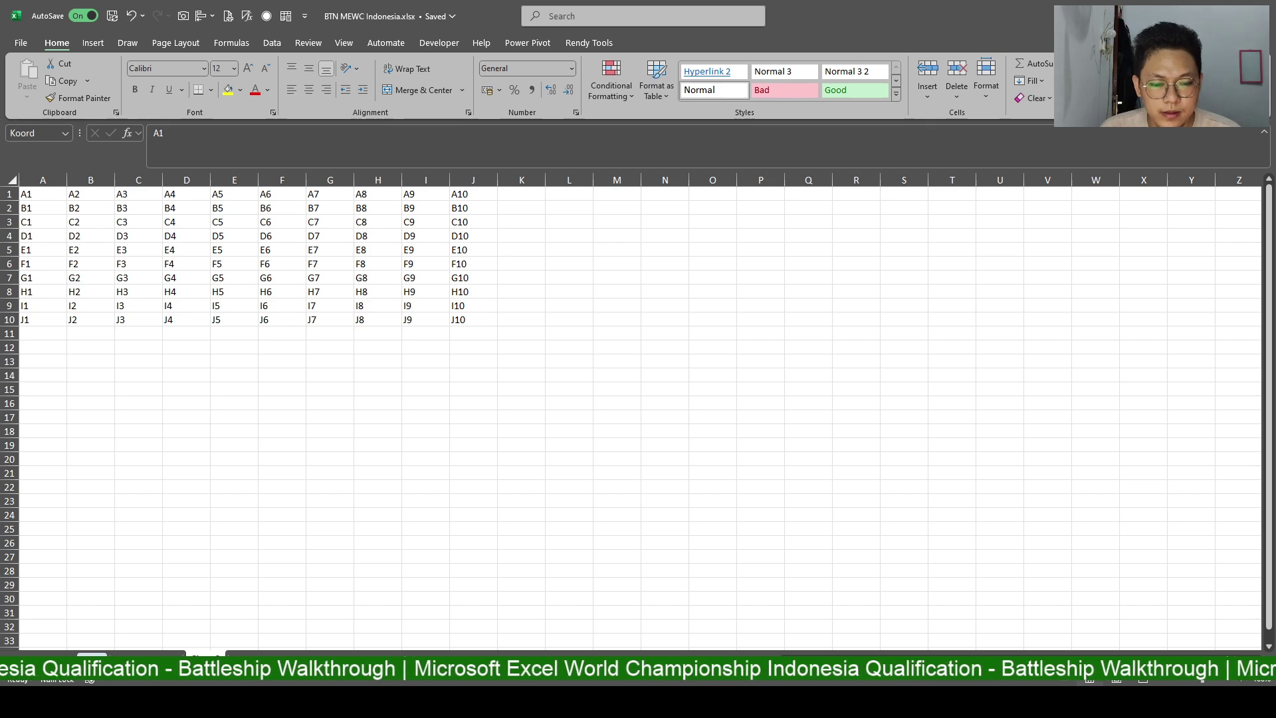
key(ctrl+a)
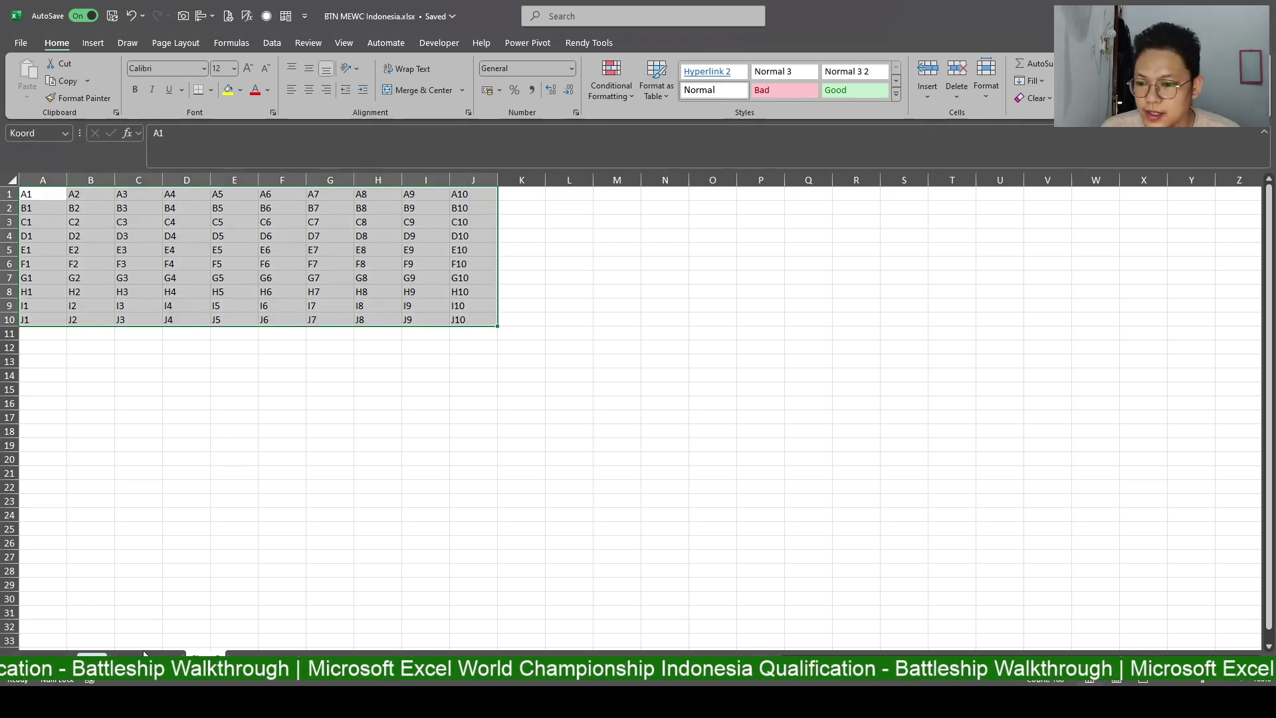
click(144, 654)
Insert blank columns at F and J beside the Board columns.
click(280, 206)
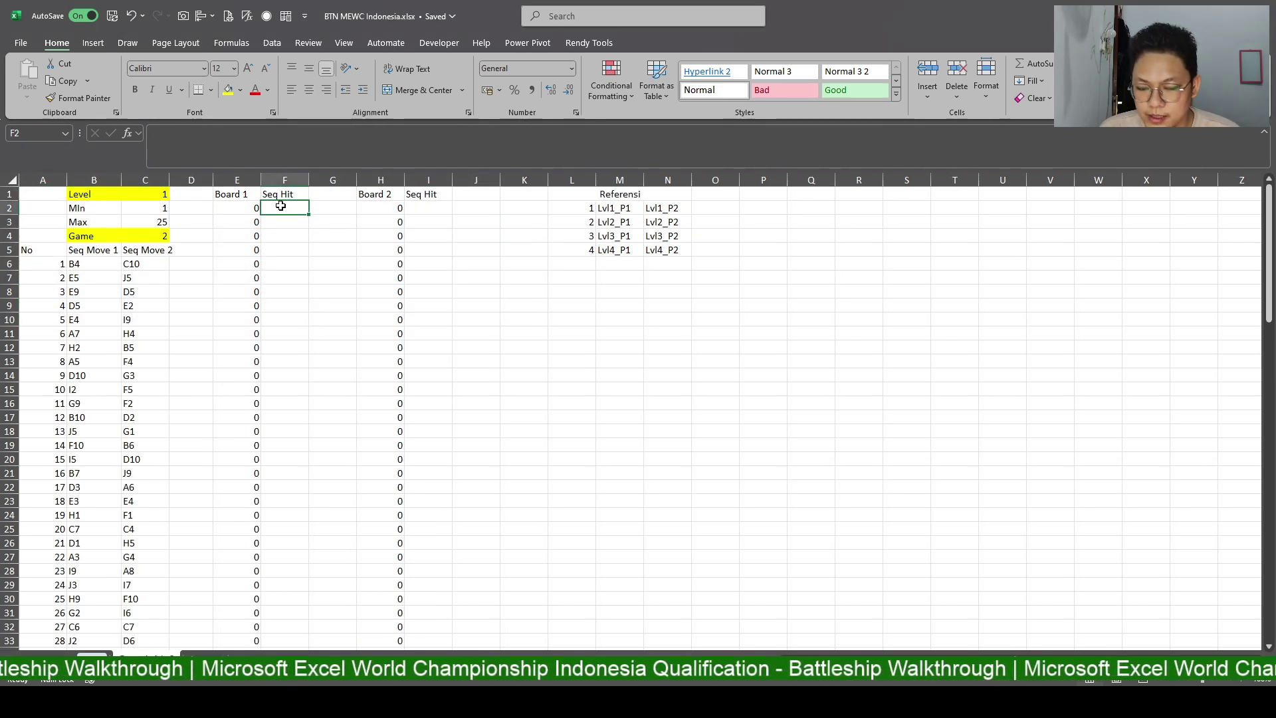
text(=TO)
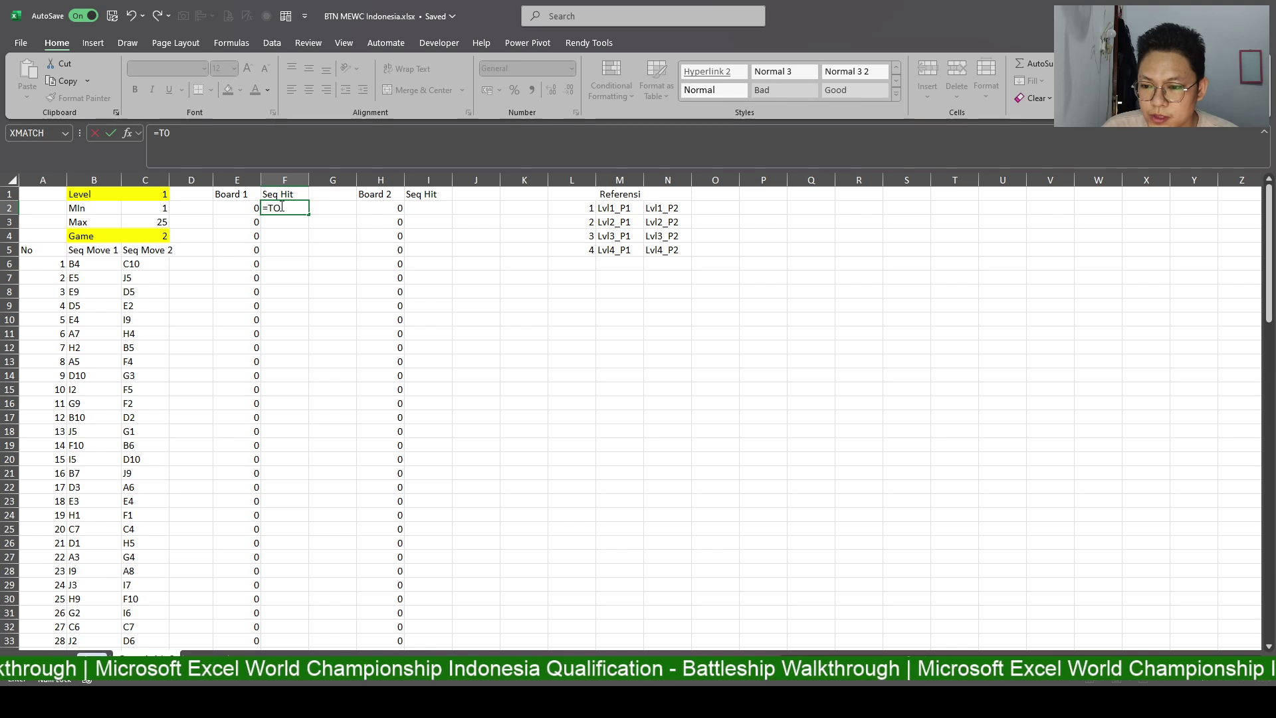
key(Escape)
click(284, 180)
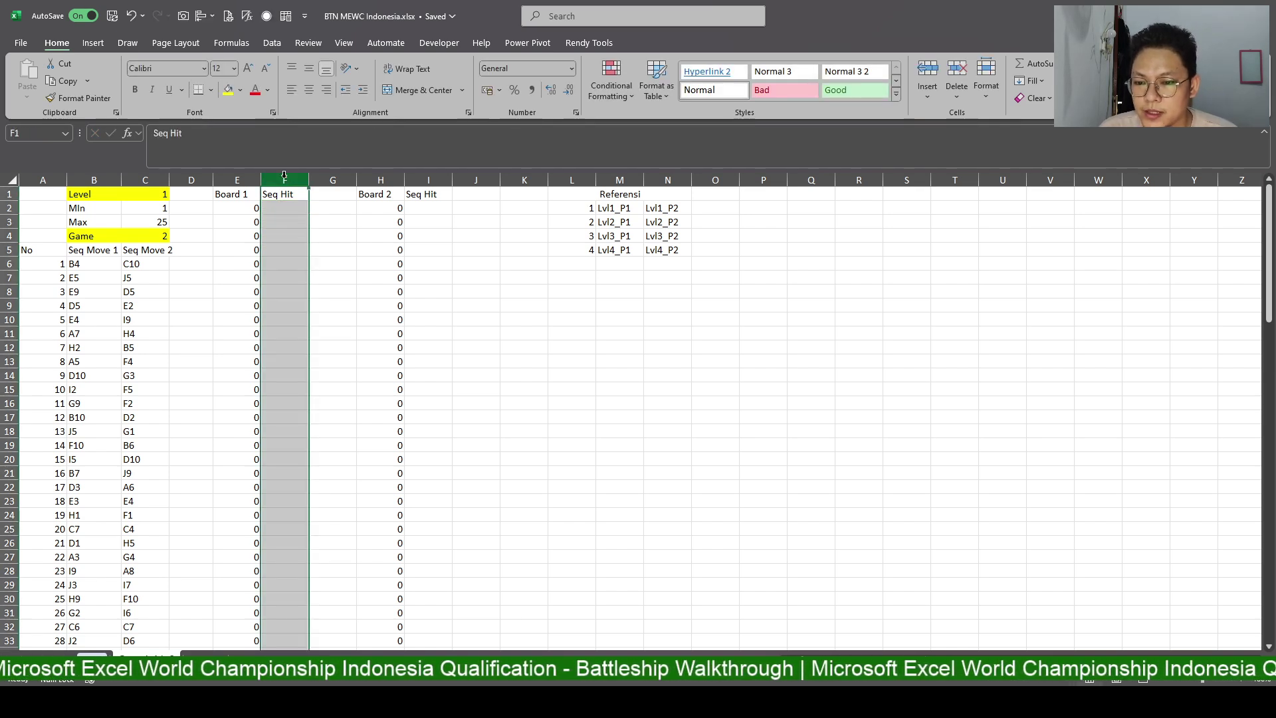
key(ctrl+shift+plus)
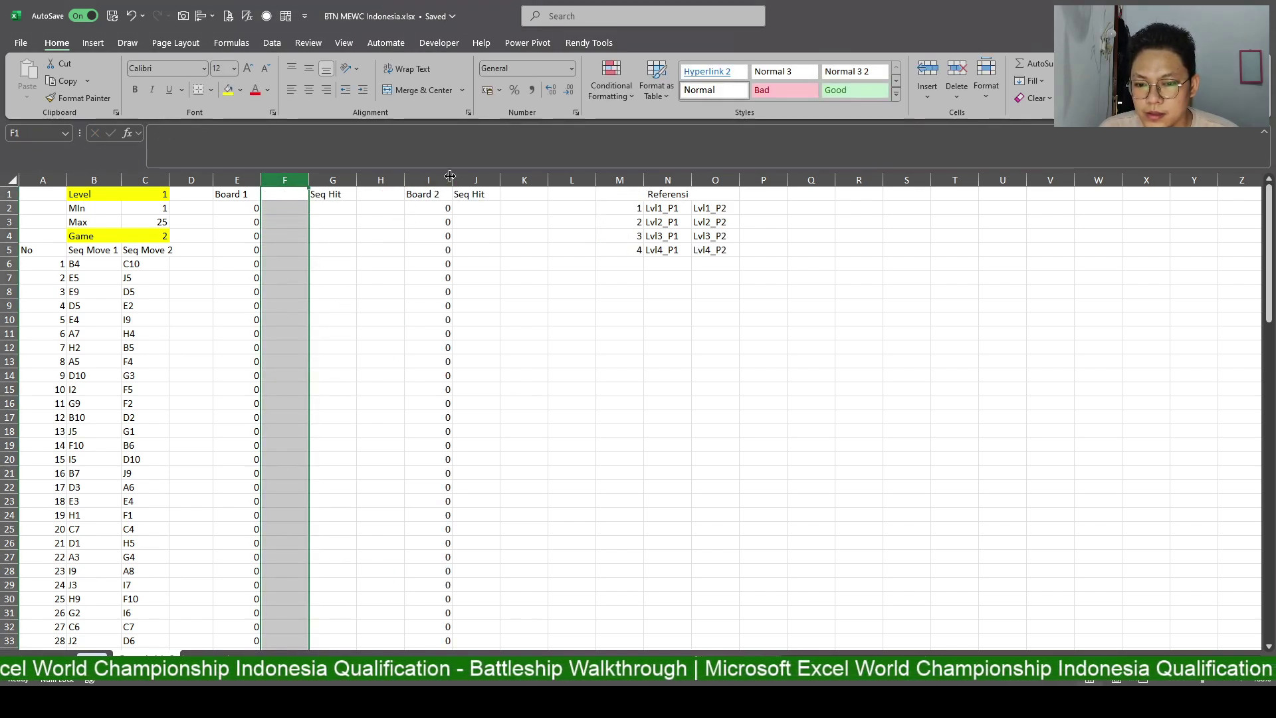
click(470, 181)
key(ctrl+shift+plus)
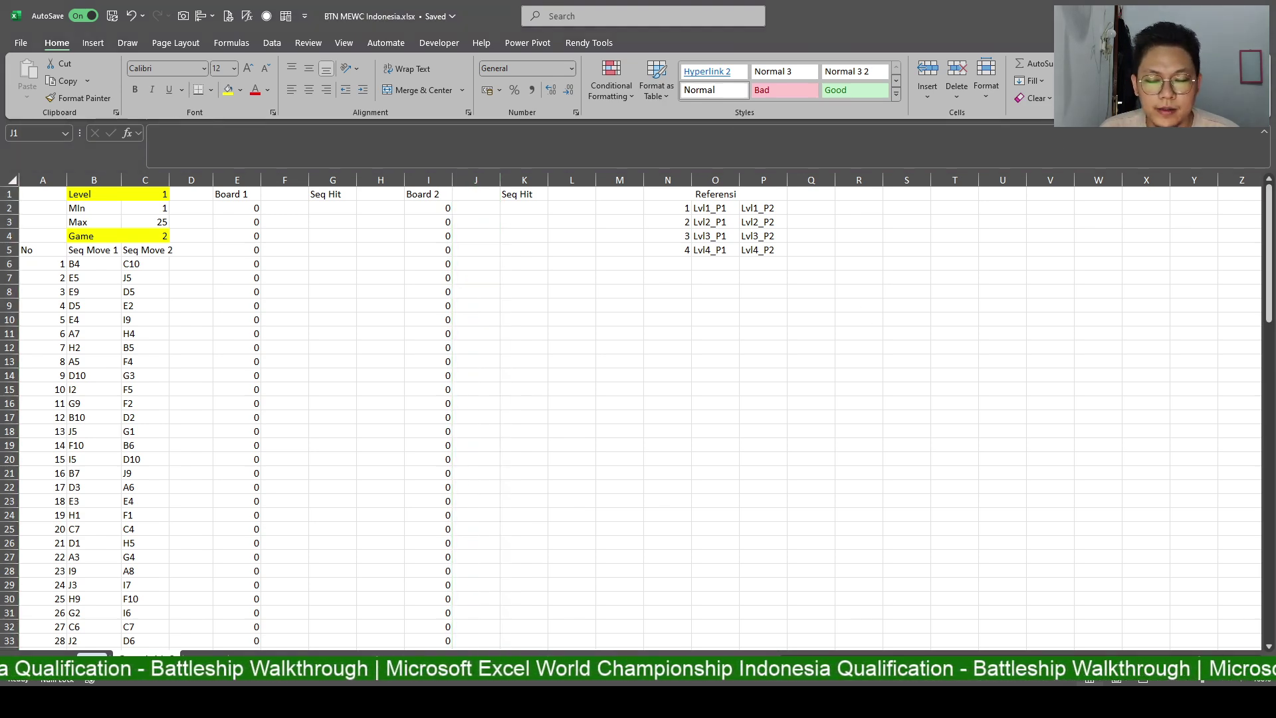
Enter =TOCOL(Koord) in F2 and copy it into J2 for Board 2.
click(246, 208)
click(279, 207)
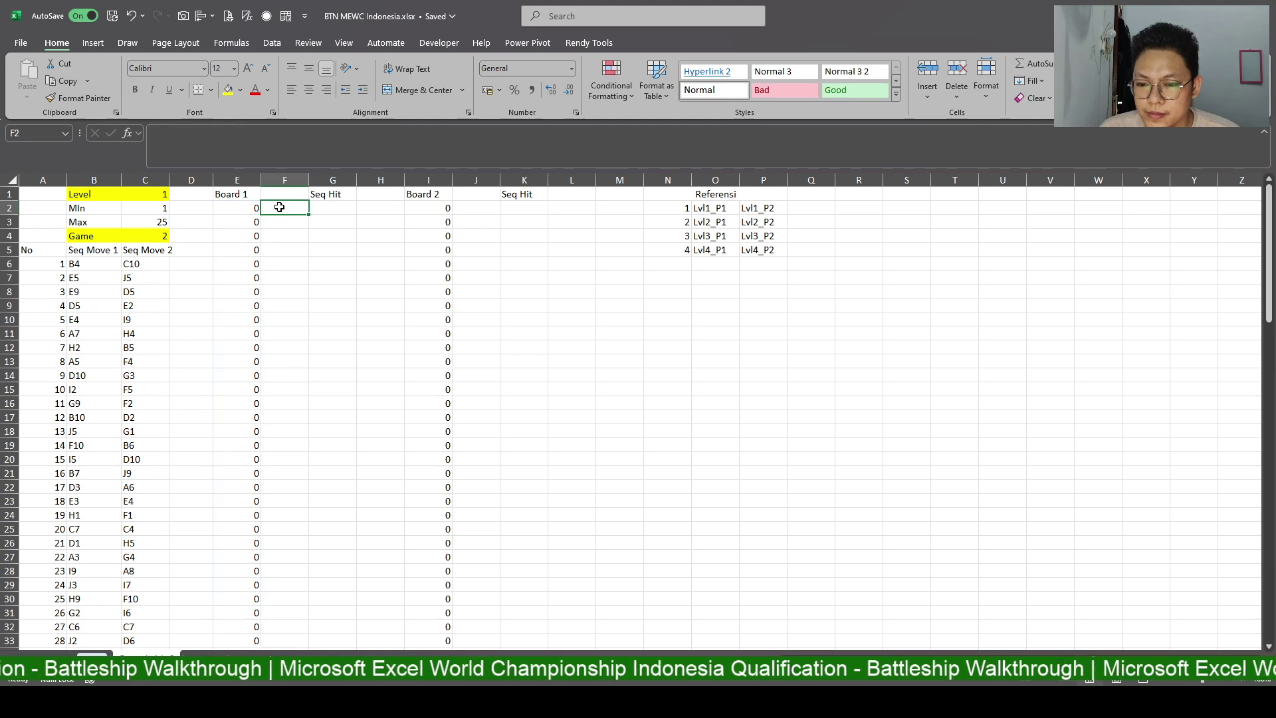
text(=TOCOL(Koord)
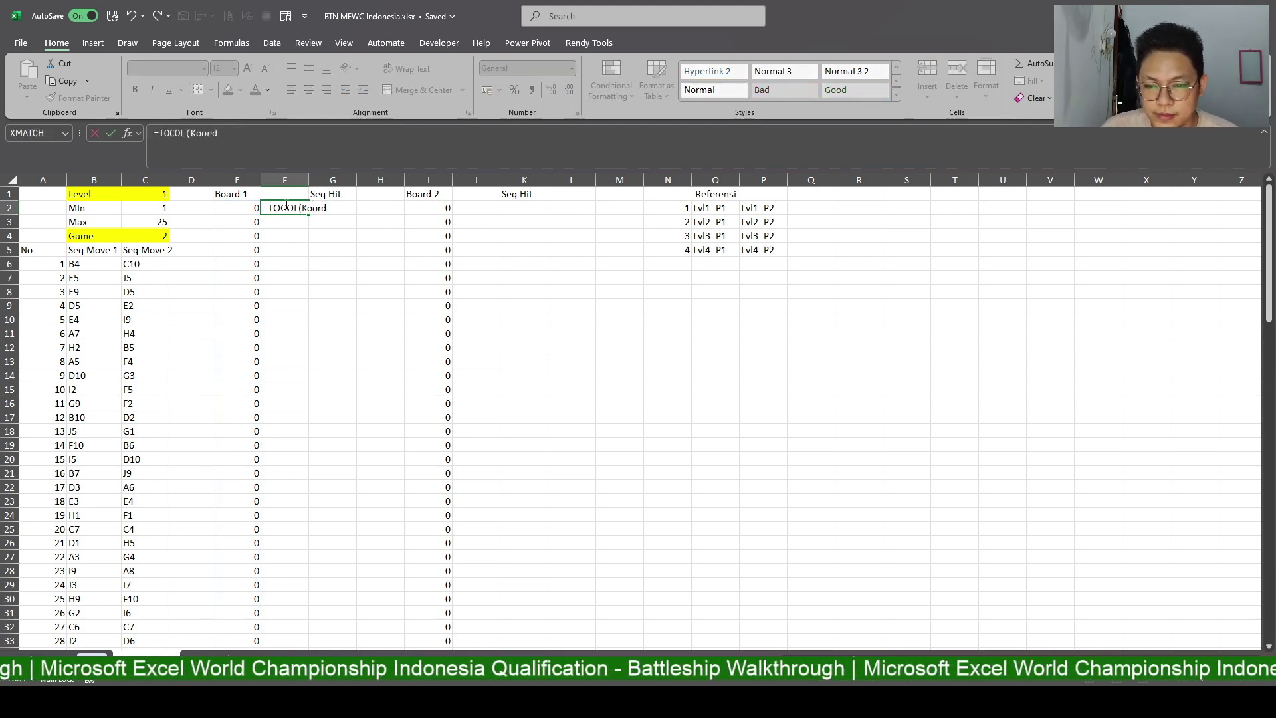
key(Return)
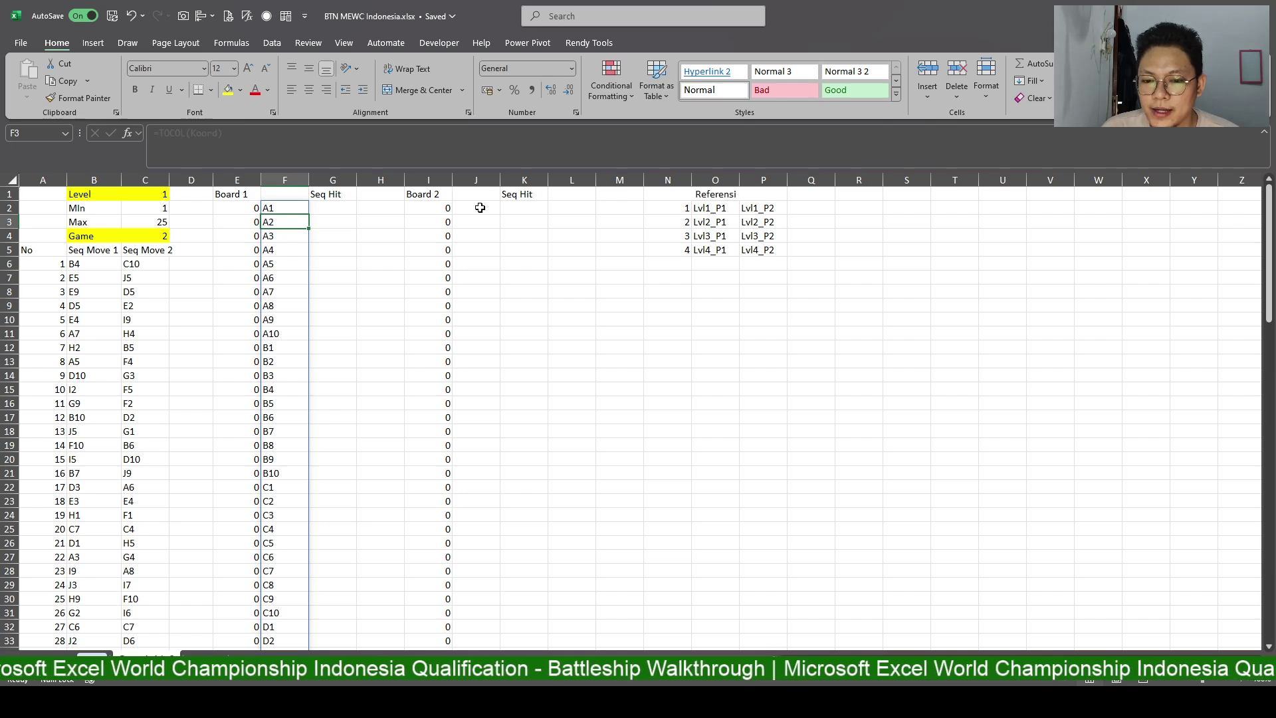
click(484, 208)
double_click(282, 207)
key(ctrl+a)
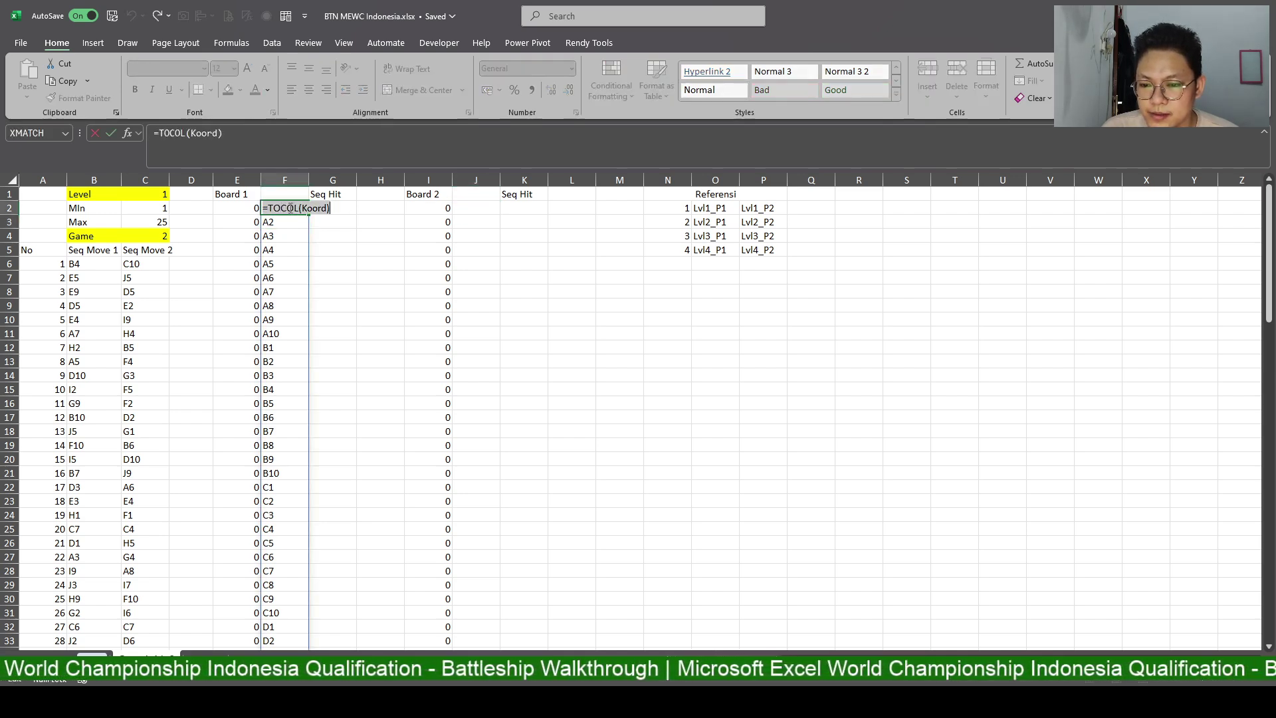
key(ctrl+c)
key(Escape)
click(476, 208)
key(ctrl+v)
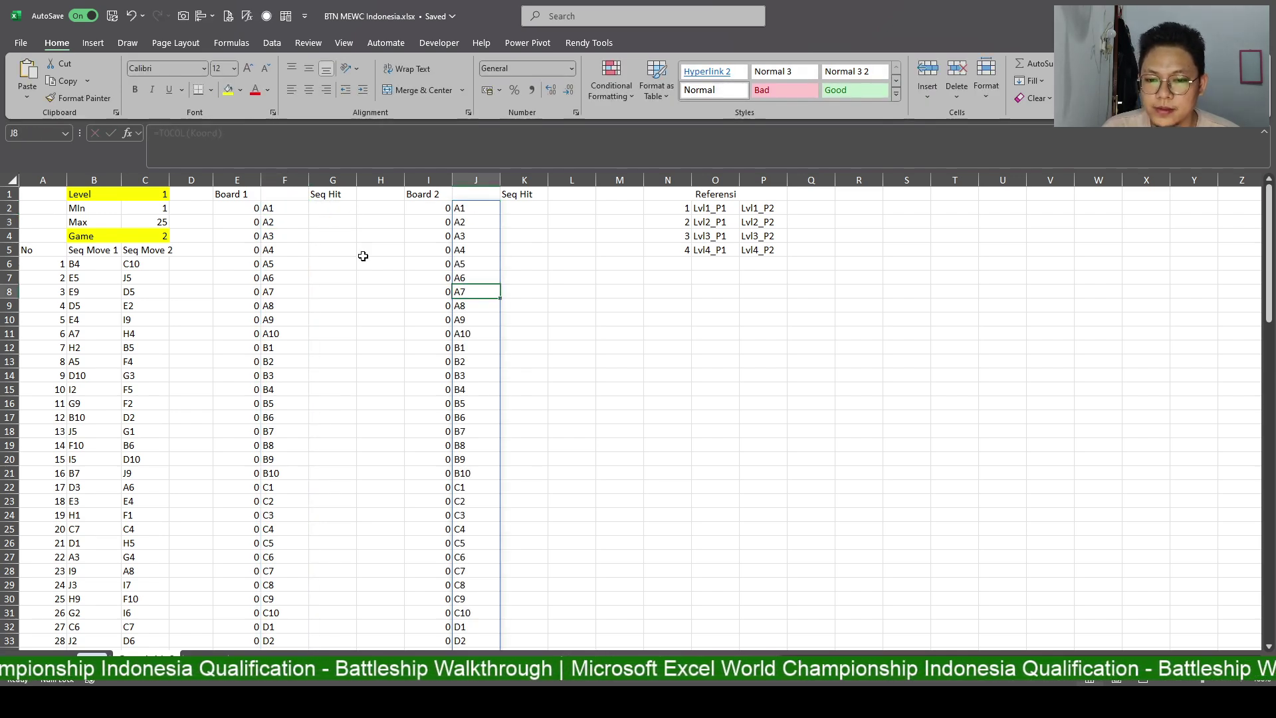
Merge and center Board 1 across E1:F1, then copy that format to the Board 2 header.
drag(231, 194, 272, 193)
click(385, 94)
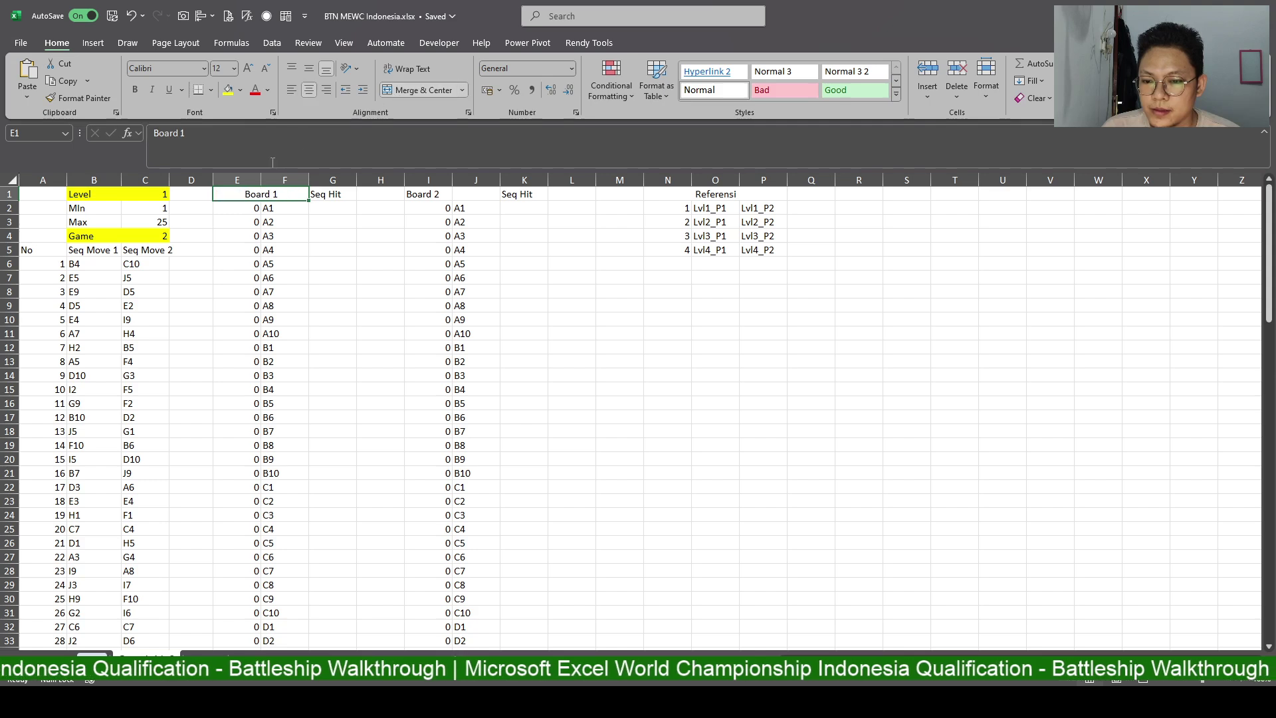
key(alt+h)
key(f)
key(p)
click(429, 193)
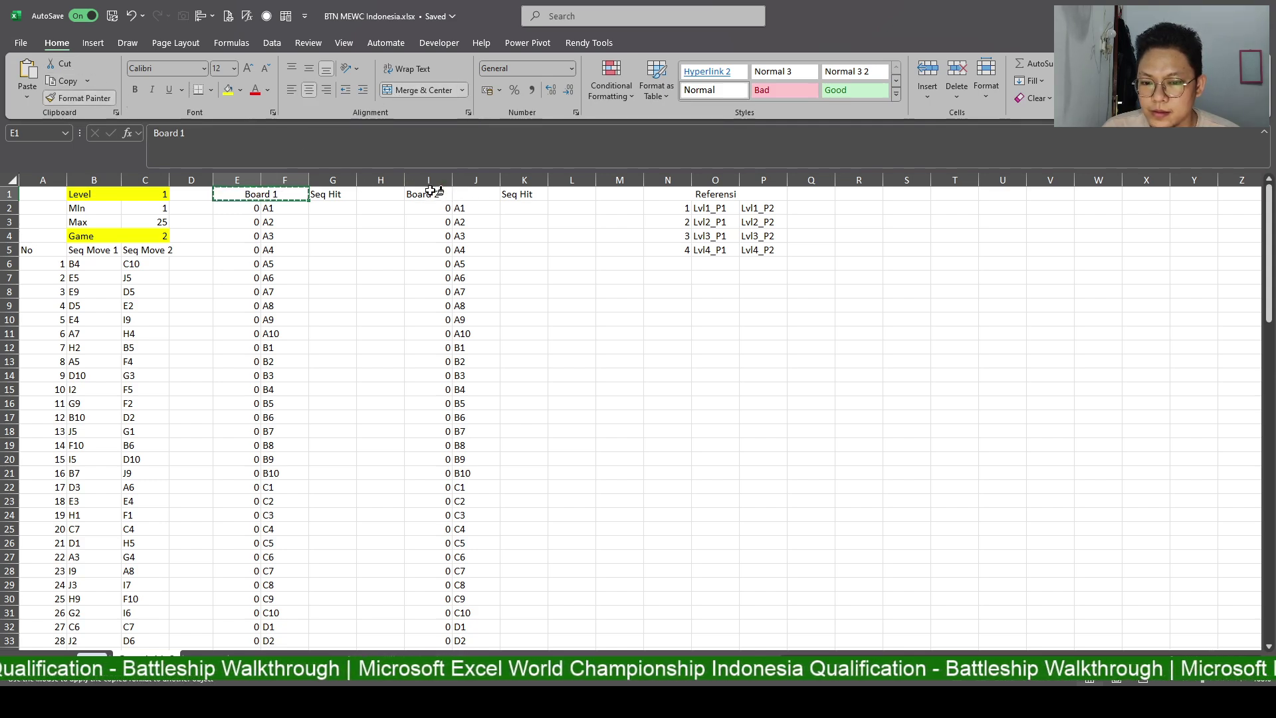
click(505, 250)
click(428, 207)
key(ctrl+shift+Down)
click(332, 194)
key(ctrl+shift+Down)
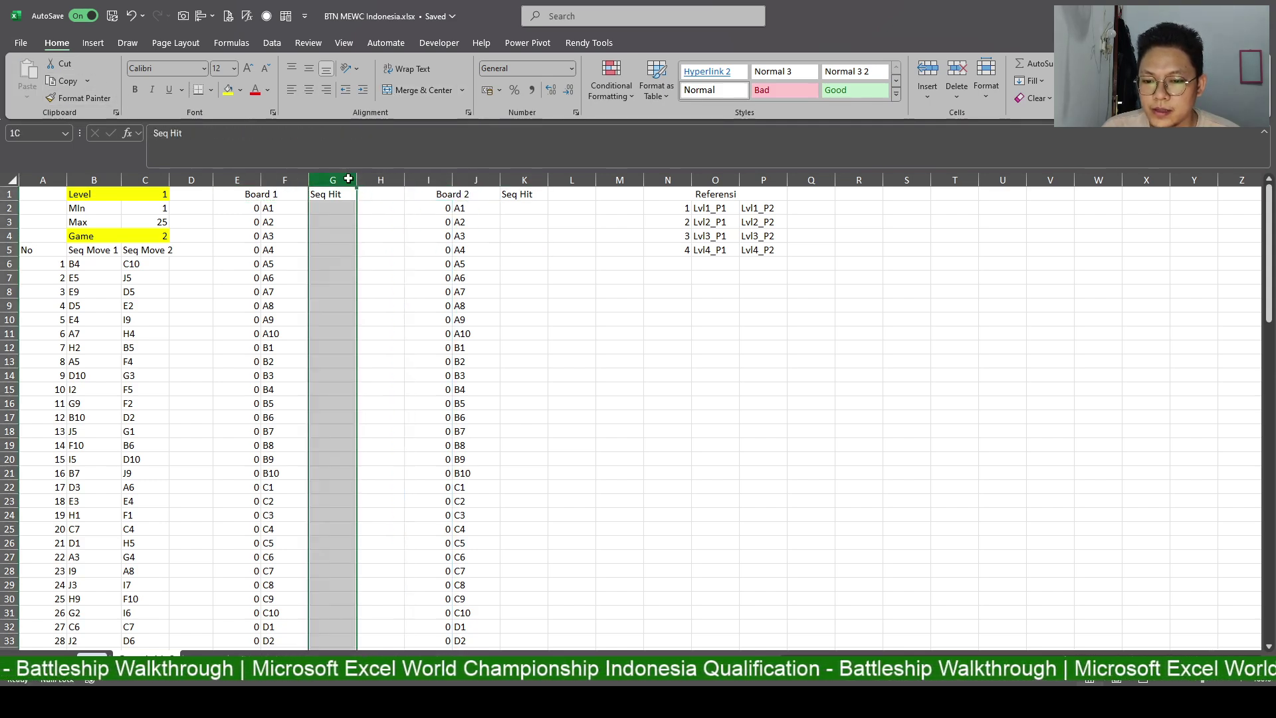
click(344, 208)
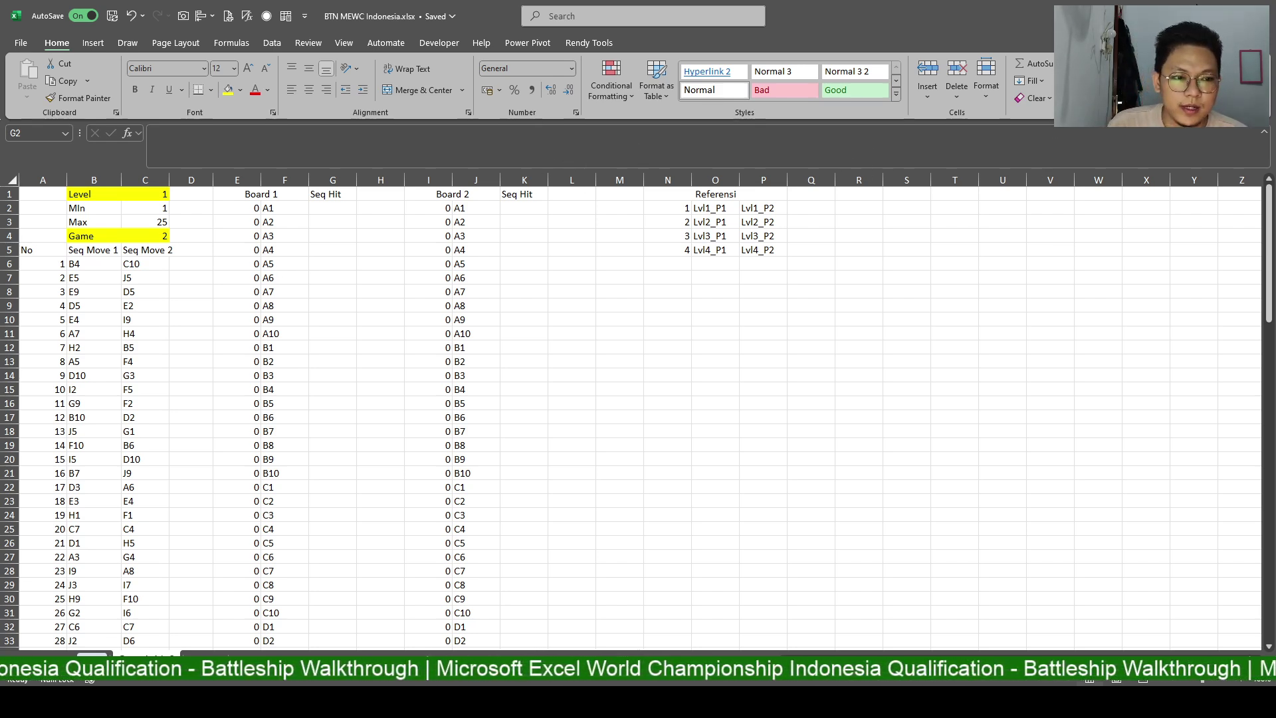
Enter =MATCH(F2;B6#;0) in G2 to look up the coordinate in the Seq Move 1 list.
click(330, 204)
text(MATCH()
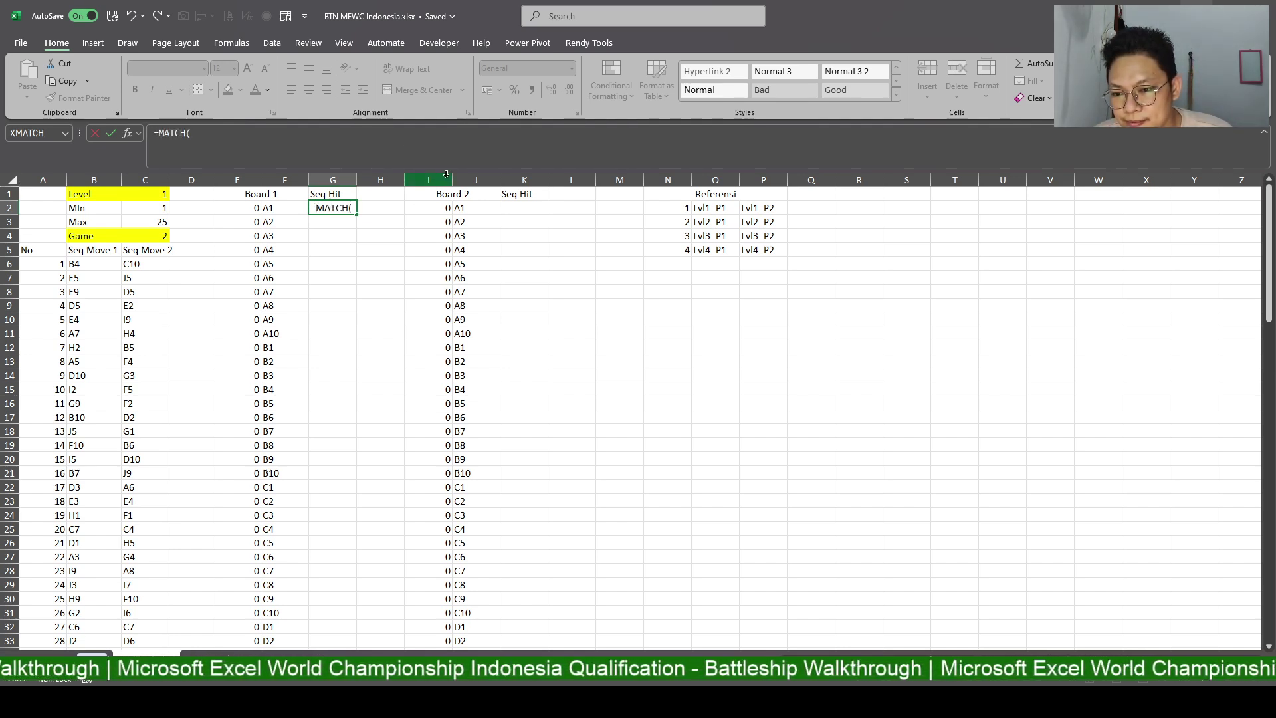
click(82, 264)
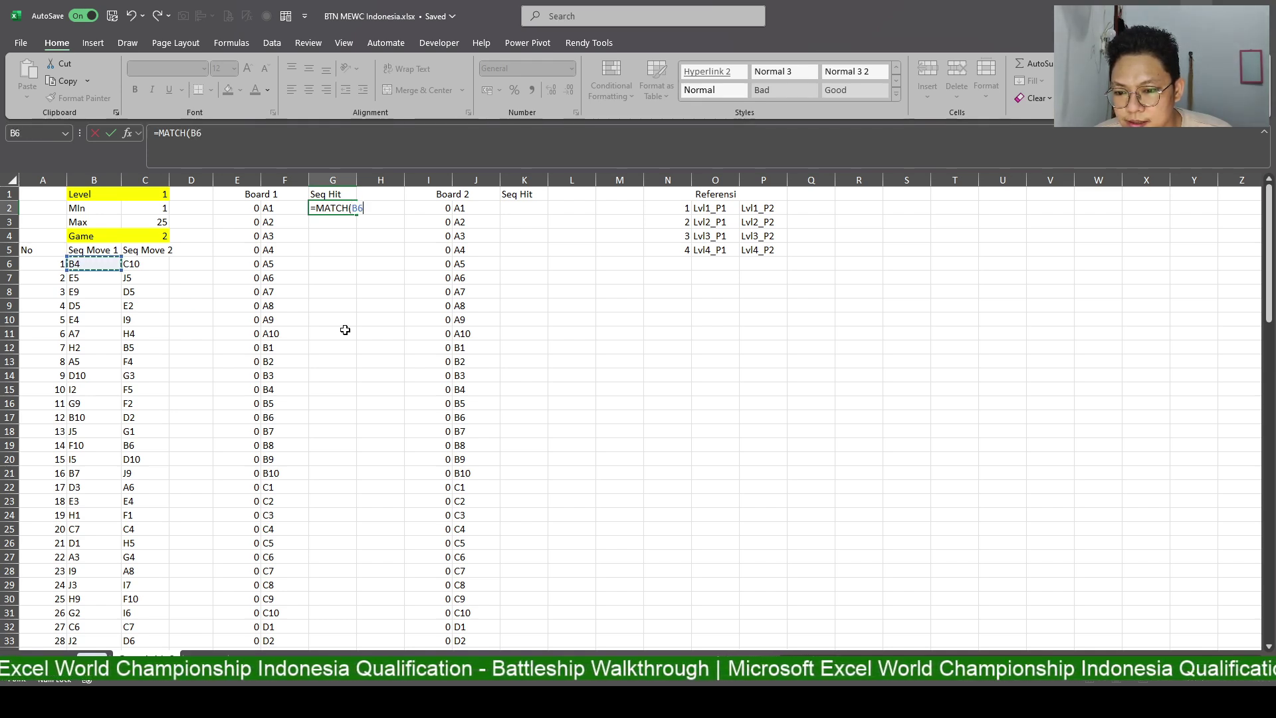
click(281, 205)
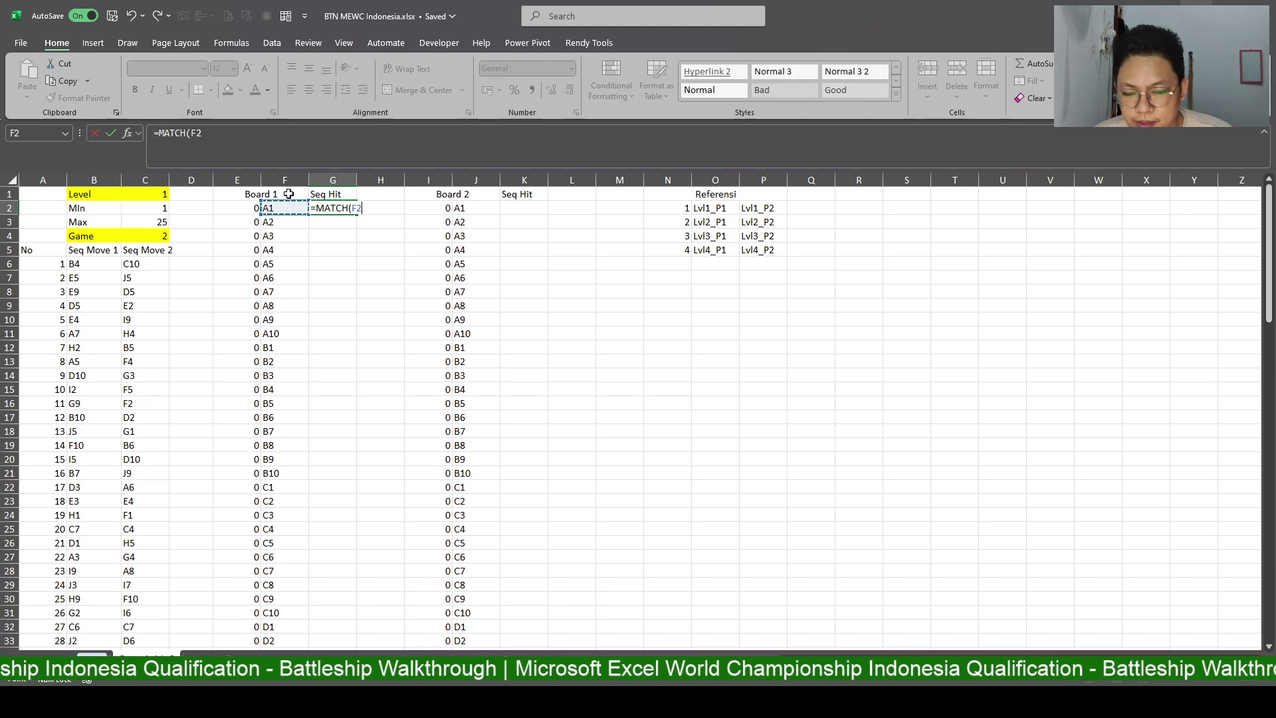
text(;)
click(81, 266)
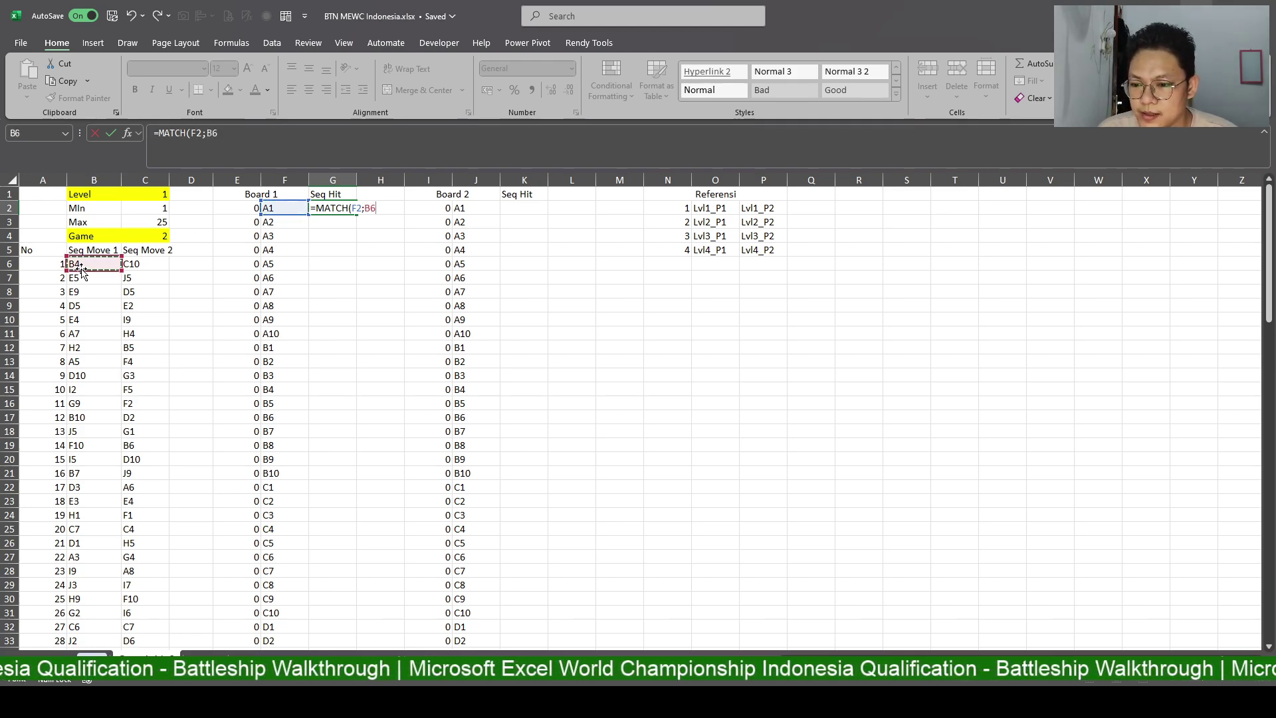
key(ctrl+shift+Down)
text(#;0)
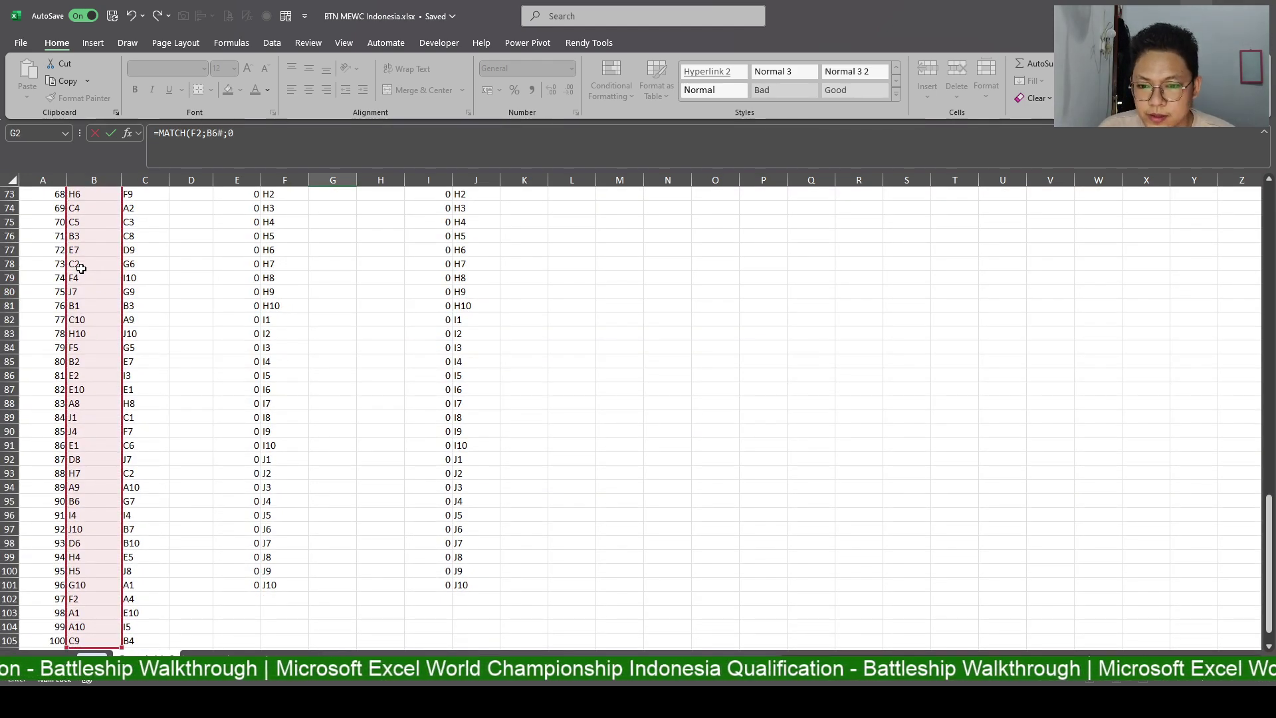
key(Return)
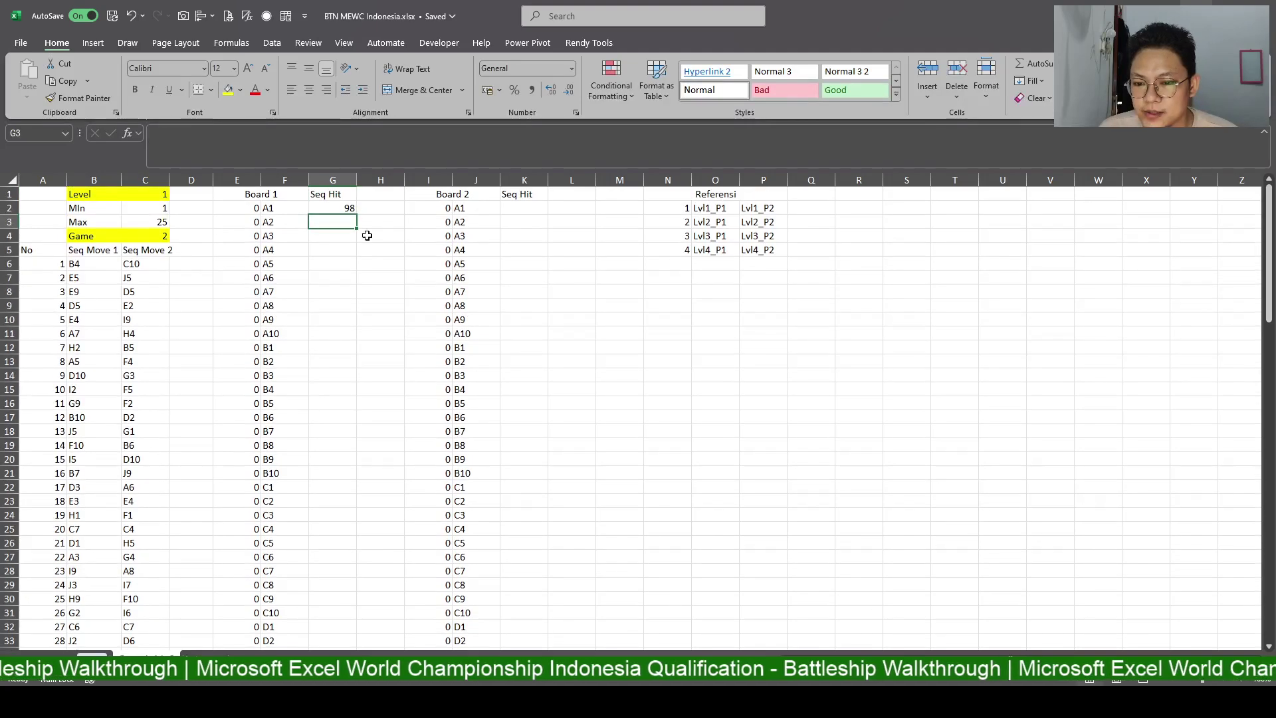
Review the G2 MATCH formula and the Board 1 coordinate formula it references.
click(350, 201)
key(F2)
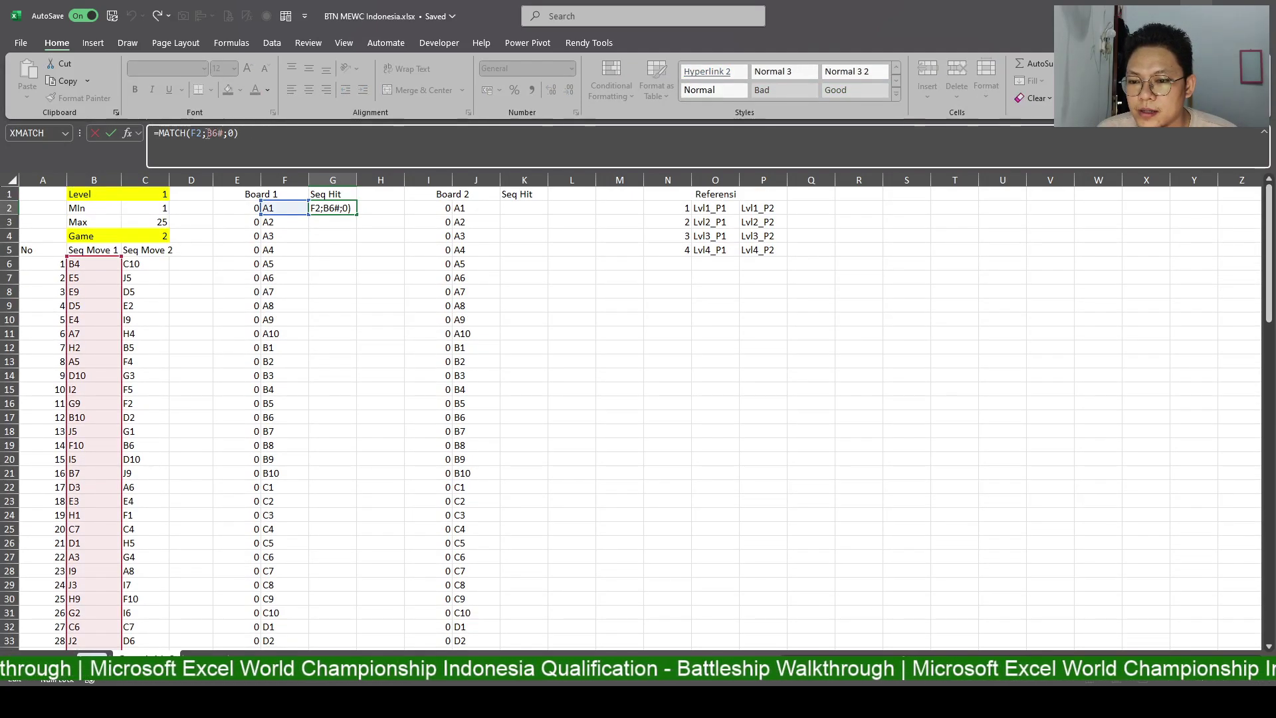
key(Escape)
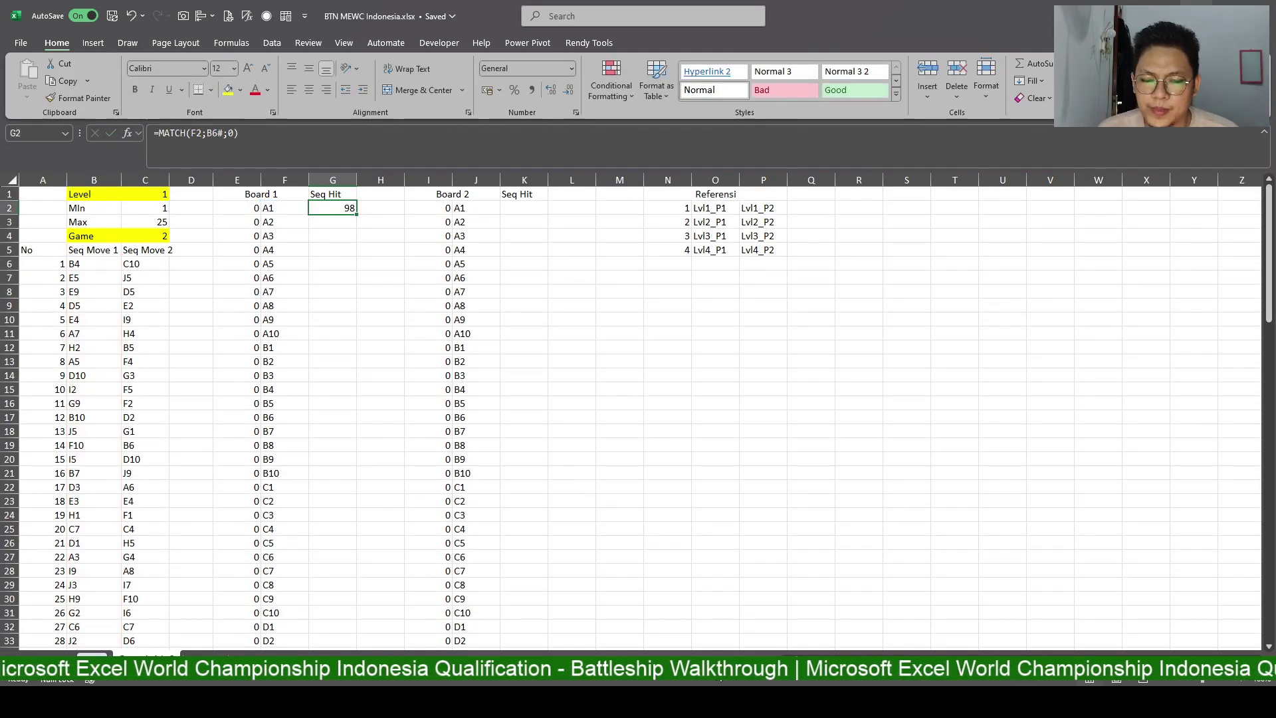
click(811, 626)
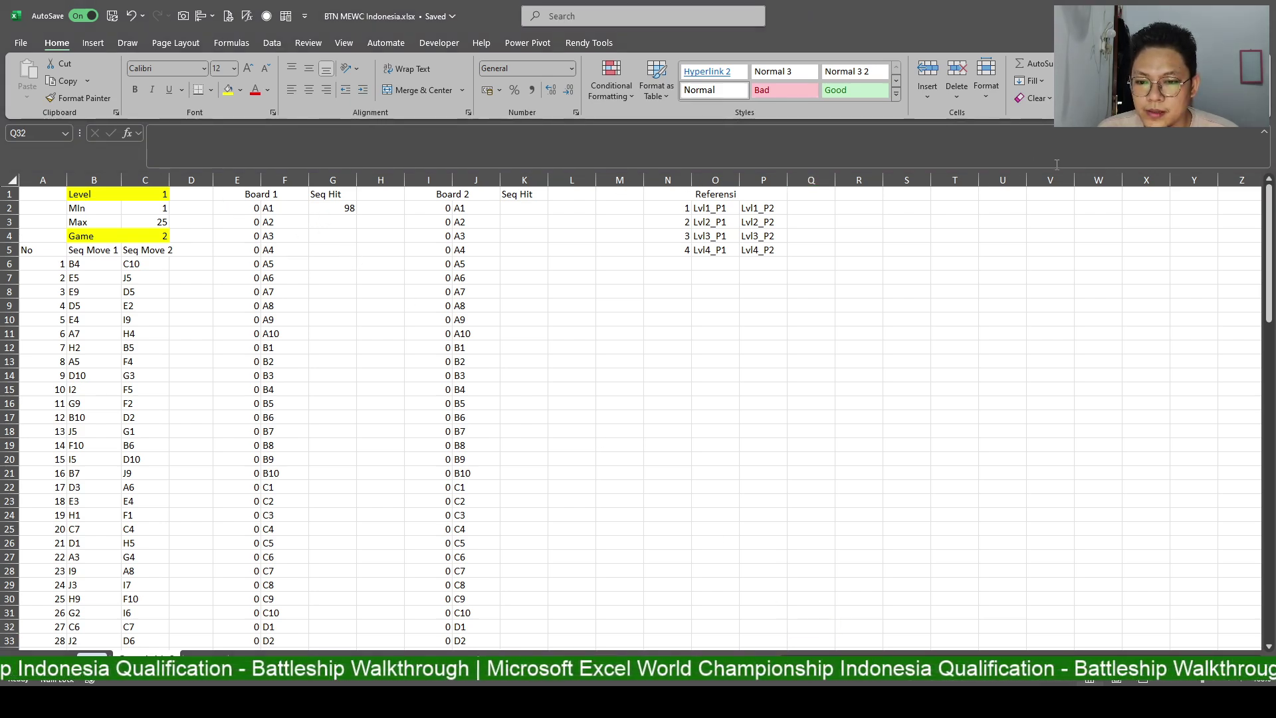
click(332, 208)
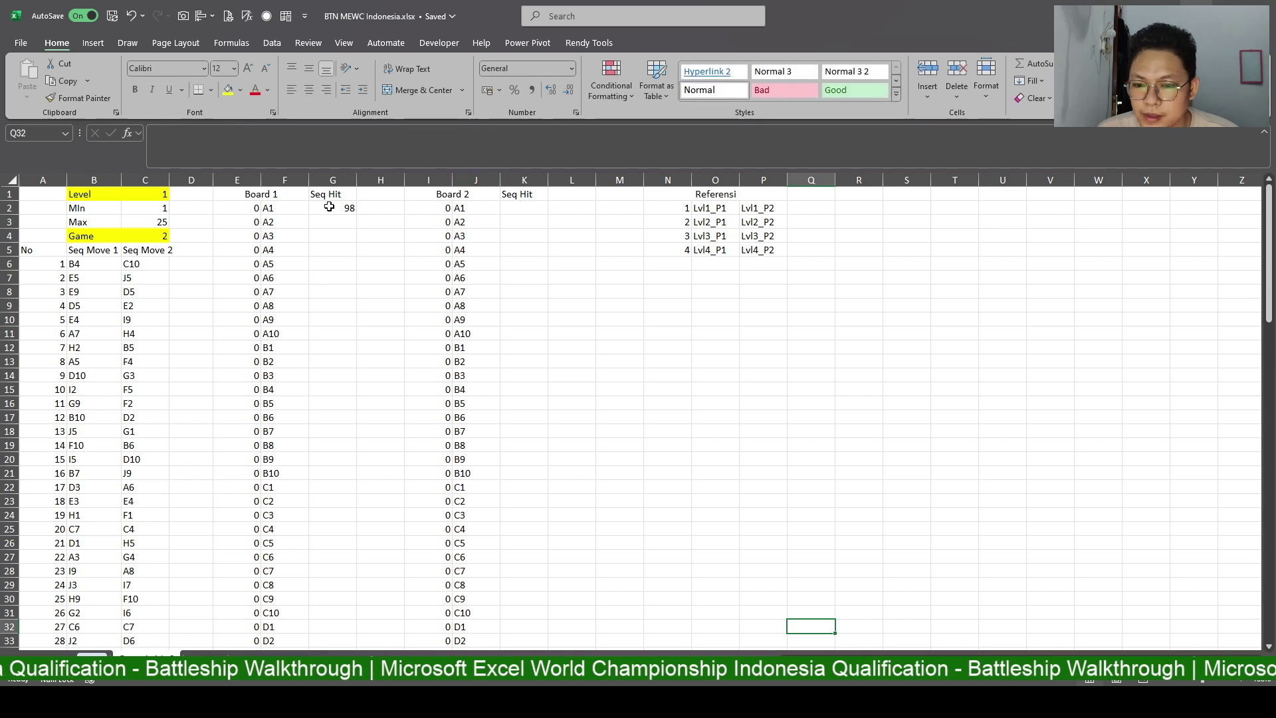
click(213, 140)
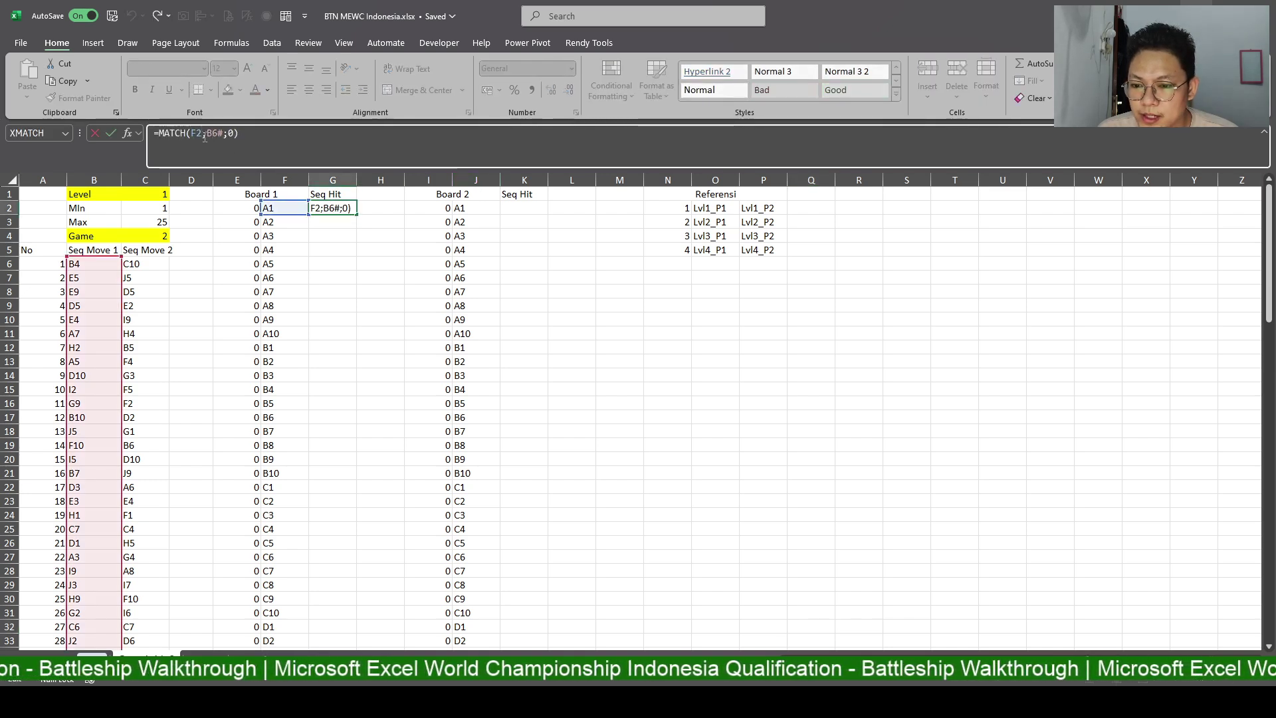
key(Return)
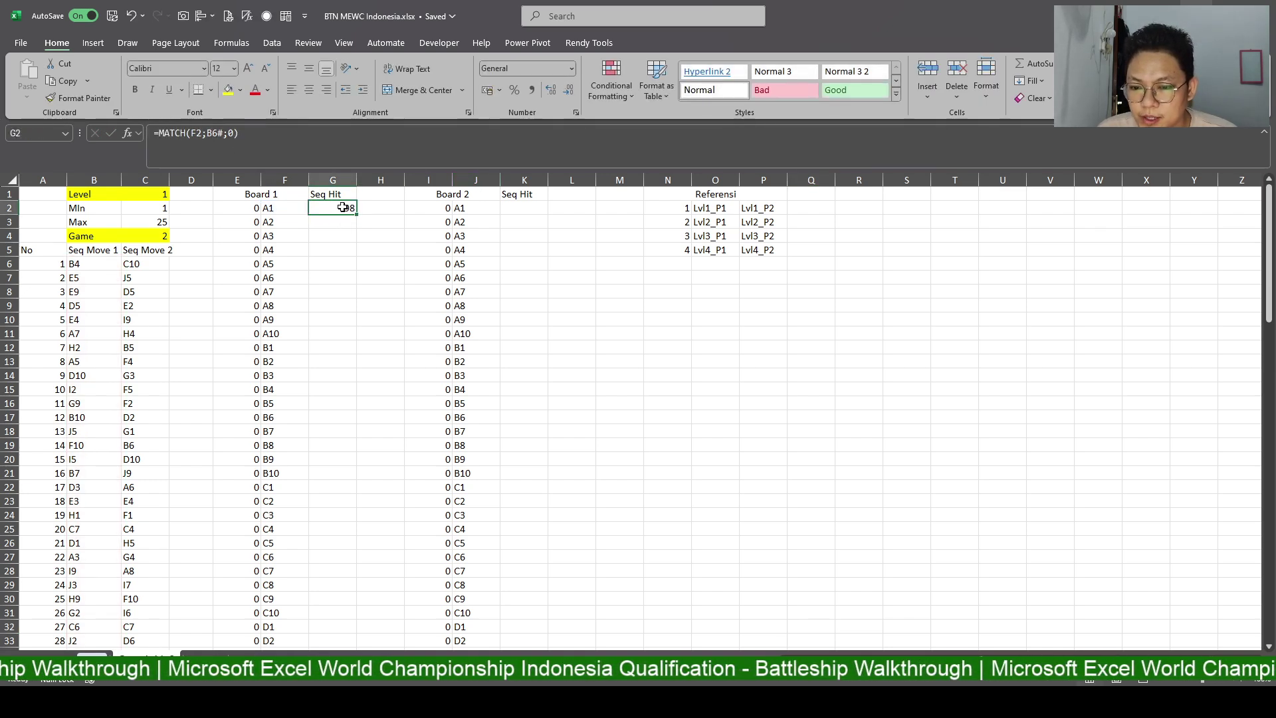
click(290, 207)
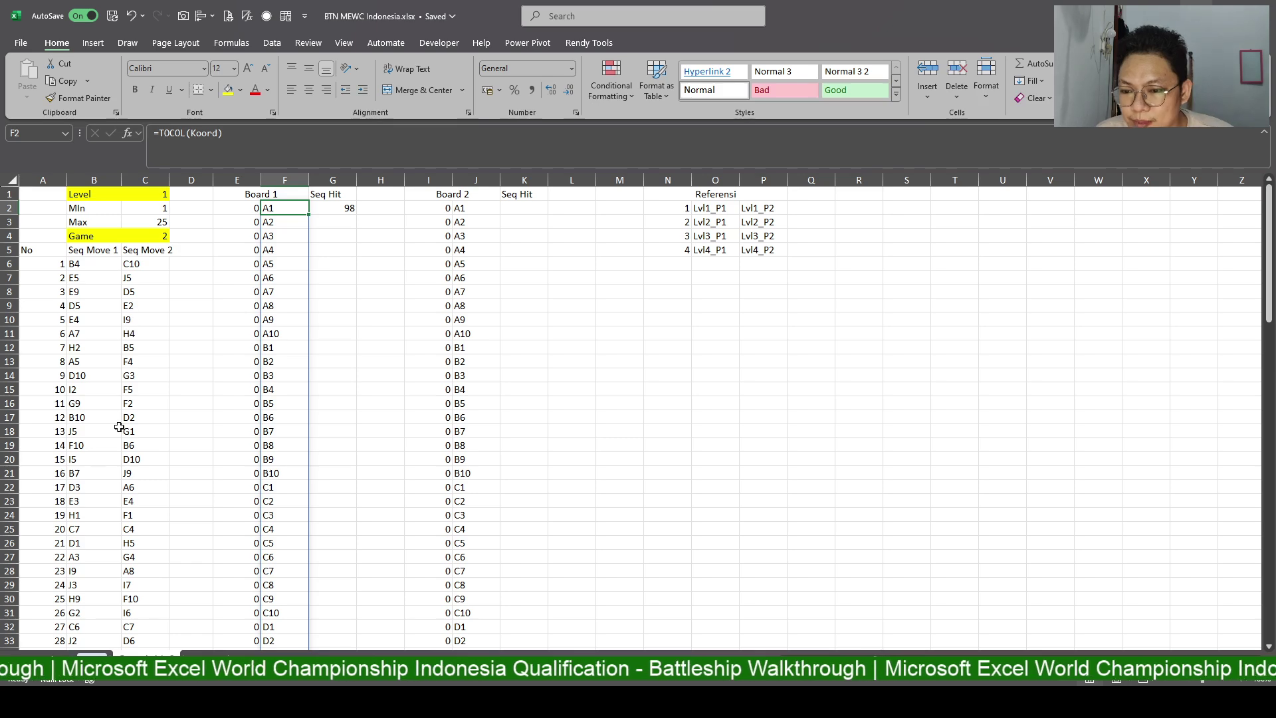
scroll(88, 484, down, 1)
scroll(302, 221, up, 1)
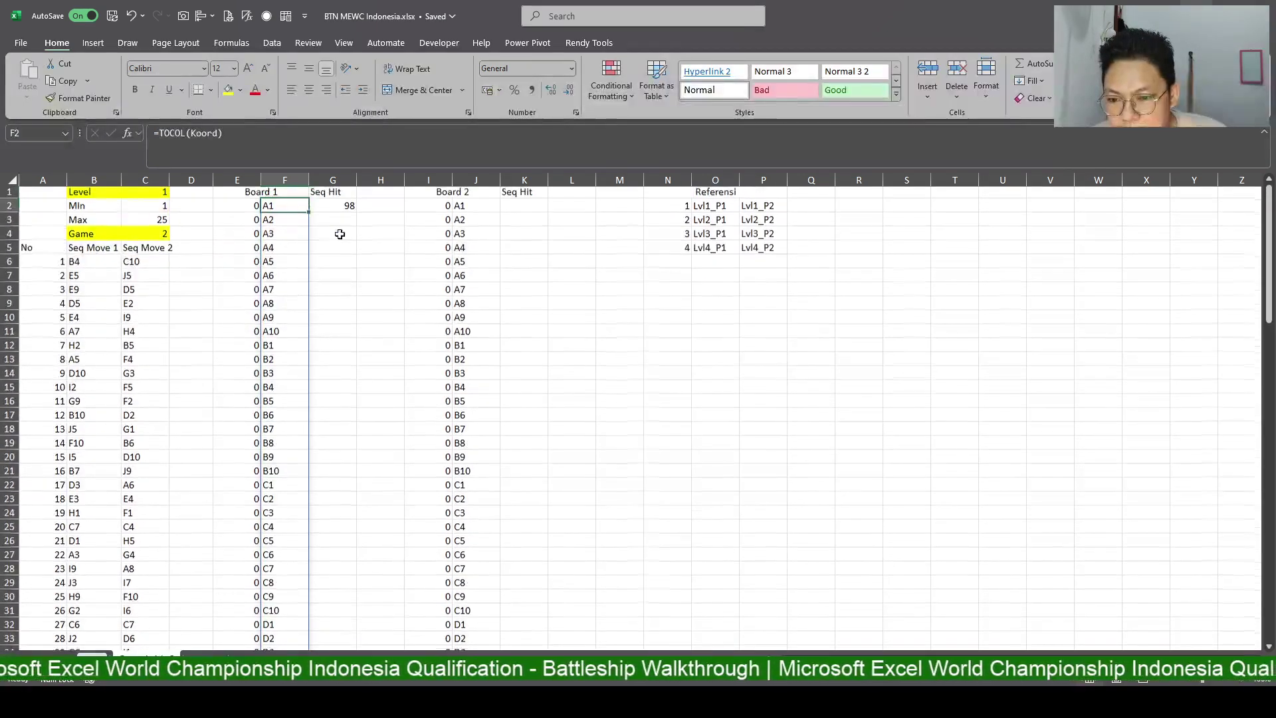
Change F2 to F2# in the G2 formula so positions 98, 66, 22… spill down.
click(332, 207)
click(204, 135)
click(203, 134)
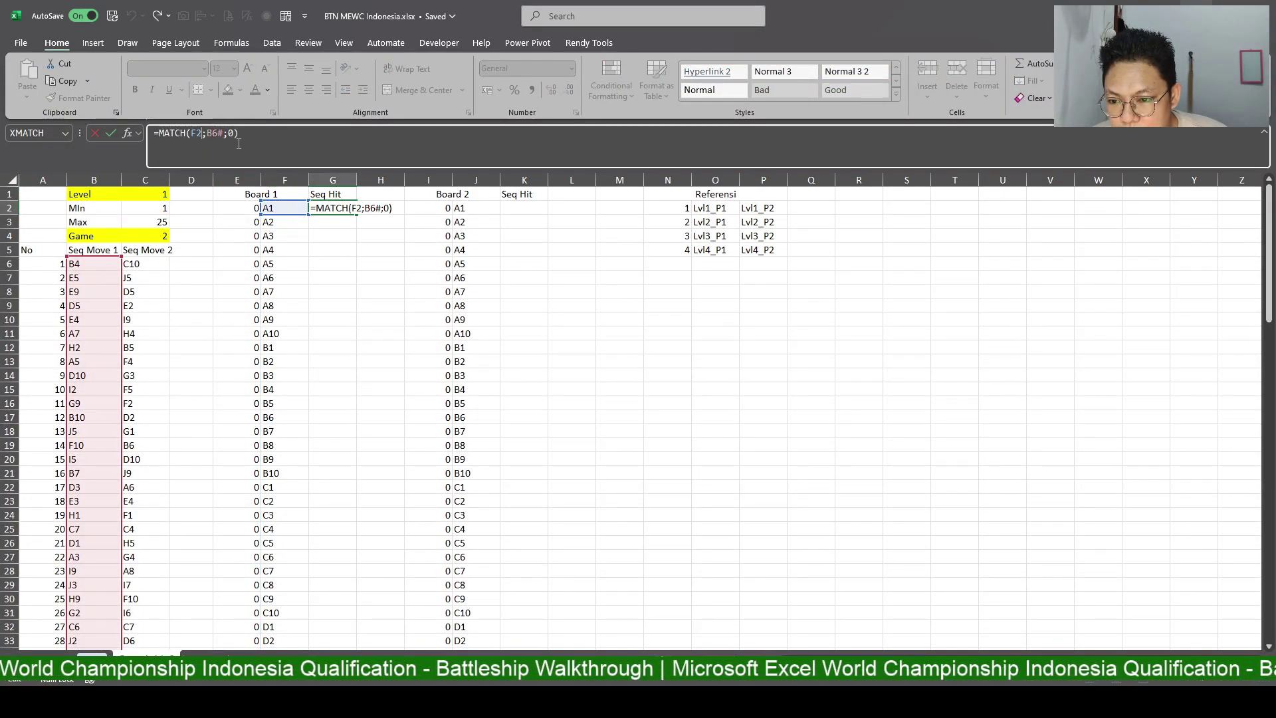
text(#)
key(Return)
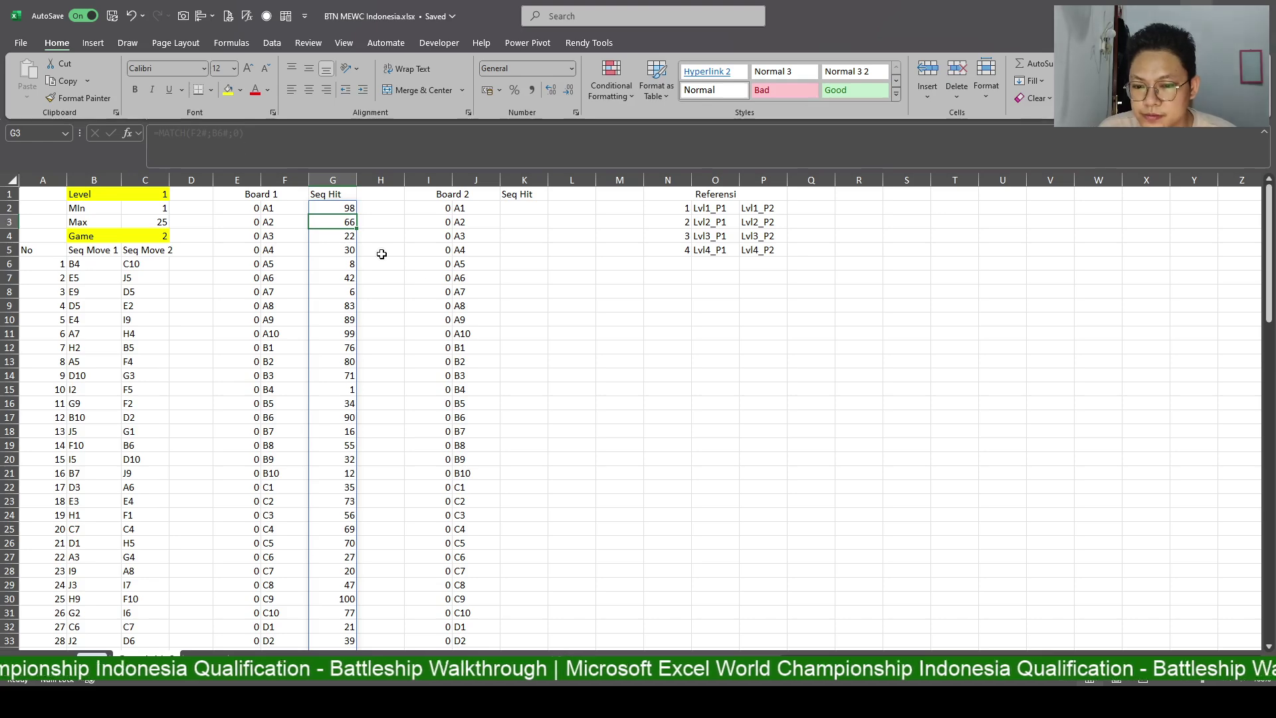
scroll(306, 399, down, 2)
scroll(311, 401, up, 2)
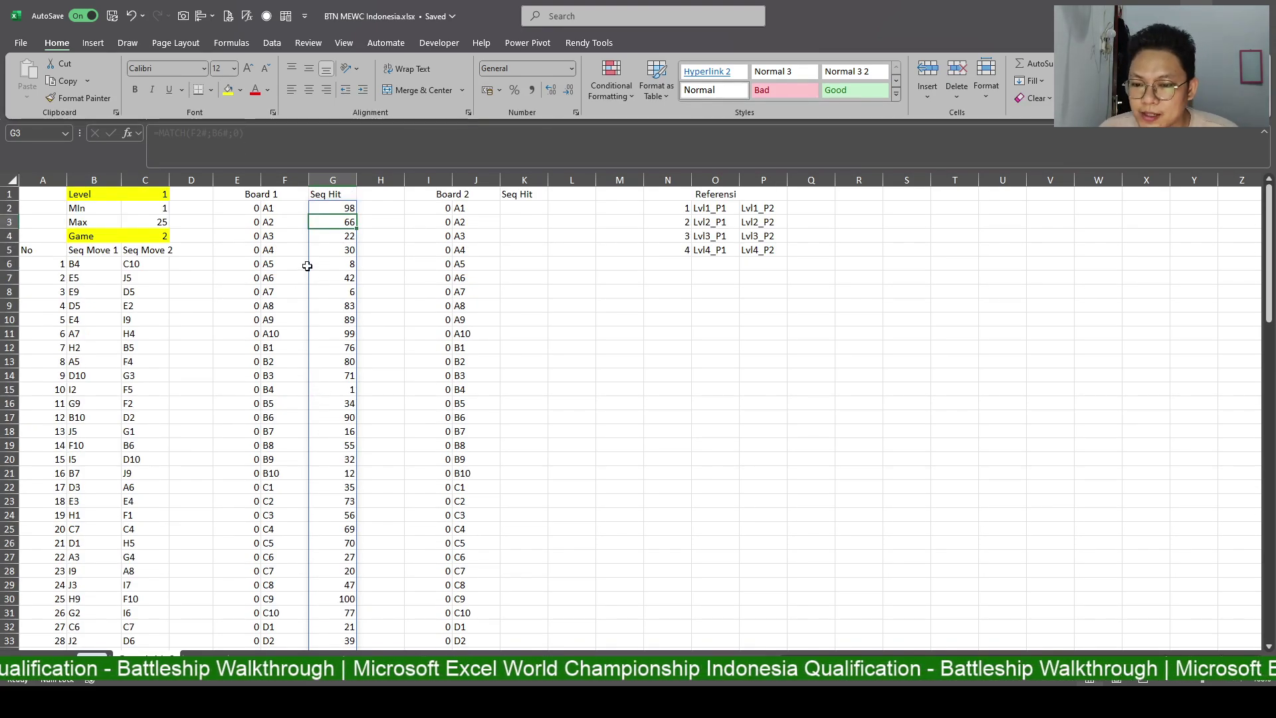
scroll(320, 398, down, 6)
scroll(319, 416, down, 1)
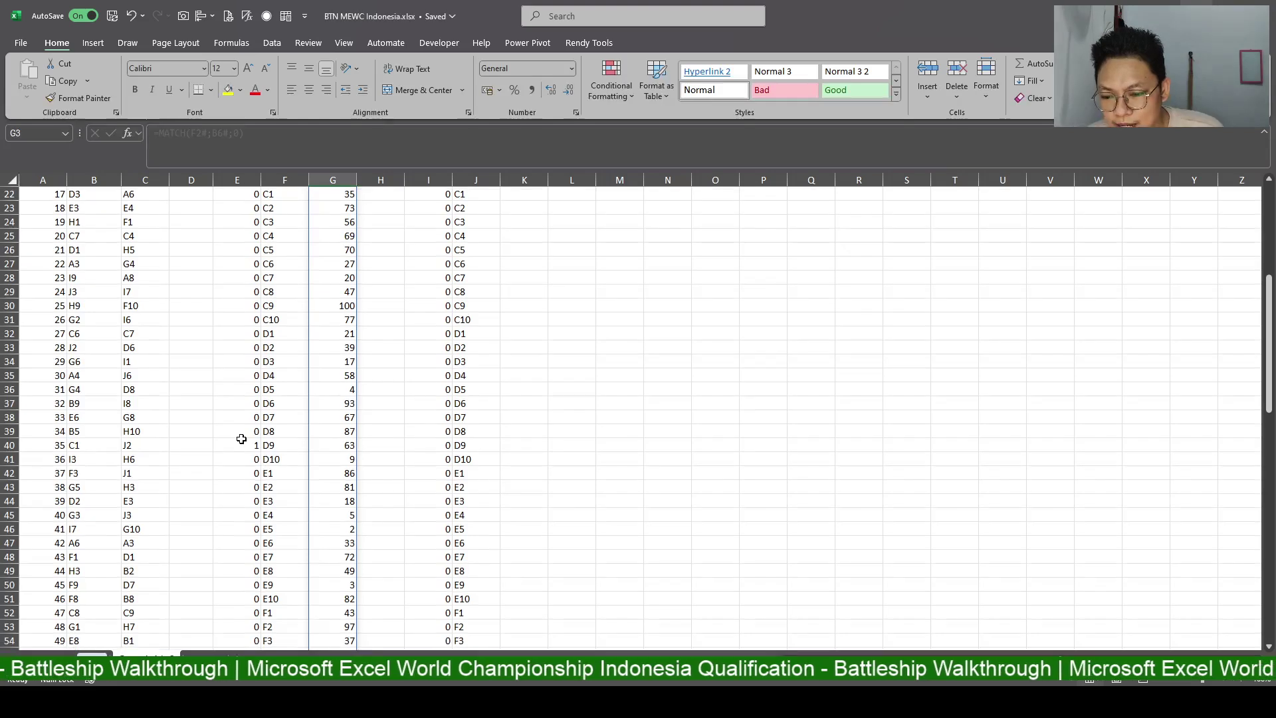
click(252, 444)
drag(335, 444, 243, 442)
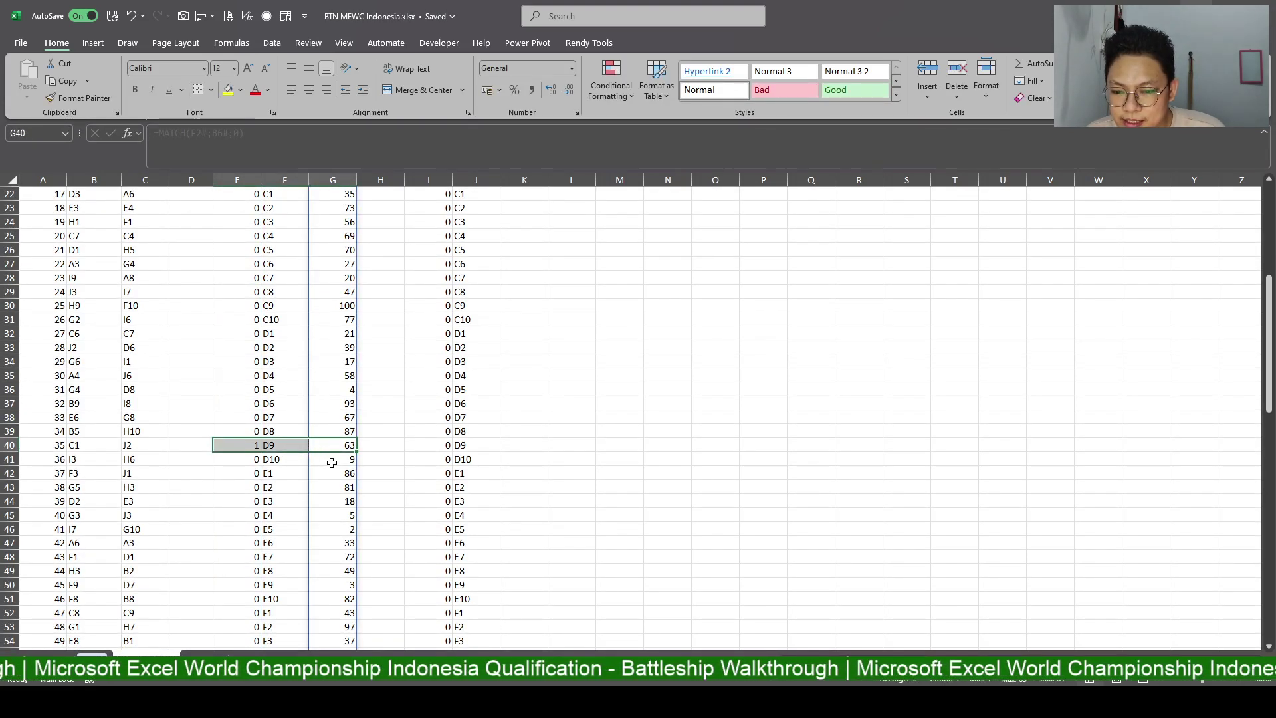
scroll(99, 439, up, 4)
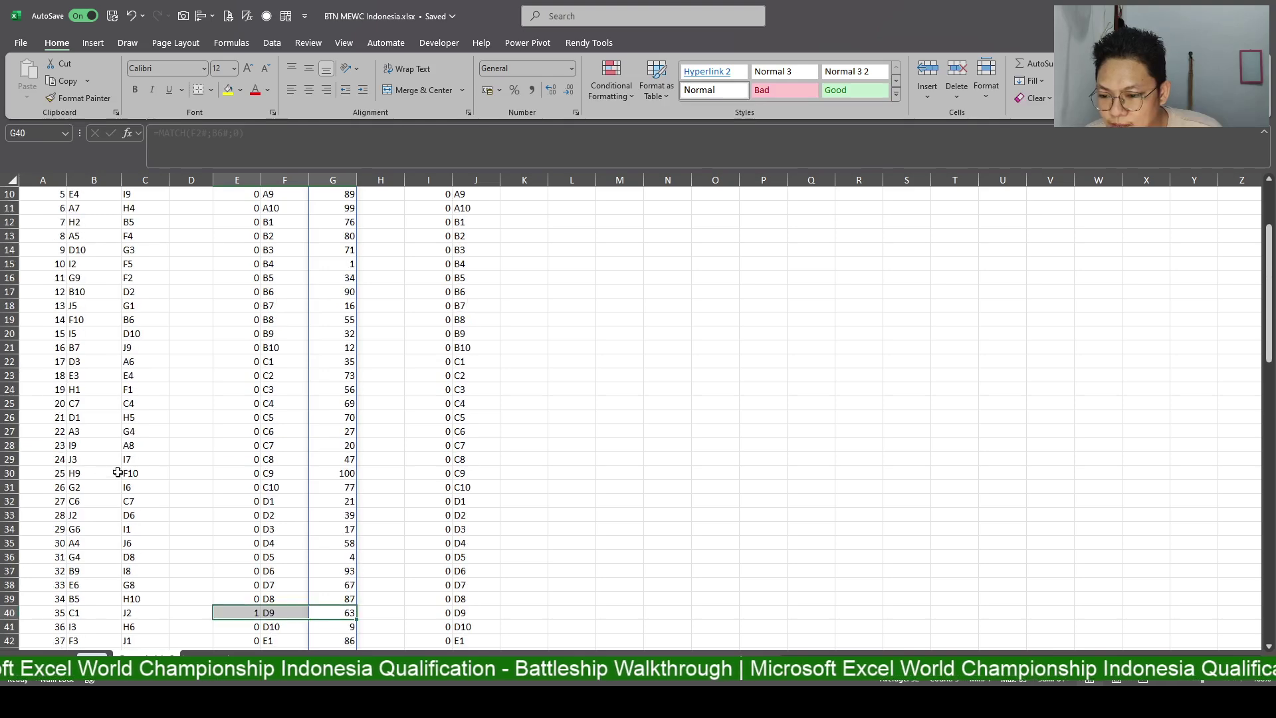
scroll(113, 429, up, 3)
click(85, 262)
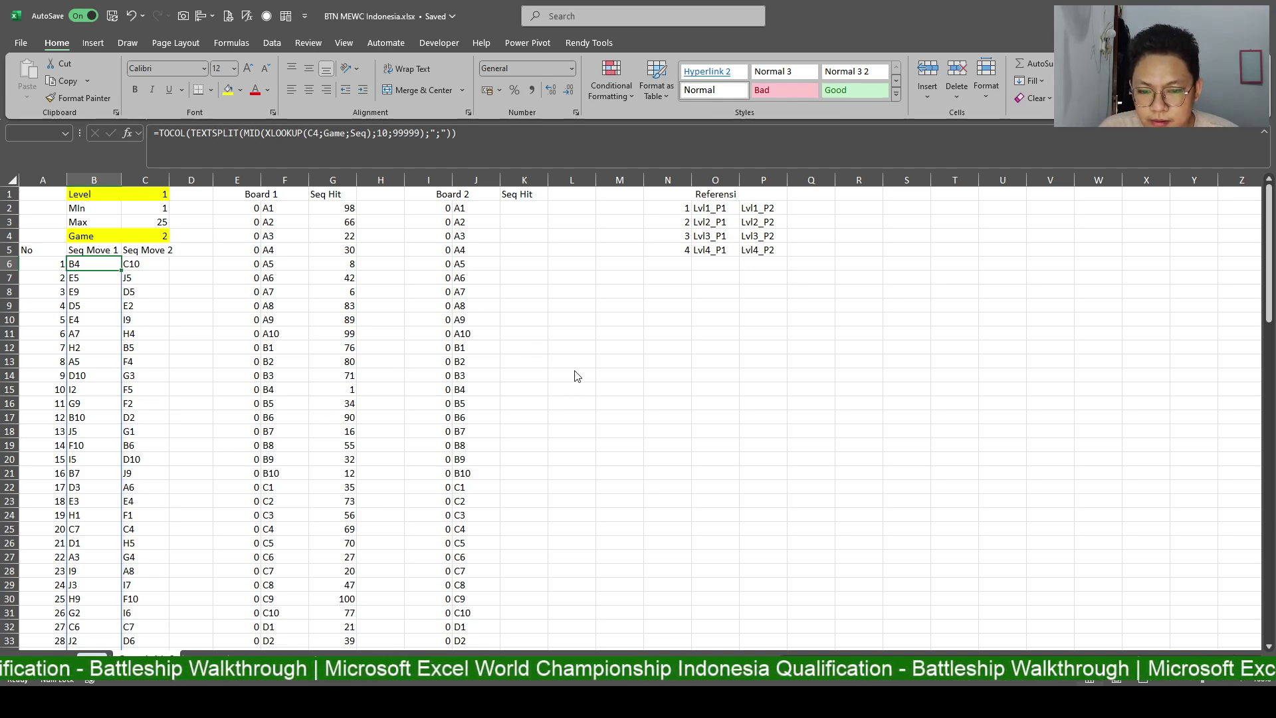
scroll(66, 279, down, 2)
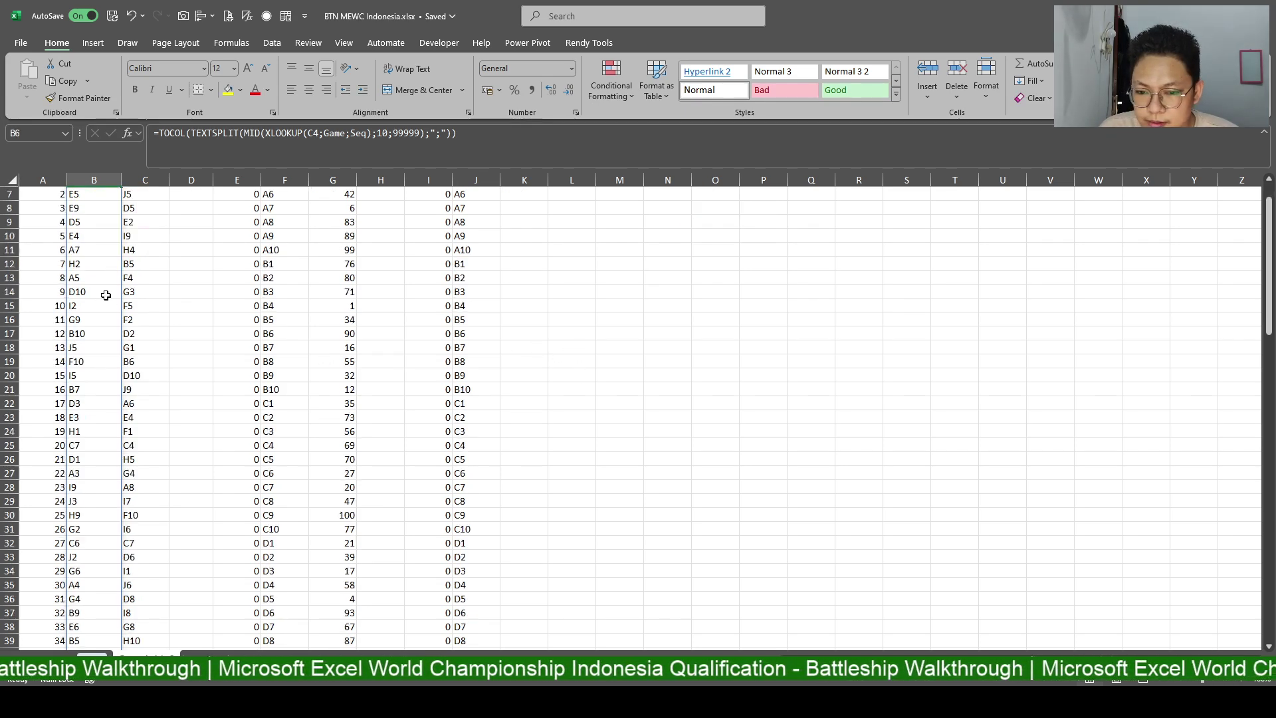
scroll(105, 293, up, 2)
scroll(128, 512, down, 7)
scroll(77, 559, down, 4)
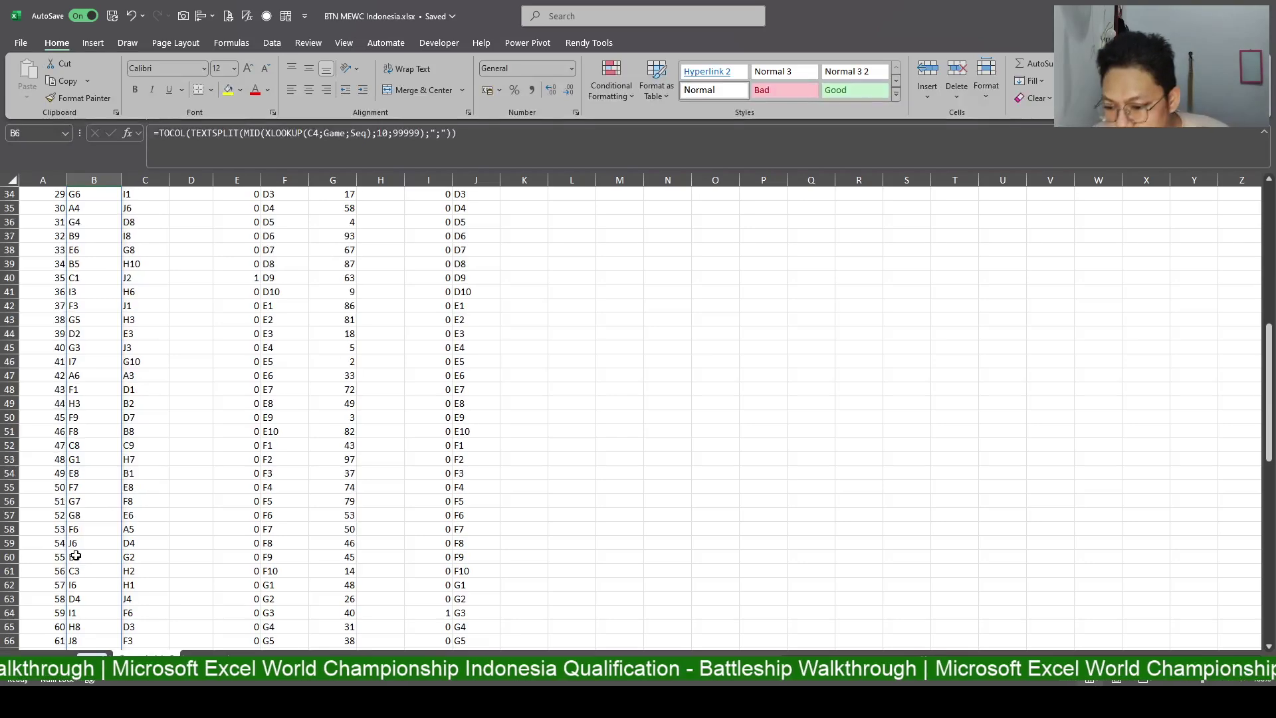
scroll(61, 598, down, 3)
scroll(63, 598, down, 1)
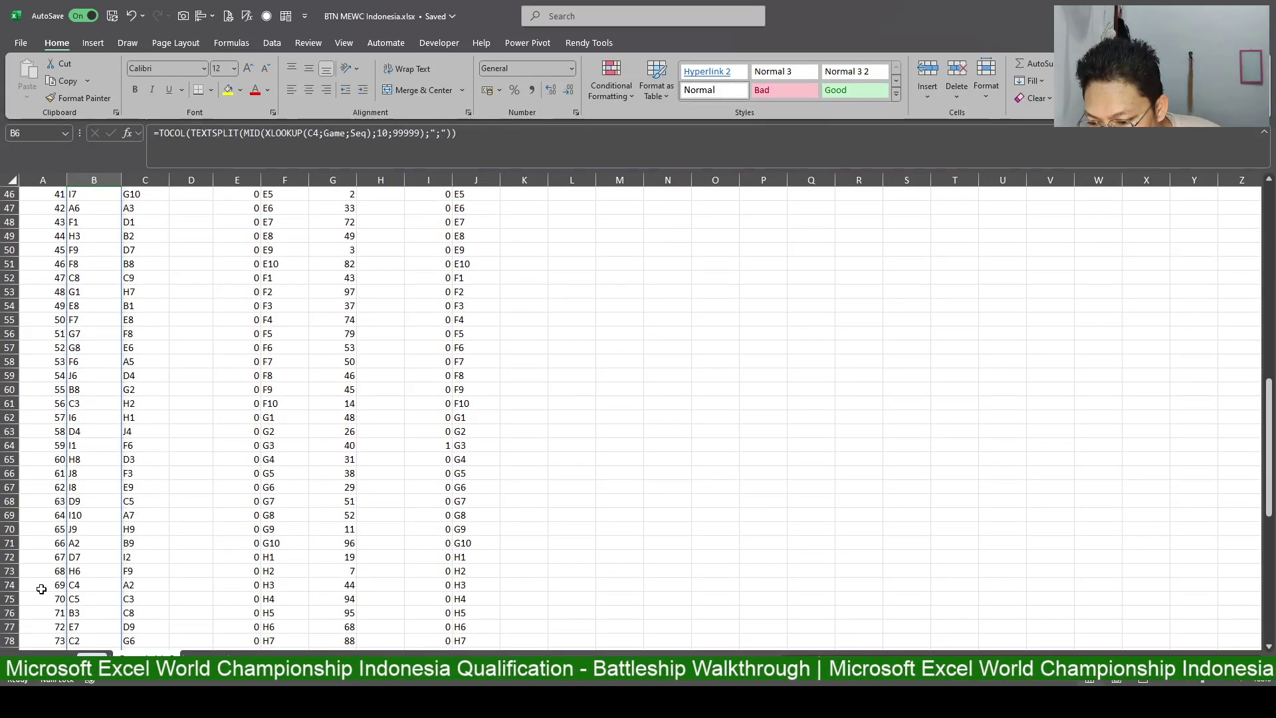
scroll(163, 595, up, 8)
scroll(266, 498, up, 7)
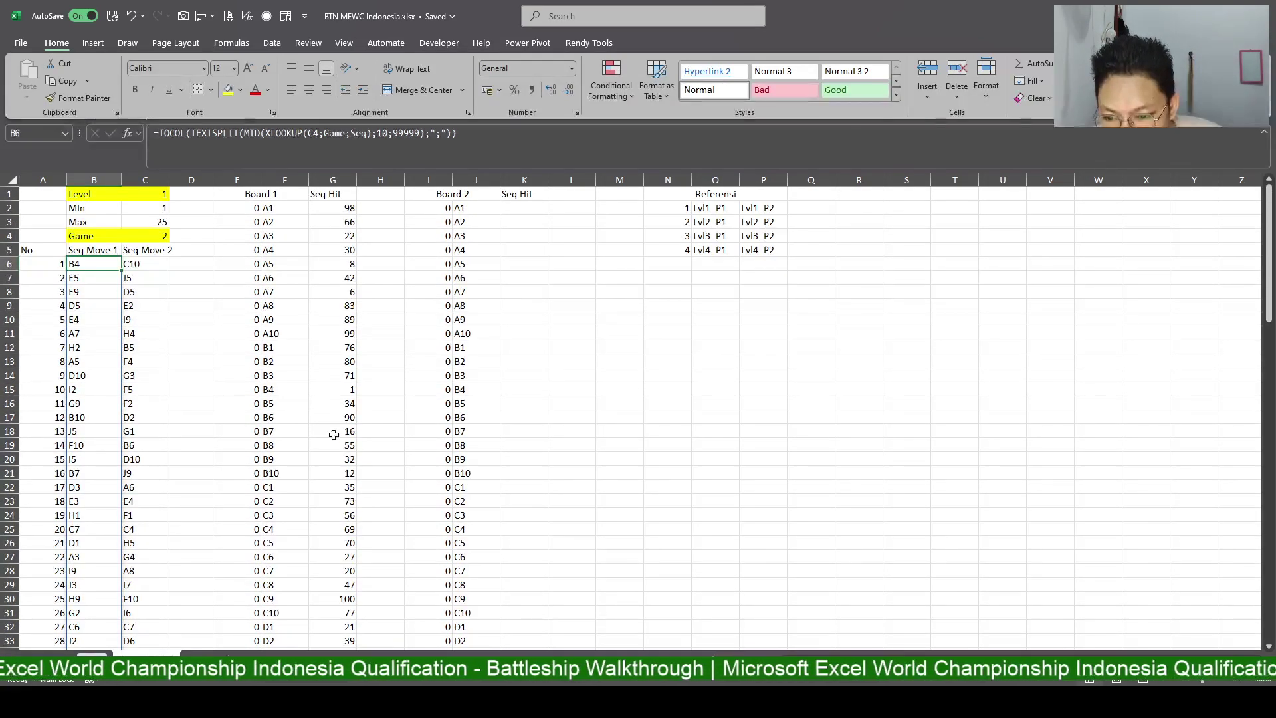
click(339, 206)
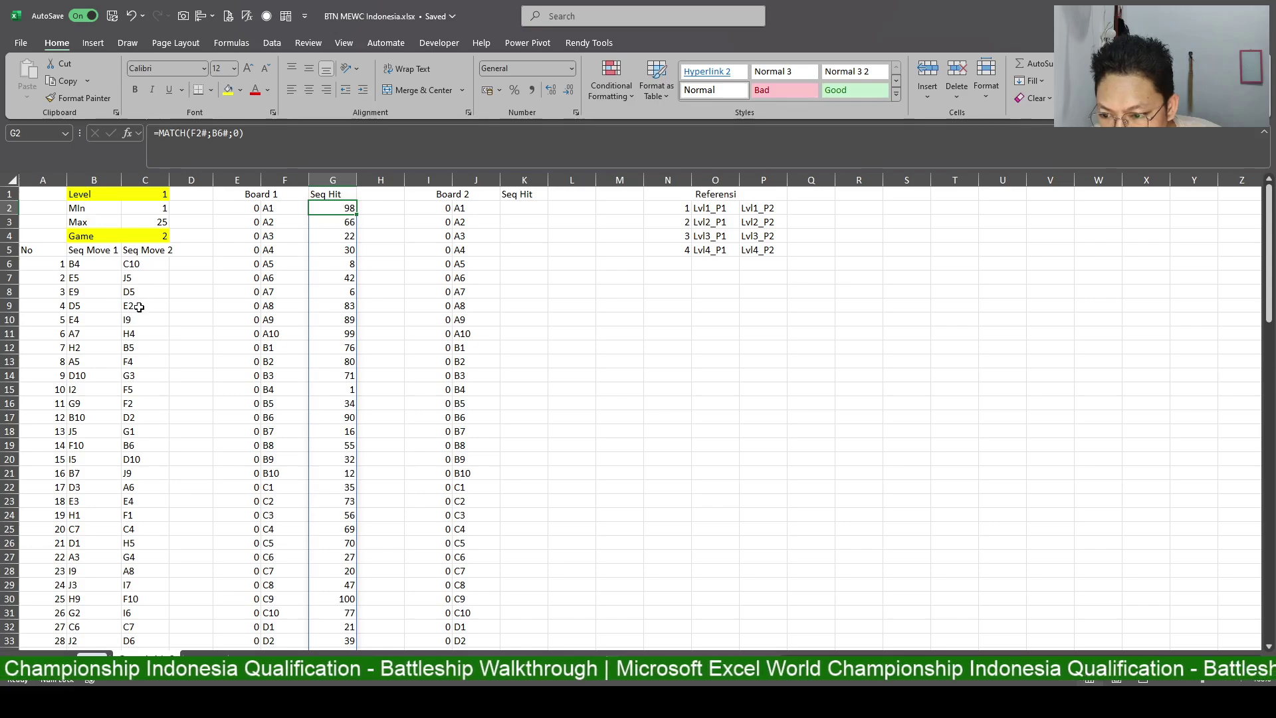
scroll(81, 388, down, 2)
scroll(102, 450, down, 4)
scroll(103, 507, down, 12)
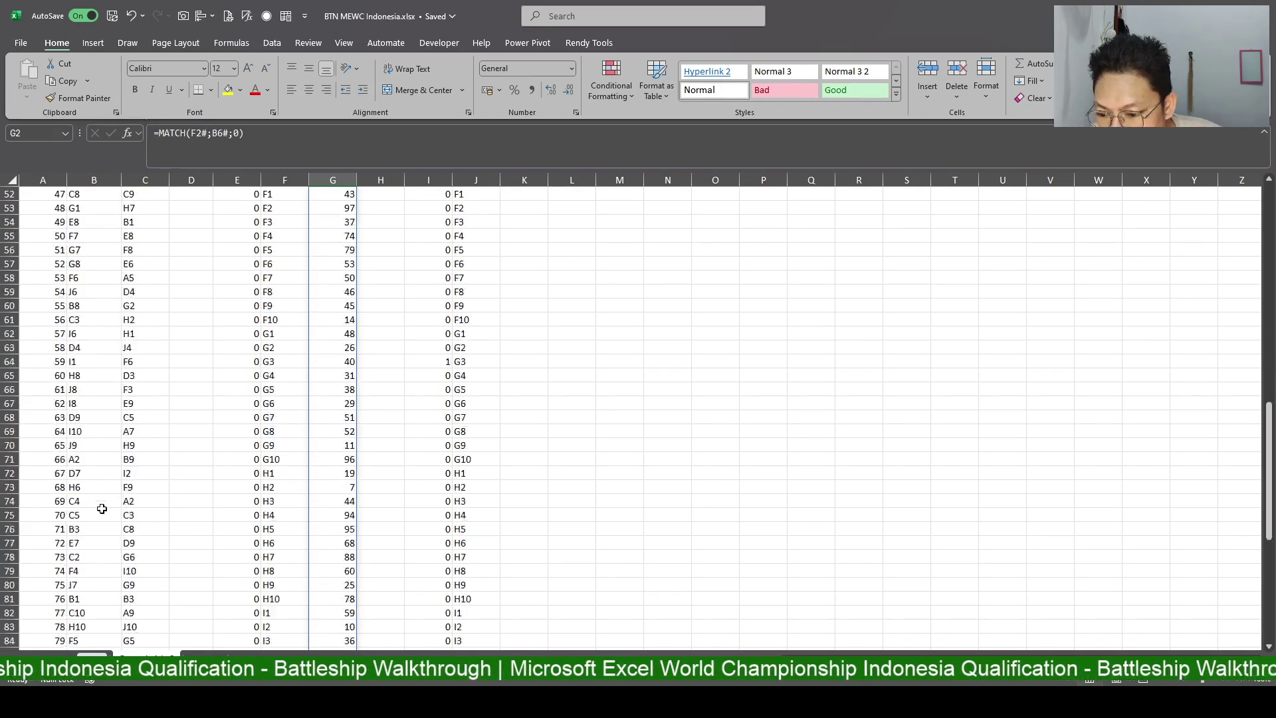
scroll(99, 519, down, 10)
scroll(221, 470, up, 8)
scroll(266, 447, up, 10)
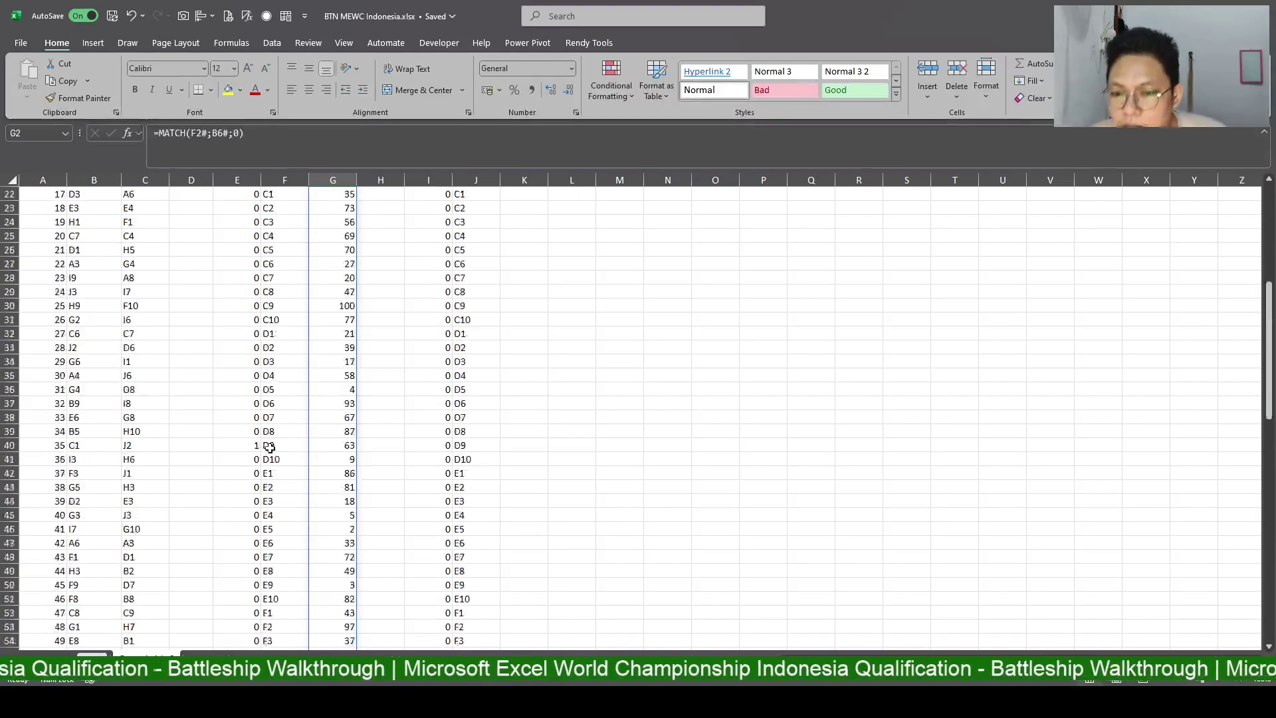
scroll(304, 411, up, 9)
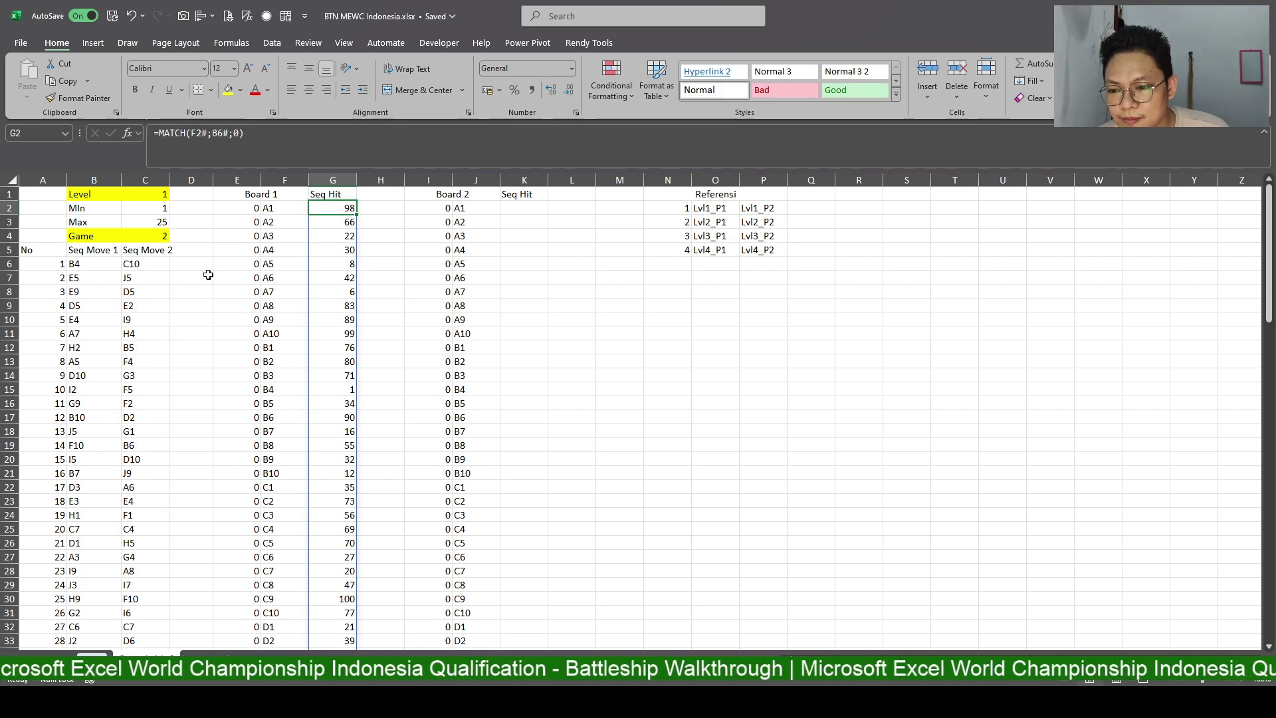
double_click(346, 208)
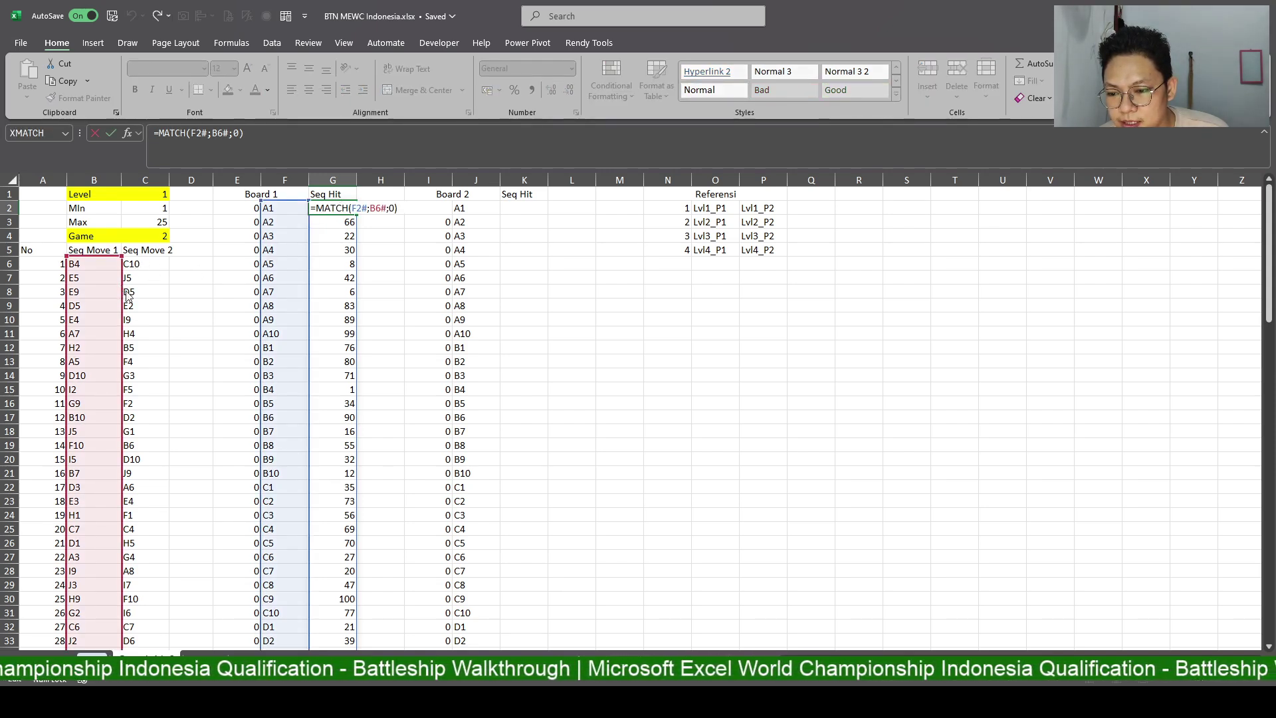
drag(123, 291, 177, 291)
key(Return)
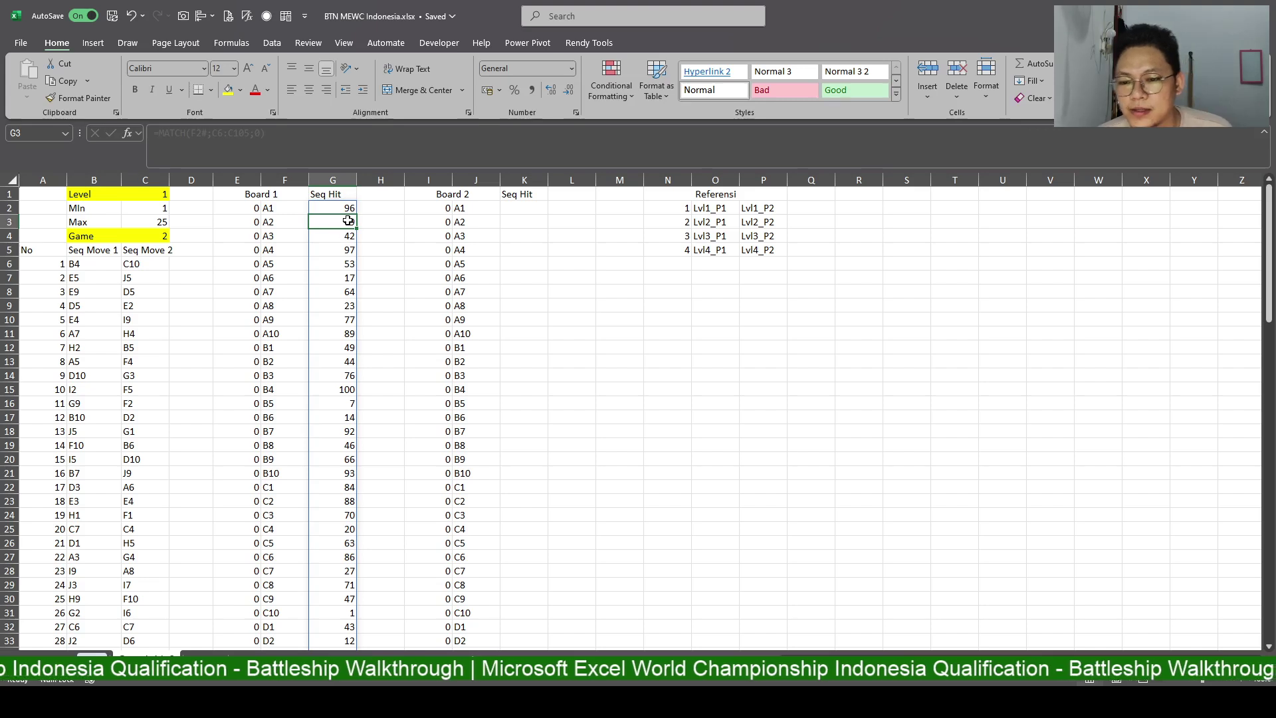
click(337, 405)
click(143, 348)
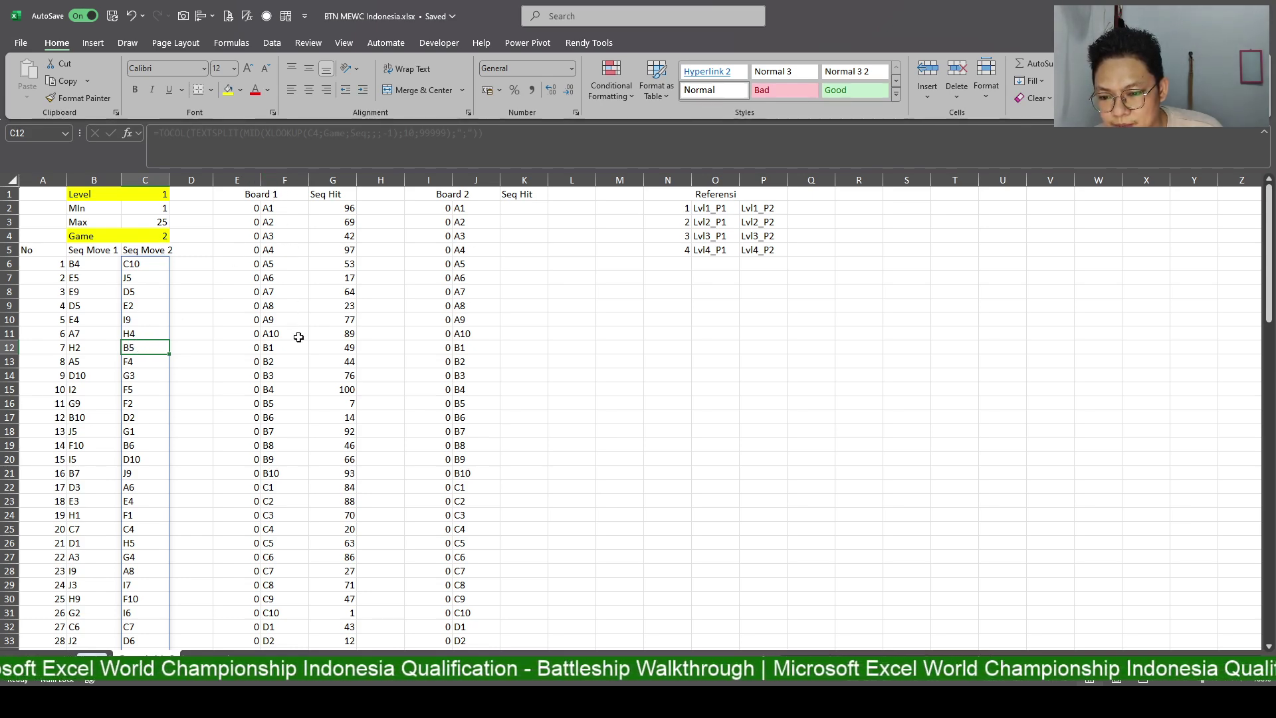
click(337, 401)
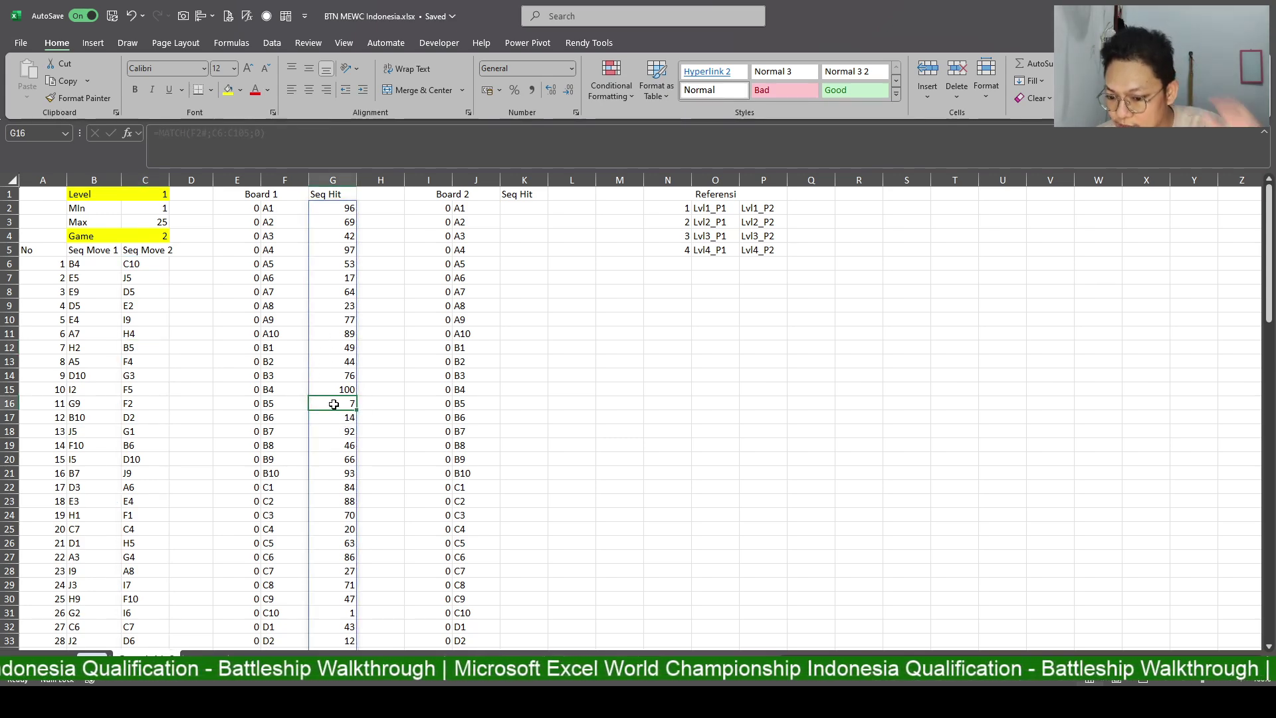
scroll(245, 386, down, 4)
click(335, 570)
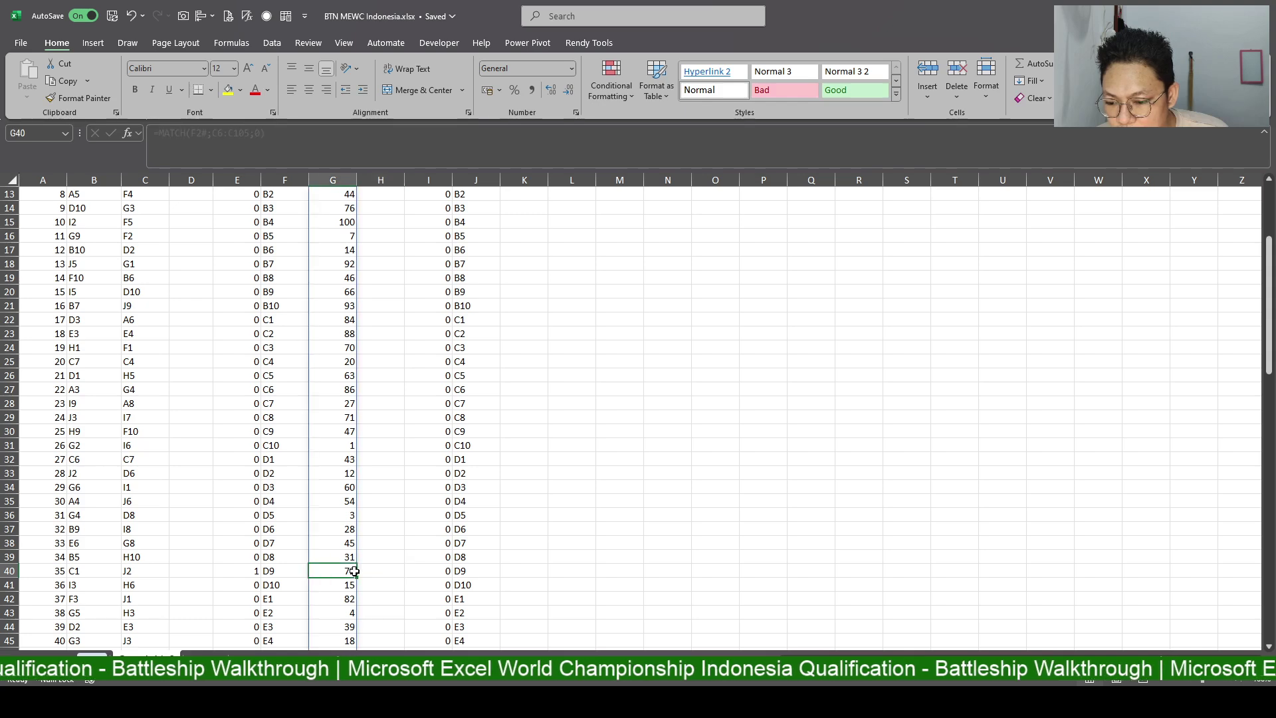
scroll(143, 601, down, 4)
scroll(144, 603, down, 7)
scroll(143, 603, down, 3)
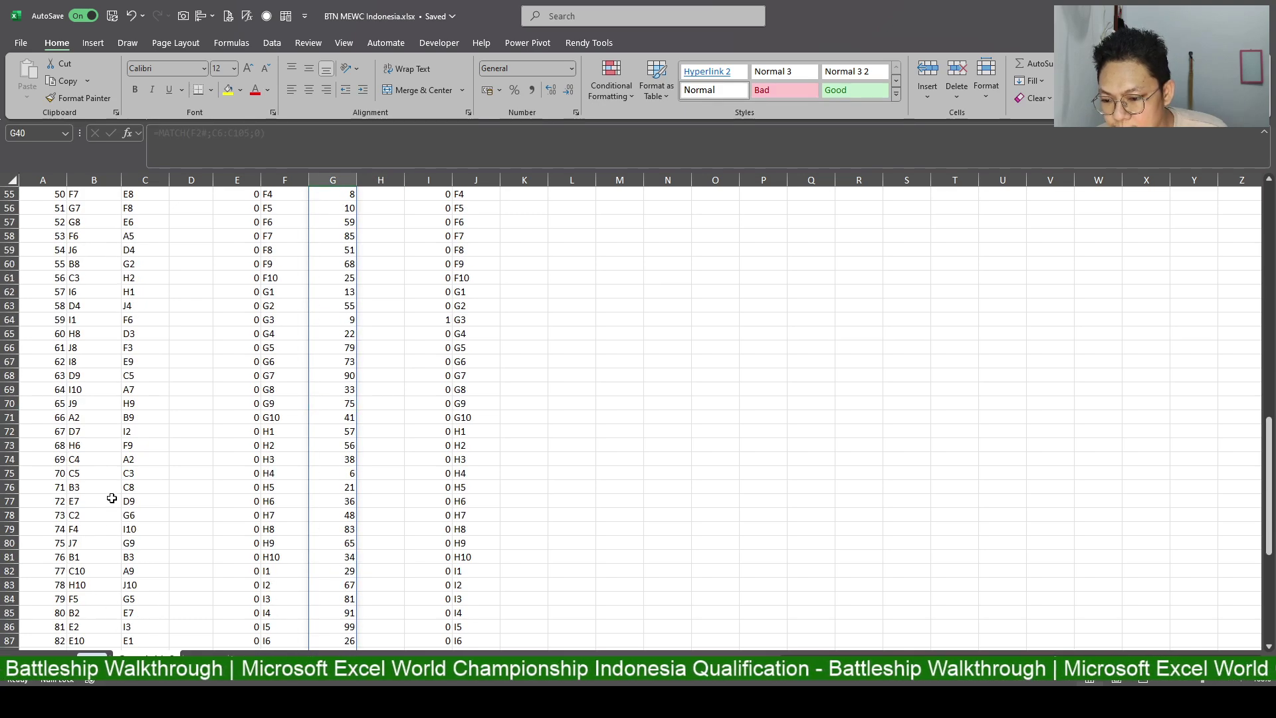
click(168, 502)
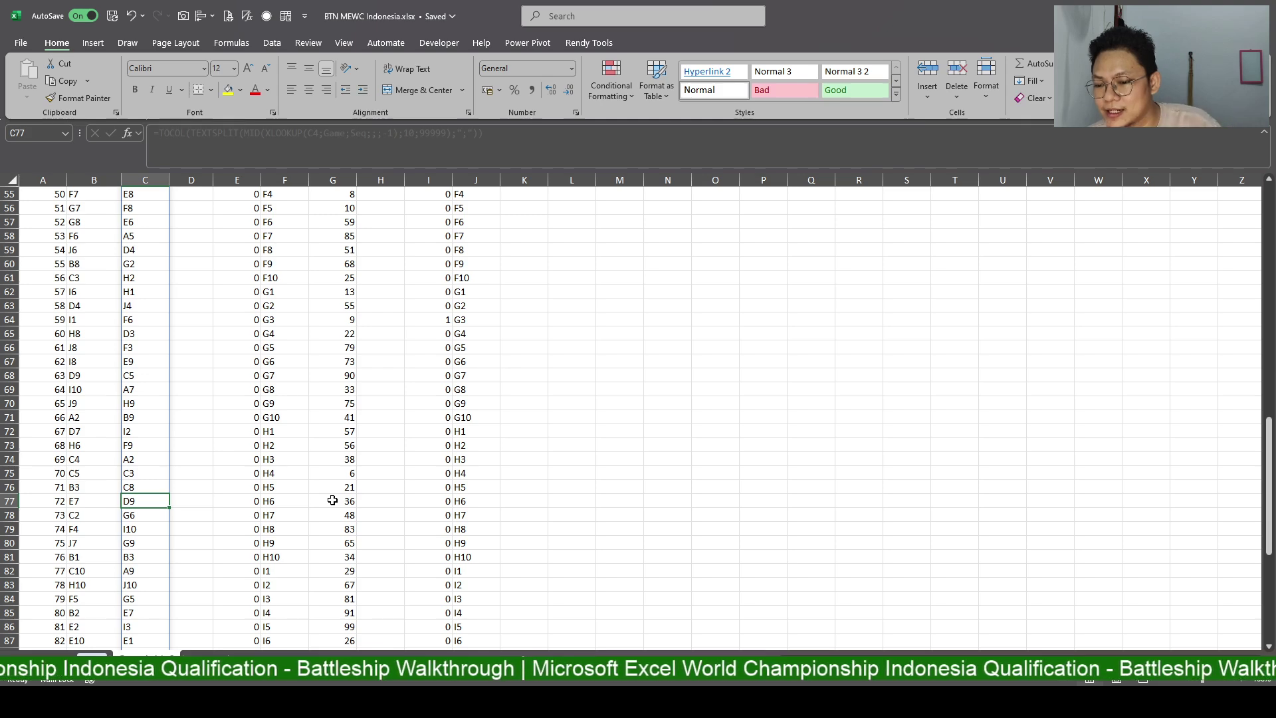
scroll(350, 445, up, 8)
scroll(366, 429, up, 10)
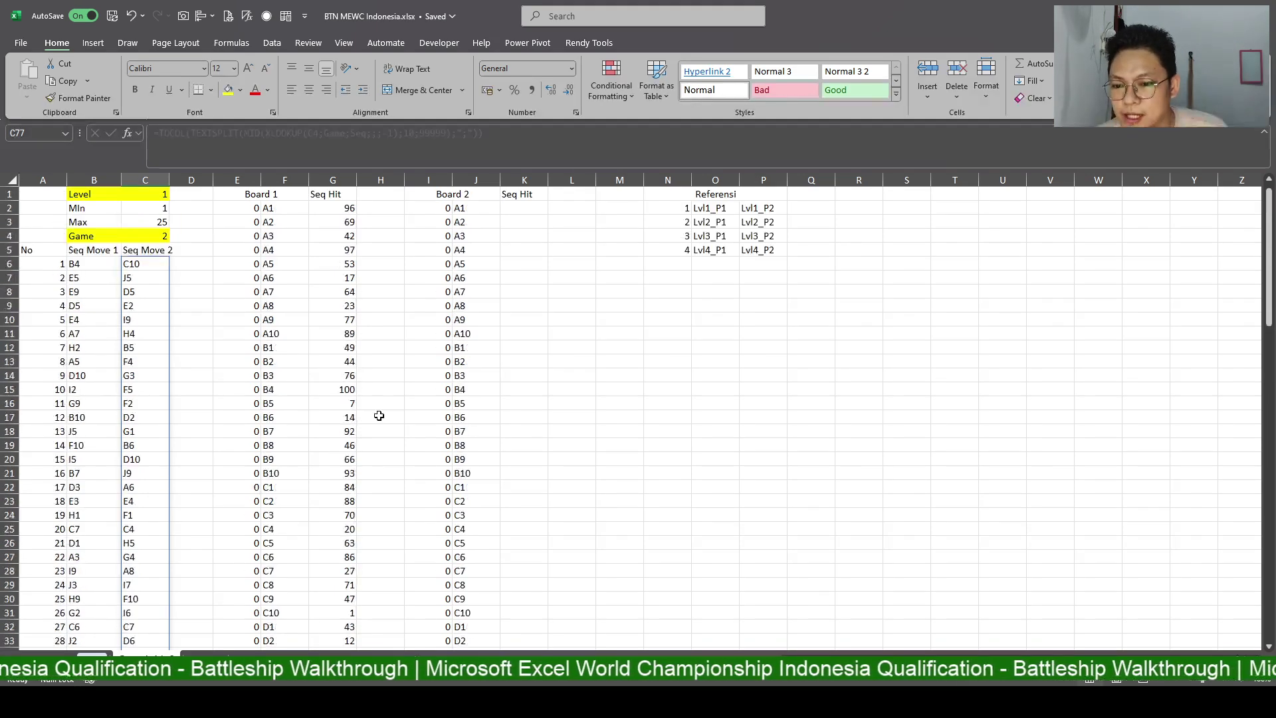
Switch the Game number in C4 to 1.
click(154, 237)
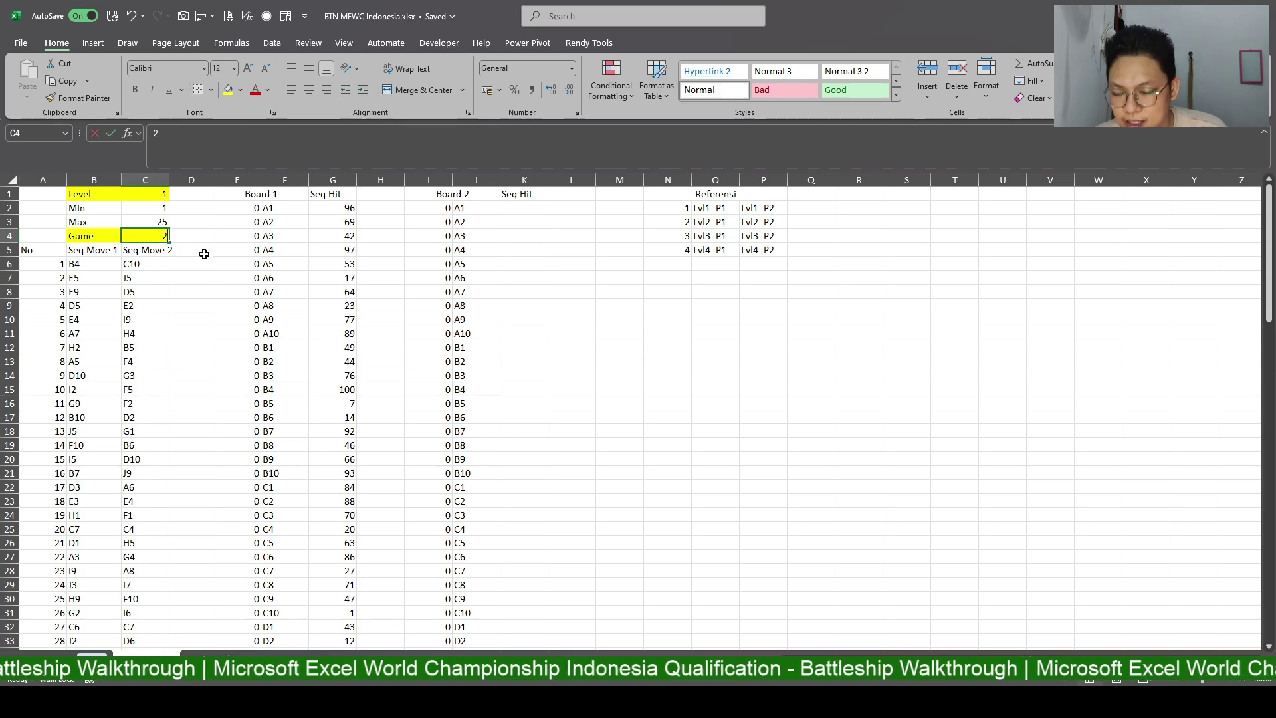
text(1)
key(Return)
Review the Board 1 coordinate formula and the G2 Seq Hit formula.
click(277, 208)
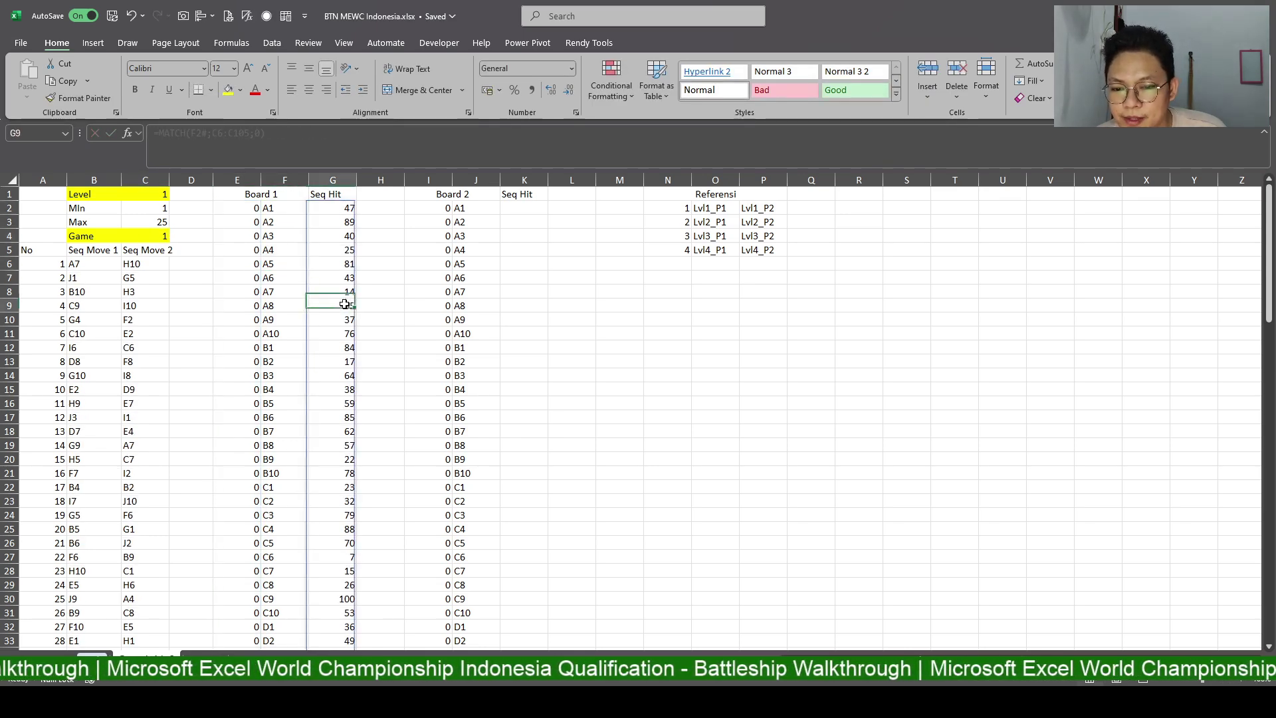
click(335, 194)
click(338, 211)
key(F2)
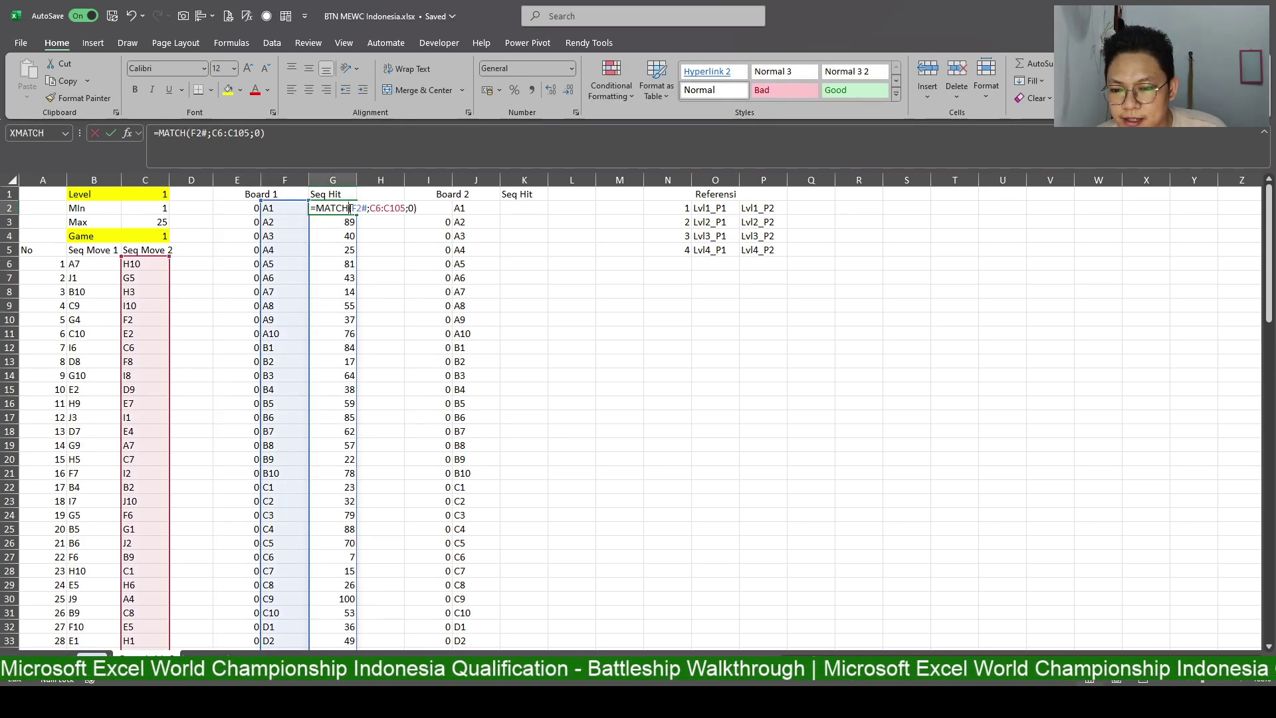
key(Escape)
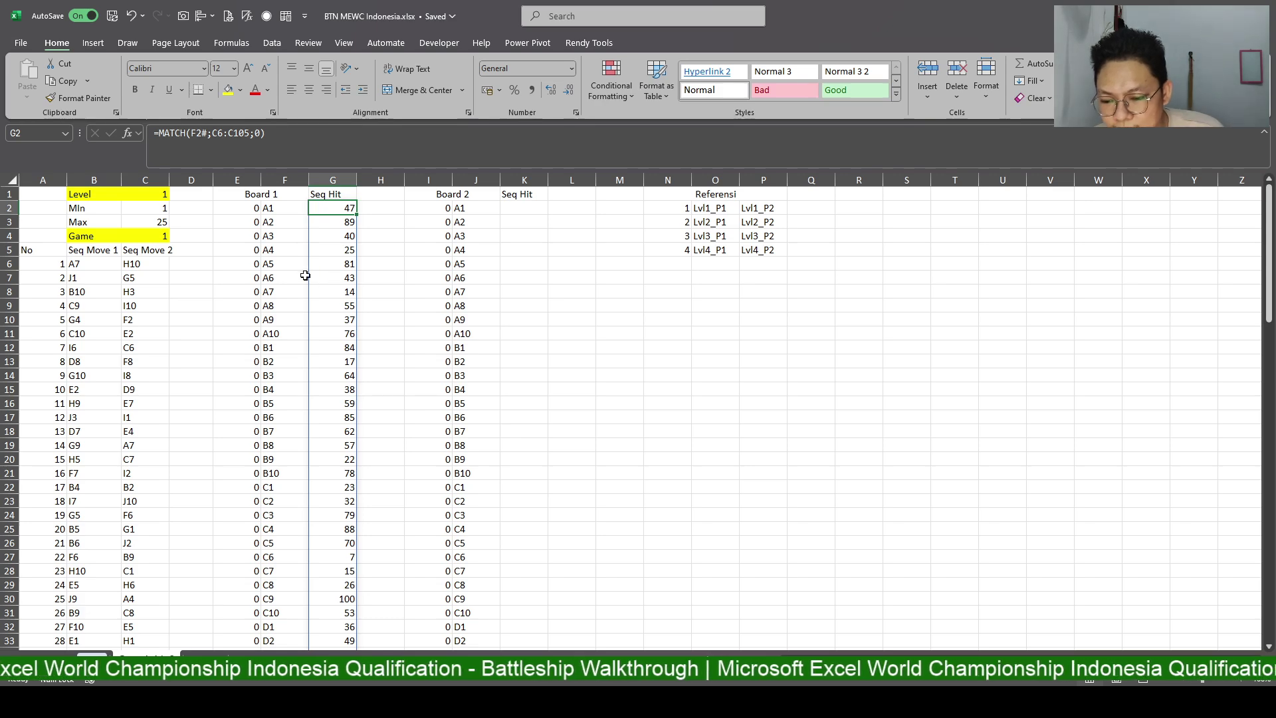
scroll(247, 461, down, 5)
scroll(296, 490, up, 5)
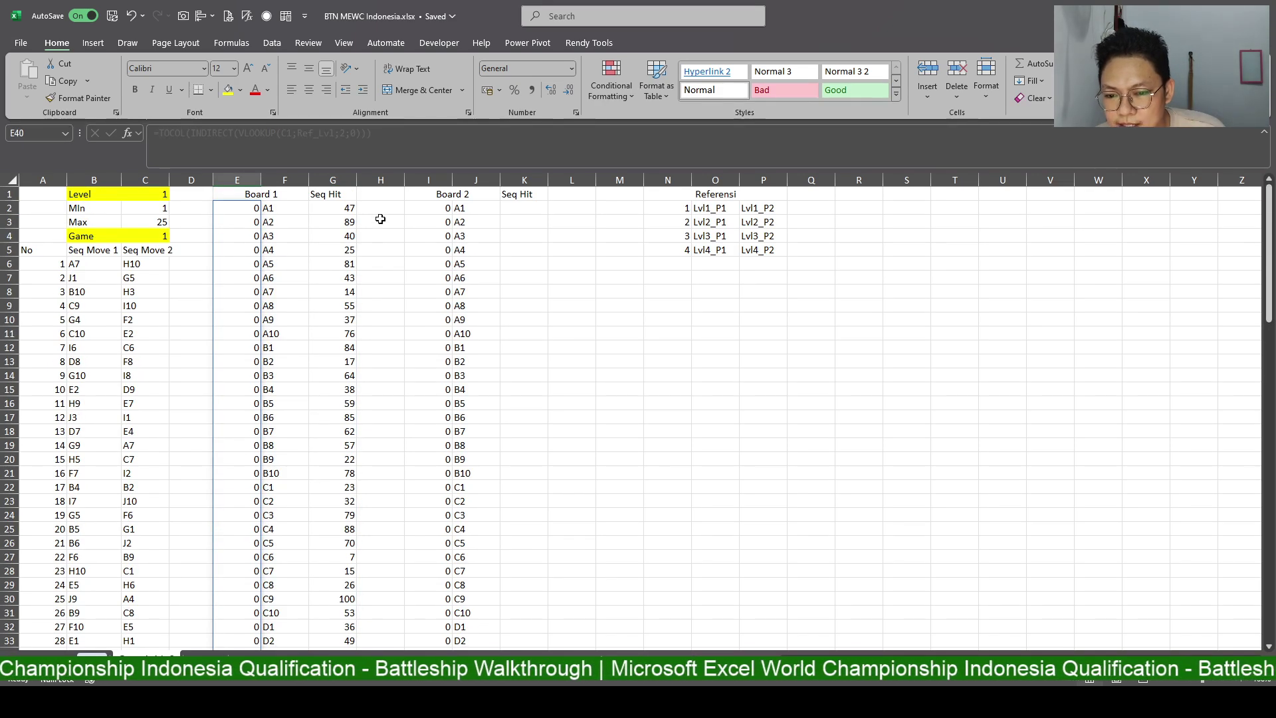
Start wrapping the G2 MATCH in IF(E2#=1;…;"") so only hit cells get a move number.
click(156, 133)
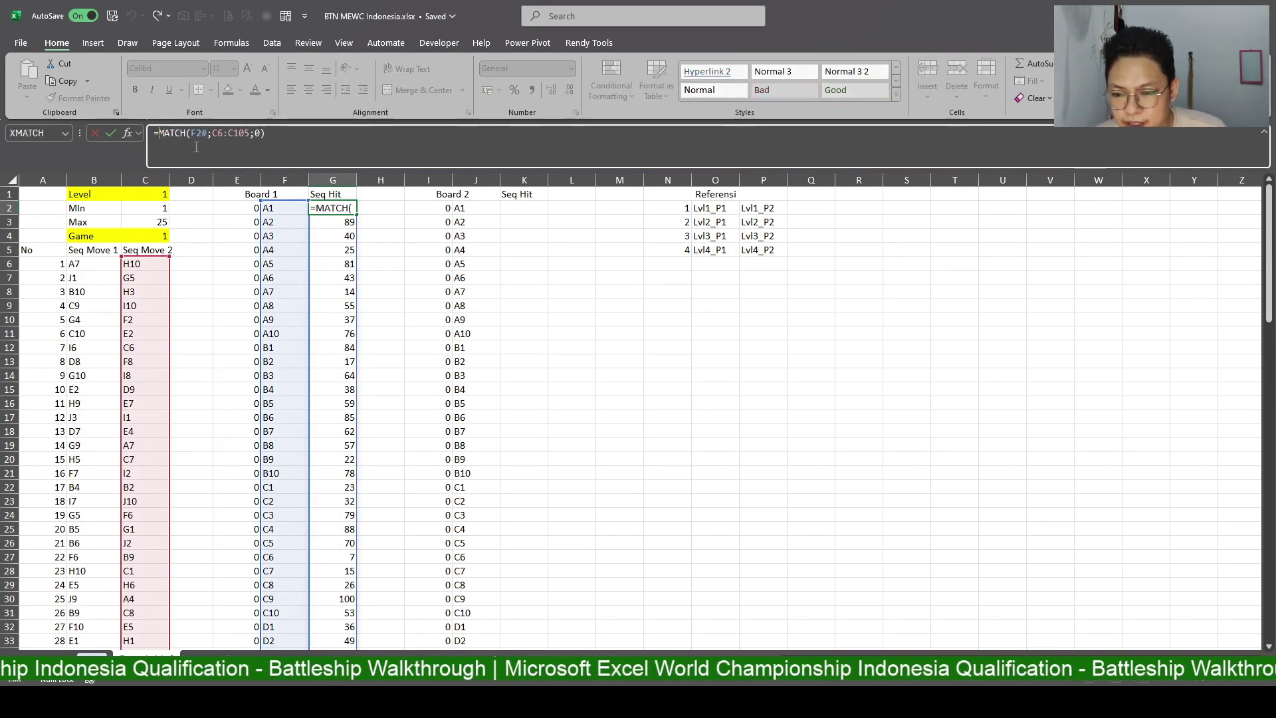
text(IF()
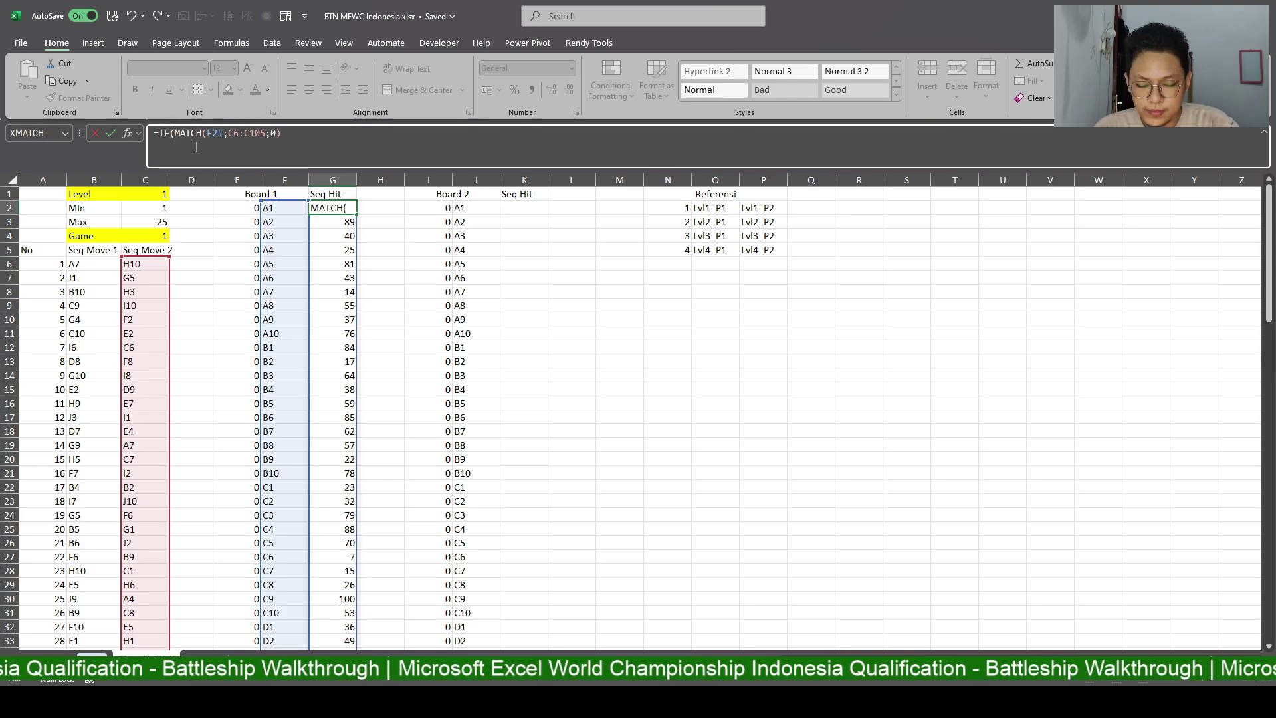
click(239, 203)
key(ctrl+shift+Down)
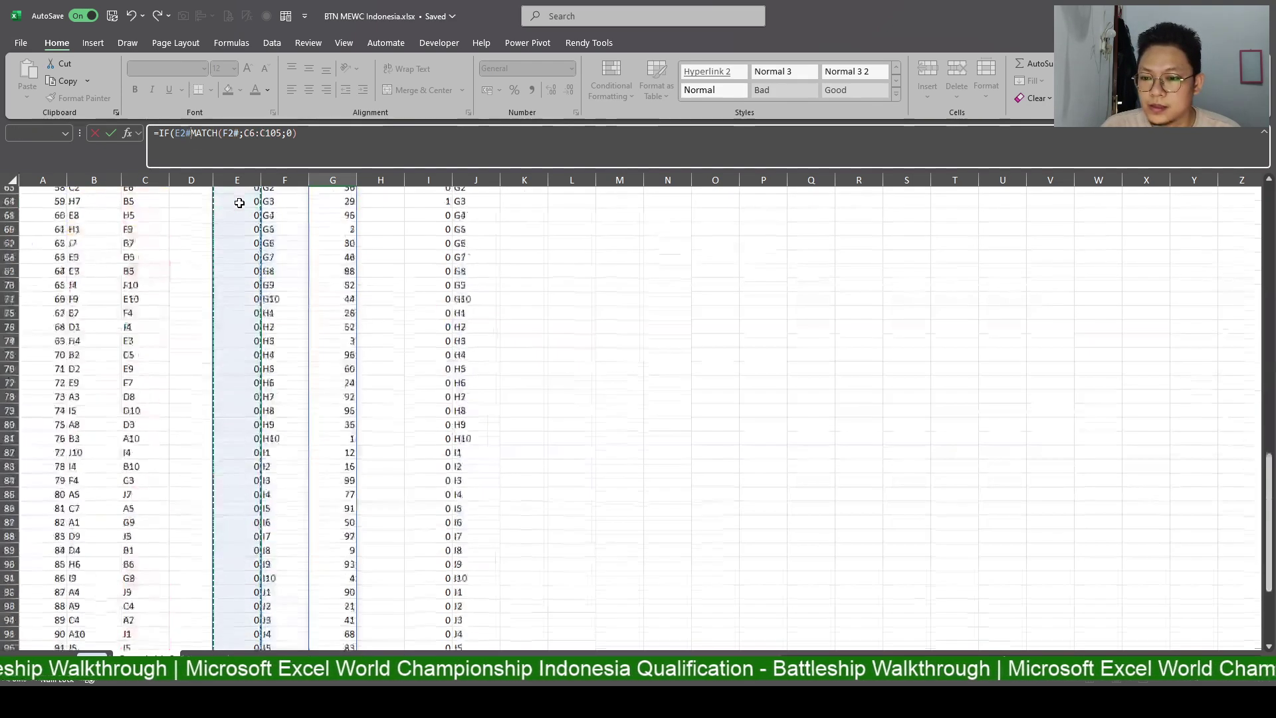
text(=1;)
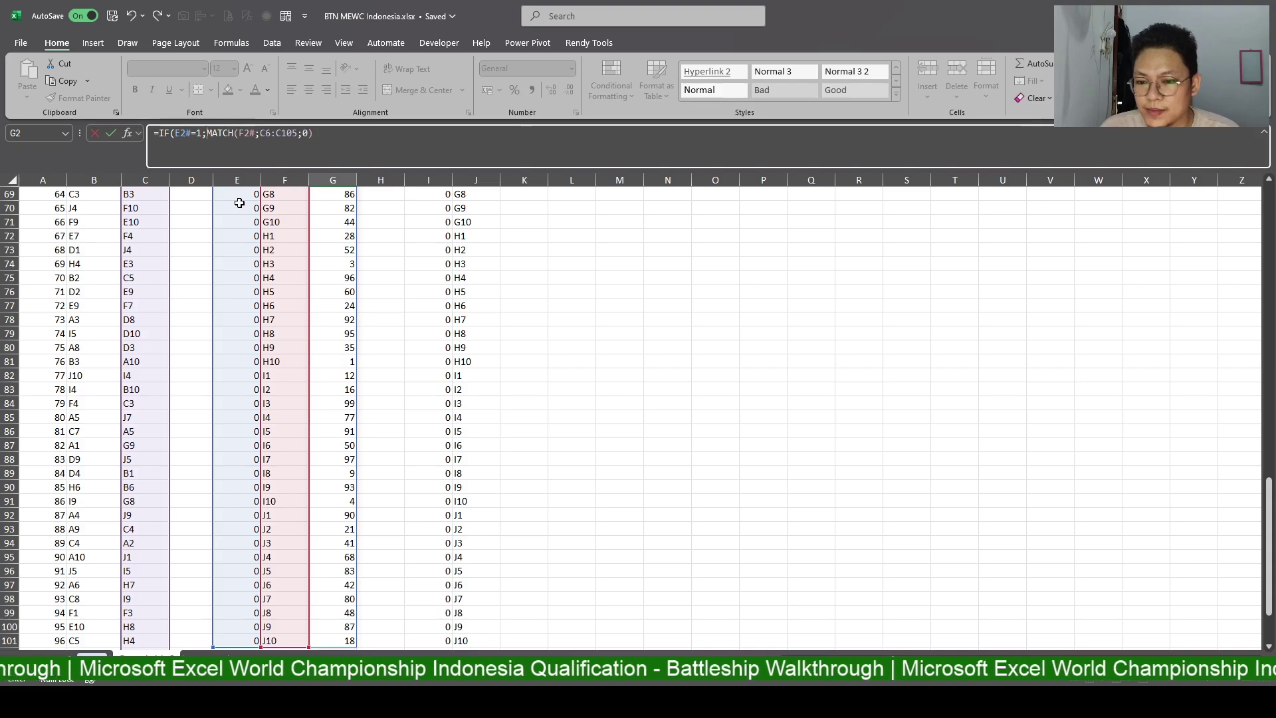
scroll(334, 236, up, 12)
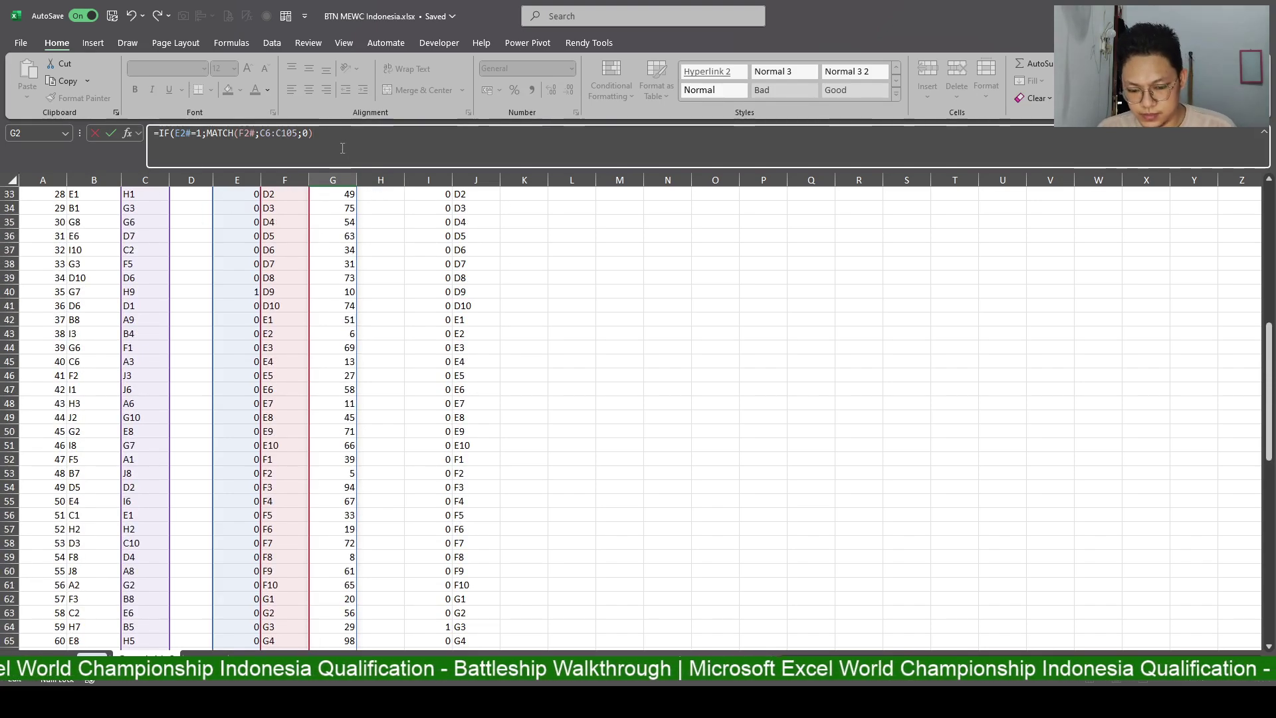
text(")
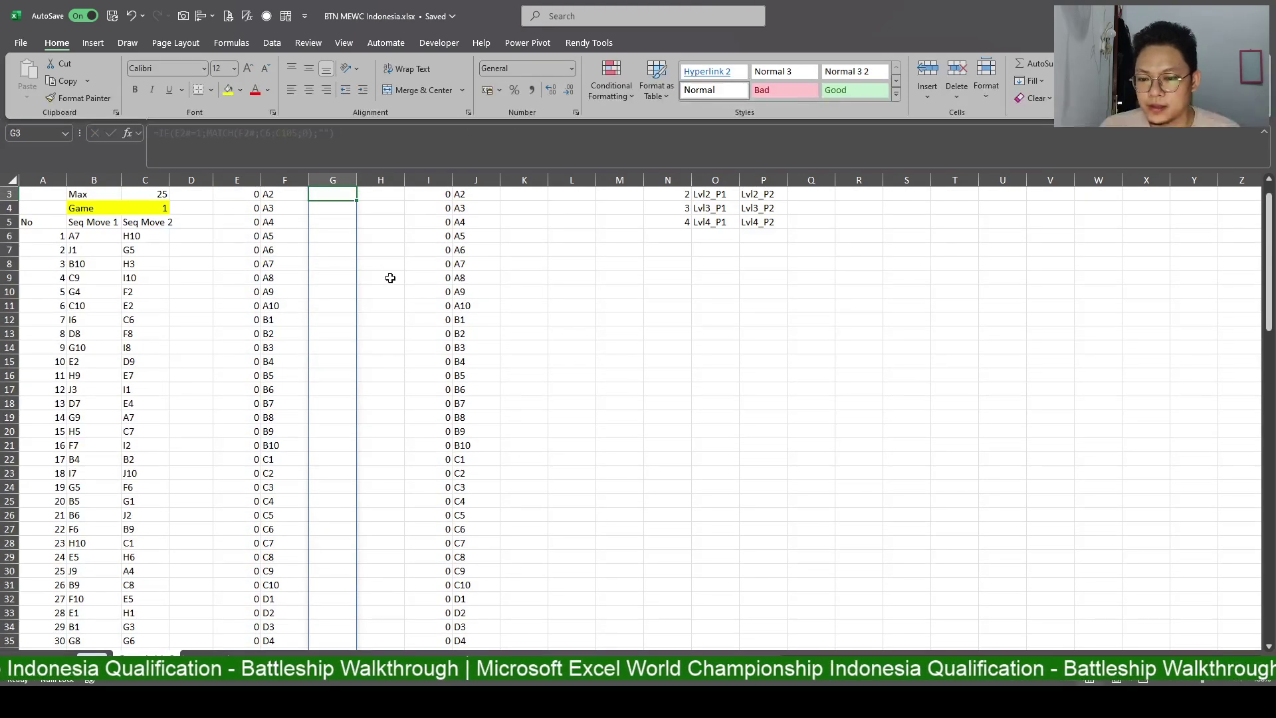
scroll(390, 275, down, 11)
scroll(433, 307, up, 6)
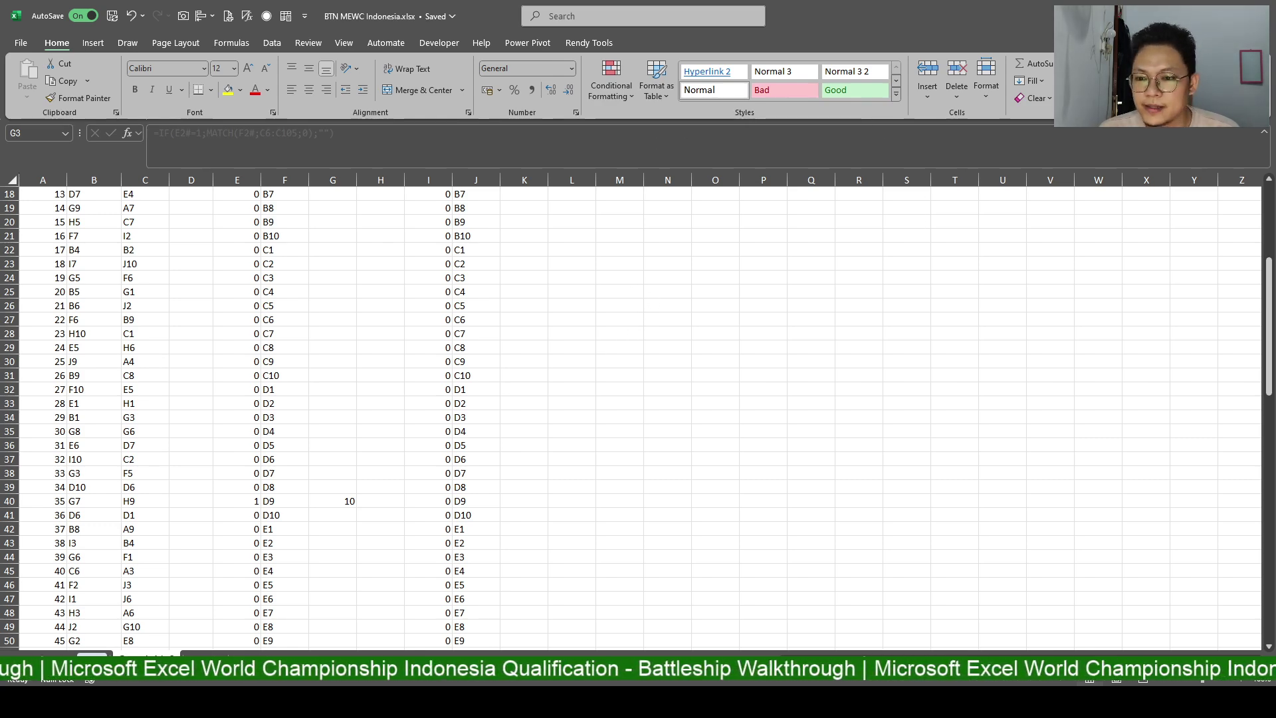
scroll(402, 267, down, 4)
scroll(359, 319, down, 5)
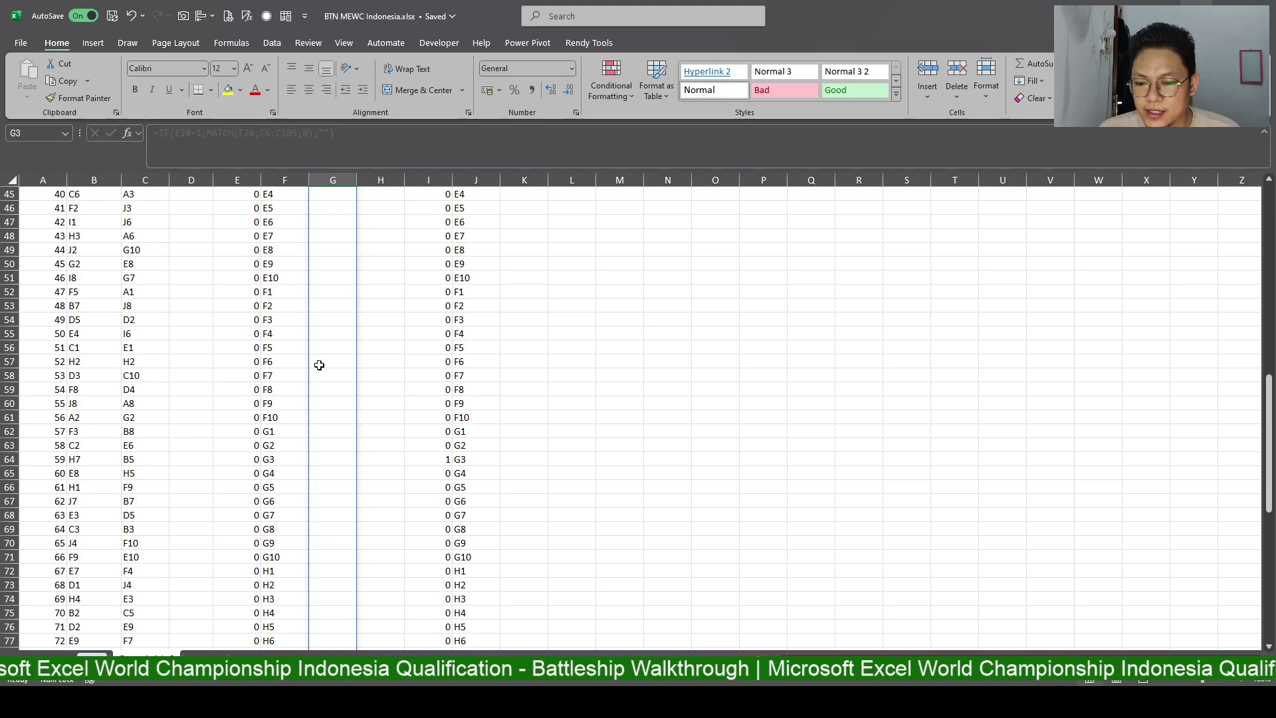
scroll(321, 373, down, 5)
scroll(322, 373, up, 9)
drag(336, 291, 245, 286)
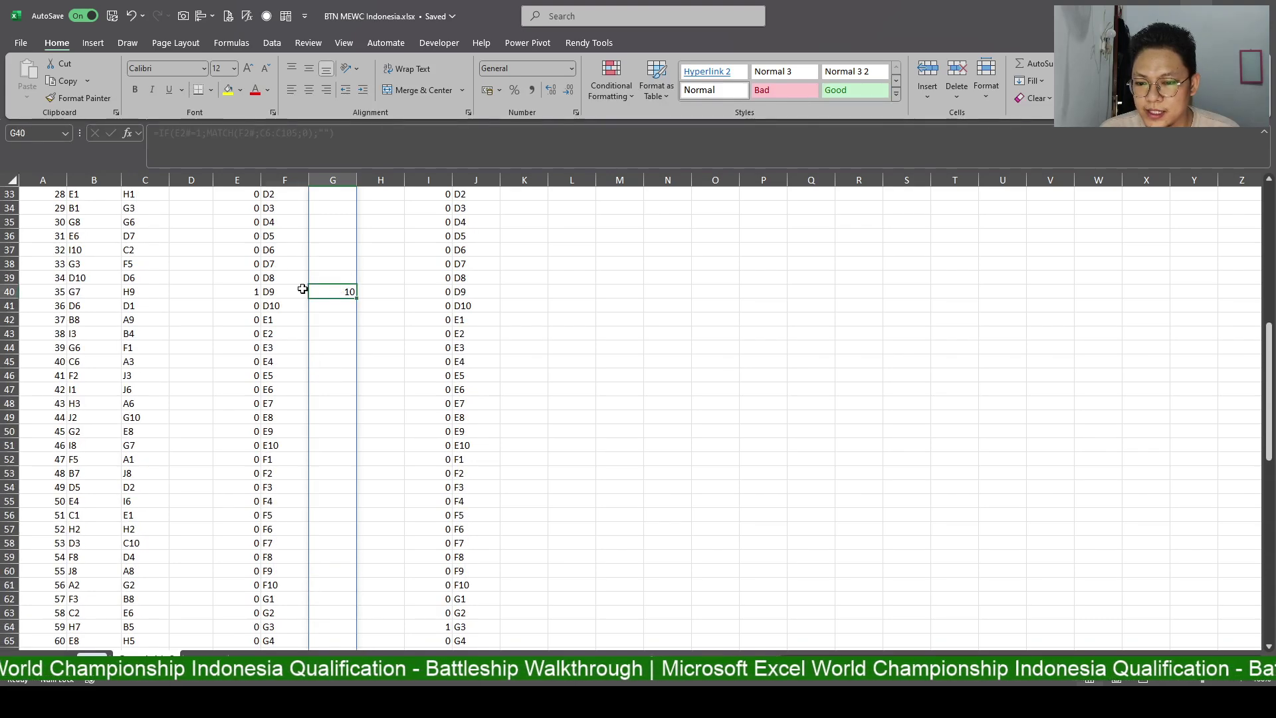
scroll(279, 372, up, 5)
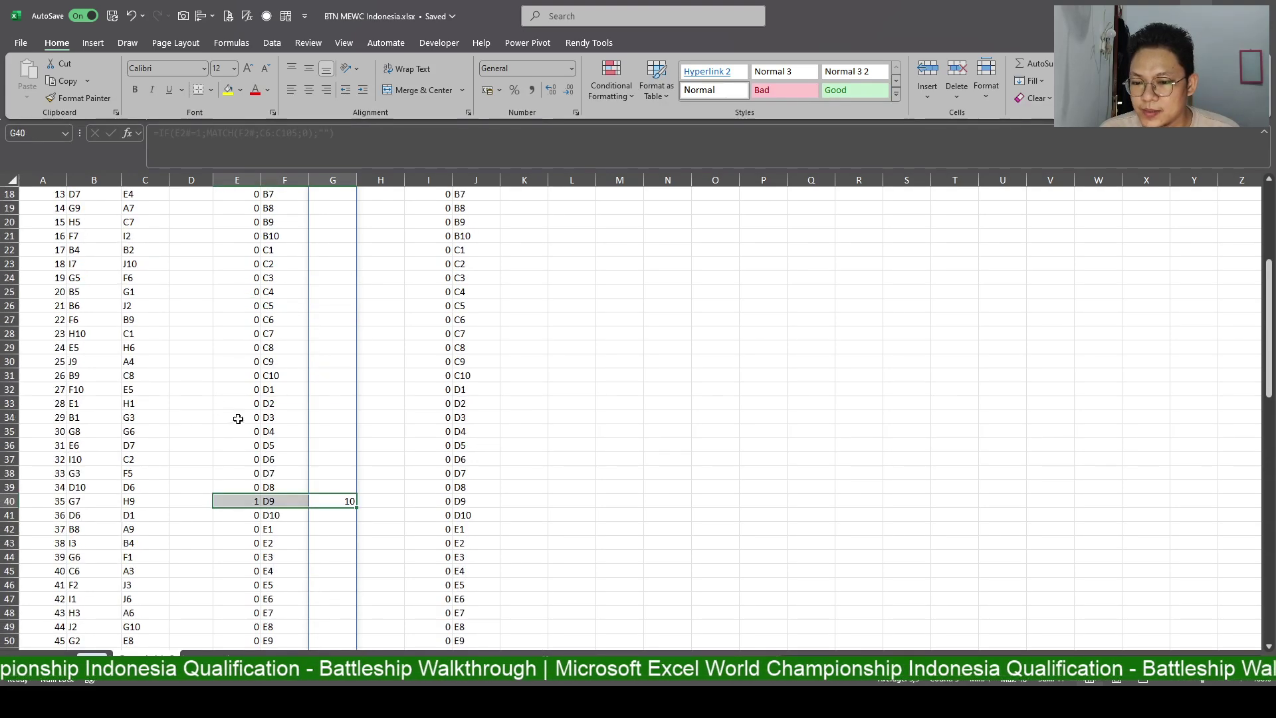
scroll(229, 429, up, 5)
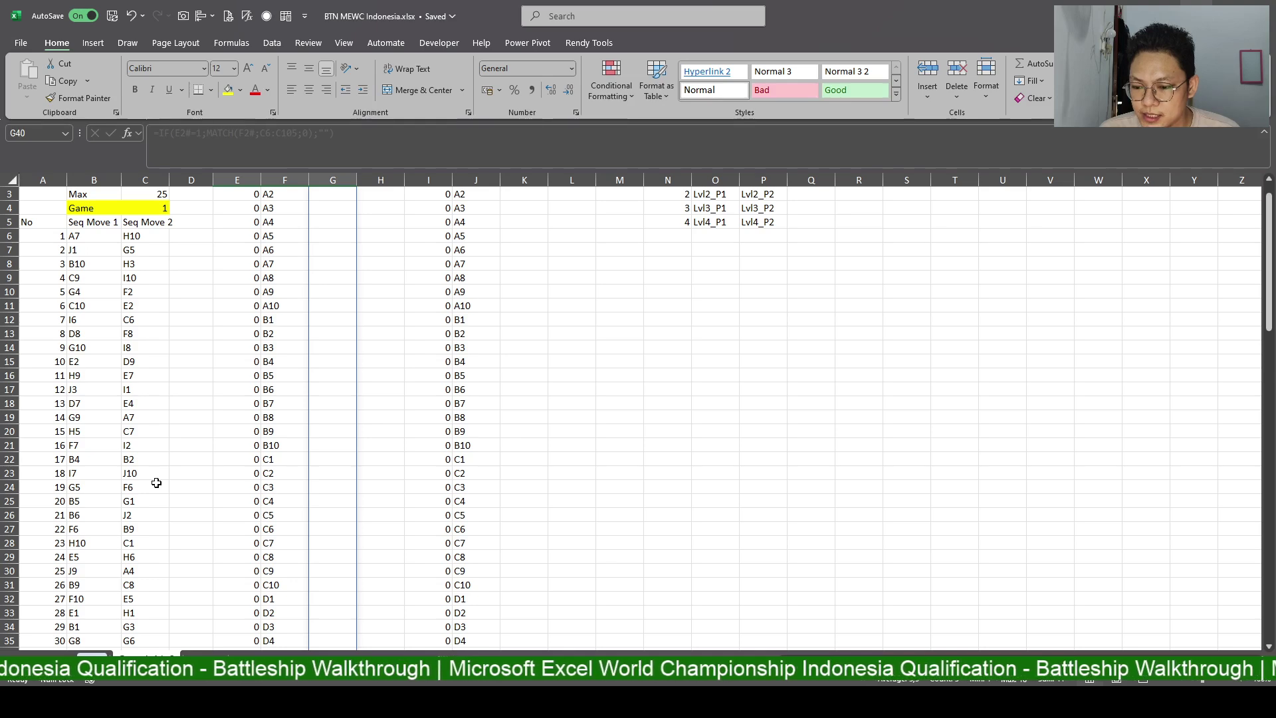
scroll(147, 490, up, 1)
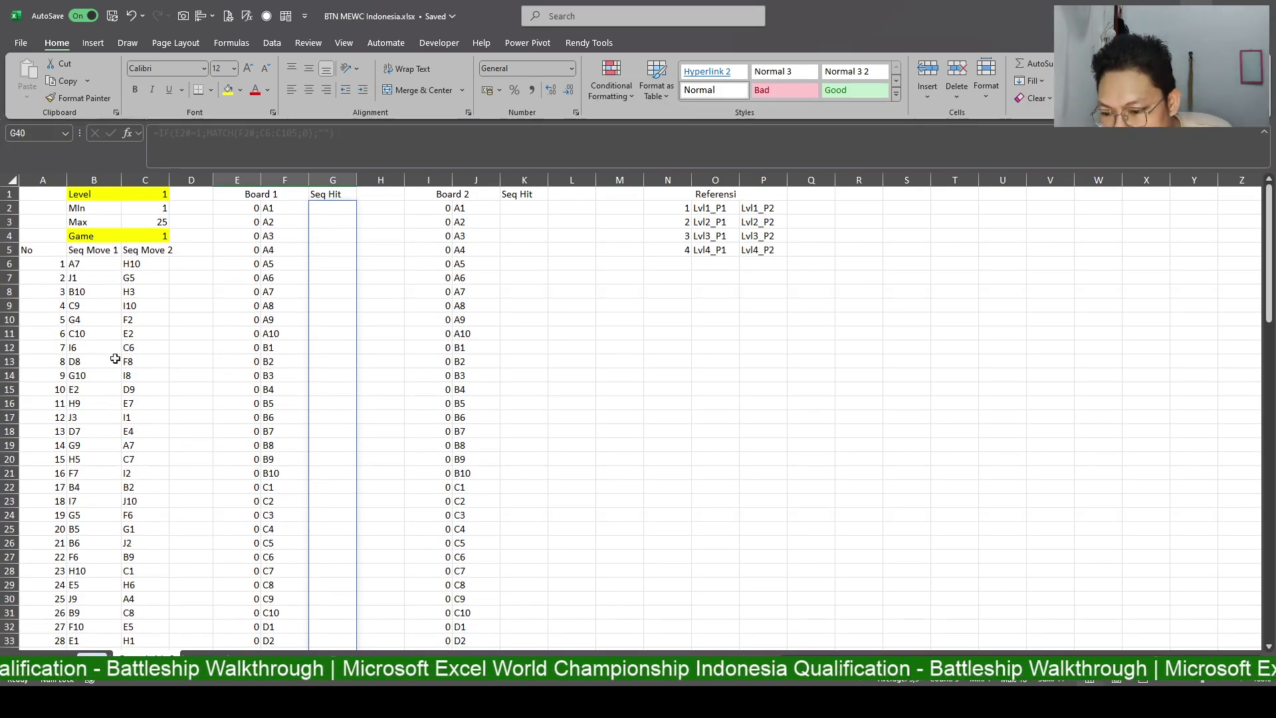
Enter =IF(E2#=1;MATCH(F2#;C6:C105;0);"") in G2 for Board 1's Seq Hit.
click(129, 392)
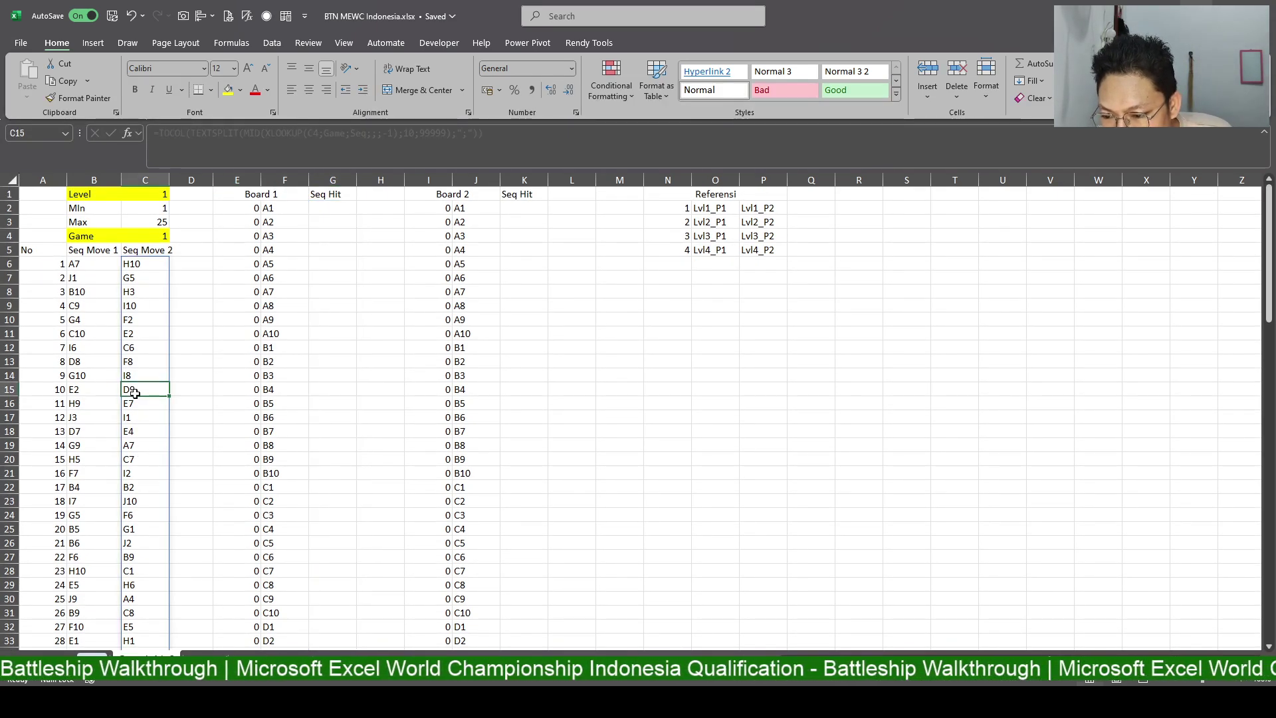
click(380, 403)
click(320, 201)
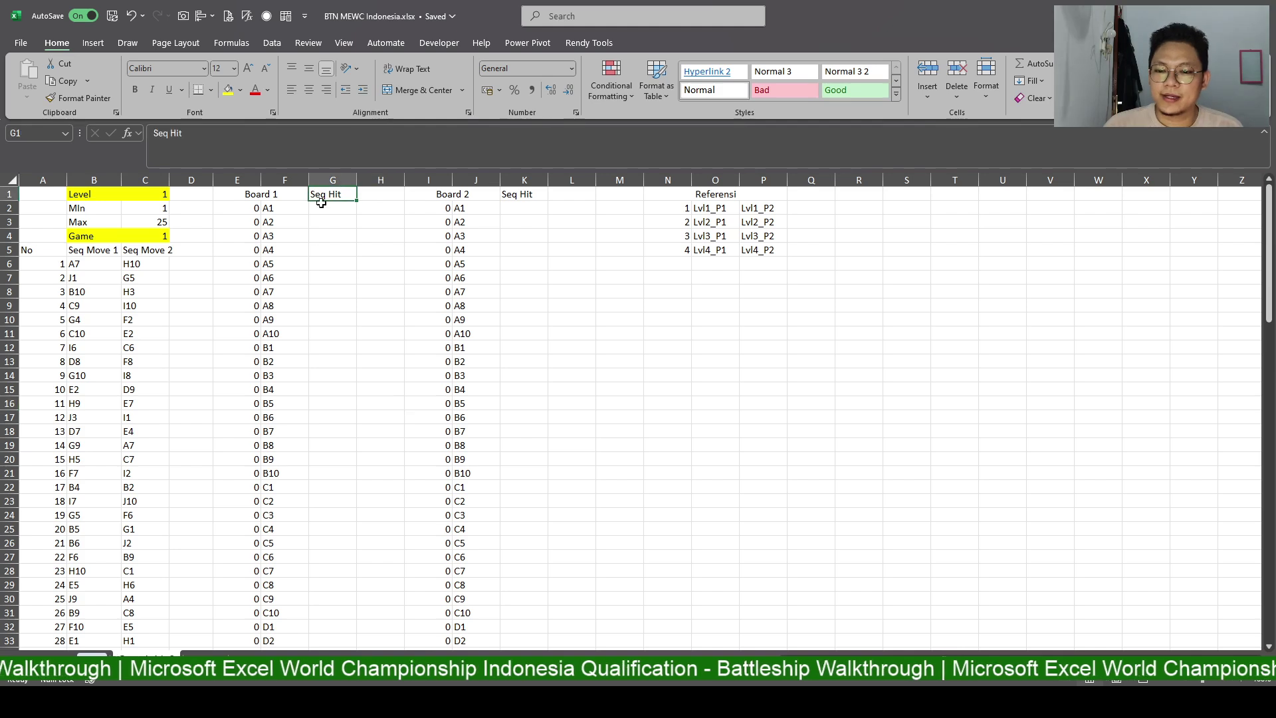
click(321, 211)
text(=IF(E2#=1;MATCH(F2#;C6:C105;0);""))
key(ctrl+Return)
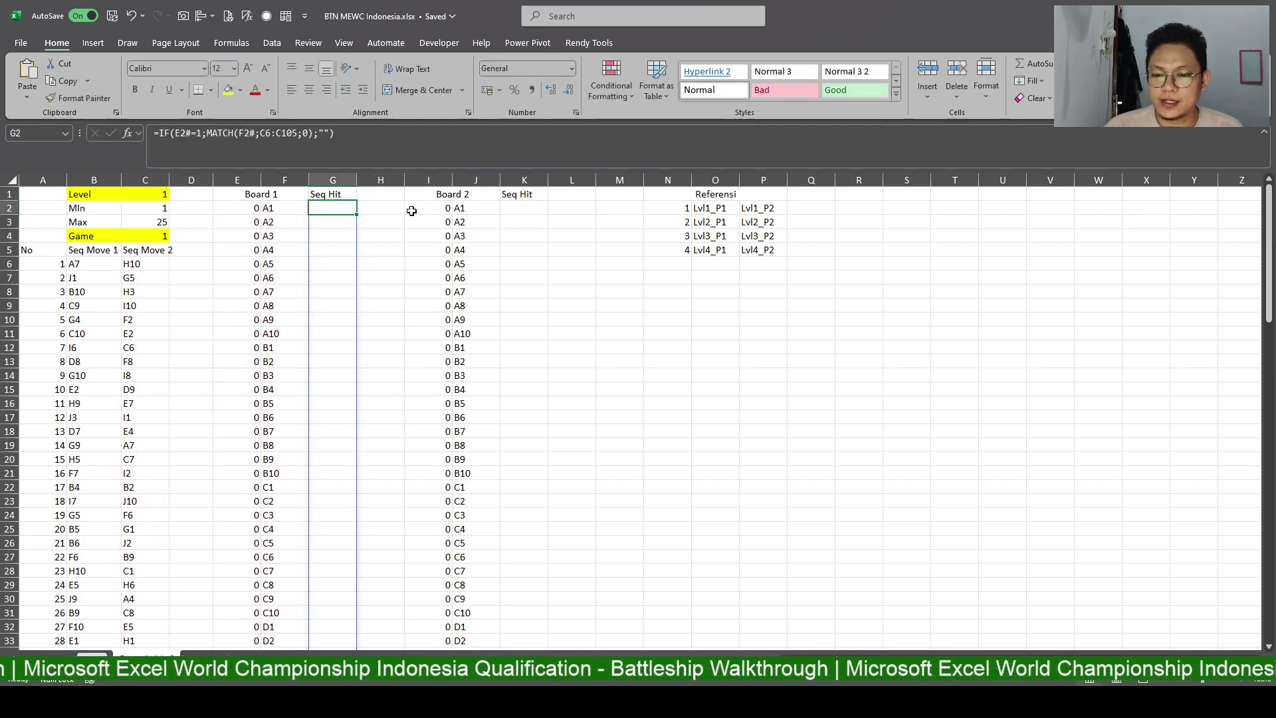
Copy the Seq Hit formula to Board 2 and point its match range at Seq Move 1 (B6#).
key(ctrl+c)
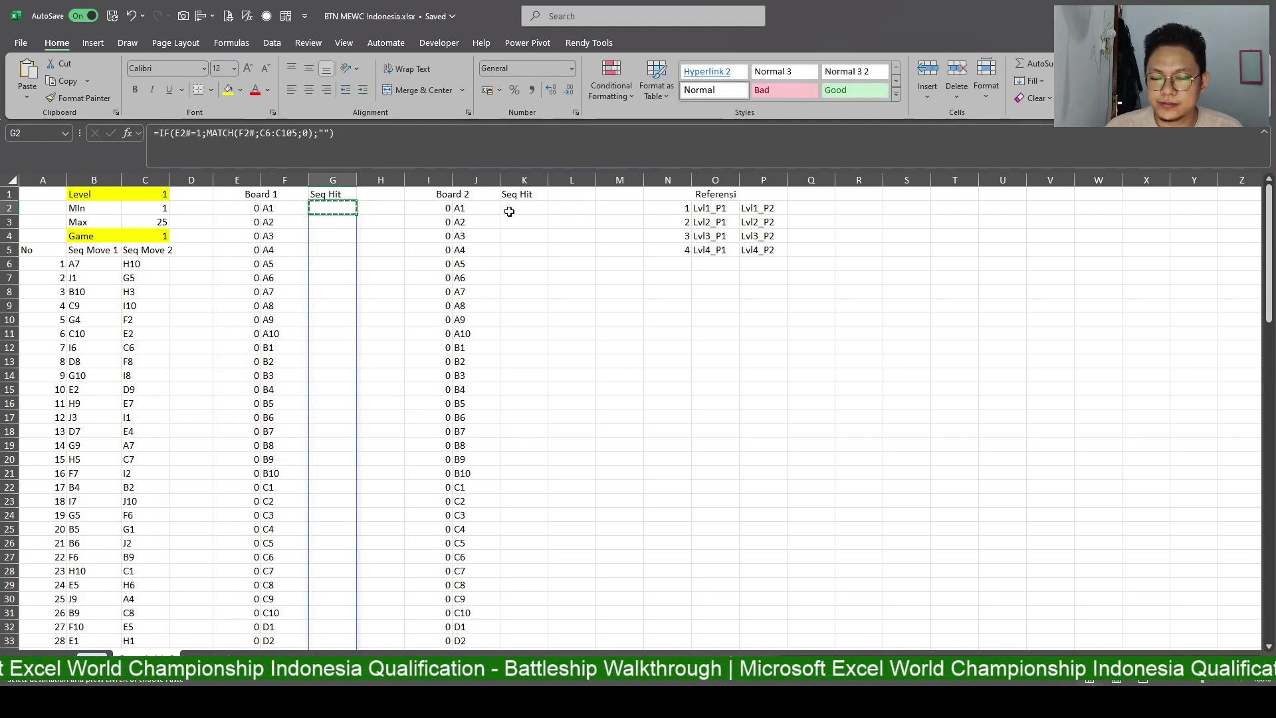
click(524, 206)
key(ctrl+v)
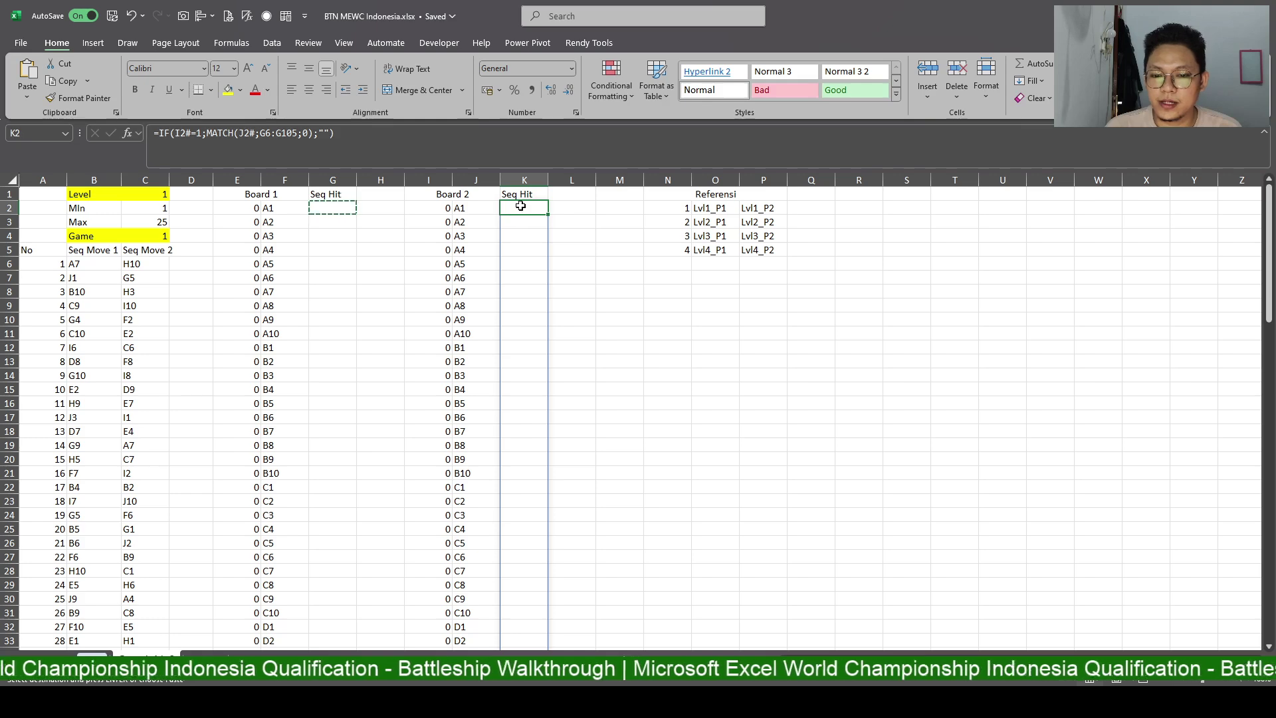
double_click(520, 208)
drag(365, 286, 87, 295)
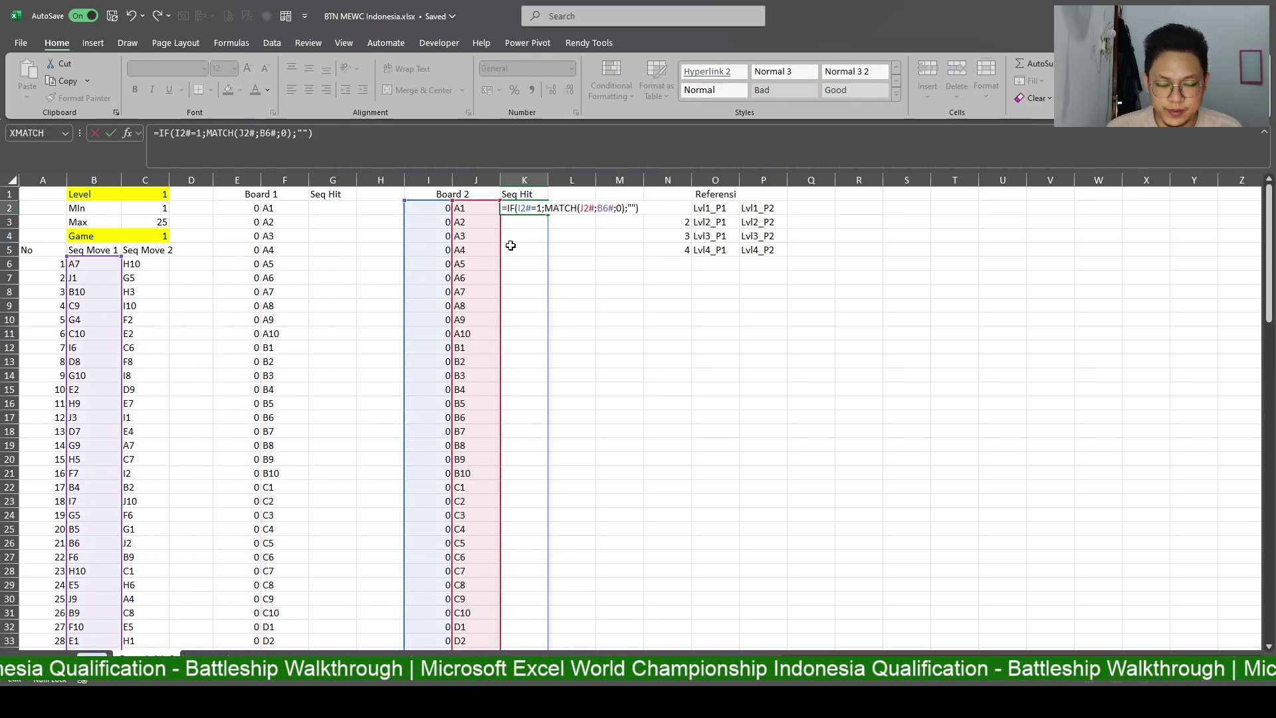
key(Return)
Move the Referensi table to columns T:V (T1:V5).
scroll(512, 336, down, 16)
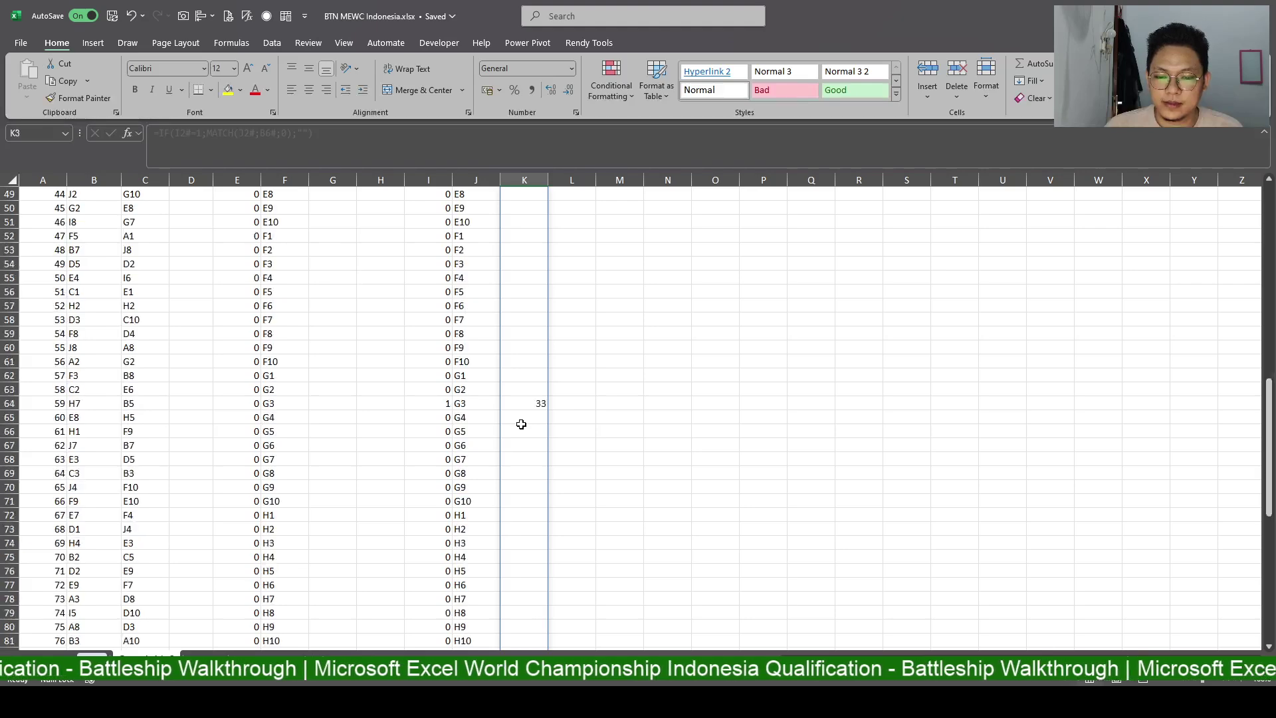
scroll(538, 405, up, 10)
scroll(541, 431, up, 6)
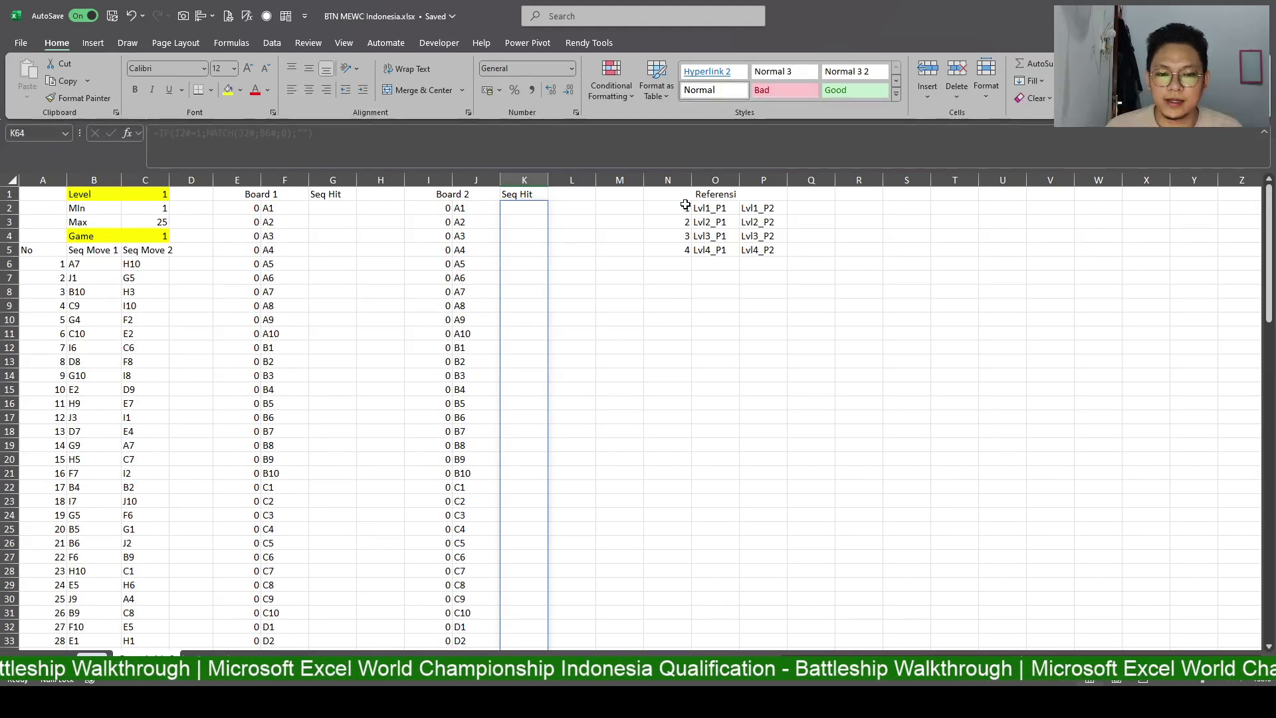
mouse_move(668, 194)
mouse_down()
mouse_move(751, 251)
mouse_move(1071, 230)
mouse_up()
Auto-fit the widths of columns E:L and A:C.
click(883, 290)
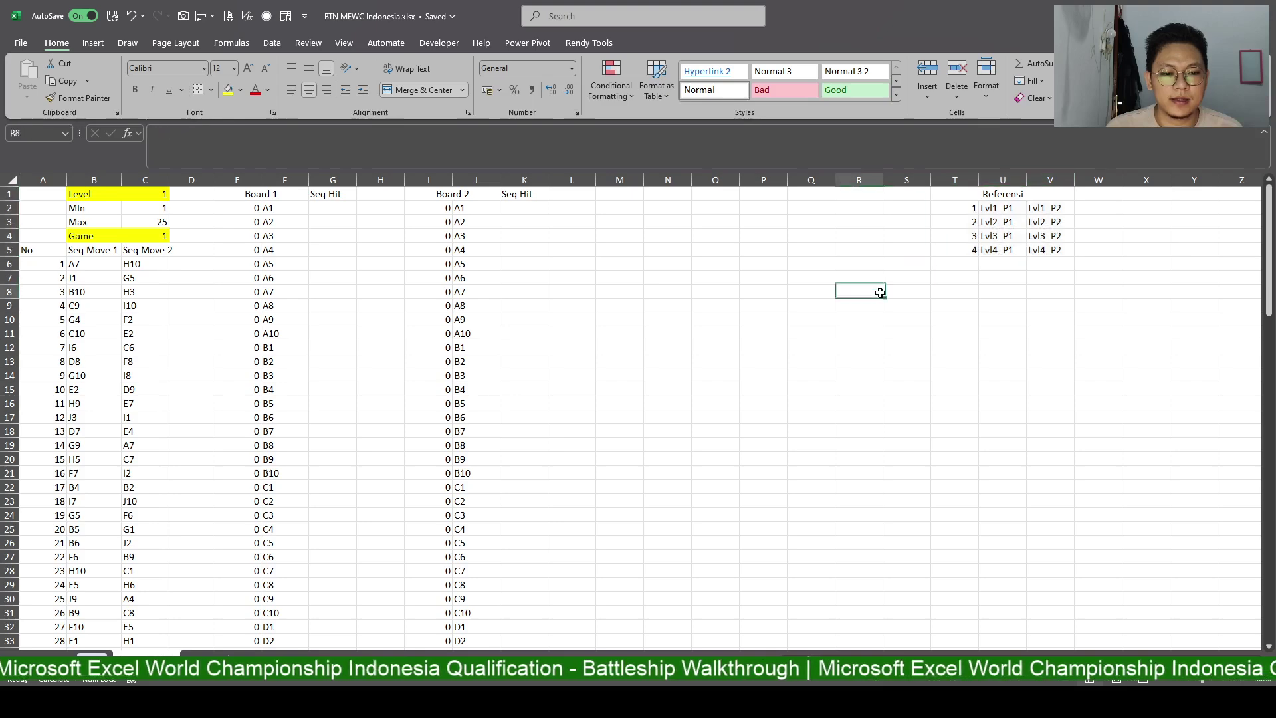
drag(619, 236, 619, 222)
drag(253, 179, 571, 179)
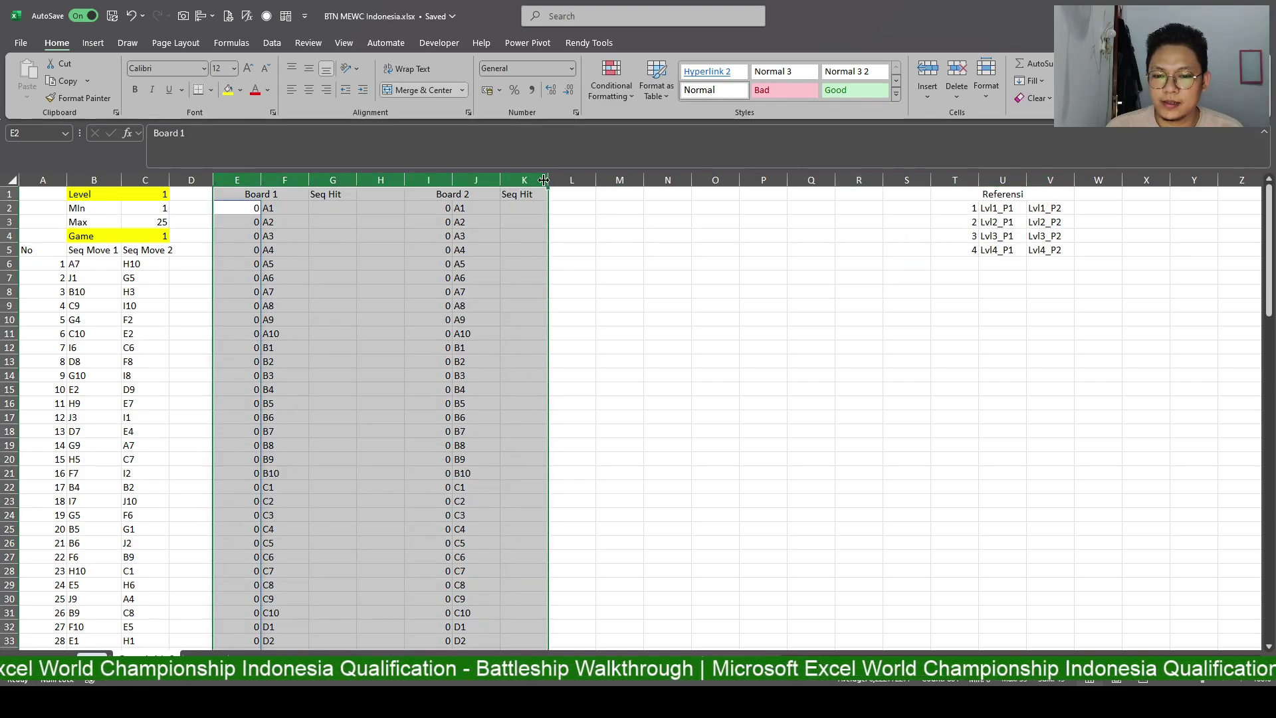
double_click(596, 179)
click(304, 249)
drag(42, 180, 144, 179)
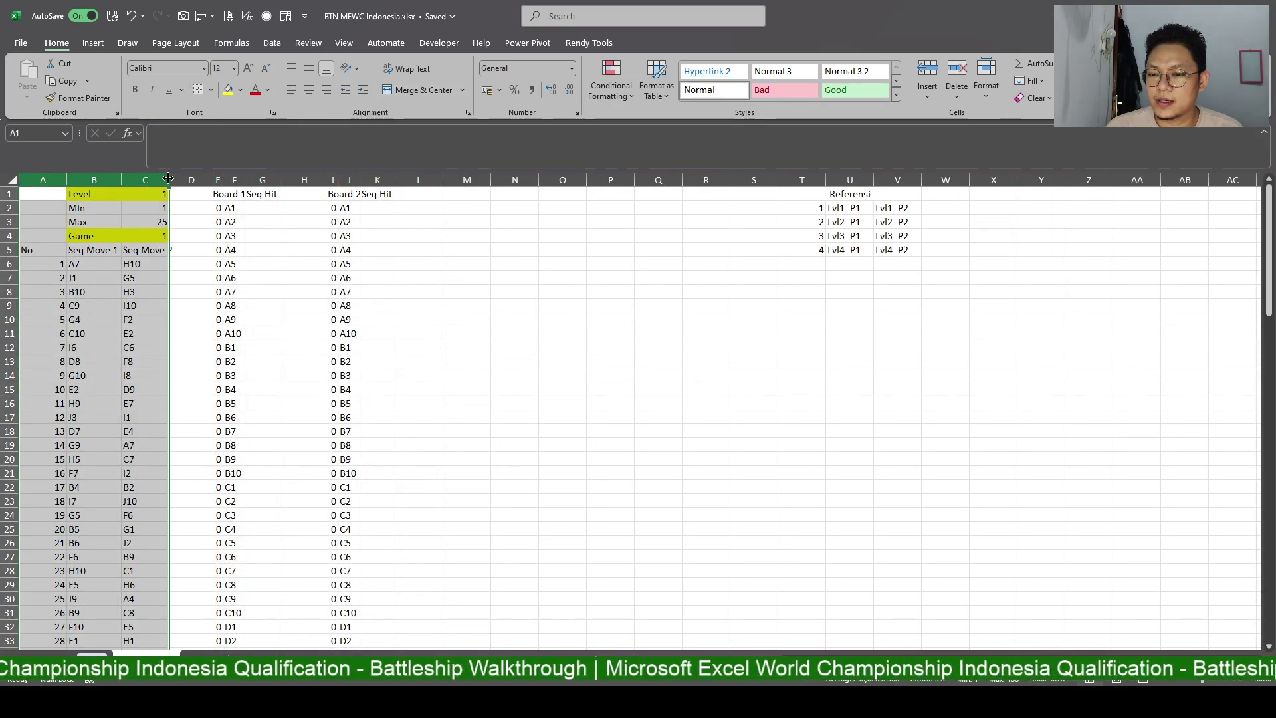
double_click(169, 180)
click(283, 236)
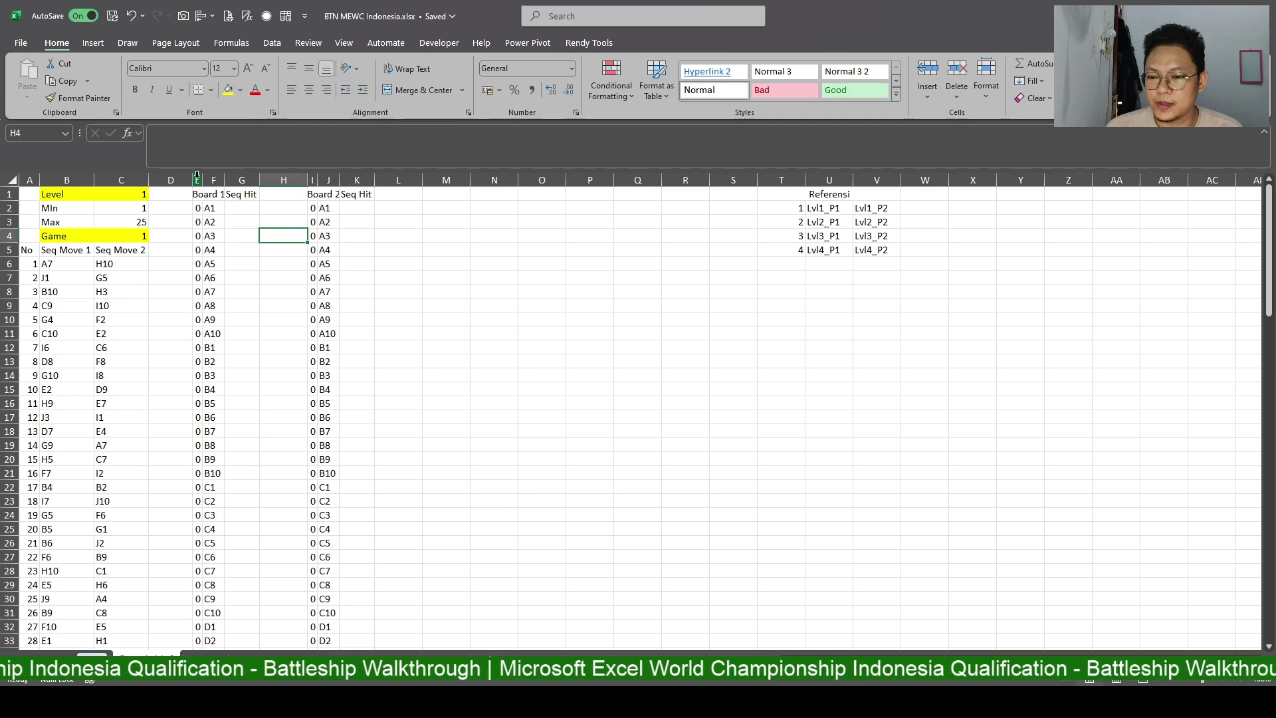
Narrow columns E through J to a single smaller width.
drag(198, 180, 213, 179)
shift+click(313, 180)
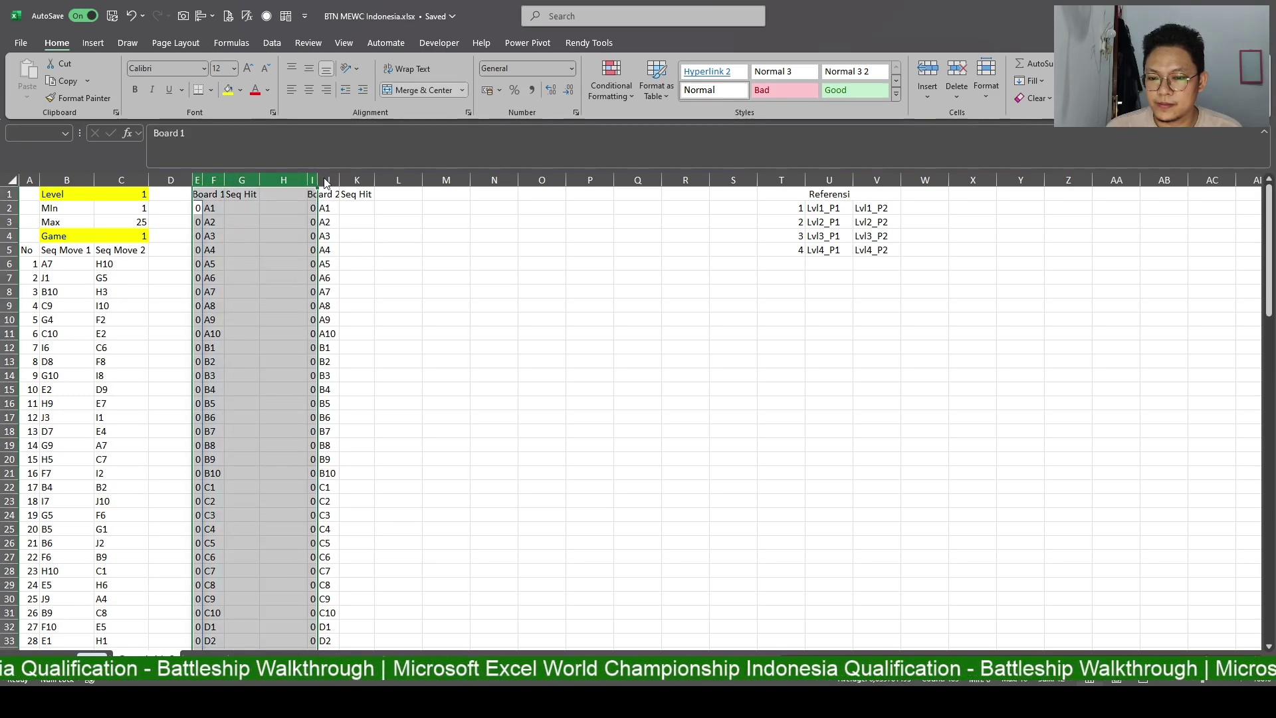
drag(331, 183, 364, 181)
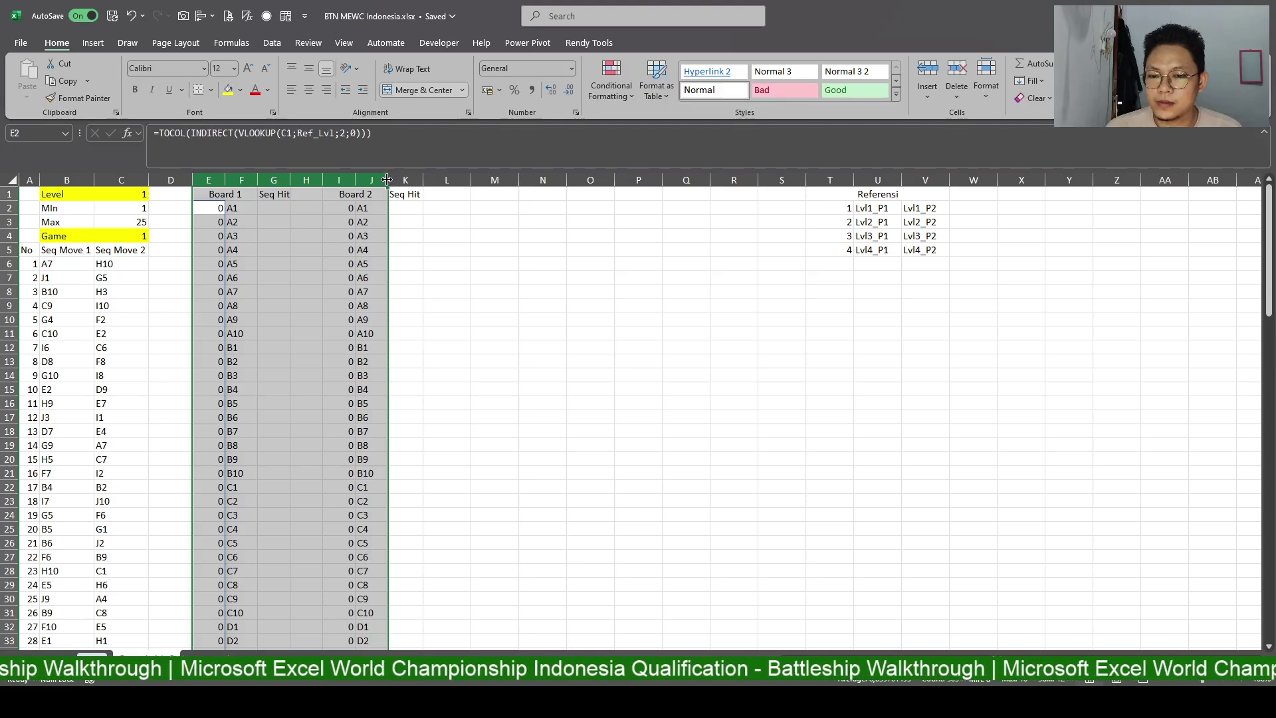
drag(224, 181, 216, 185)
drag(227, 278, 251, 197)
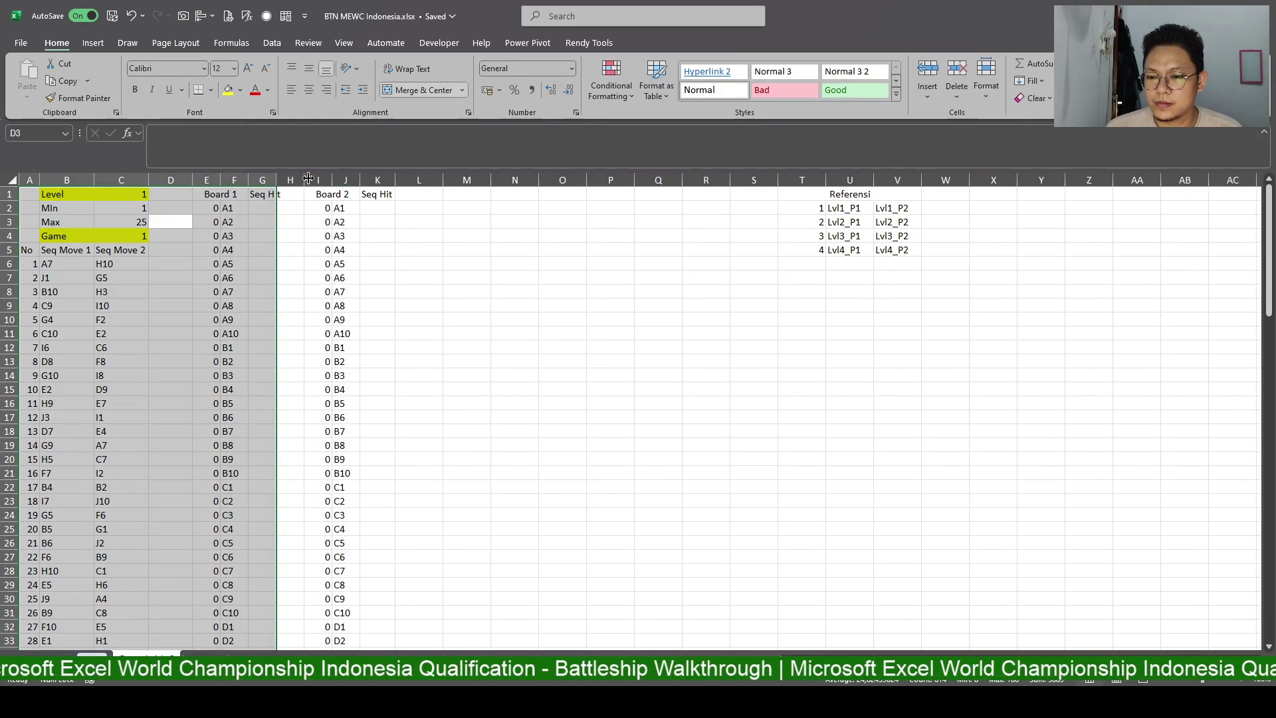
click(261, 236)
Center-align the contents of columns E:K.
drag(206, 180, 377, 180)
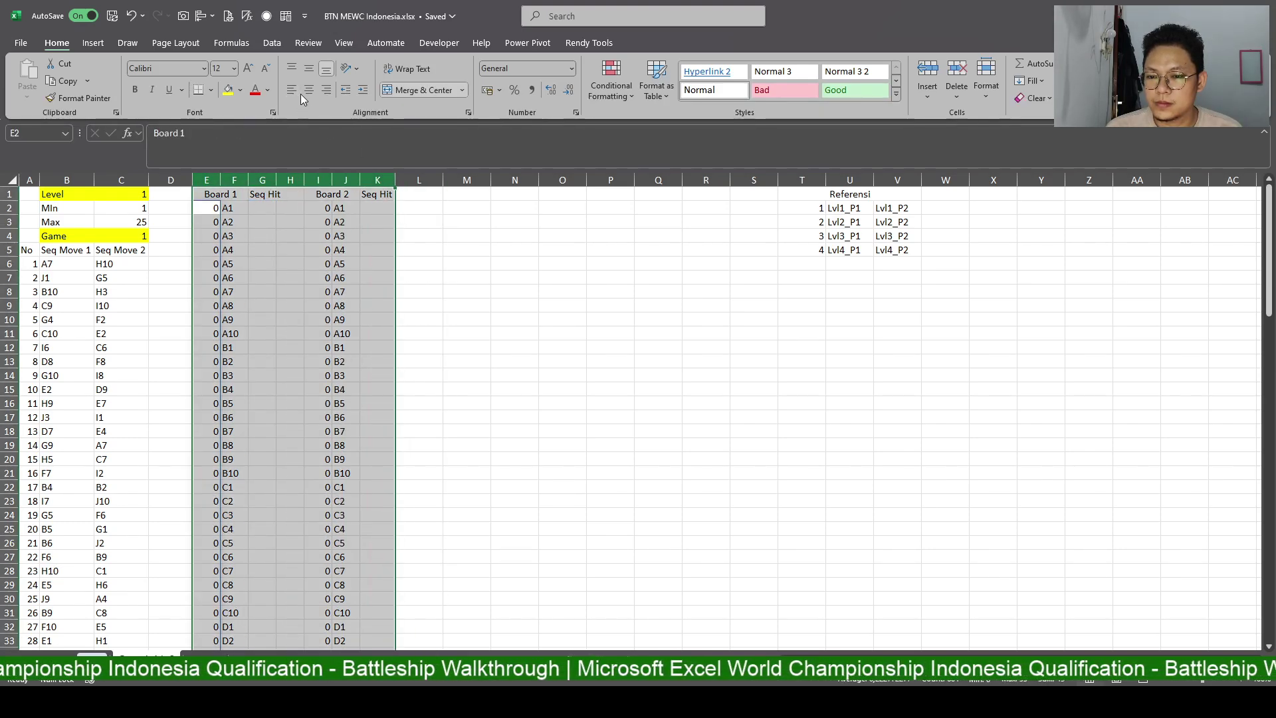
click(303, 92)
click(407, 226)
click(419, 248)
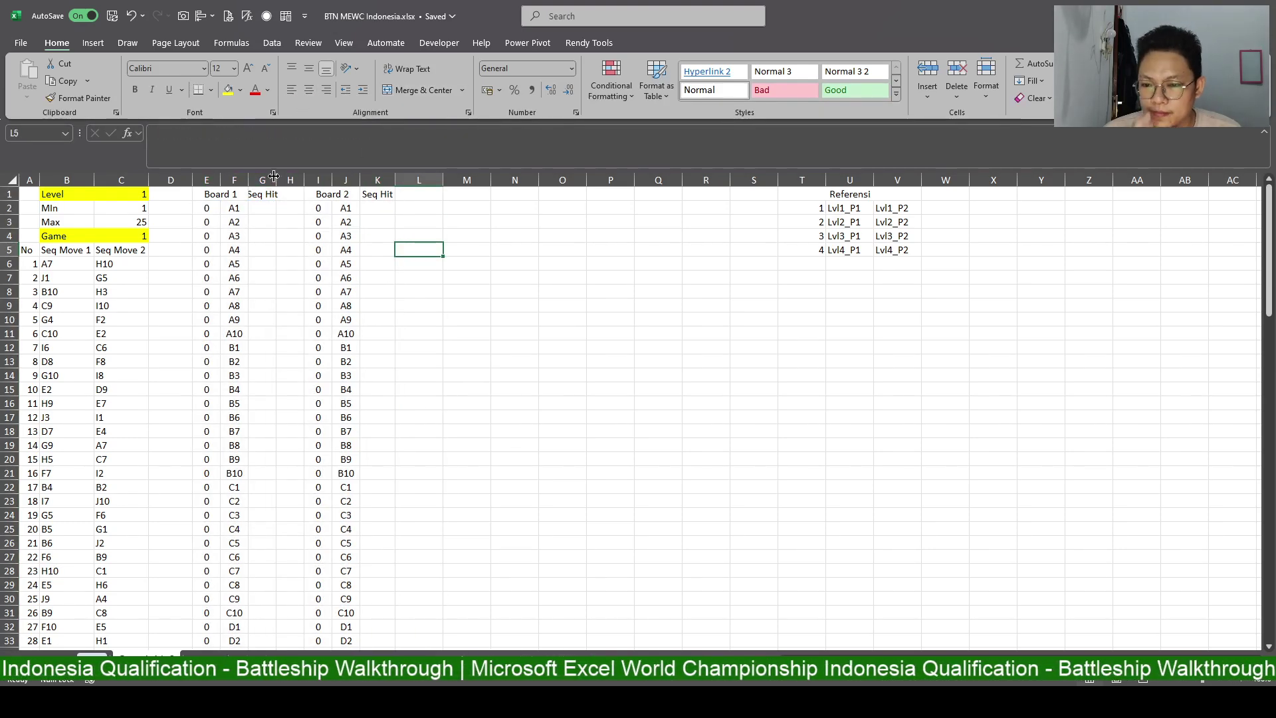
Widen column G slightly.
drag(273, 175, 280, 175)
key(Up)
key(Up)
key(Up)
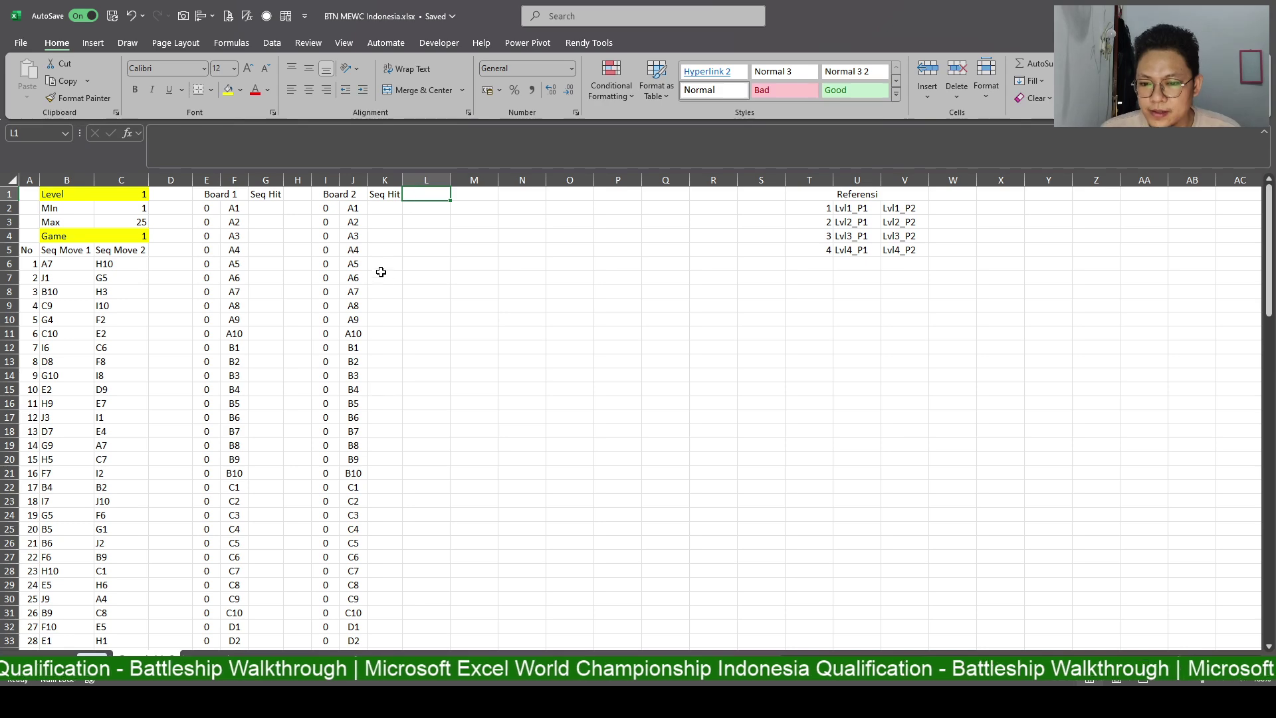
scroll(419, 333, down, 3)
scroll(418, 333, down, 2)
scroll(350, 285, up, 5)
click(285, 206)
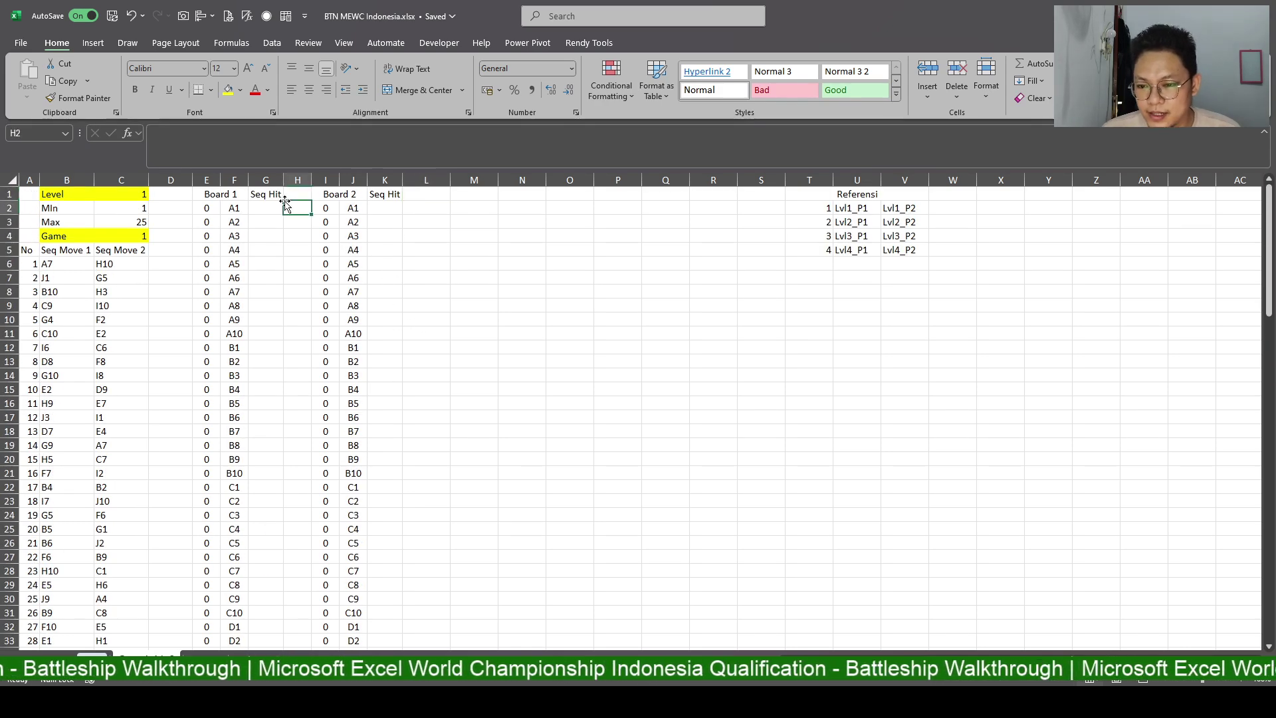
key(Right)
key(Right)
key(Right)
key(Down)
key(Down)
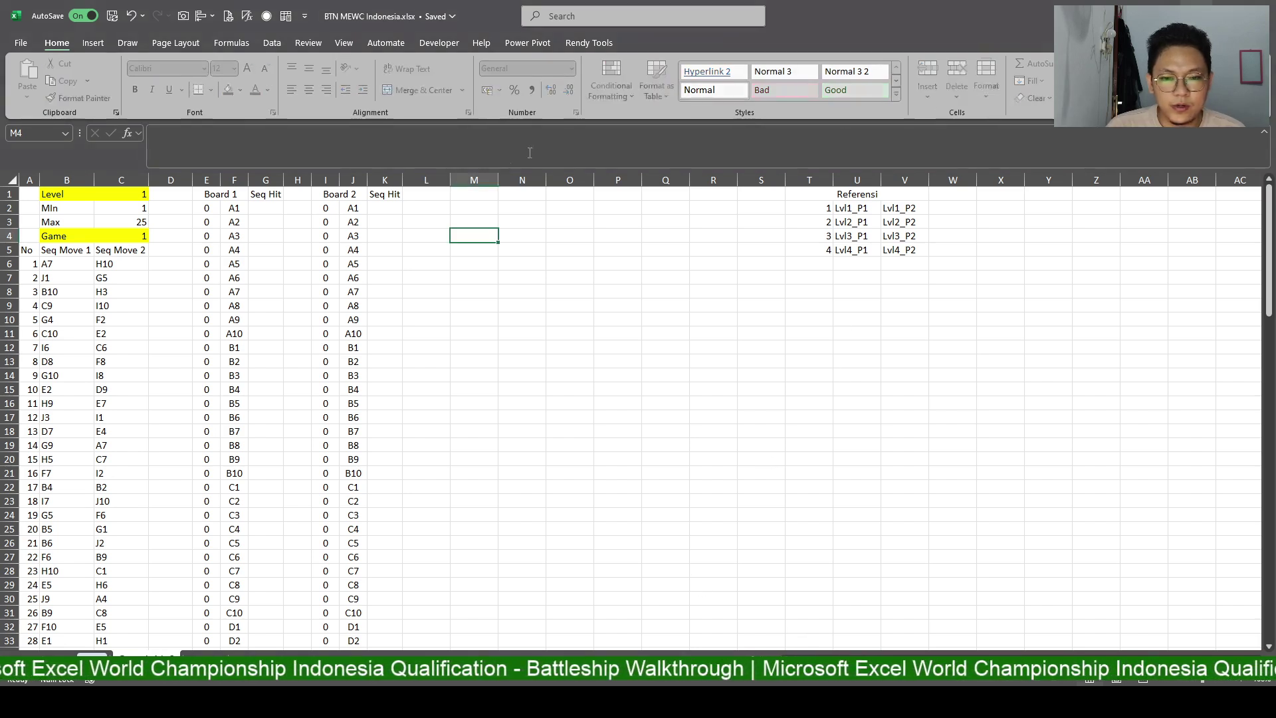
Type the heading 'Board 1 Shoot By P2' in M1 and begin =SORT(FILTER( in M2.
click(479, 193)
text(Board 1 Shoot By P2)
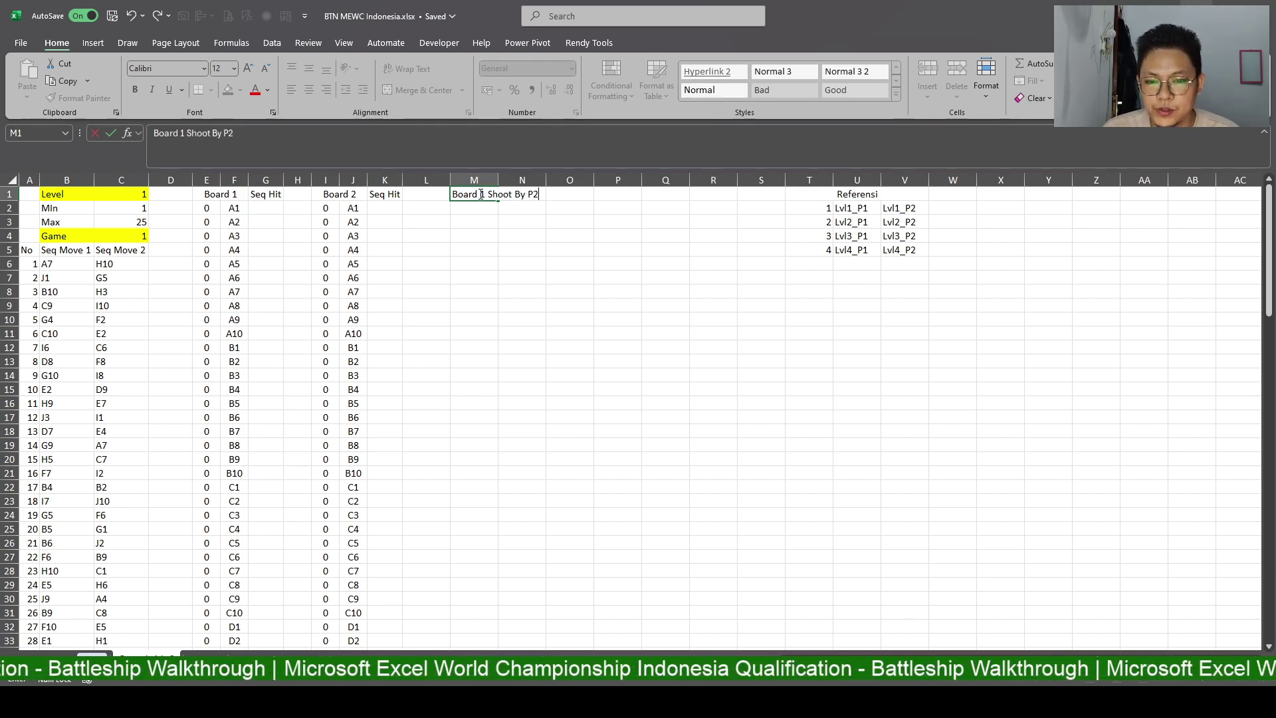
key(Return)
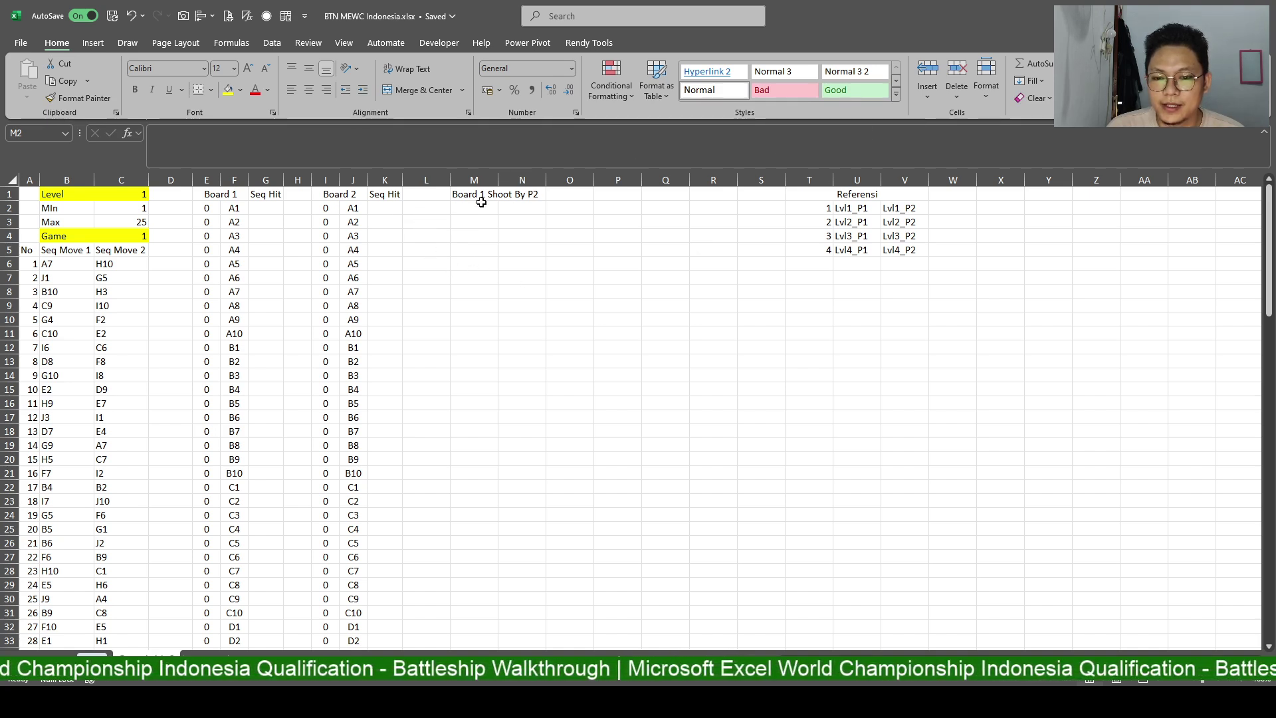
click(452, 205)
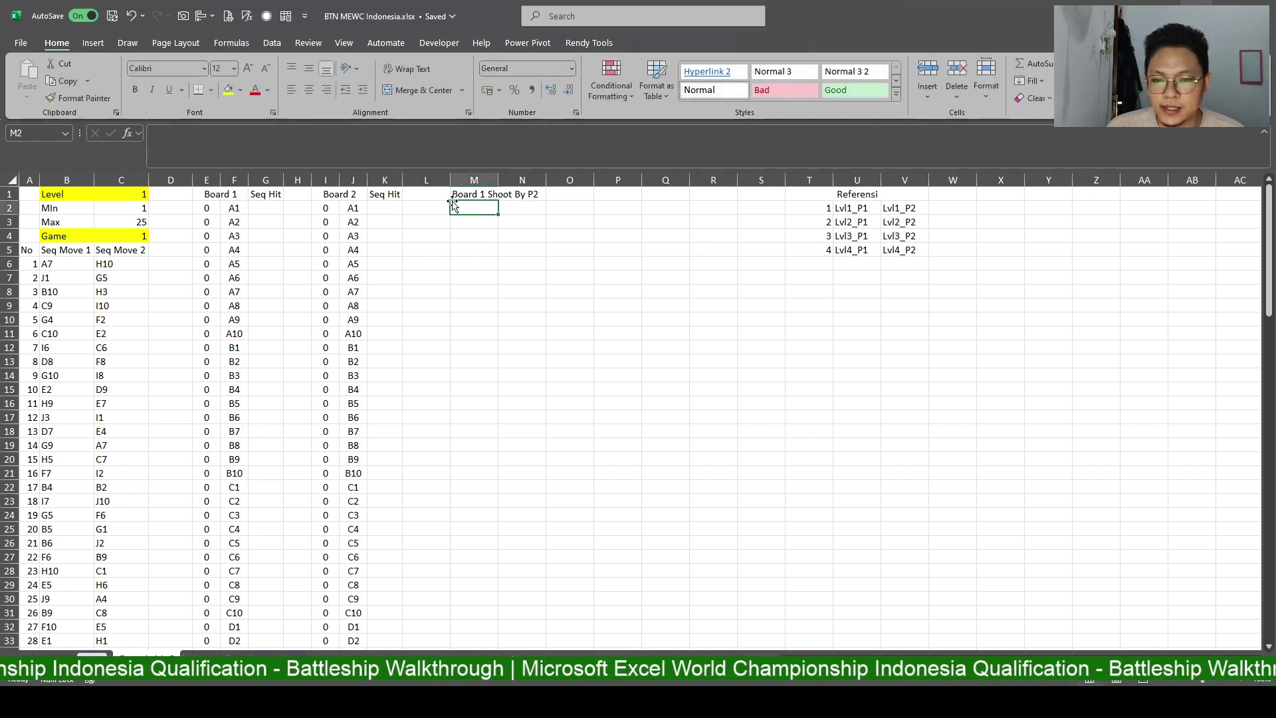
text(=SORT(FILTER()
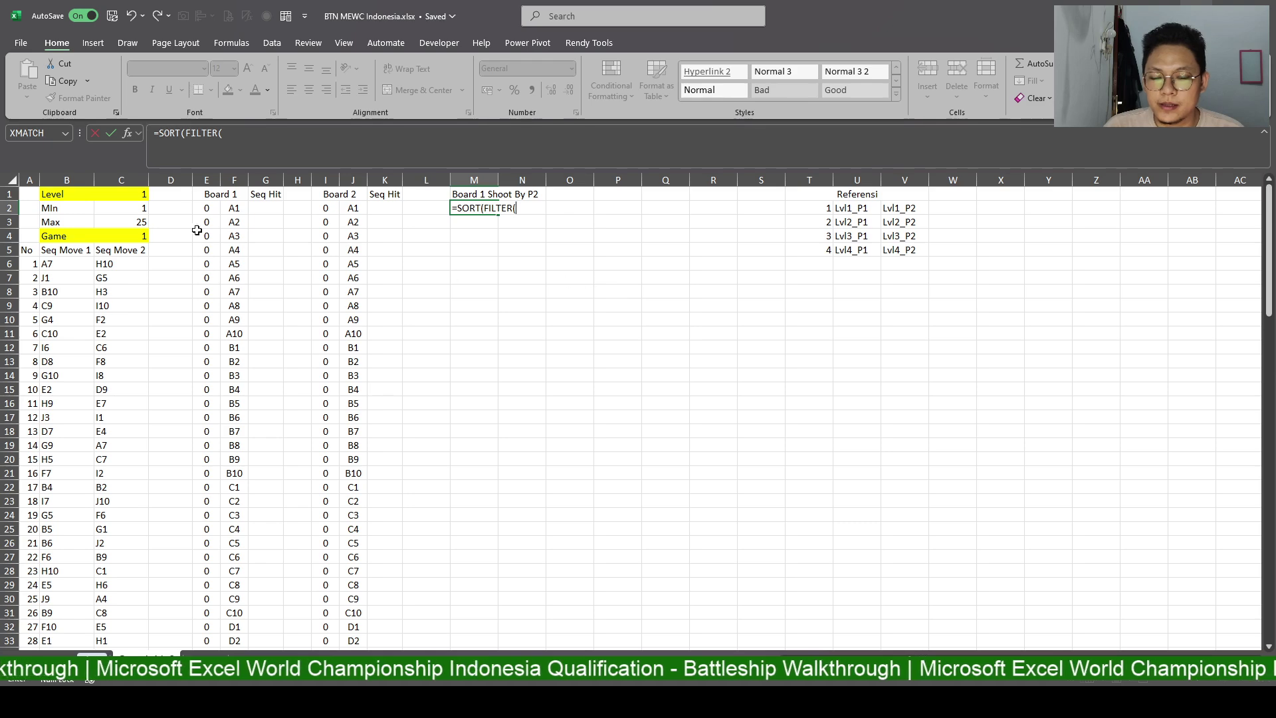
click(209, 209)
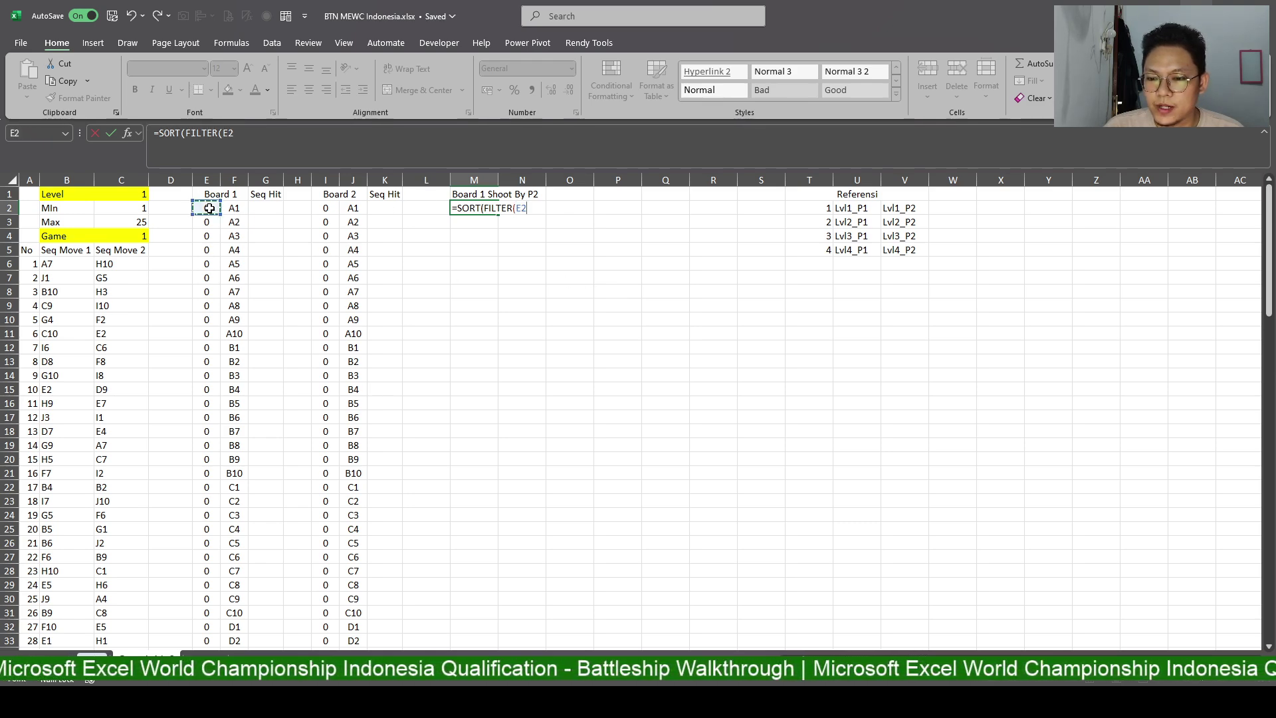
key(shift+Right)
key(shift+Right)
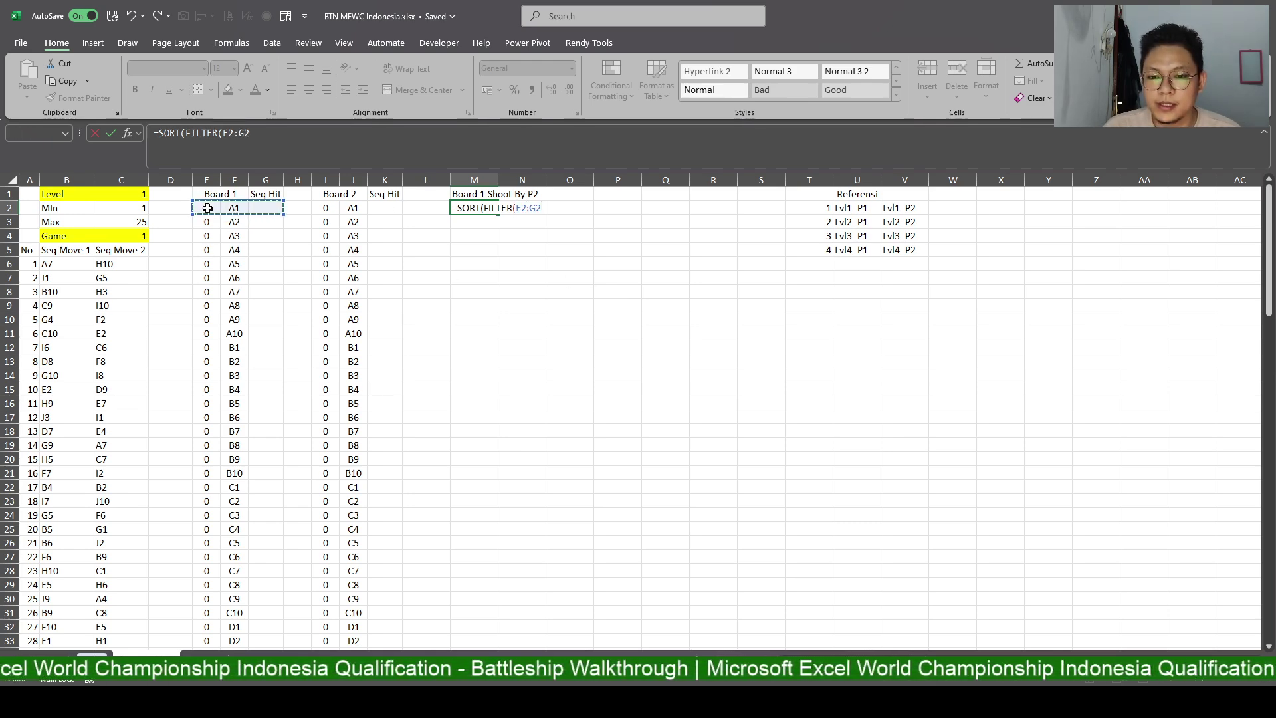
key(ctrl+shift+Down)
text(;)
scroll(398, 402, up, 10)
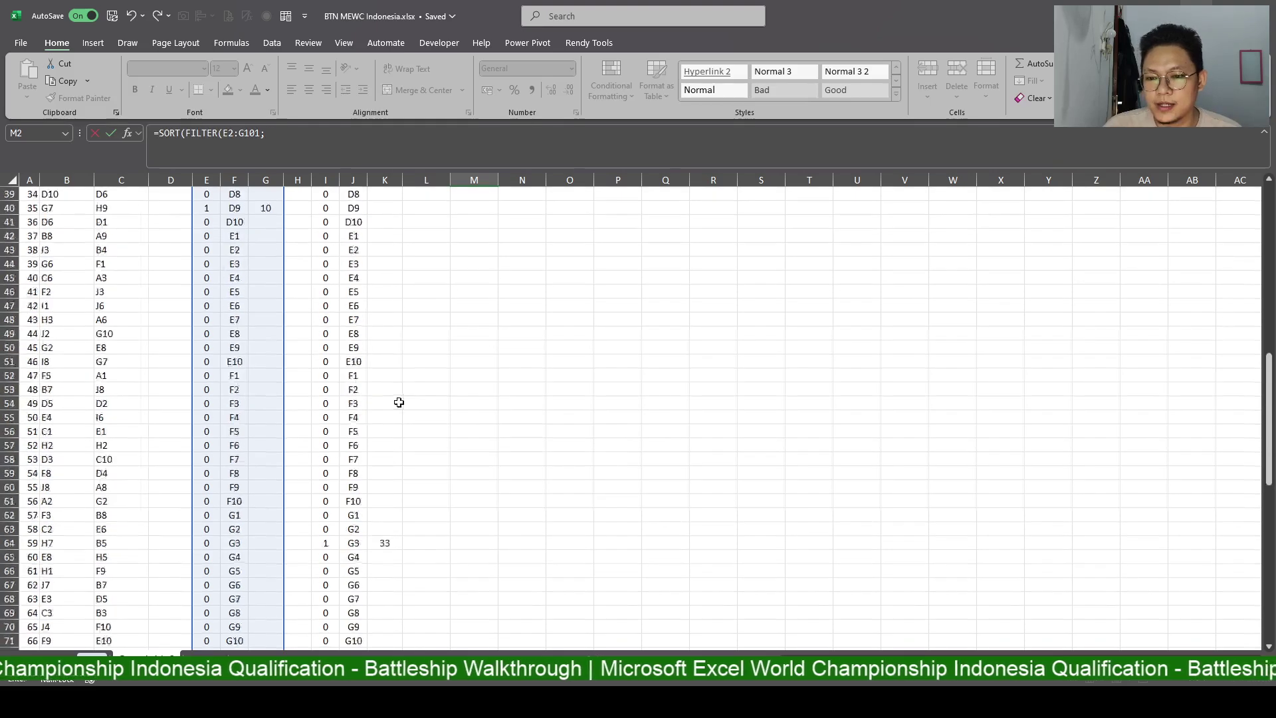
scroll(399, 402, up, 6)
scroll(266, 362, up, 6)
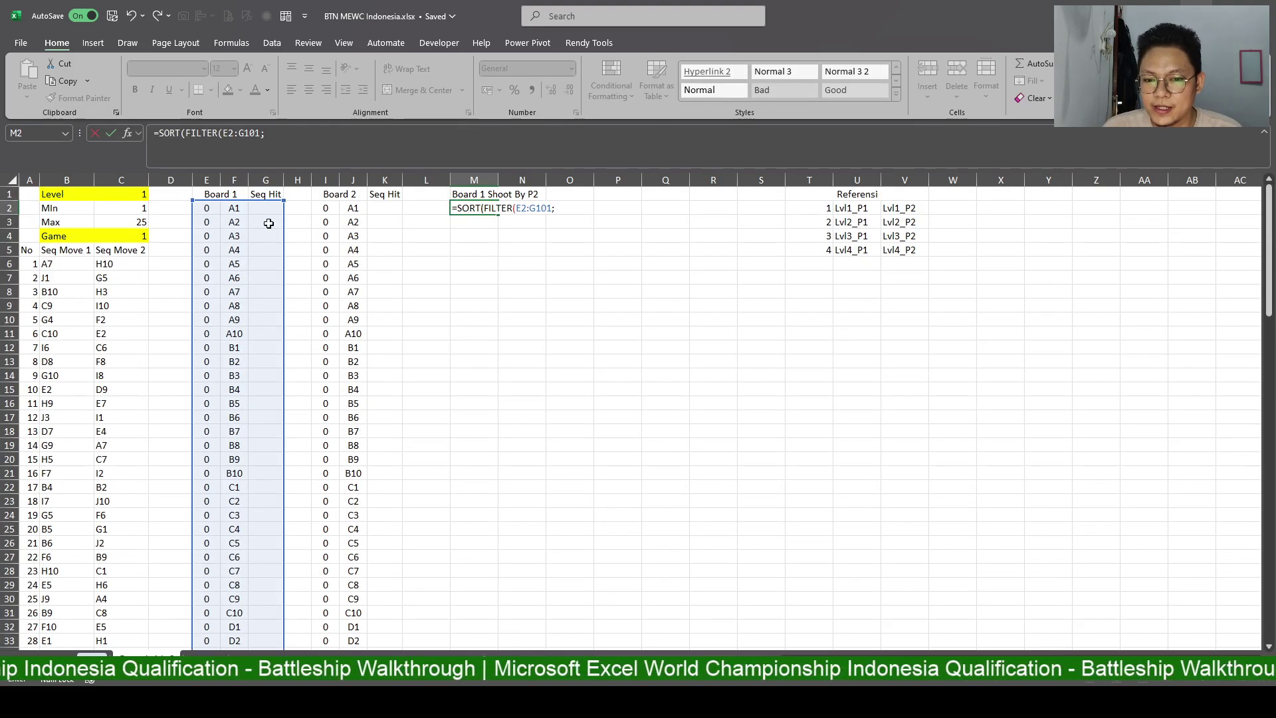
click(209, 210)
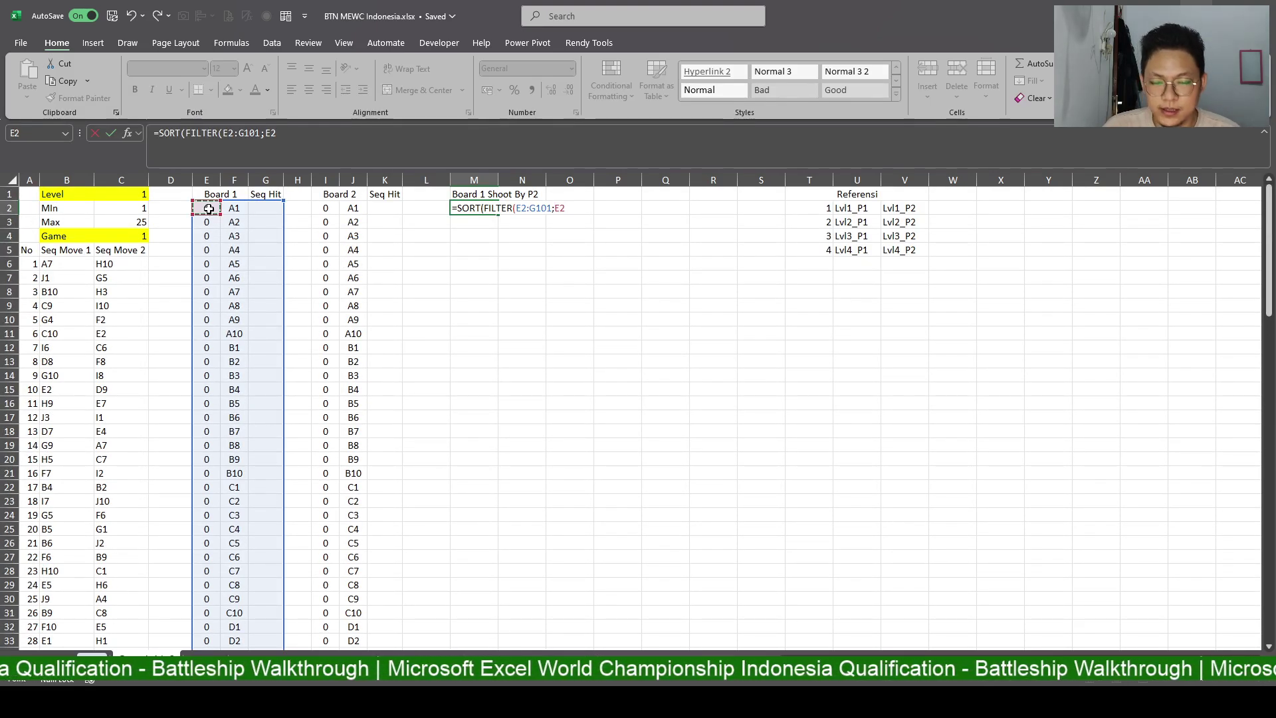
key(ctrl+shift+Down)
text(#=1)
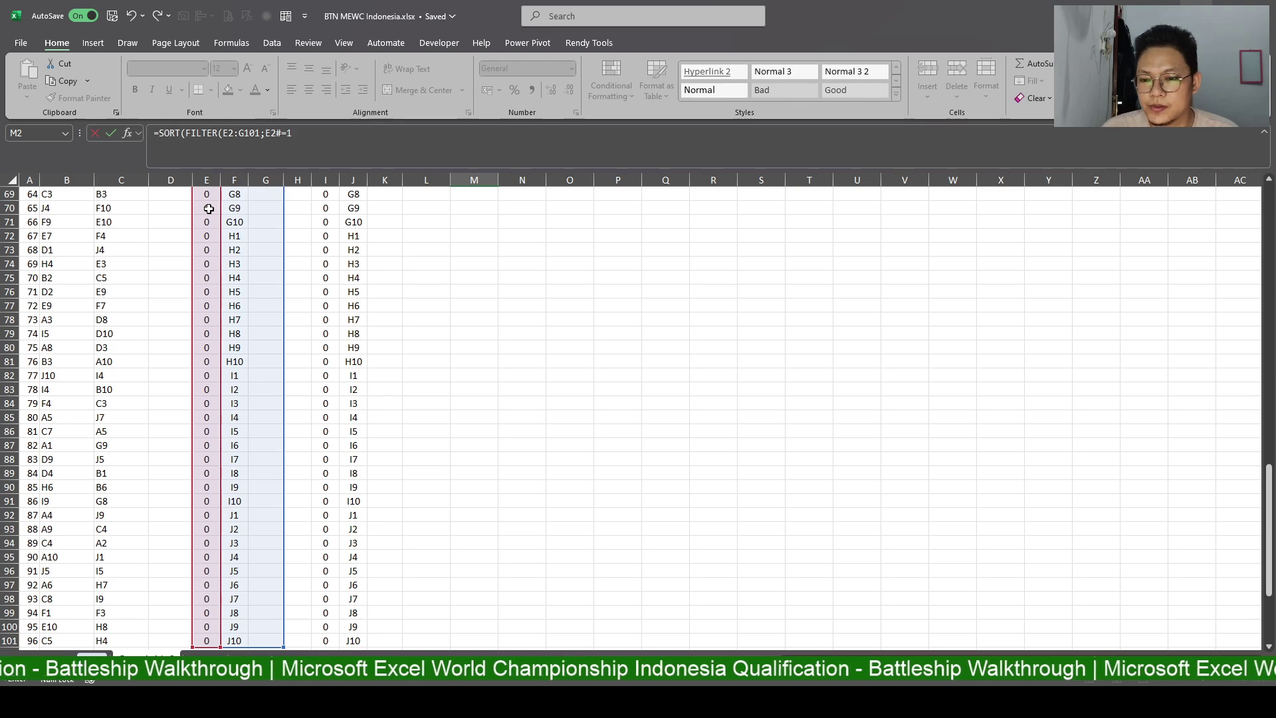
scroll(550, 301, up, 15)
scroll(640, 328, up, 8)
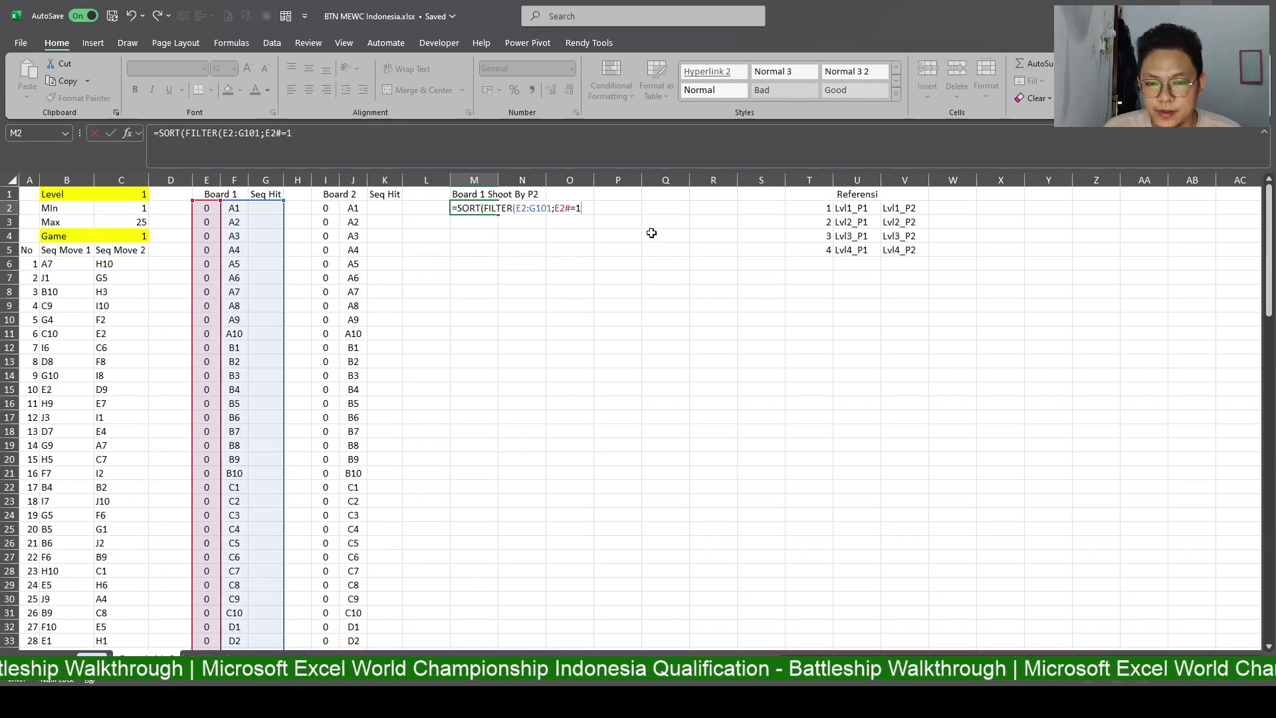
click(437, 133)
text();)
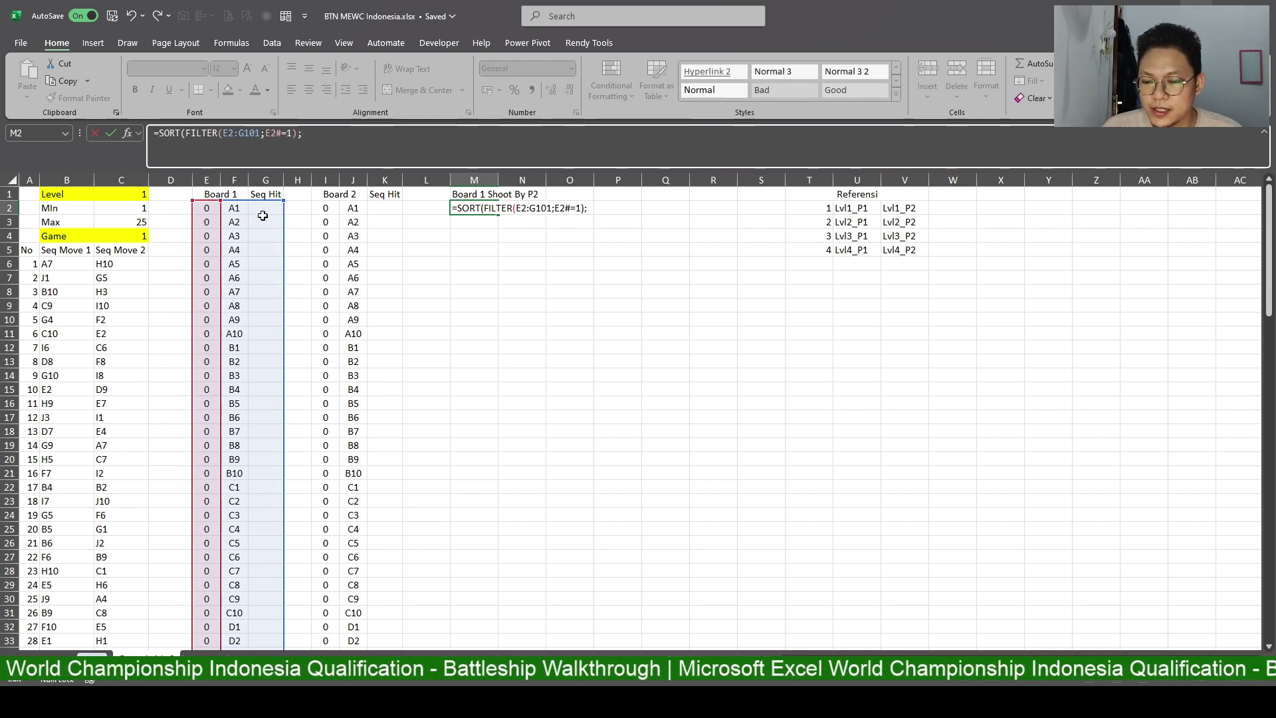
text(3;1)
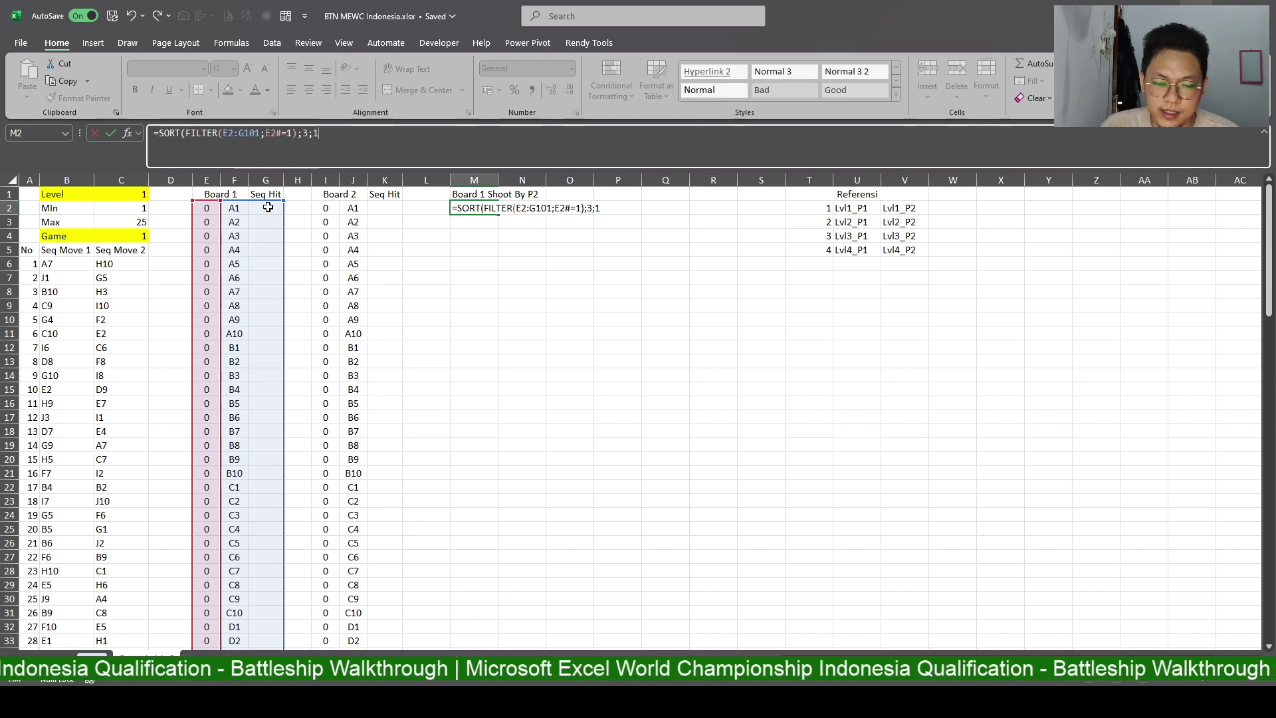
key(Return)
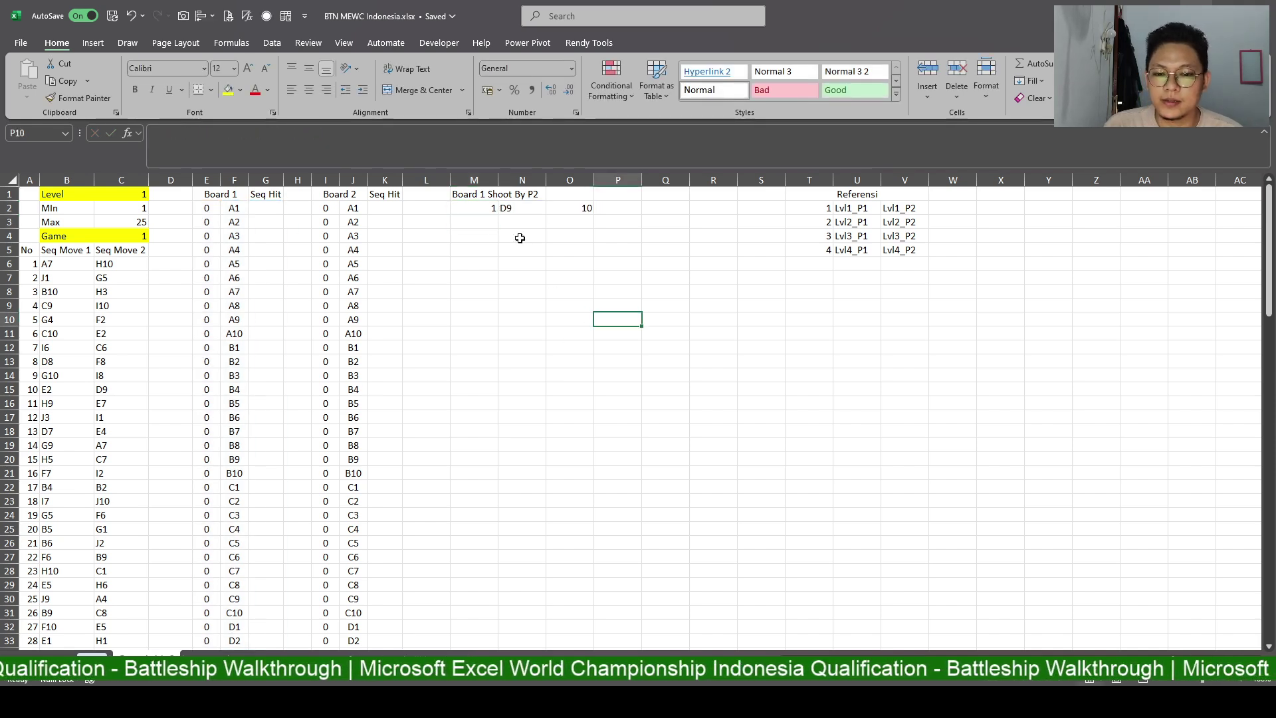
click(491, 208)
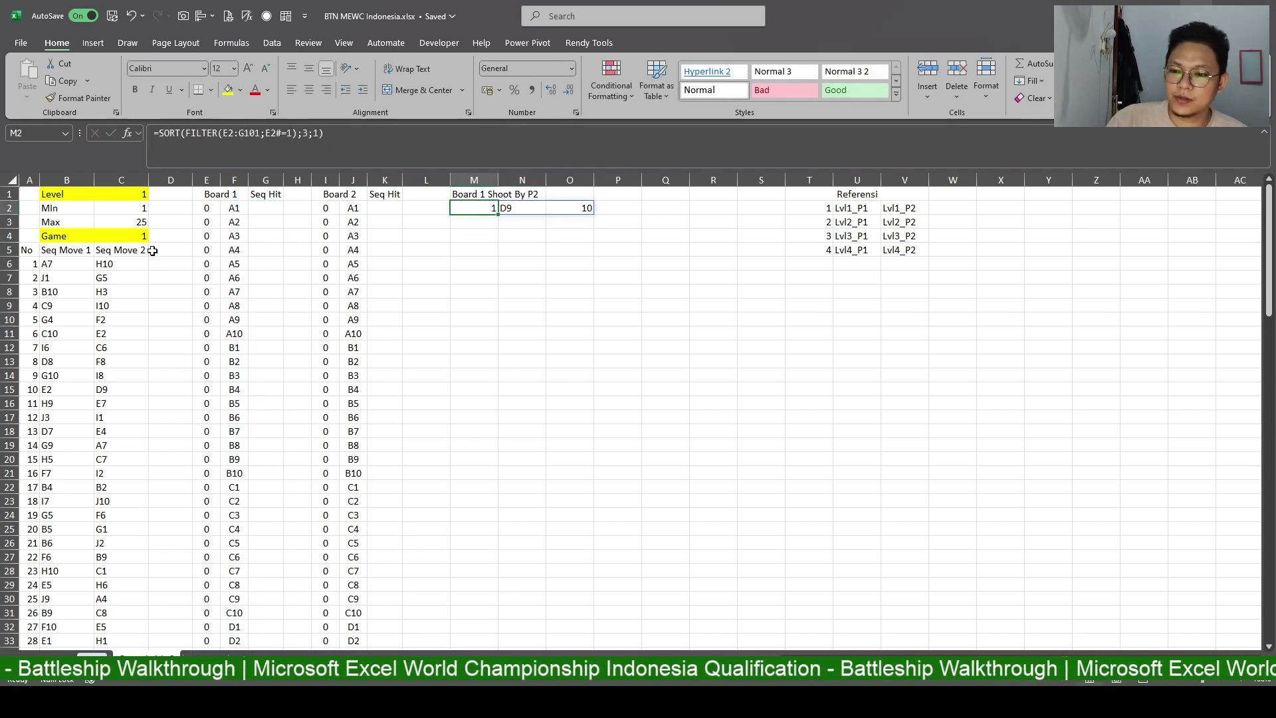
click(134, 195)
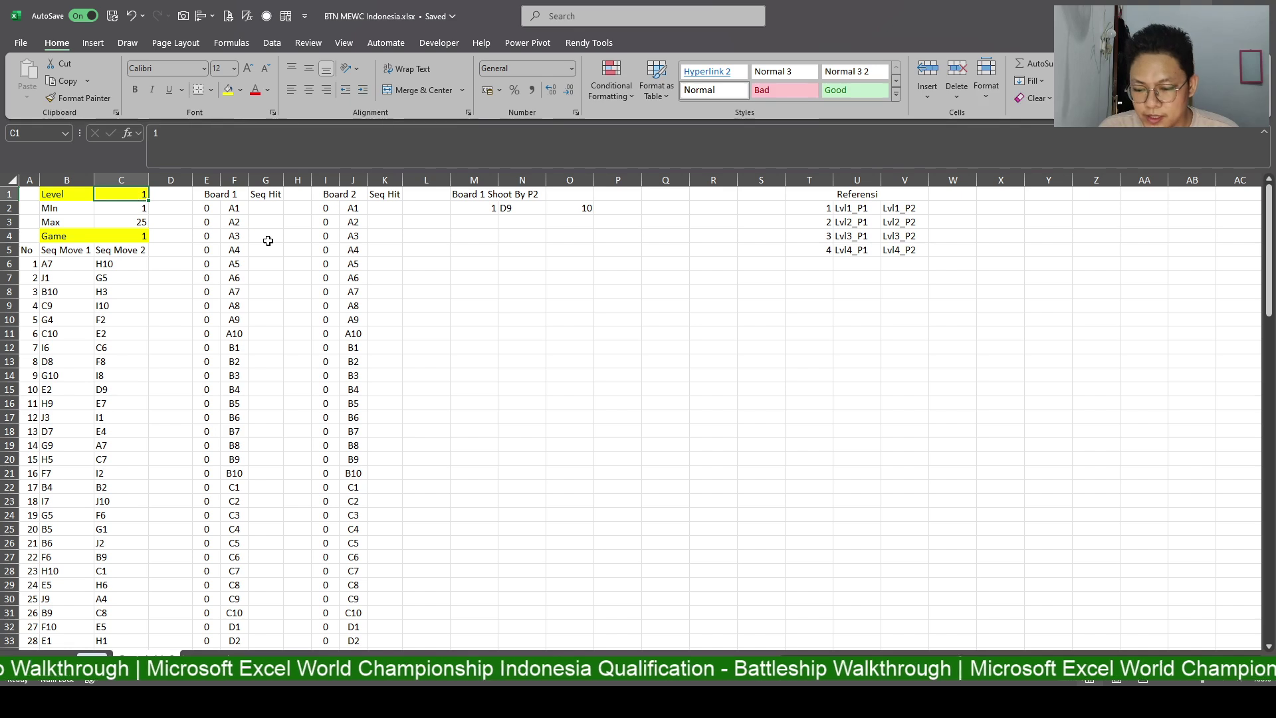
text(2)
key(Return)
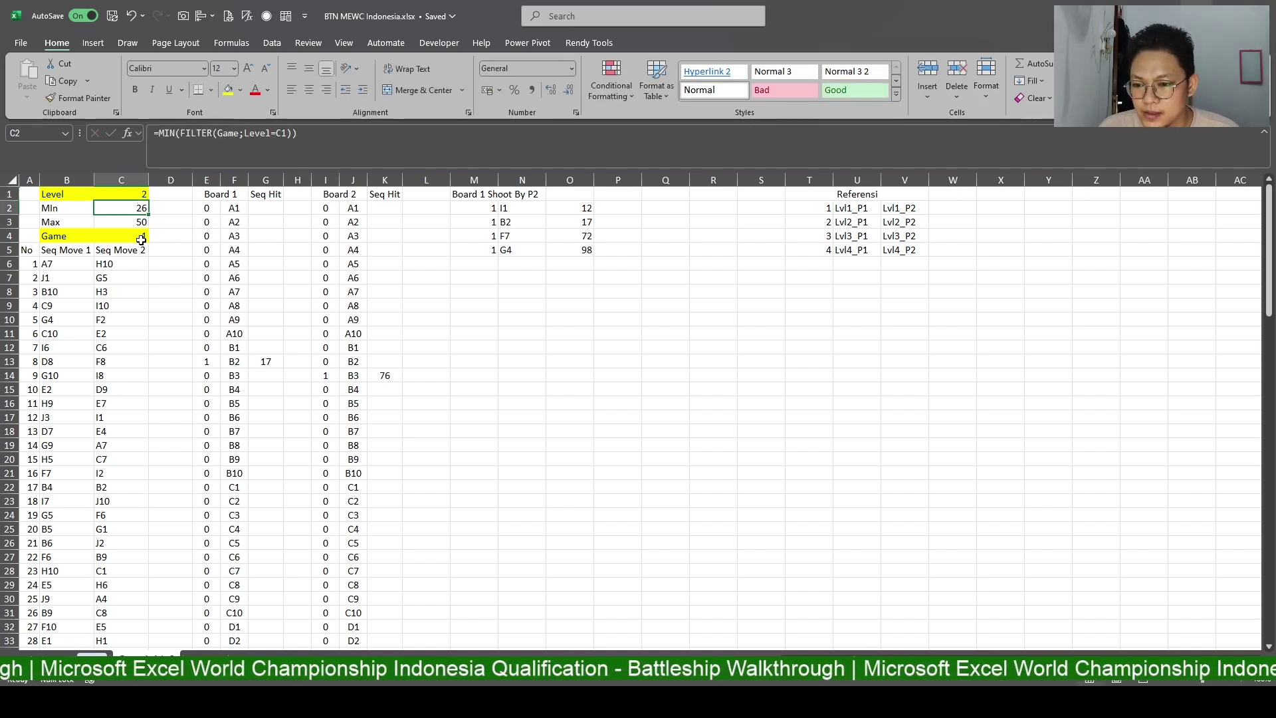
click(141, 240)
text(26)
key(Return)
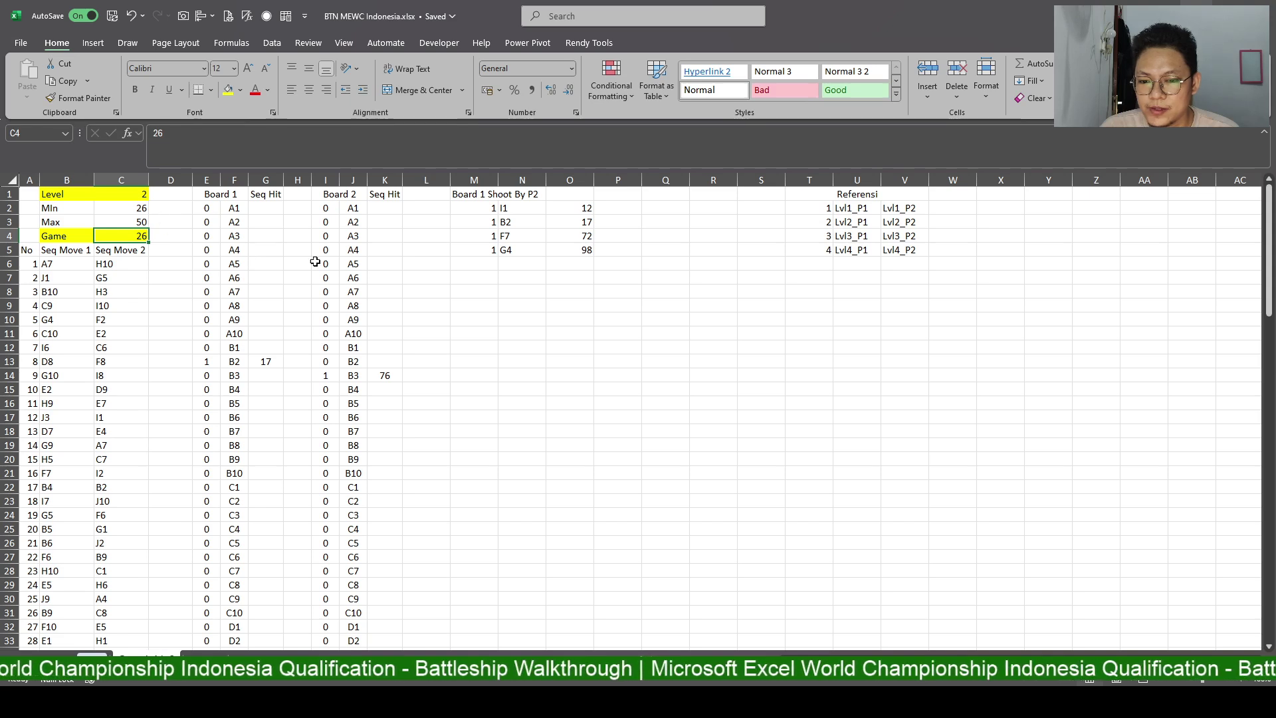
click(439, 238)
drag(491, 208, 591, 251)
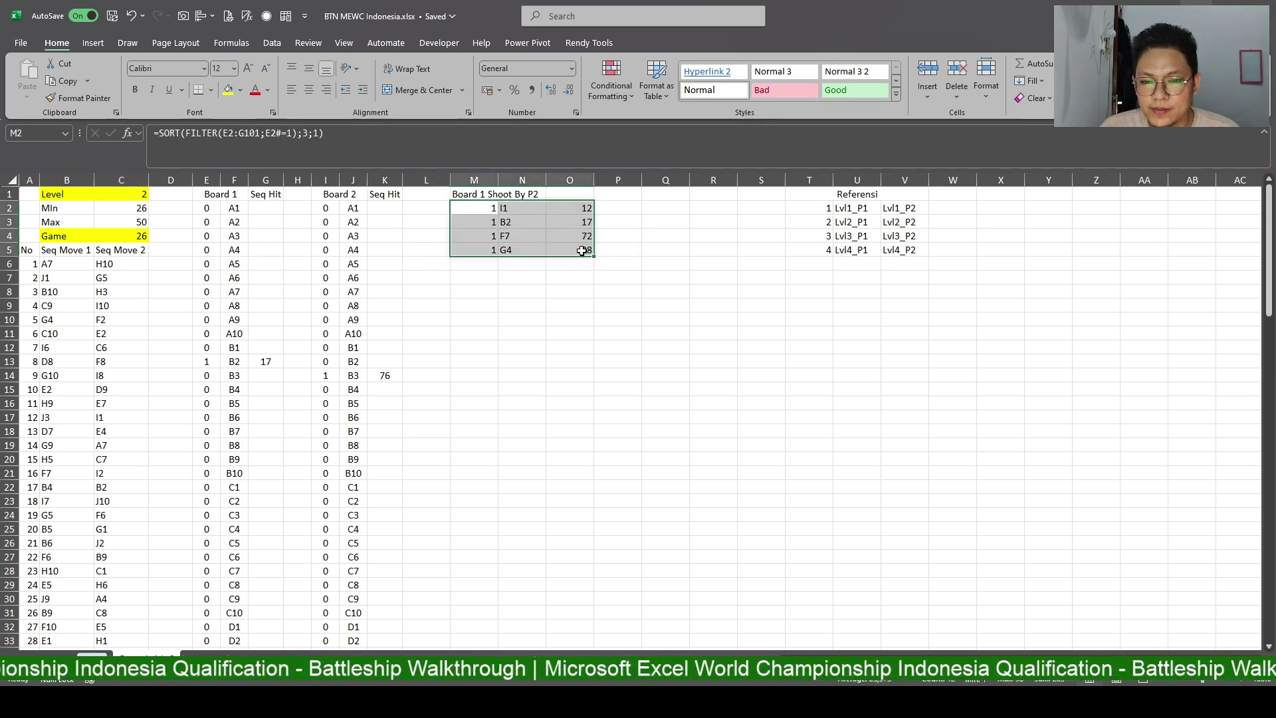
click(538, 289)
drag(478, 208, 588, 253)
click(569, 318)
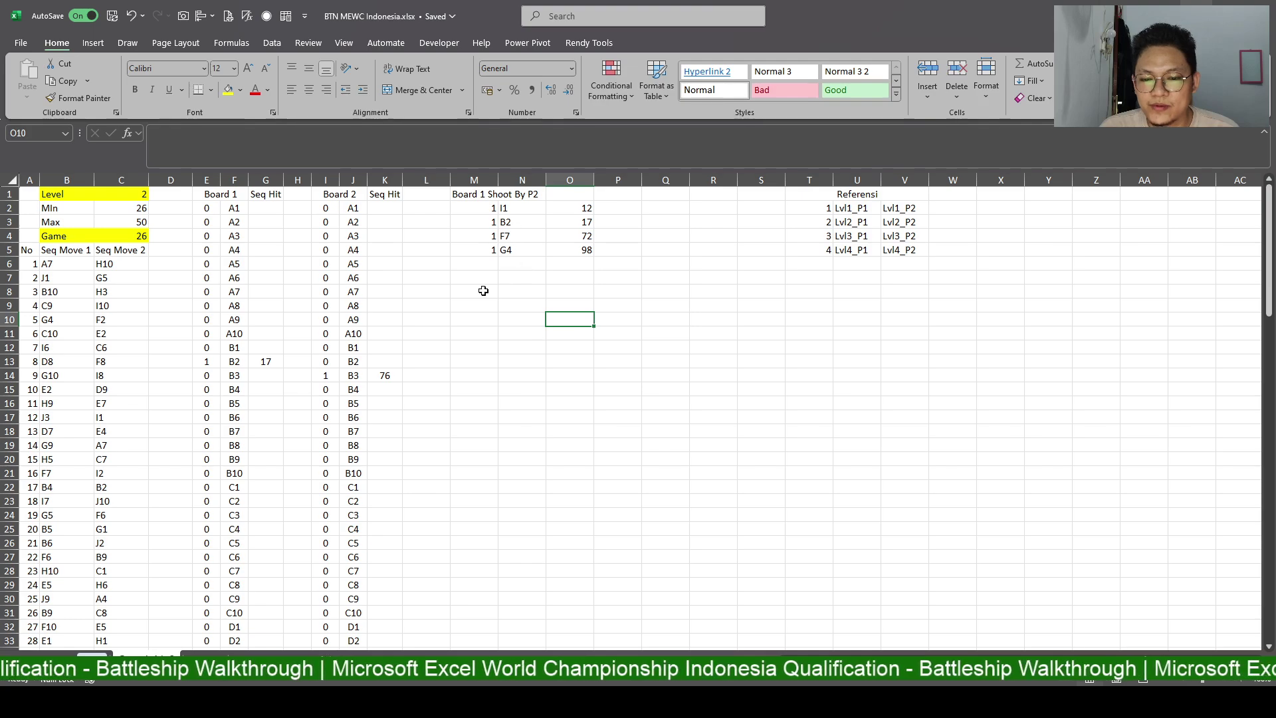
click(94, 647)
scroll(532, 518, down, 15)
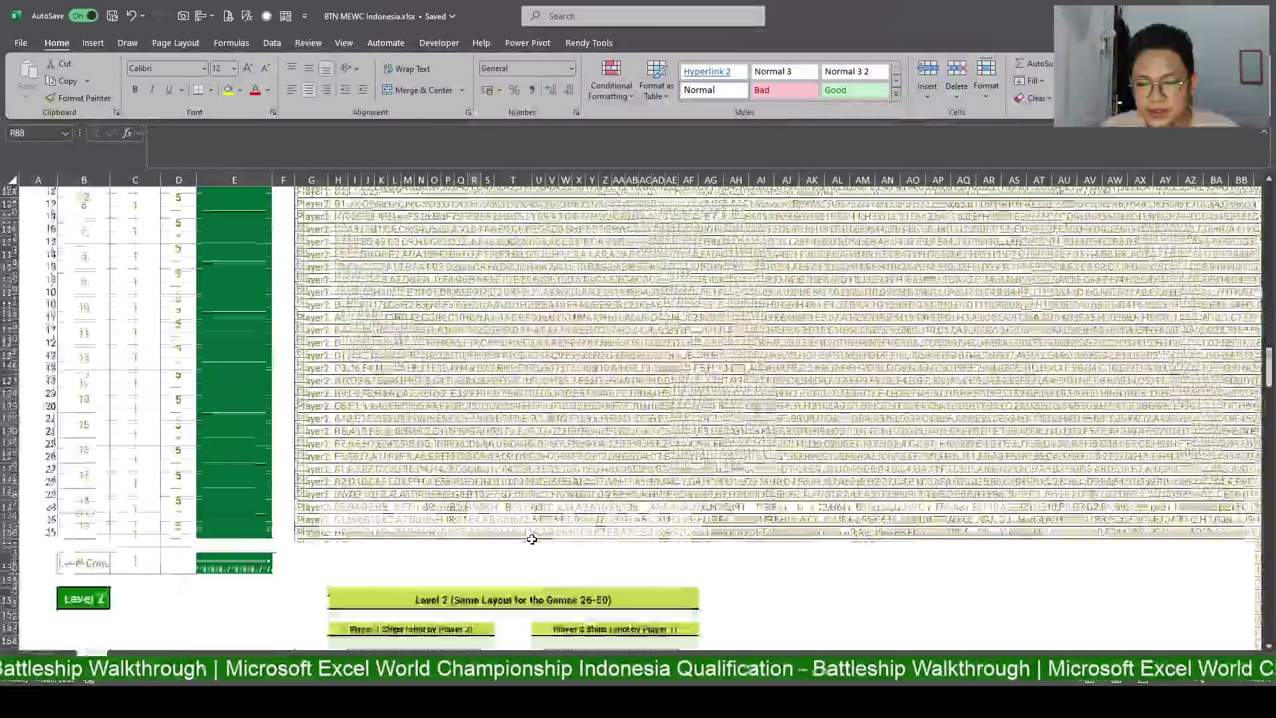
scroll(534, 539, down, 7)
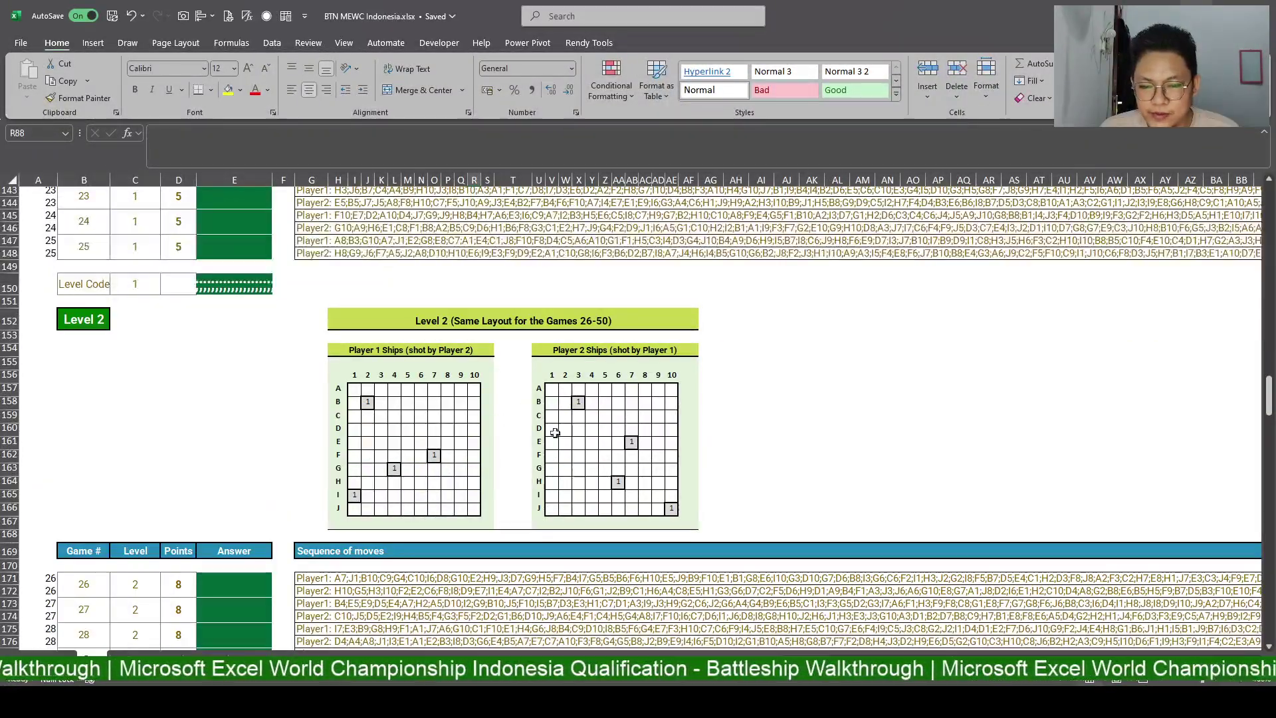
key(ctrl+Page_Up)
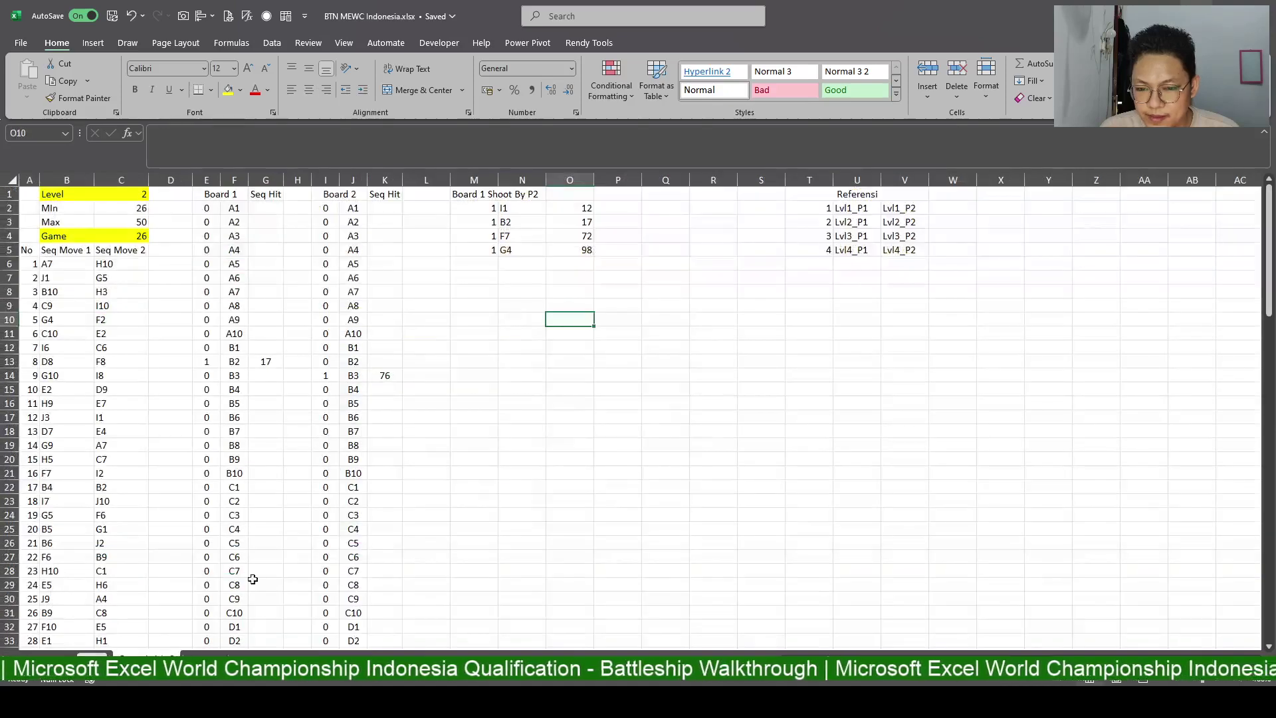
key(ctrl+Page_Down)
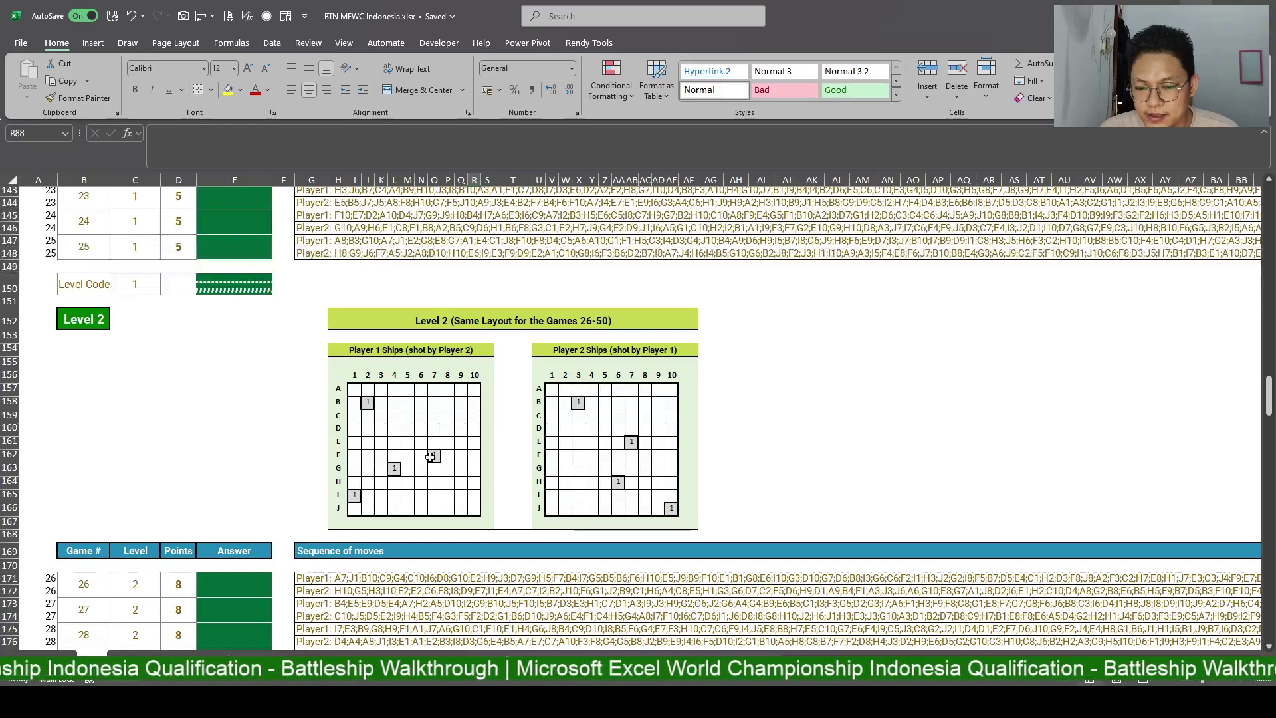
key(ctrl+Page_Up)
Merge and center the Board 1 Shoot By P2 title across M1:O1.
click(512, 236)
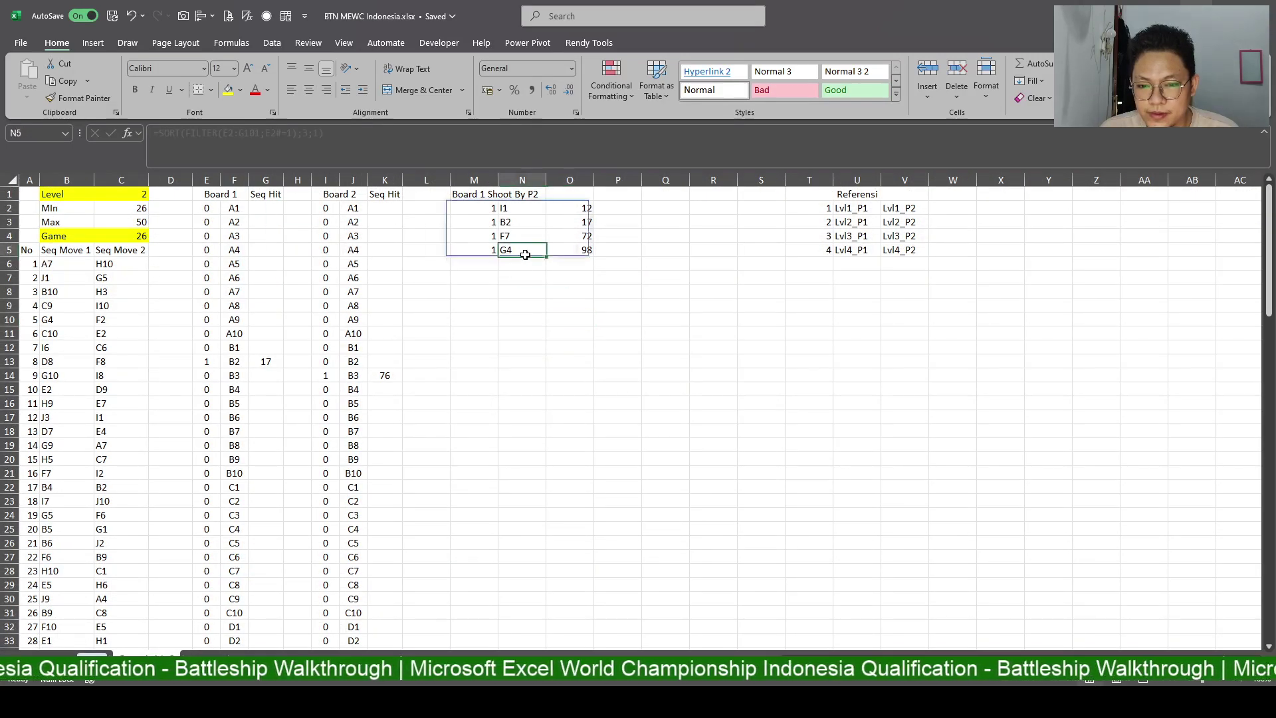
click(618, 305)
click(495, 193)
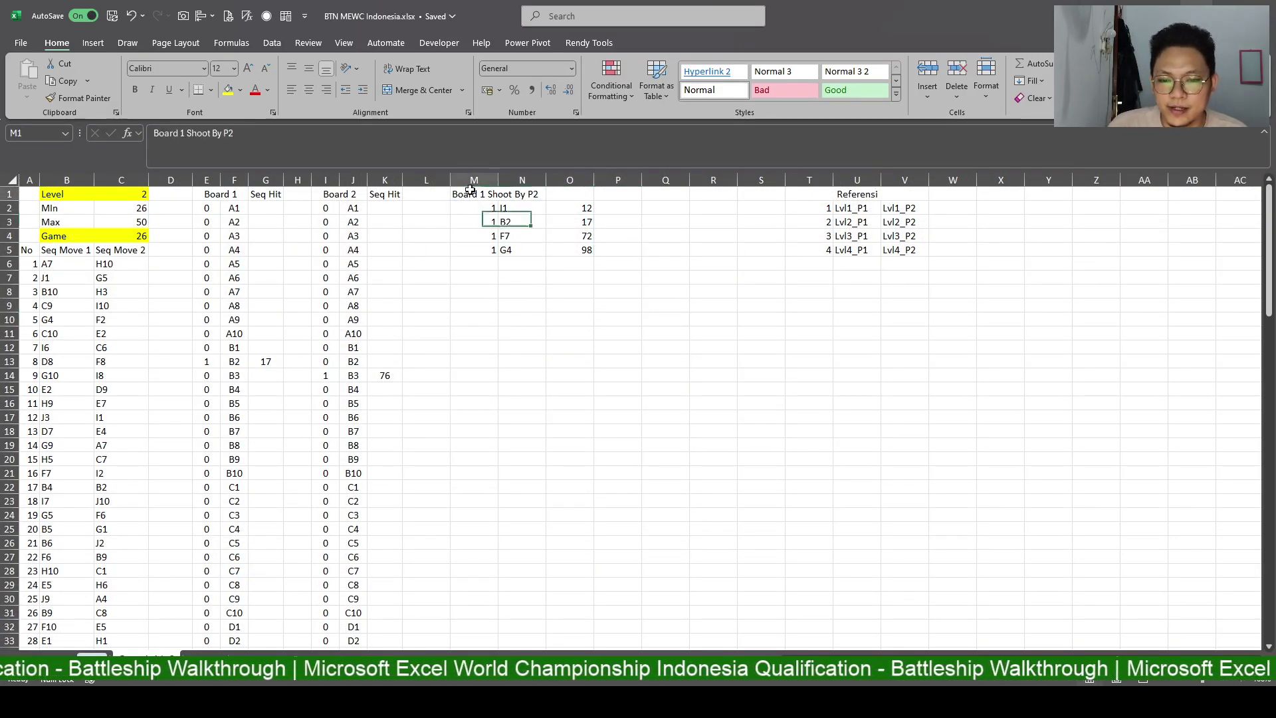
drag(495, 193, 570, 198)
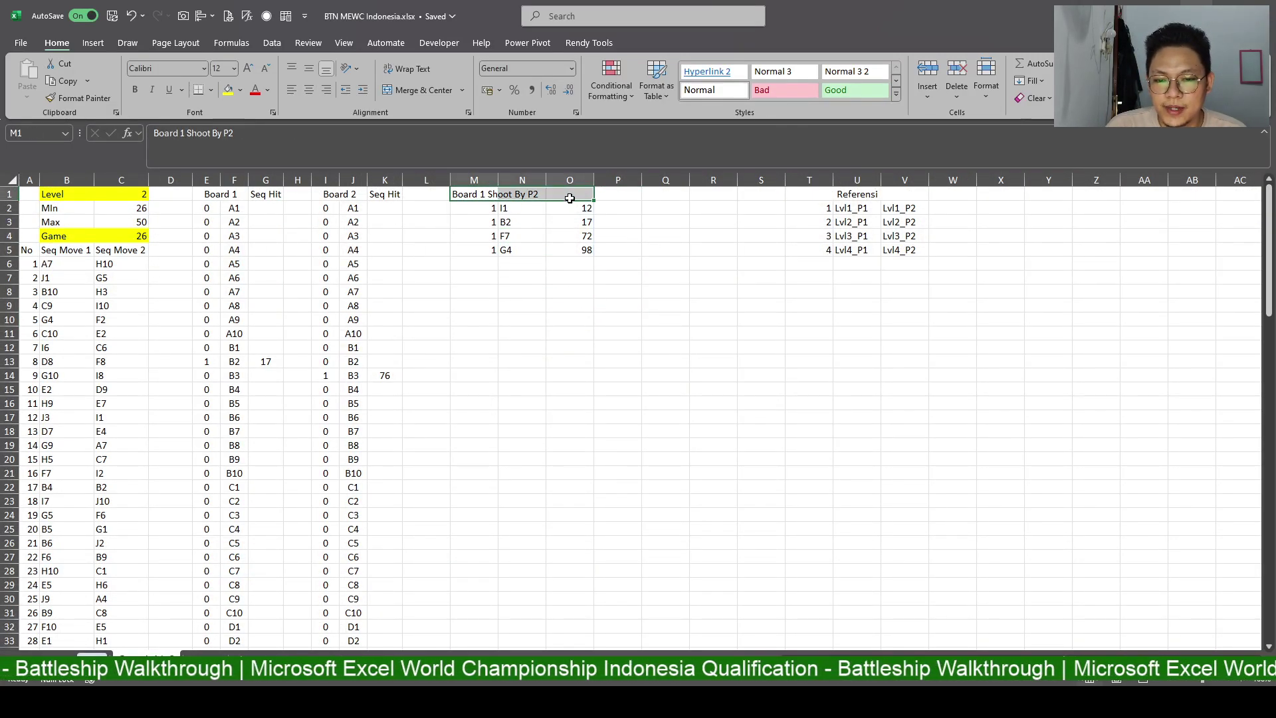
click(419, 90)
click(572, 320)
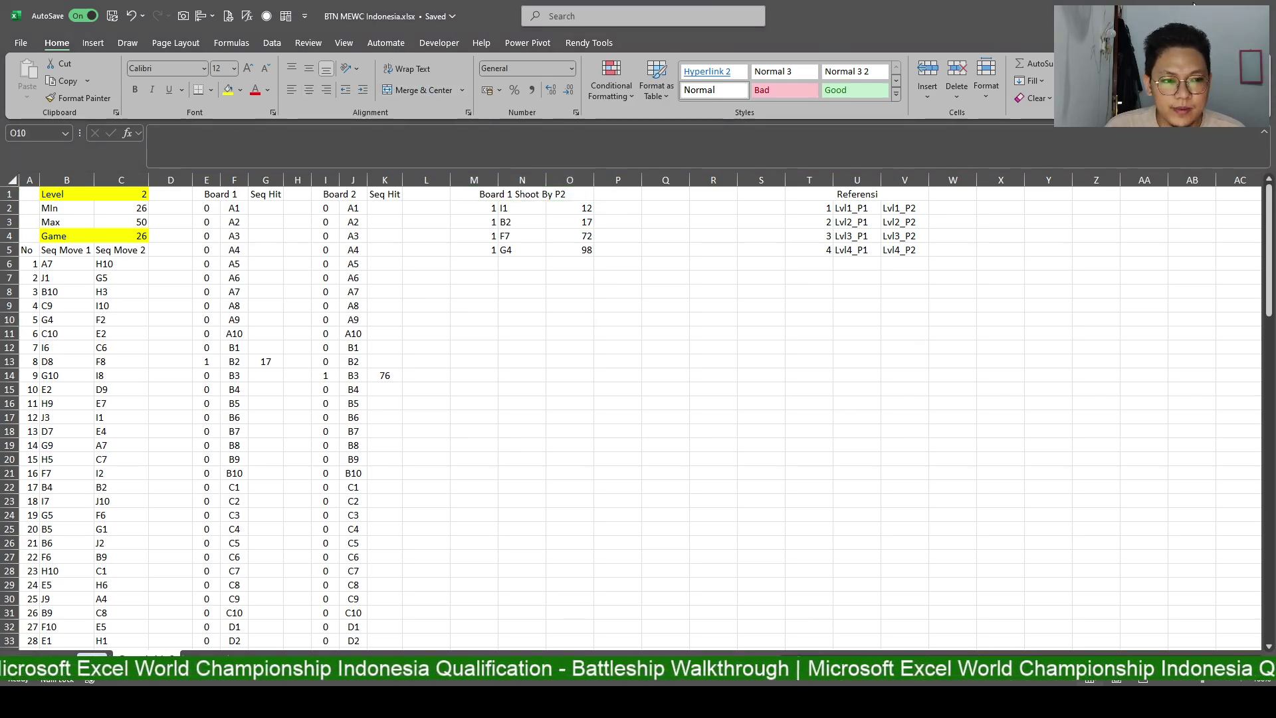
Copy the merged title to Q1 spanning columns Q to S.
click(474, 194)
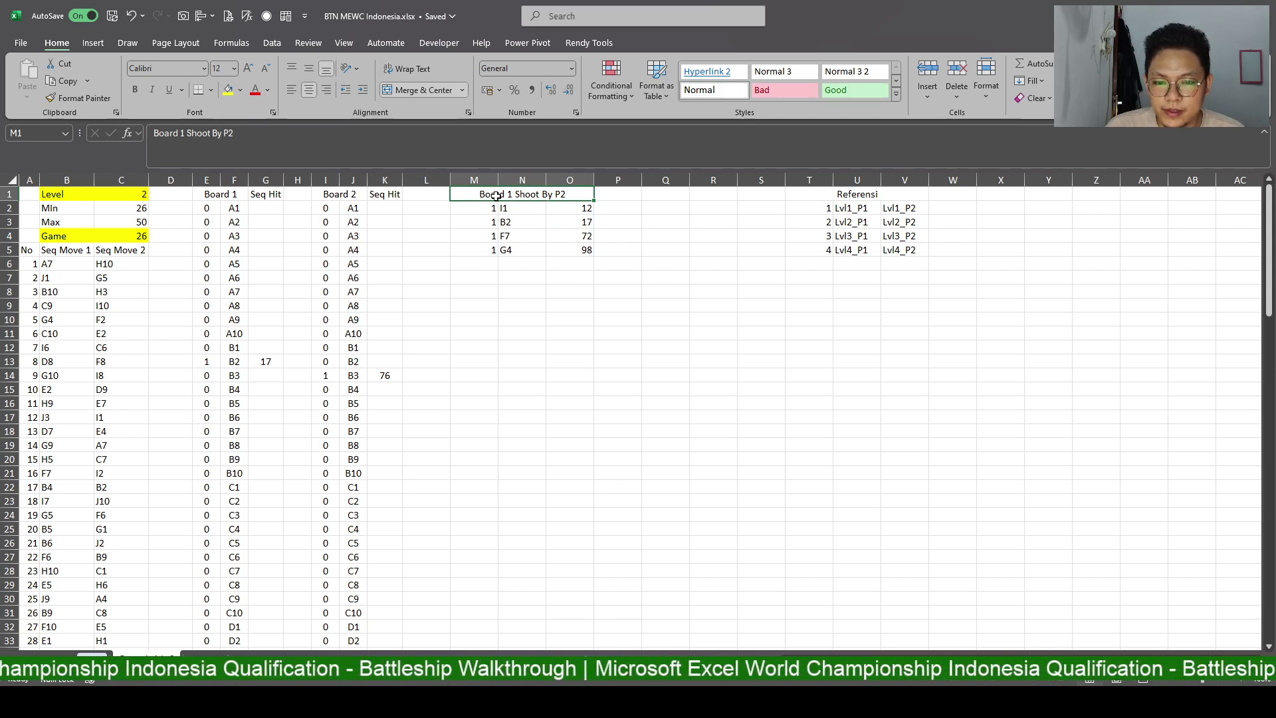
key(ctrl+c)
click(665, 194)
key(ctrl+v)
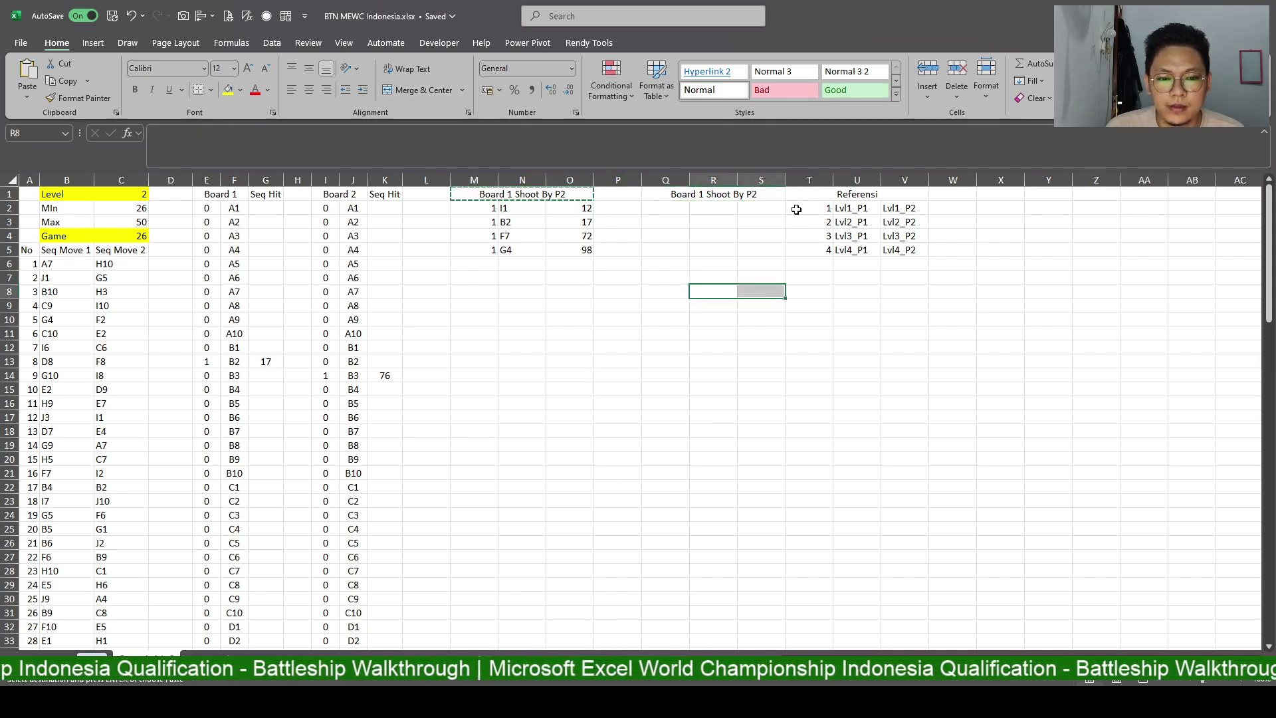
Copy M2's SORT(FILTER) hit-list formula into Q2.
click(490, 208)
double_click(490, 208)
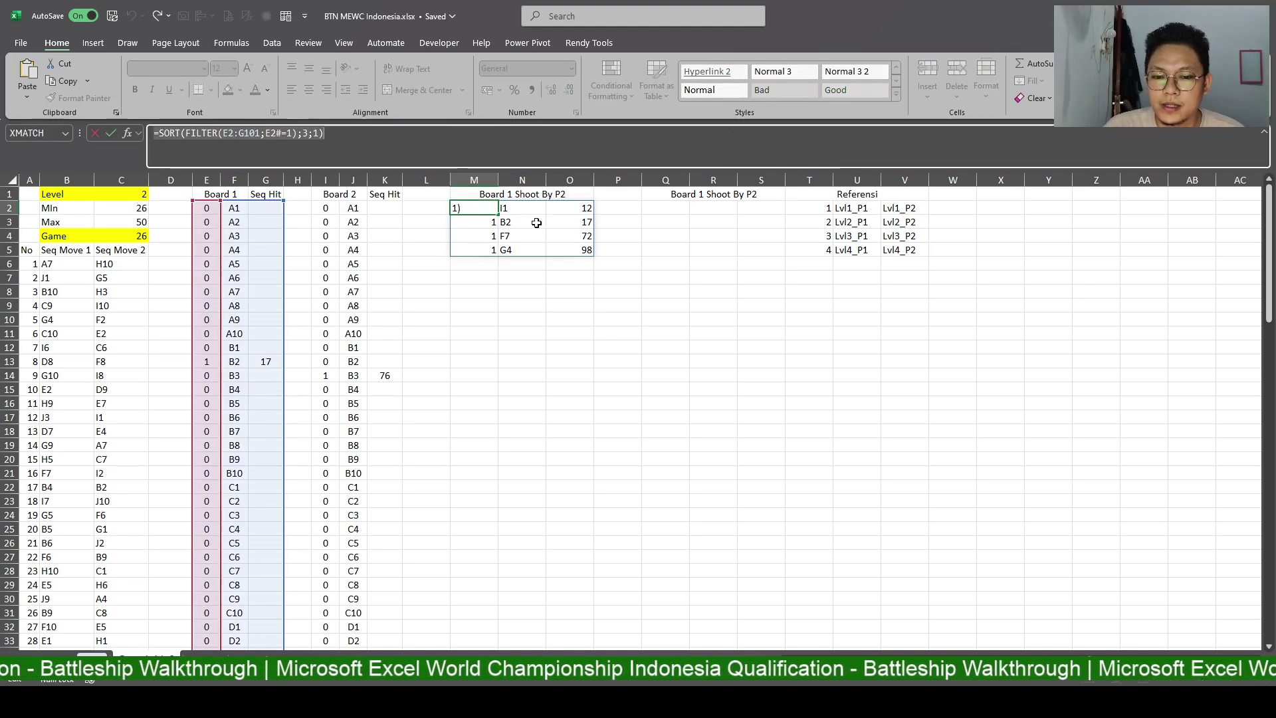
key(Escape)
click(387, 153)
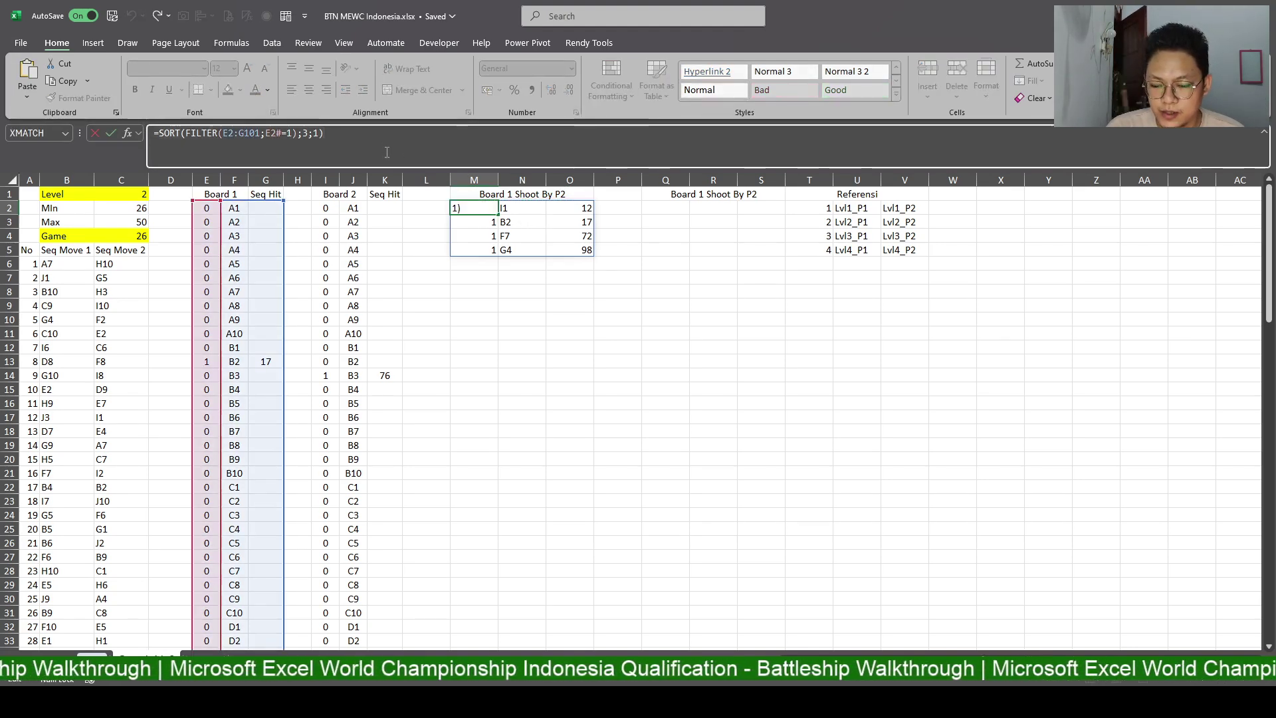
click(668, 207)
double_click(673, 206)
key(ctrl+v)
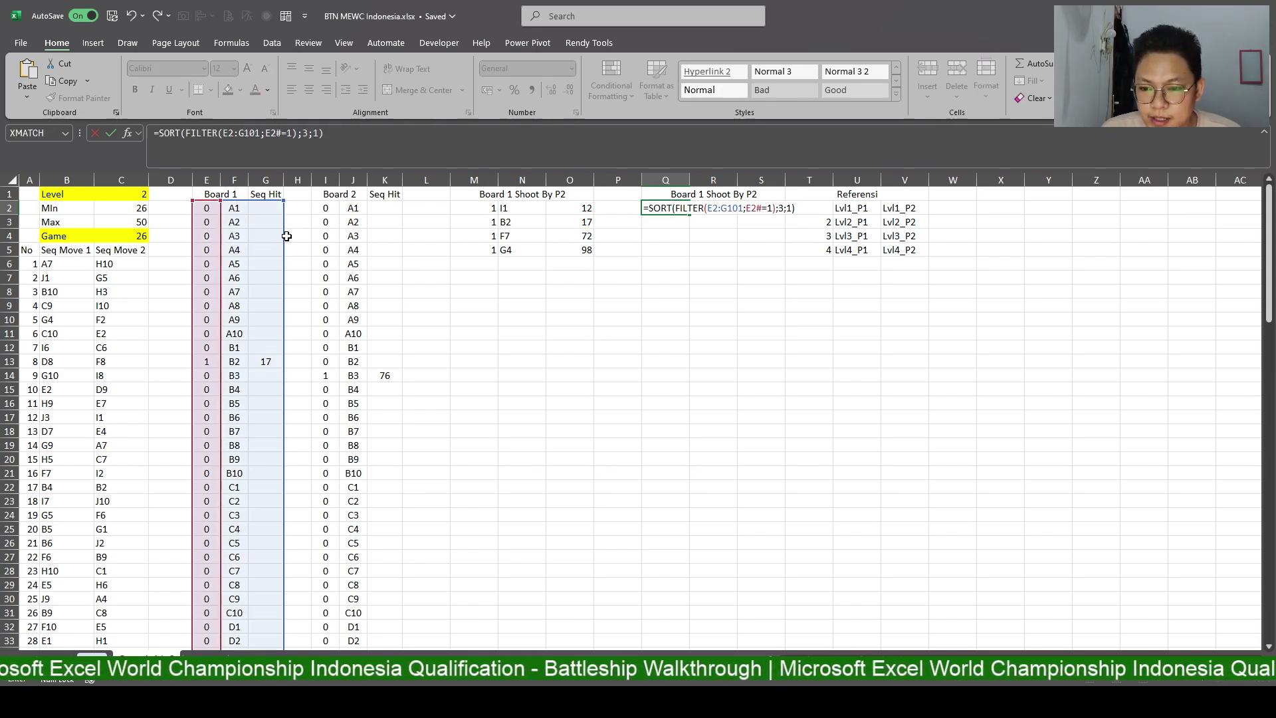
key(ctrl+Return)
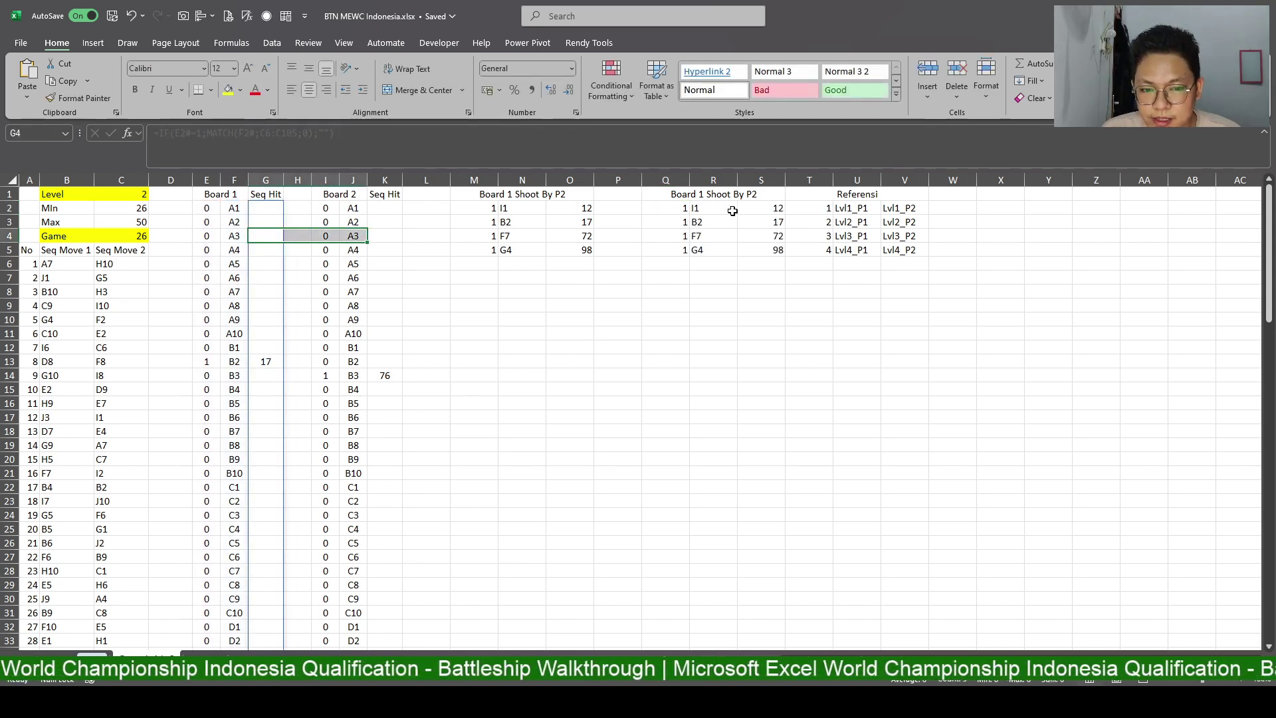
Retarget the Q2 formula to I2:K101 with I2#=1, listing Board 2's hits: E7 67, B3 76, J10 77, H6 85.
double_click(666, 208)
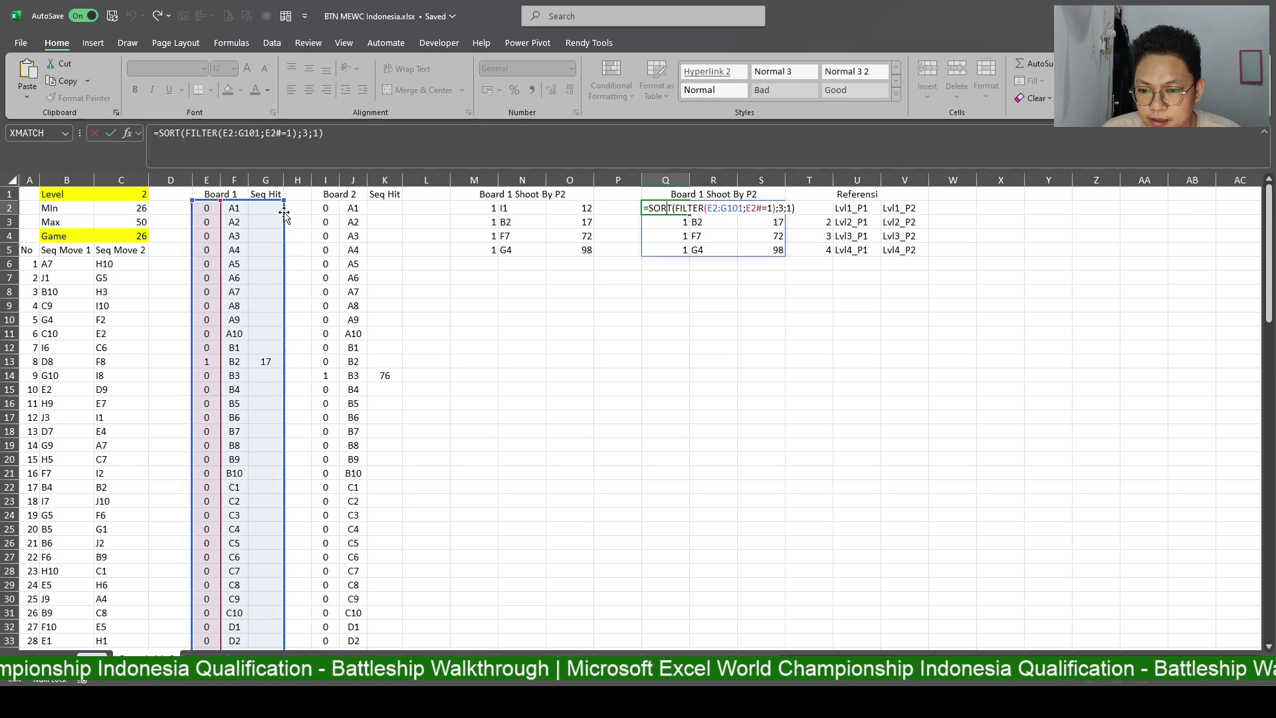
drag(284, 217, 393, 219)
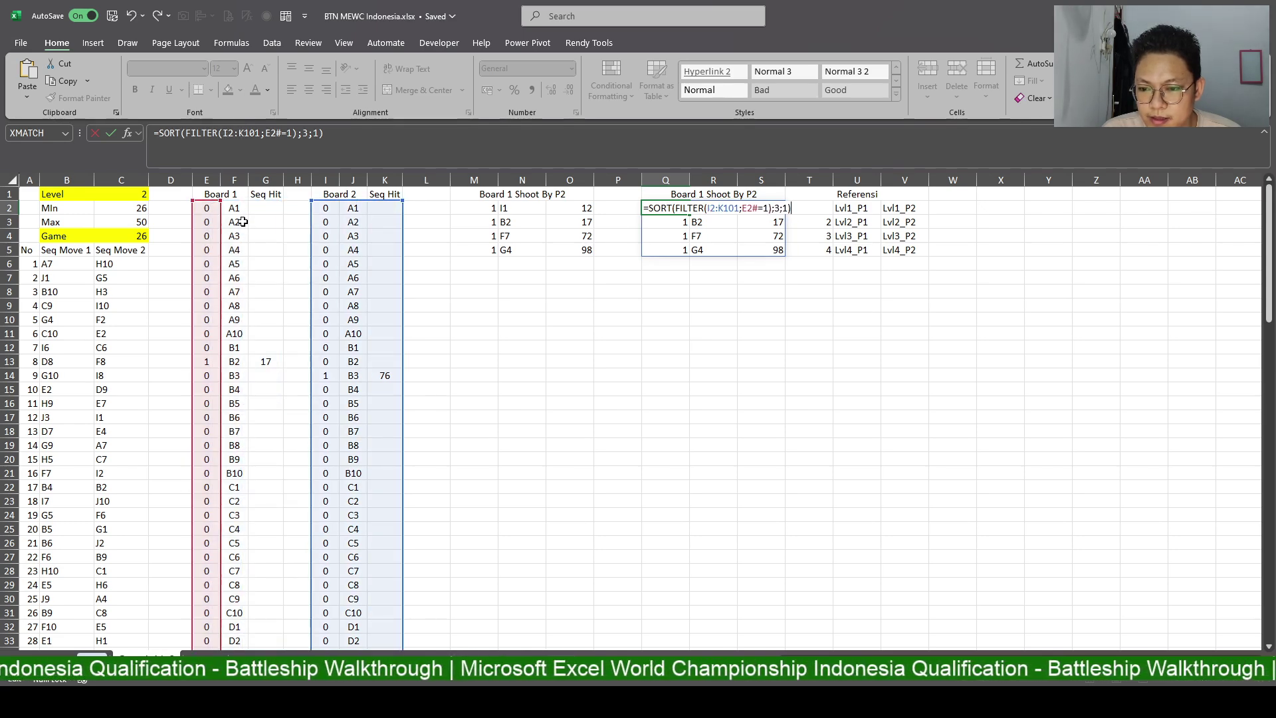
drag(223, 220, 342, 220)
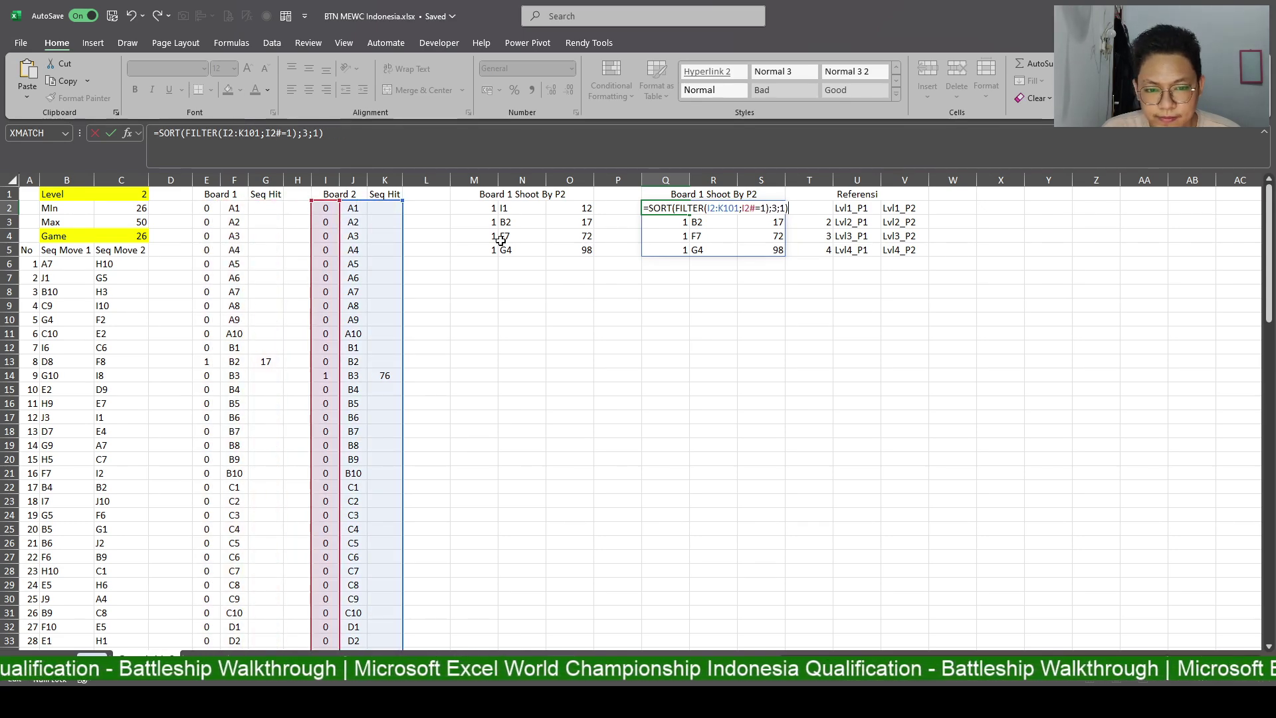
key(Return)
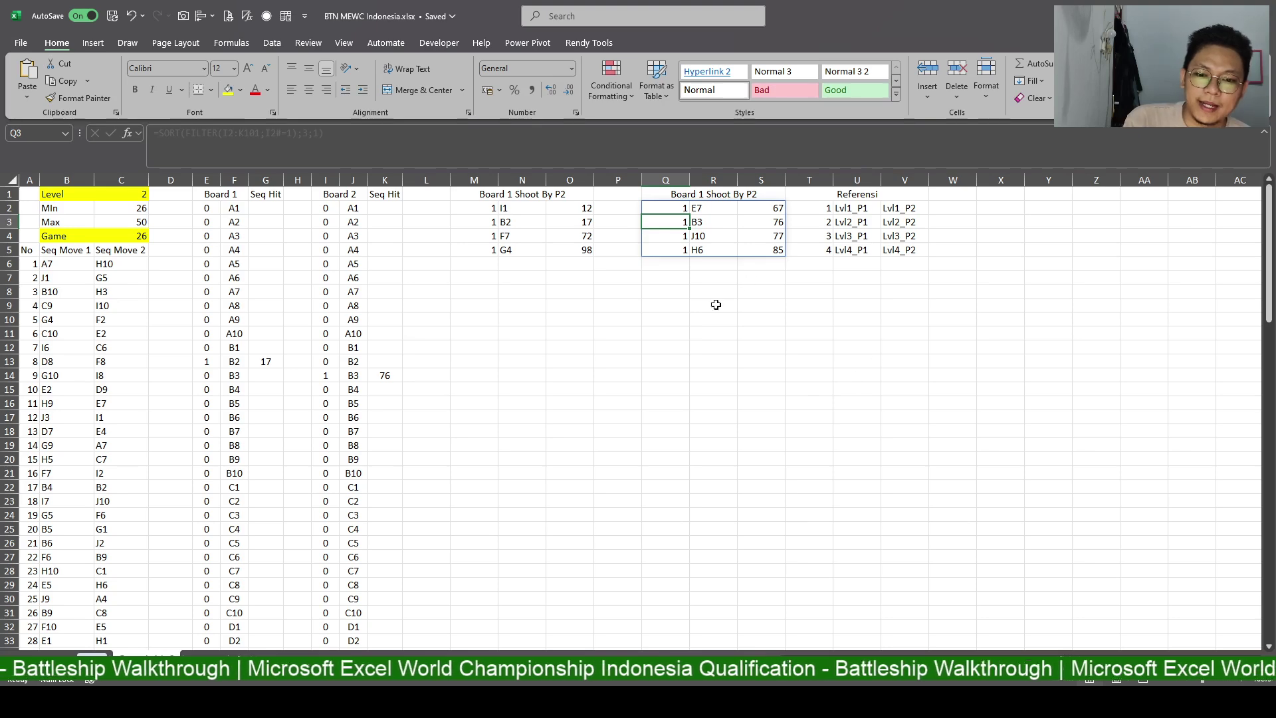
click(731, 222)
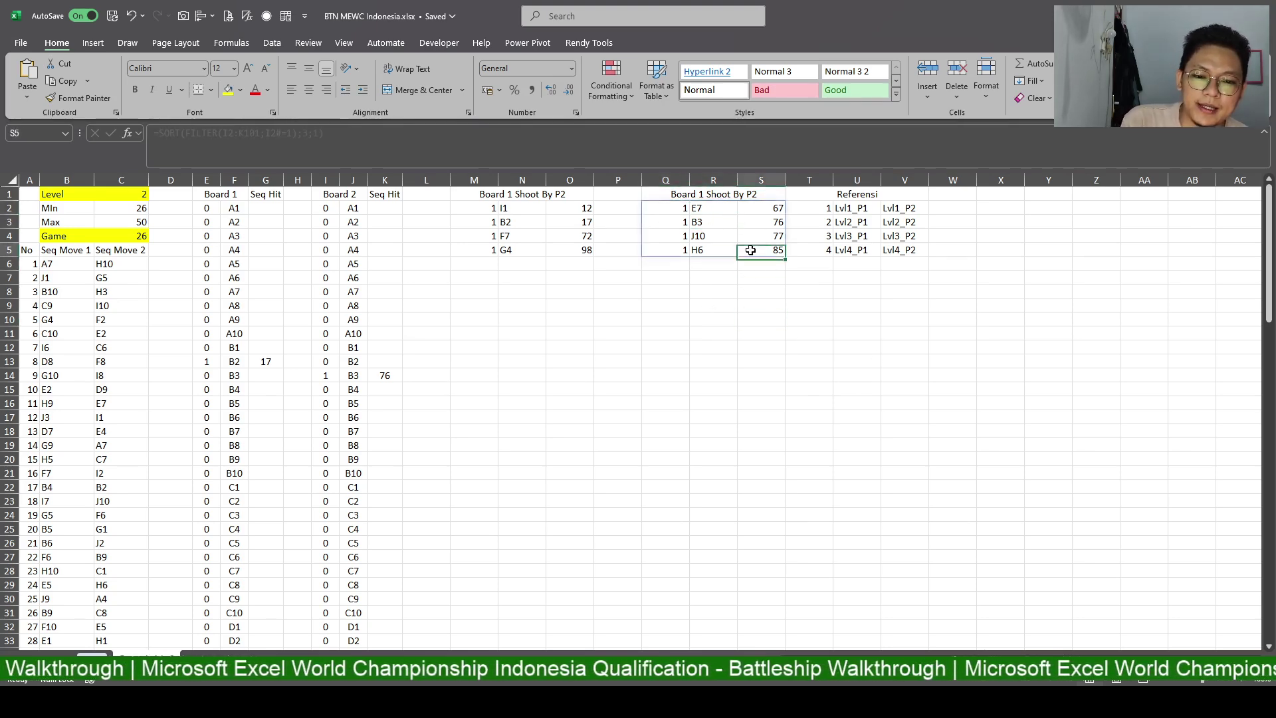
click(588, 251)
click(657, 332)
click(578, 235)
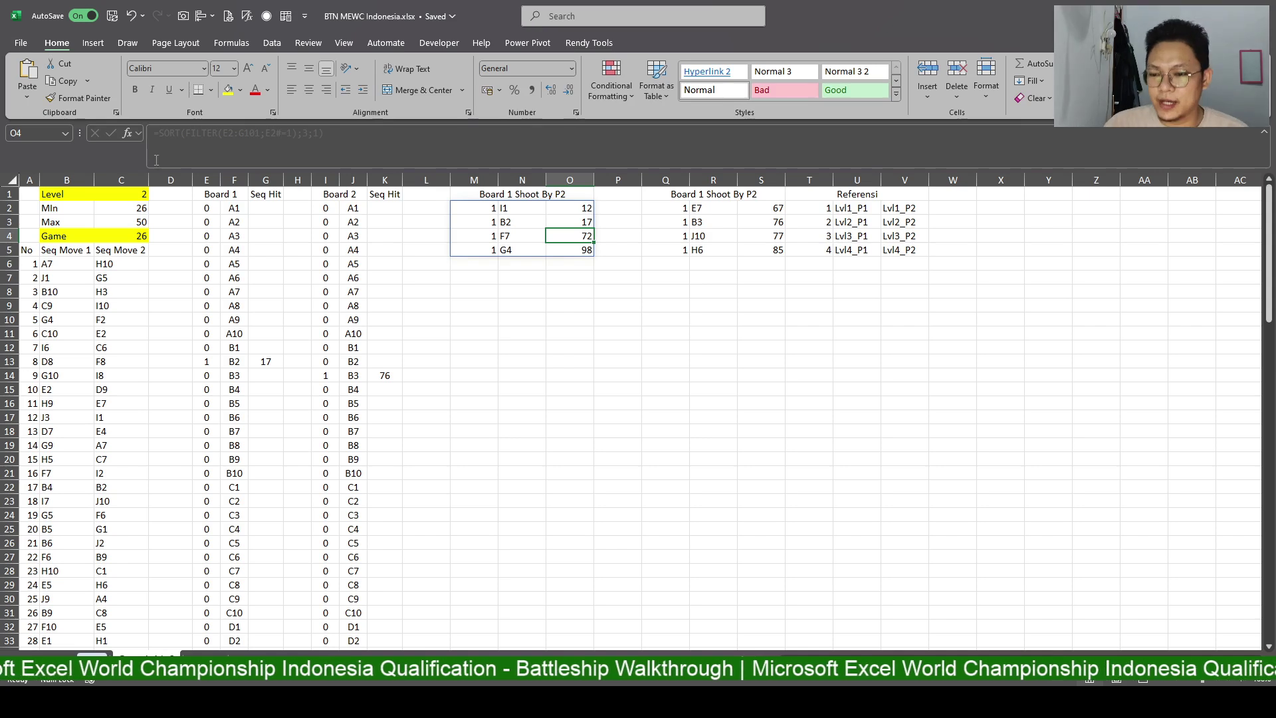
Set the Level in C1 to 1 and inspect the Board 1 and Board 2 hit lists.
click(132, 194)
text(1)
key(Return)
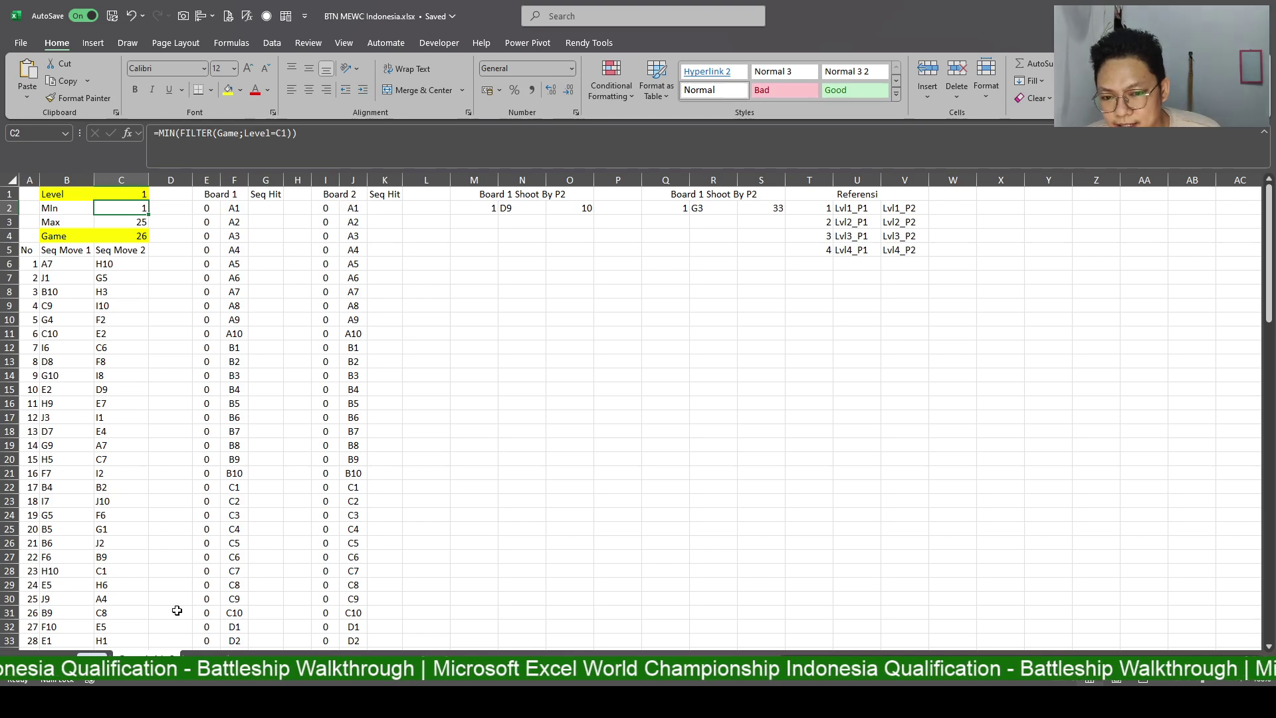
click(570, 194)
click(575, 208)
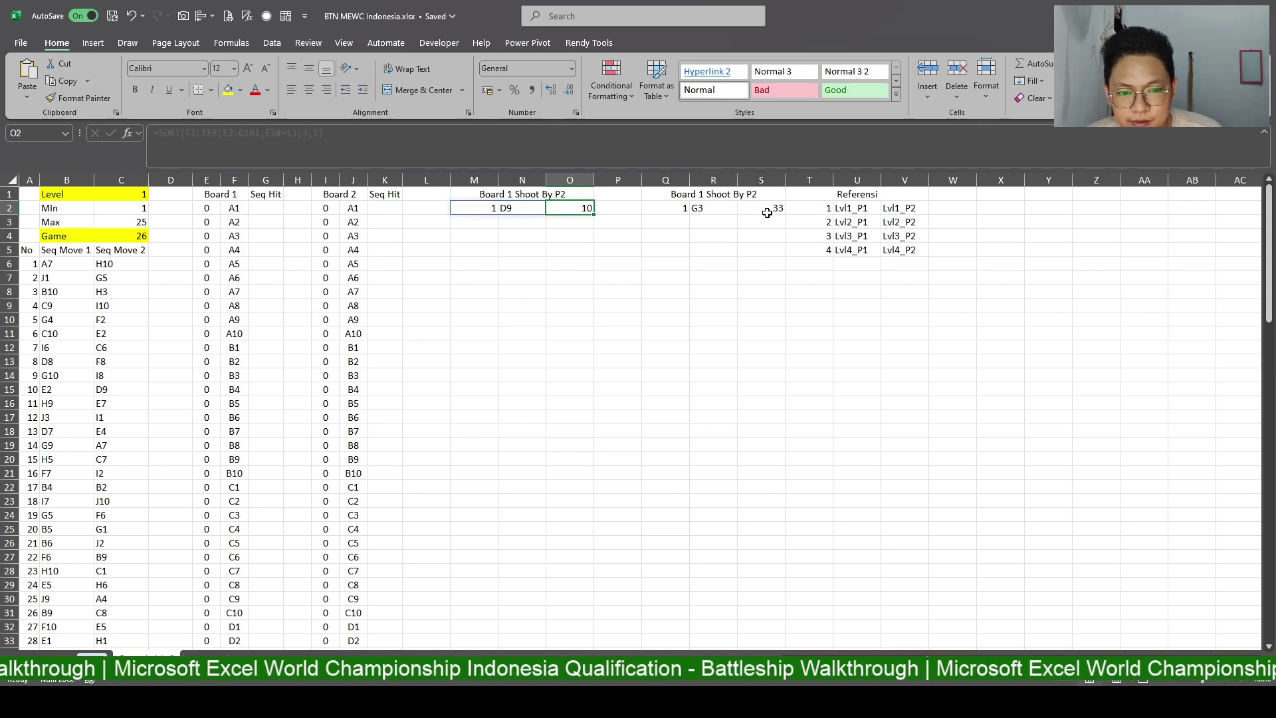
click(778, 207)
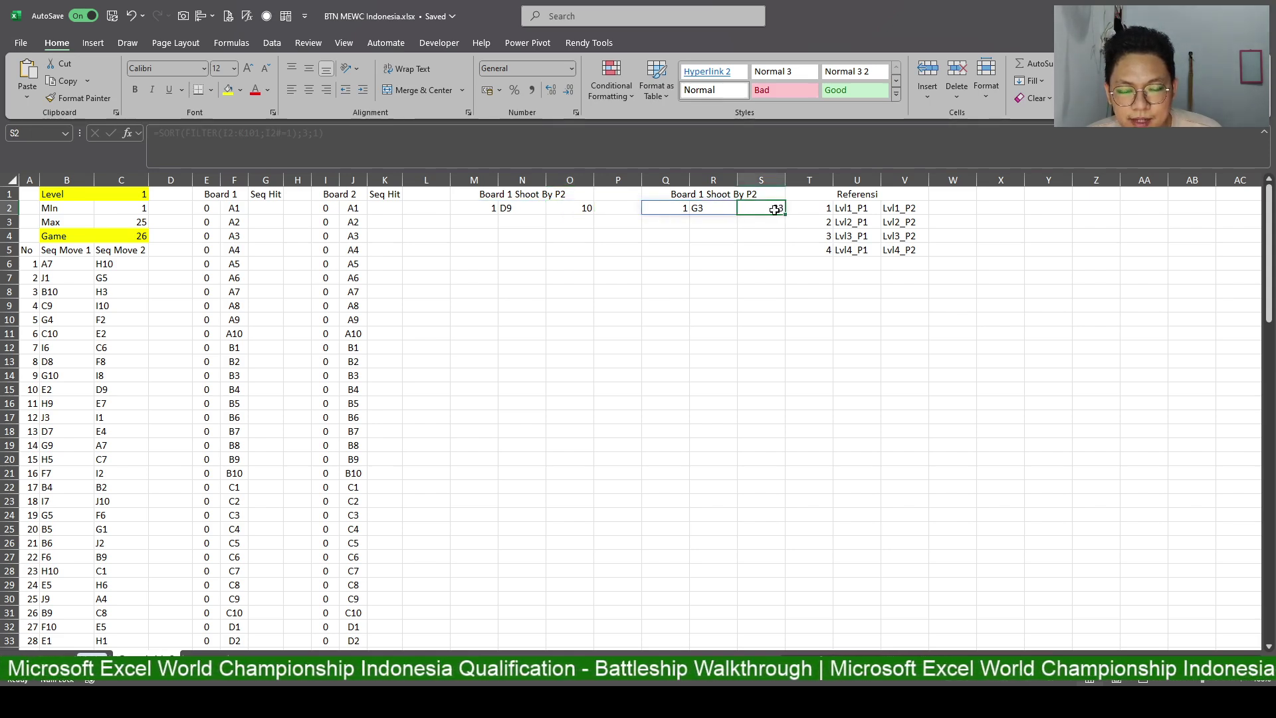
Enter 10 in O2 and check the Board 1 and Board 2 hit list formulas.
click(578, 208)
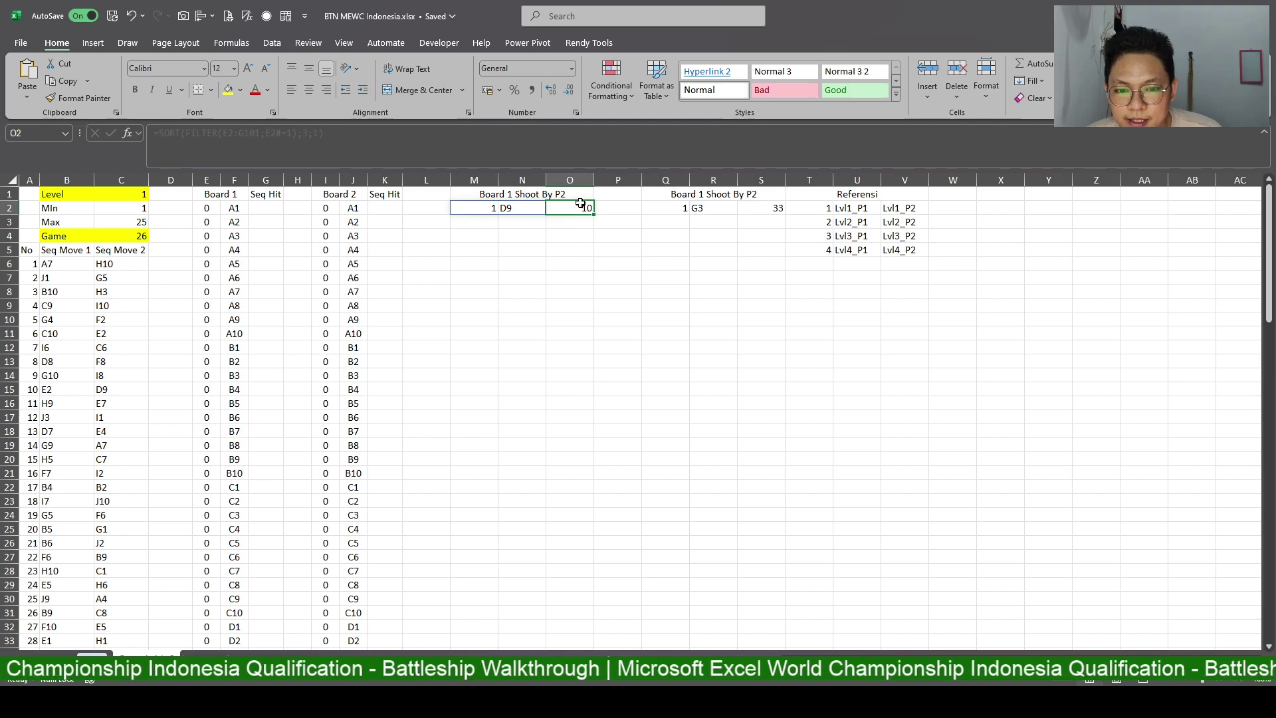
text(10)
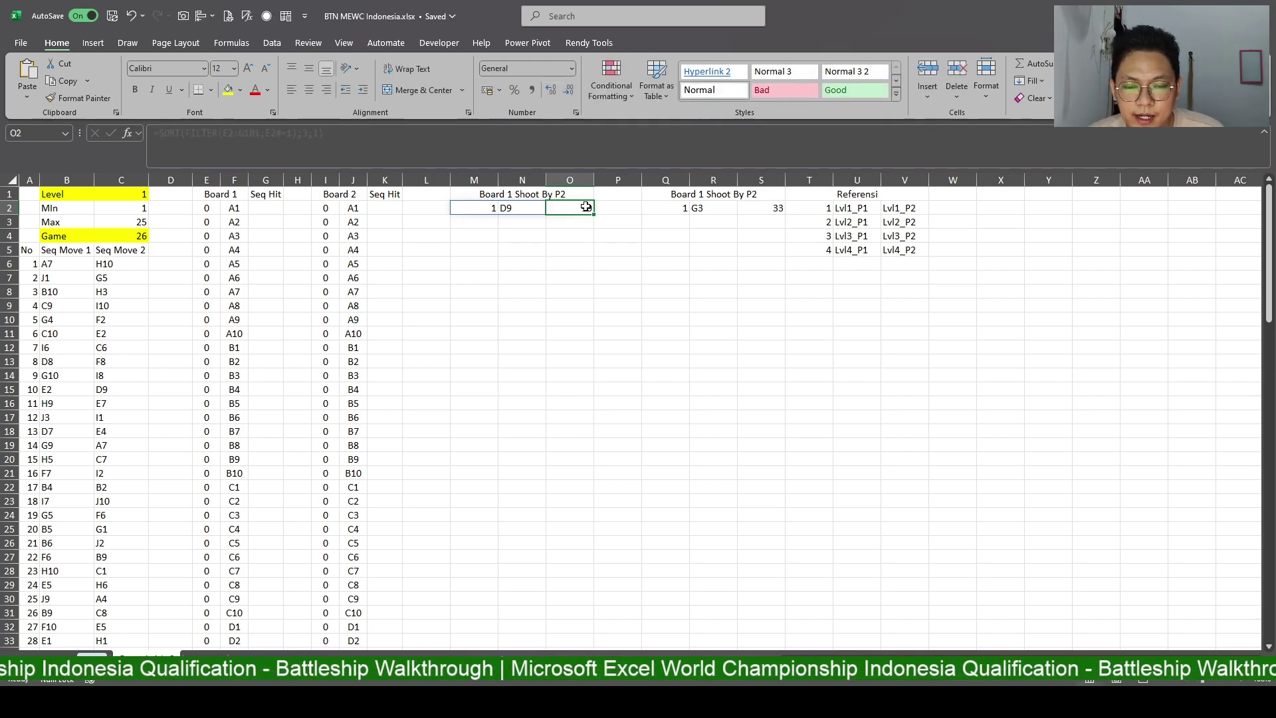
click(785, 210)
click(778, 208)
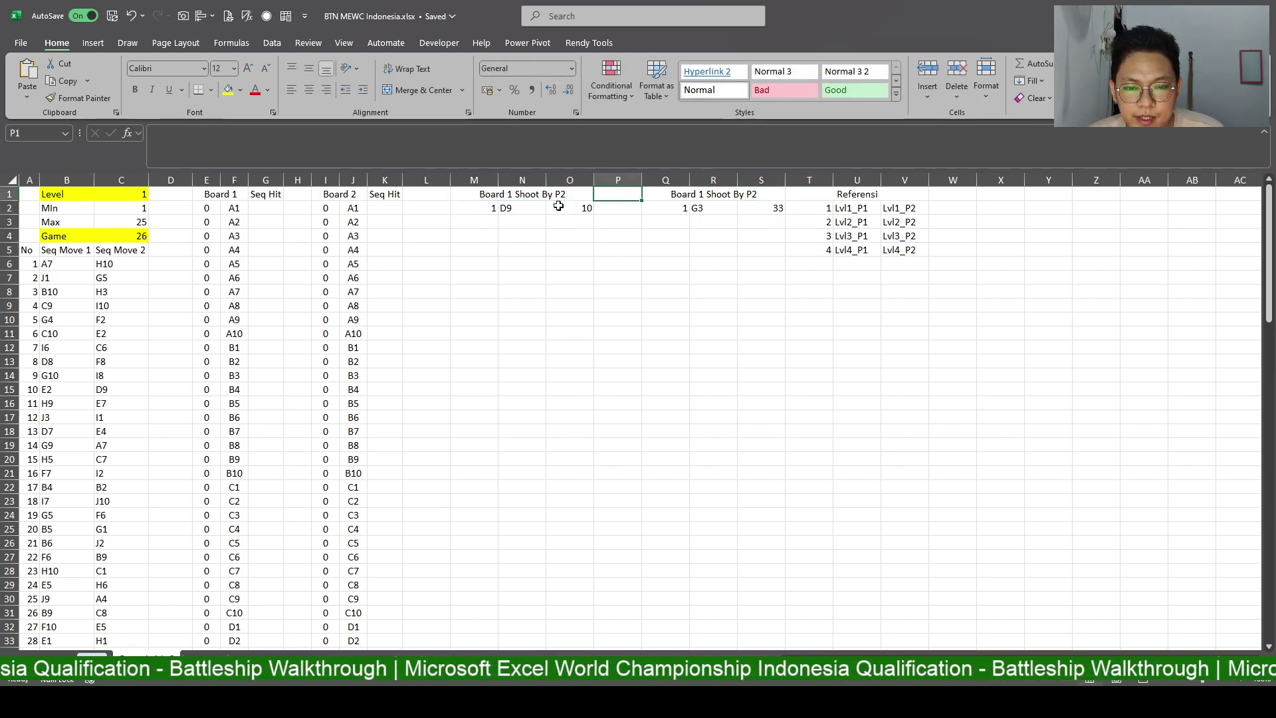
click(474, 208)
Change the Level to 2 and select the recalculated shot numbers in O2:O5 and S2:S5.
click(131, 196)
text(2)
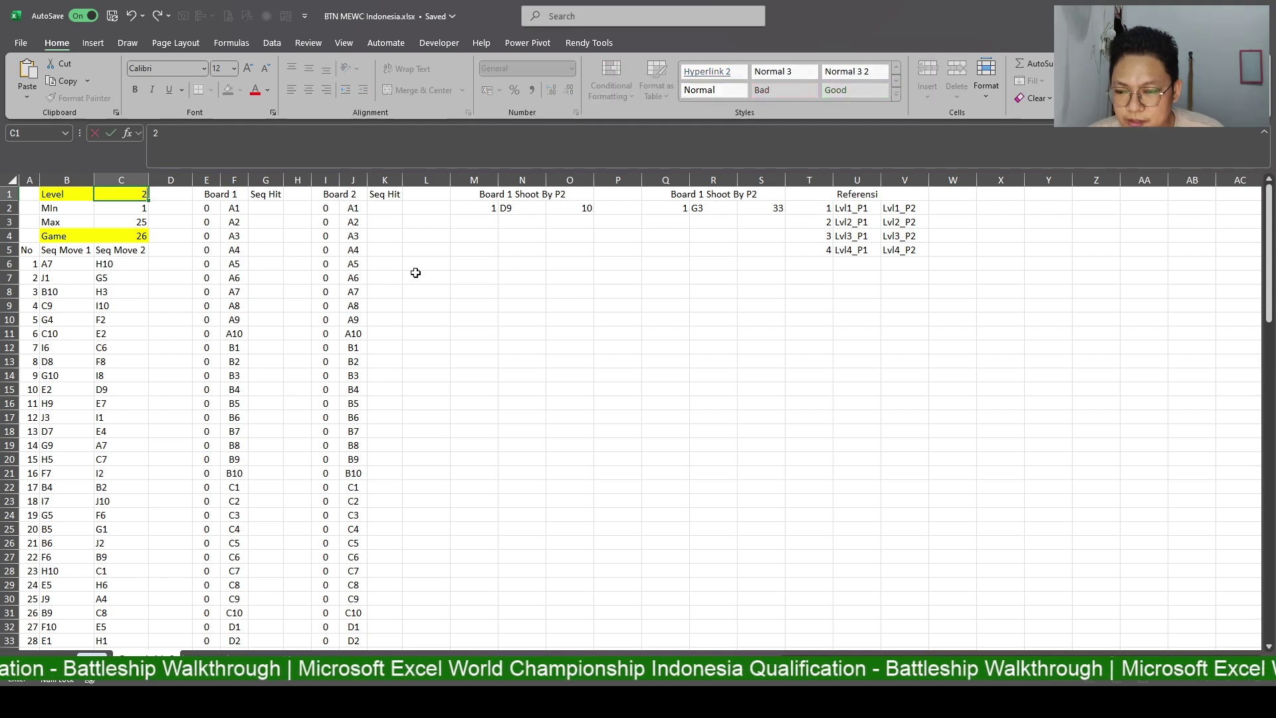
key(Return)
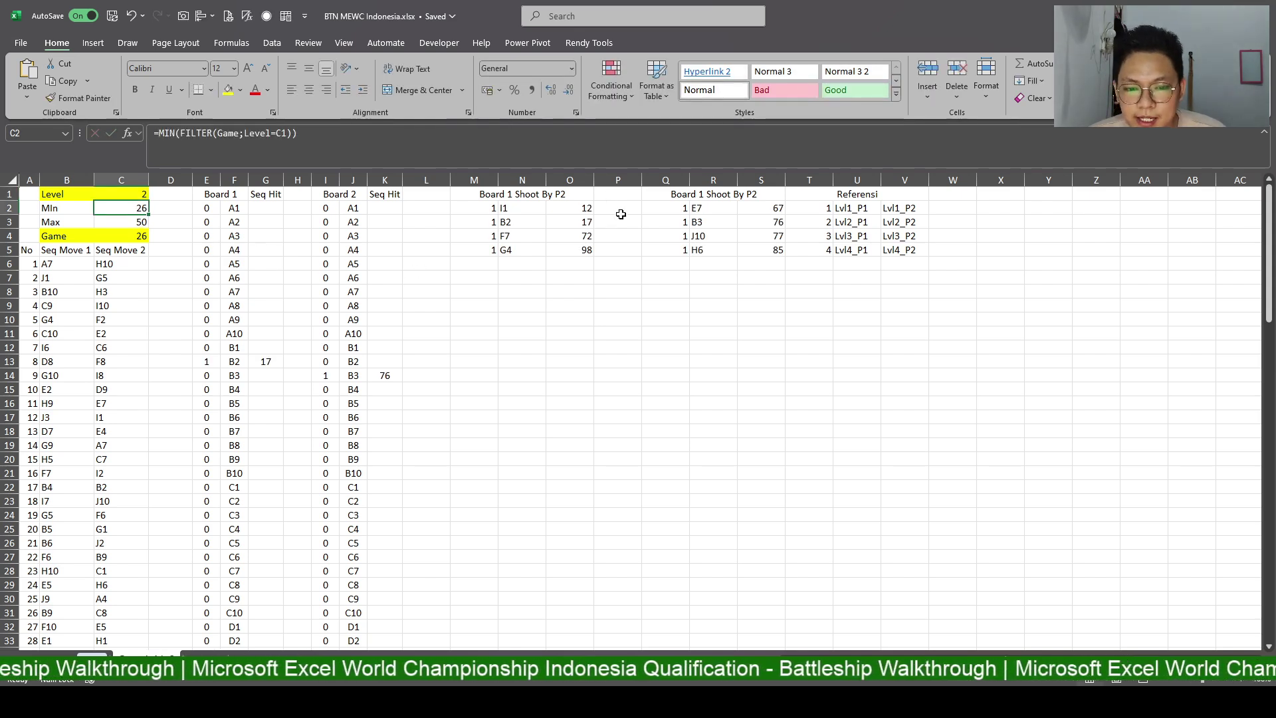
drag(587, 207, 586, 250)
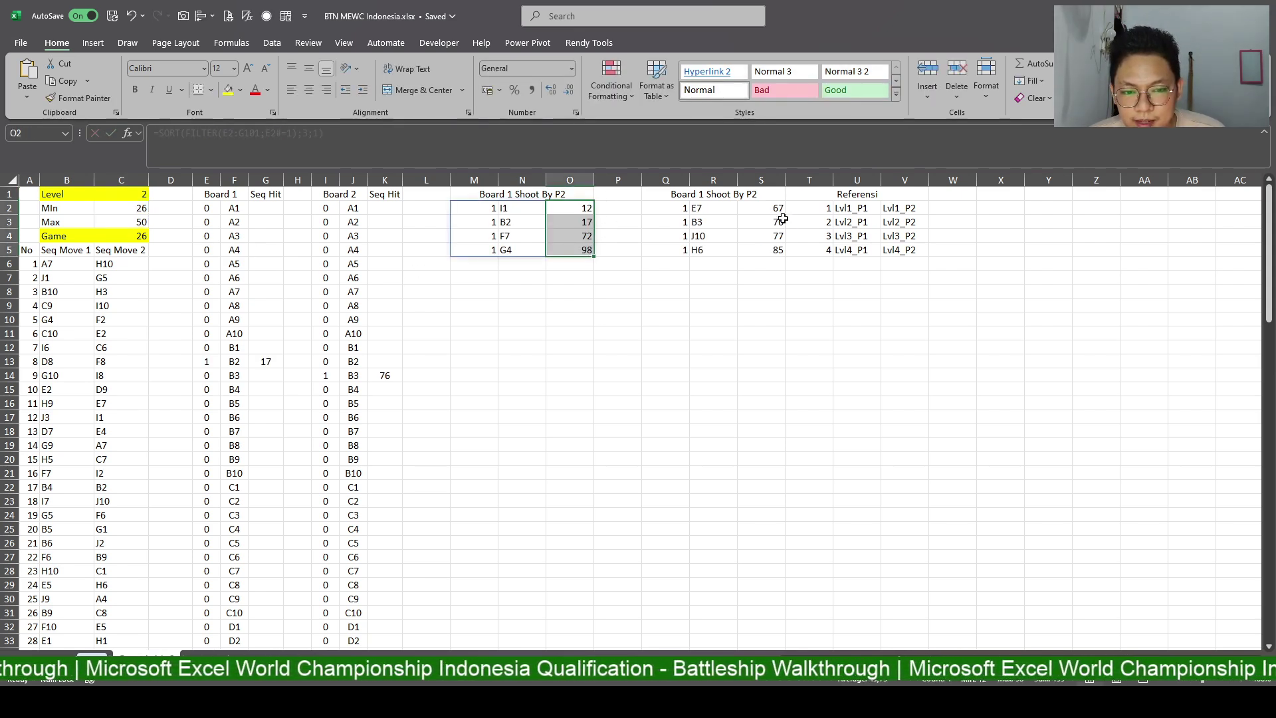
drag(778, 208, 775, 249)
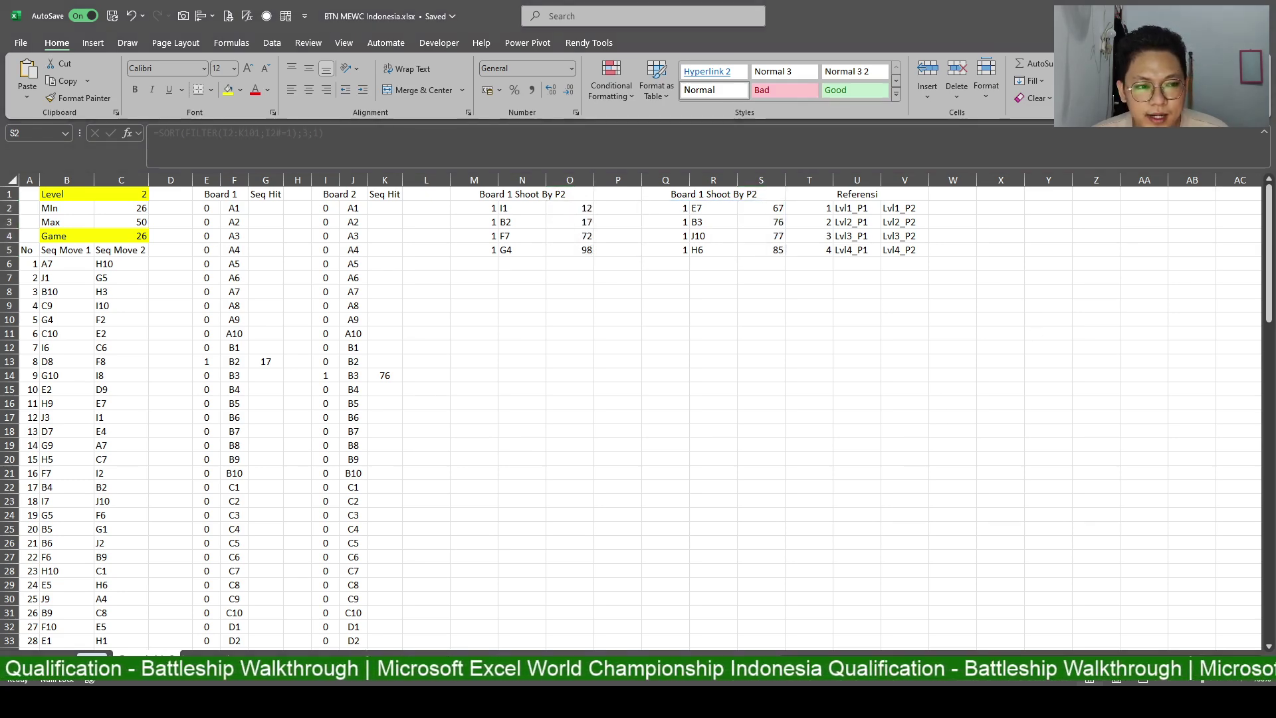
click(614, 204)
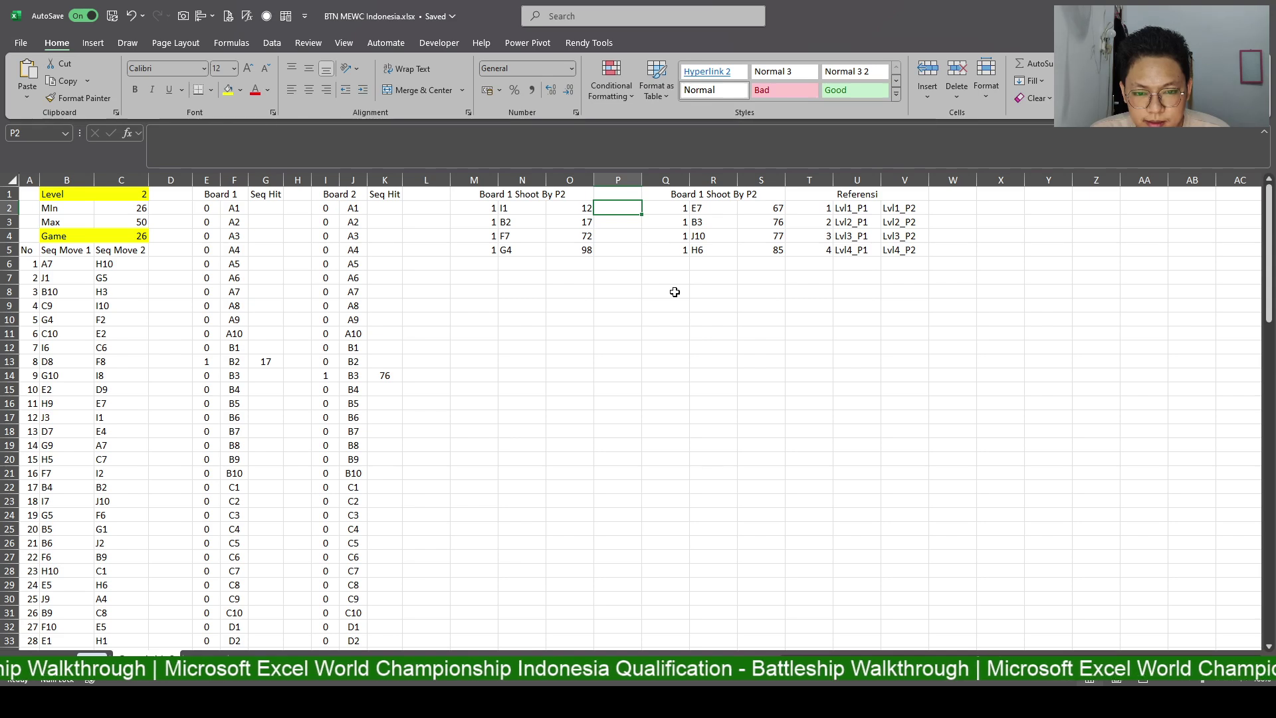
Enter the label 'Max' in P2.
text(Max)
key(Return)
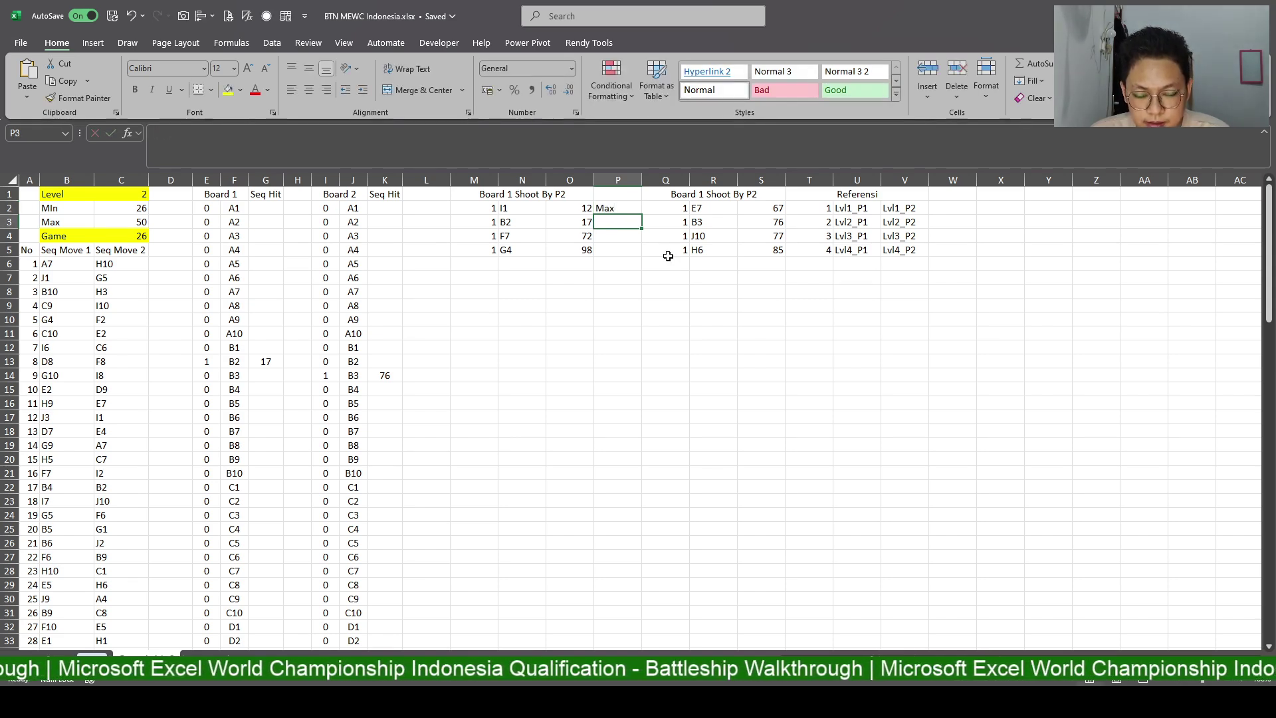
text(=MAX()
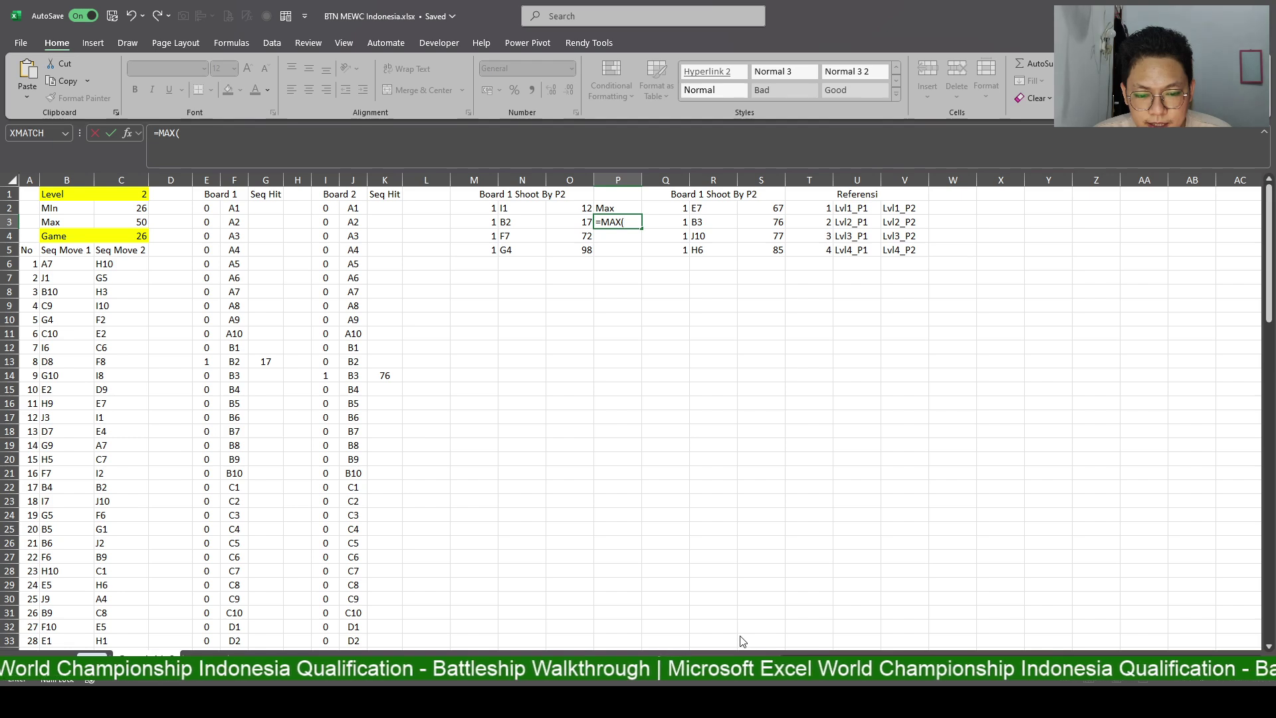
key(Escape)
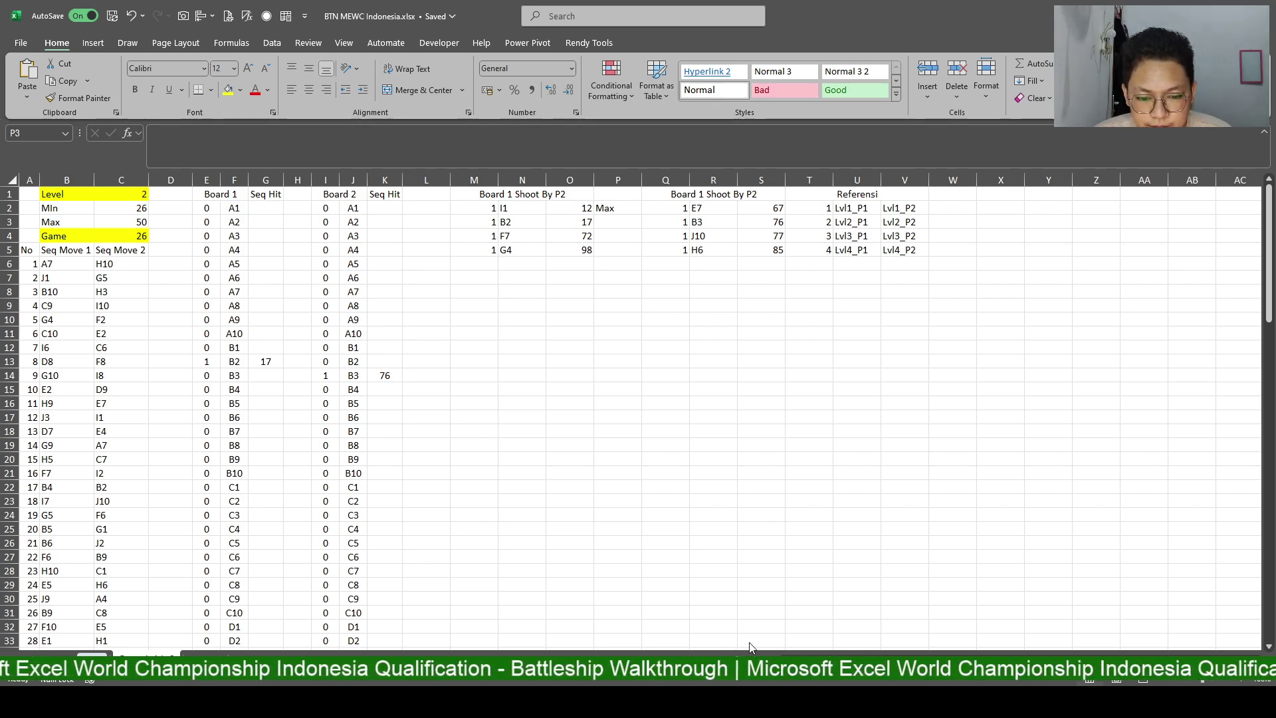
Enter =MAX(O2:O21) in P3, returning 98 for Board 1.
click(608, 207)
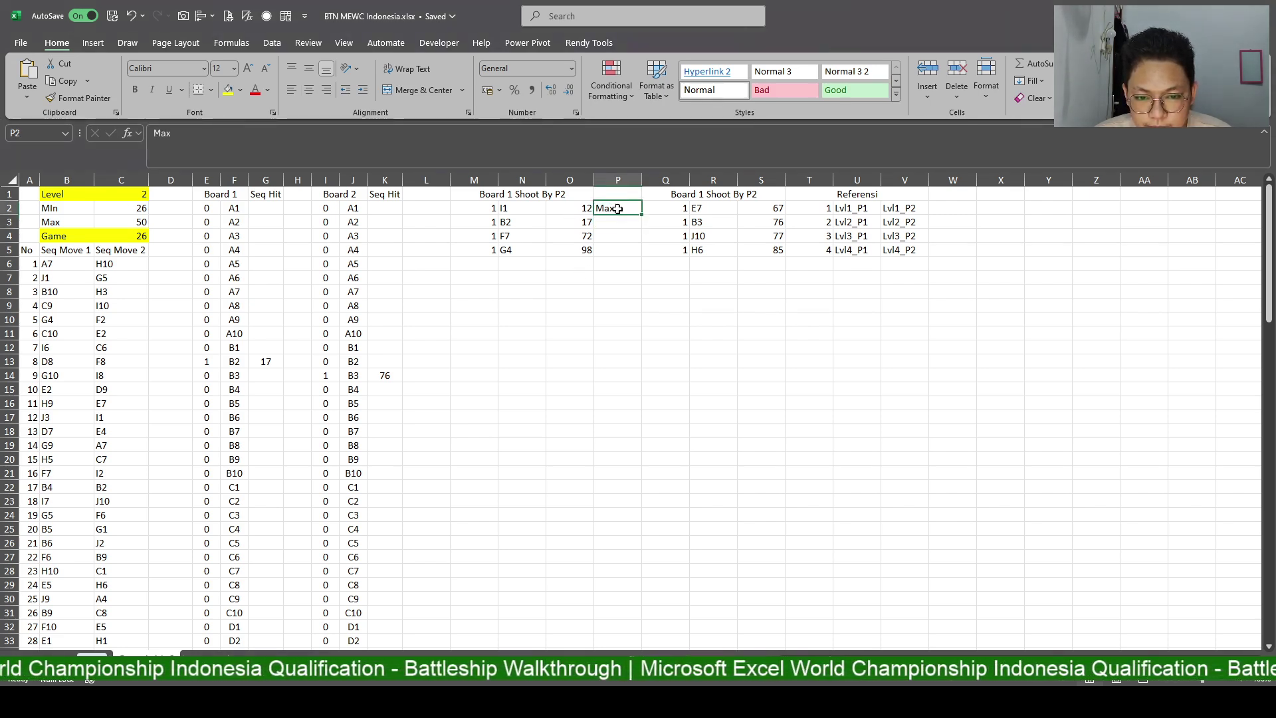
click(609, 222)
double_click(610, 222)
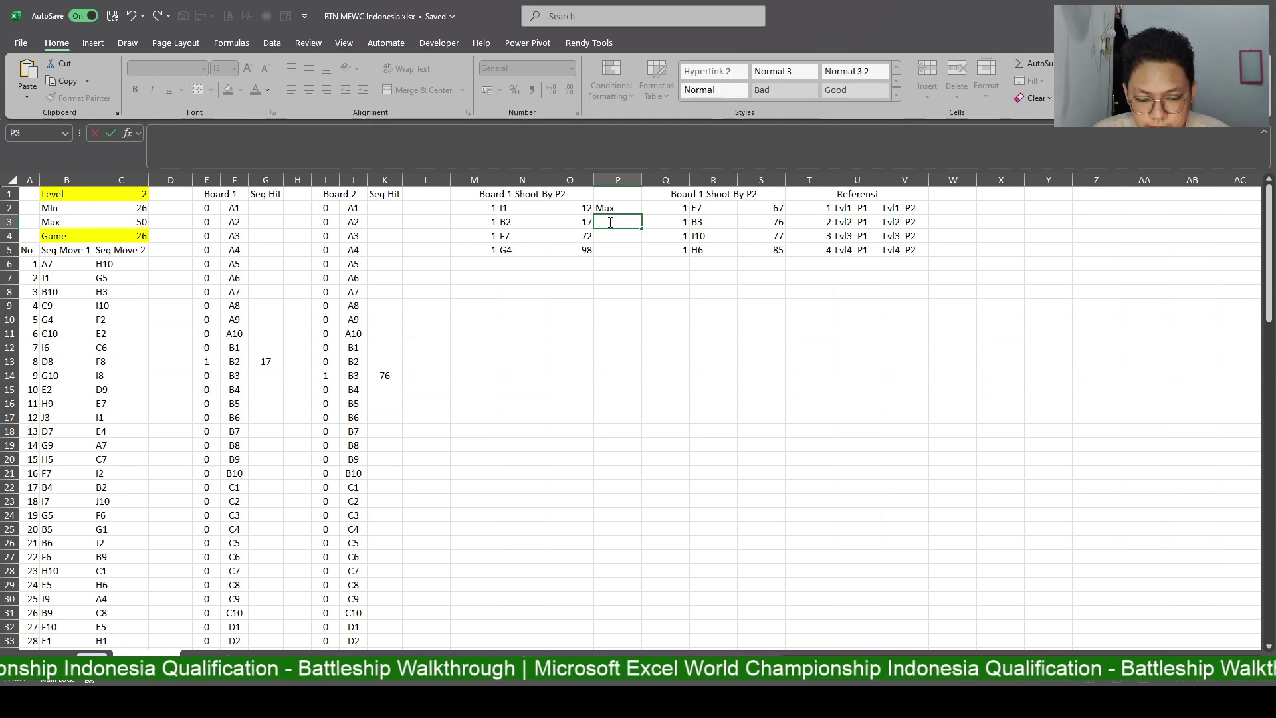
text(+=)
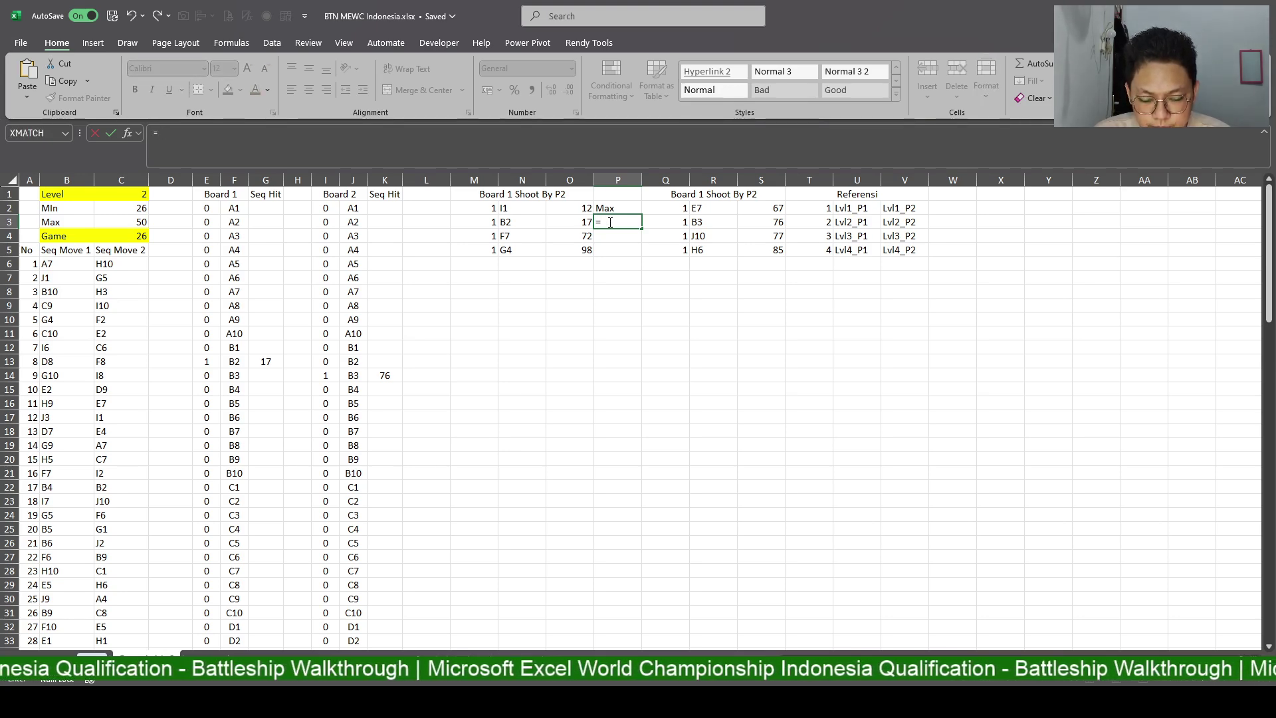
text(MAX()
click(581, 208)
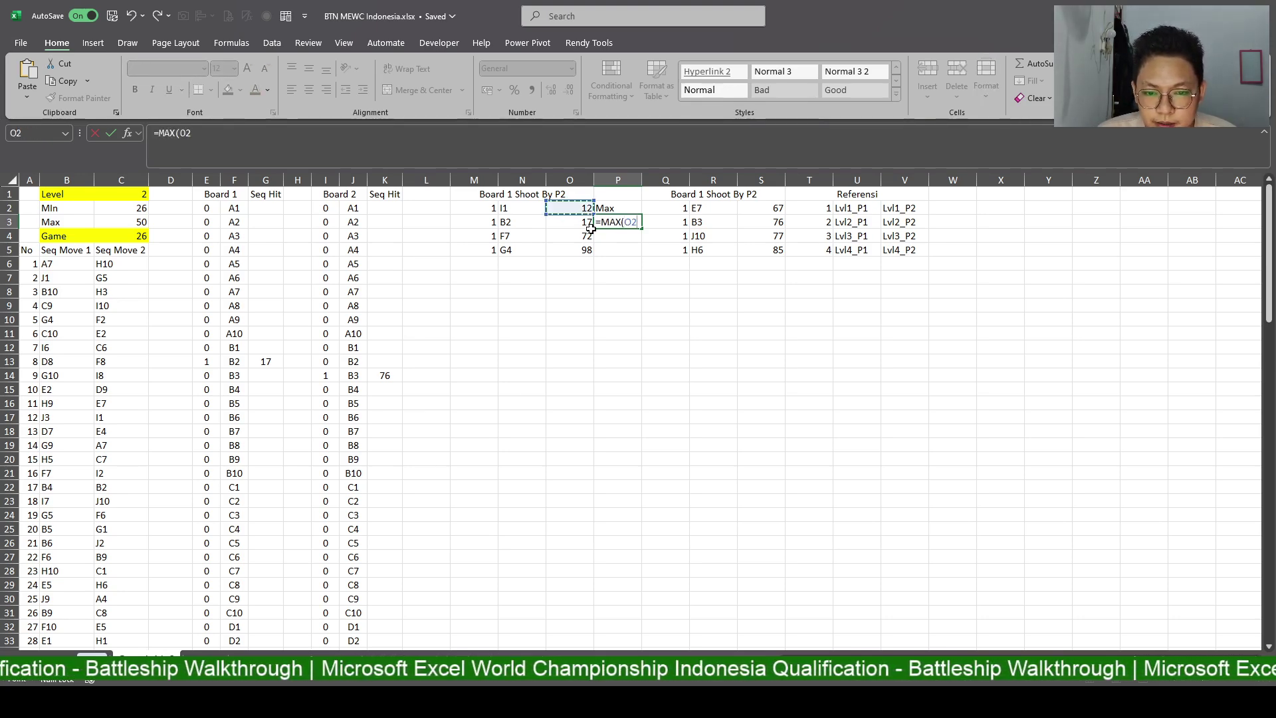
drag(584, 206, 581, 246)
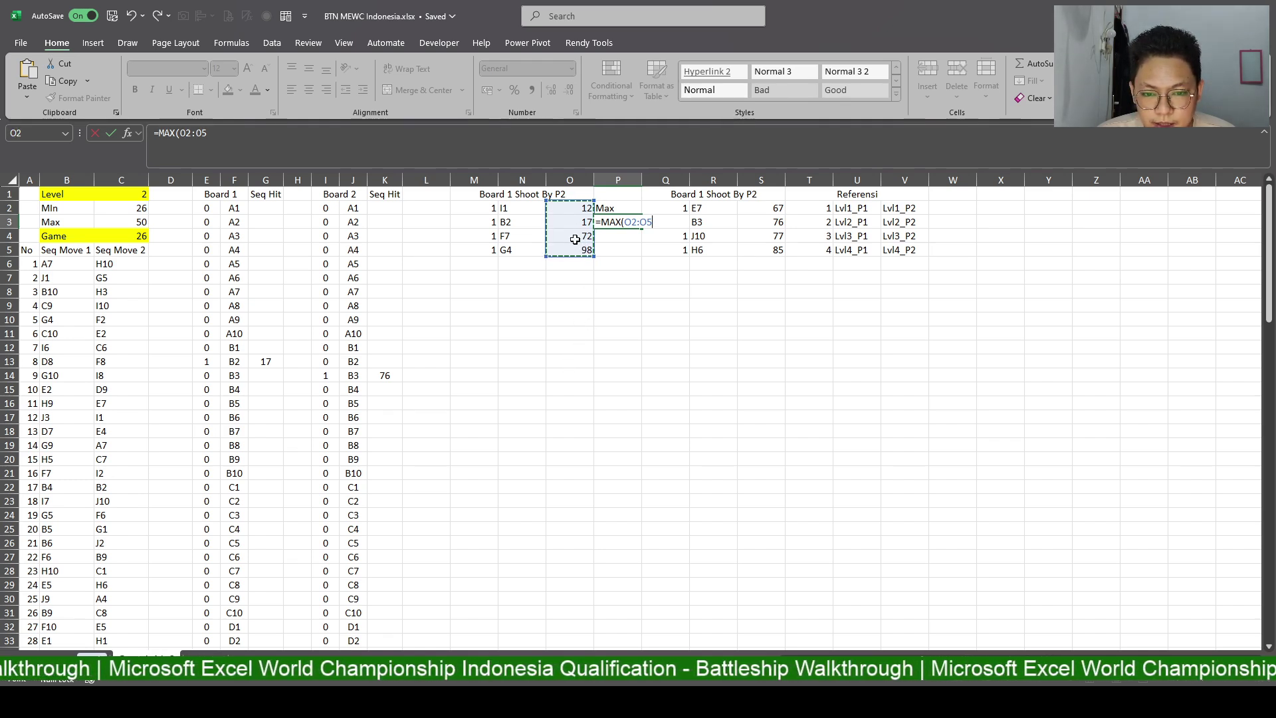
shift+click(574, 438)
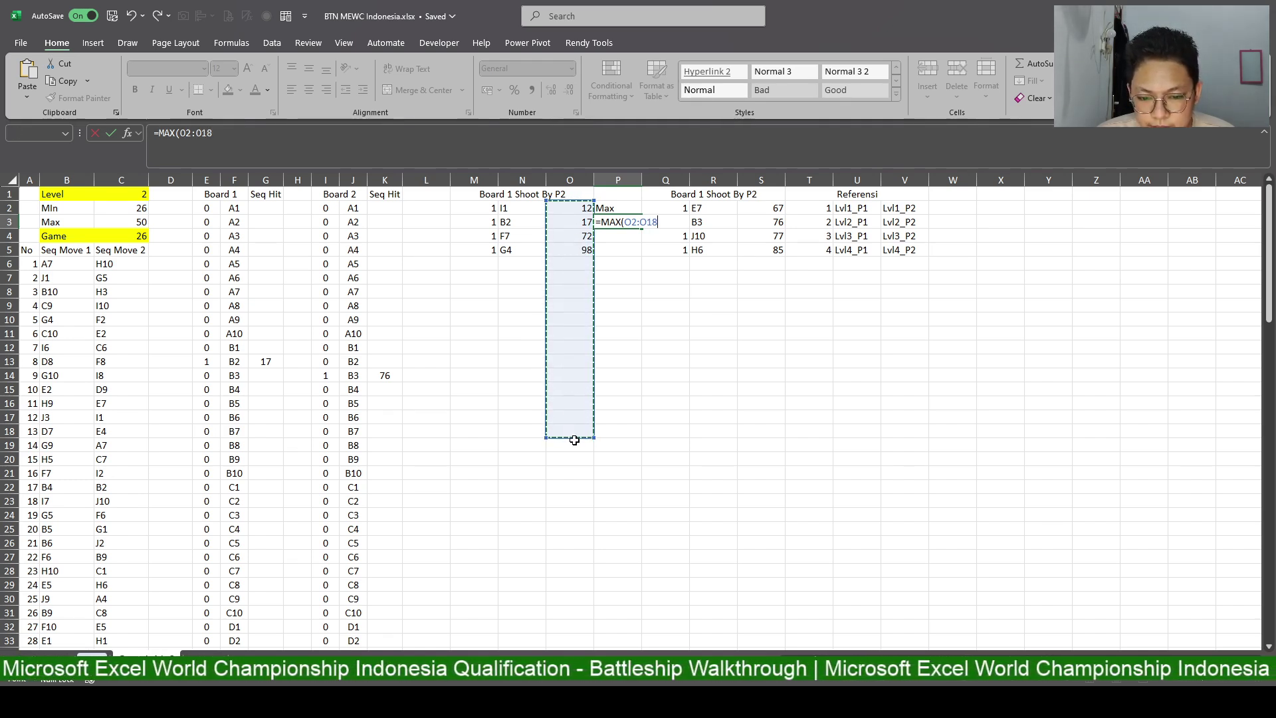
drag(574, 440, 574, 475)
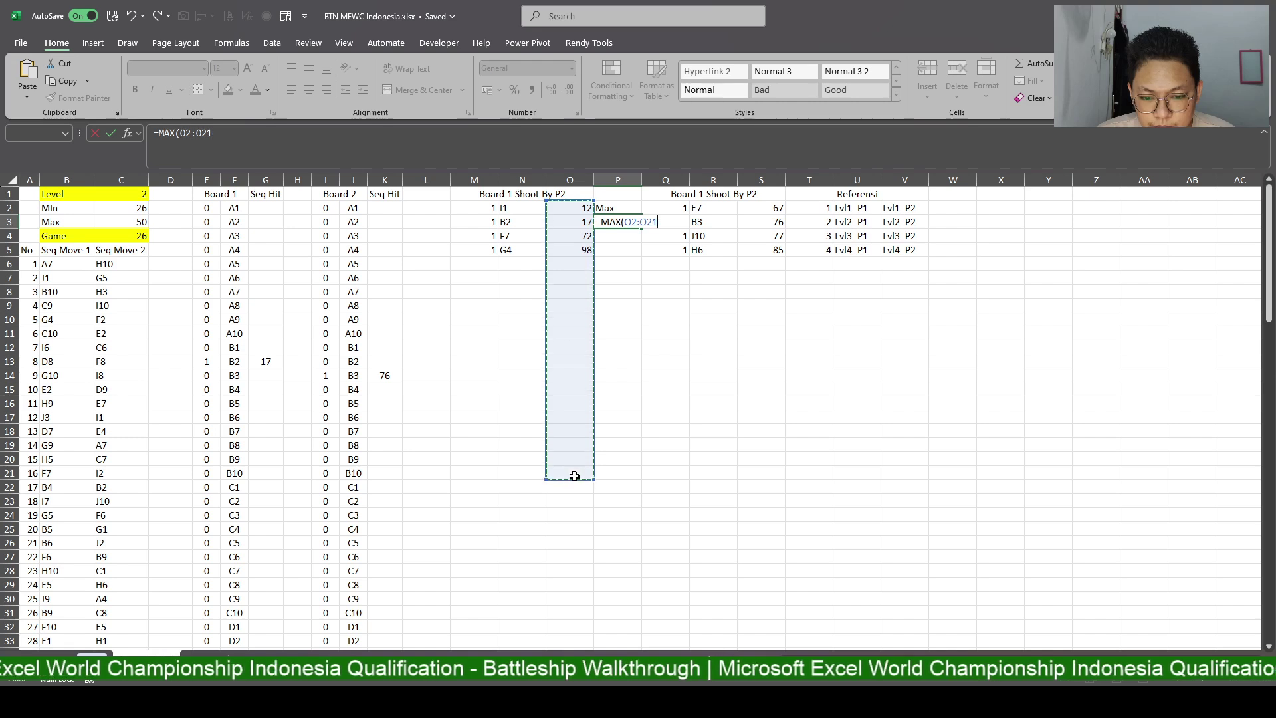
text())
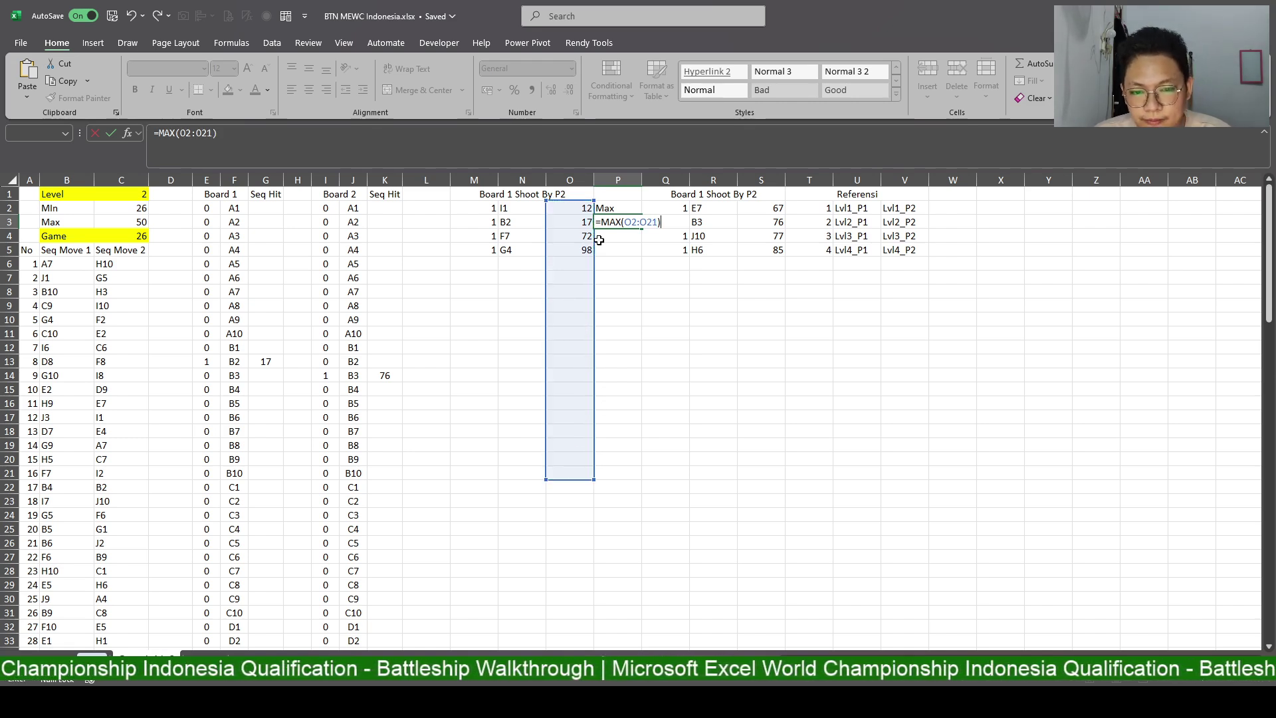
key(Return)
Centre the Max label in P2 and give it a light green fill.
click(612, 222)
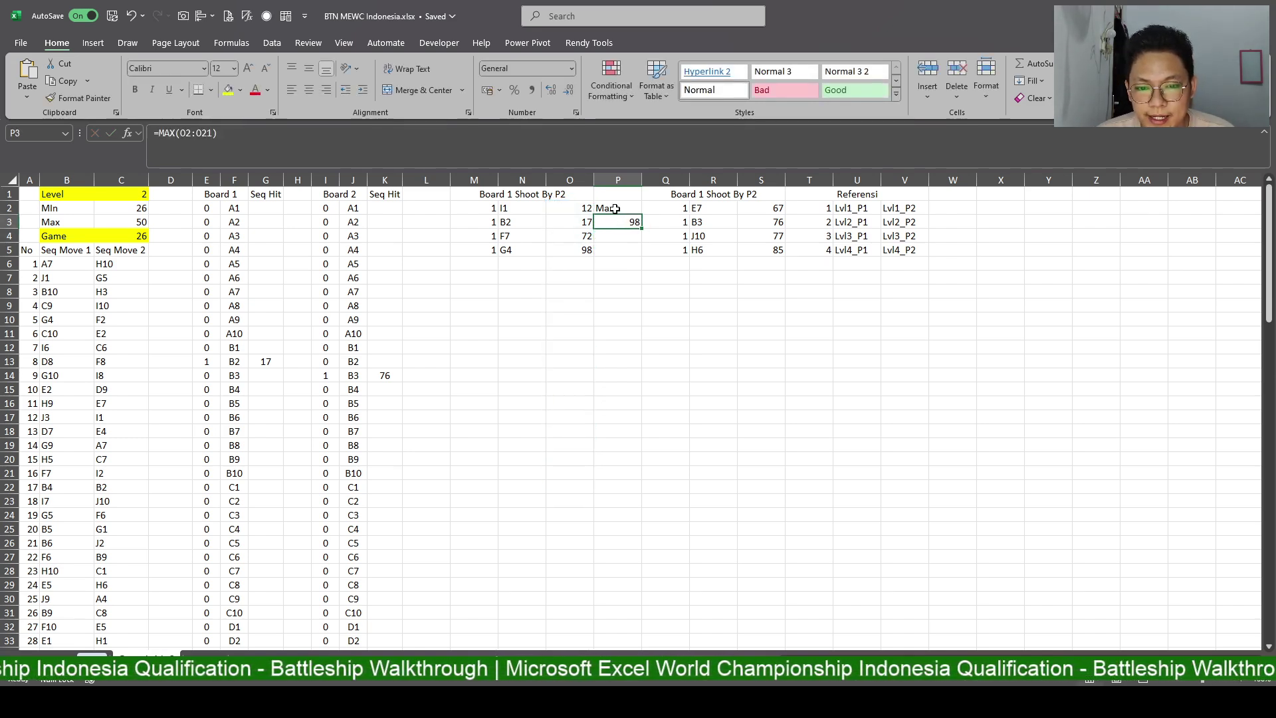
click(612, 207)
click(309, 90)
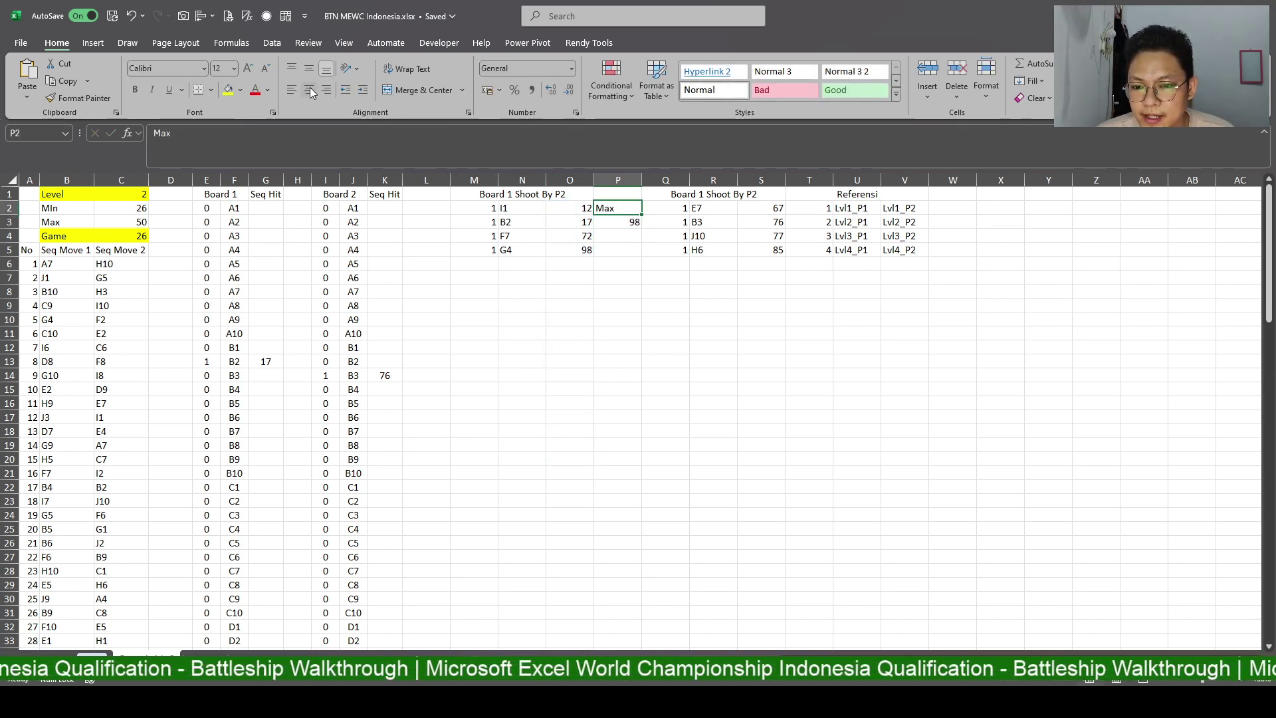
click(239, 95)
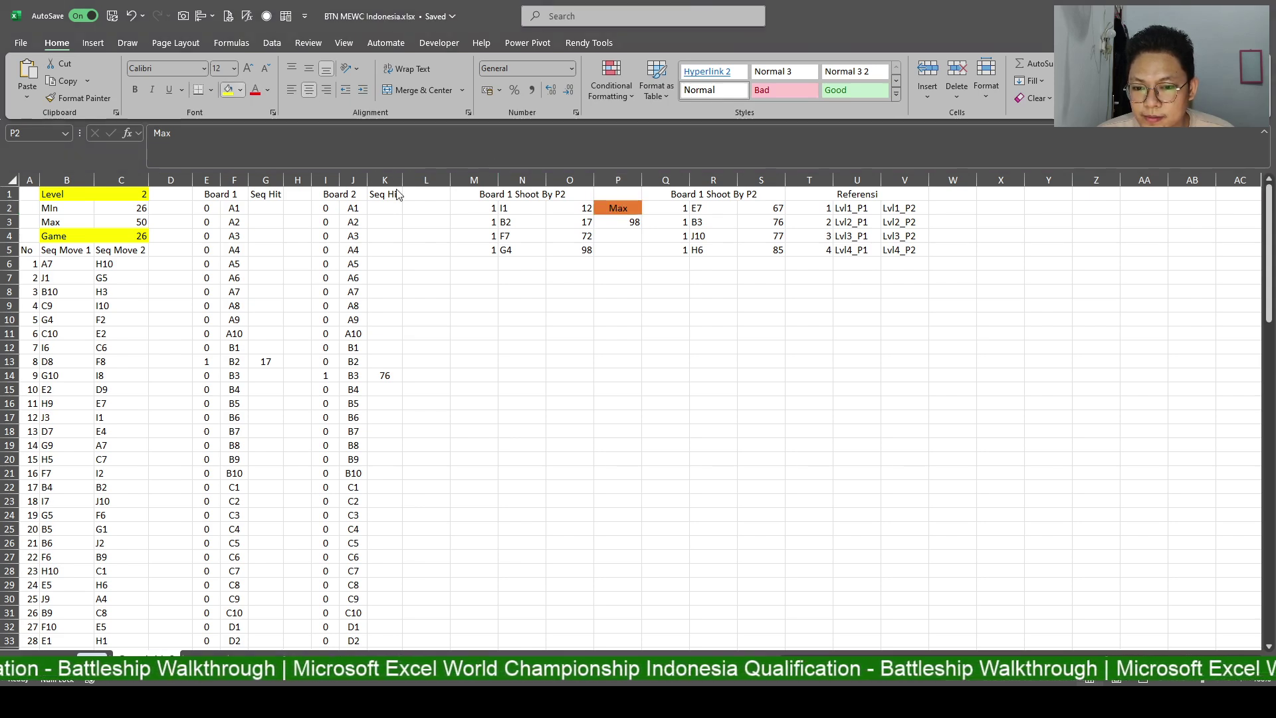
click(621, 222)
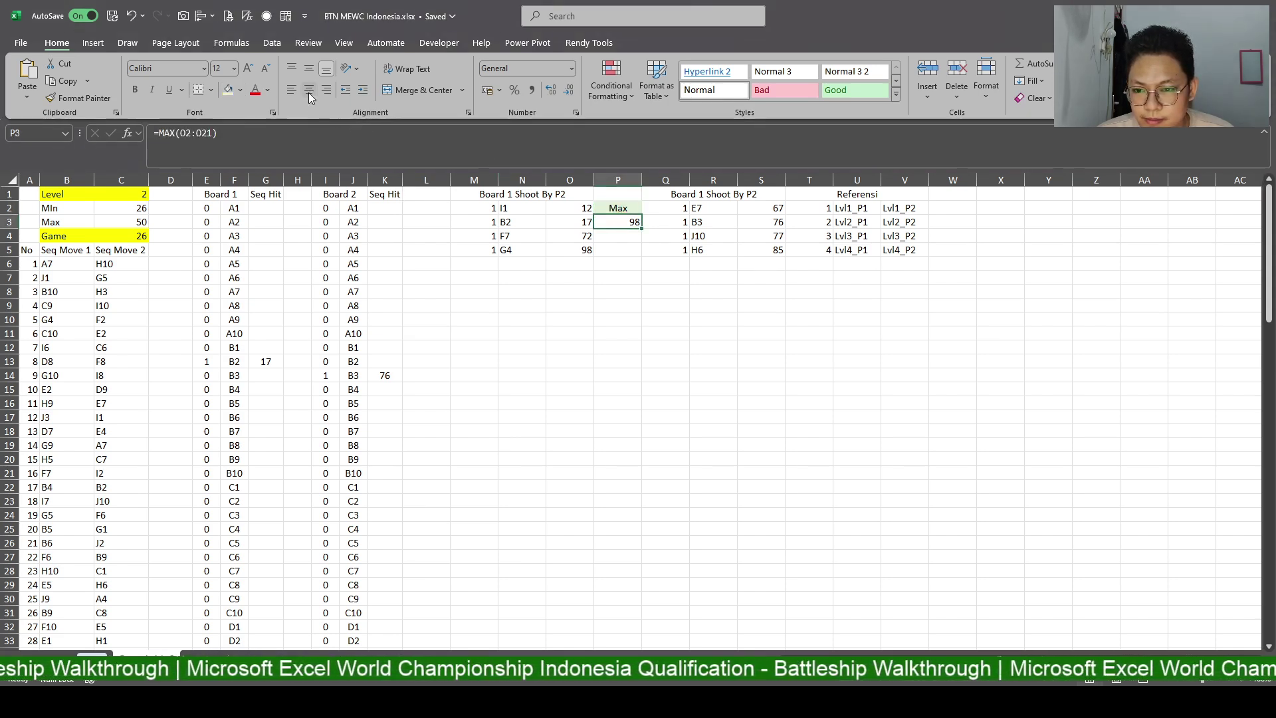
Copy P2:P3 and move the Referensi block from columns T:V to W:Y.
drag(618, 208, 618, 222)
key(ctrl+c)
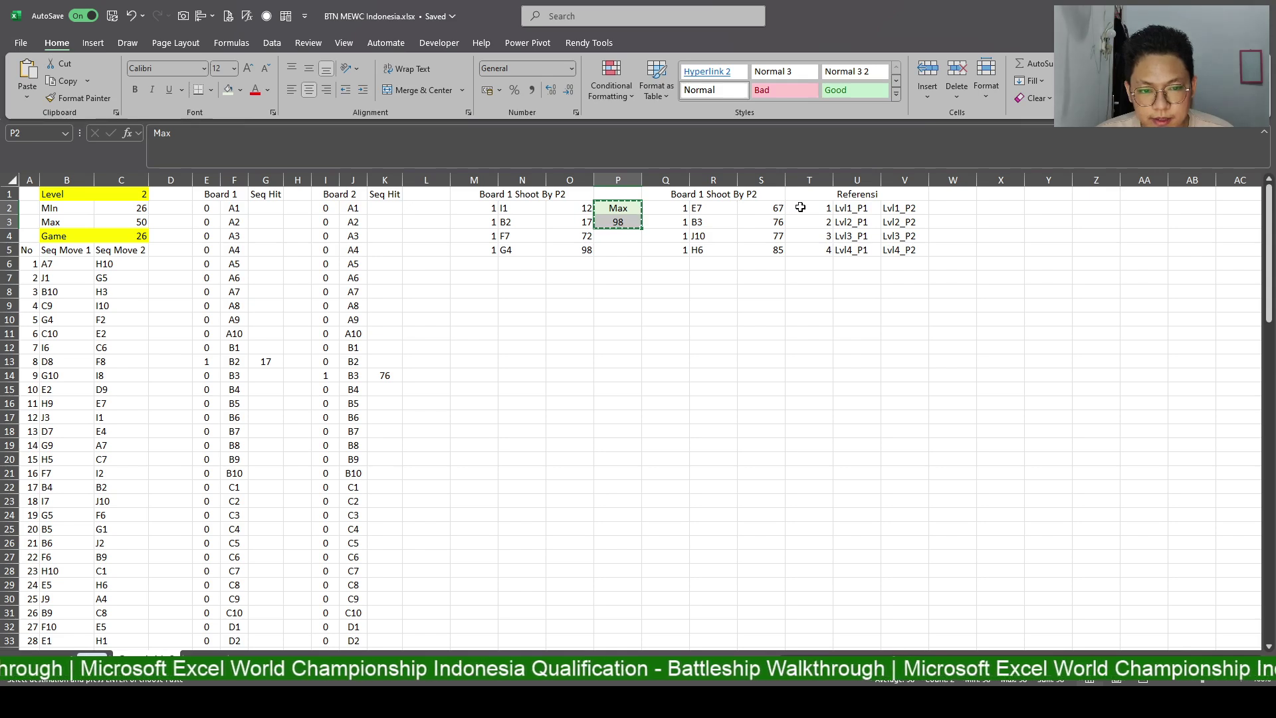
drag(808, 179, 1063, 203)
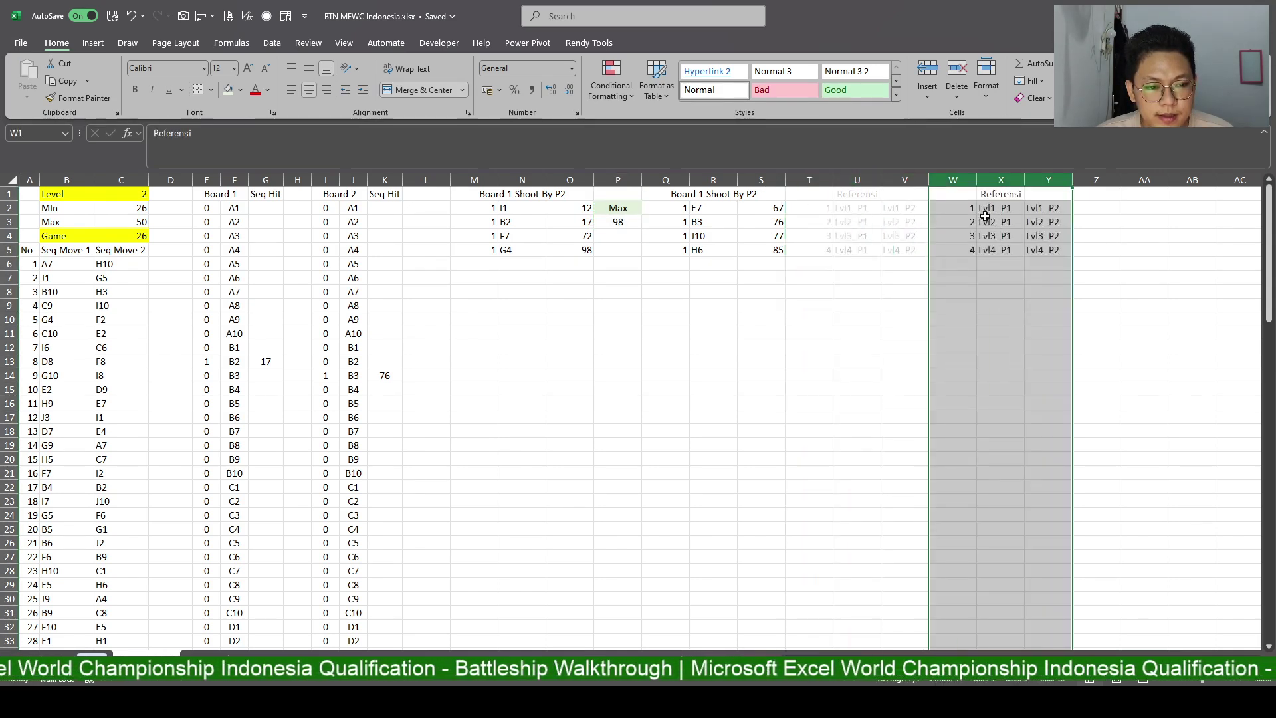
click(818, 199)
Paste the Max cells into T2:T3, giving 85 for Board 2.
drag(618, 208, 618, 222)
key(ctrl+c)
click(809, 208)
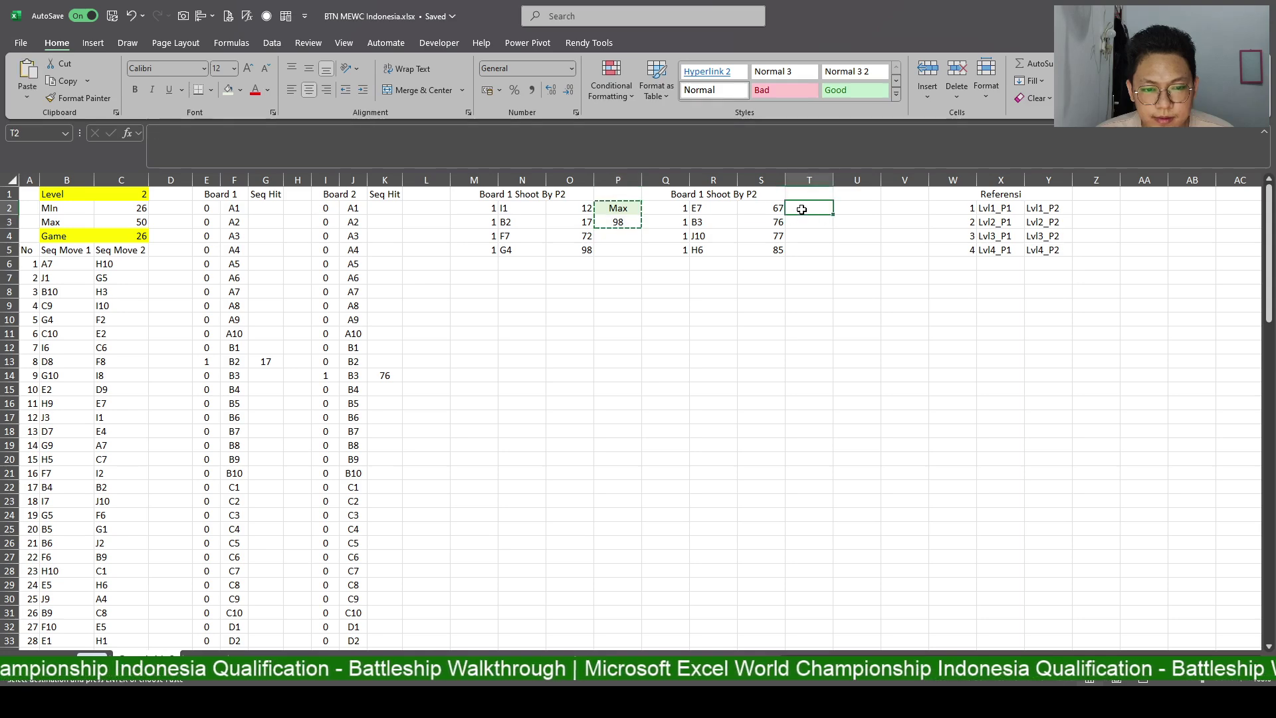
key(ctrl+v)
click(637, 252)
key(Escape)
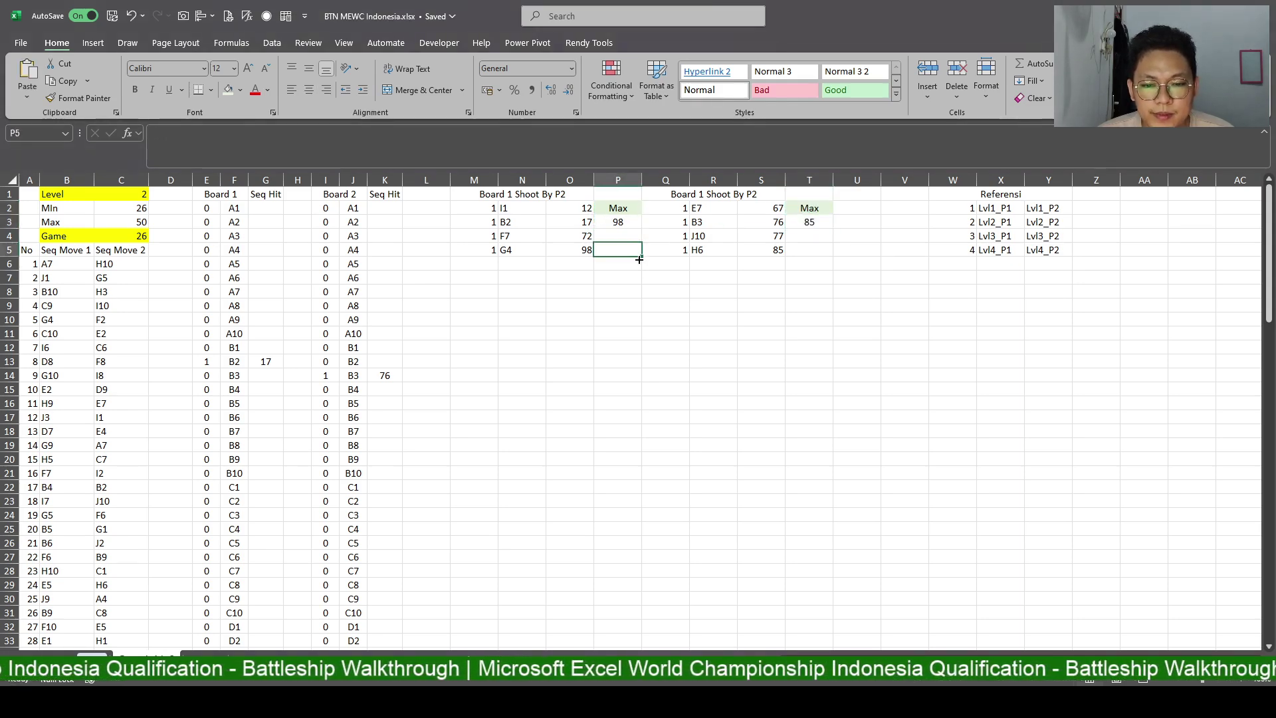
click(637, 292)
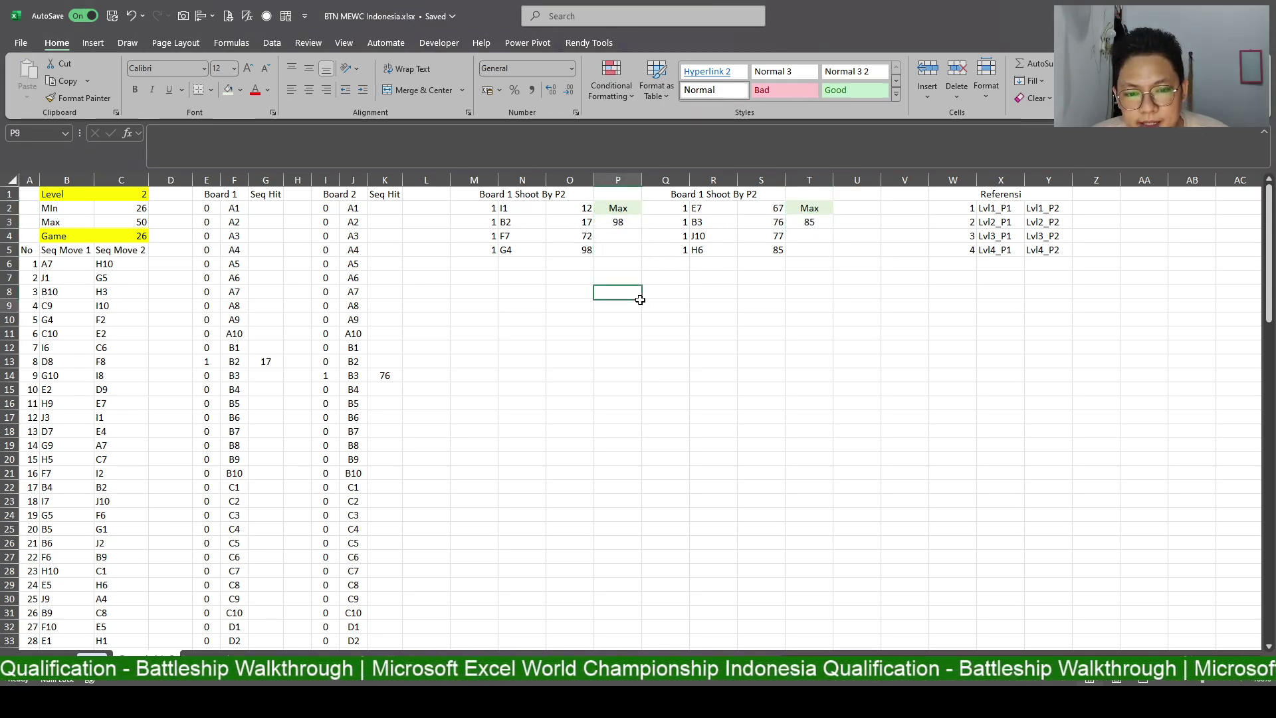
click(654, 235)
key(Left)
key(Left)
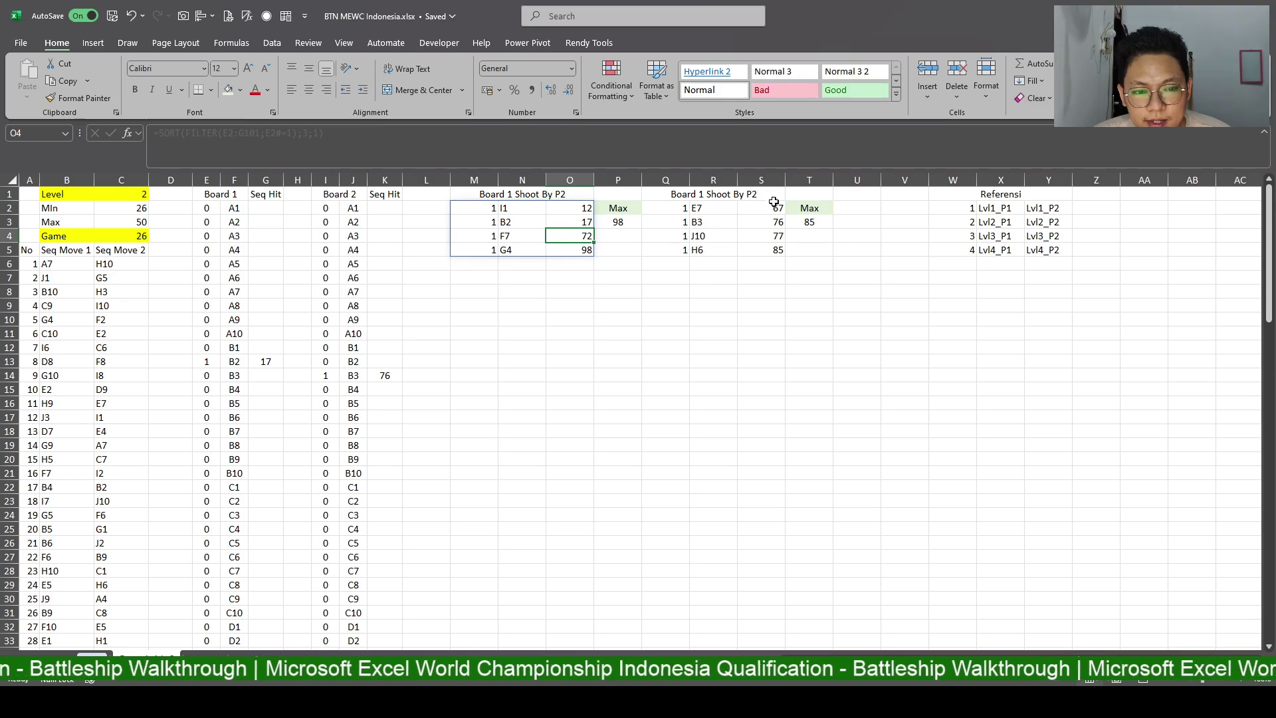
Label V1 'Last Move' and shift the Referensi block to columns AA:AC.
click(904, 224)
key(shift+Down)
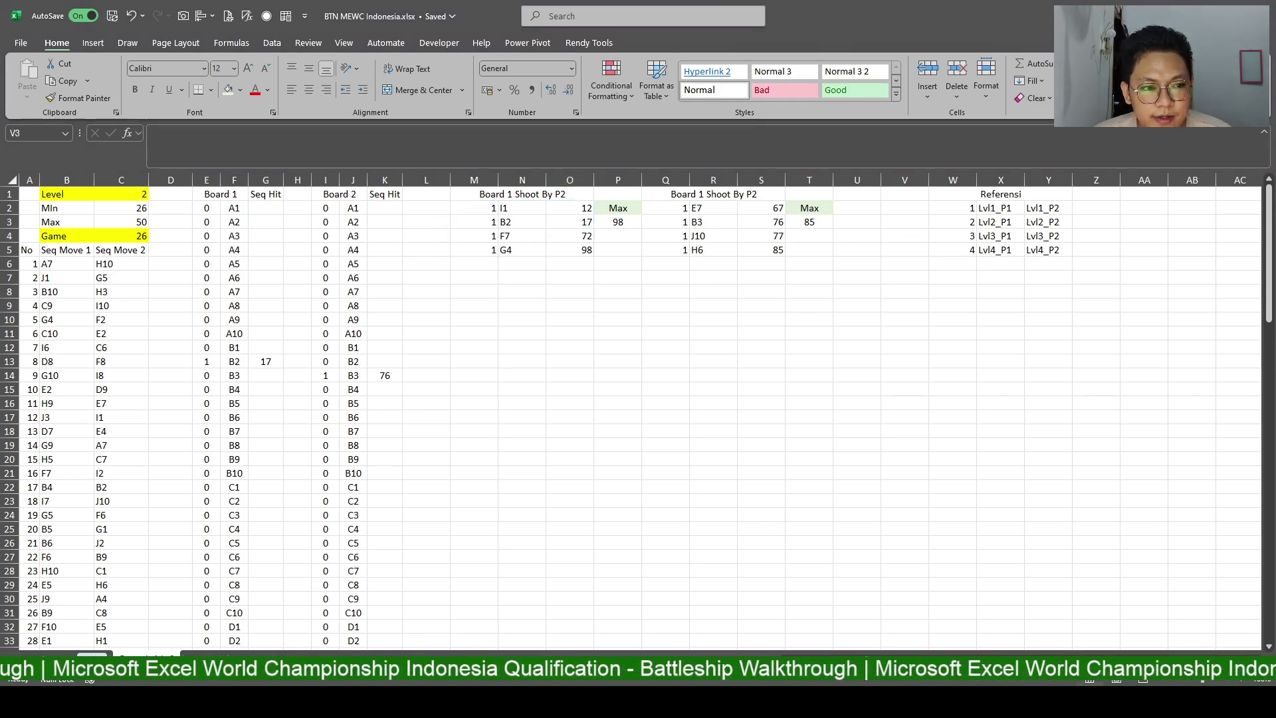
click(906, 196)
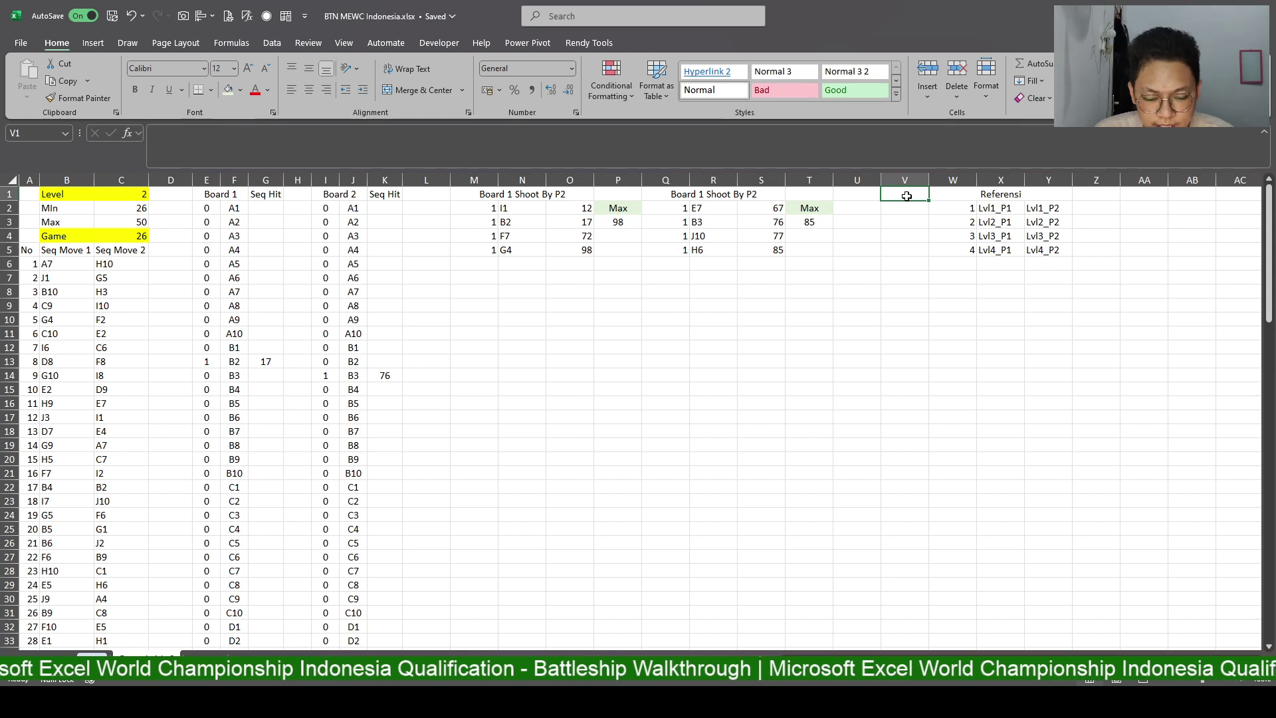
text(Last Move)
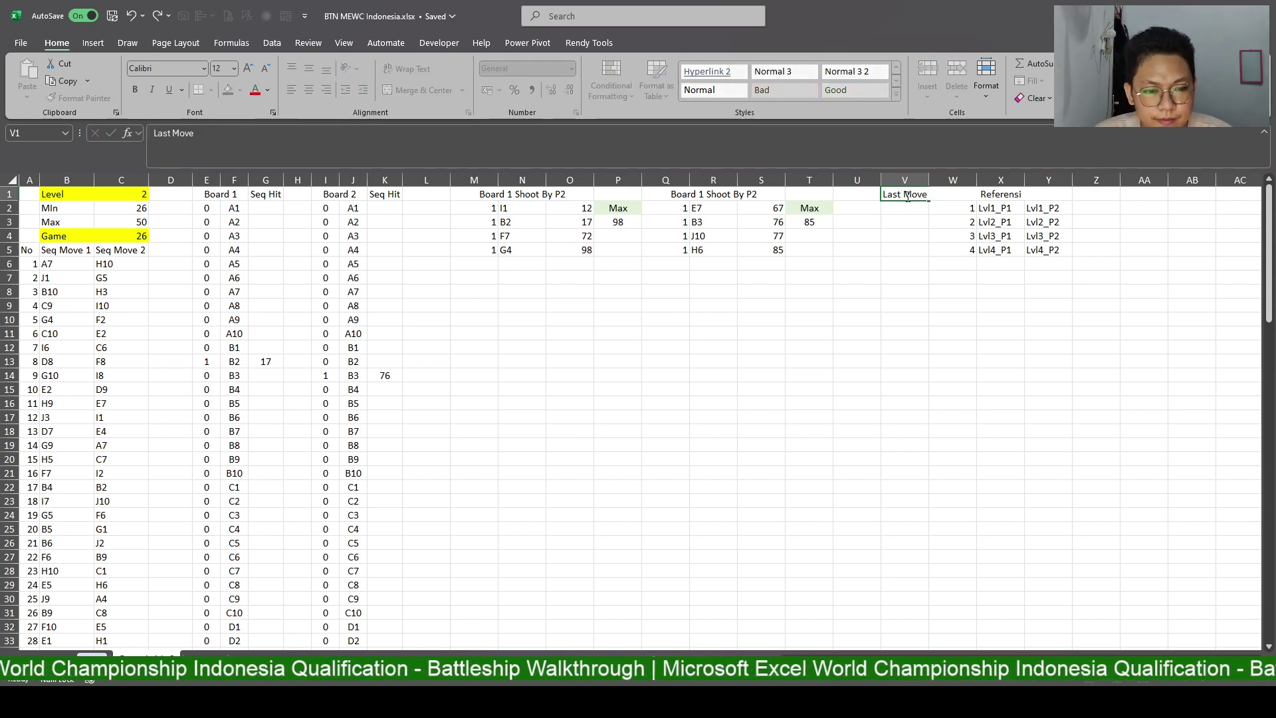
key(Return)
drag(953, 180, 1048, 180)
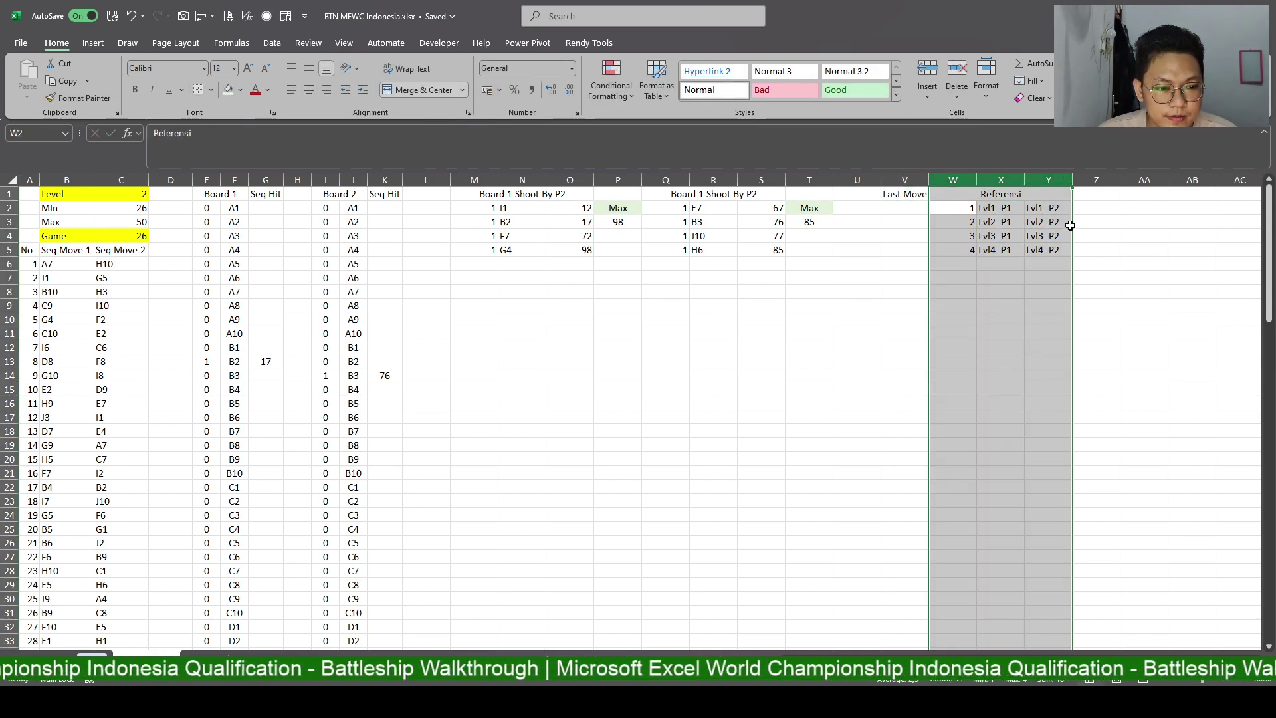
drag(1069, 226, 1256, 226)
Enter =MIN(P3,T3) in V2, returning 85.
click(905, 206)
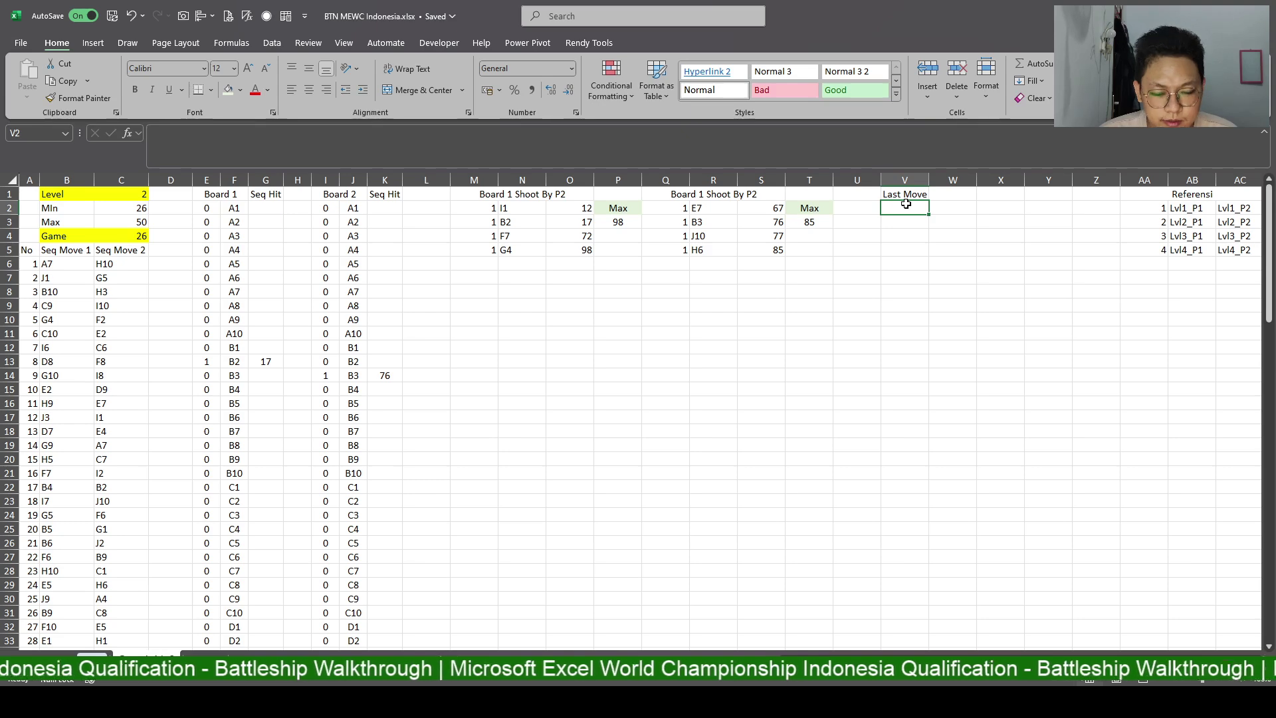
text(=MIN()
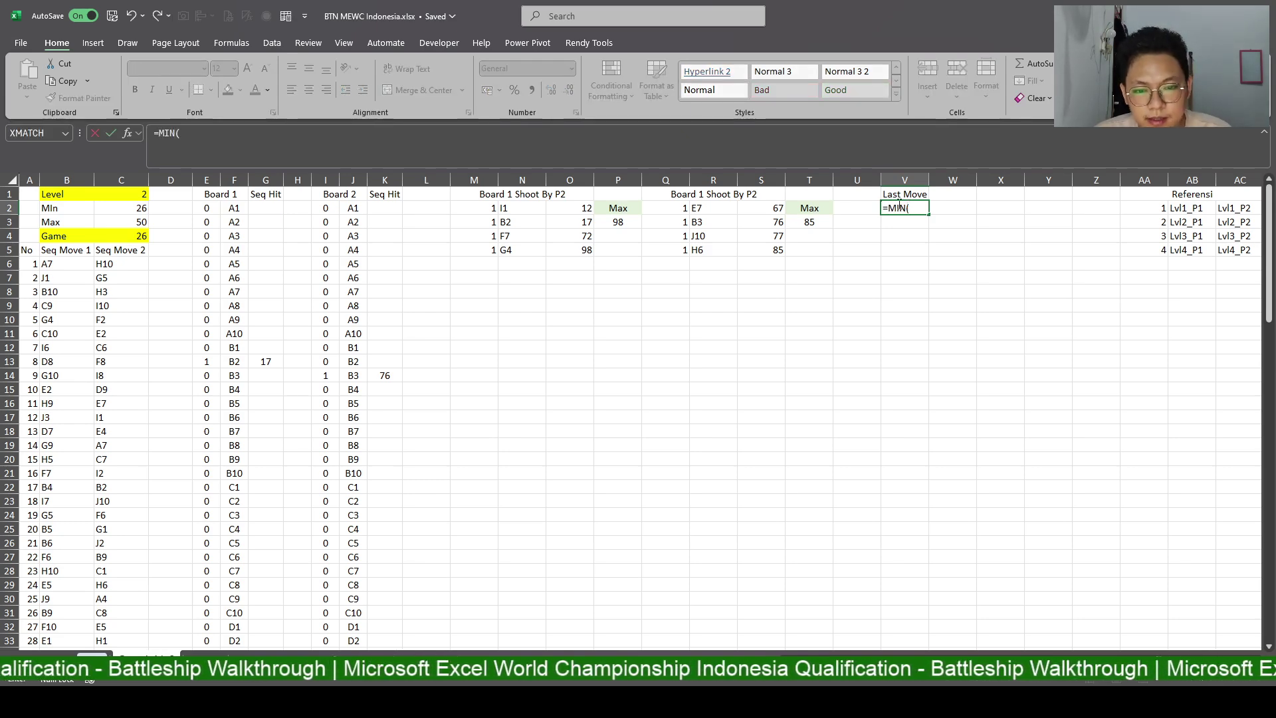
click(625, 219)
text(,)
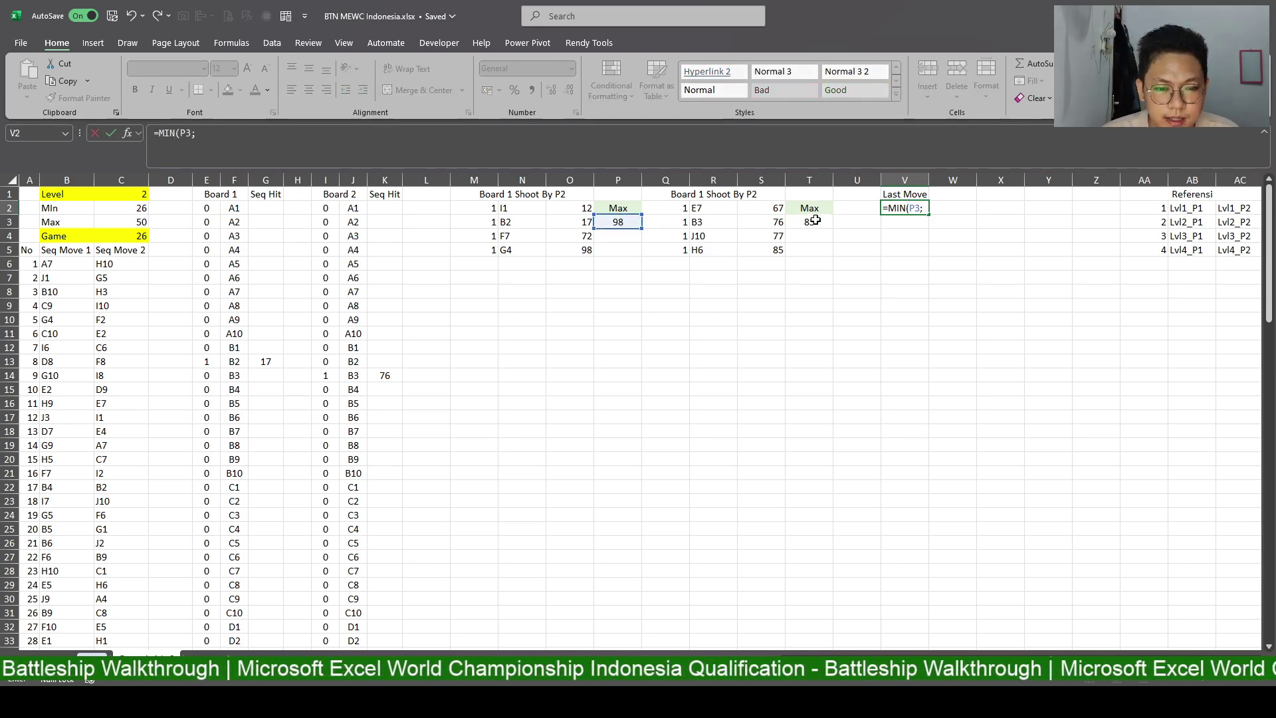
click(809, 222)
key(Return)
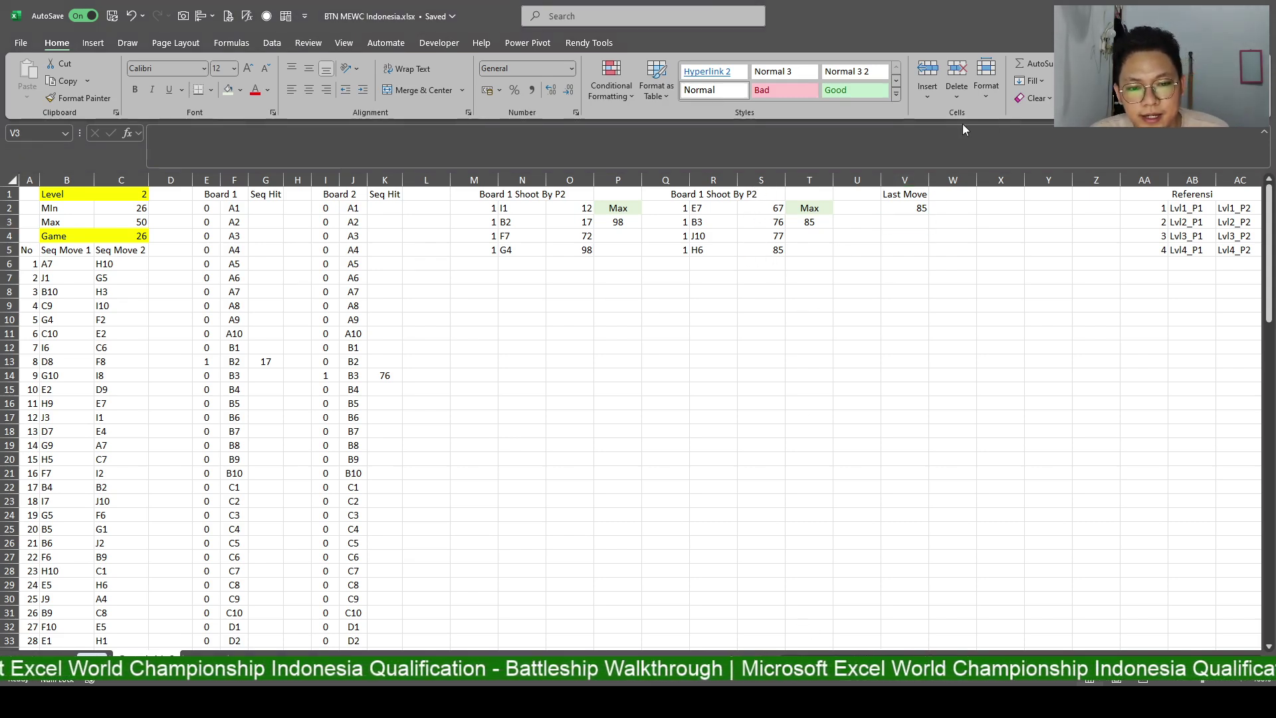
Move the MIN result to W1, centre it and give it a green fill.
click(926, 208)
drag(954, 193, 951, 196)
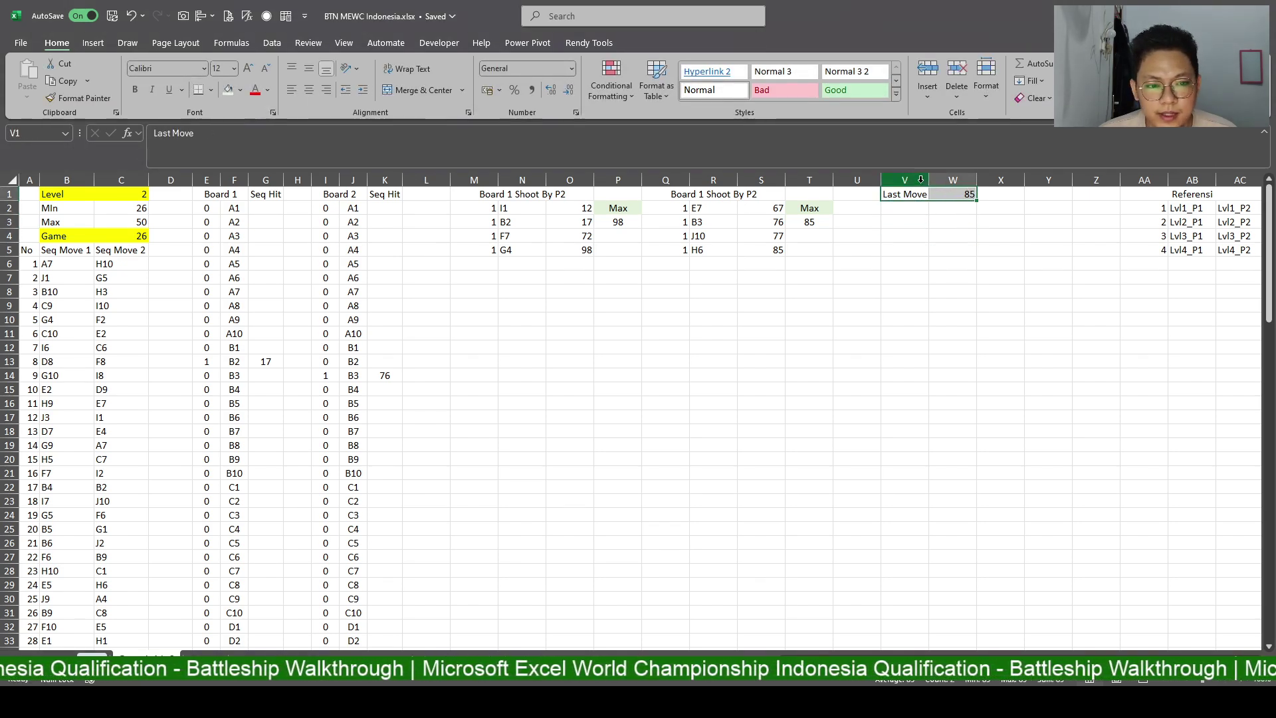
click(948, 190)
click(309, 90)
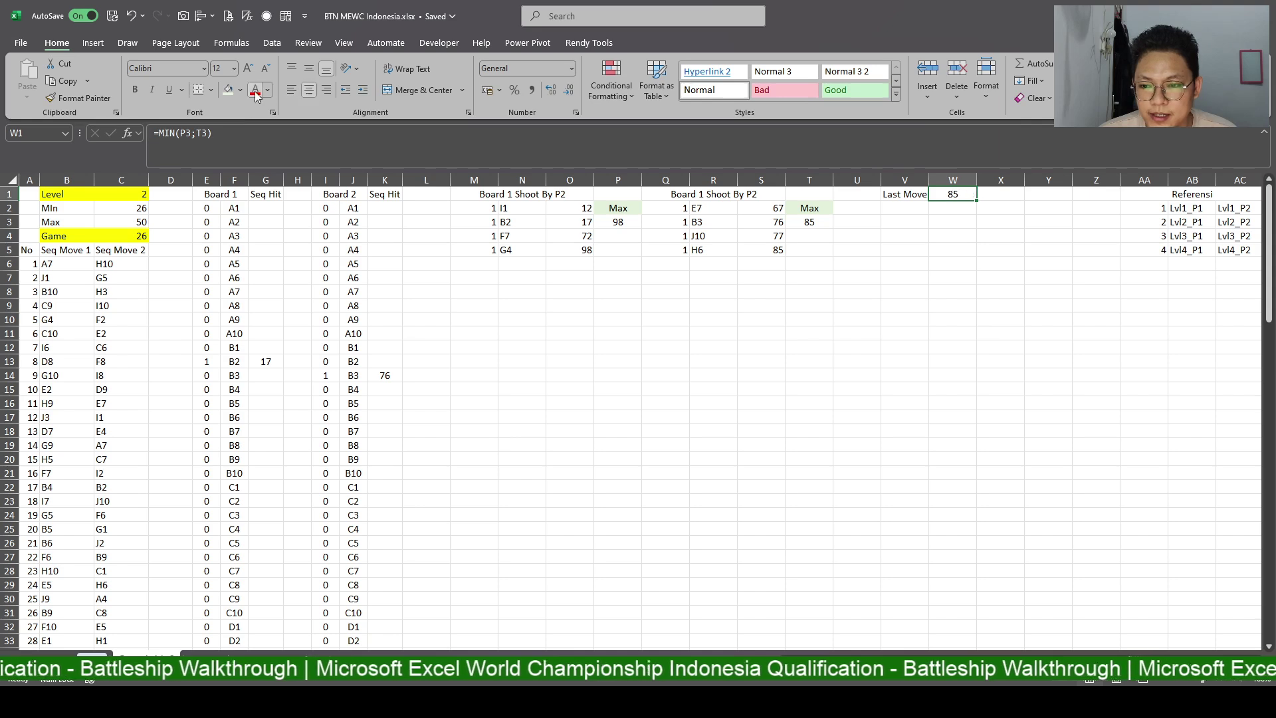
click(228, 90)
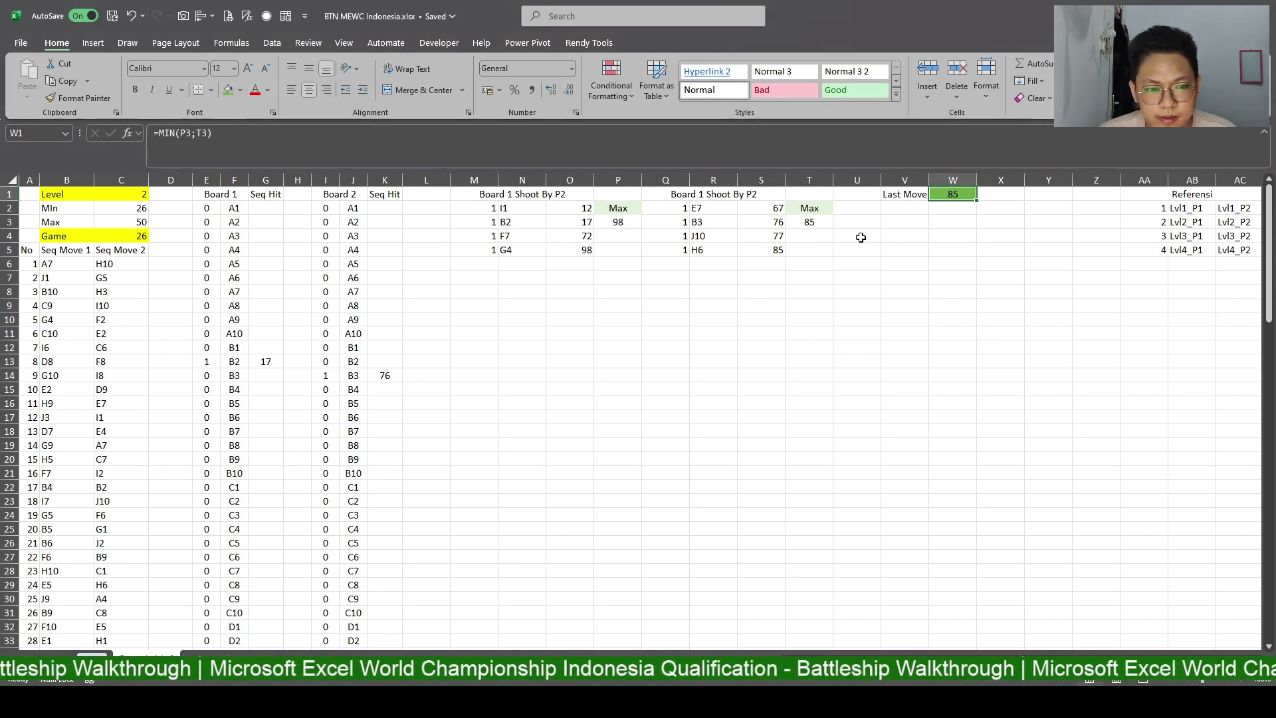
Make the Last Move label in V1 bold and widen column V to fit it.
click(900, 195)
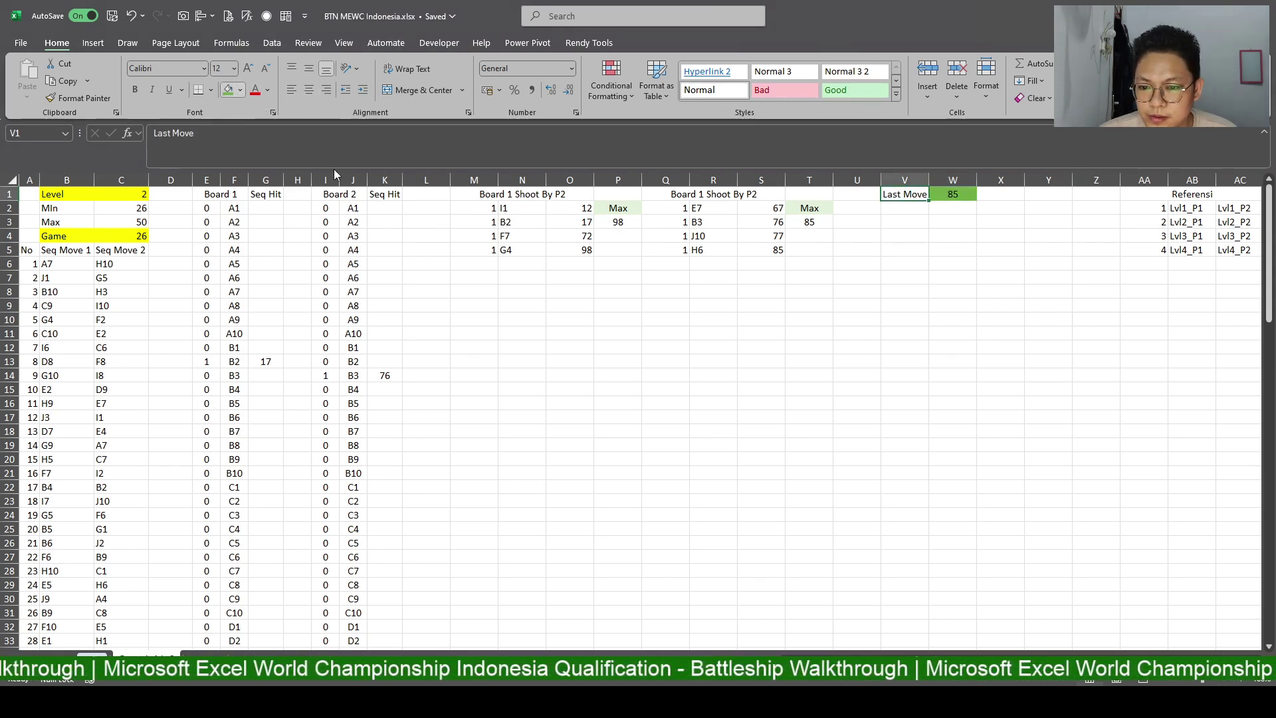
key(F4)
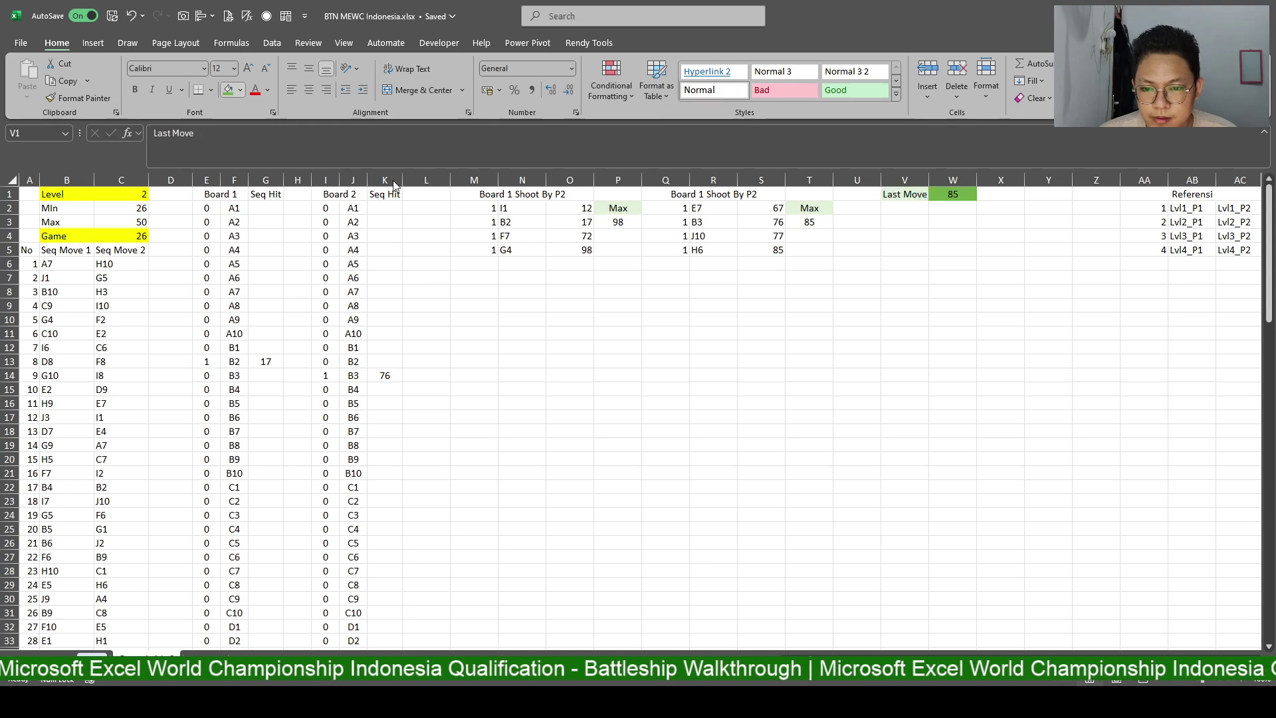
click(931, 219)
click(905, 193)
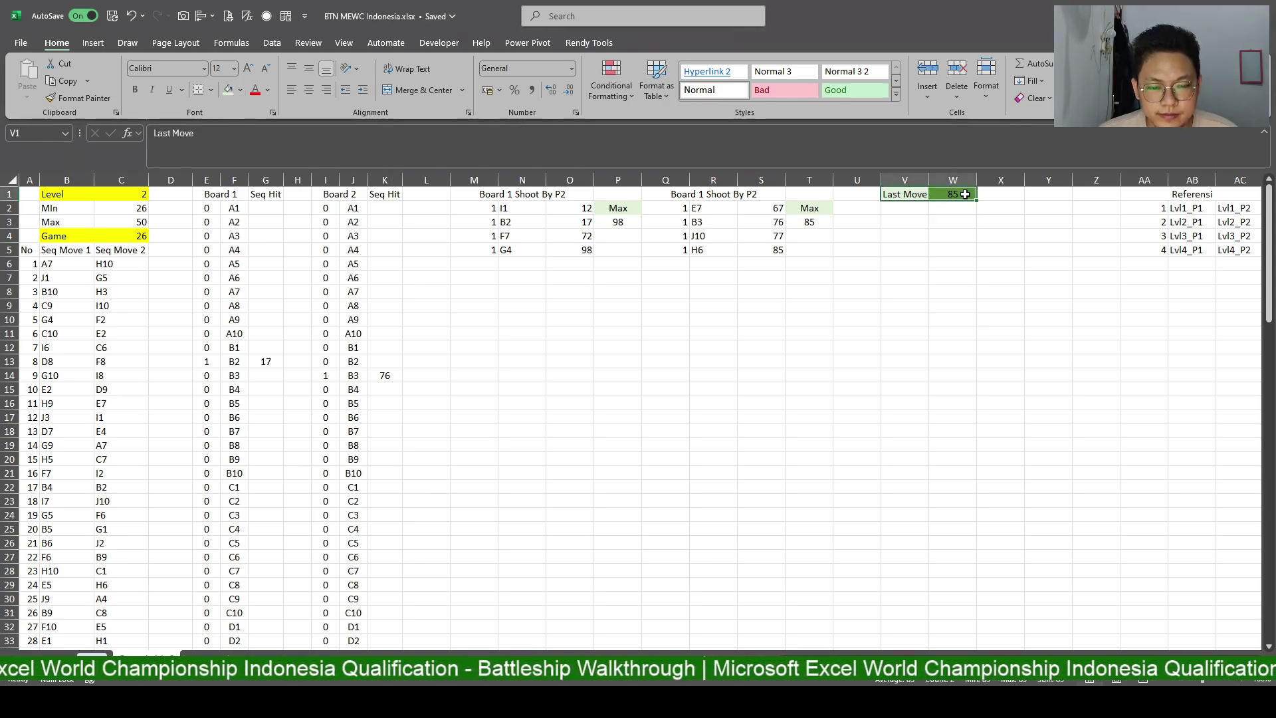
key(ctrl+b)
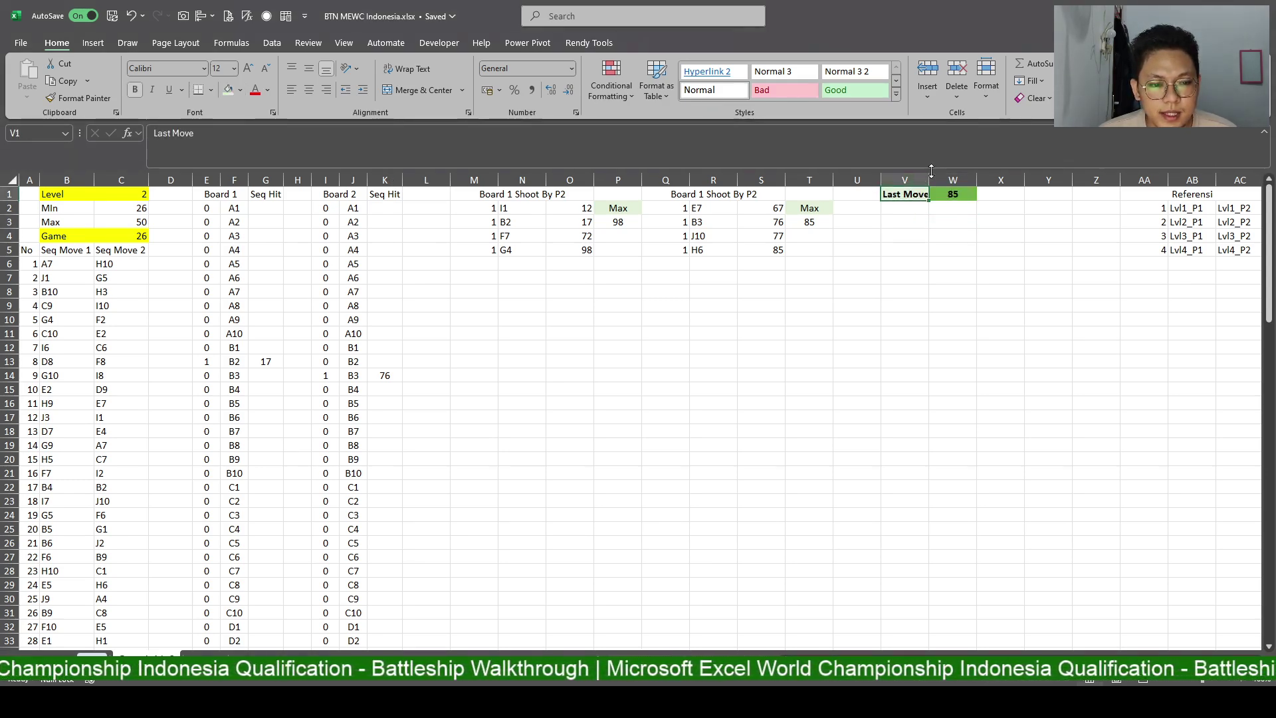
drag(925, 180, 930, 180)
click(954, 222)
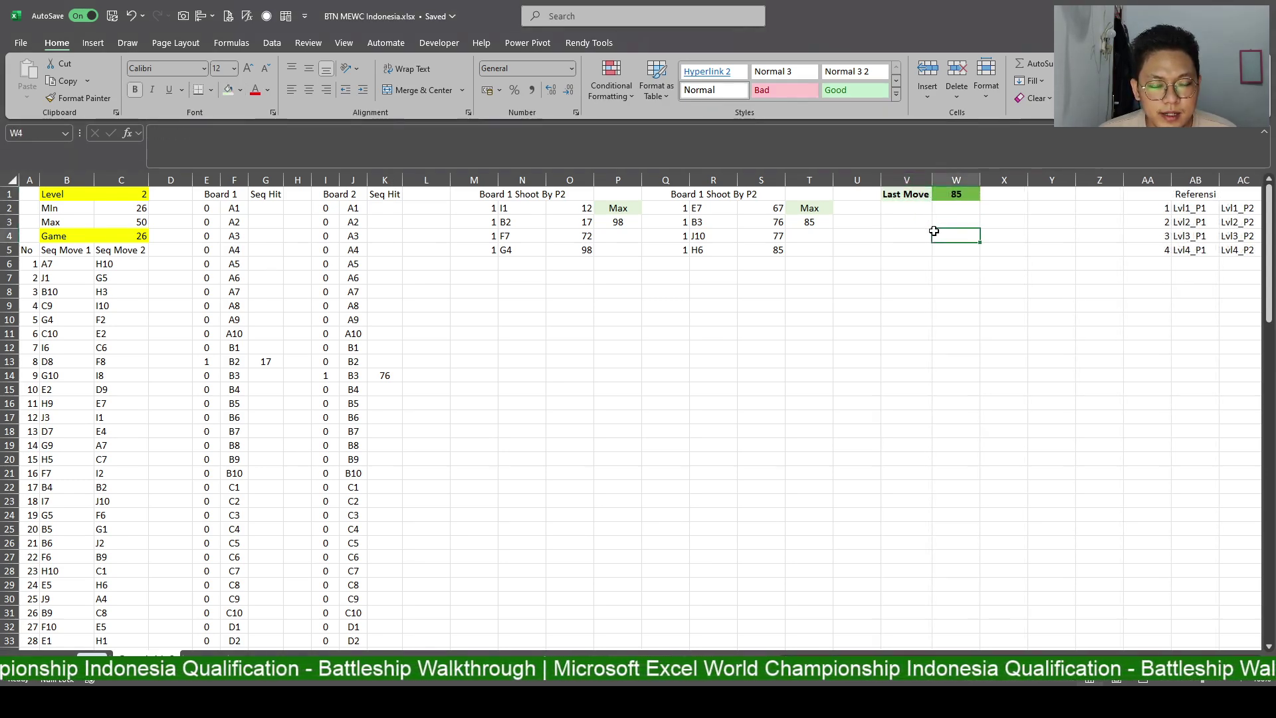
Set the Level in C1 to 1.
click(123, 194)
text(1)
key(Return)
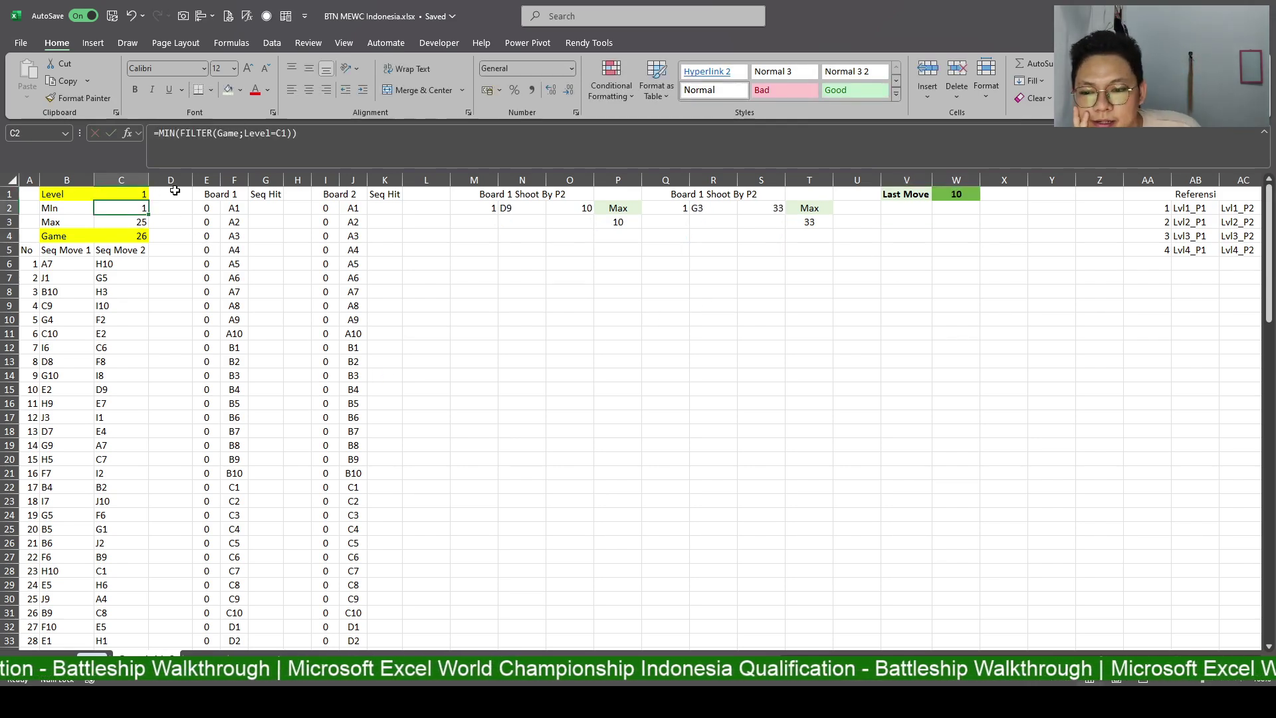
Step the Game value in C4 through 1, 2, 3, 4 and 5, watching Last Move recalculate.
click(129, 237)
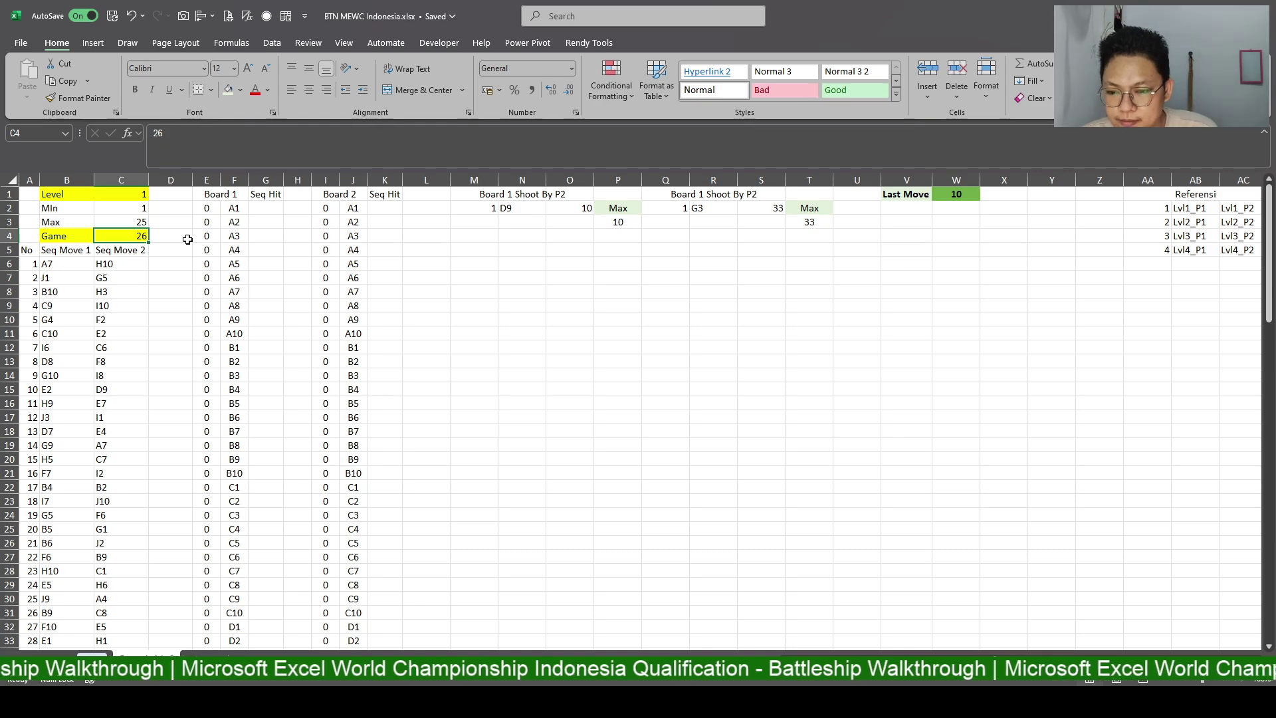
text(1)
key(Return)
key(Up)
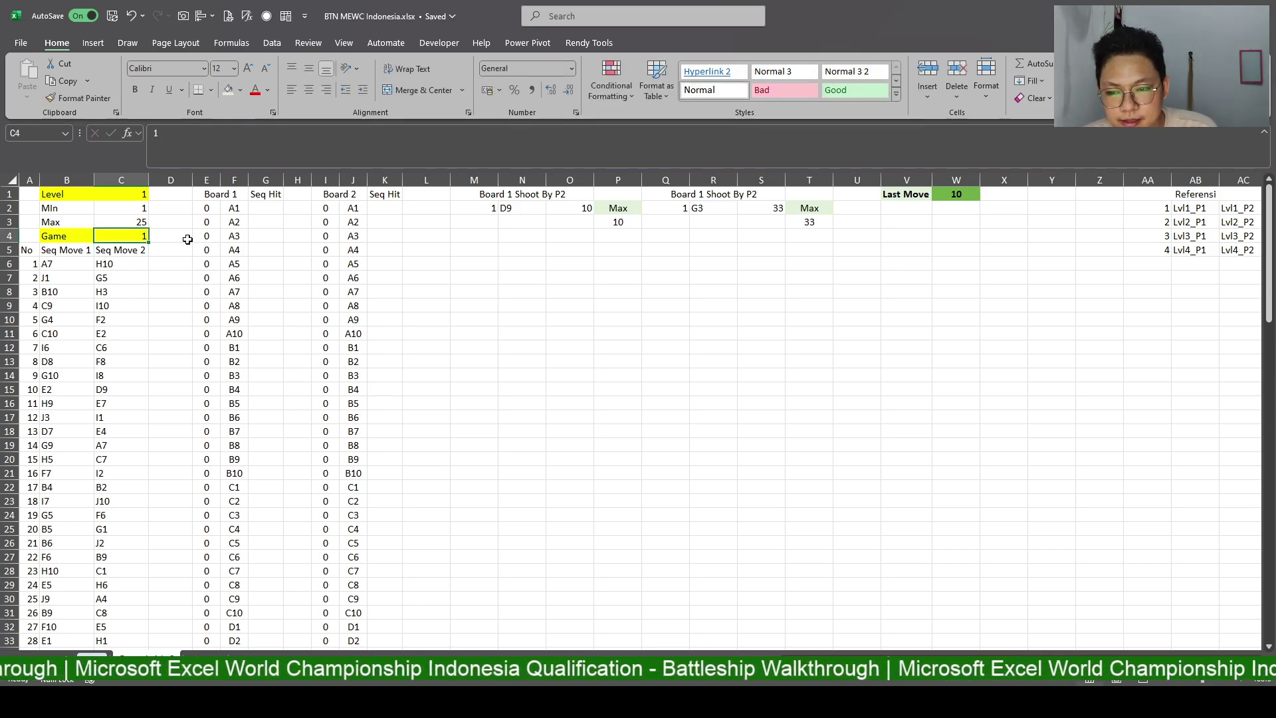
text(2)
key(Return)
key(Up)
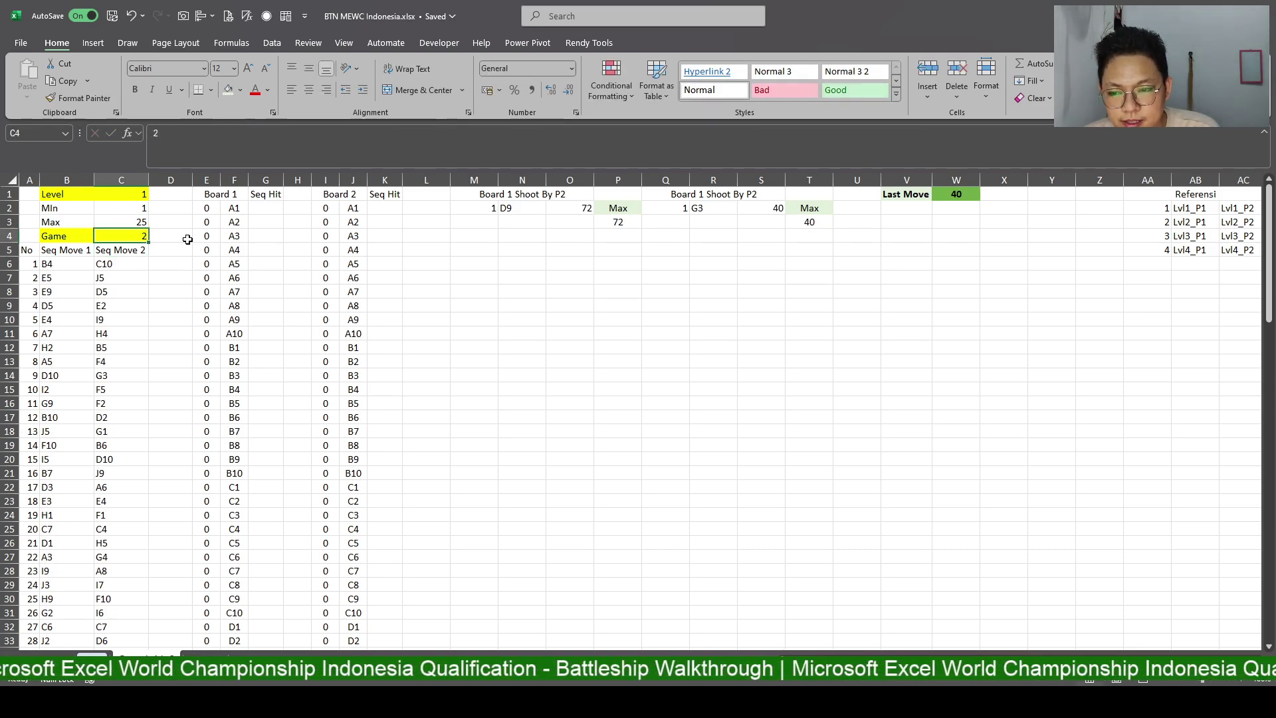
text(3)
key(Return)
key(Up)
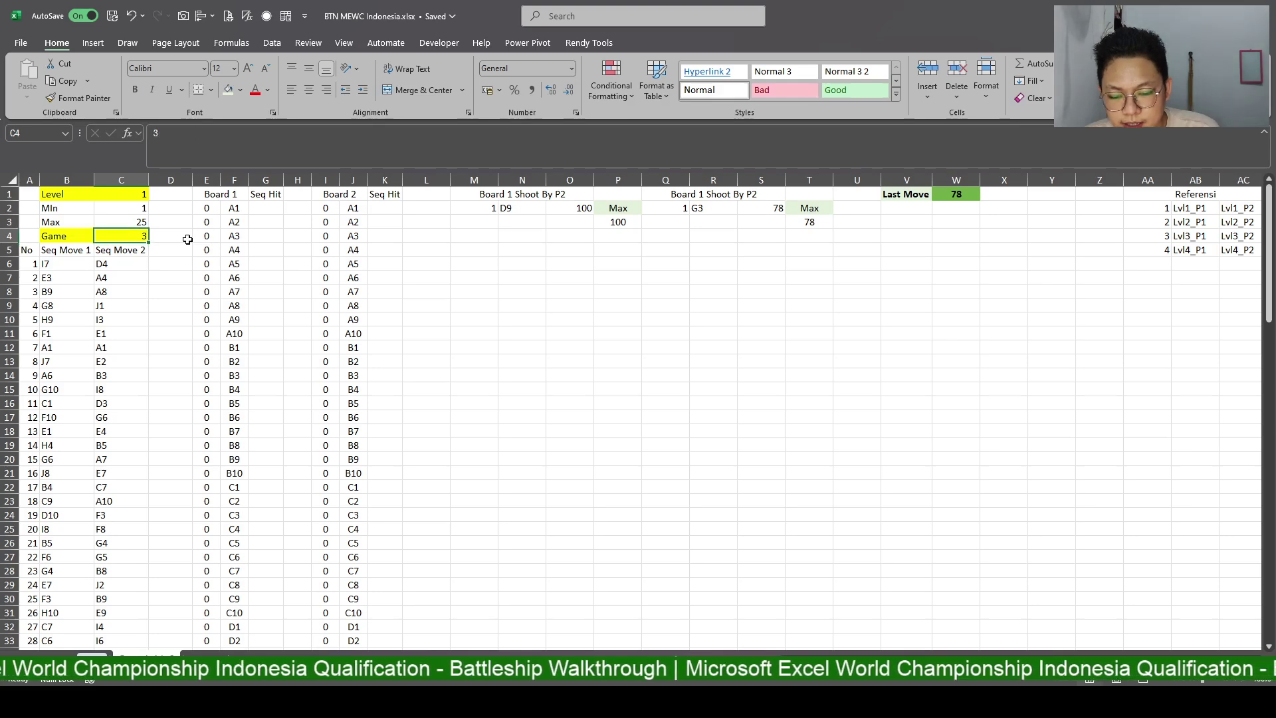
text(4)
key(Return)
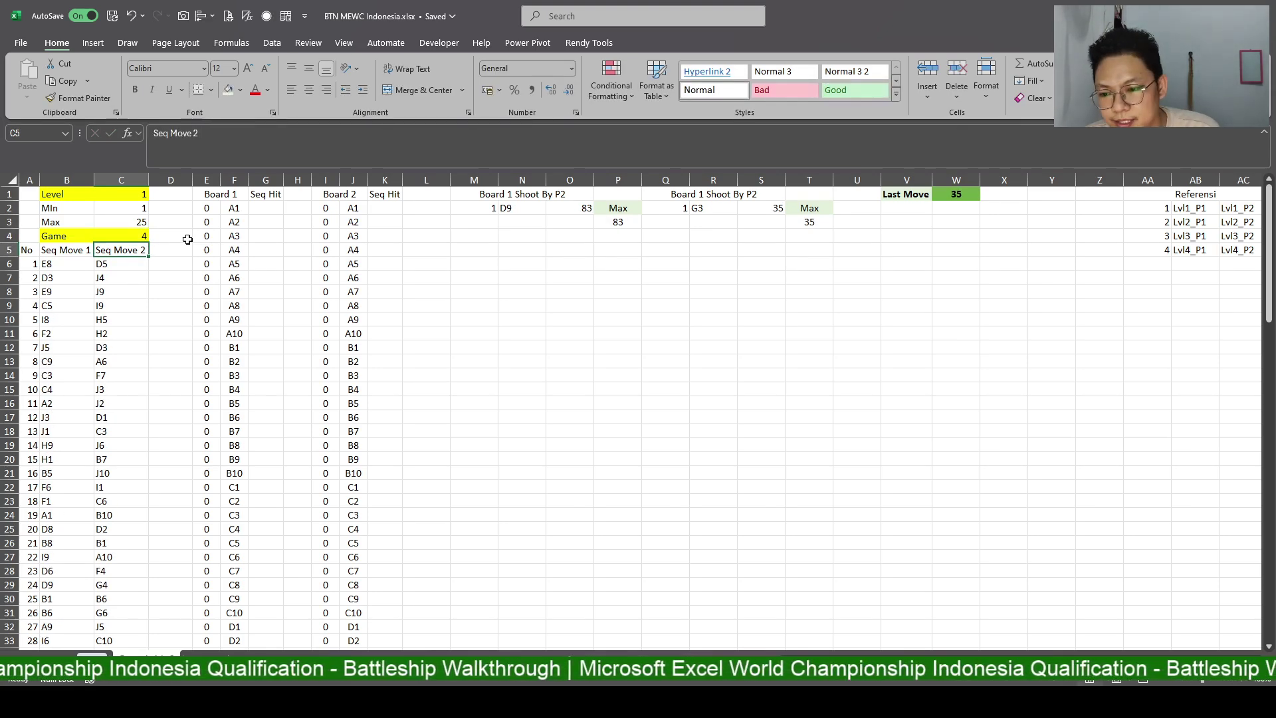
key(Up)
text(5)
key(Return)
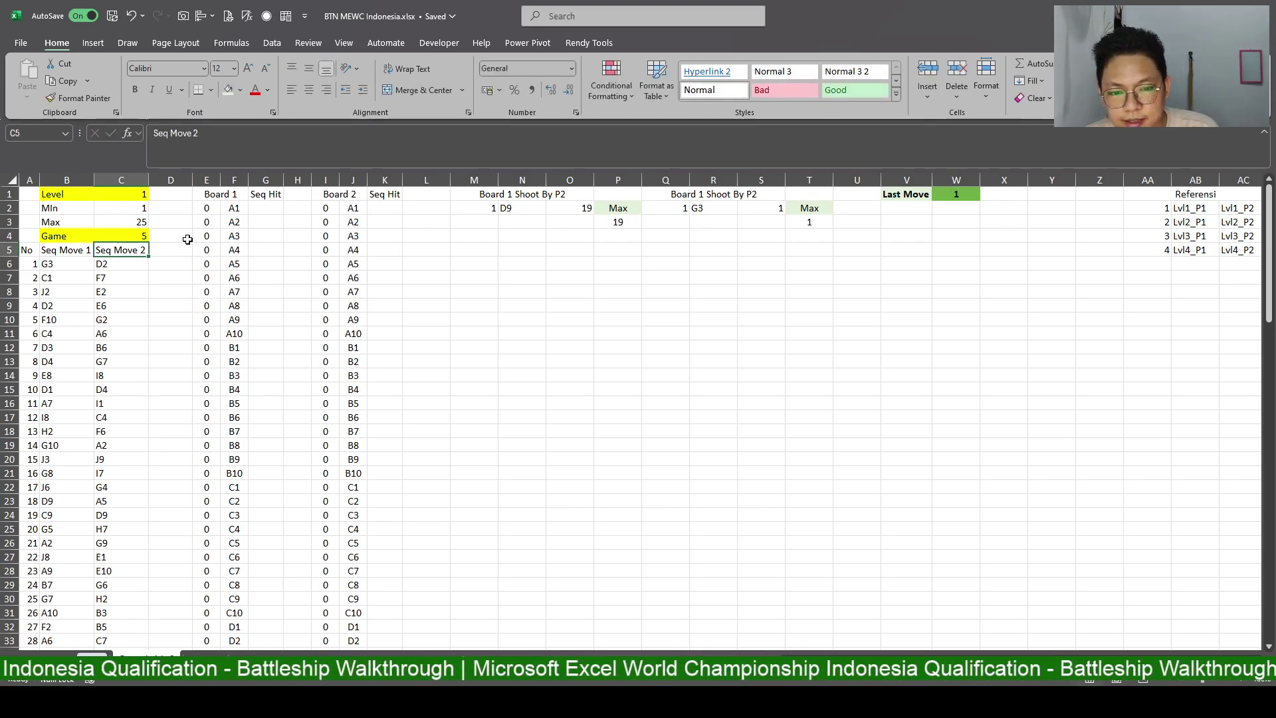
key(Up)
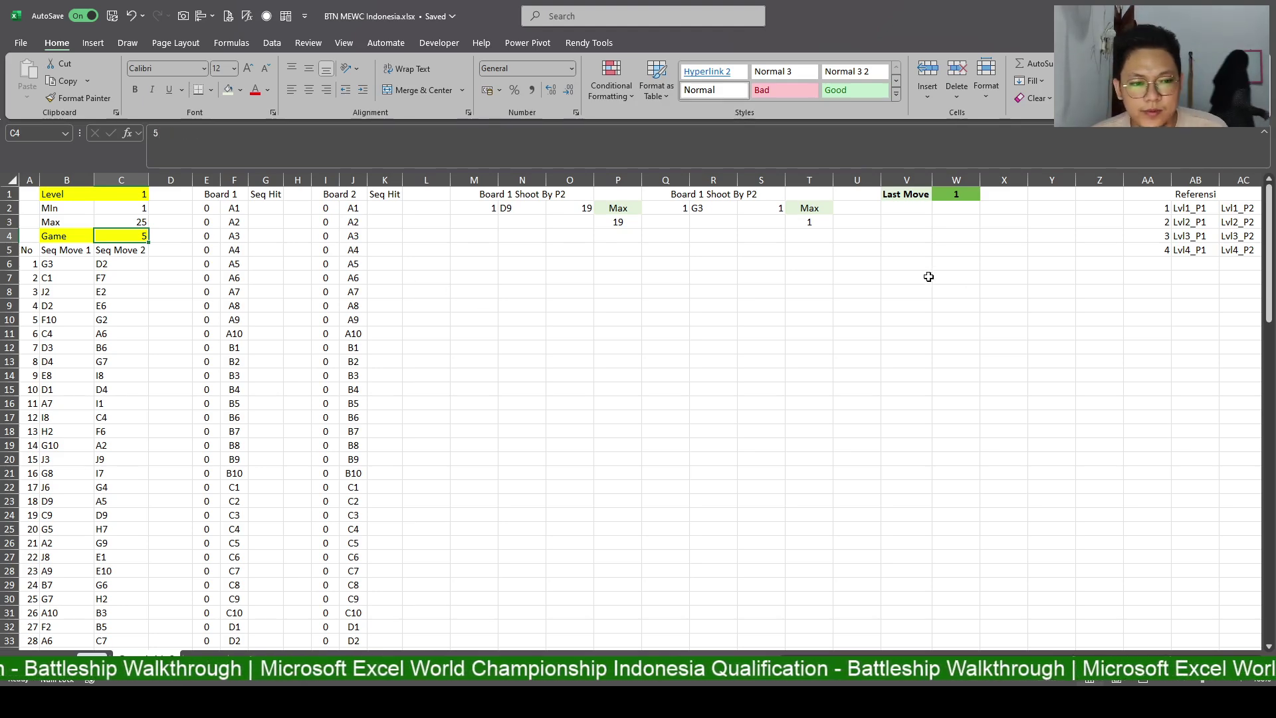
Merge and centre V2:W2 and label it 'DATA TABEL'.
scroll(991, 527, right, 1)
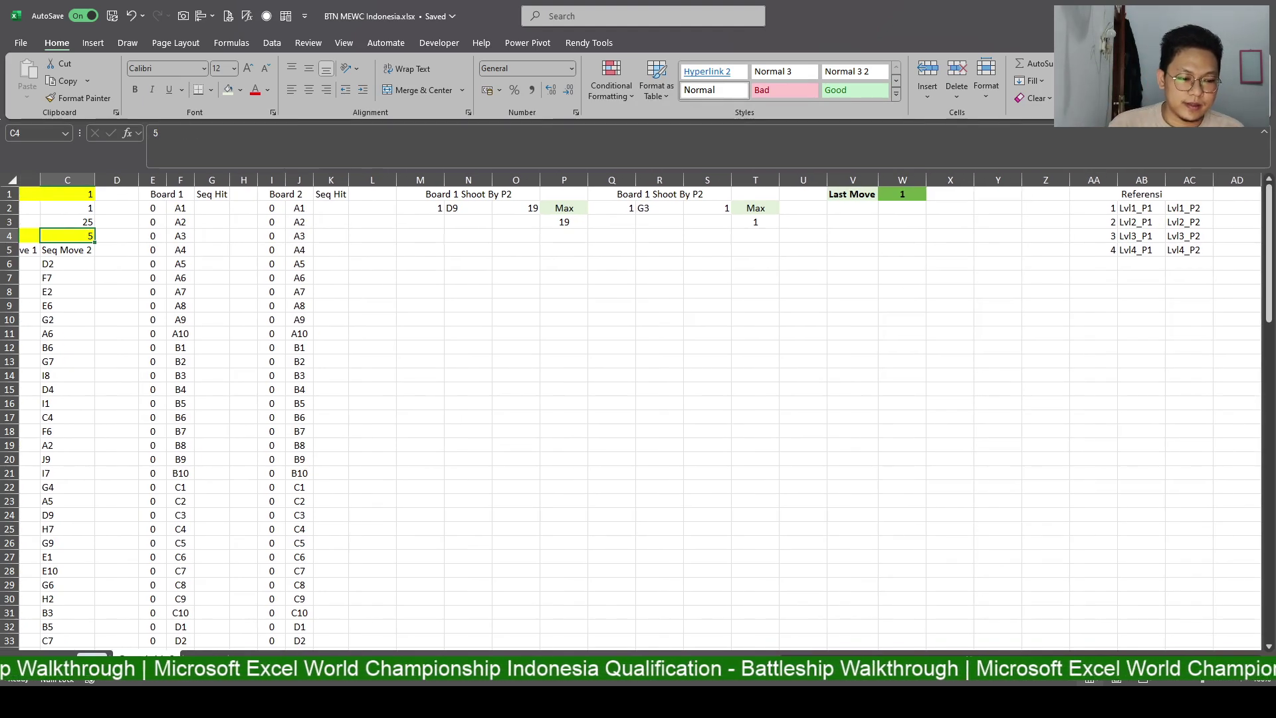
scroll(824, 306, right, 10)
scroll(697, 222, left, 8)
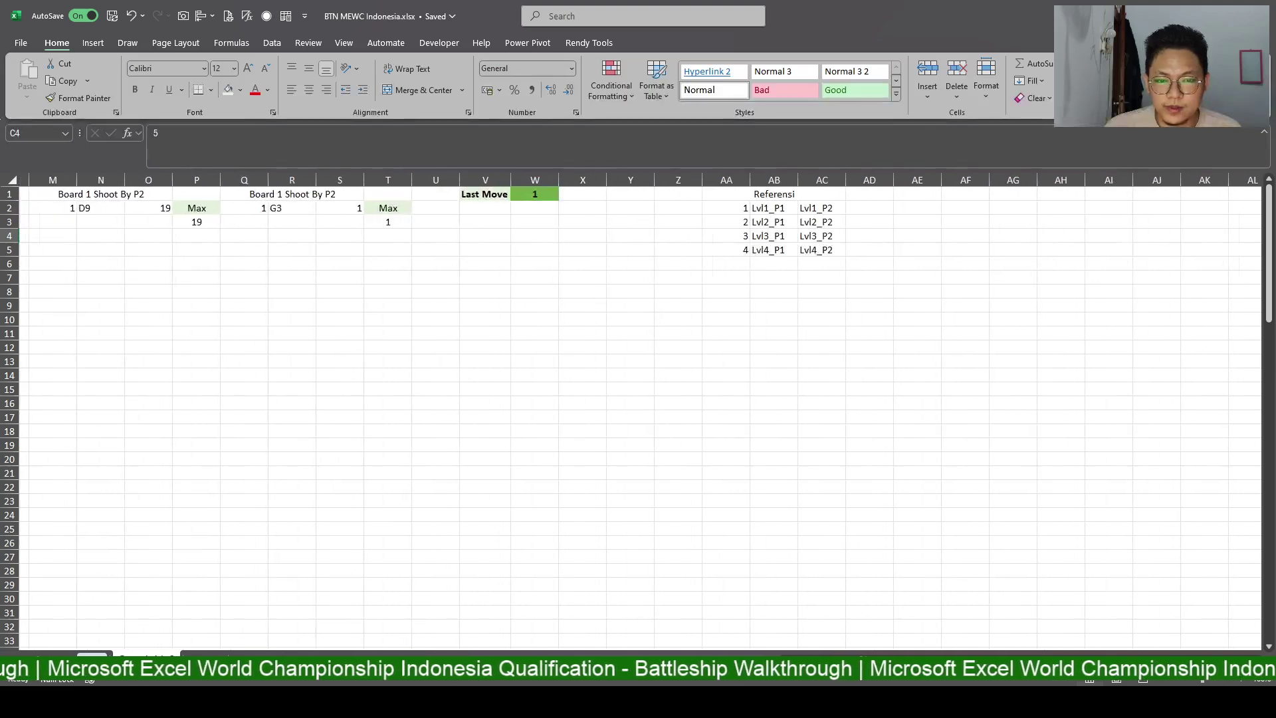
drag(664, 208, 701, 214)
click(433, 87)
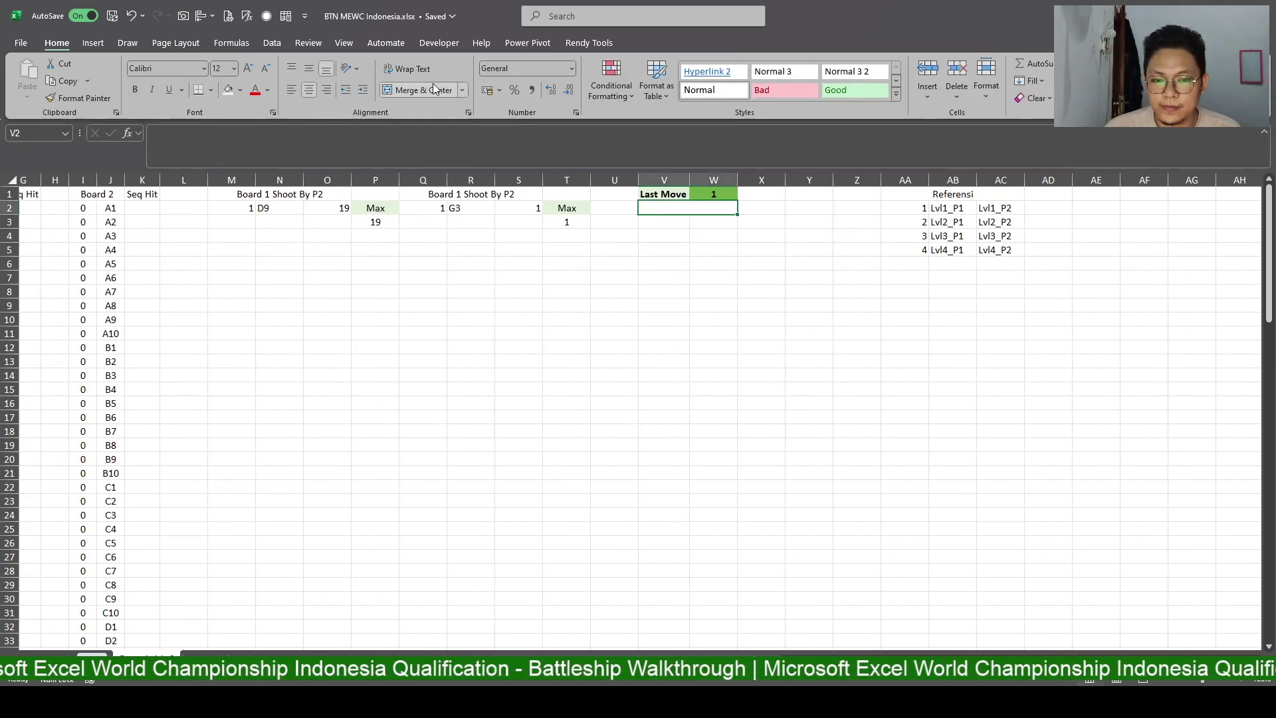
text(Da)
text(TA)
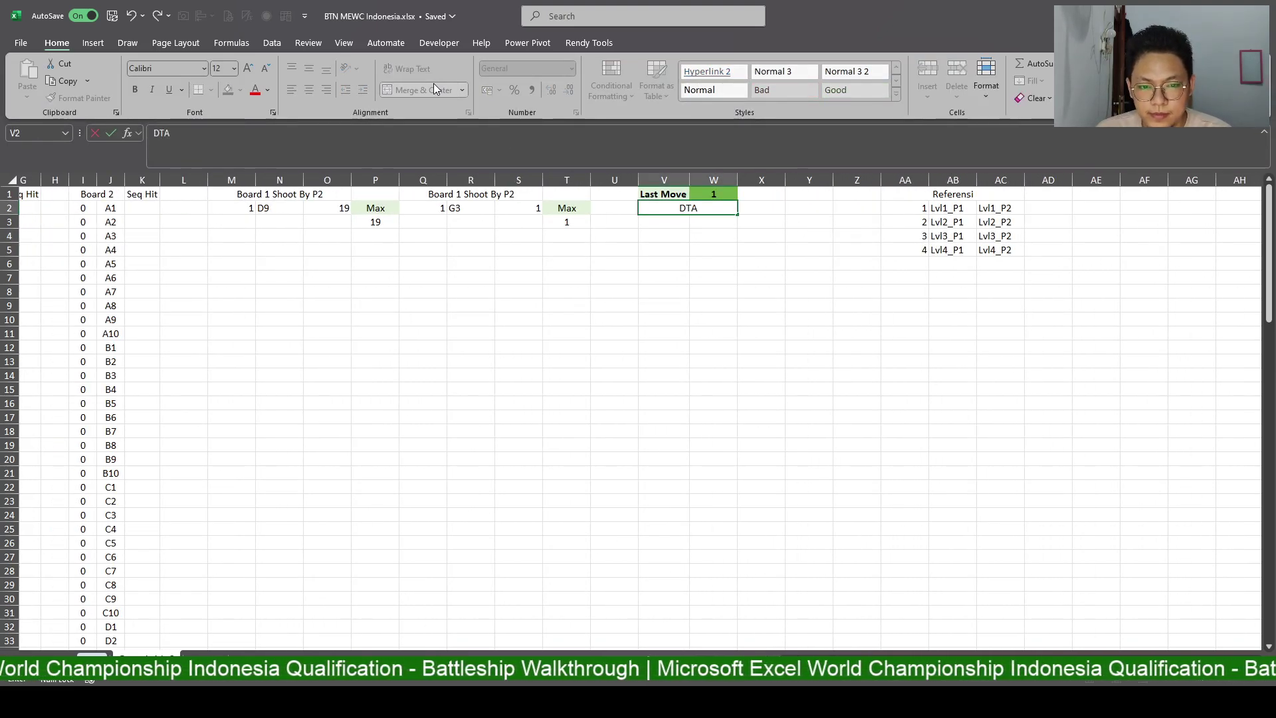
text( TABEL)
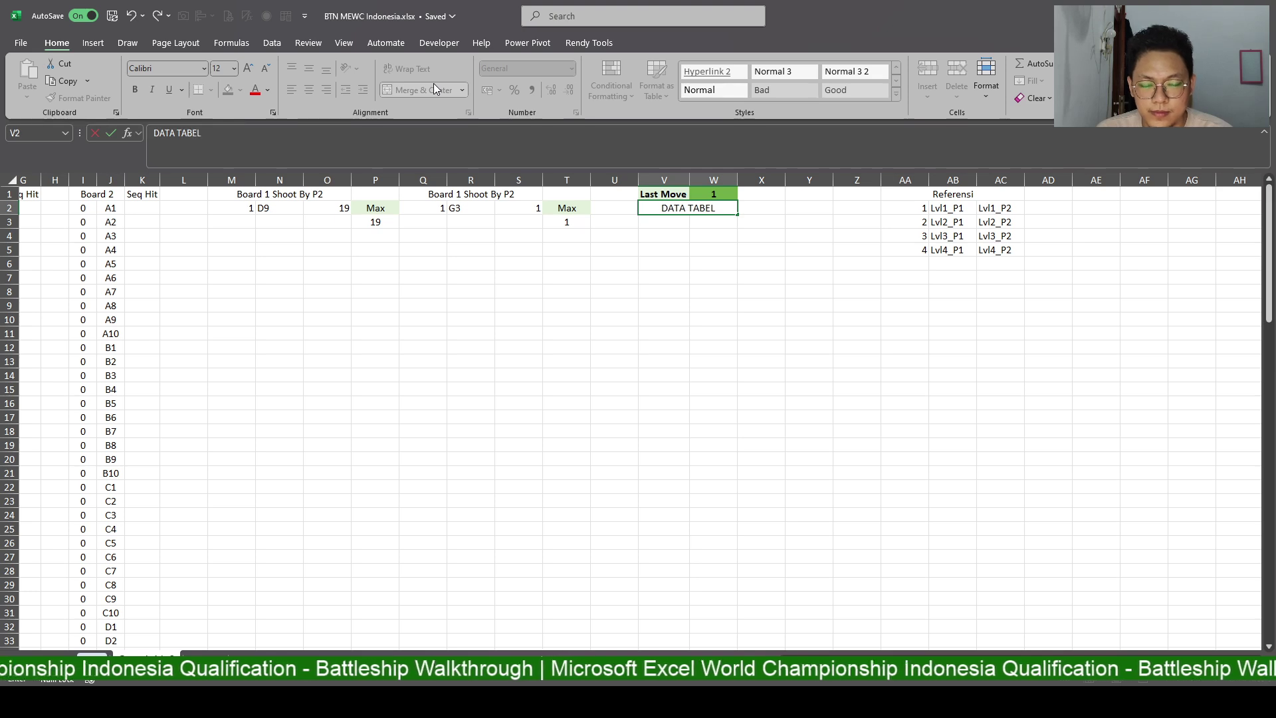
key(Return)
key(Return)
key(Up)
key(Down)
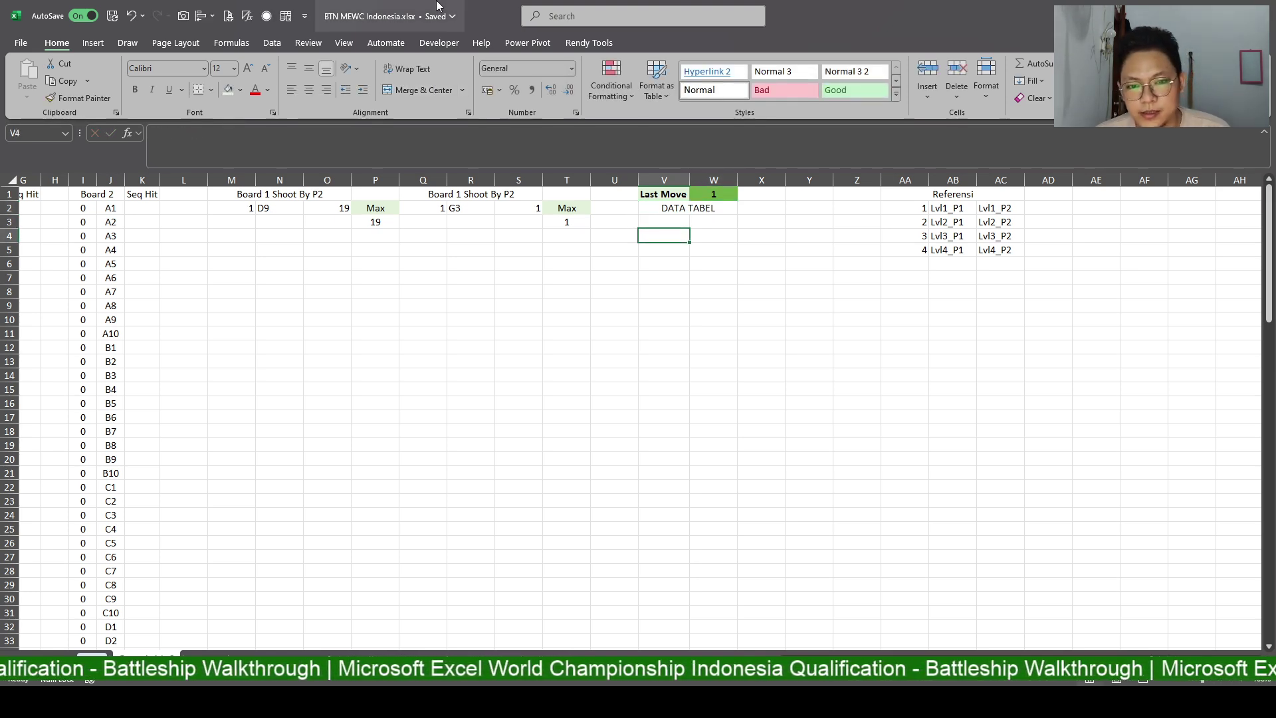
Insert an empty column at V, shifting the DATA TABEL block to W:X.
click(663, 180)
key(ctrl+shift+equal)
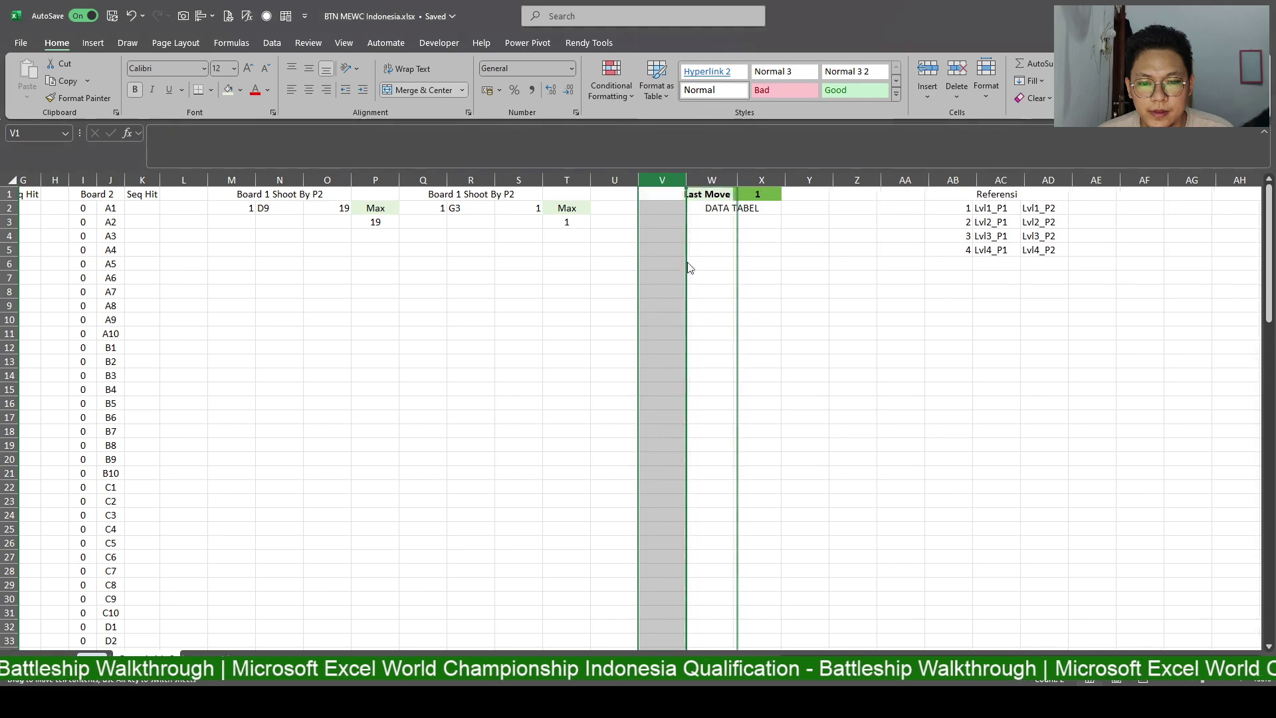
click(678, 238)
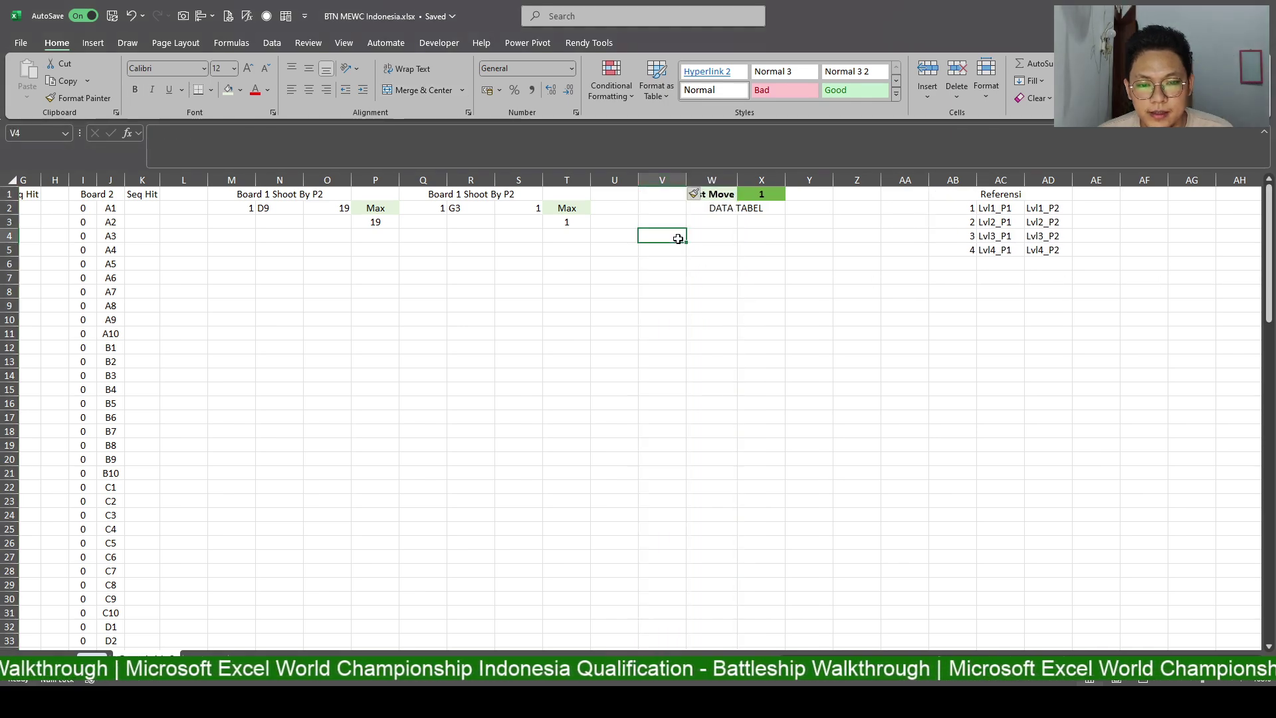
key(ctrl+Page_Down)
scroll(242, 447, down, 4)
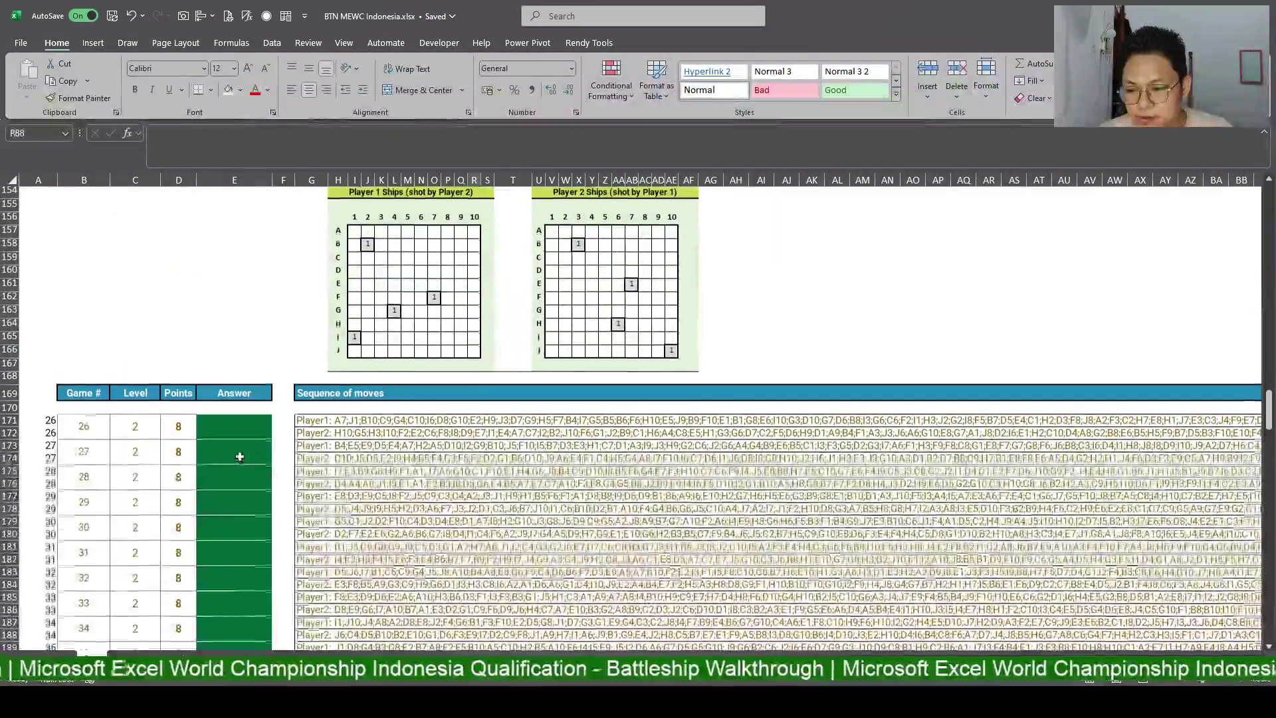
click(227, 422)
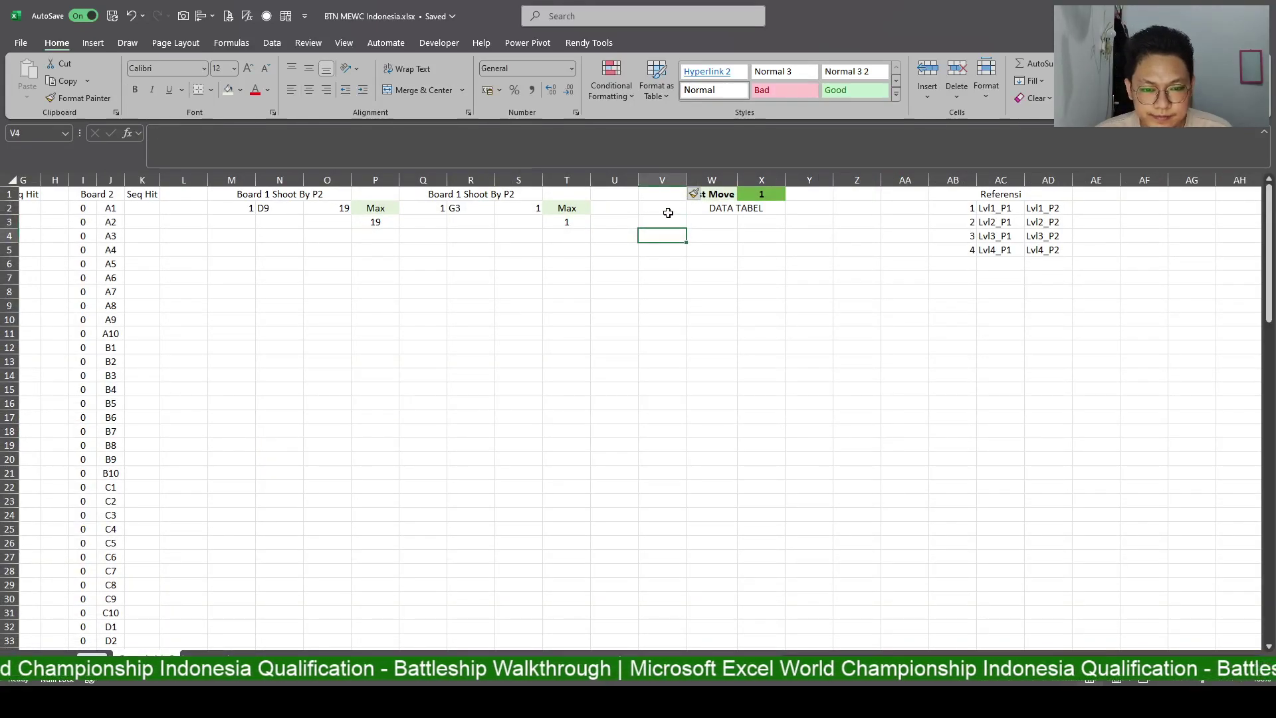
click(664, 209)
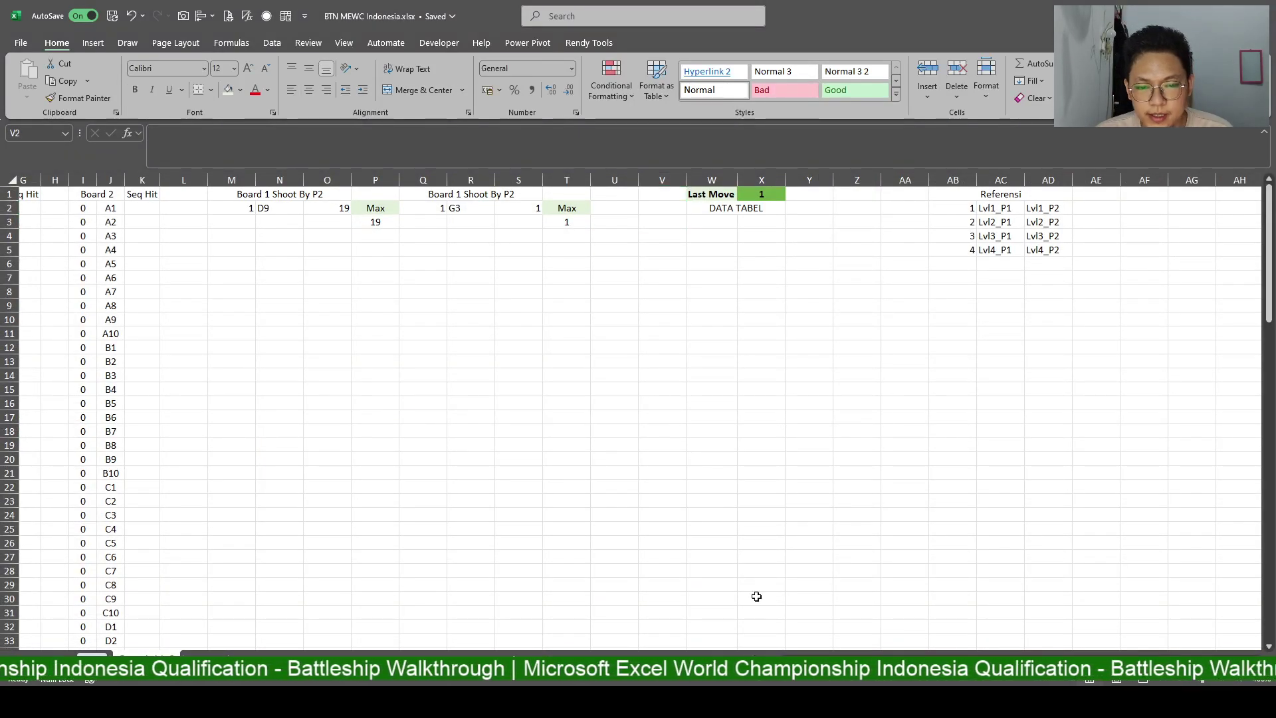
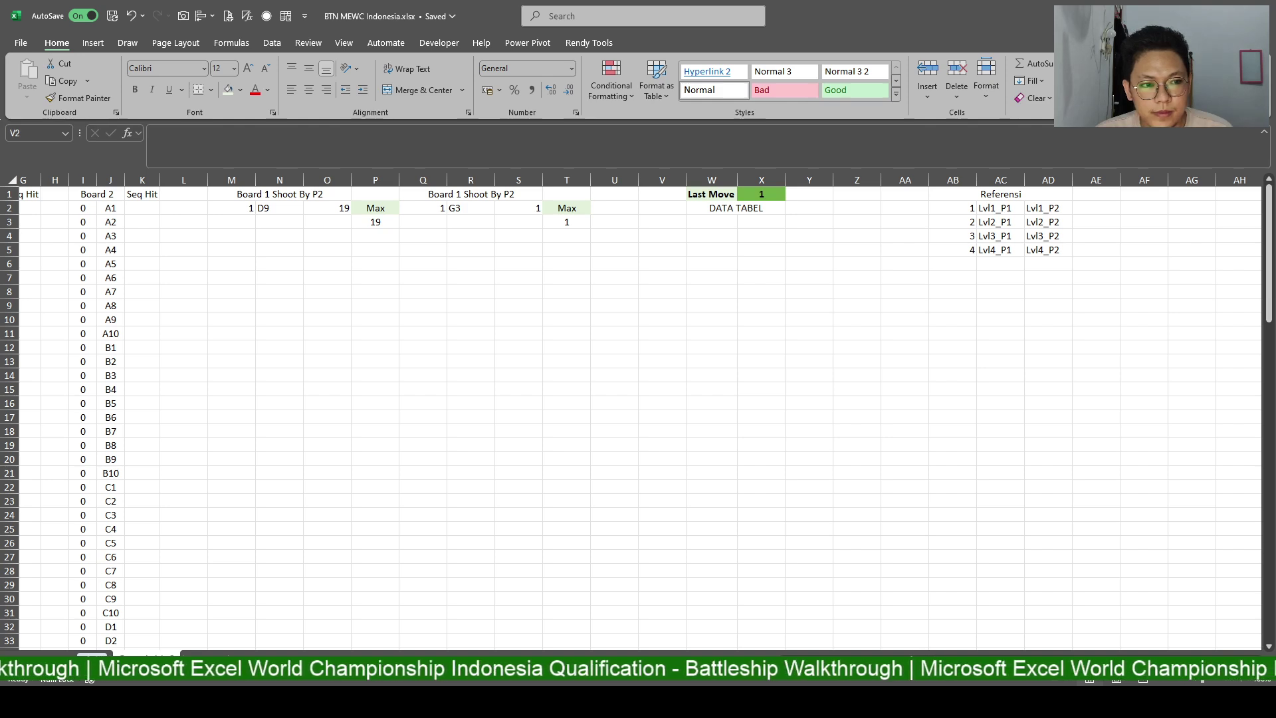
Enter =SEQUENCE(C3-C2+1,,C2) in V3 so move numbers 1 to 25 spill down column V.
click(671, 206)
click(665, 222)
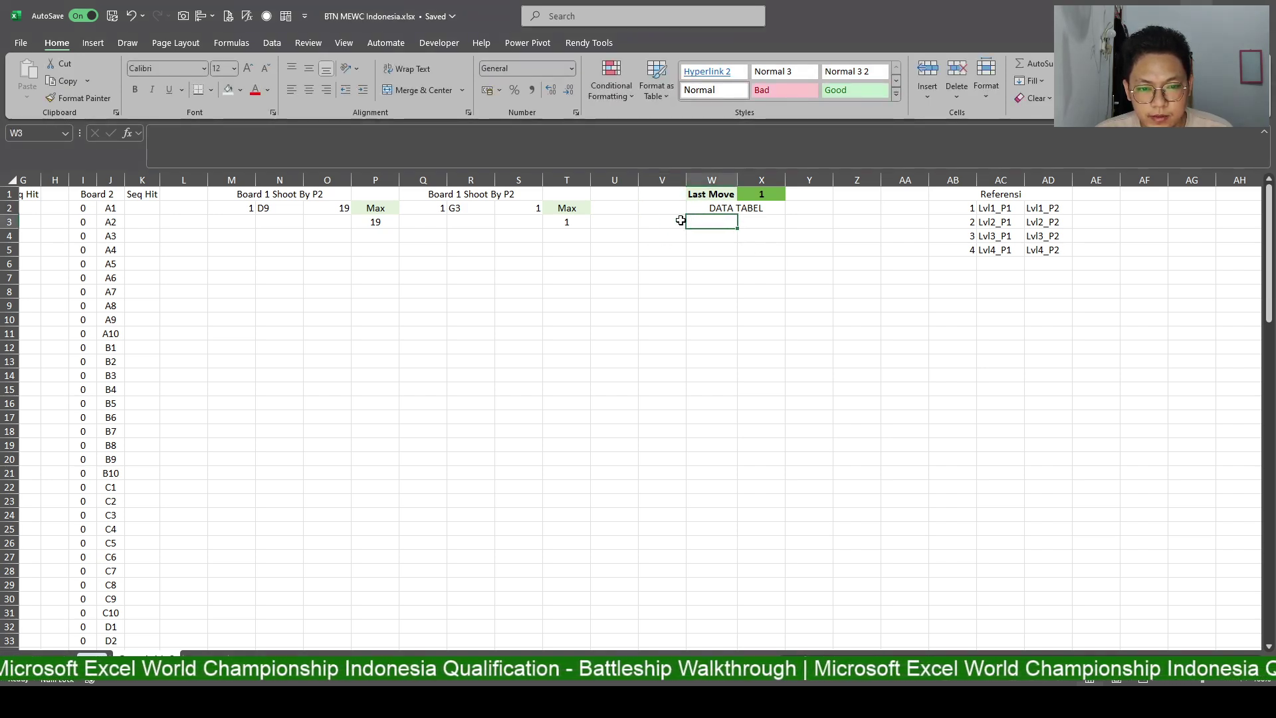
text(=SEQ)
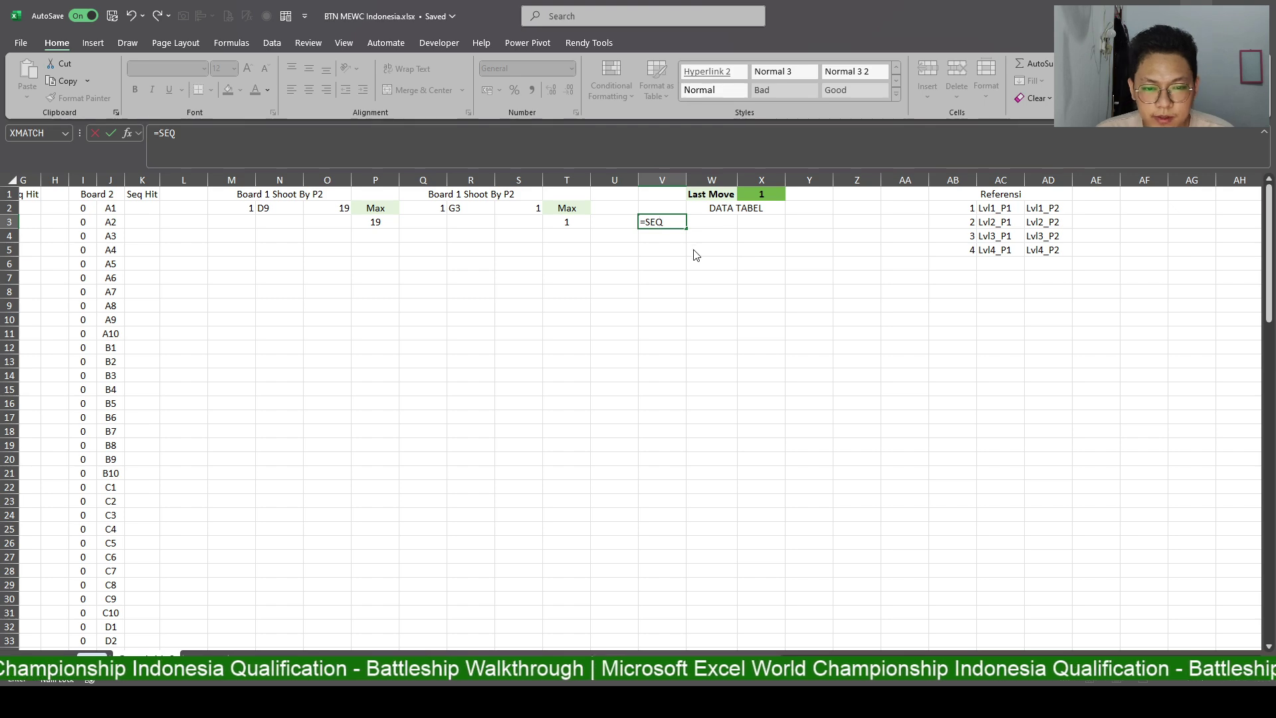
key(Tab)
scroll(665, 465, left, 3)
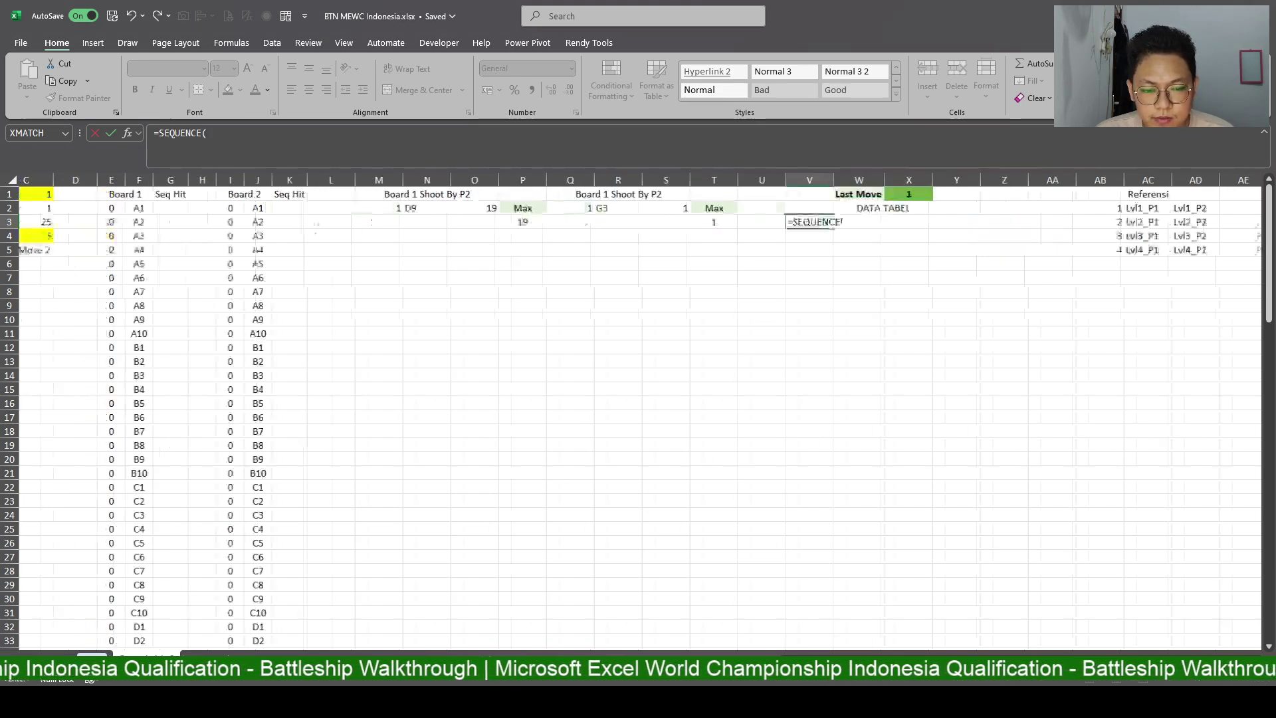
scroll(406, 333, left, 3)
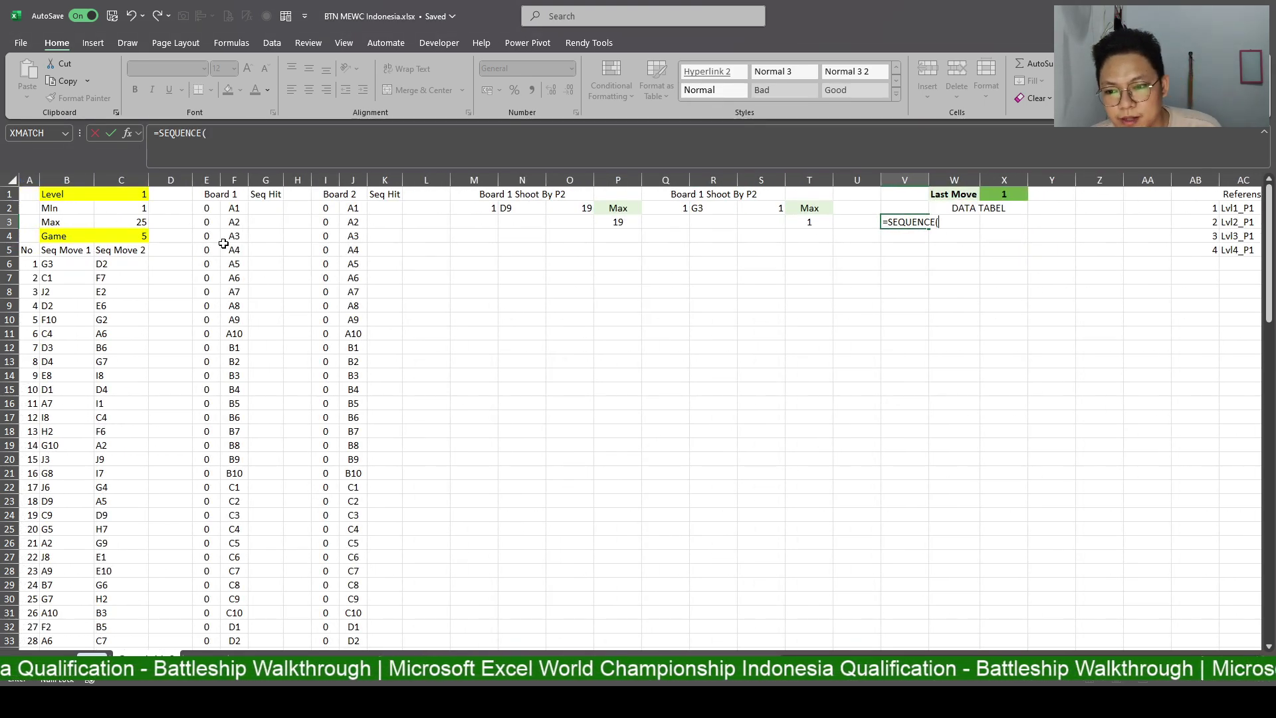
click(136, 220)
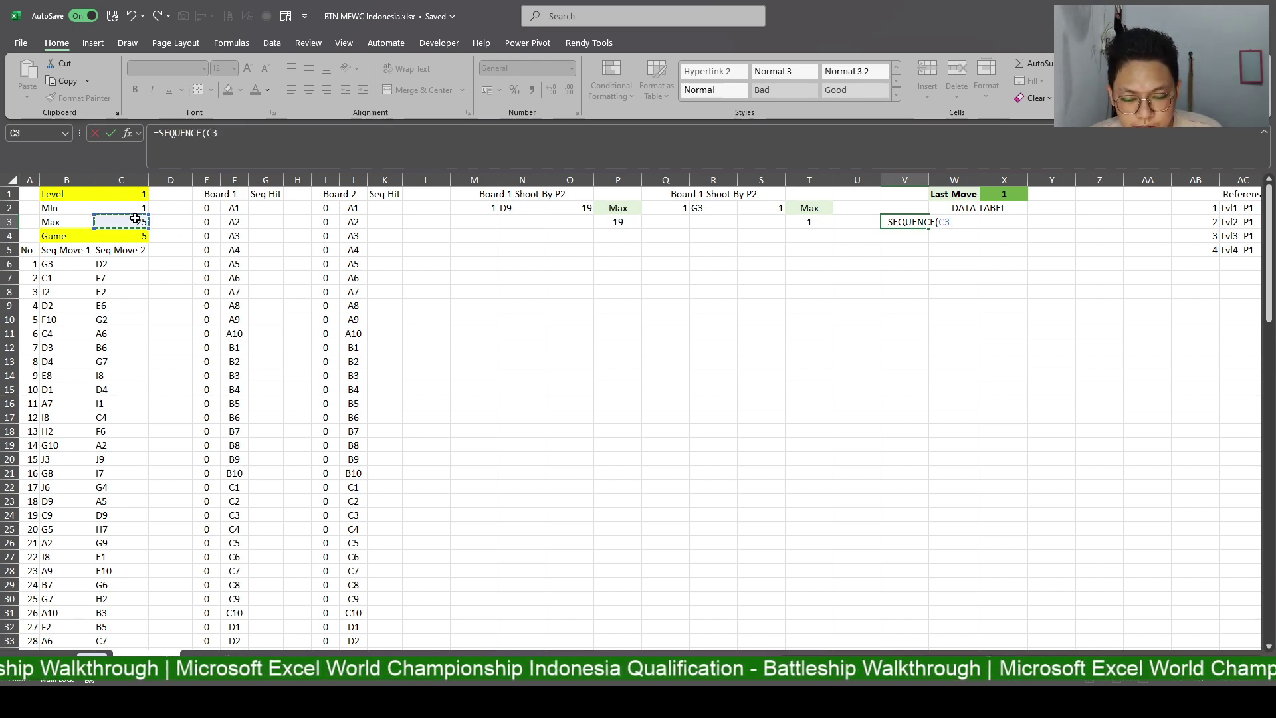
text(-)
click(129, 208)
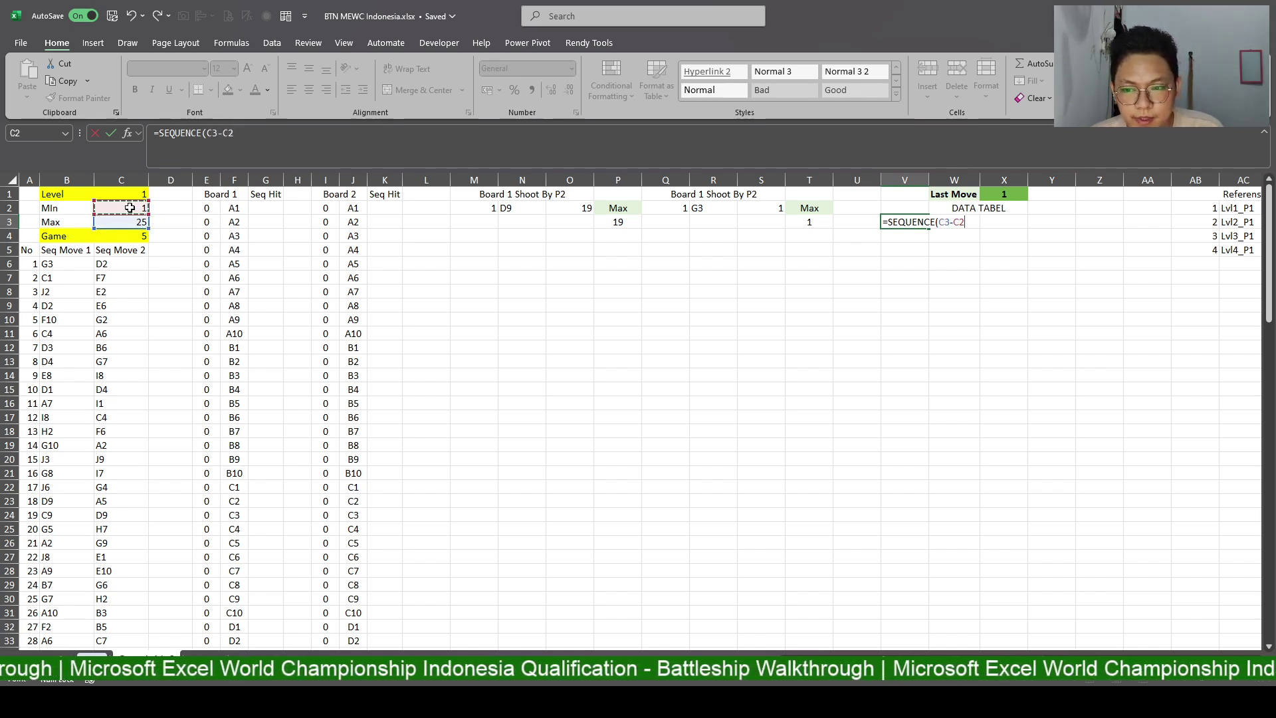
text(+1;;)
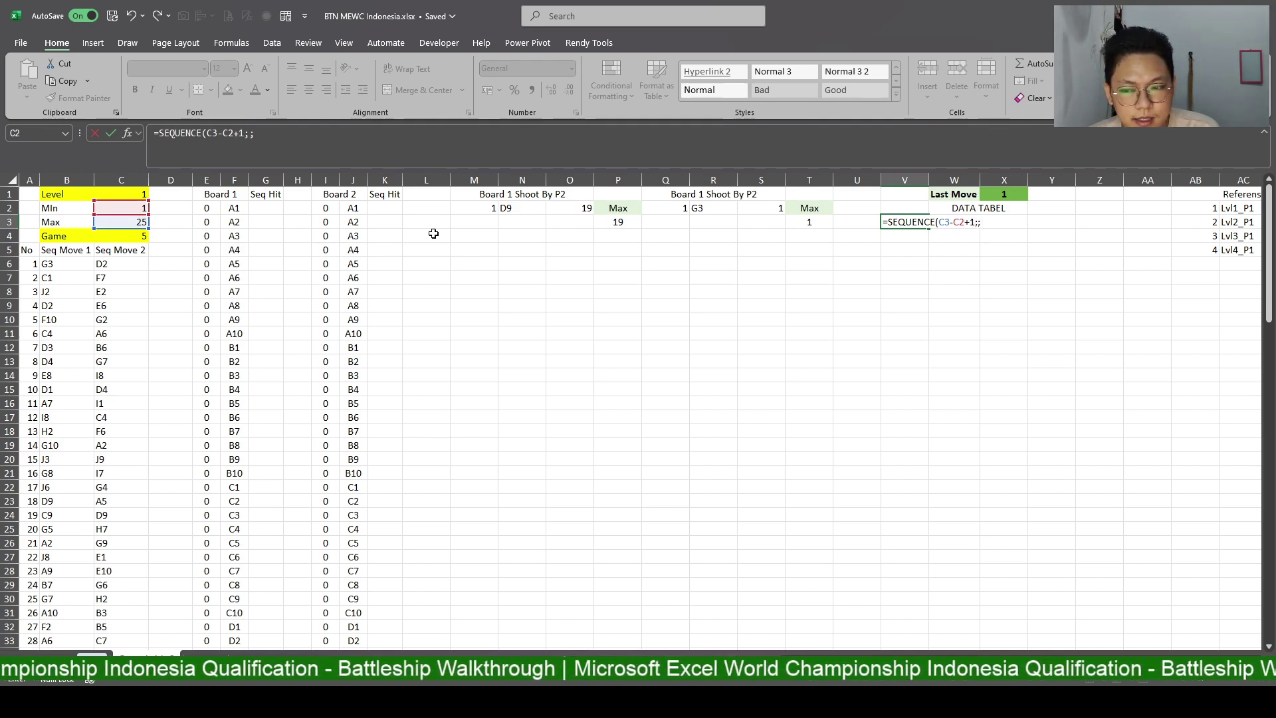
click(134, 208)
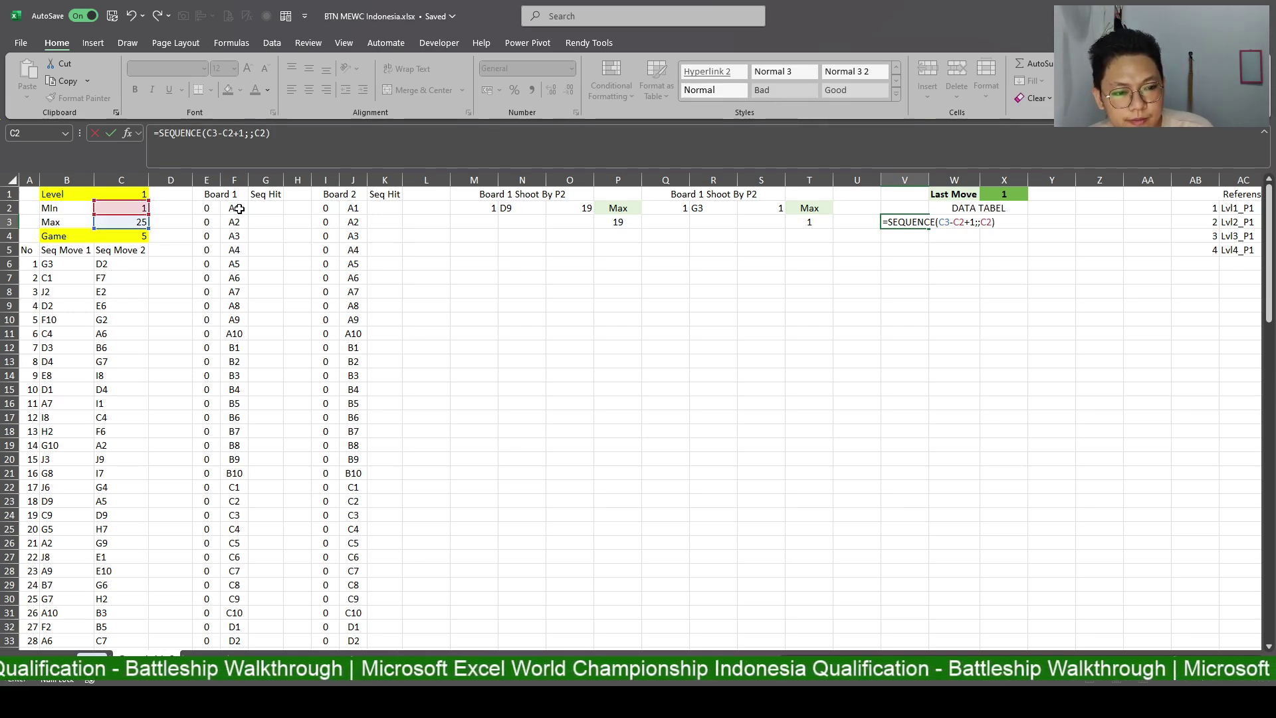
key(Return)
key(Up)
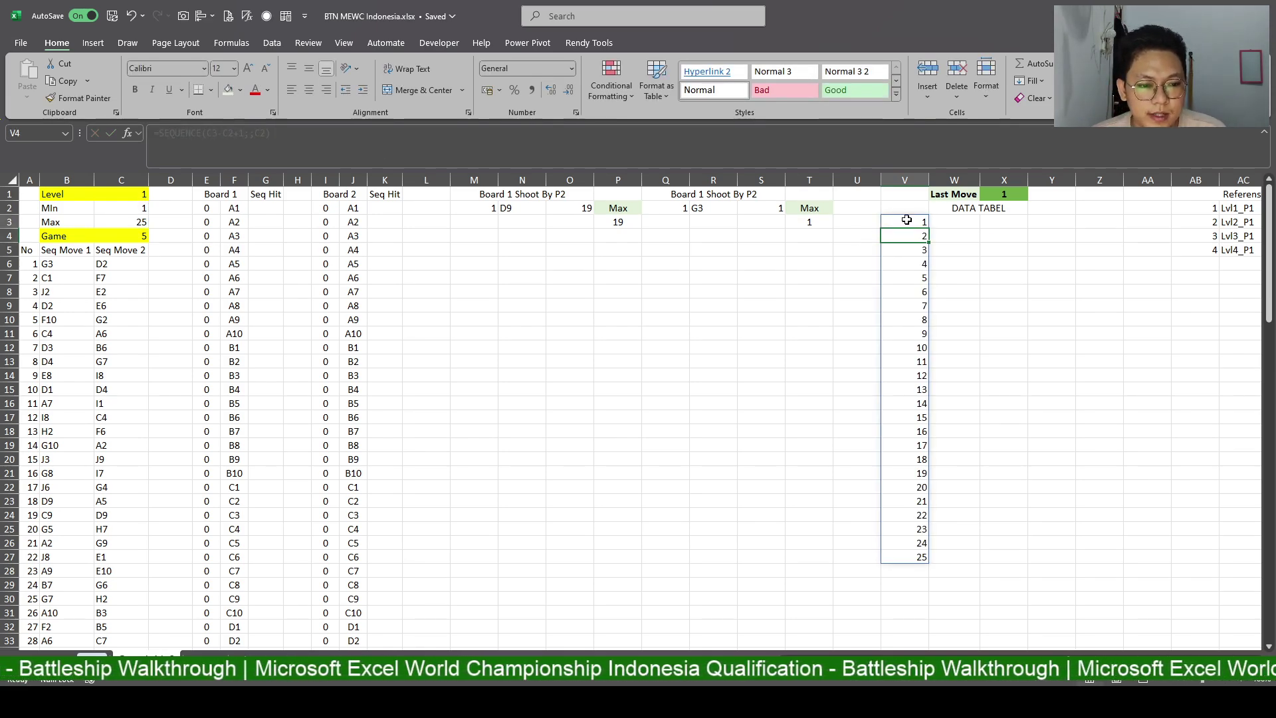
Test the sequence with Level 2 in C1, then set the Level back to 1.
click(145, 193)
text(2)
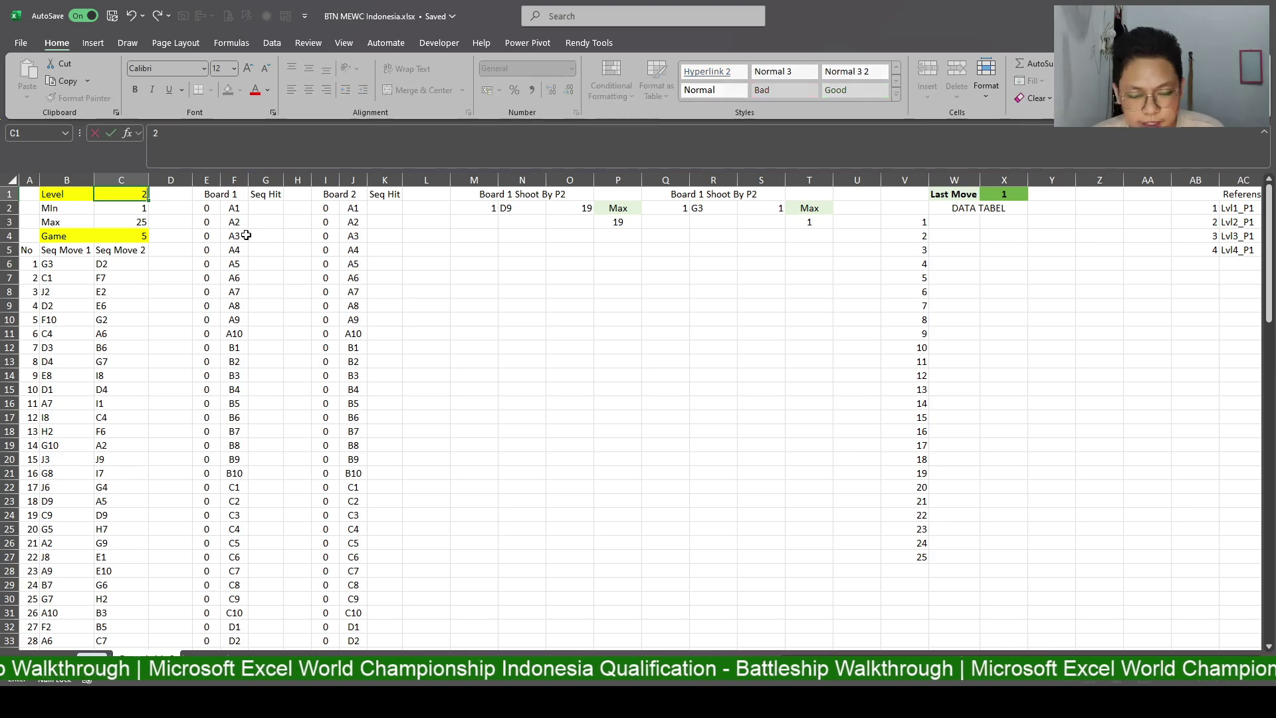
key(Return)
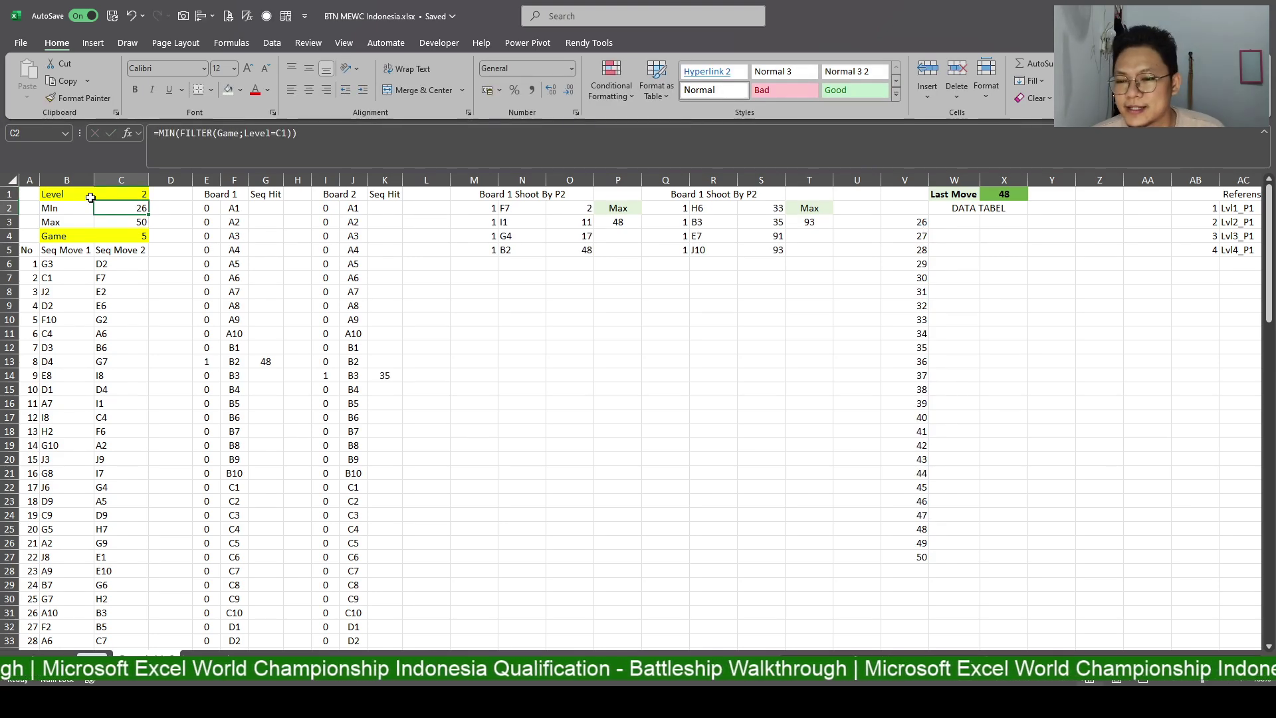
click(138, 194)
text(1)
key(Return)
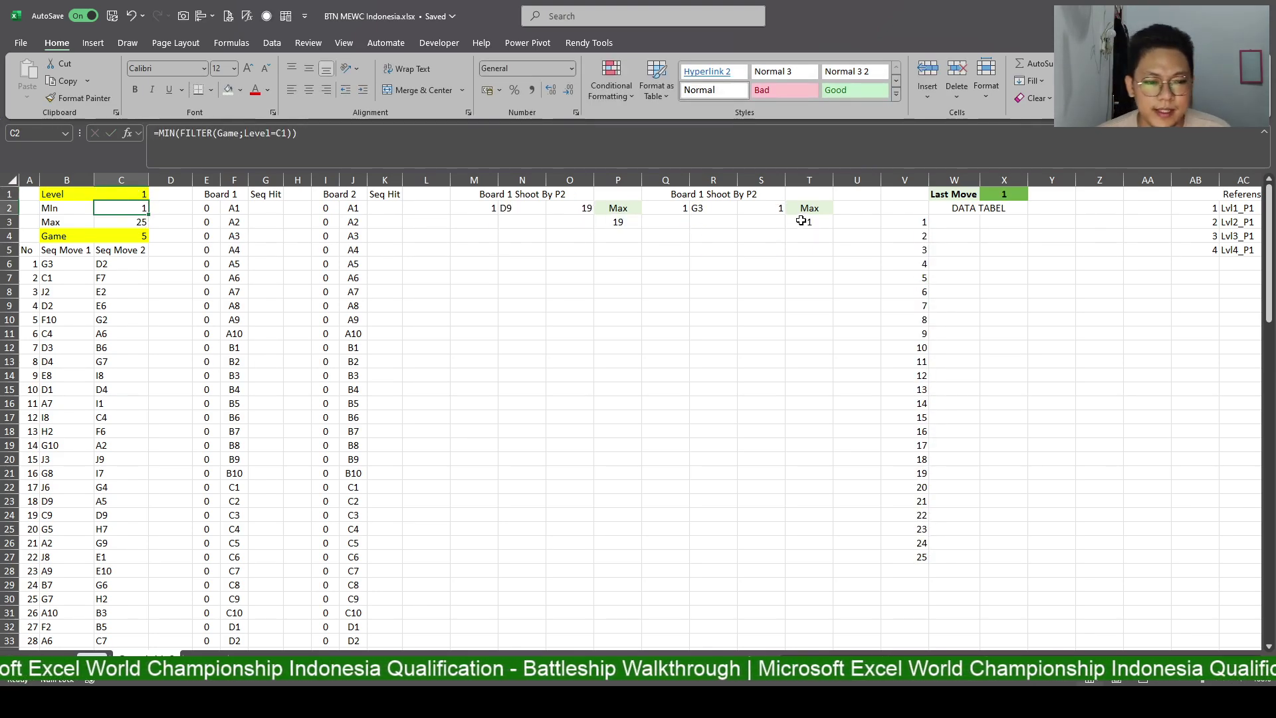
Copy V3's SEQUENCE formula text into V28 to start a second 1-to-25 run.
click(899, 220)
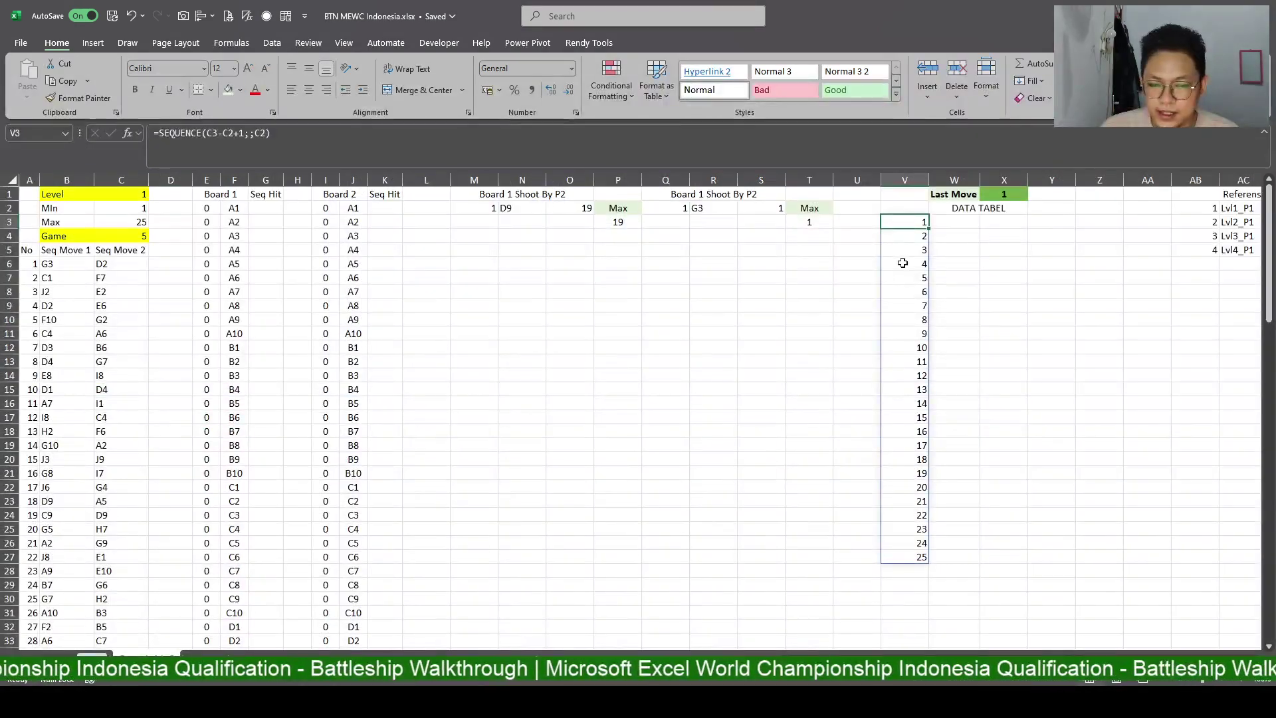
key(ctrl+c)
click(906, 568)
key(ctrl+v)
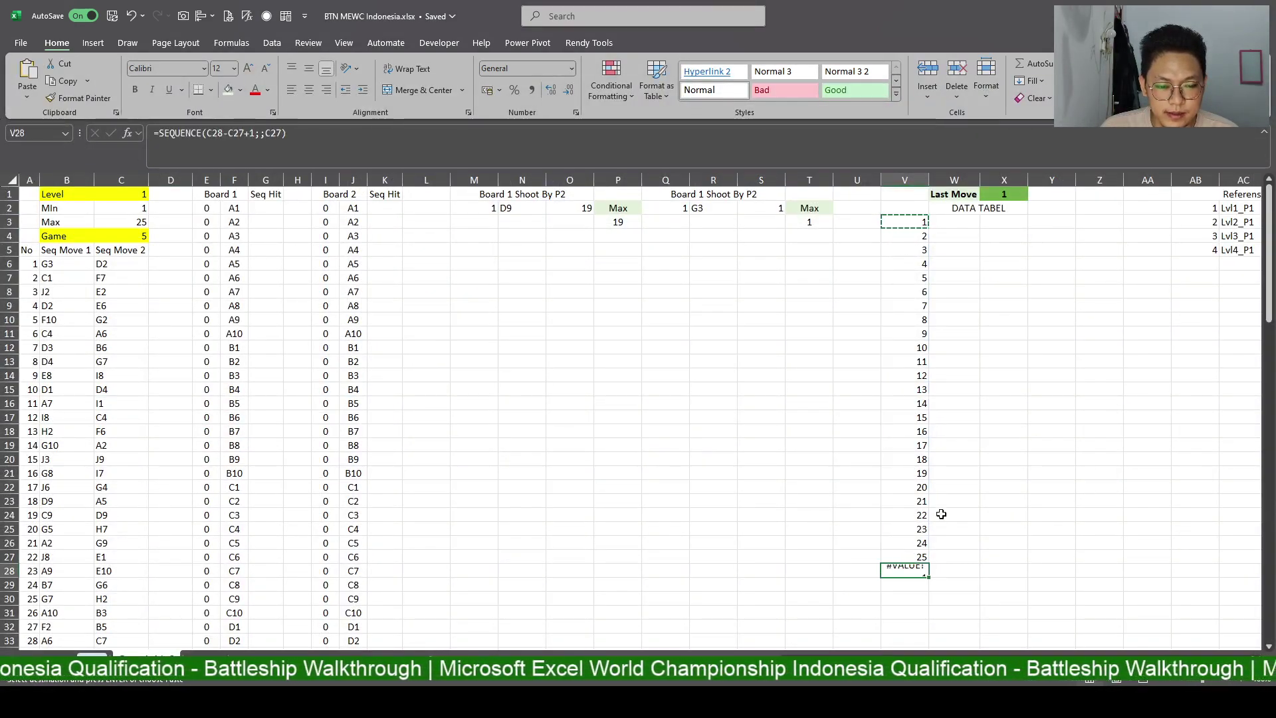
key(ctrl+z)
key(F2)
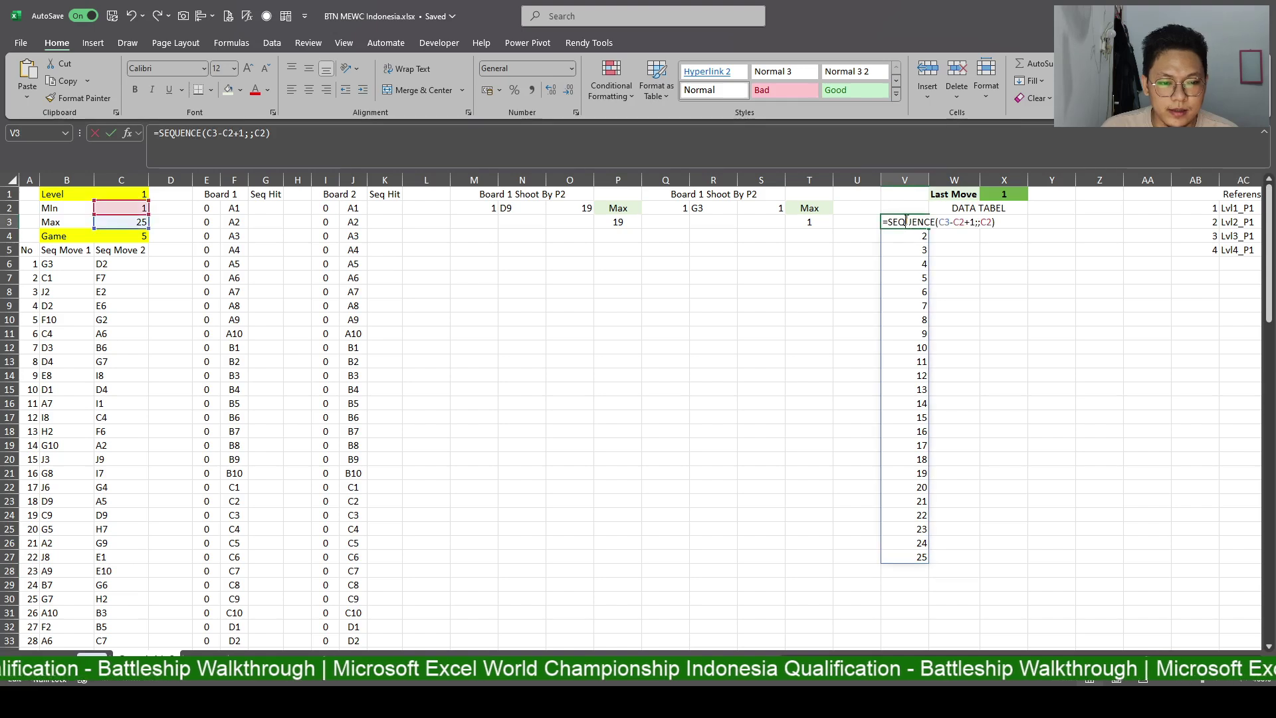
key(Escape)
click(905, 570)
key(F2)
key(ctrl+v)
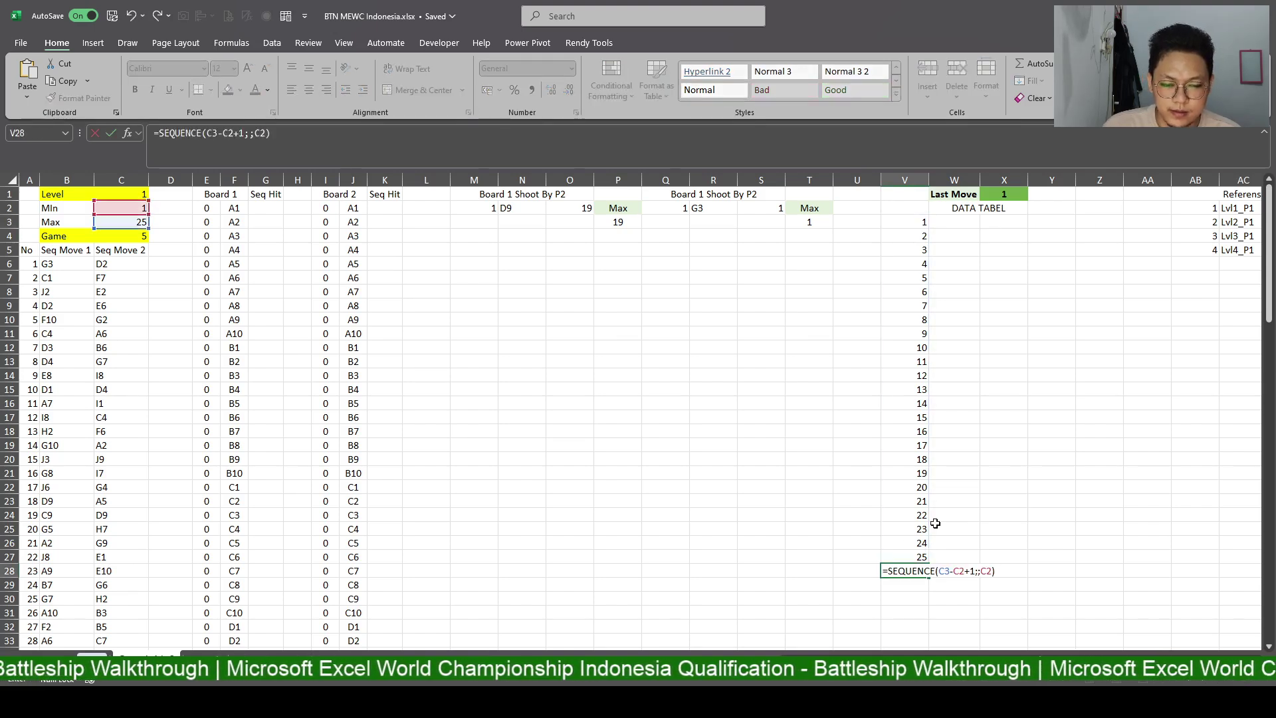
key(Return)
click(954, 236)
Enter =SORT(V3:V52,1,1) in W3 to list both sequences in ascending order.
click(961, 223)
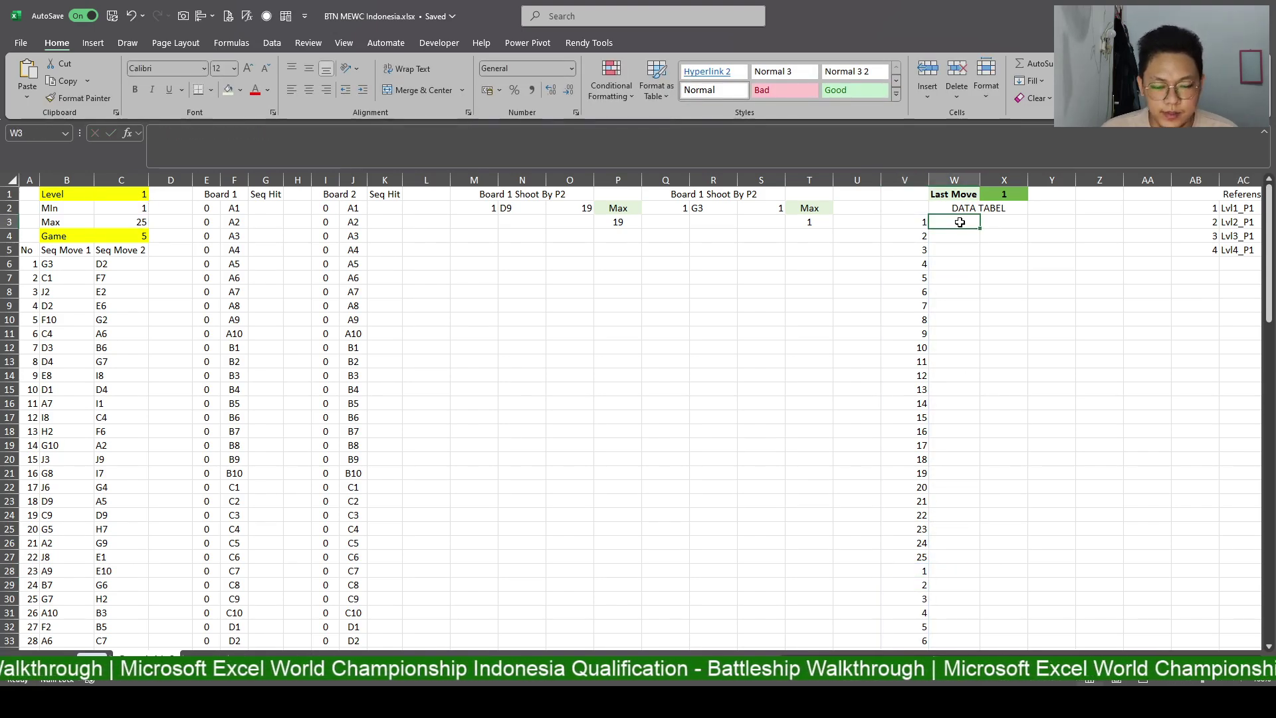
text(=SORT()
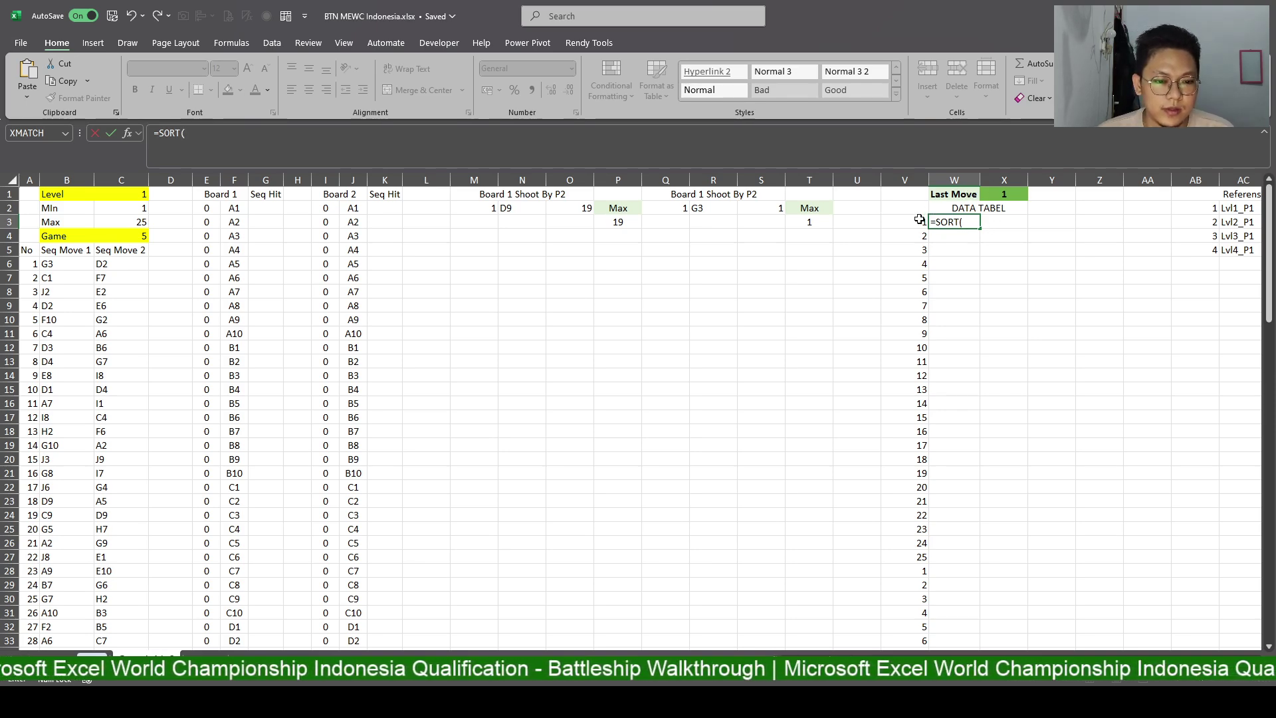
click(919, 222)
key(ctrl+shift+Down)
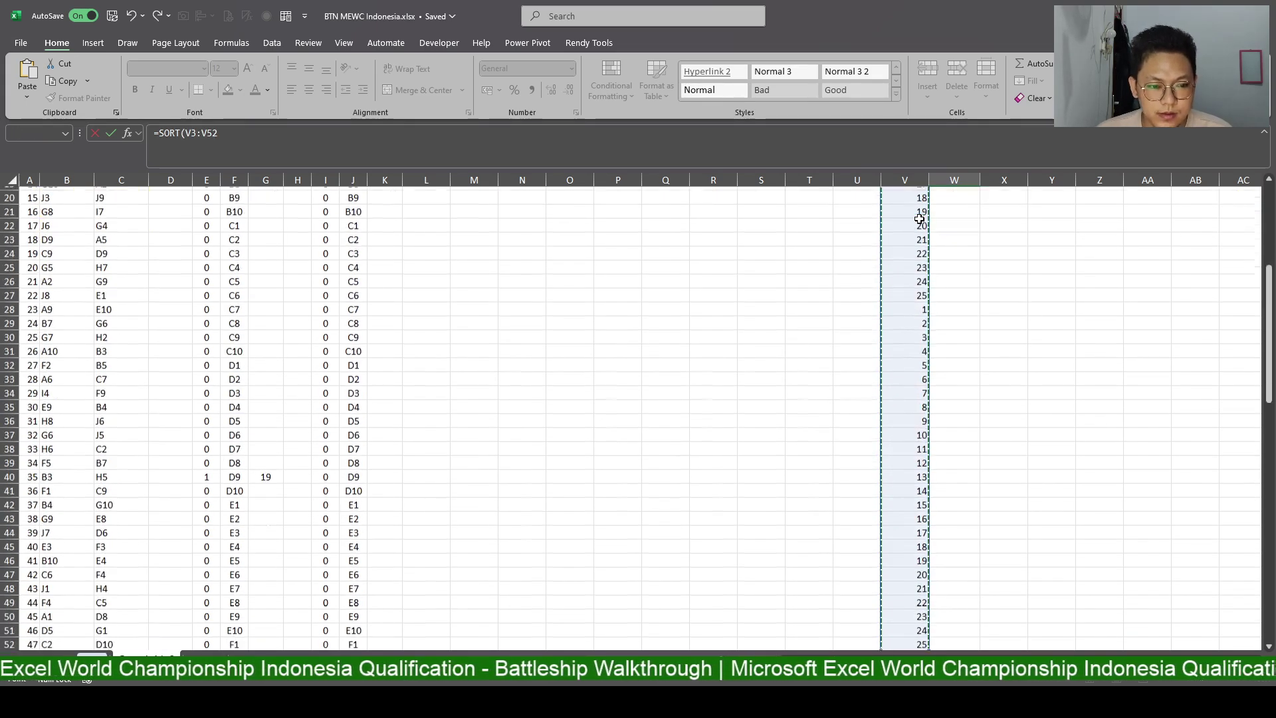
text(;1;1)
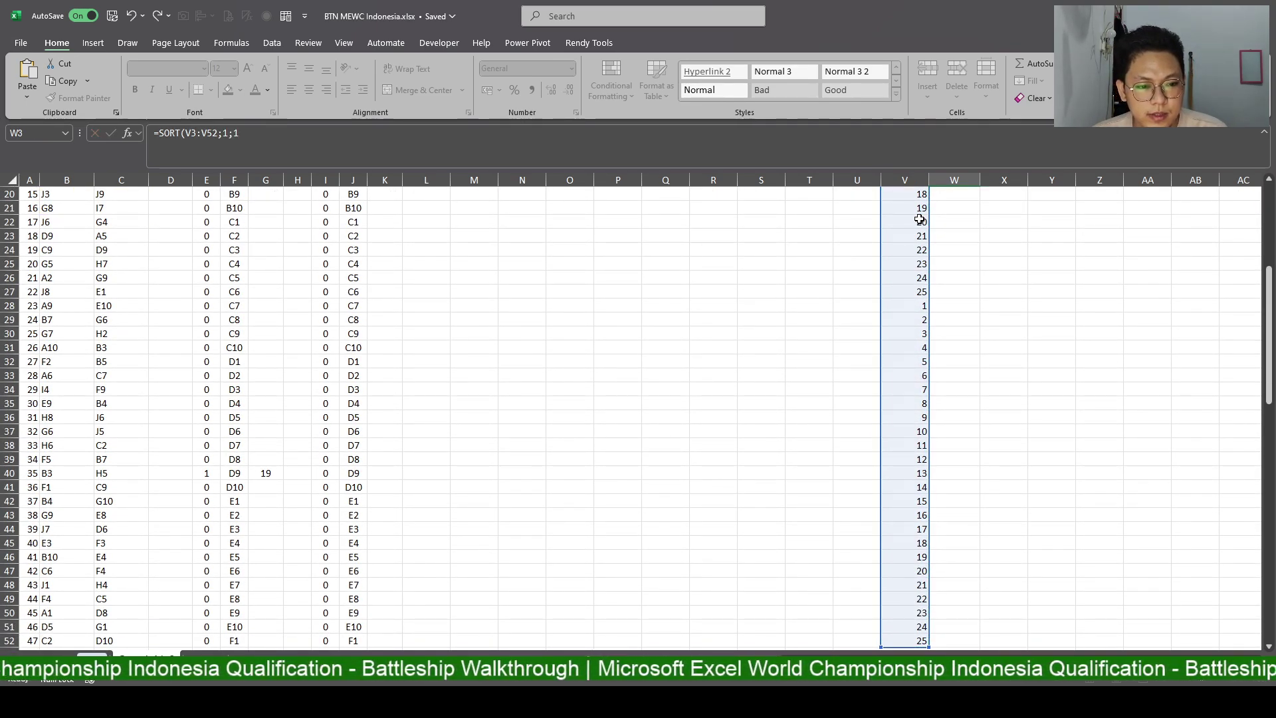
key(Return)
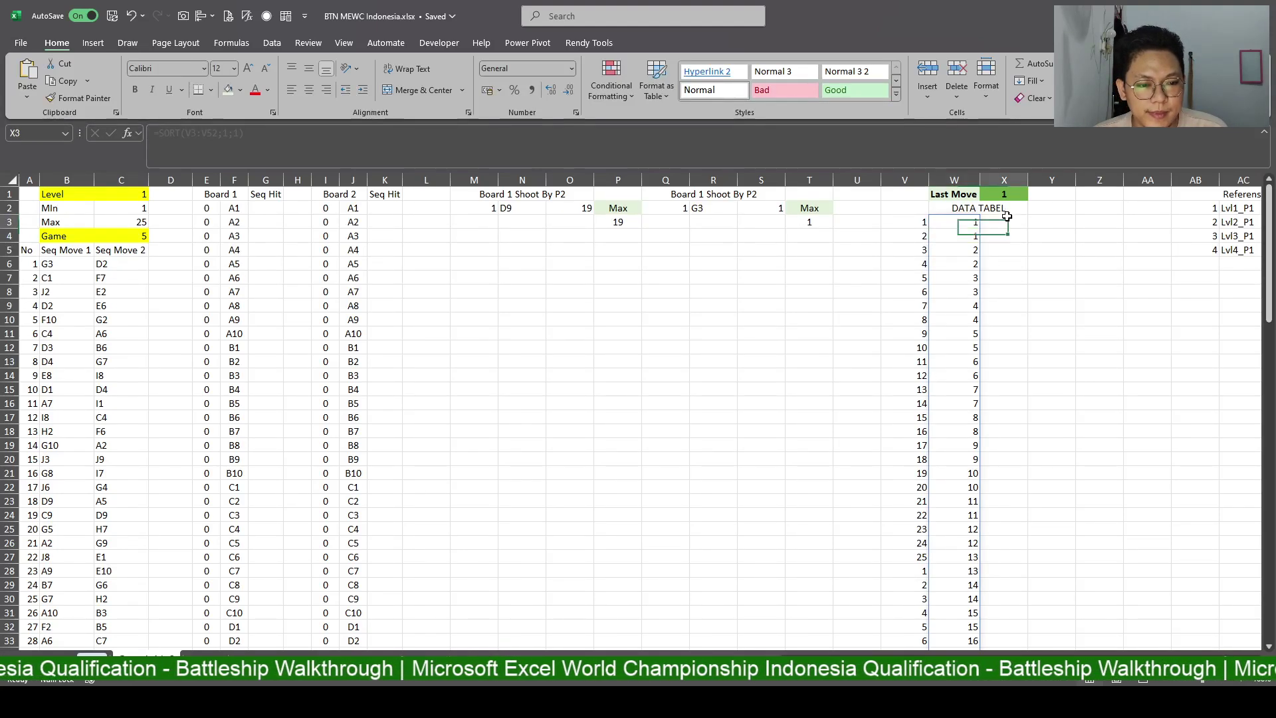
Select V3:W52 to check the sorted values beside the original sequences.
key(Up)
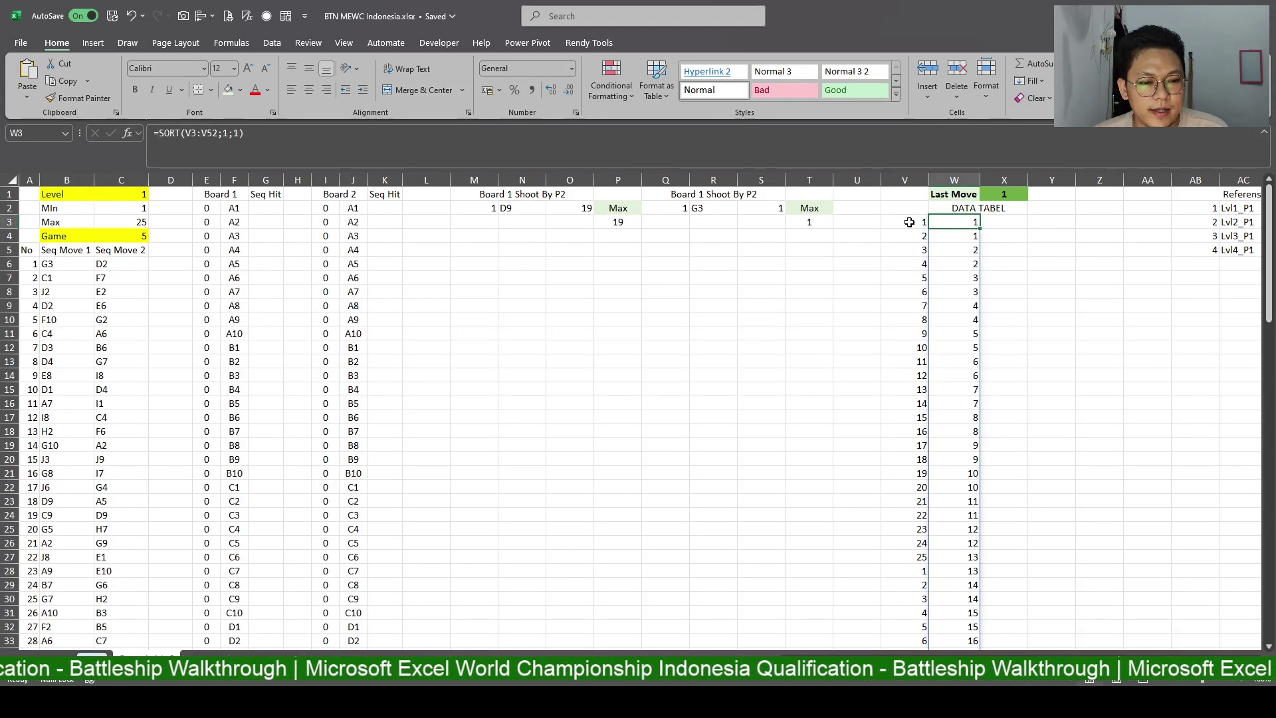
drag(908, 222, 967, 222)
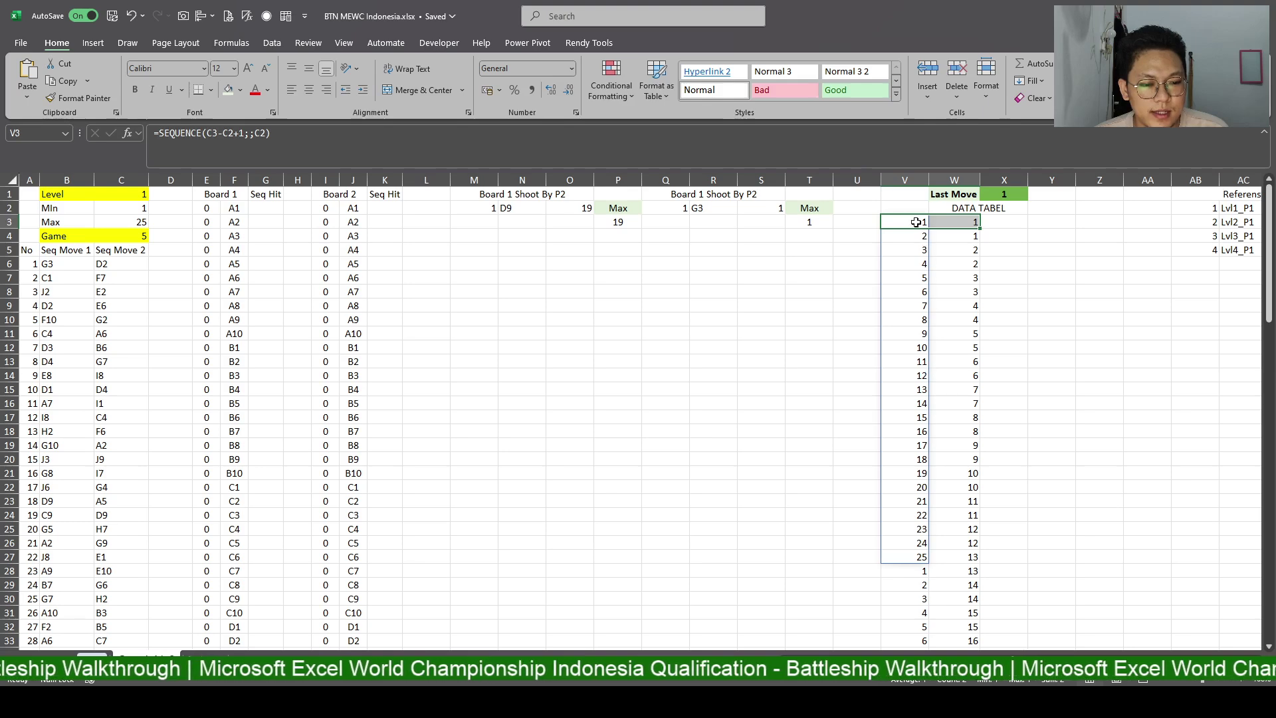
key(ctrl+shift+Down)
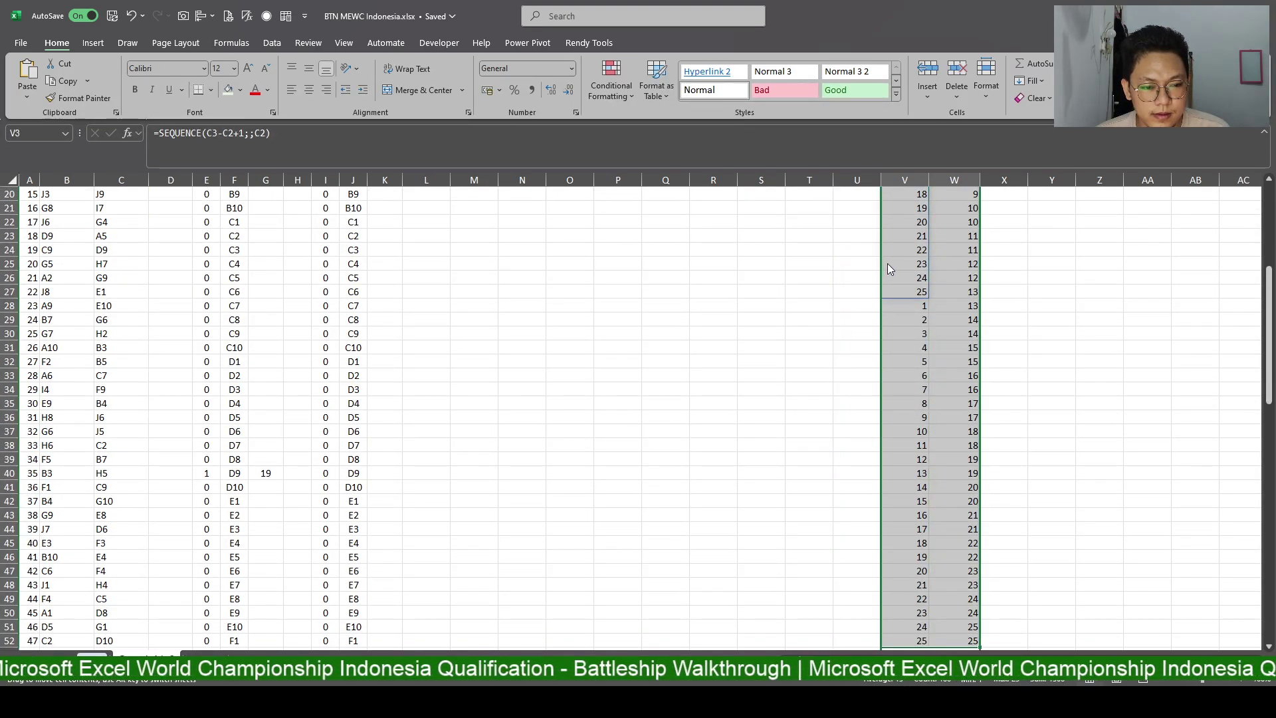
key(Return)
Link the data table's top formula cell to Last Move and set the Game number in C4 to 1.
scroll(887, 296, up, 3)
click(977, 236)
click(1005, 236)
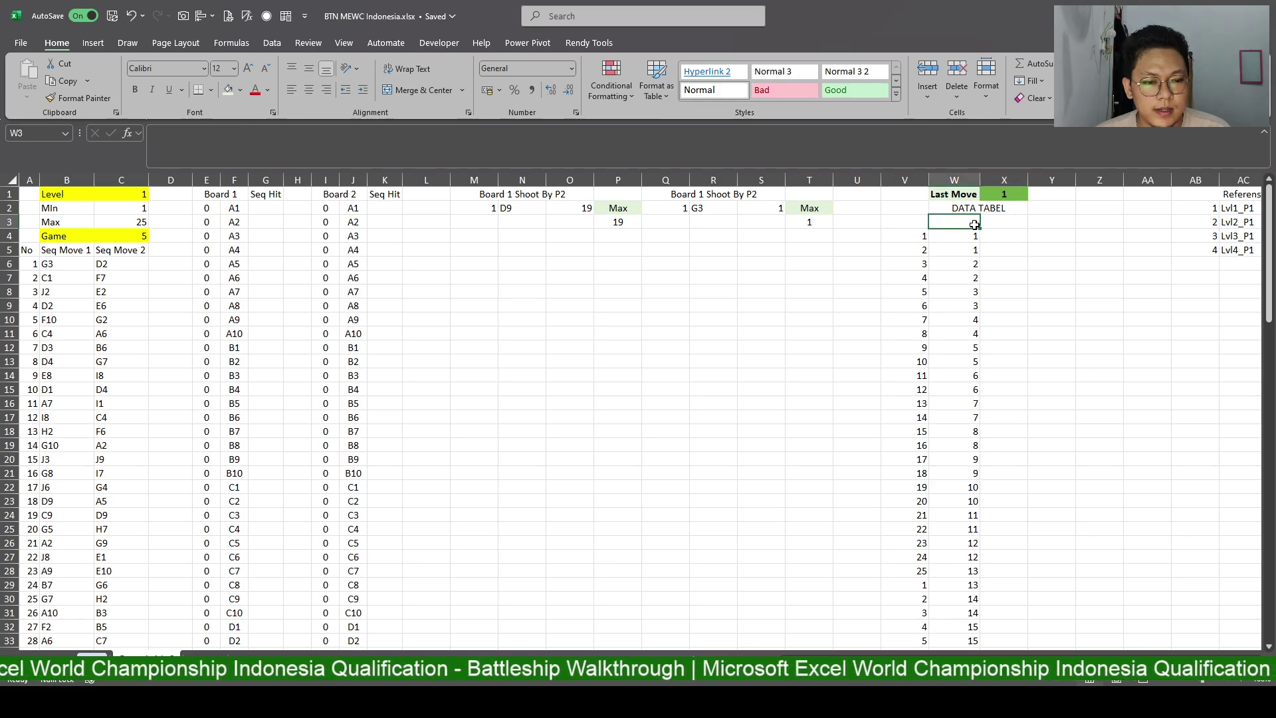
click(1007, 222)
text(=)
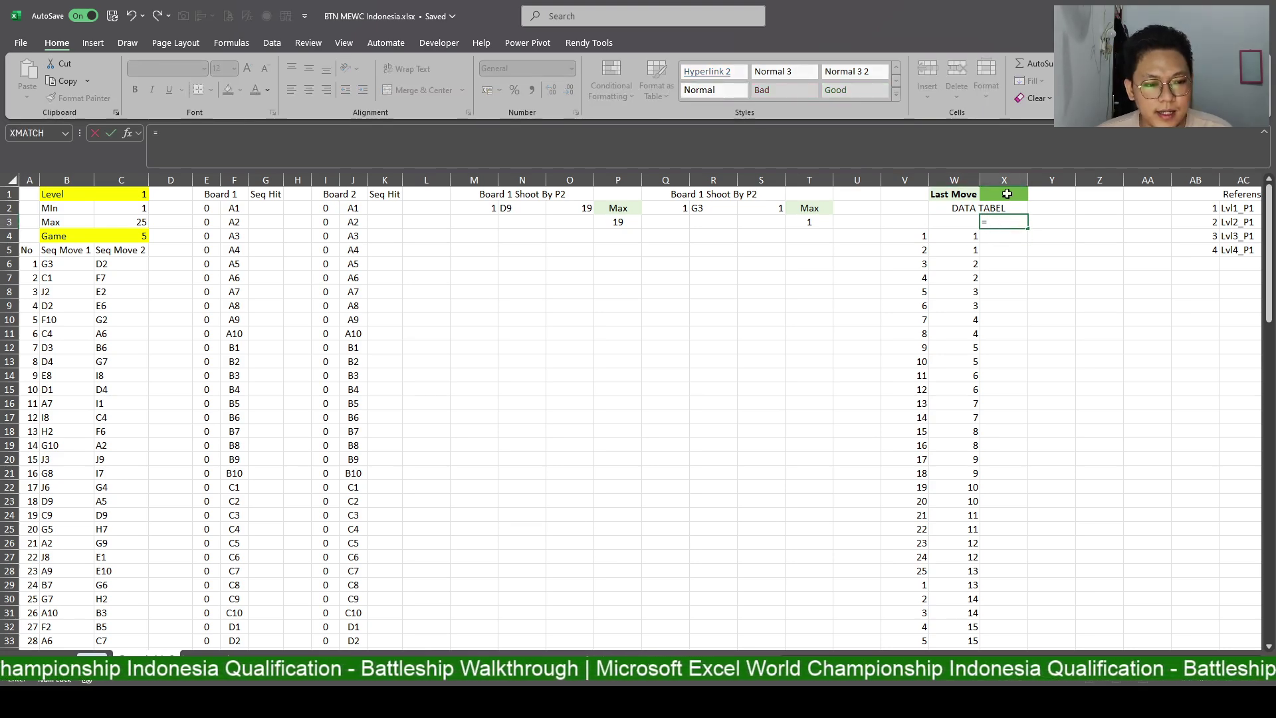
click(1007, 193)
key(Return)
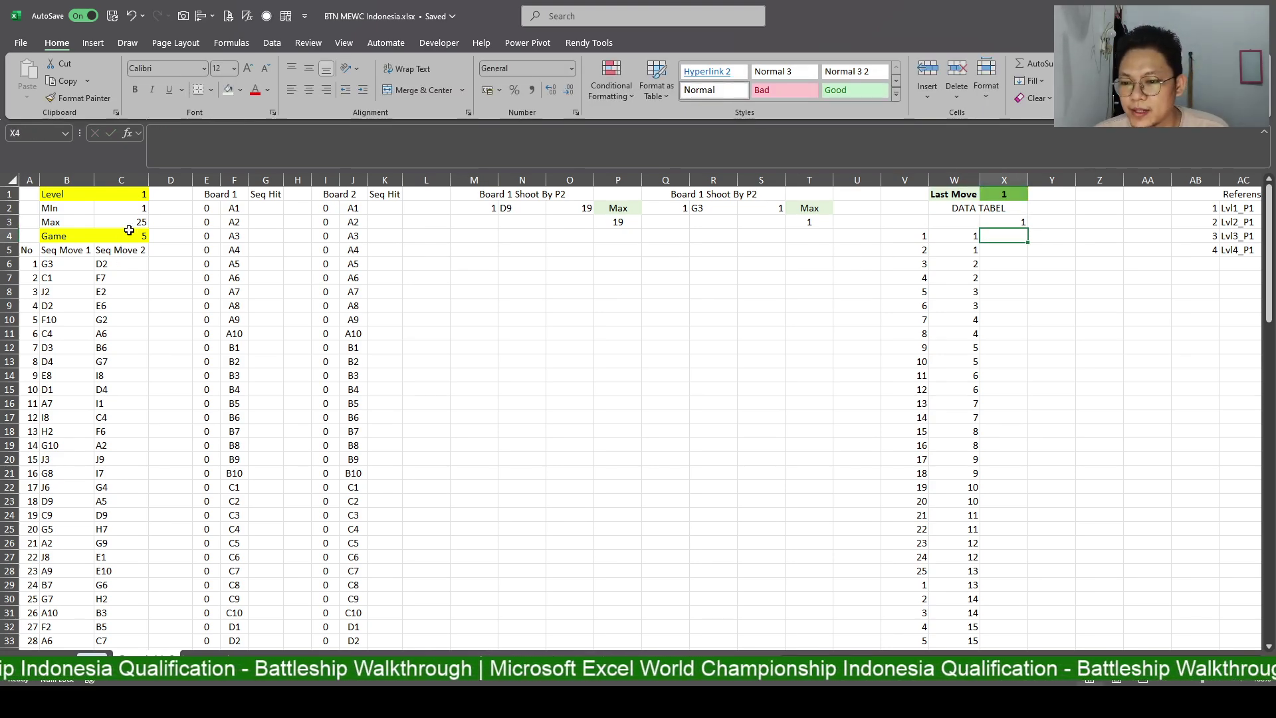
click(129, 232)
text(1)
key(Return)
click(1007, 222)
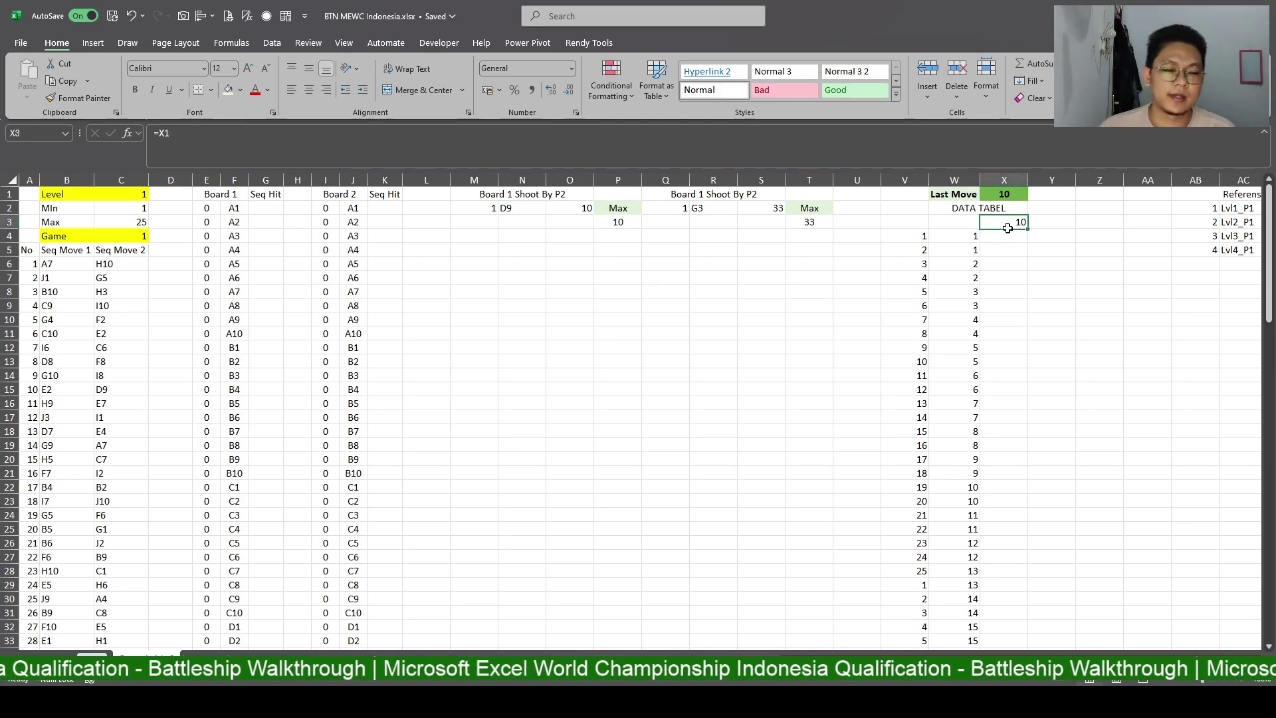
Select the W:X range down the sorted list and build a one-variable data table.
click(963, 224)
key(shift+Right)
key(shift+Down)
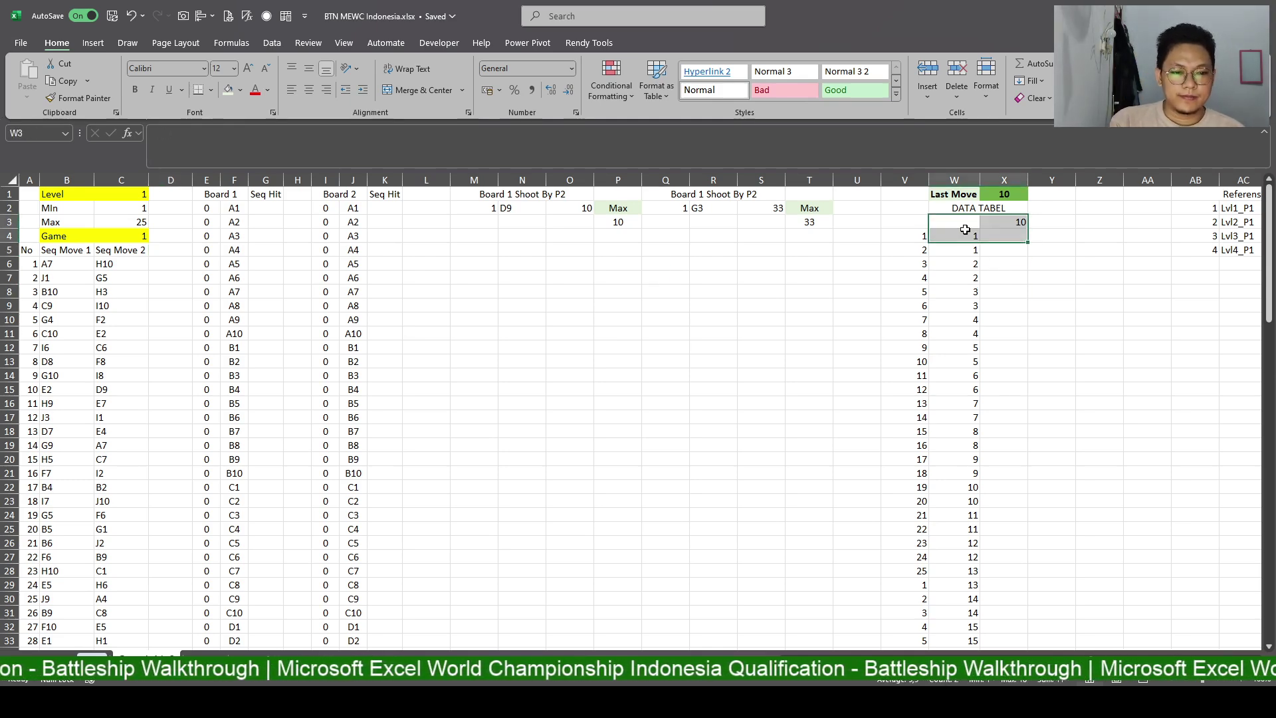
key(ctrl+shift+Down)
key(ctrl+BackSpace)
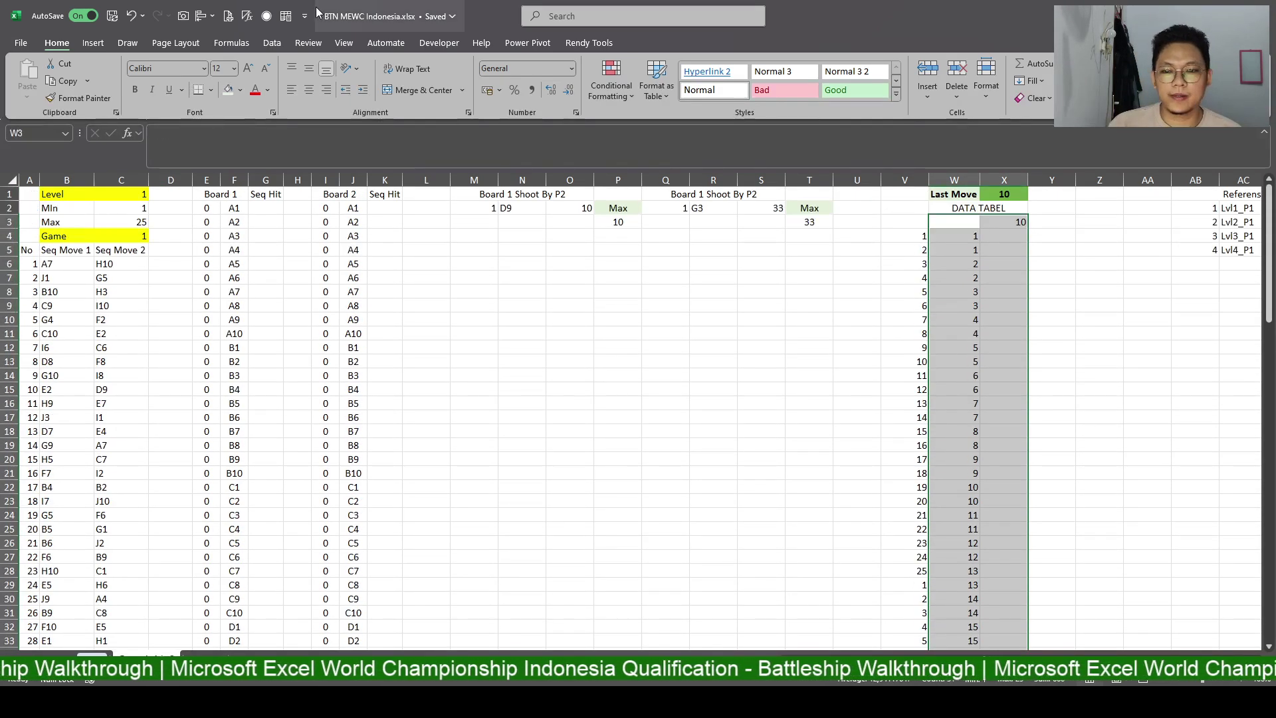
click(270, 46)
click(988, 95)
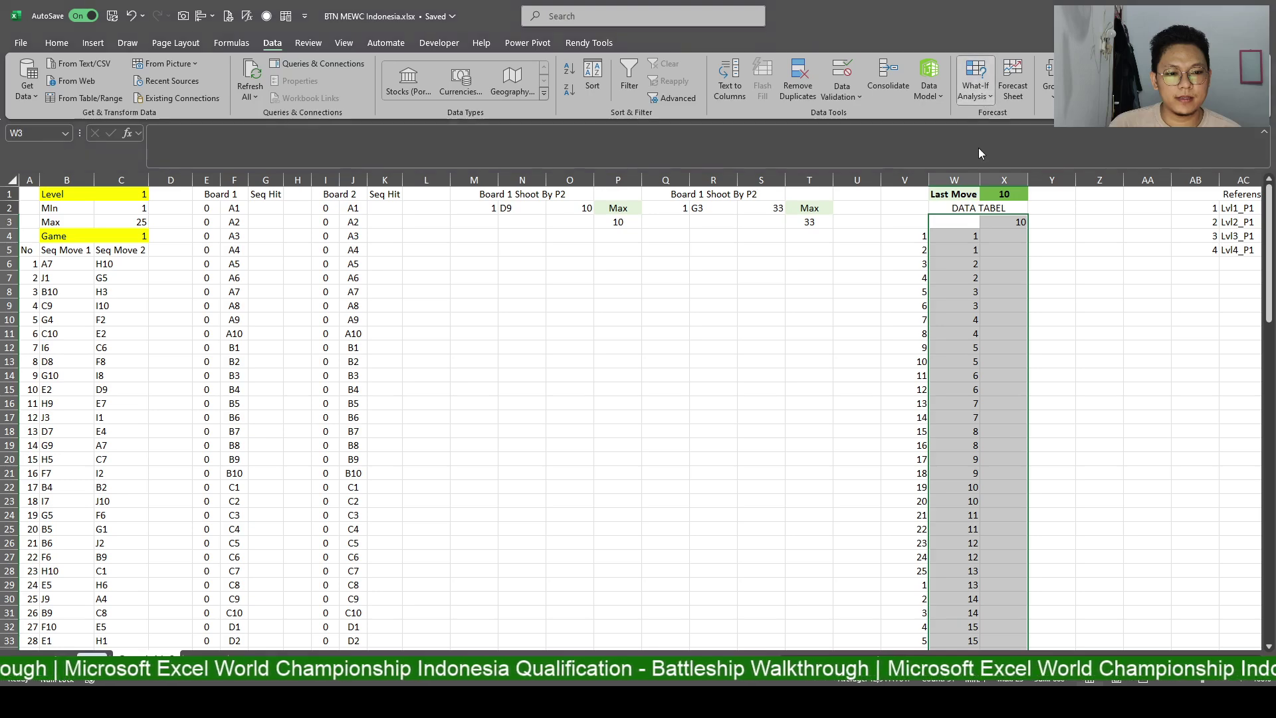
click(978, 147)
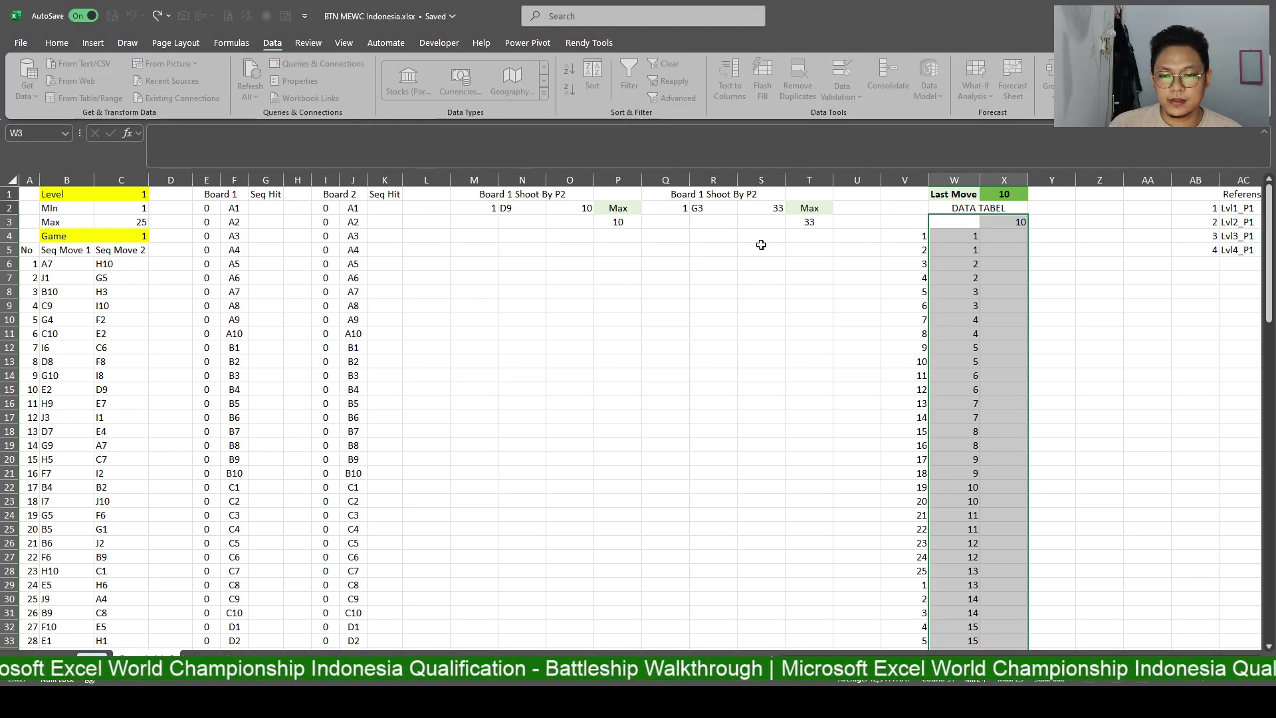
click(989, 195)
key(Return)
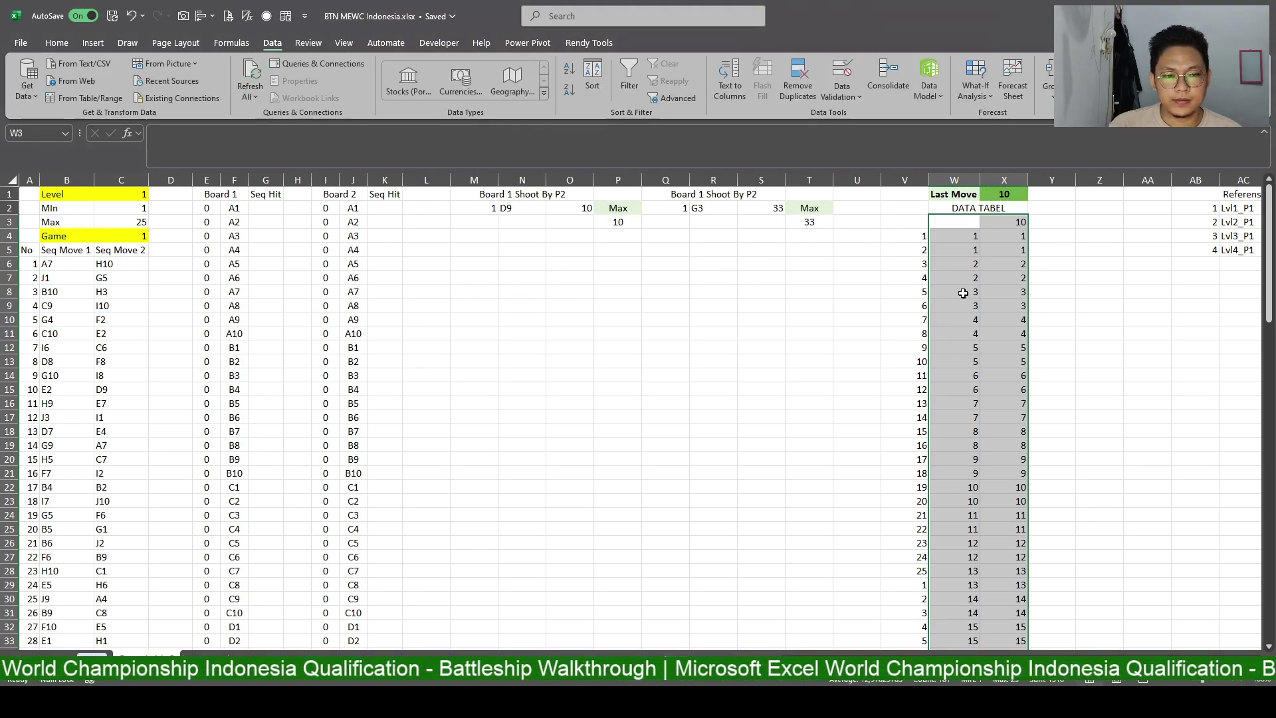
Rebuild the data table with the Game cell C4 as the column input cell.
click(999, 222)
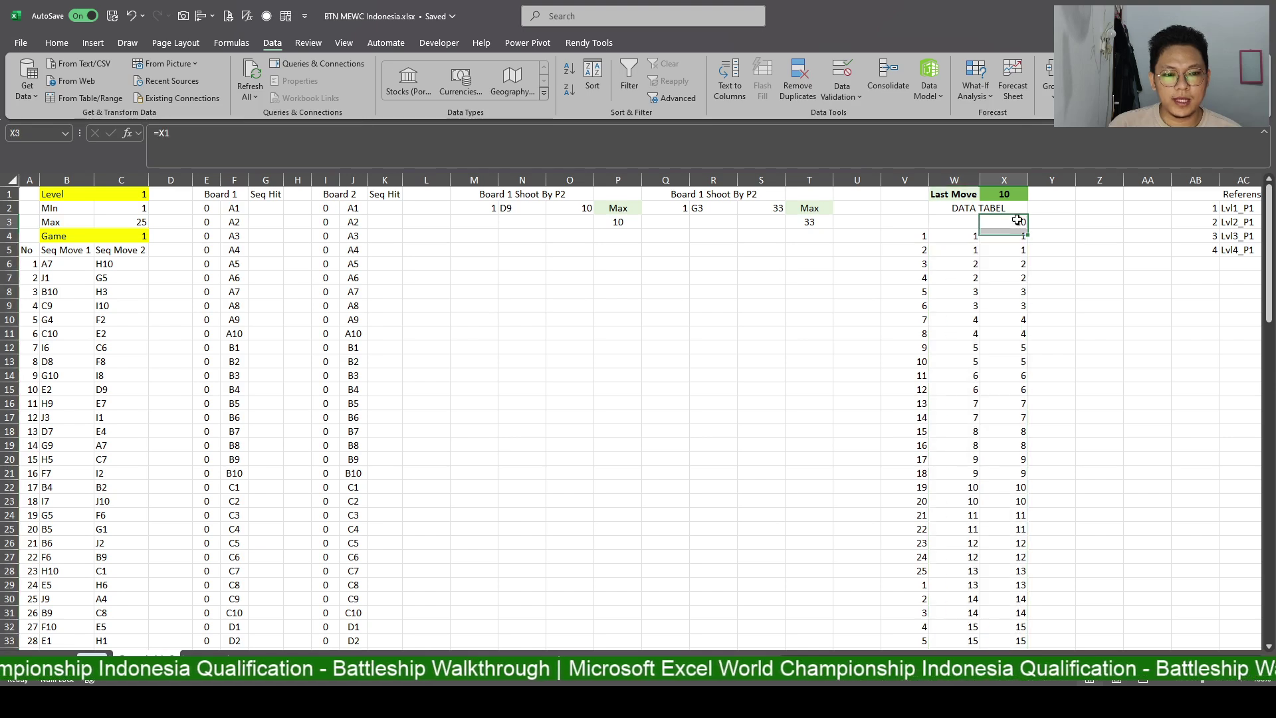
text(Ga)
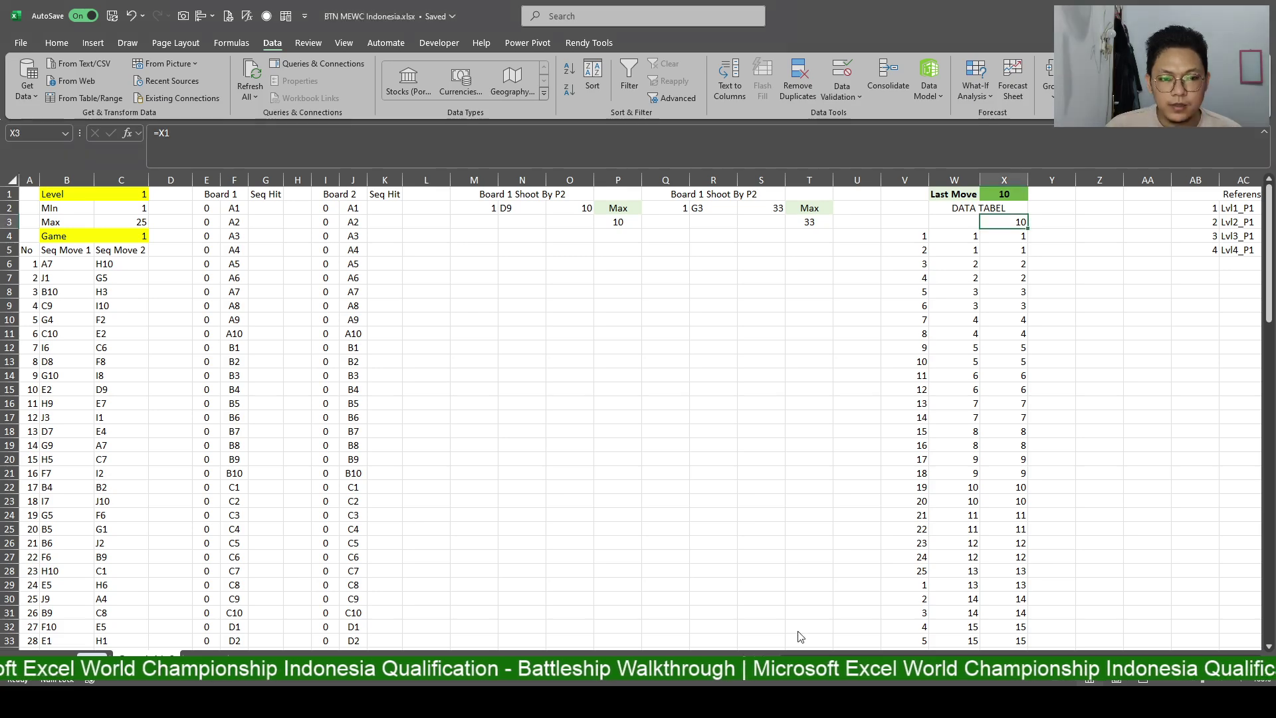
click(967, 230)
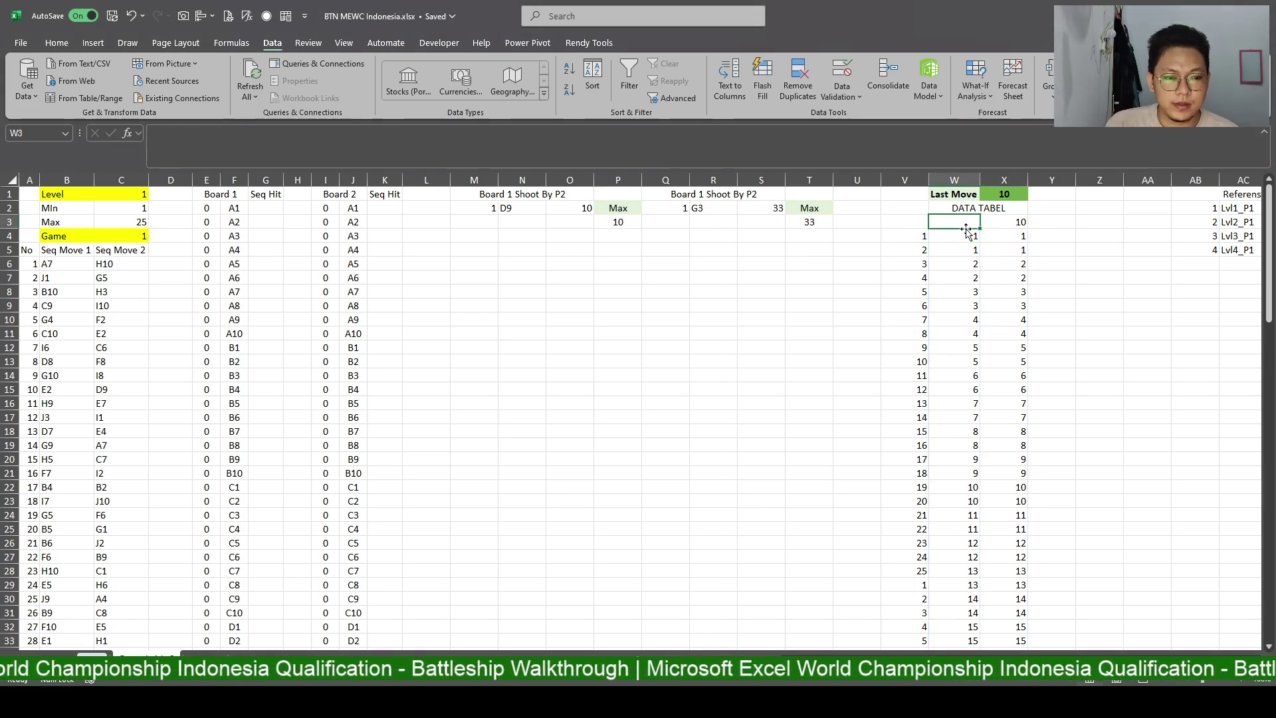
key(ctrl+shift+Right)
key(ctrl+shift+Down)
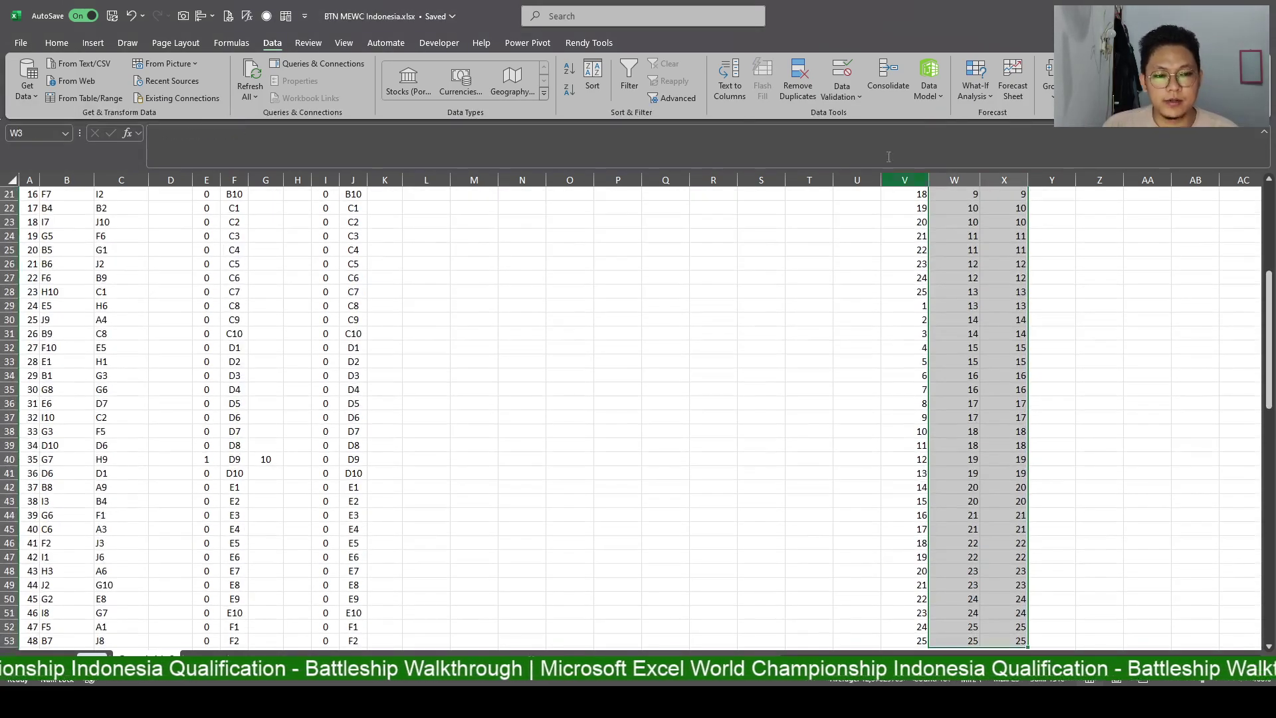
click(977, 93)
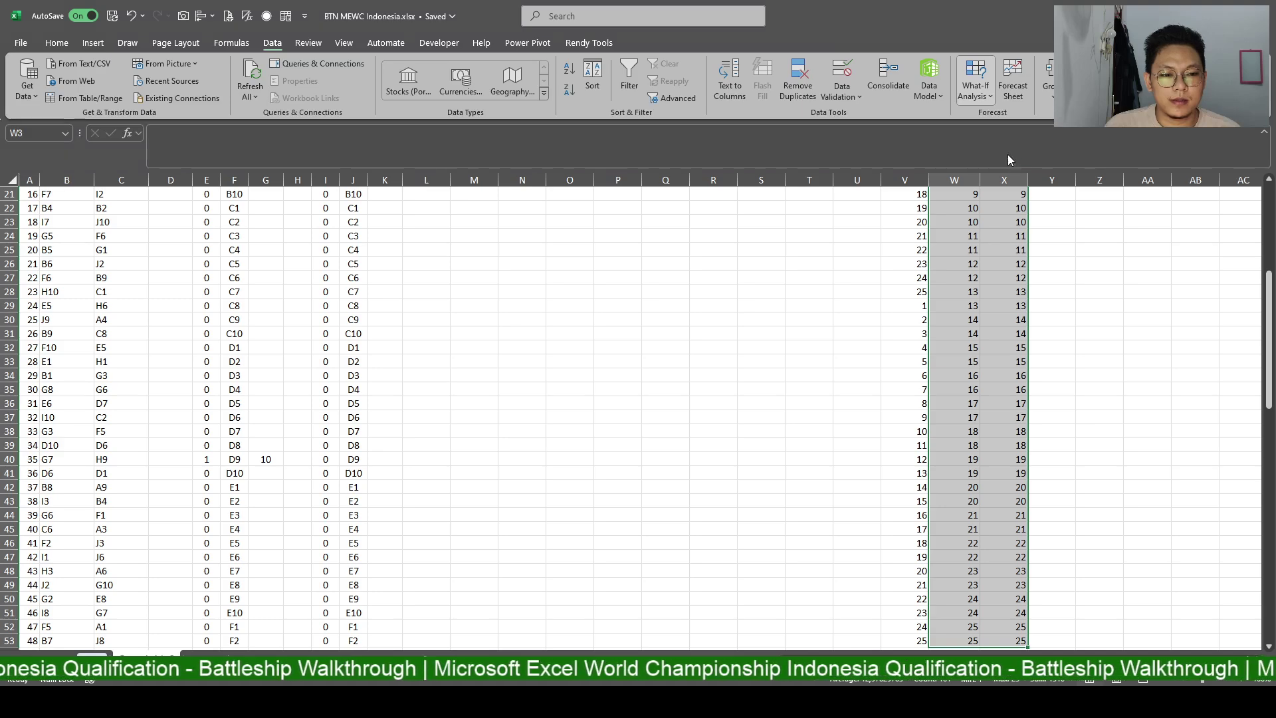
click(1008, 154)
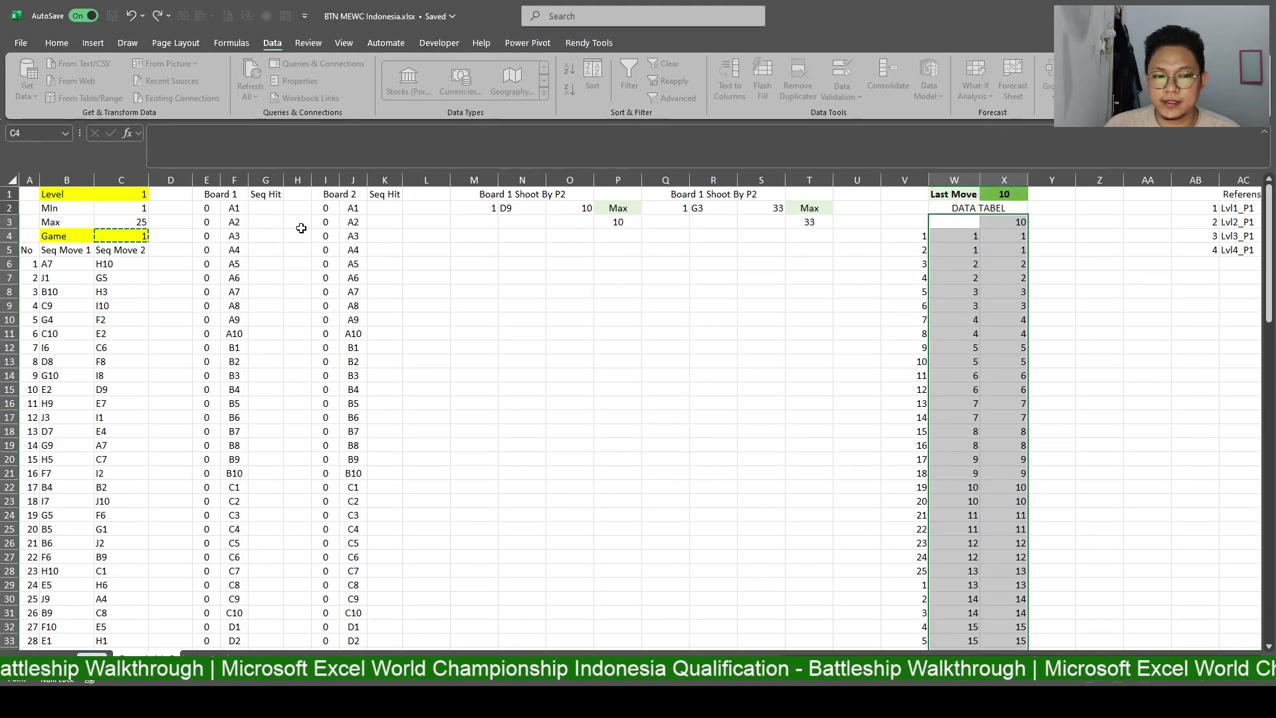
key(Return)
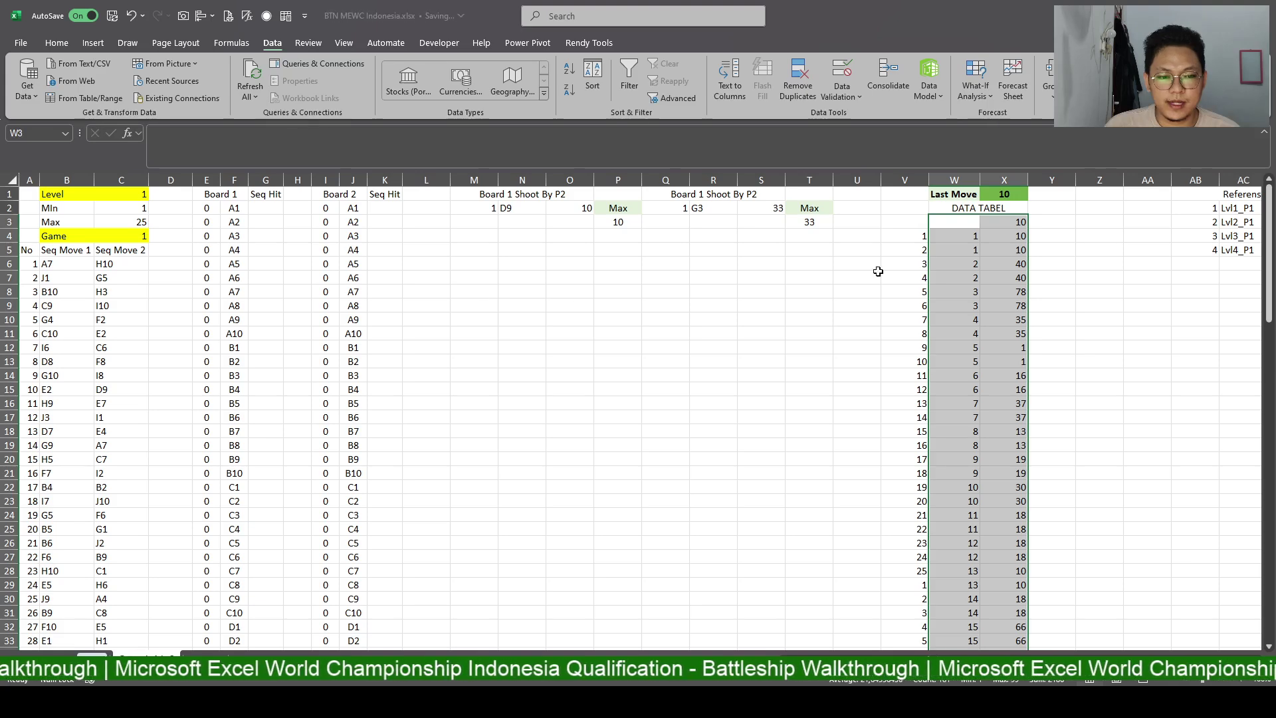
Type the heading ANSWER into Z3 beside the data table results in column X.
click(1095, 263)
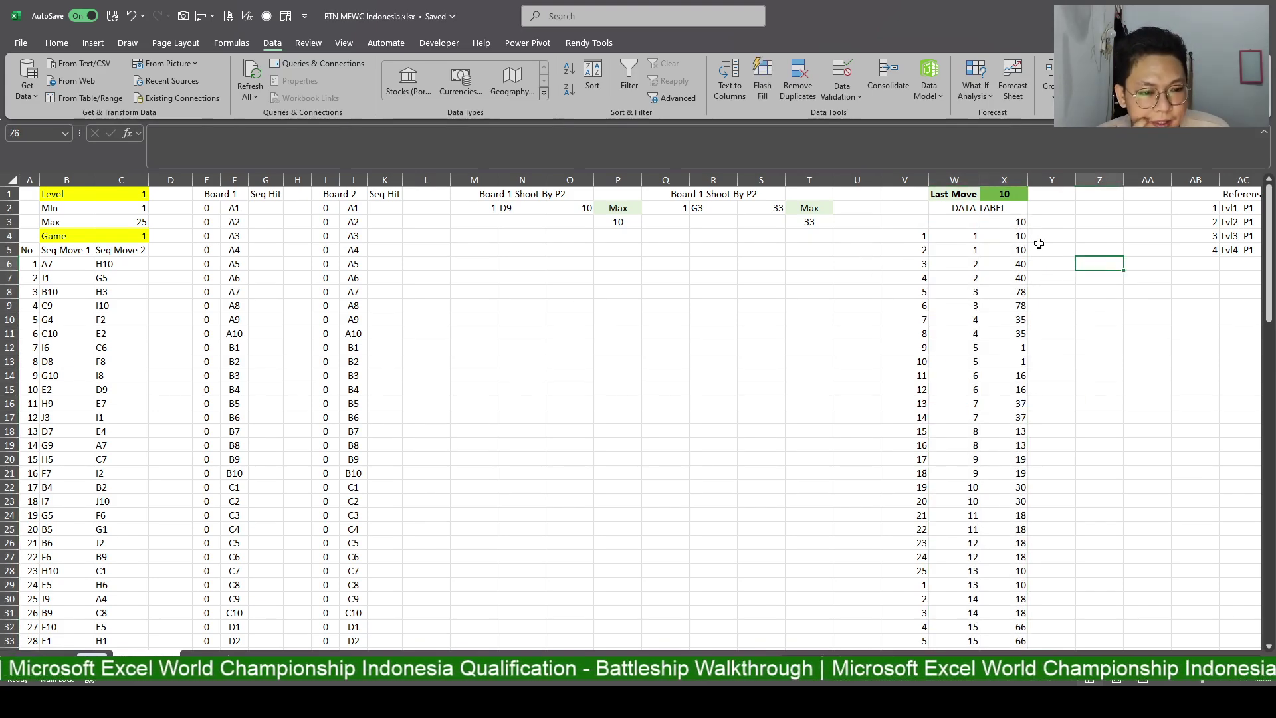
click(1004, 236)
scroll(751, 349, right, 6)
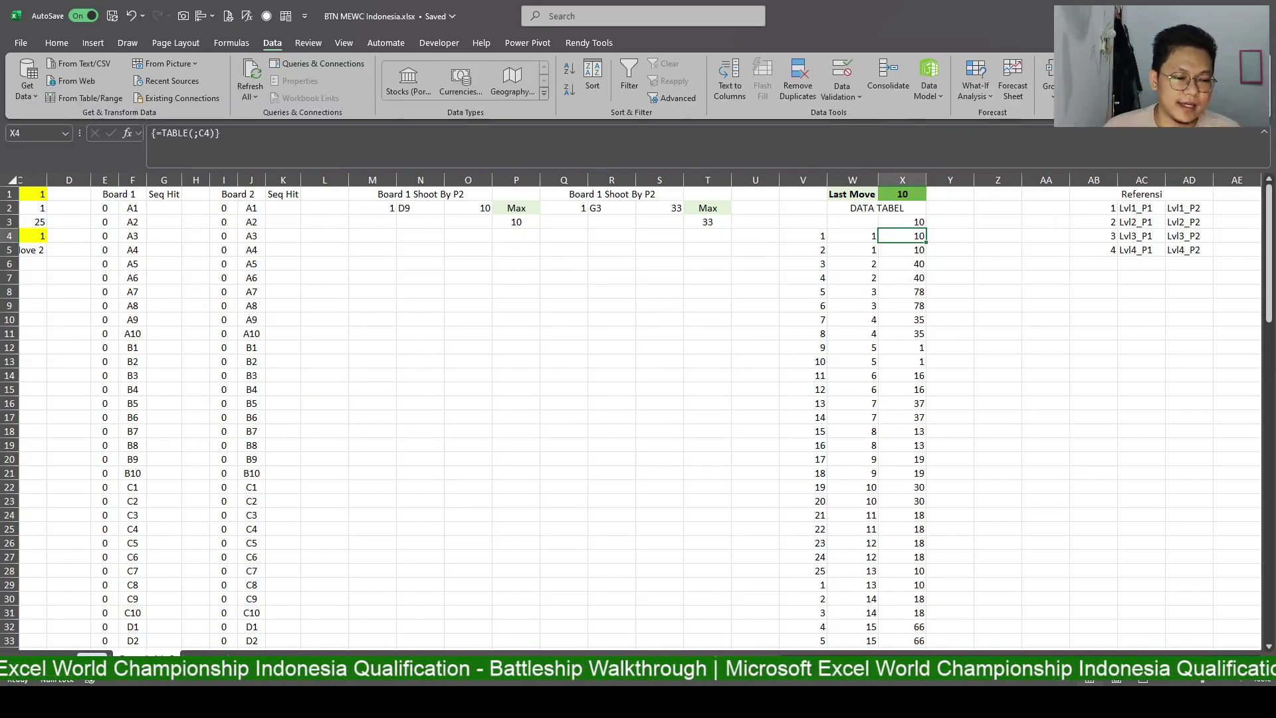
click(853, 248)
click(836, 222)
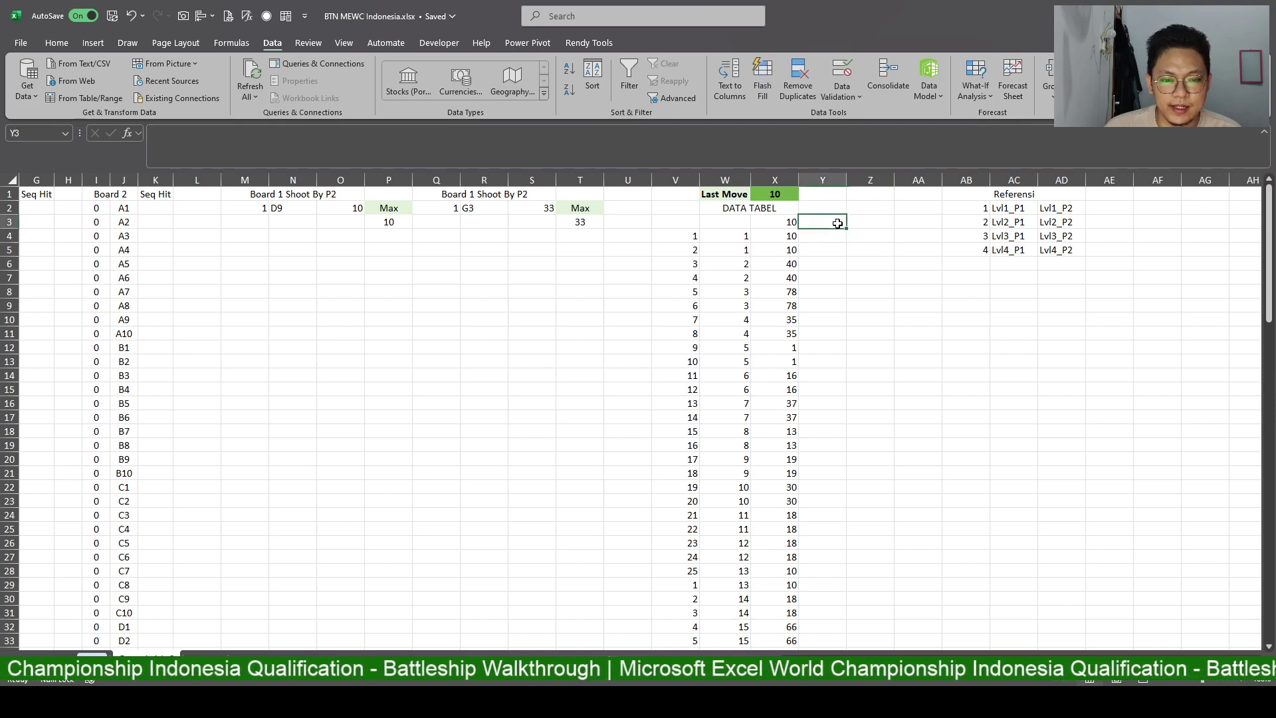
click(853, 207)
click(857, 236)
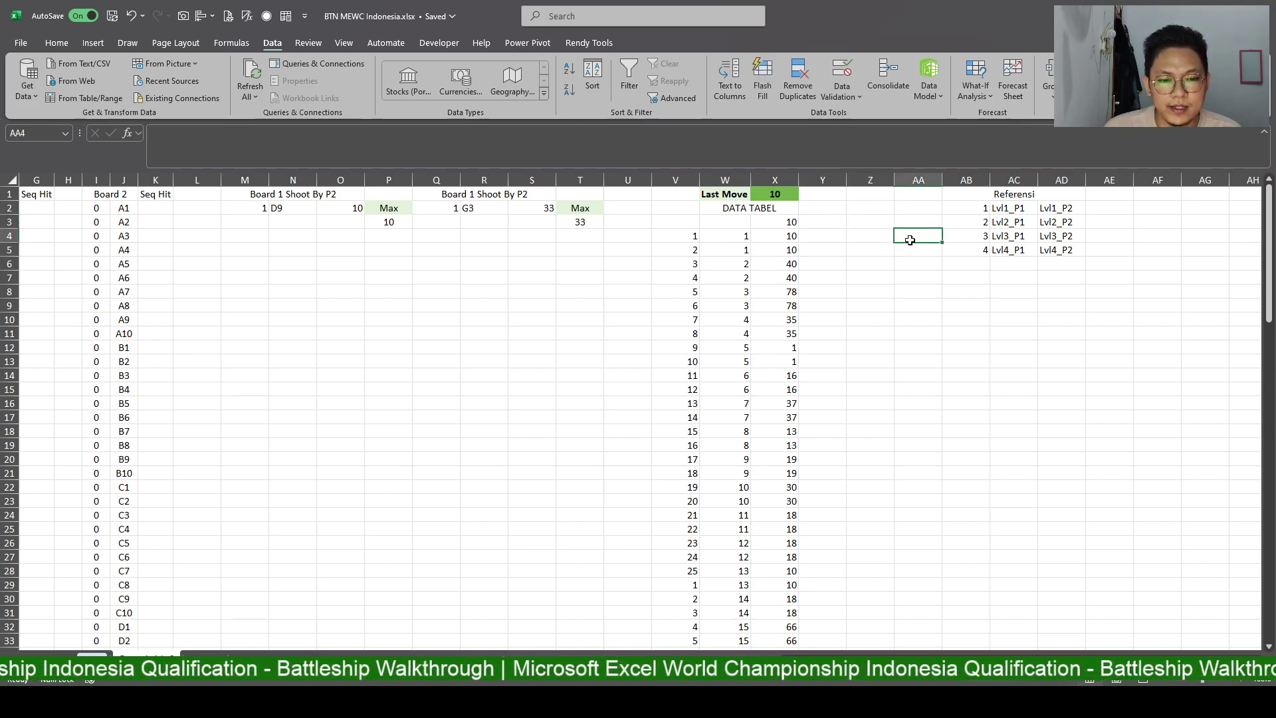
click(869, 220)
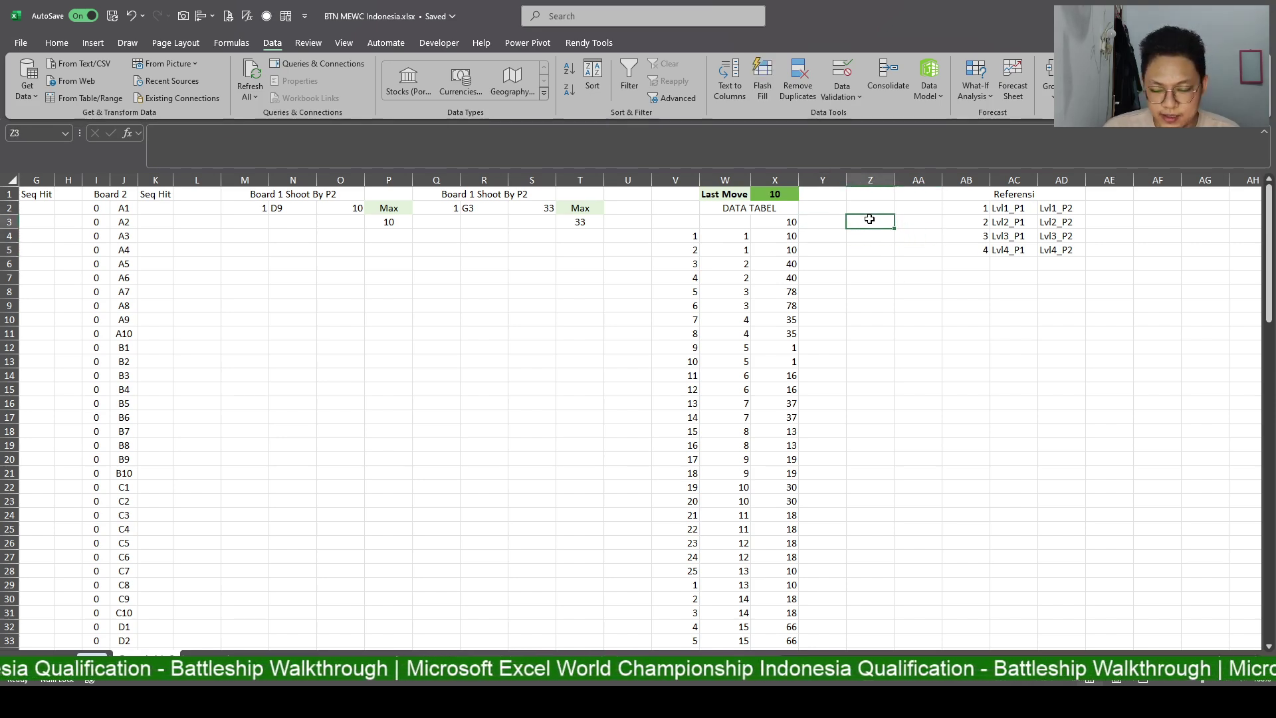
text(ANSWER)
key(Return)
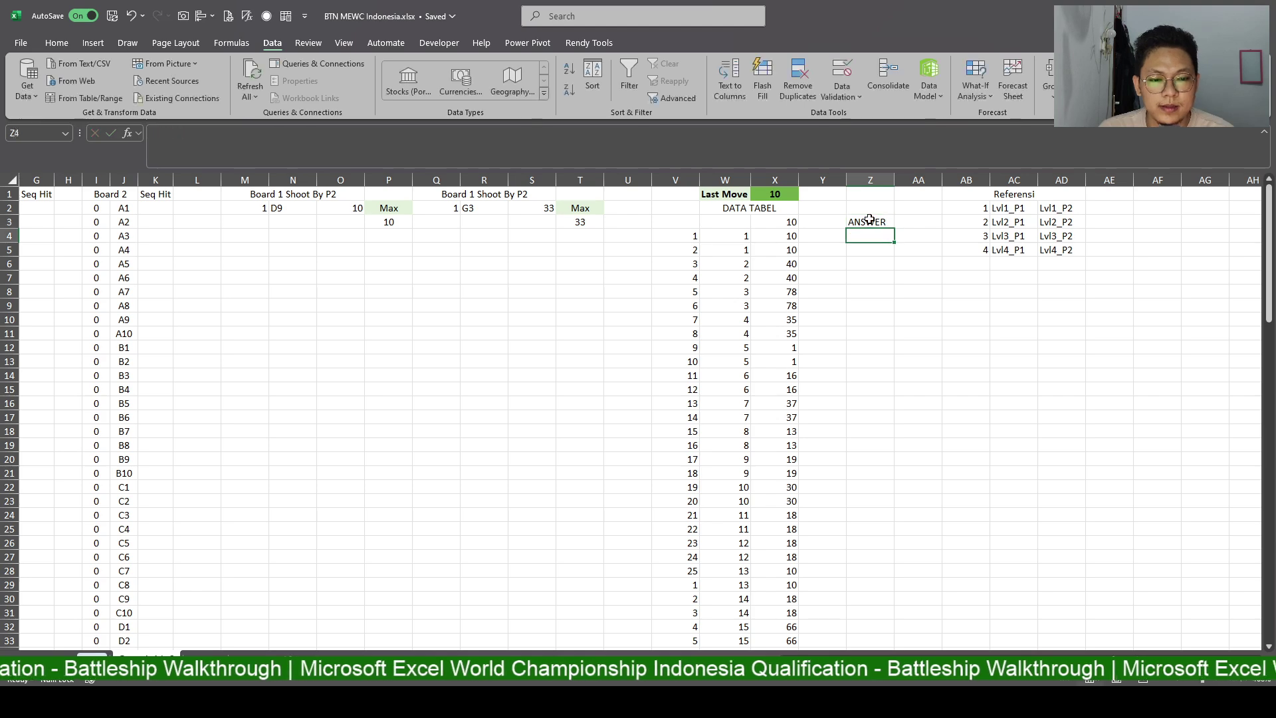
click(774, 236)
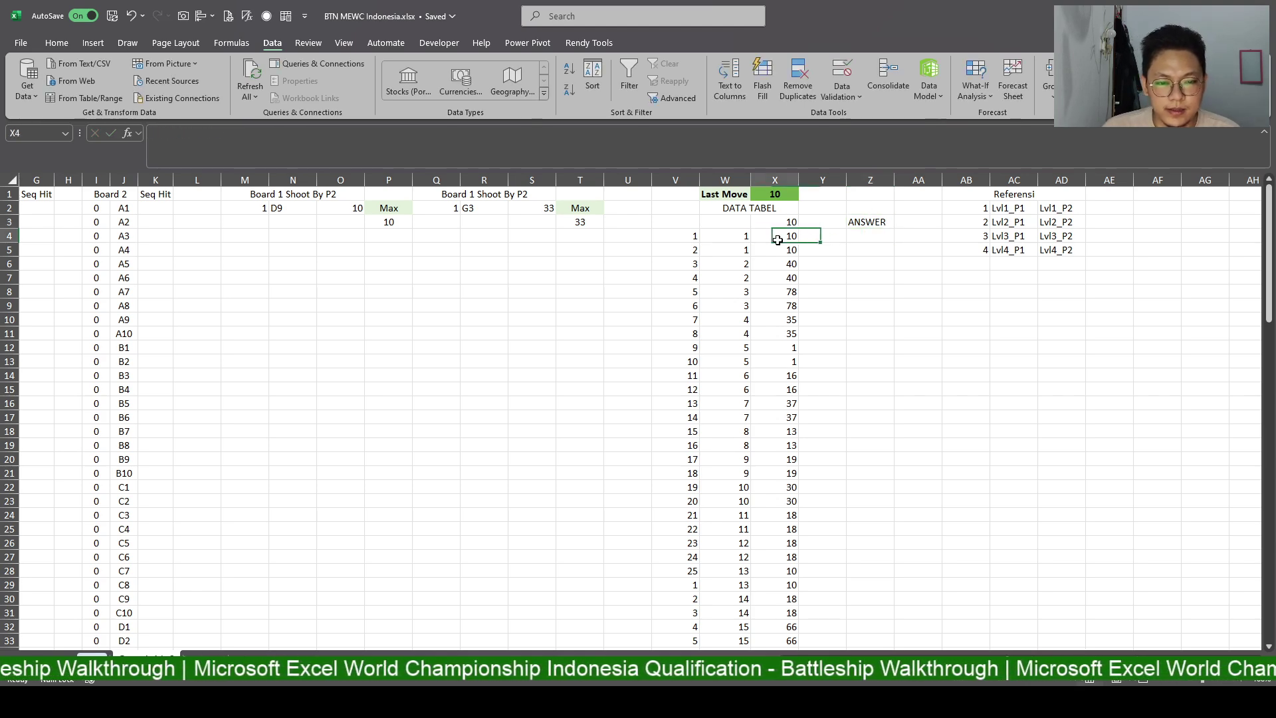
scroll(788, 487, down, 3)
scroll(788, 486, up, 3)
click(857, 236)
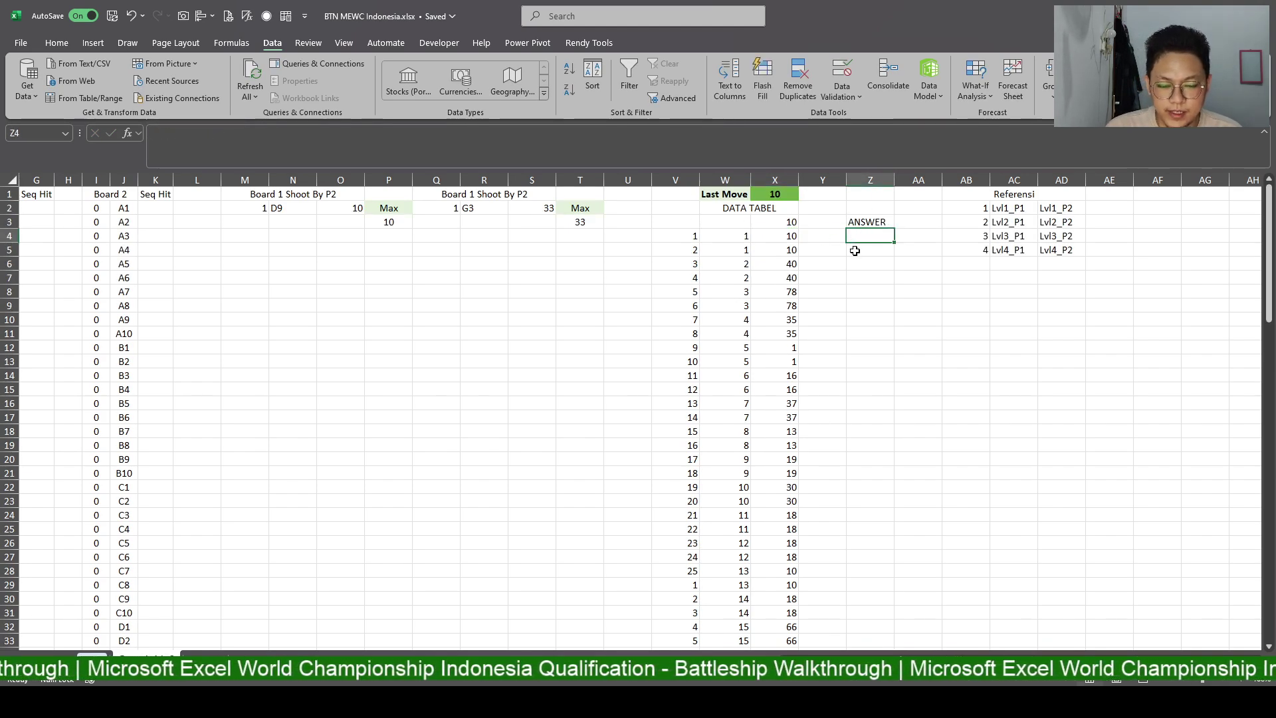
Enter =X4 in Z4 and copy it down column Z to row 53.
text(=)
click(786, 237)
key(ctrl+Return)
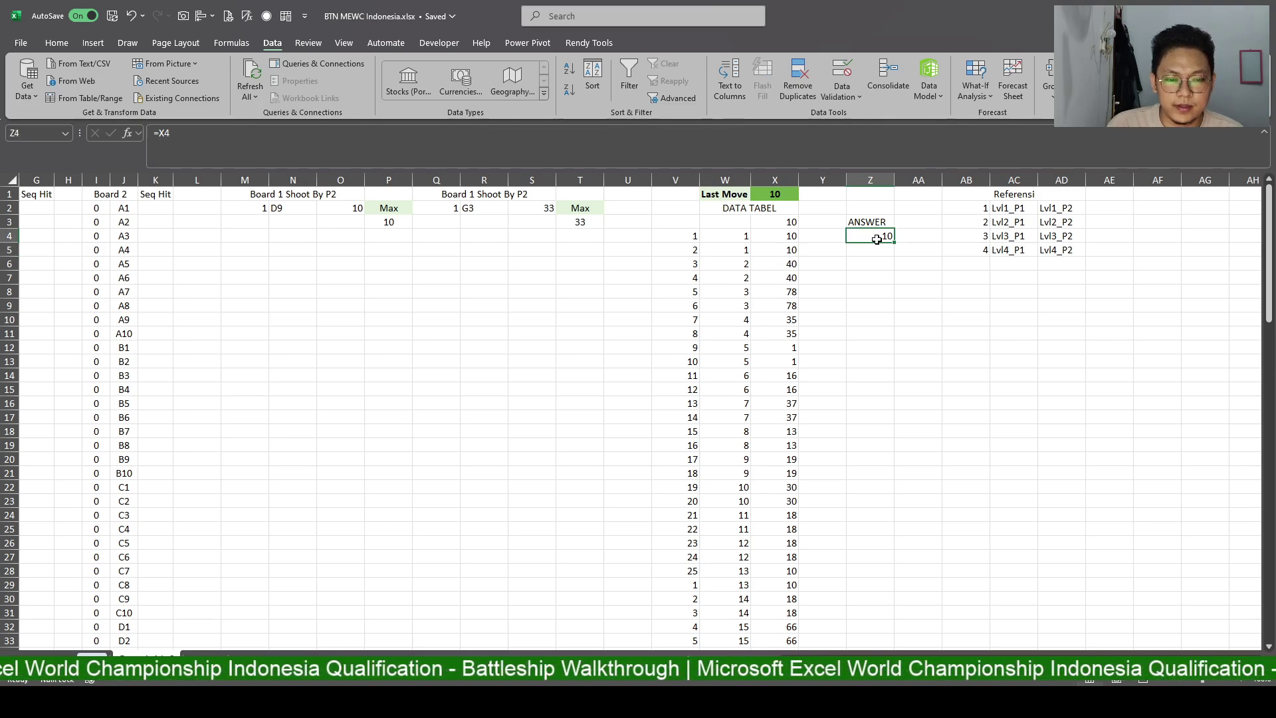
click(877, 245)
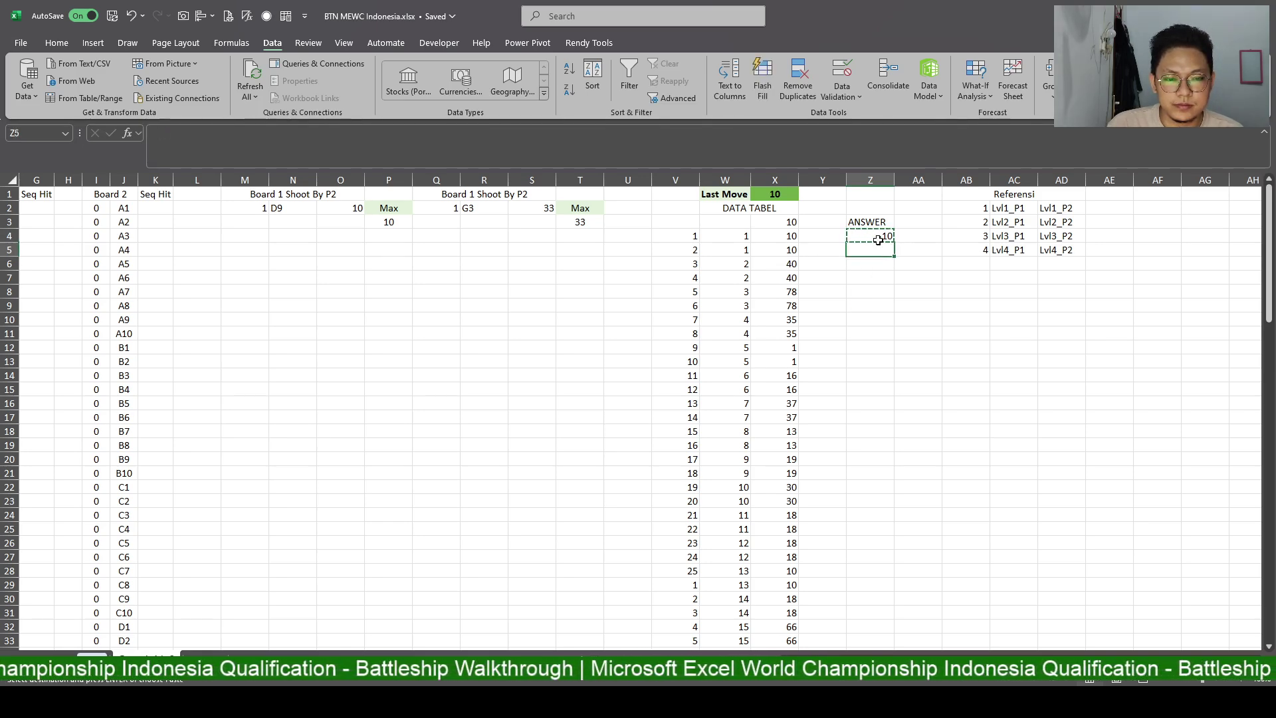
drag(878, 241, 880, 498)
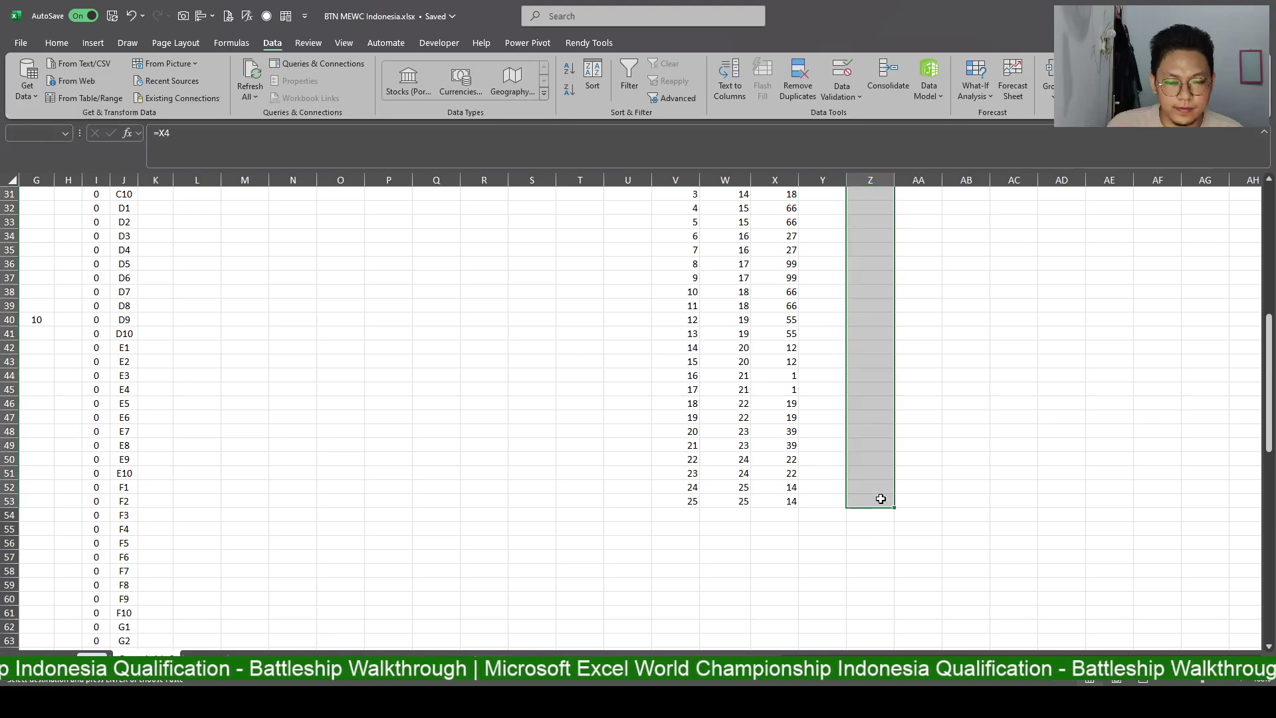
key(Return)
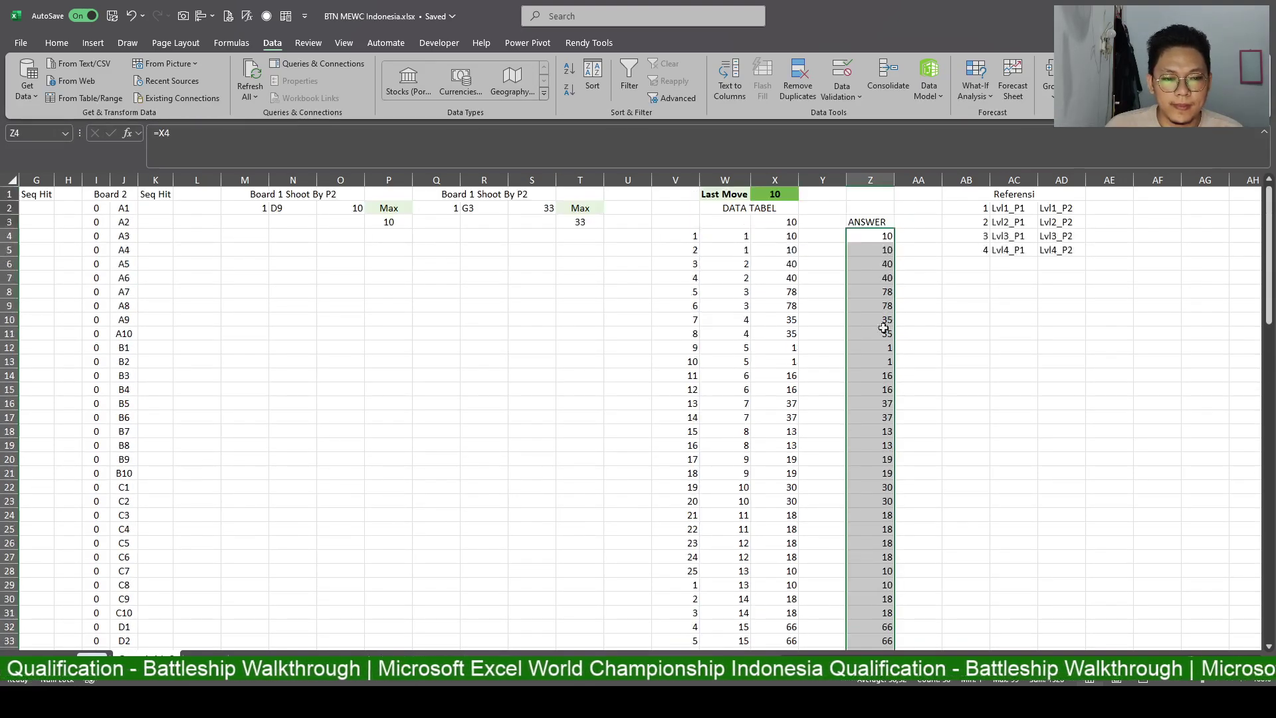
Merge & Center Z4:Z5 and apply that merge down column Z with Format Painter.
double_click(879, 261)
click(877, 238)
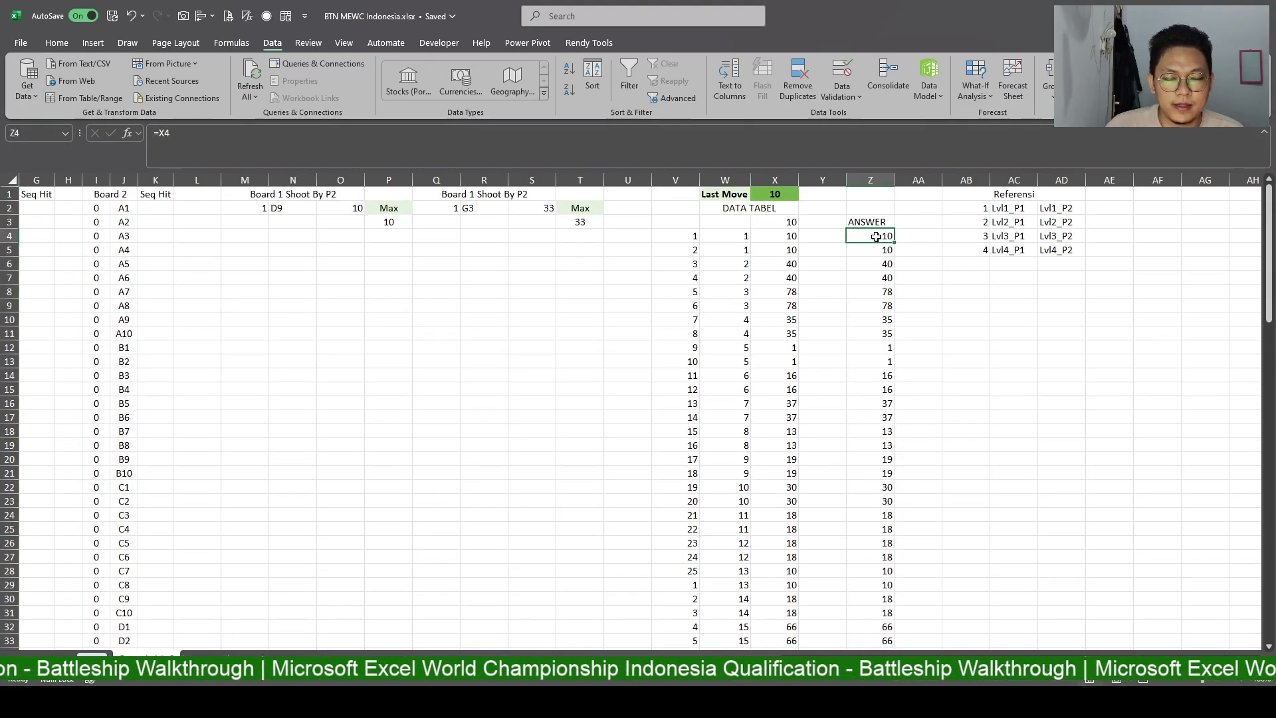
drag(878, 245, 878, 250)
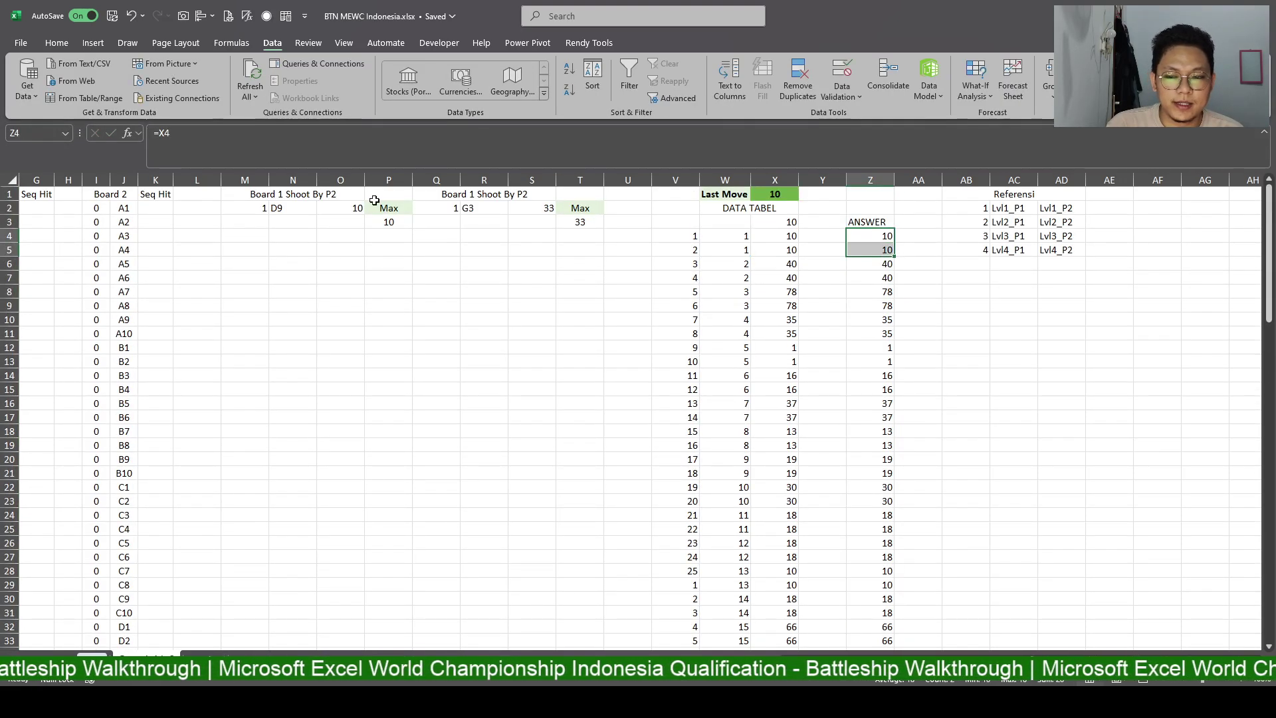
click(60, 45)
click(433, 86)
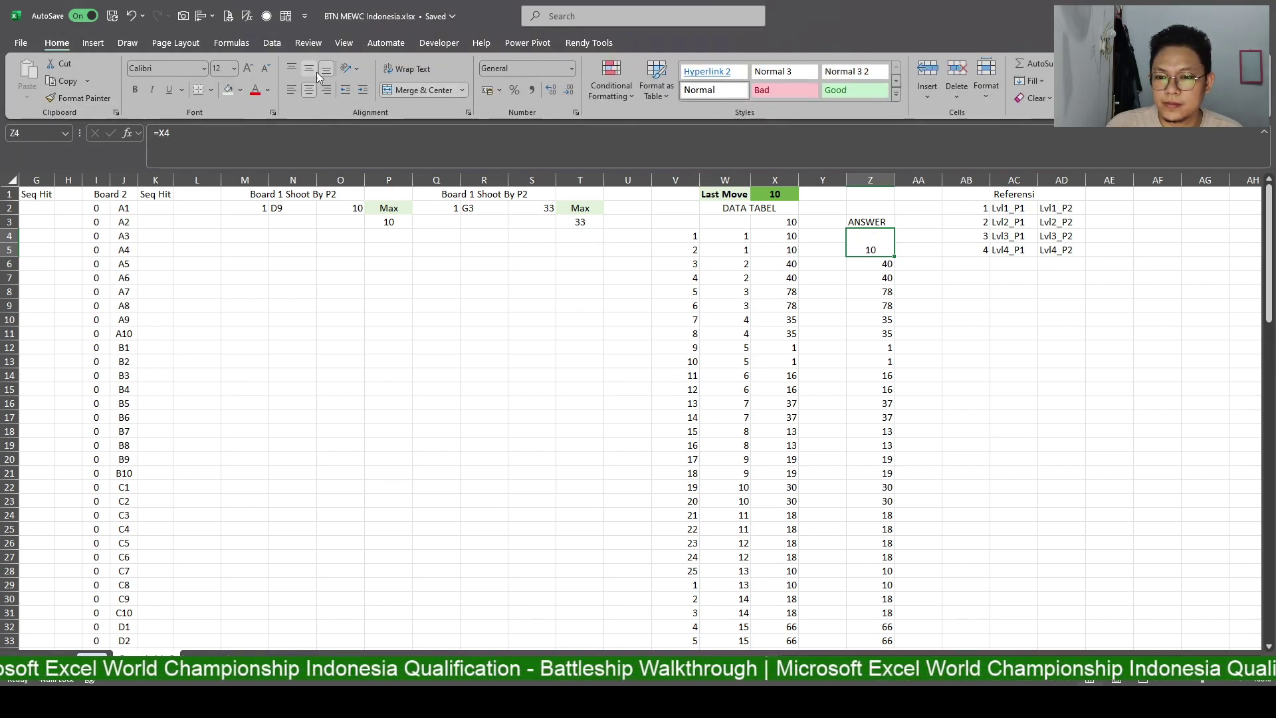
click(99, 100)
mouse_move(871, 264)
mouse_down()
mouse_move(877, 635)
mouse_move(878, 574)
mouse_up()
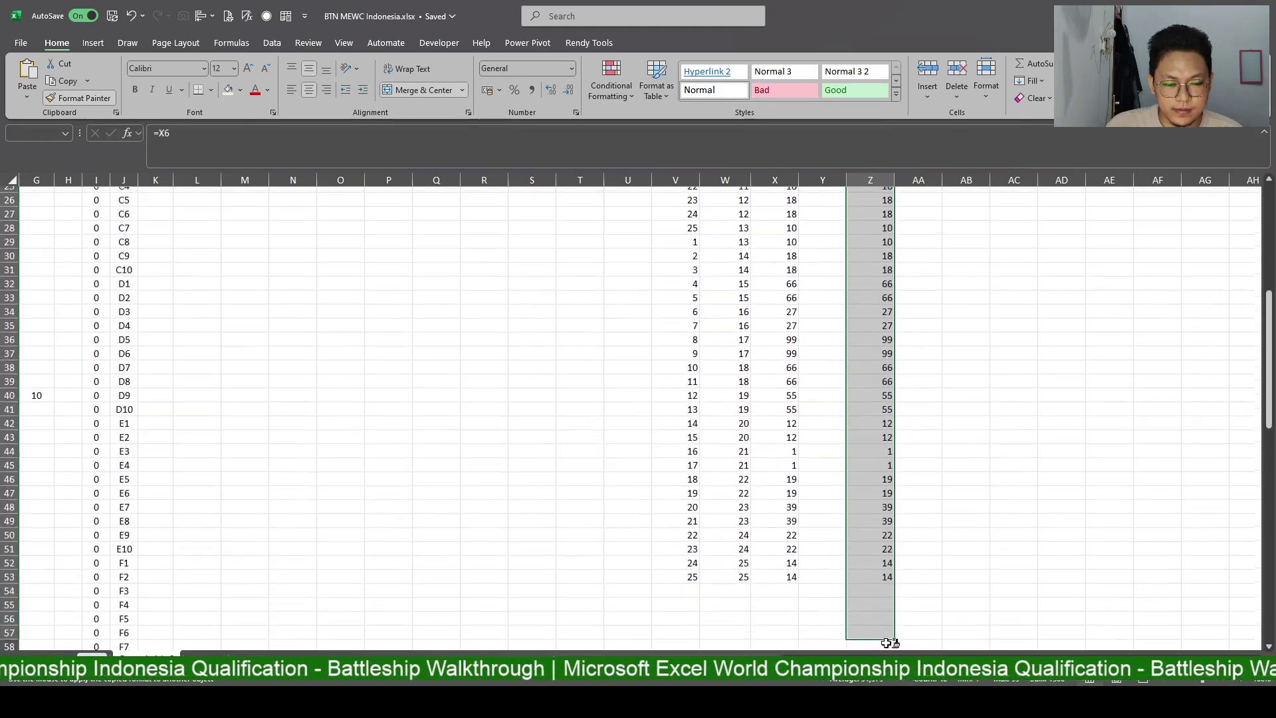
Make the ANSWER heading in Z3 bold with an orange fill.
scroll(873, 568, up, 2)
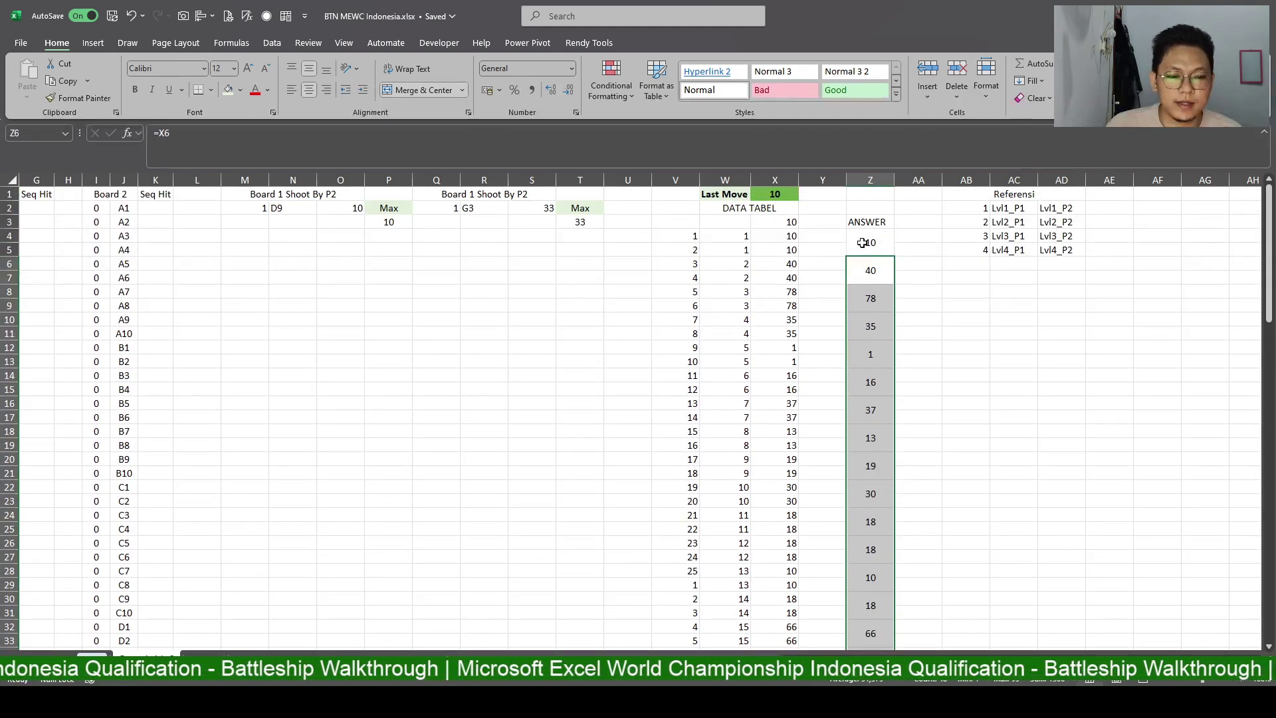
click(852, 224)
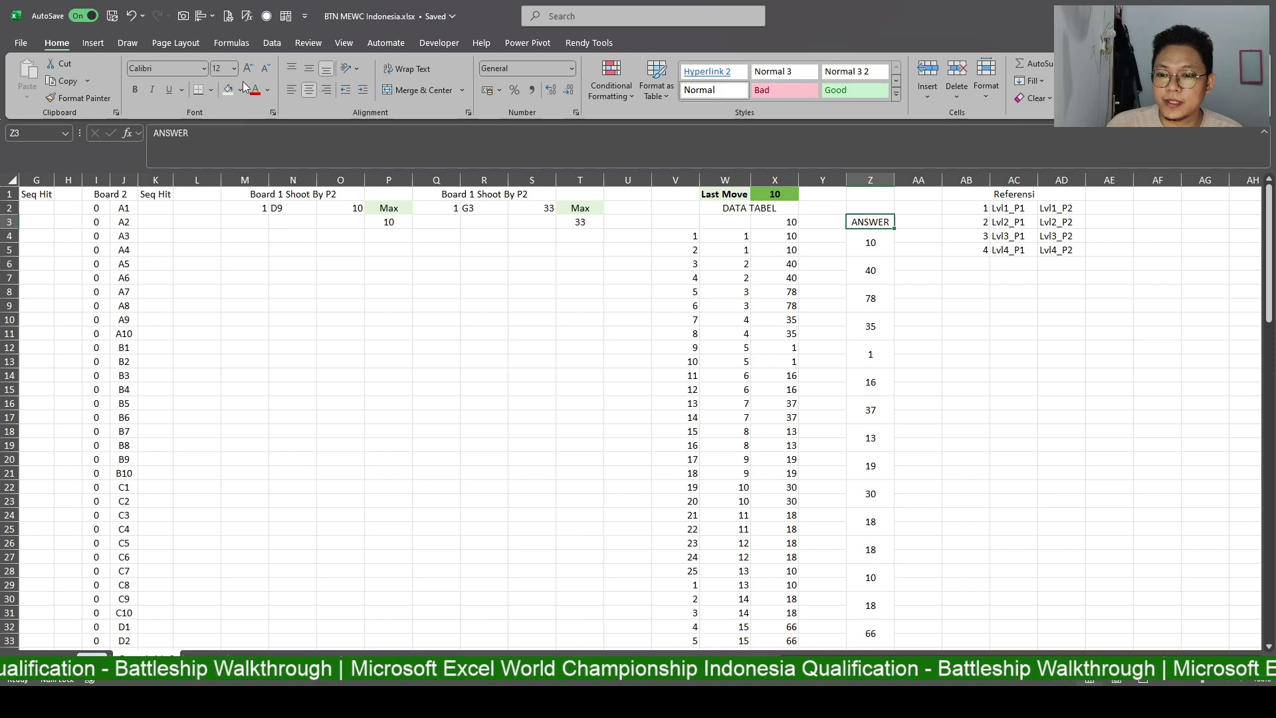
key(F4)
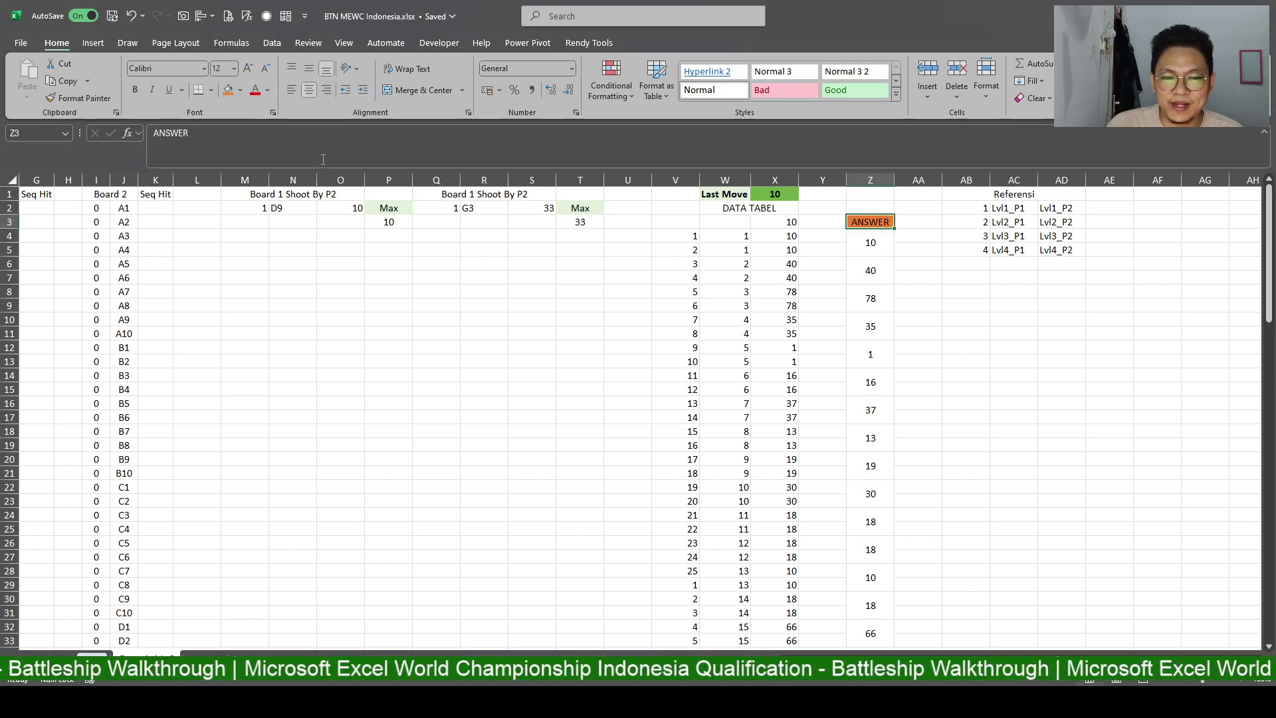
key(ctrl+b)
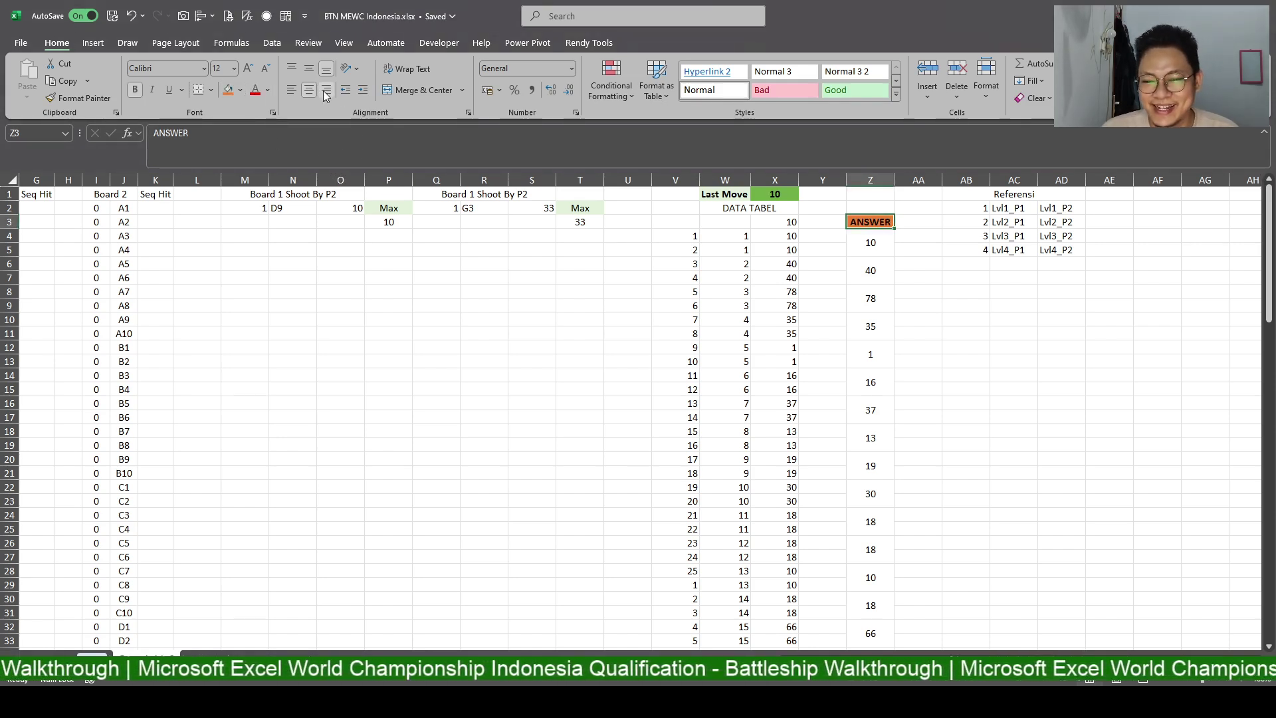
Give the ANSWER heading white text and widen column Z.
click(271, 93)
click(257, 136)
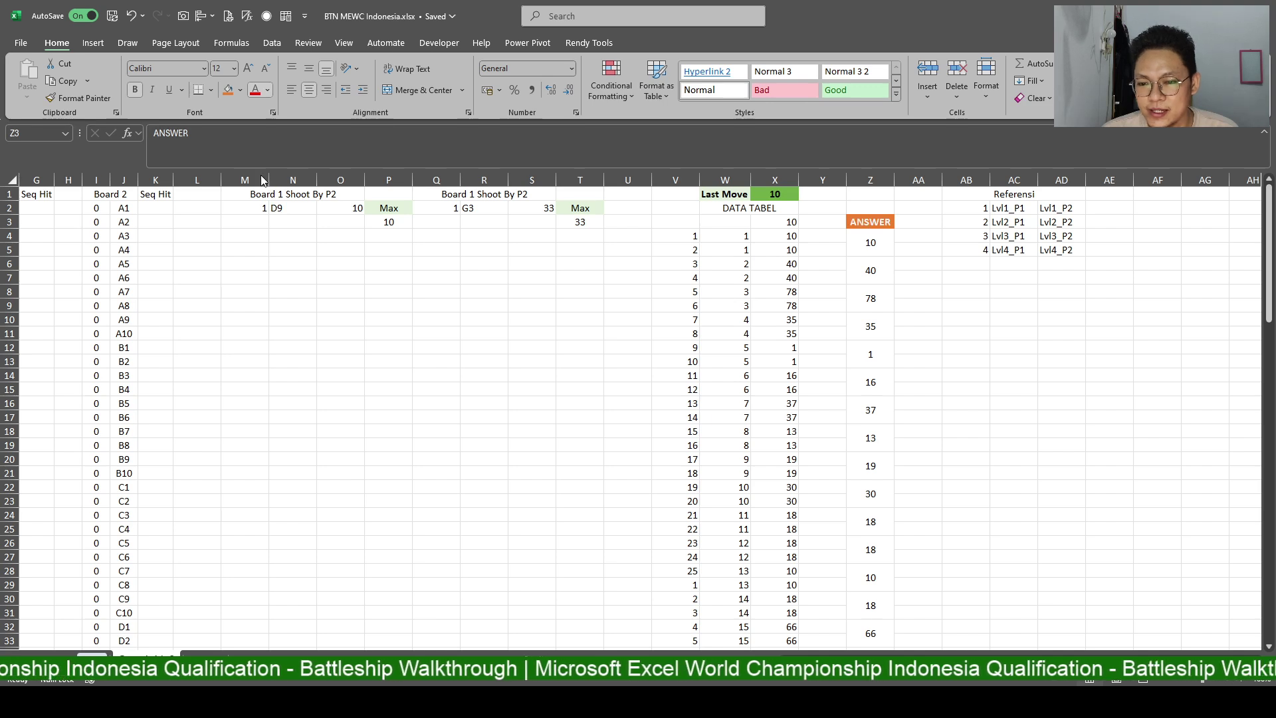
drag(895, 179, 901, 179)
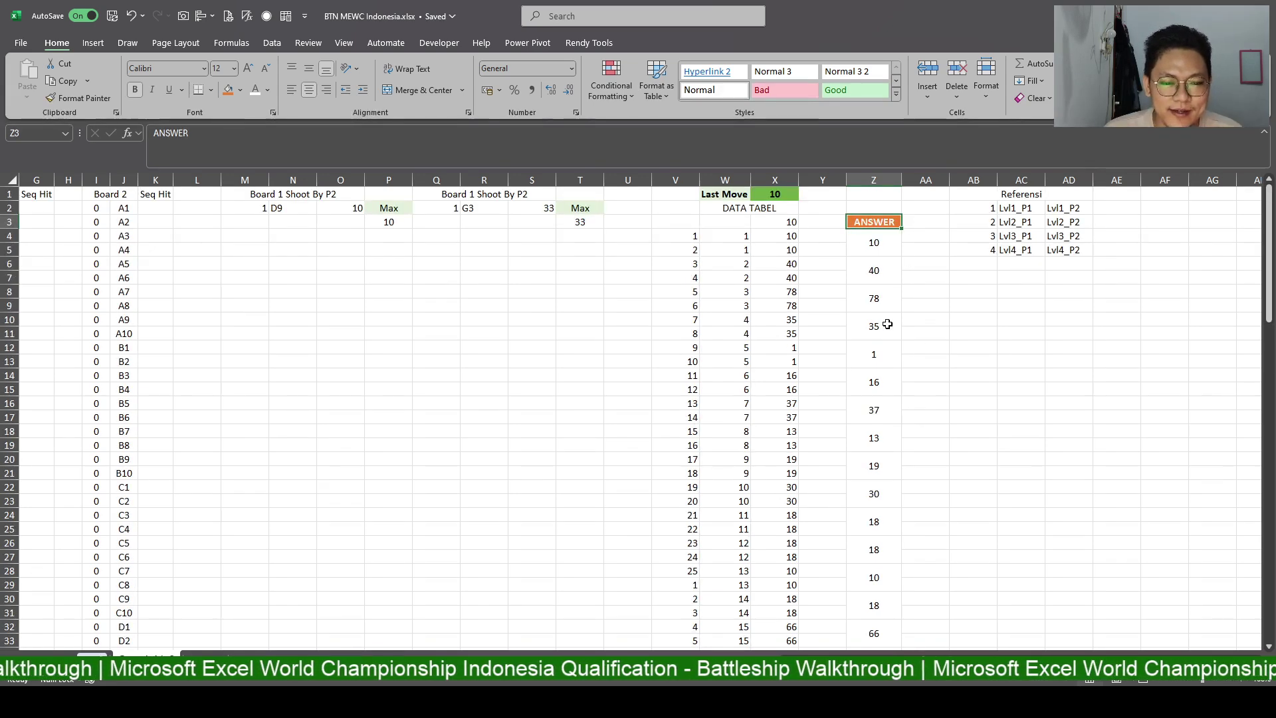
click(875, 241)
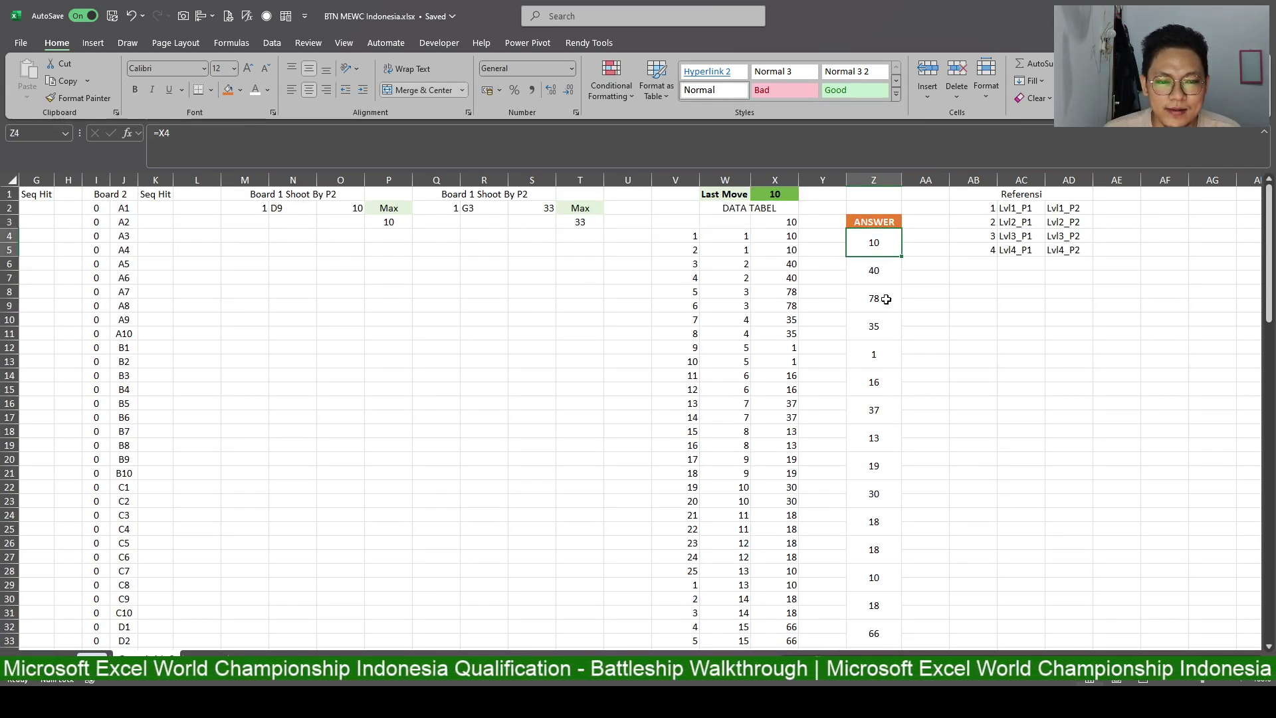
Copy the answer values in Z4:Z53 on the helper sheet.
click(887, 225)
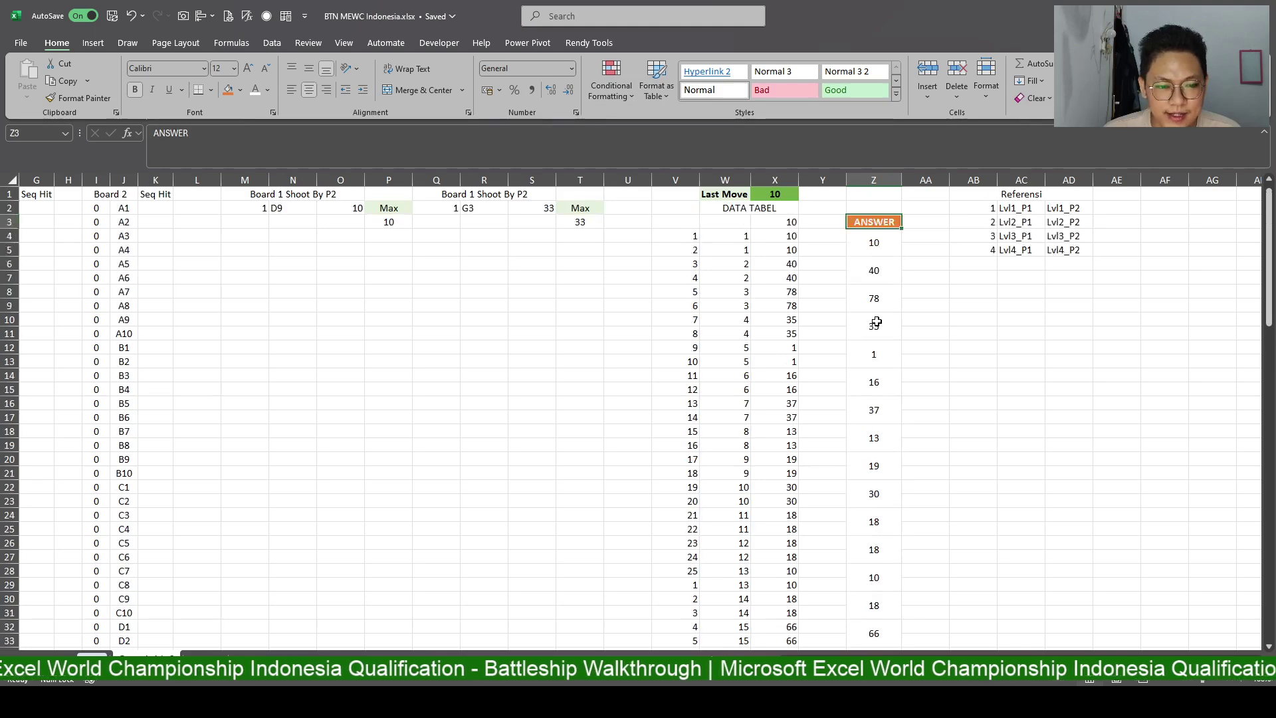
scroll(878, 323, down, 7)
scroll(902, 362, down, 6)
shift+click(887, 374)
scroll(888, 374, up, 4)
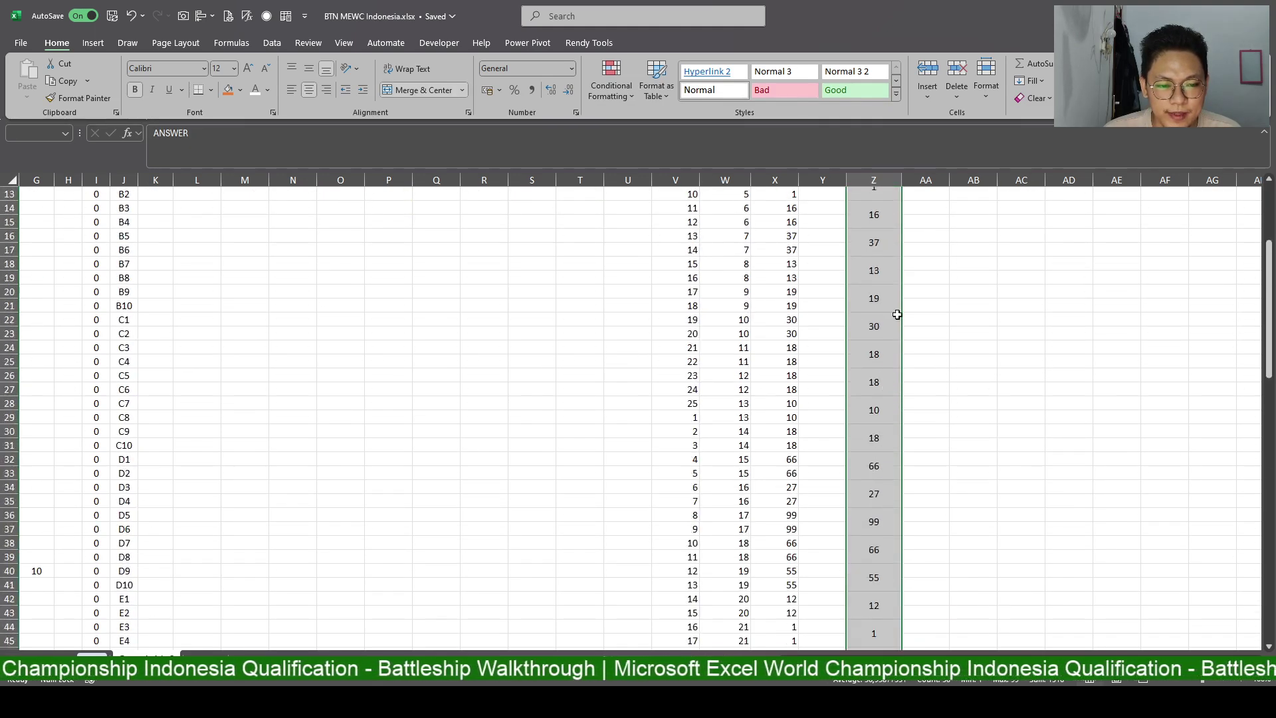
scroll(885, 279, up, 9)
click(874, 243)
scroll(875, 243, down, 9)
shift+click(870, 529)
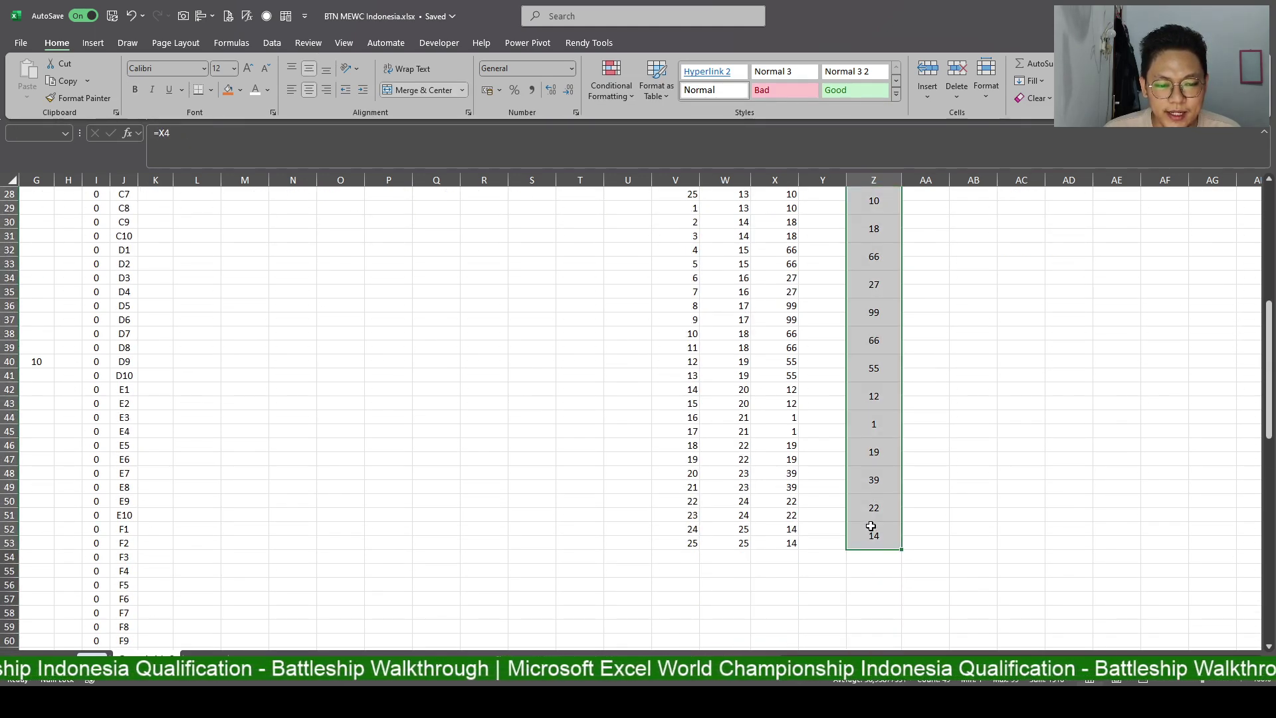
scroll(872, 467, up, 4)
scroll(869, 286, up, 5)
key(ctrl+c)
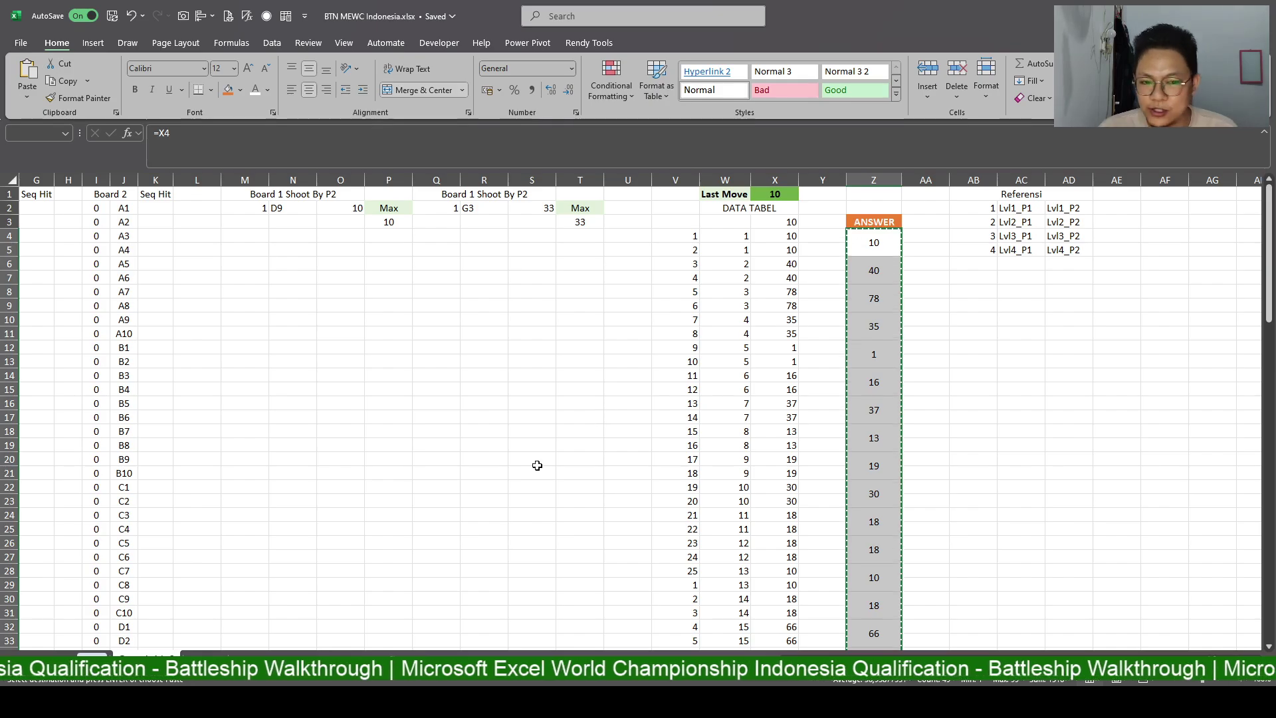
Paste the answers into the questions sheet's Answer column, starting at game 1.
click(101, 654)
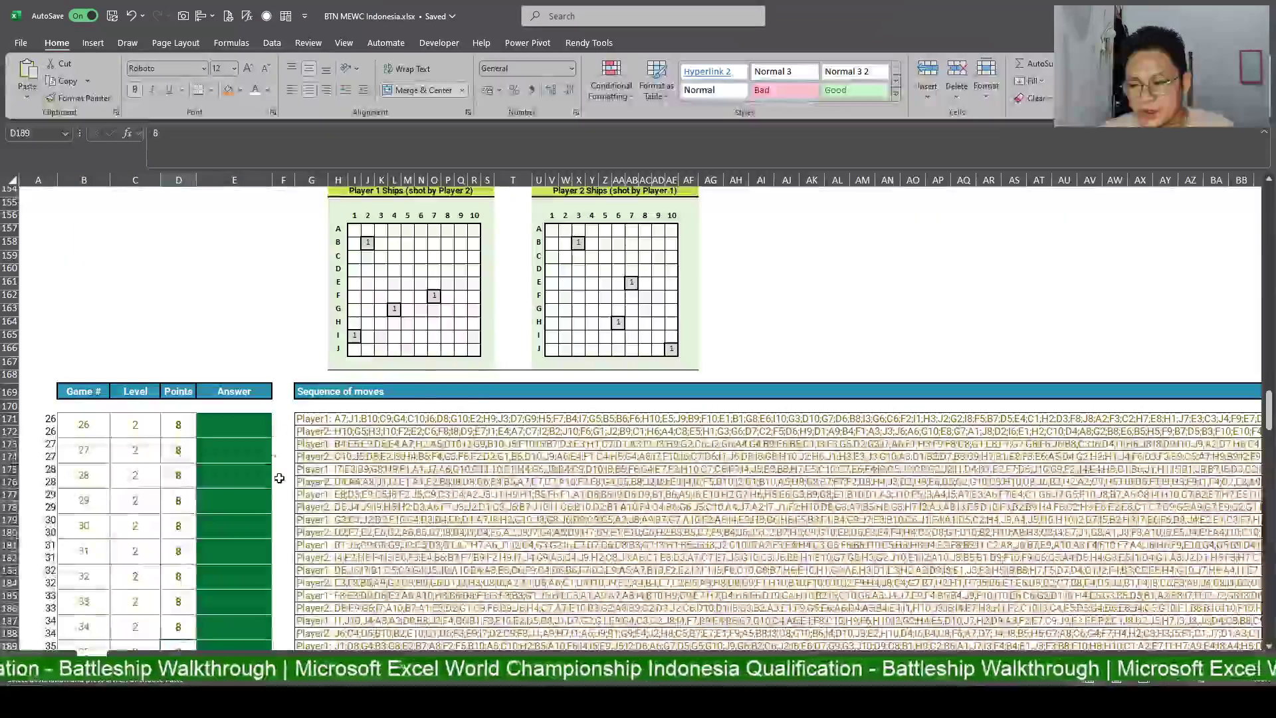
scroll(276, 478, up, 10)
scroll(252, 432, up, 12)
click(222, 359)
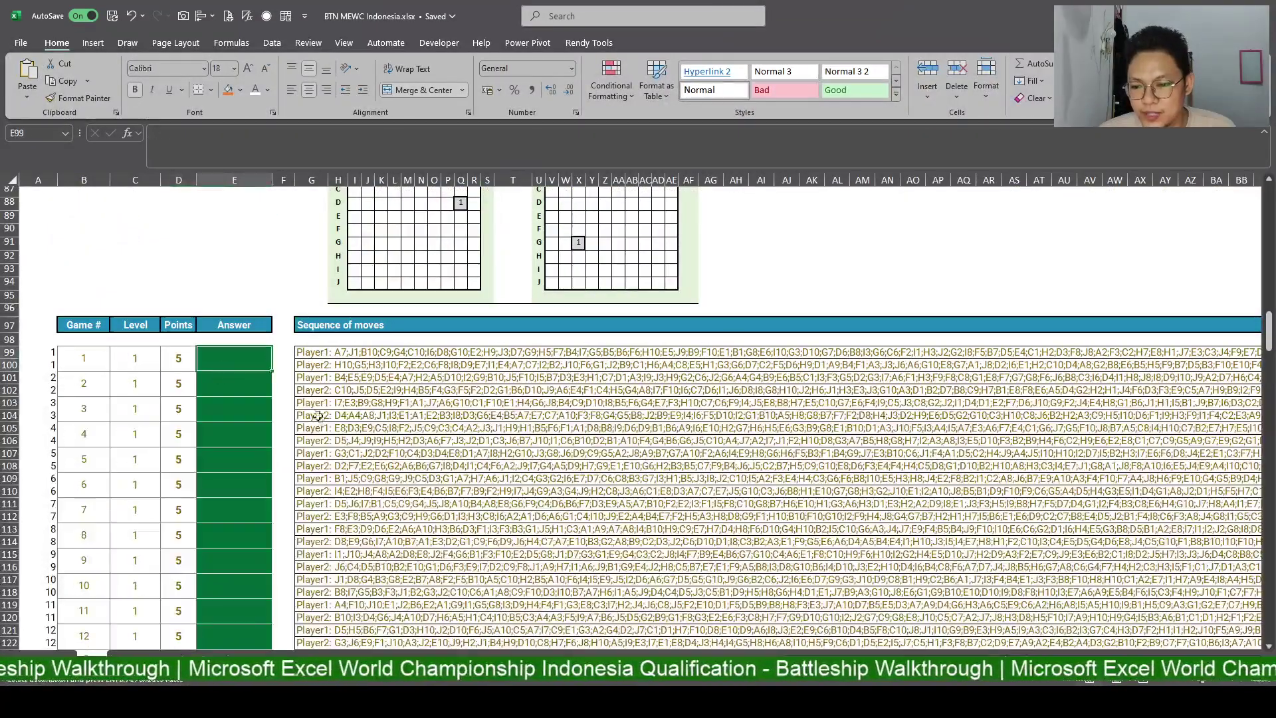
scroll(319, 417, down, 2)
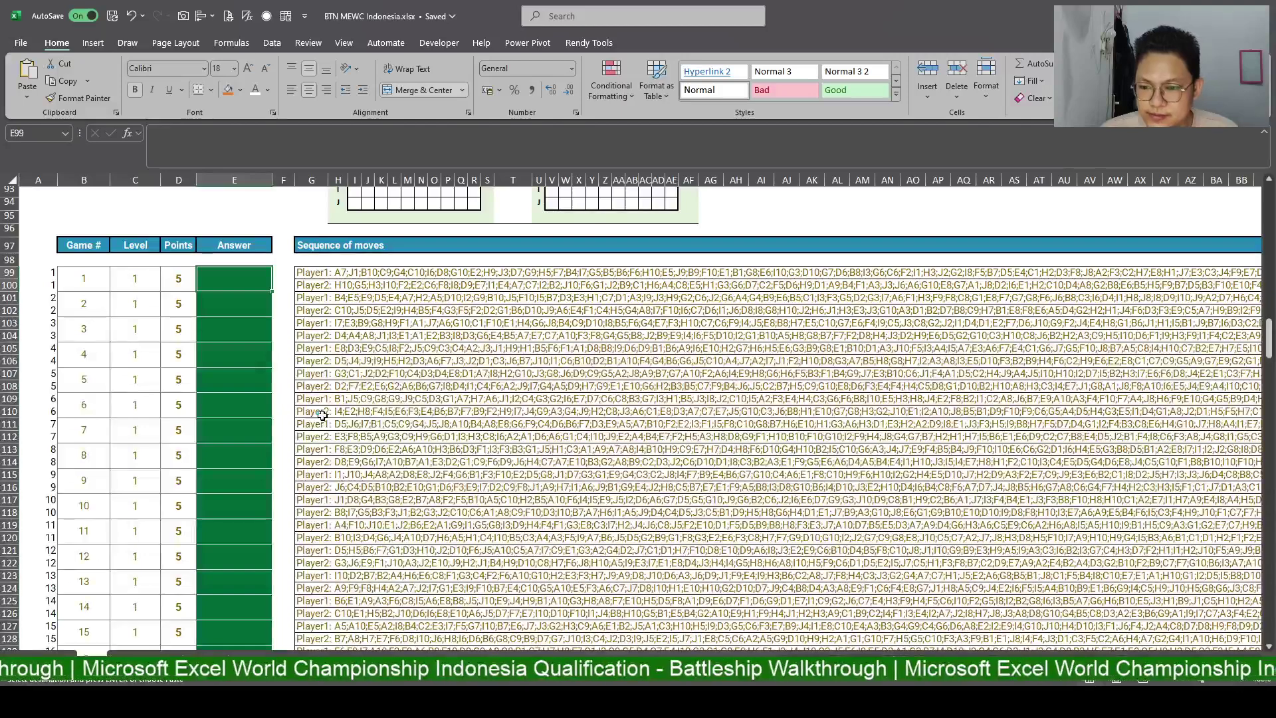
key(ctrl+v)
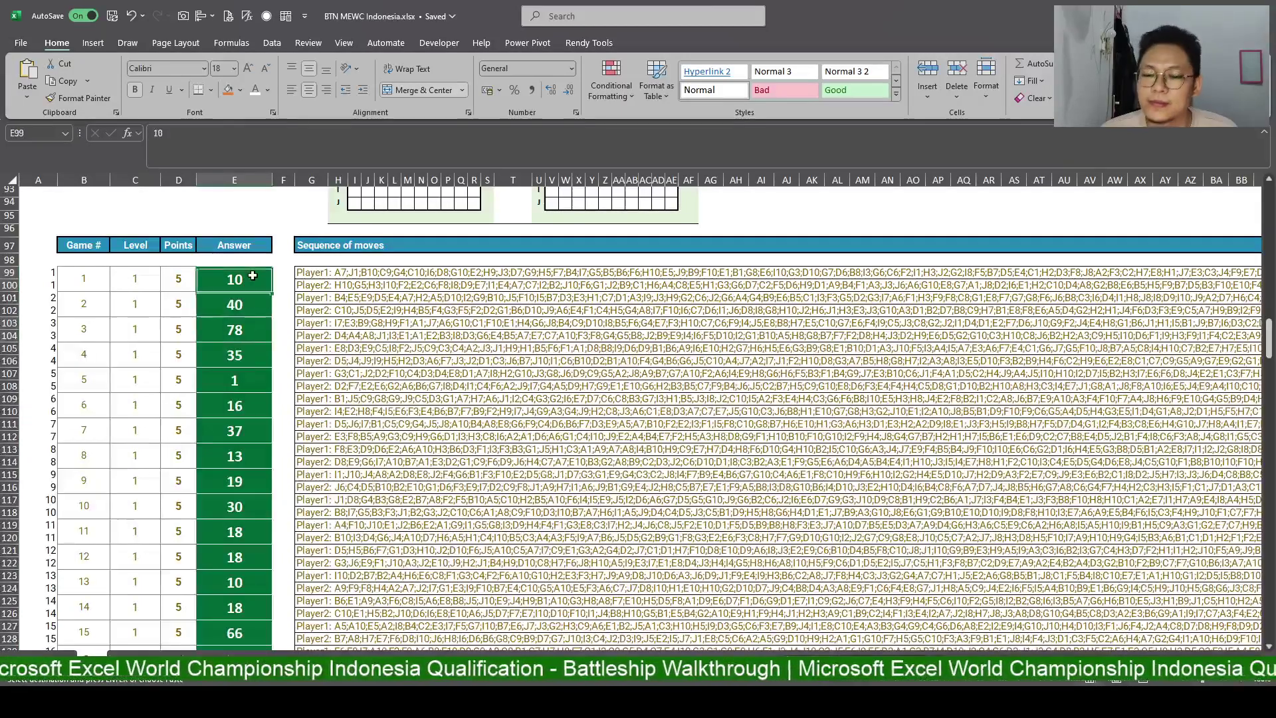
scroll(256, 383, up, 3)
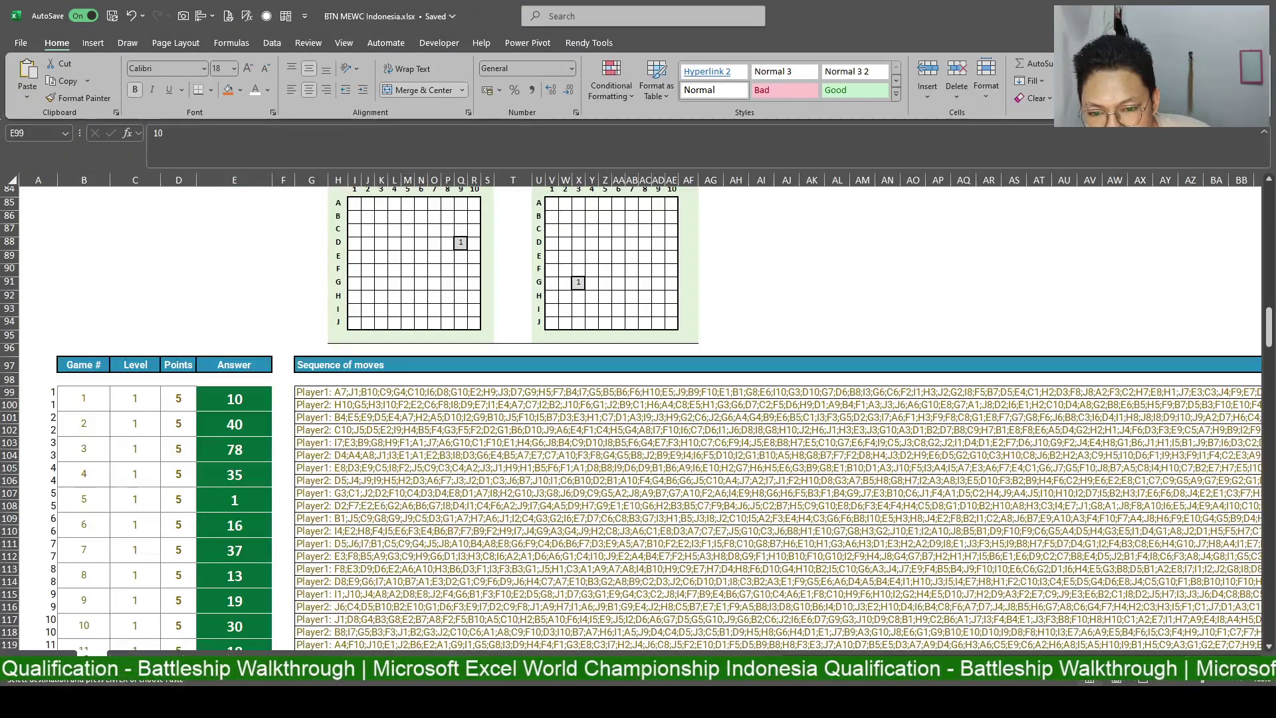
Inspect the SORT/FILTER shots formula in N2 on the helper sheet.
click(162, 654)
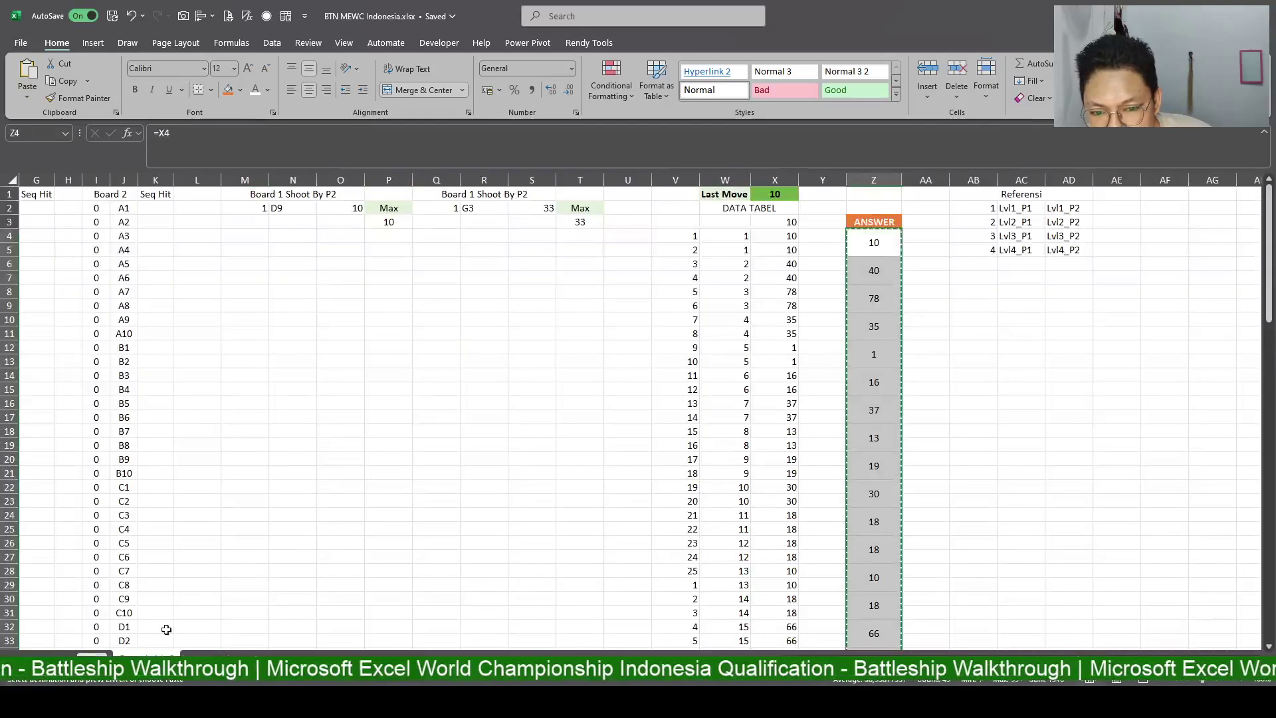
drag(396, 223, 292, 208)
click(308, 208)
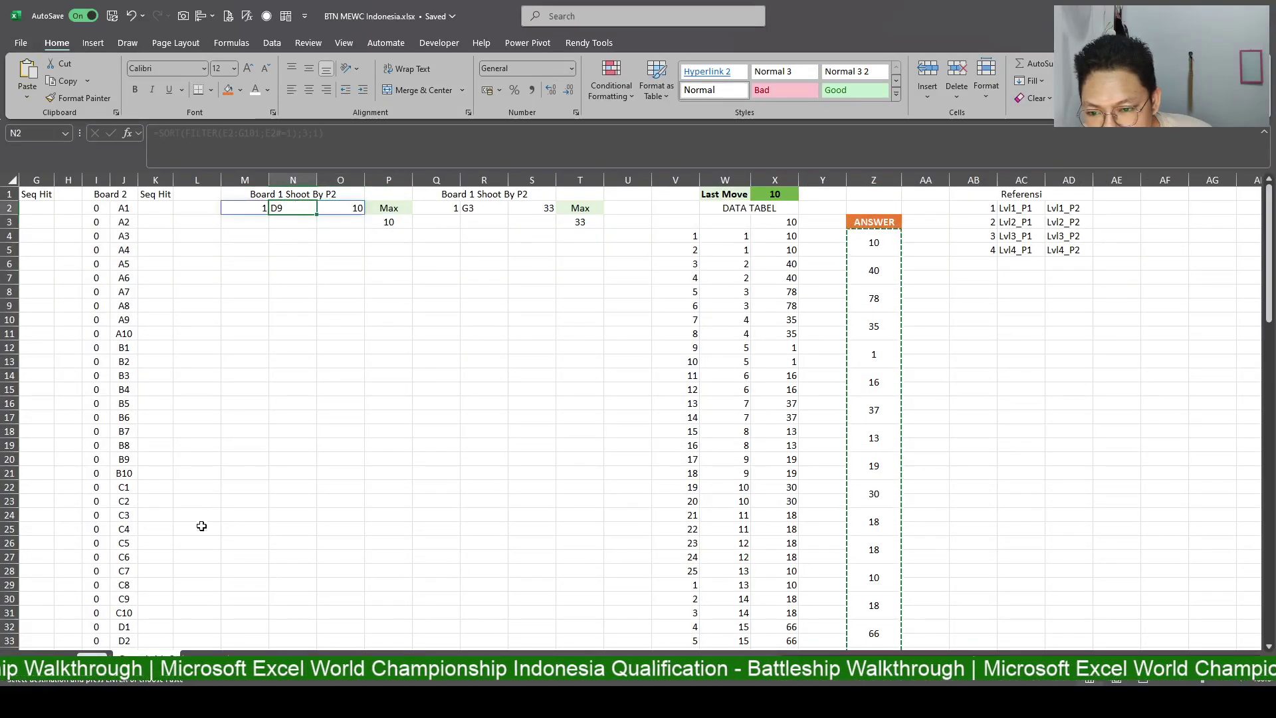
Check game 1's move lists and pasted answer, then cancel copy mode on the helper sheet.
click(93, 654)
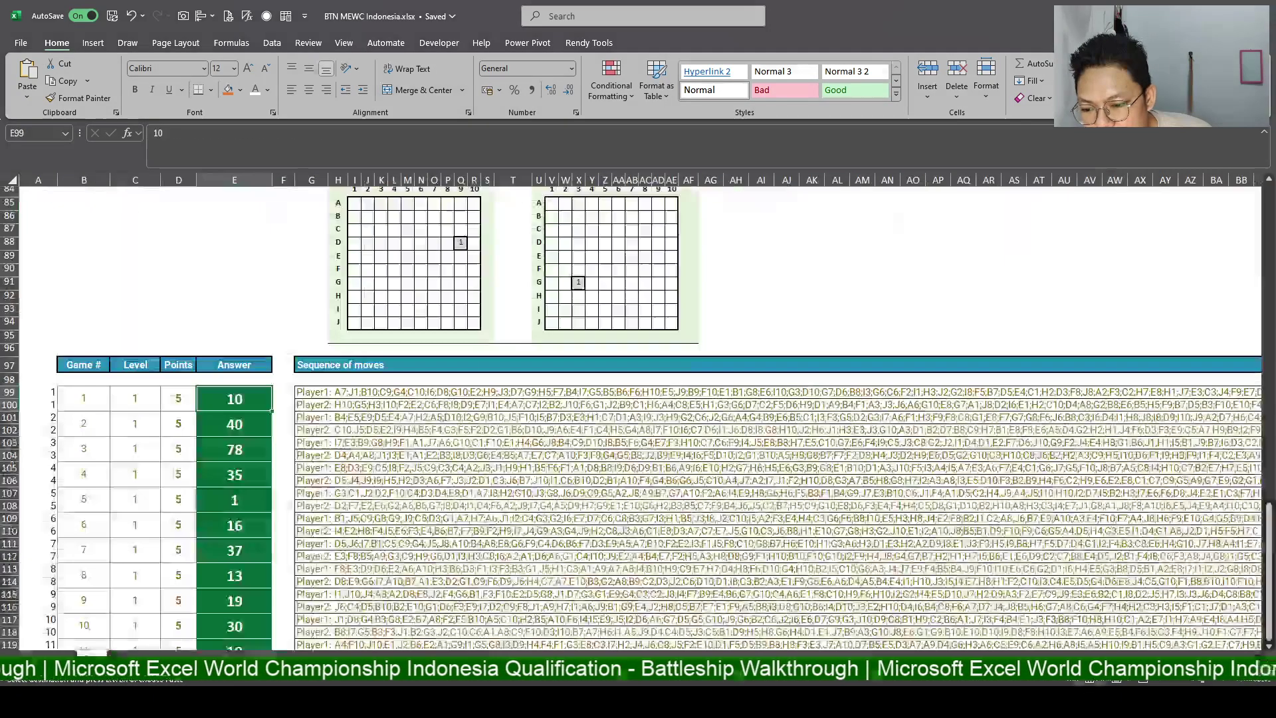
click(322, 405)
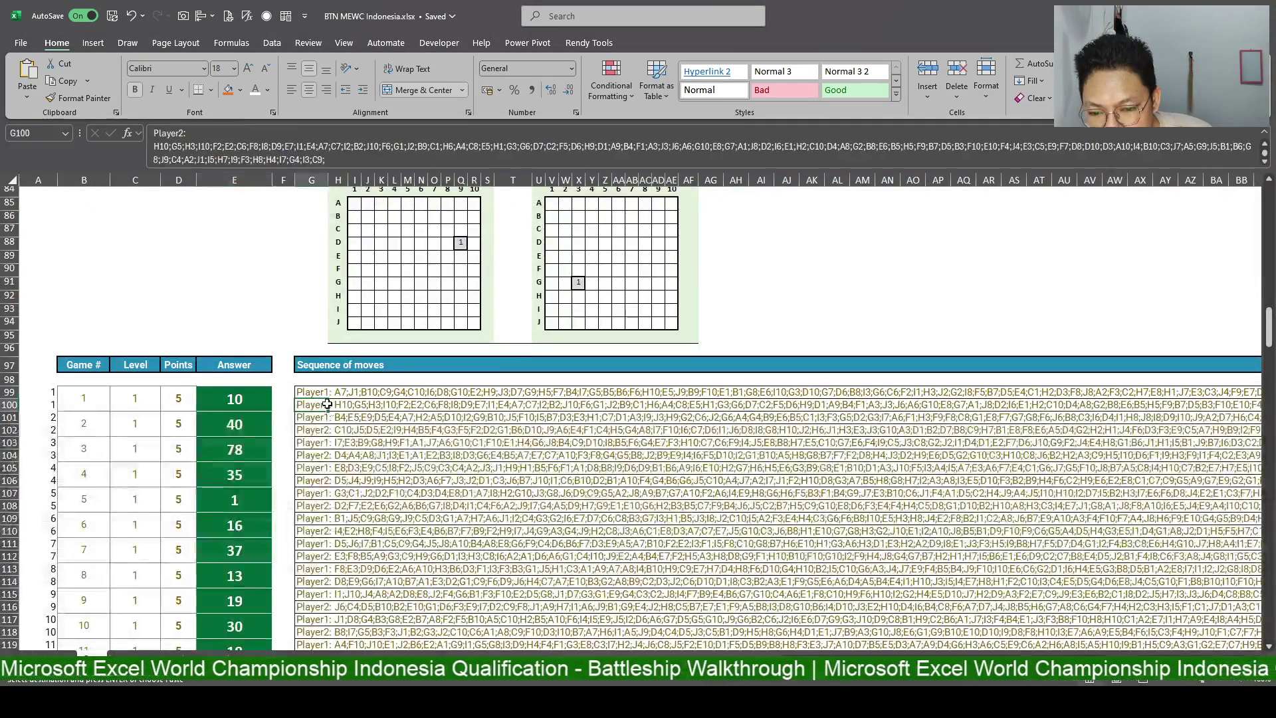
click(463, 404)
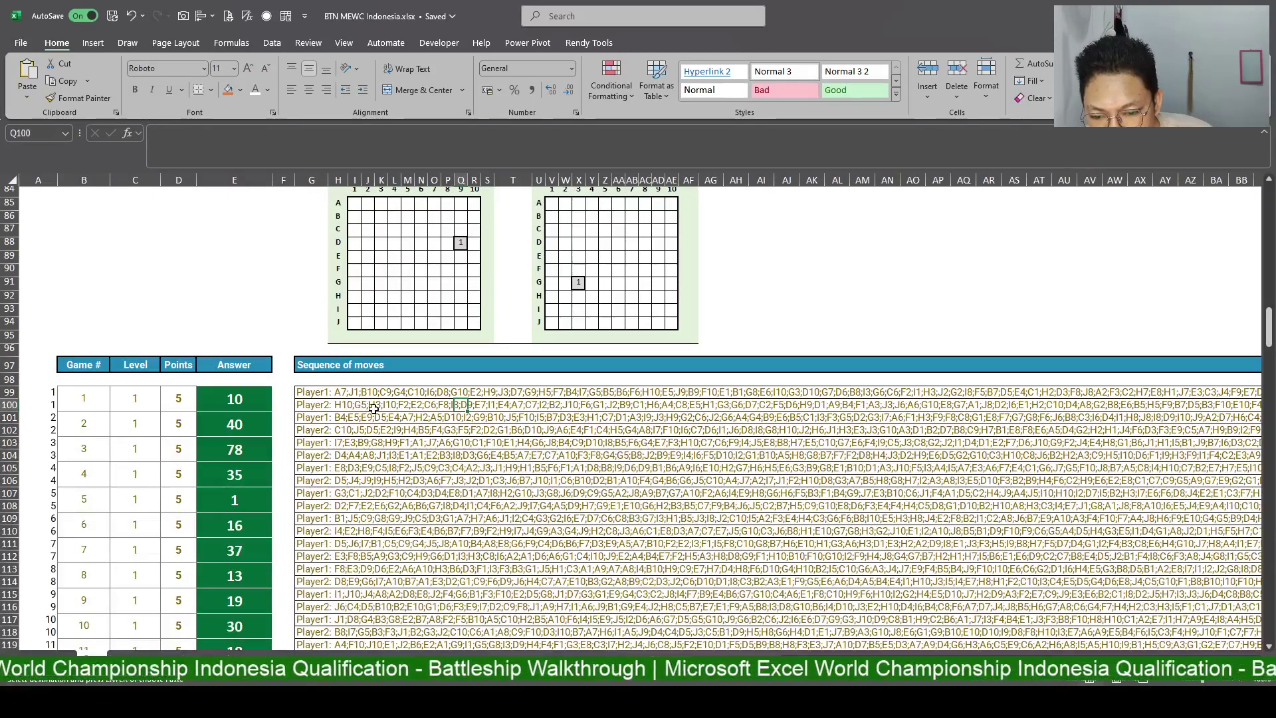
click(461, 395)
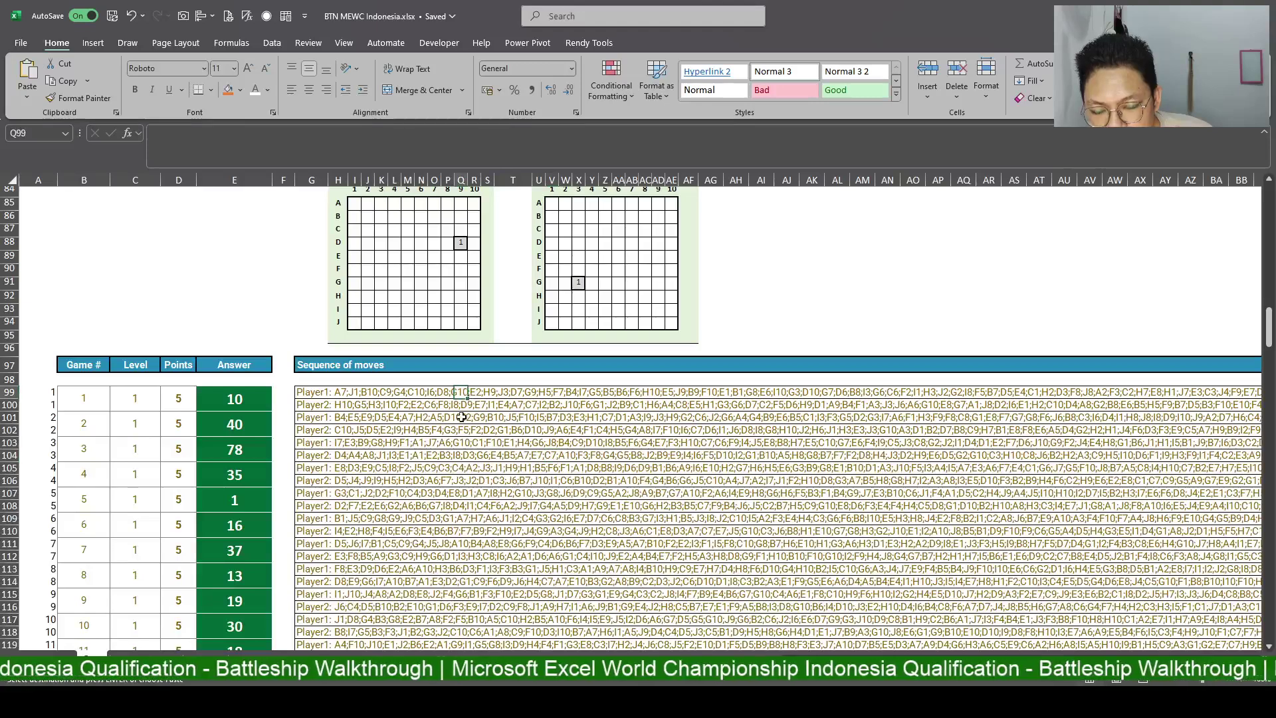
click(229, 402)
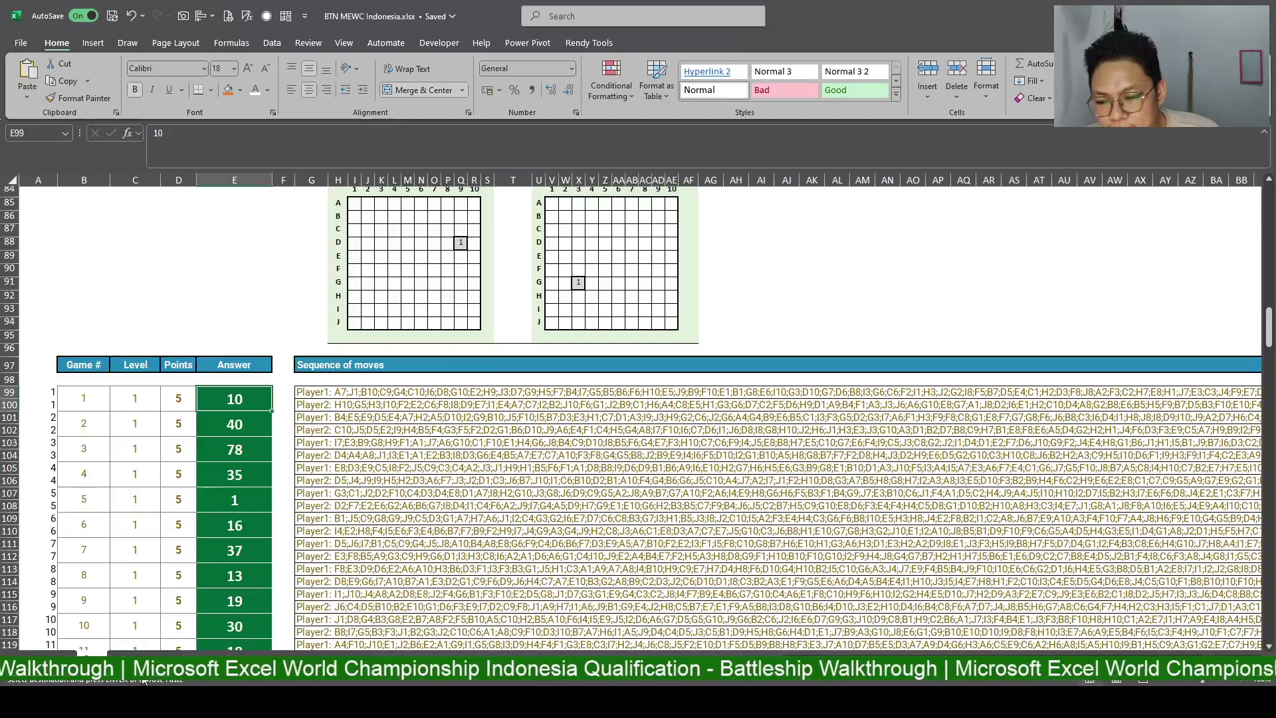
click(146, 657)
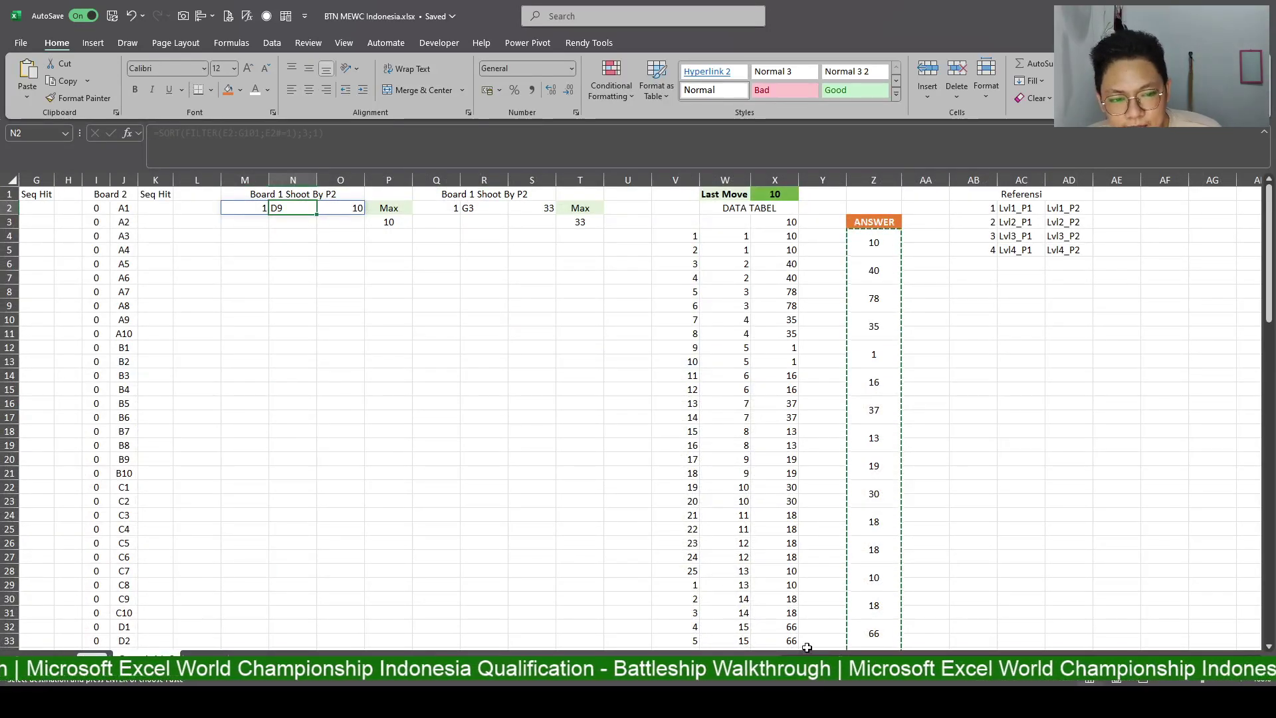
key(Escape)
Hide helper column V.
click(675, 180)
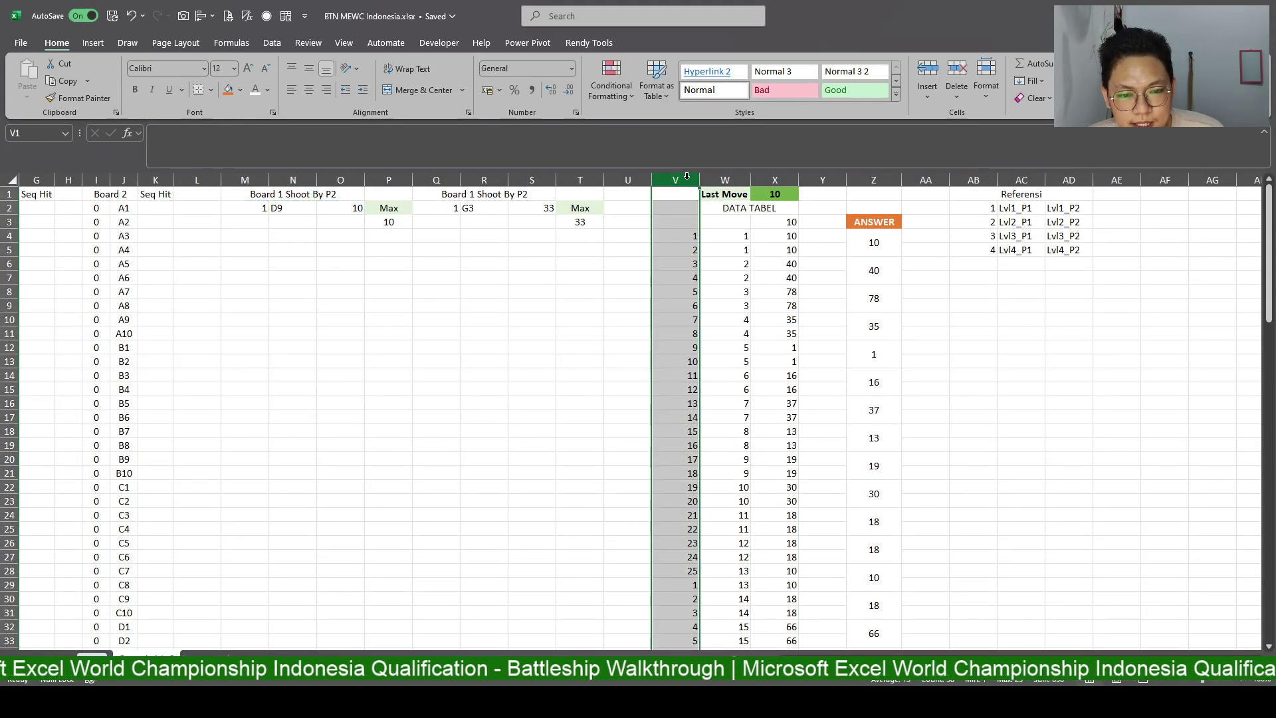
key(ctrl+0)
click(701, 208)
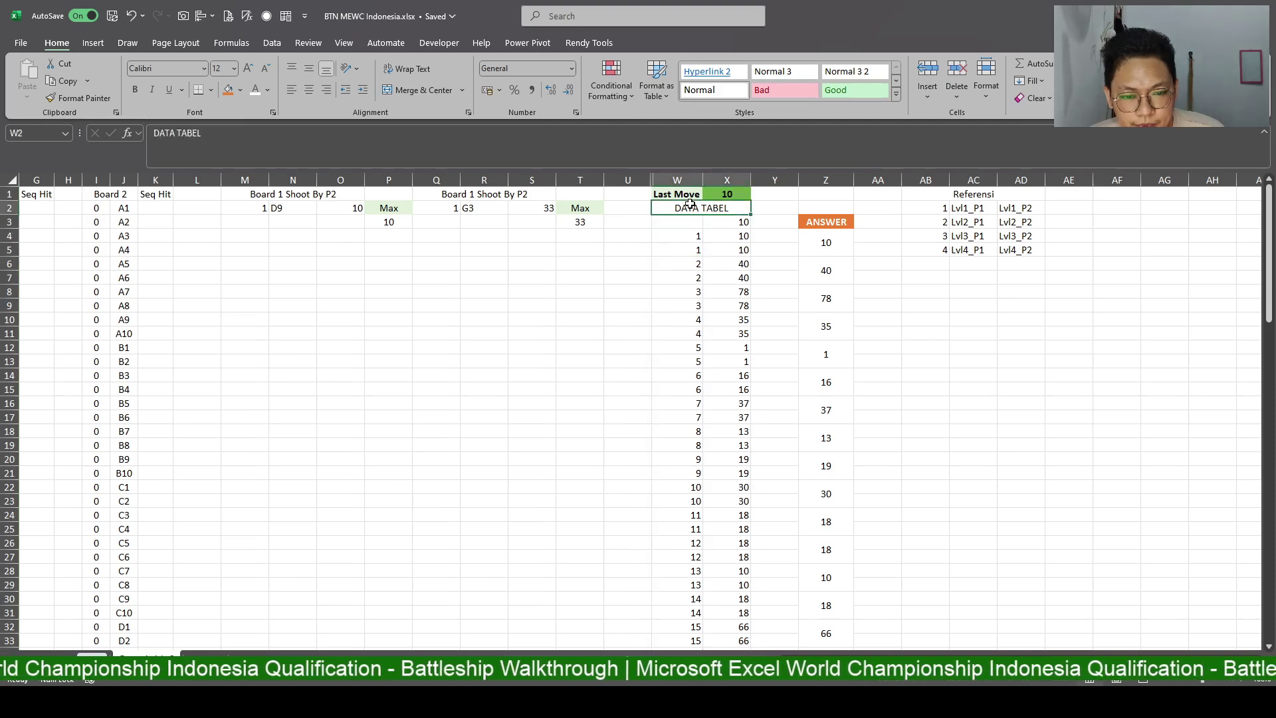
scroll(415, 521, left, 3)
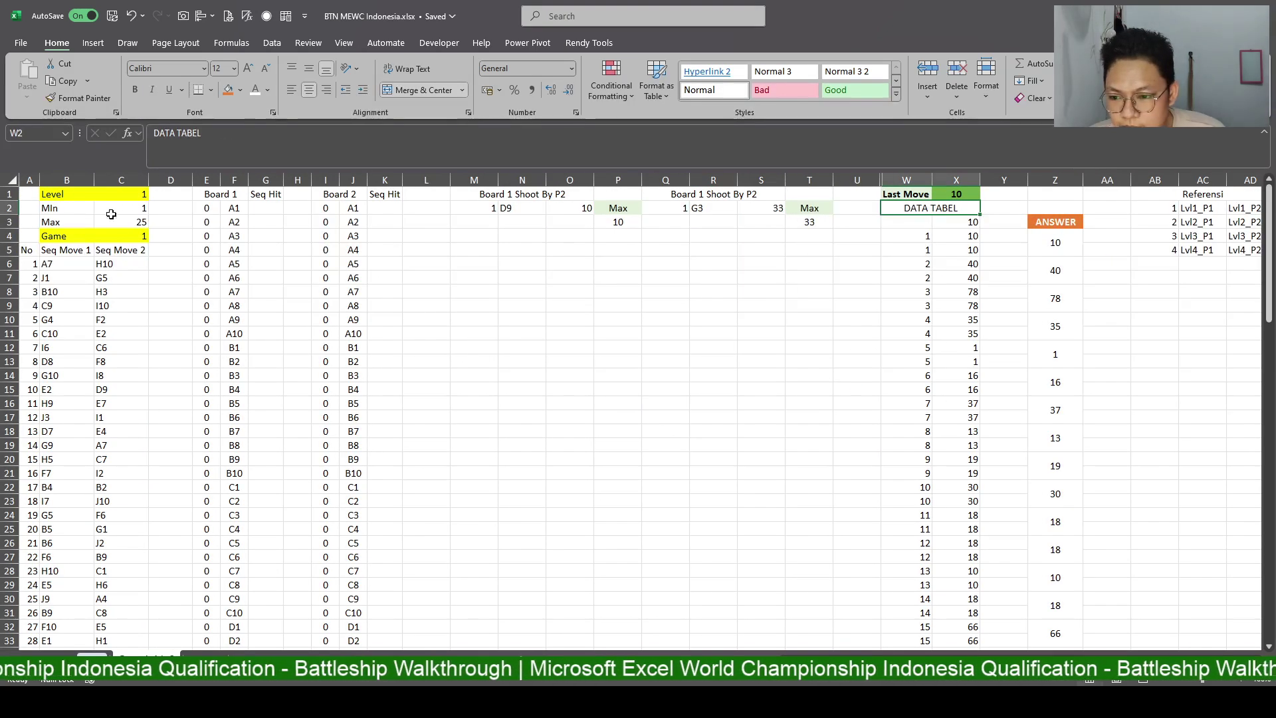
Set the Level in C1 to 2 and the starting Game in C4 to 26.
click(123, 194)
text(2)
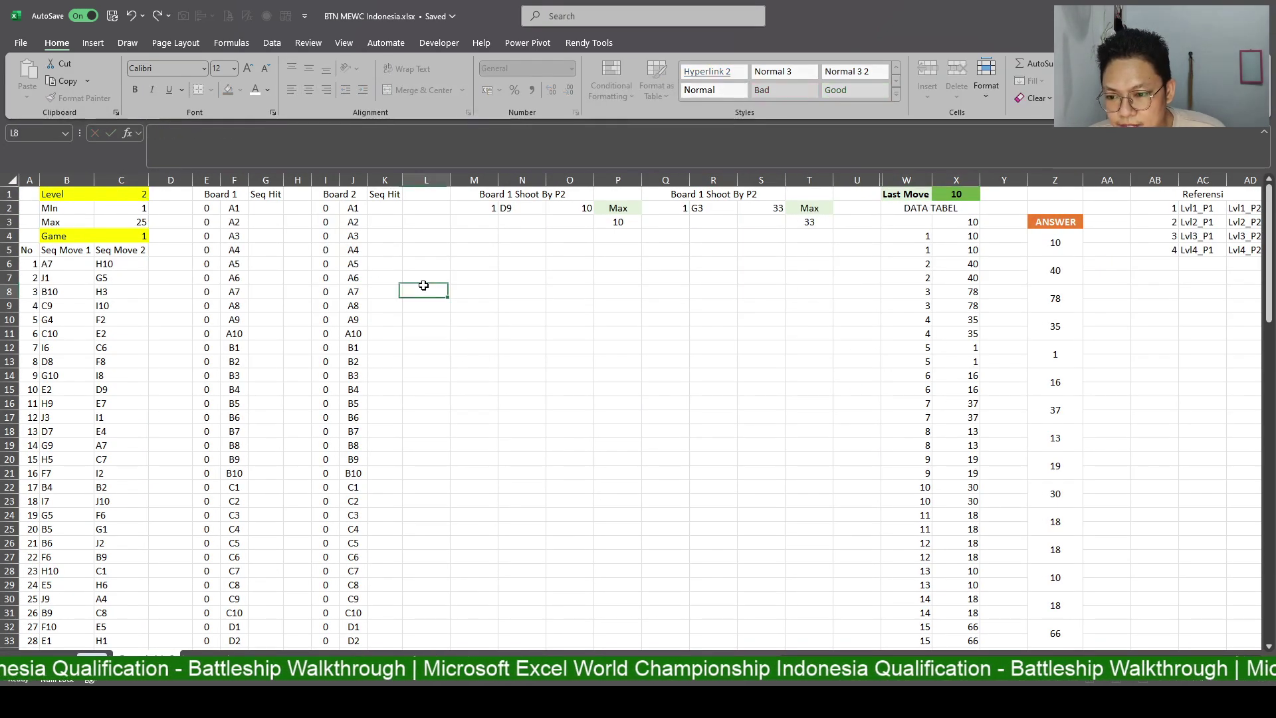
click(422, 287)
click(127, 233)
text(26)
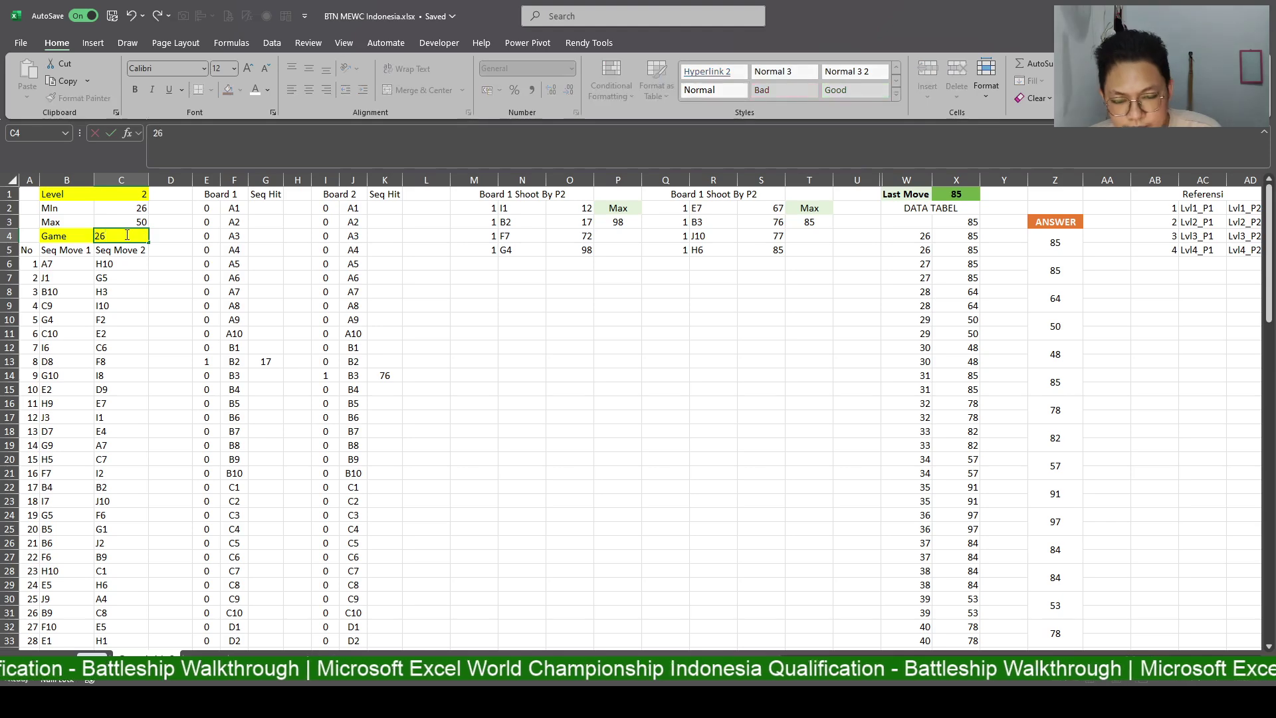
key(Return)
click(646, 290)
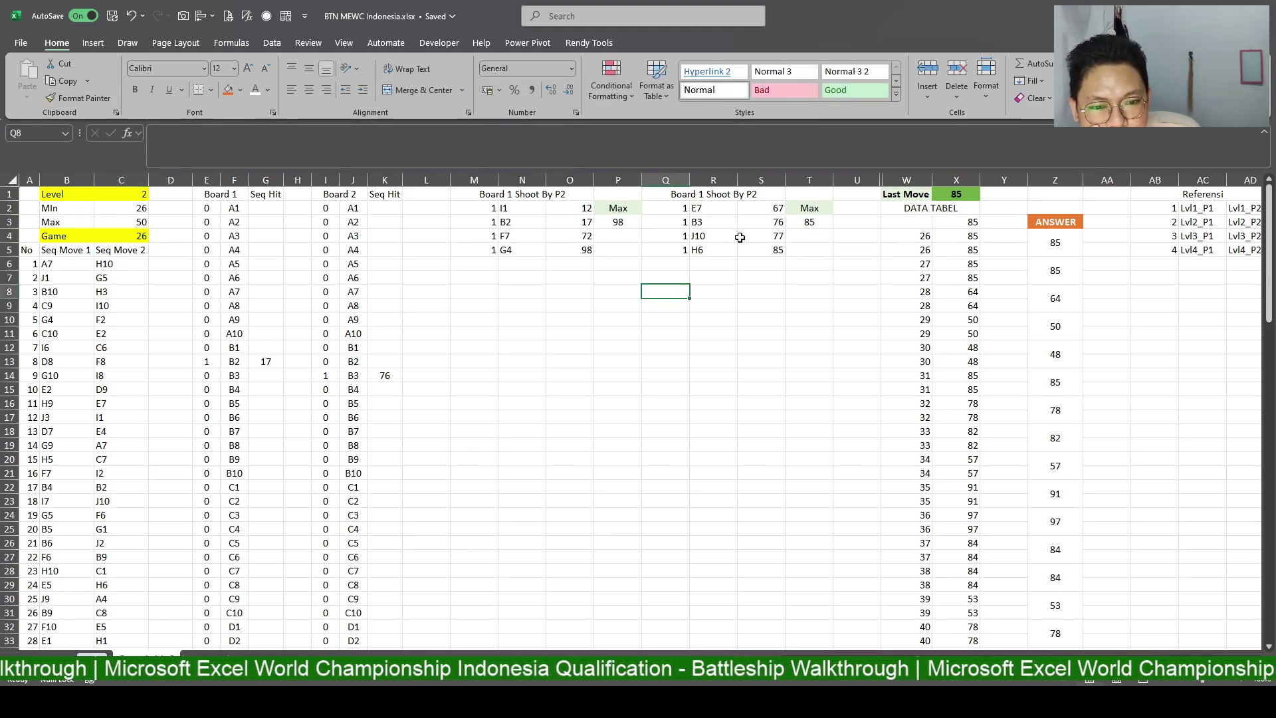
Switch to the Battleship questions sheet and scroll through its contents.
click(136, 654)
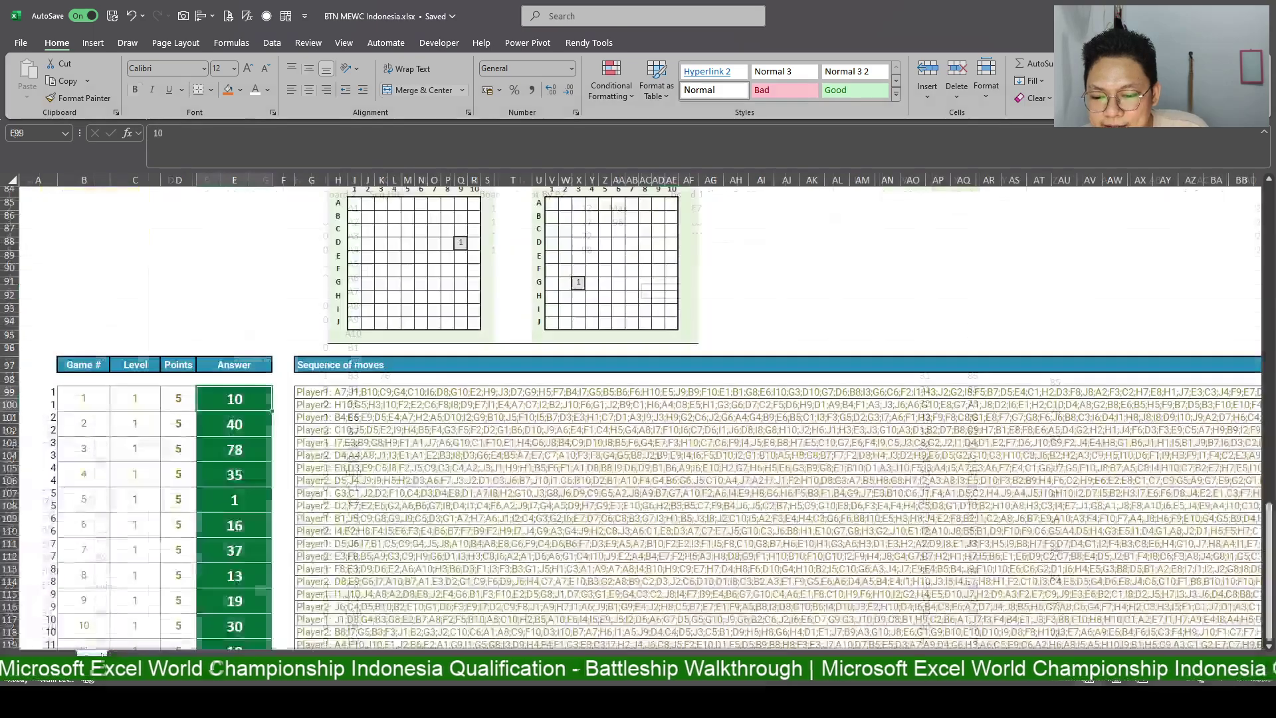
scroll(413, 535, up, 5)
scroll(432, 525, up, 10)
scroll(449, 511, down, 2)
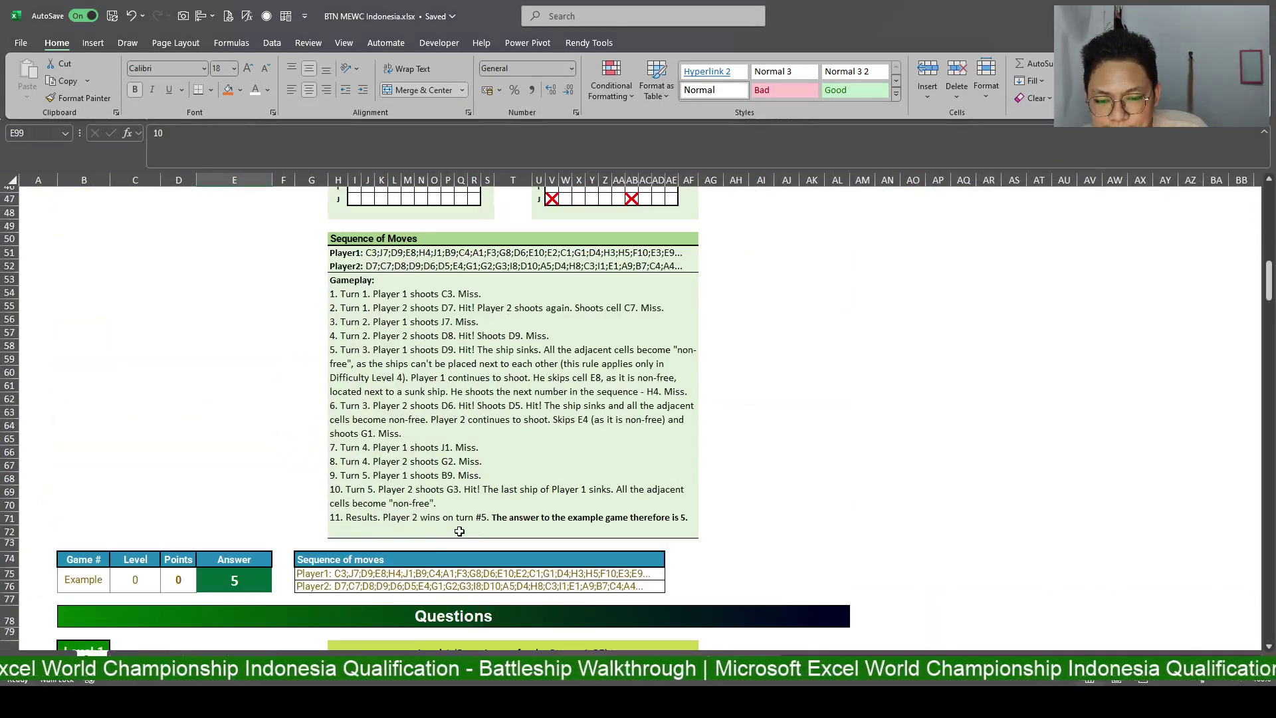
scroll(399, 515, up, 2)
scroll(351, 519, down, 6)
scroll(299, 491, up, 10)
scroll(196, 436, up, 4)
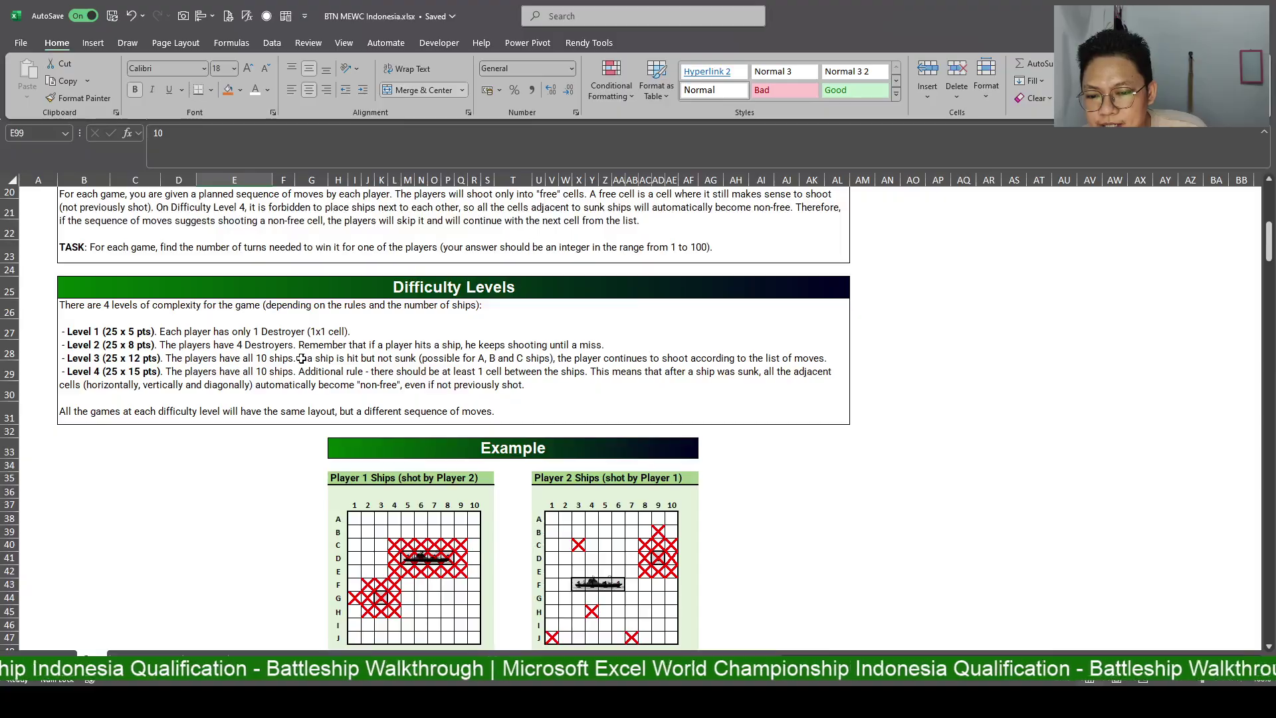
scroll(432, 489, down, 4)
scroll(466, 505, down, 9)
scroll(532, 532, down, 14)
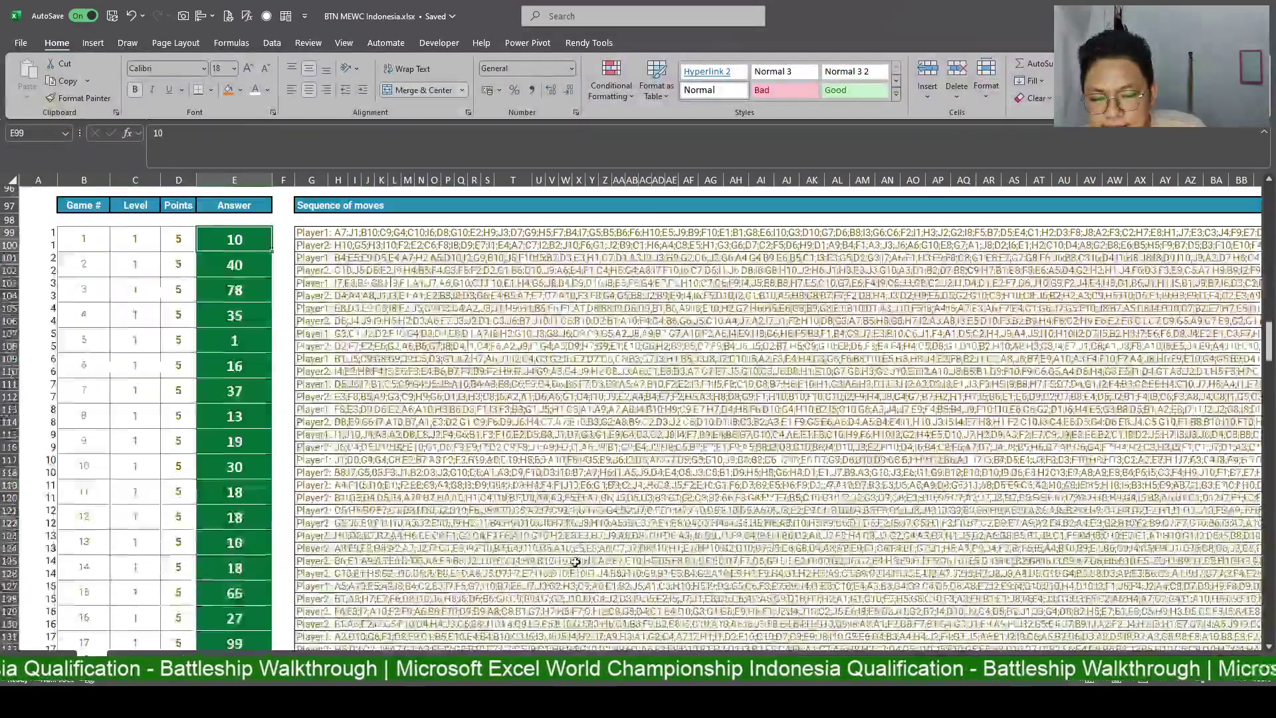
scroll(578, 562, down, 12)
scroll(439, 538, up, 13)
scroll(472, 525, up, 11)
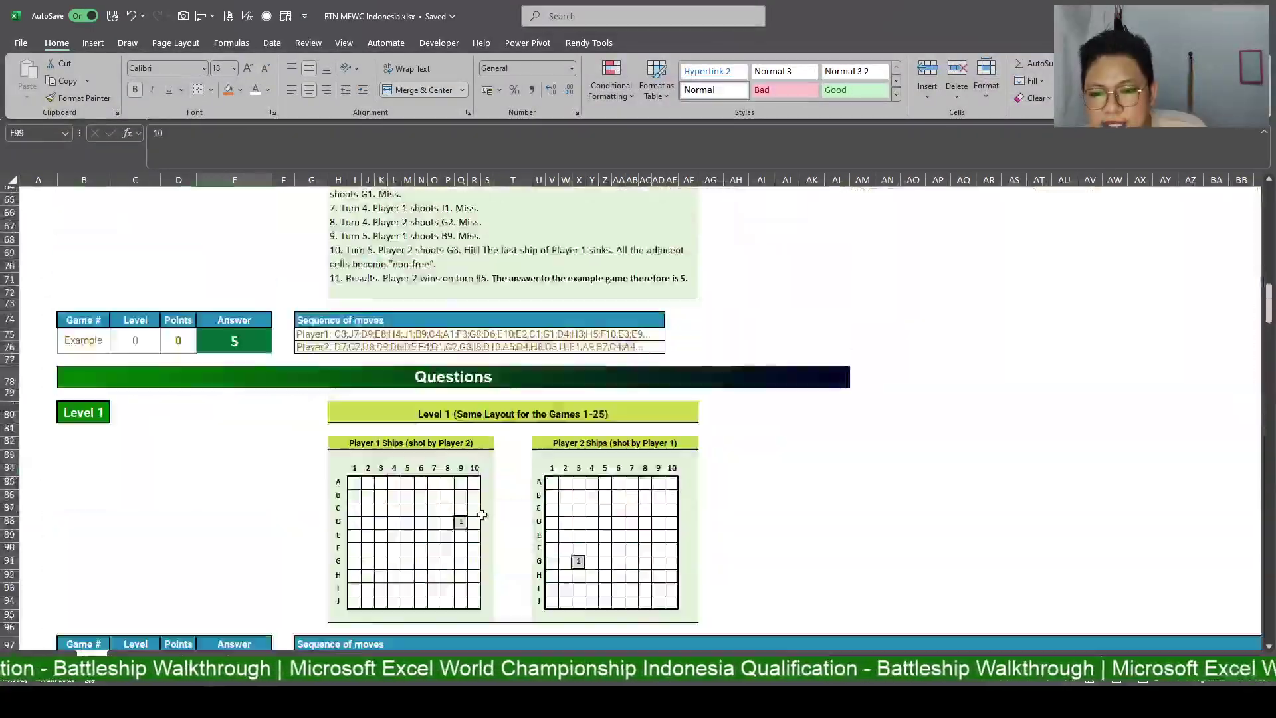
scroll(479, 512, up, 11)
scroll(472, 507, up, 4)
scroll(481, 498, up, 3)
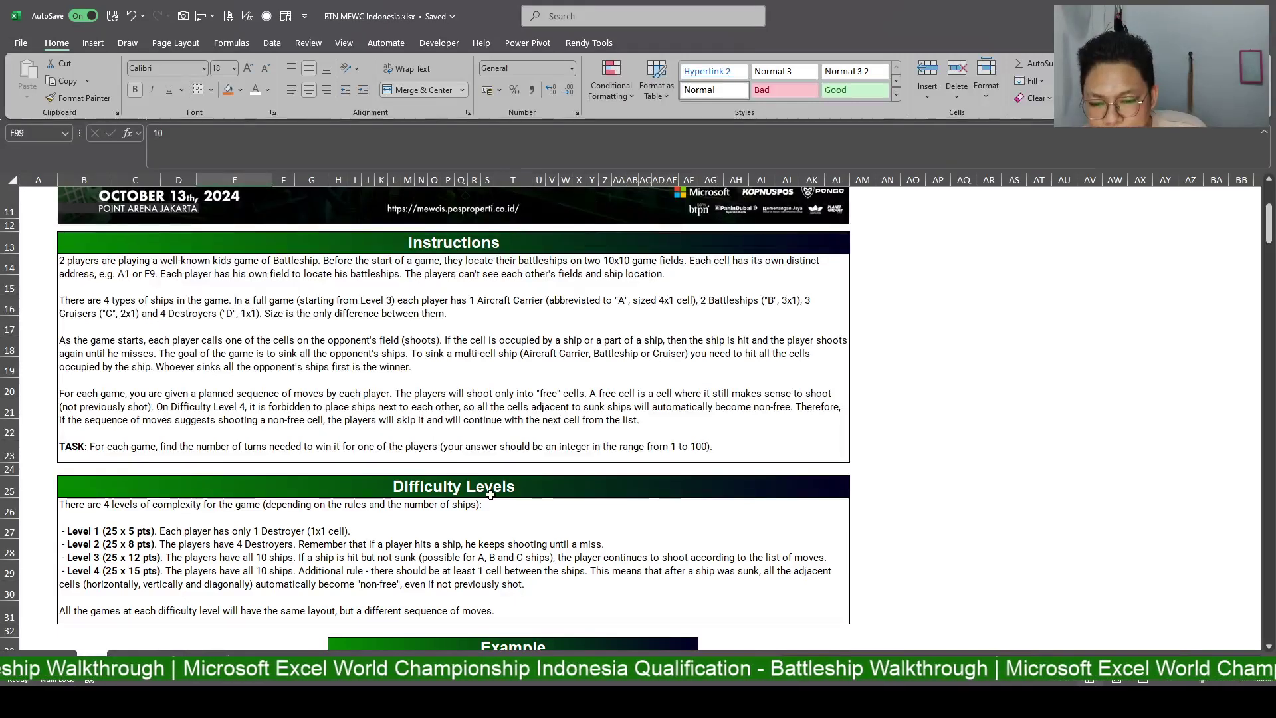
scroll(490, 494, down, 1)
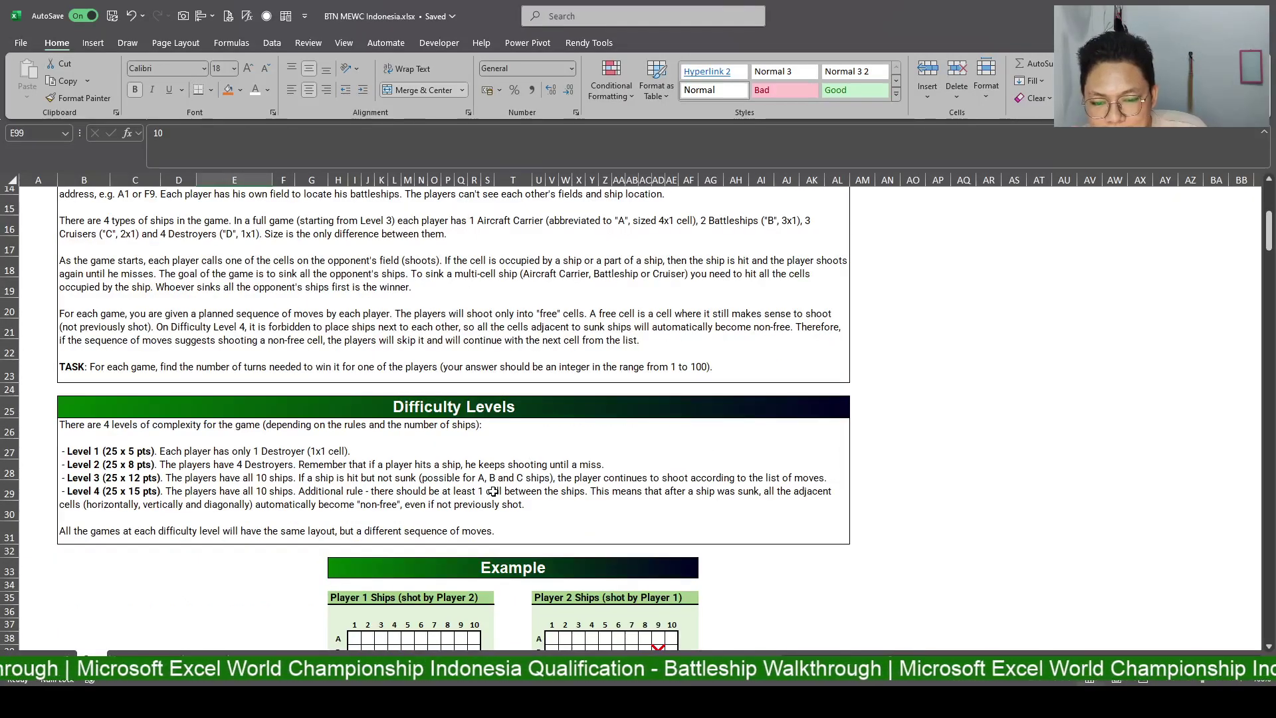
scroll(493, 491, down, 3)
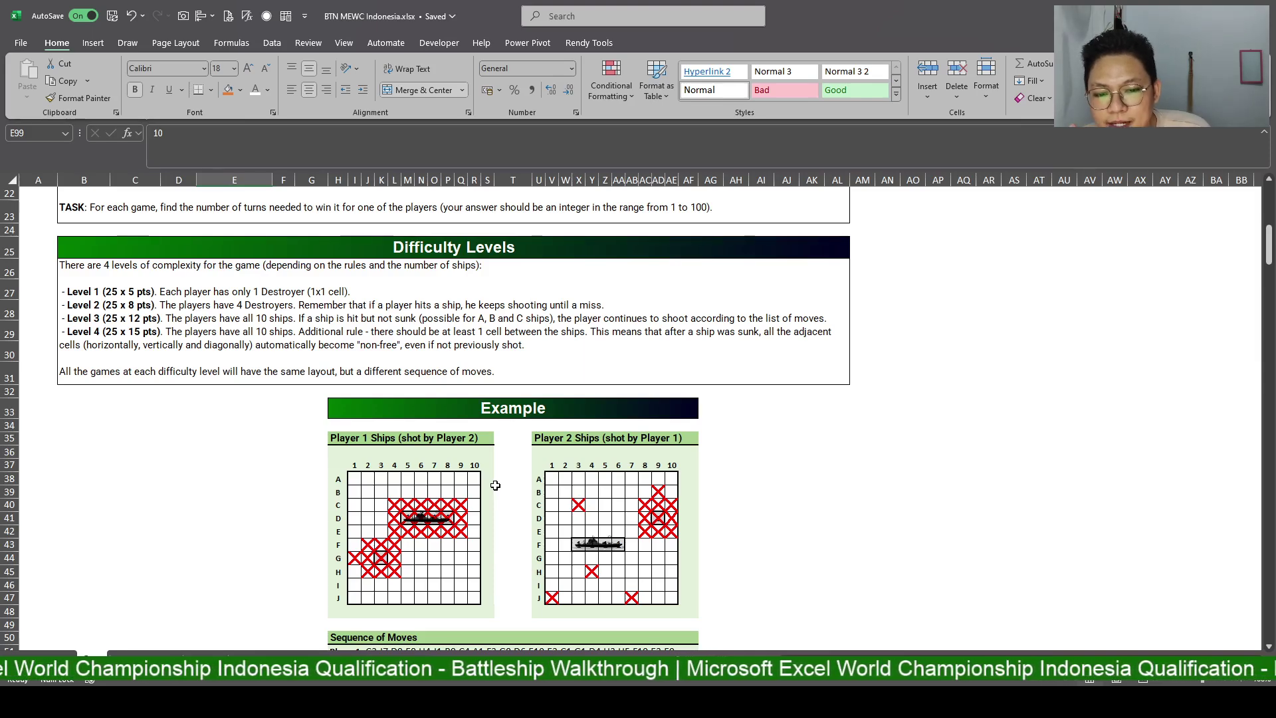
scroll(495, 485, down, 6)
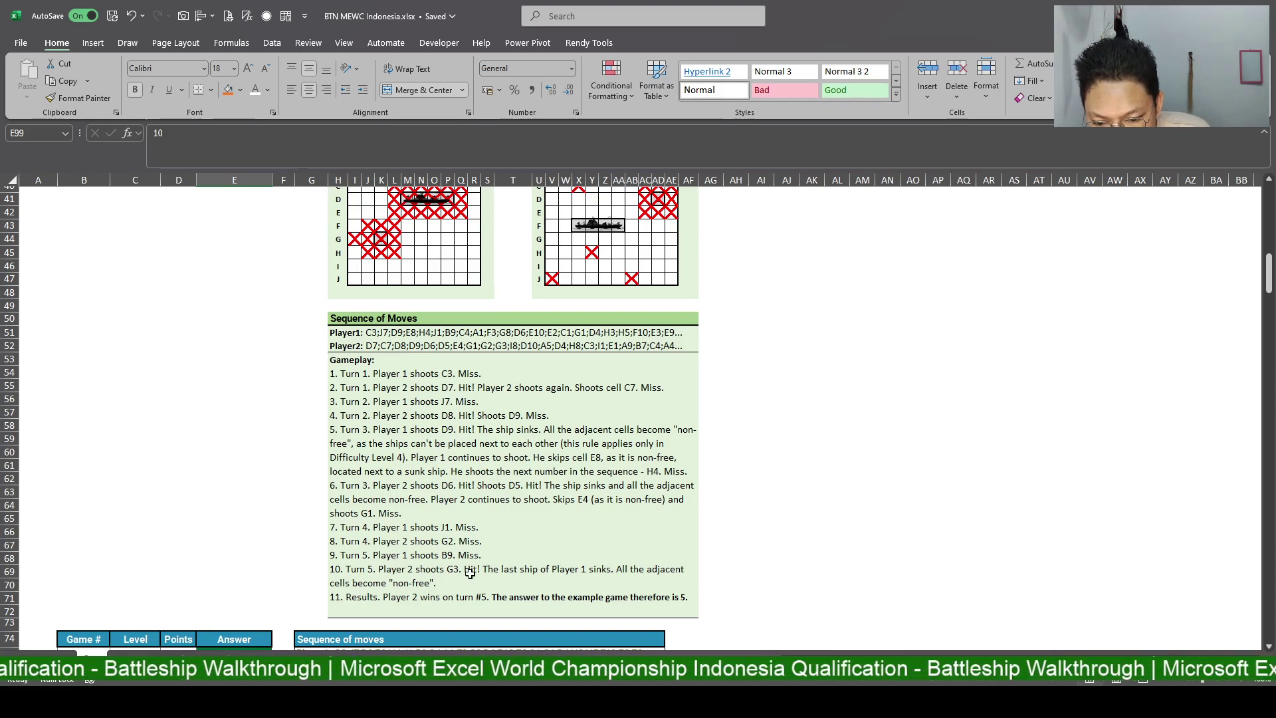
Read the full Gameplay rules text, then return to the helper sheet with the board tables.
click(504, 347)
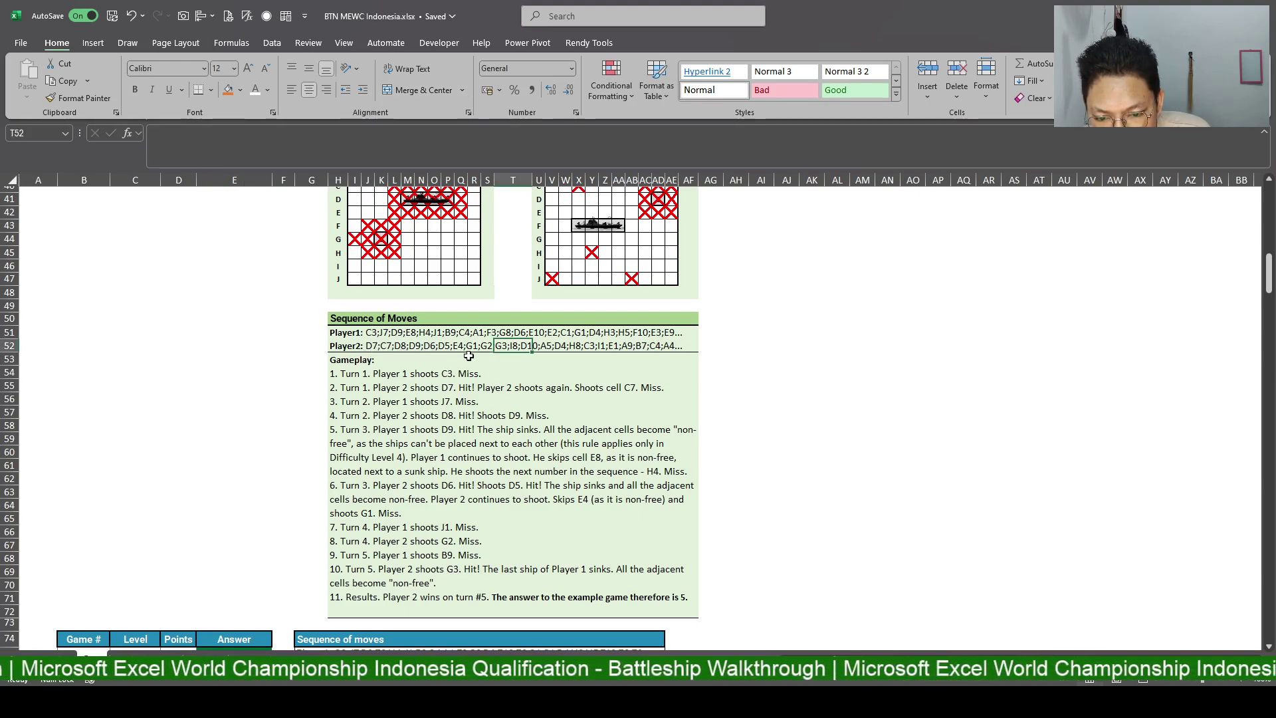
click(406, 562)
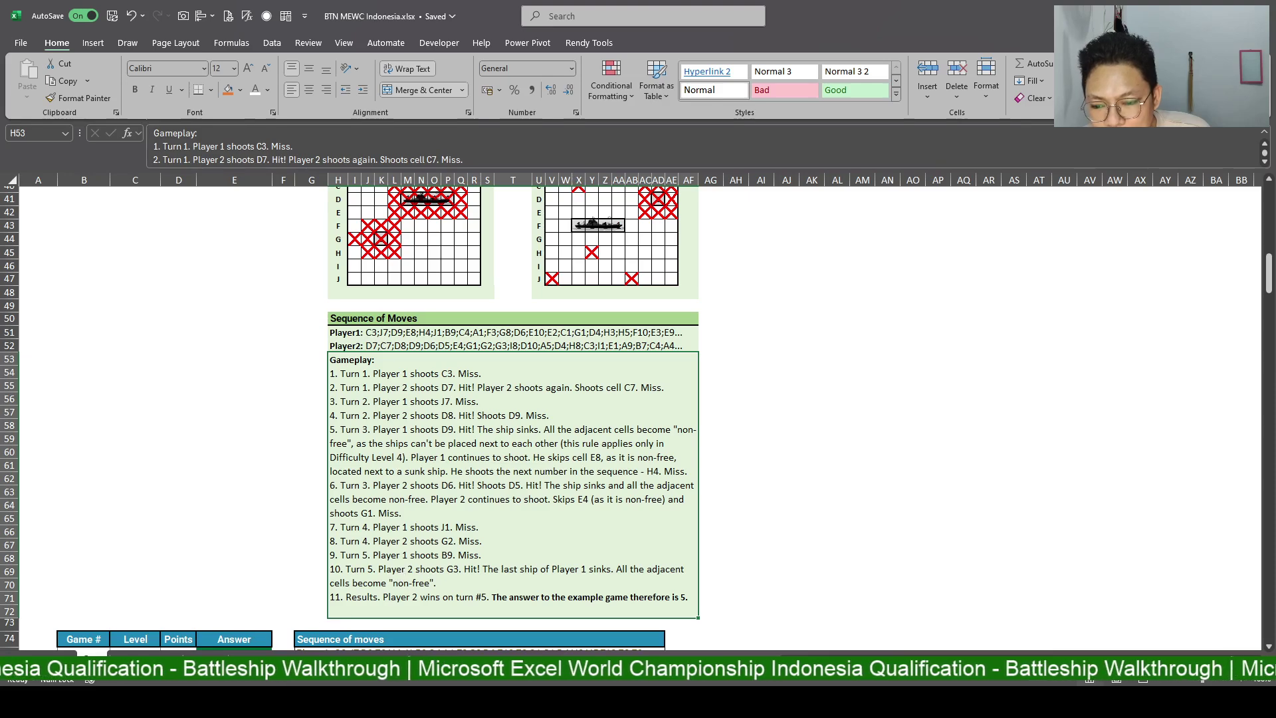
key(ctrl+Page_Down)
Inspect the Board 1 Max, Board 2 Max and Last Move formulas and the sorted Board 1 shots.
click(619, 222)
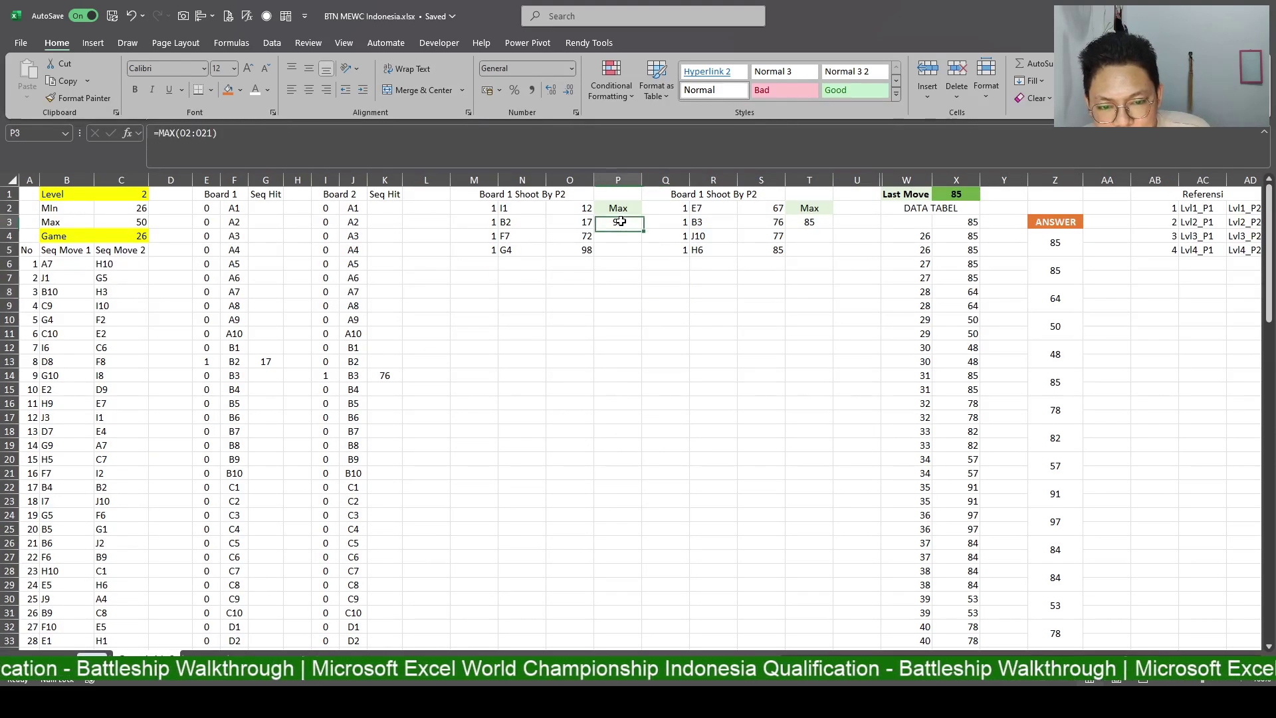
click(822, 224)
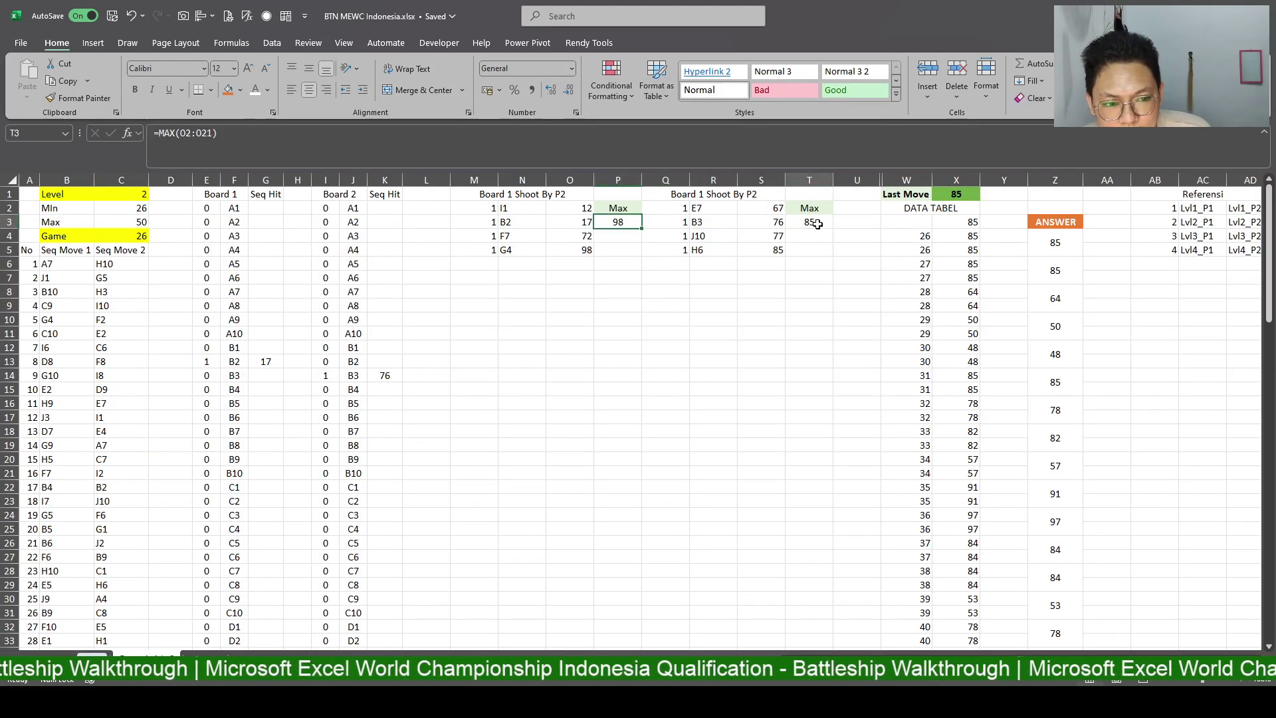
click(960, 193)
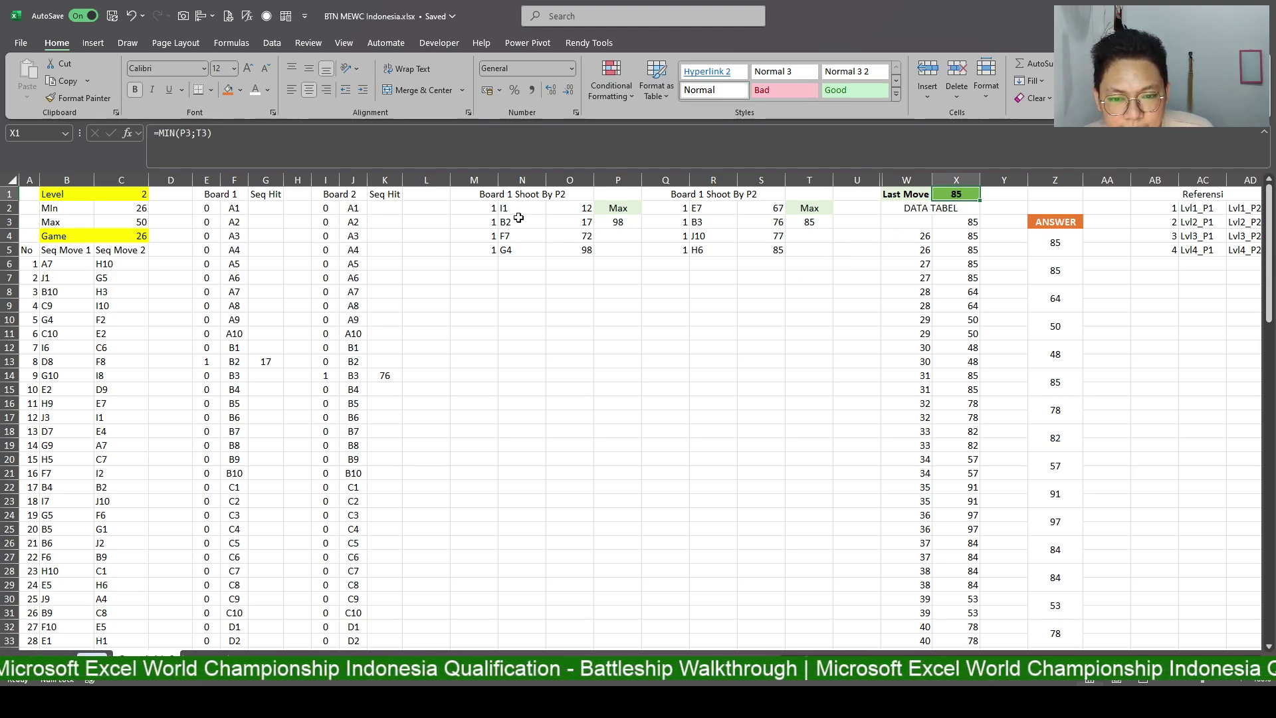
drag(522, 208, 590, 247)
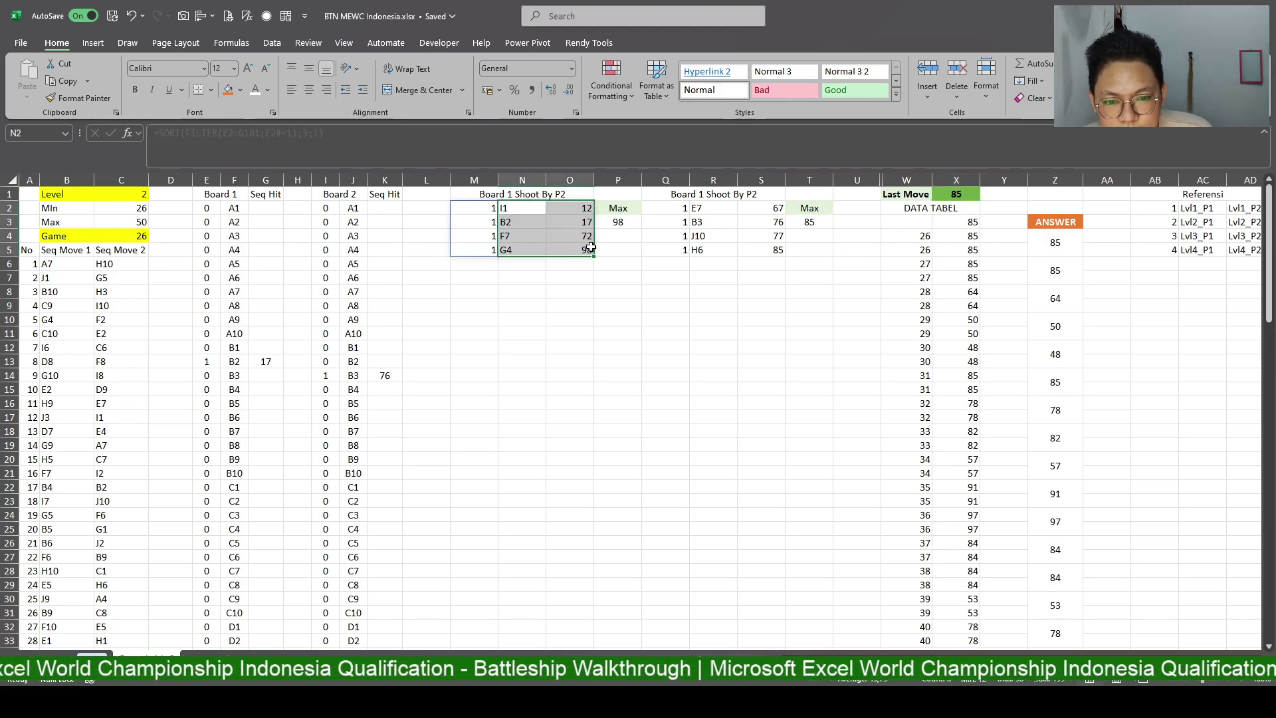
Change P3's Max formula to =MAX(M2:M21)-COUNT(O2:O21)-1.
click(618, 222)
double_click(617, 223)
text(=MAX(O2:O21)
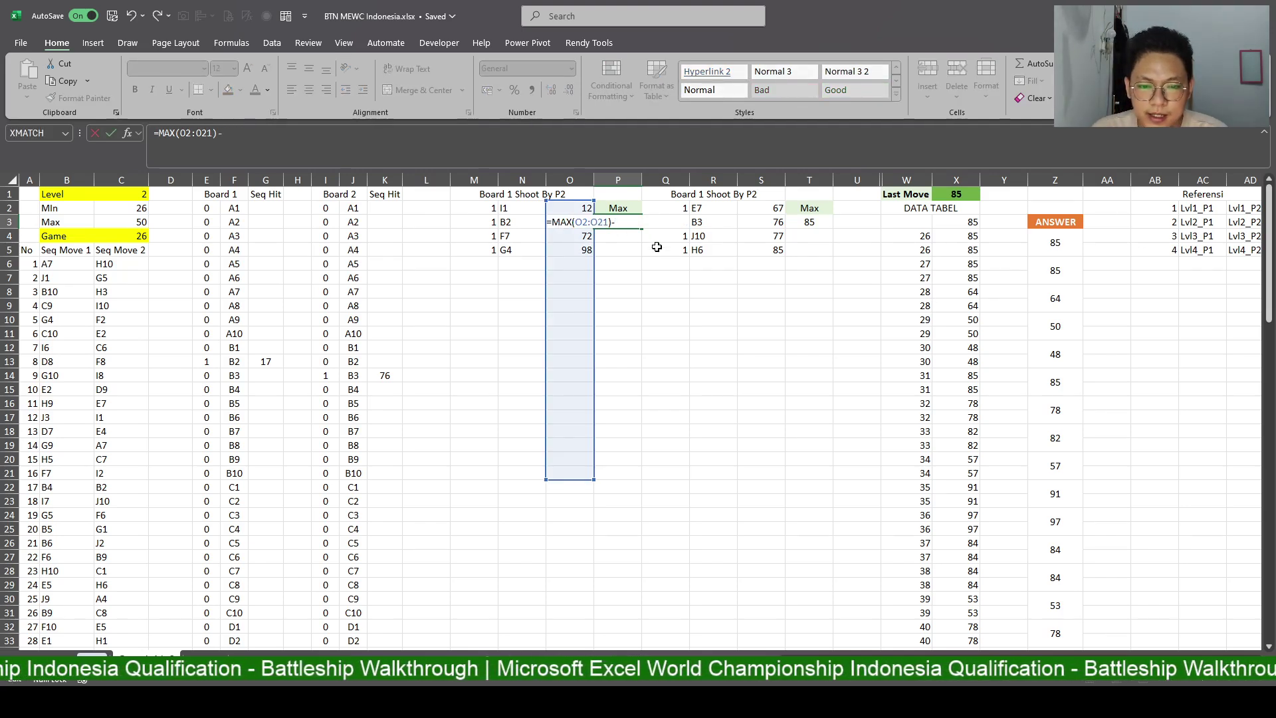
text(-COUNT()
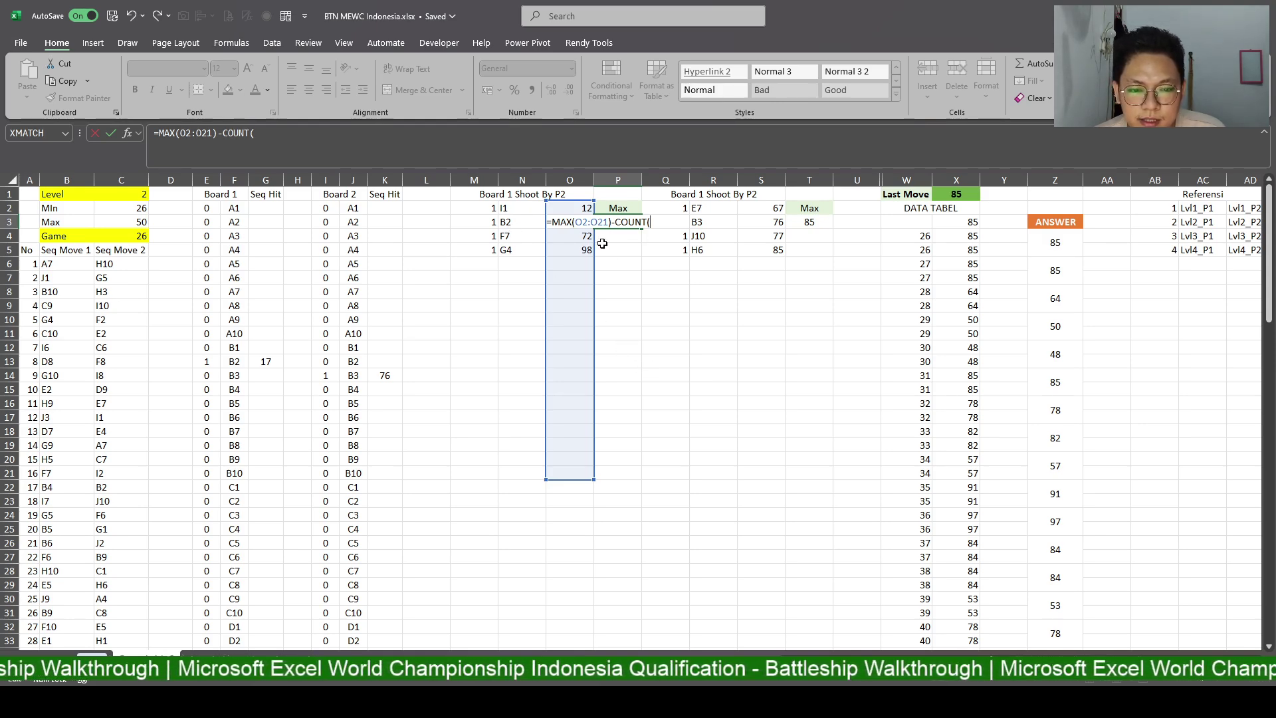
drag(578, 210, 574, 472)
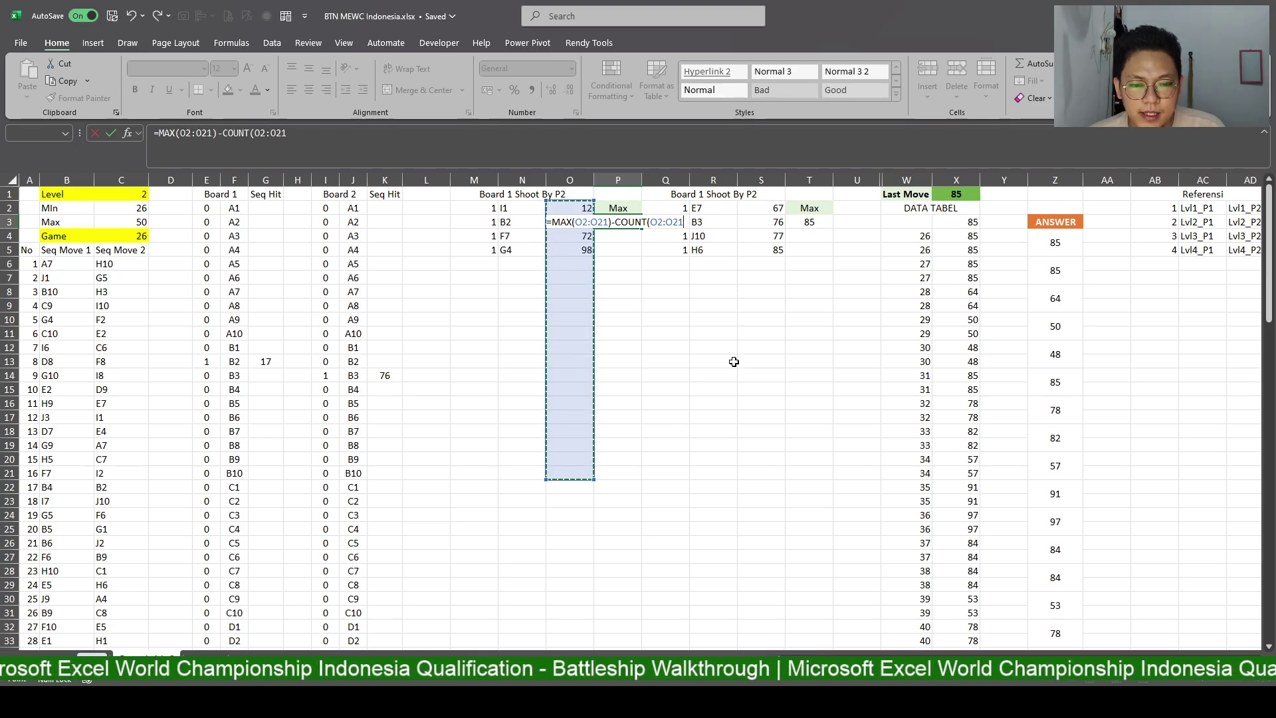
text()-1)
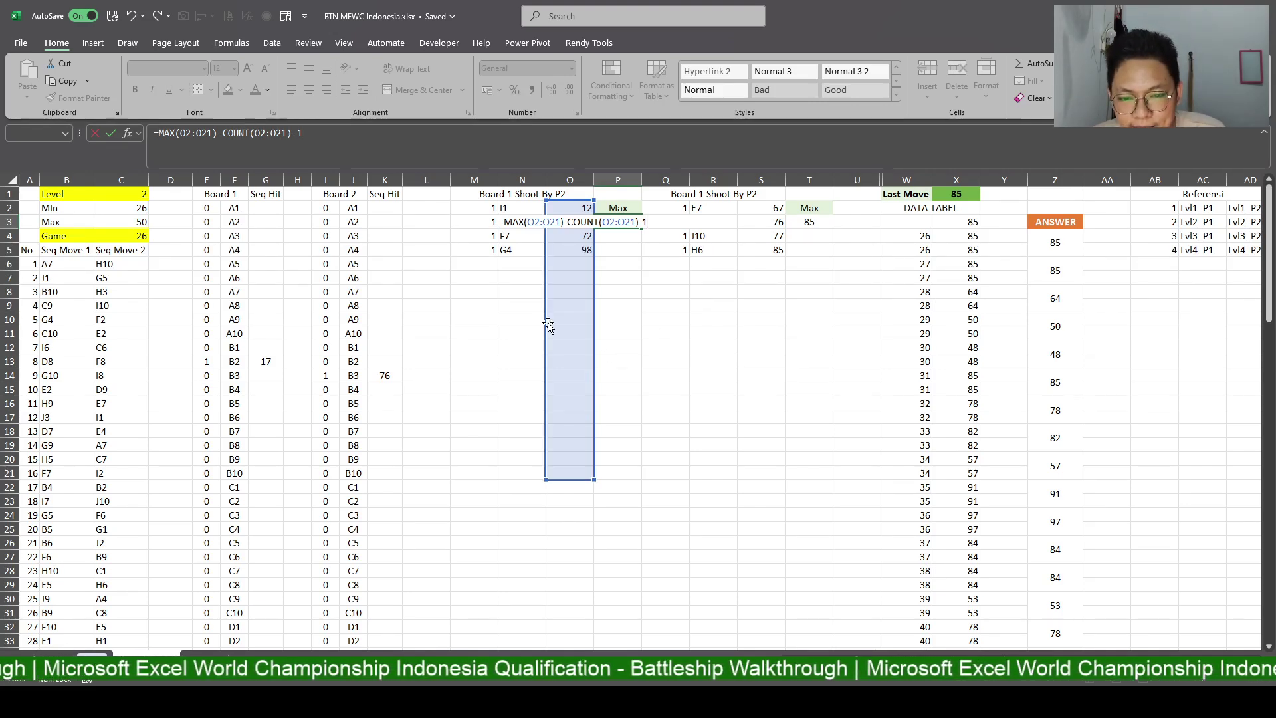
drag(546, 327, 470, 327)
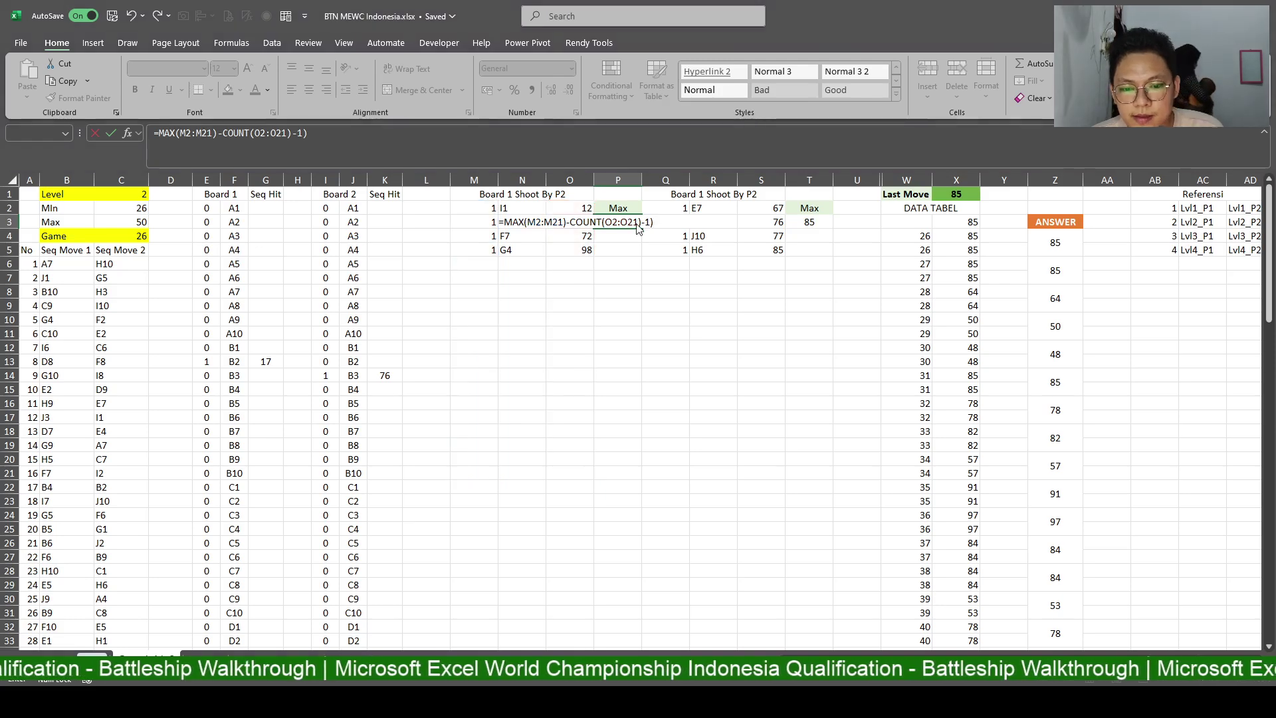
click(618, 234)
double_click(618, 224)
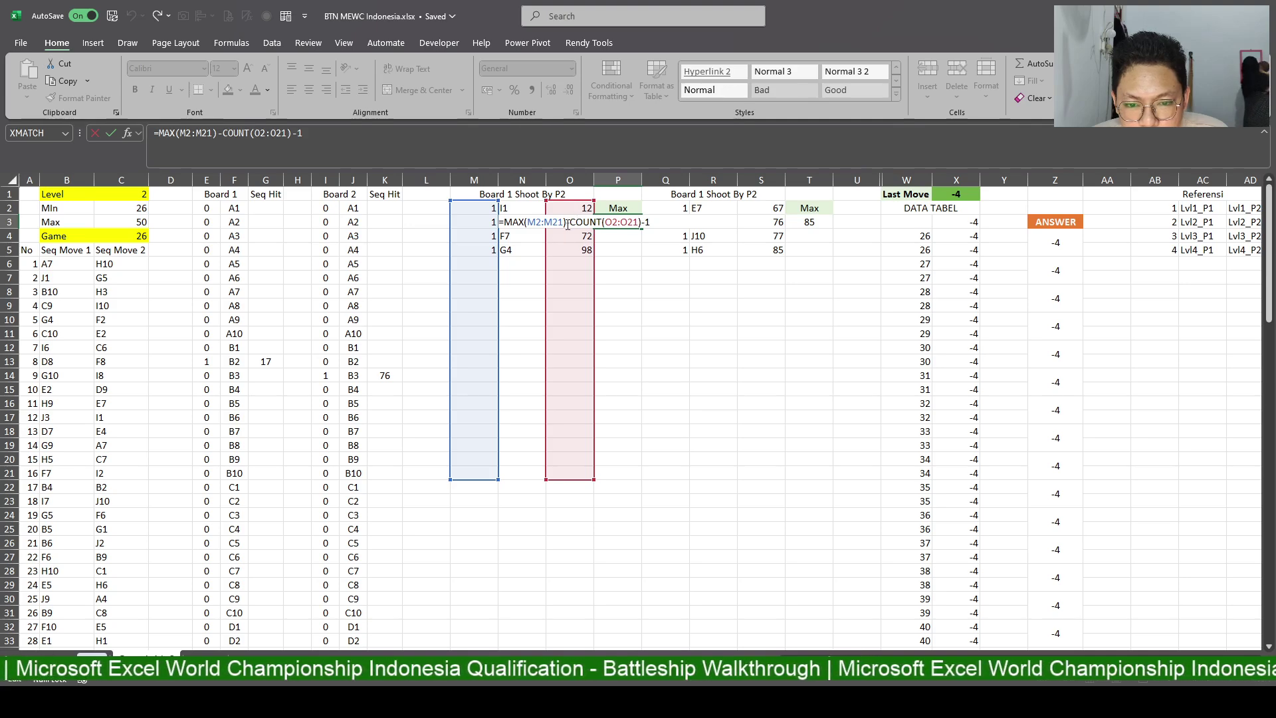
Wrap the COUNT term of P3's formula in parentheses.
click(572, 222)
text(()
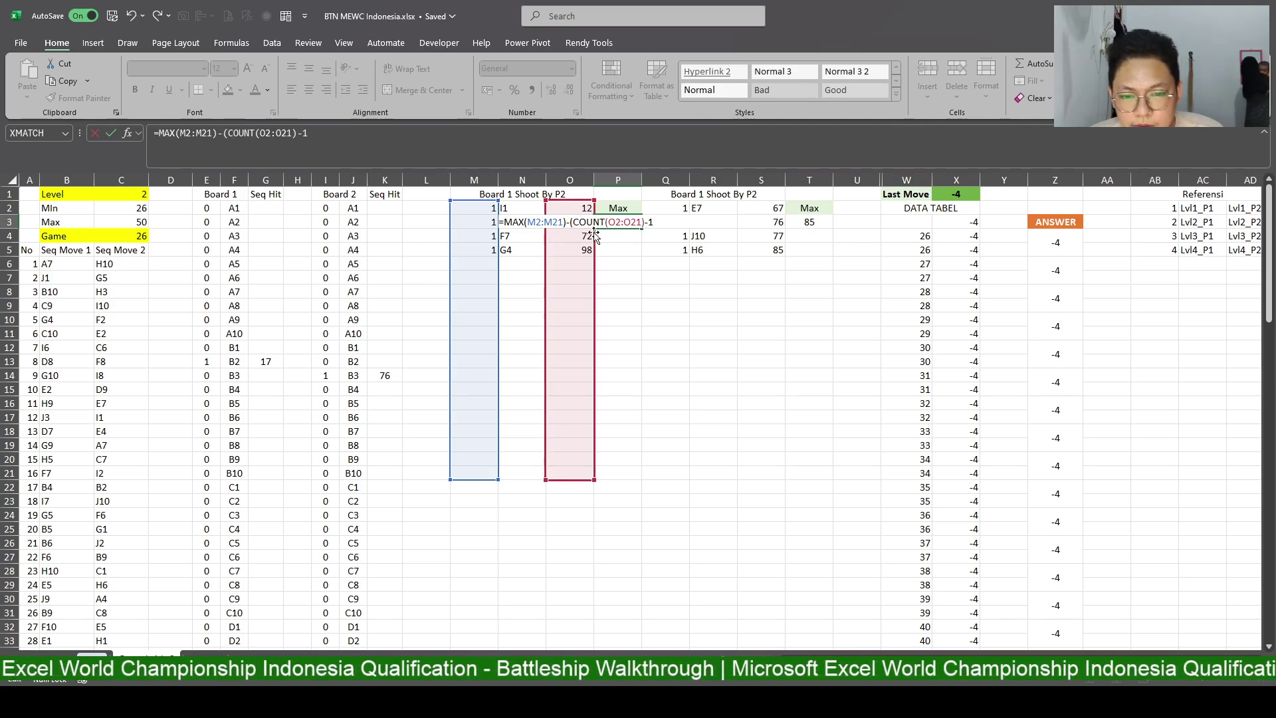
key(Return)
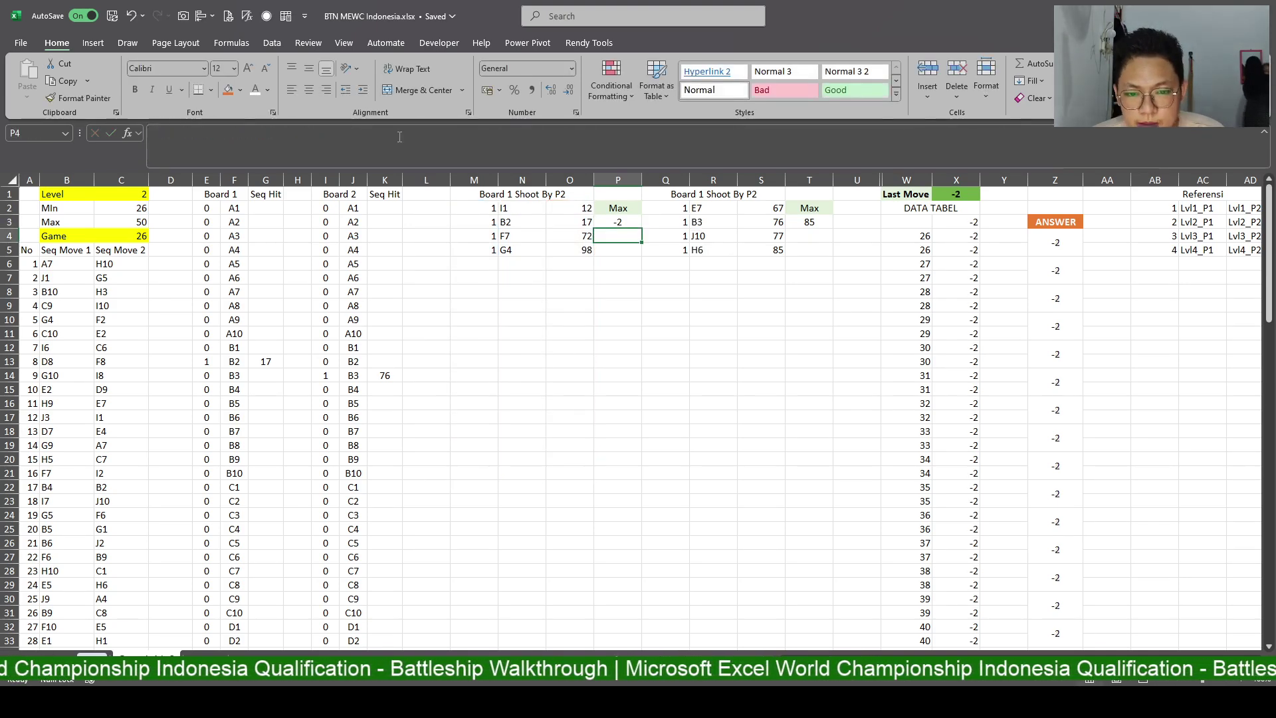
double_click(620, 224)
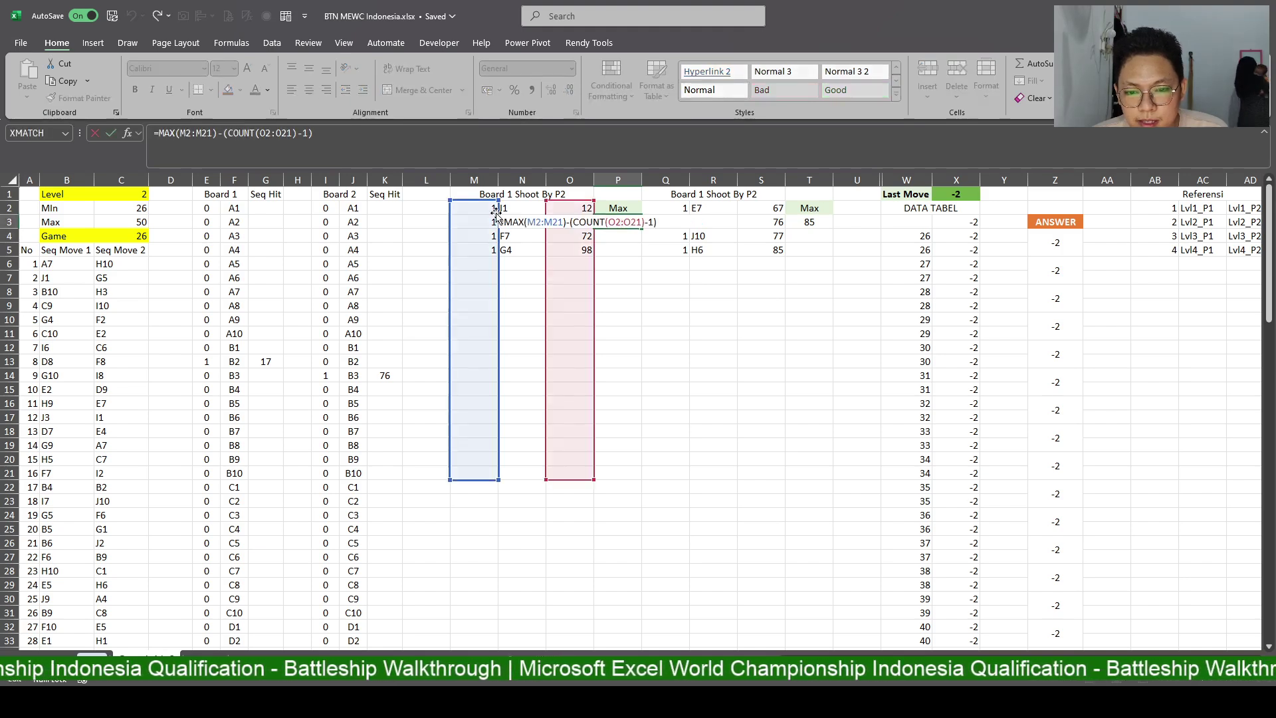
drag(572, 222, 651, 228)
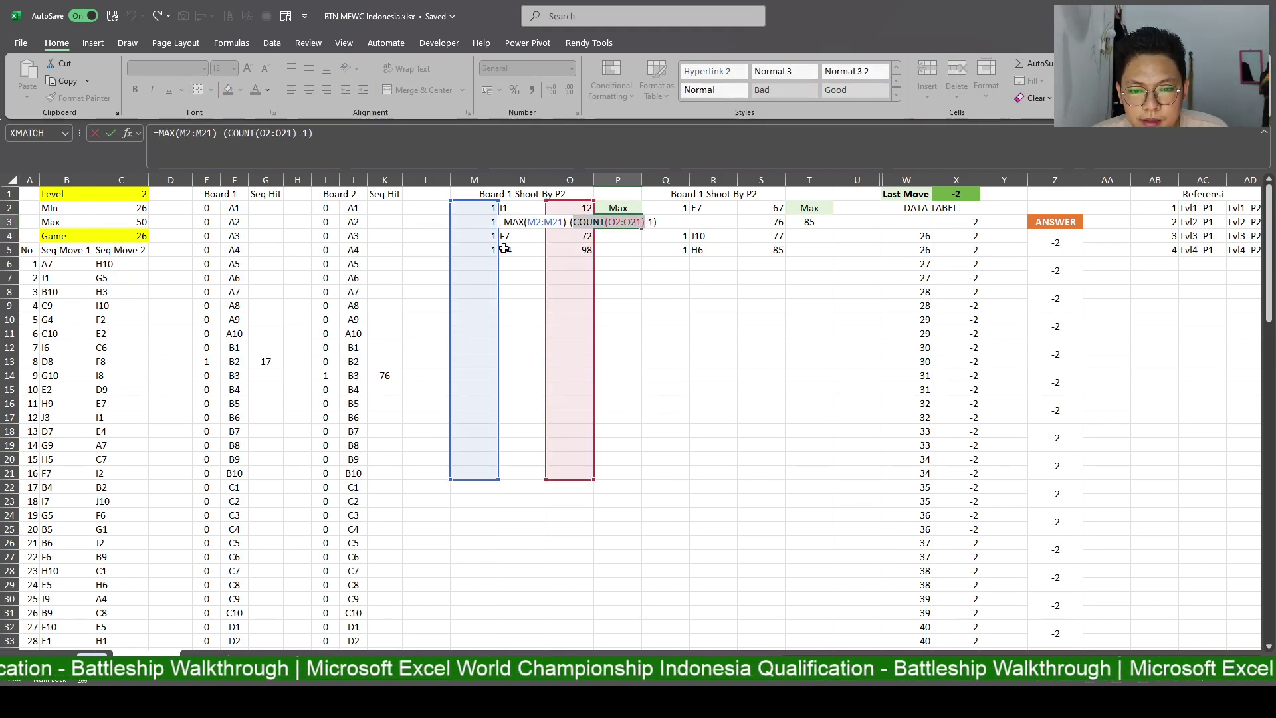
click(560, 223)
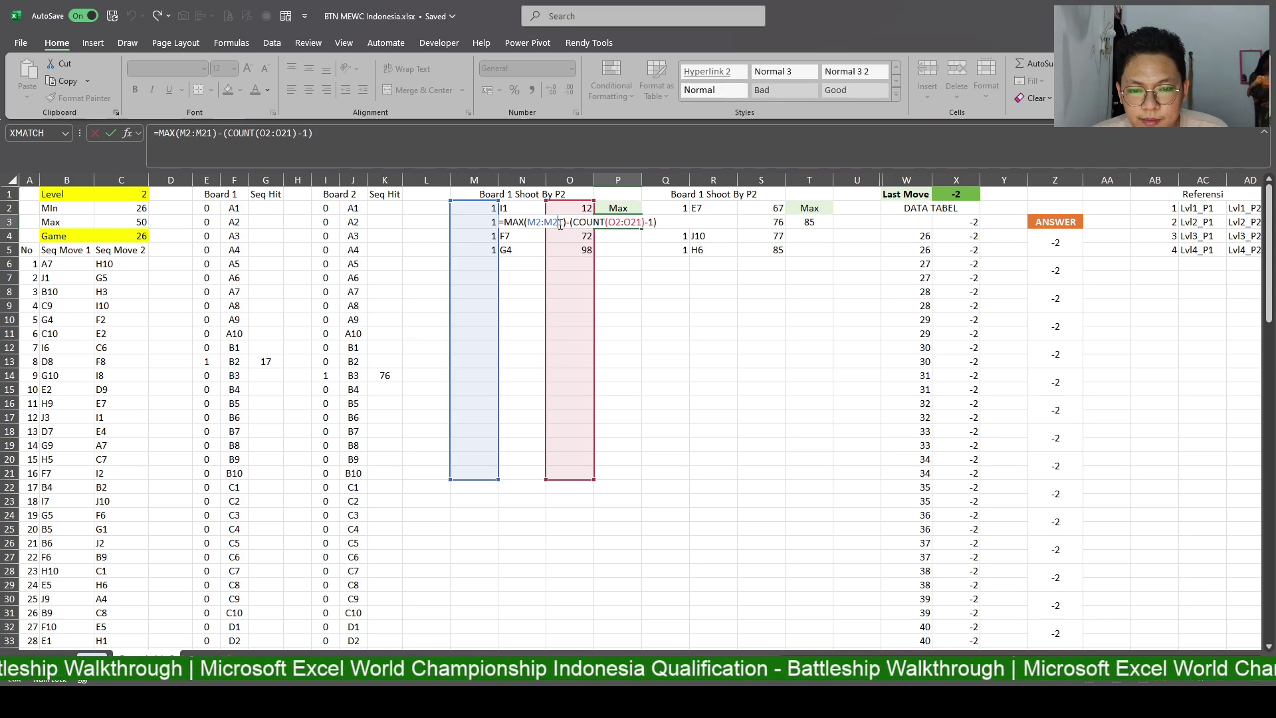
drag(564, 222, 527, 223)
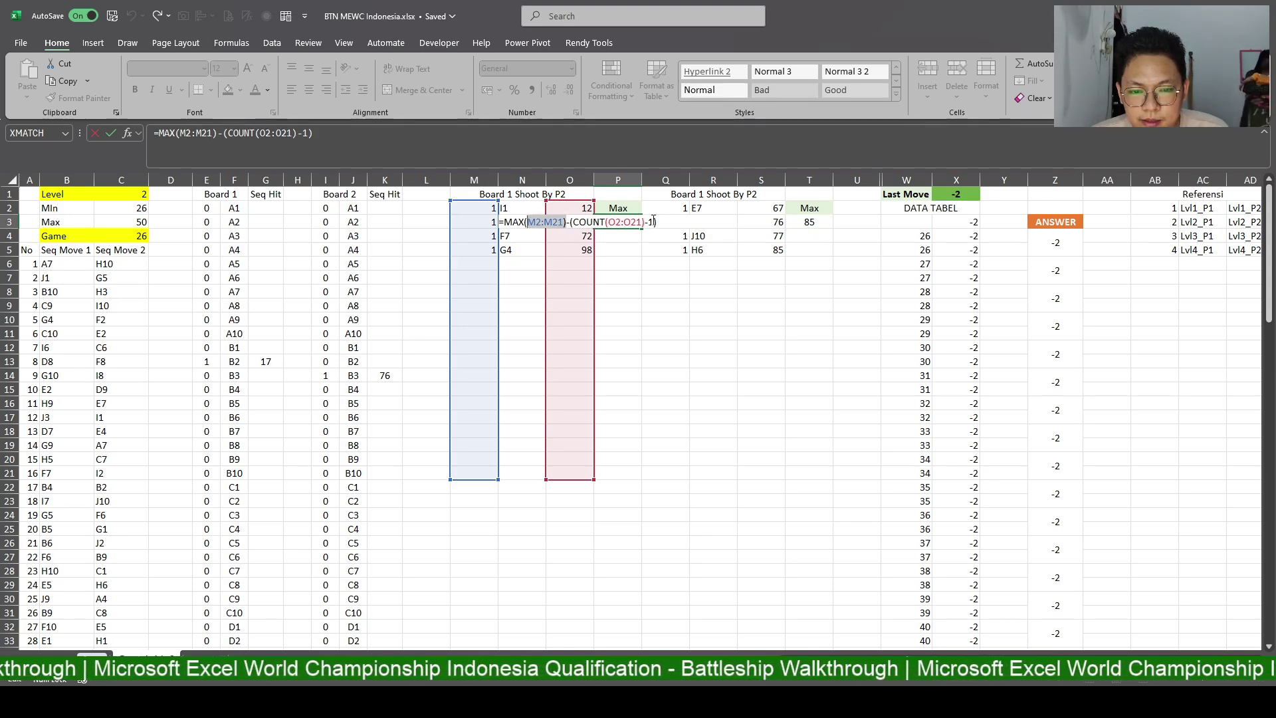
drag(643, 222, 505, 221)
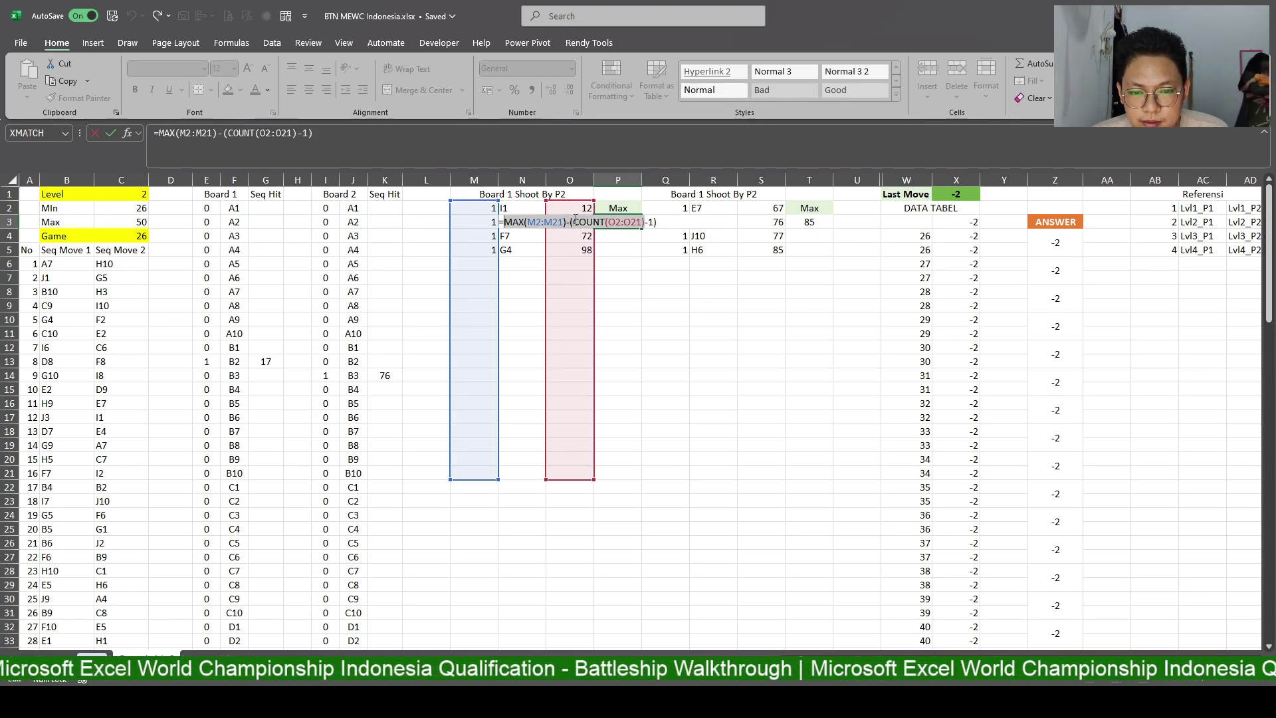
key(Right)
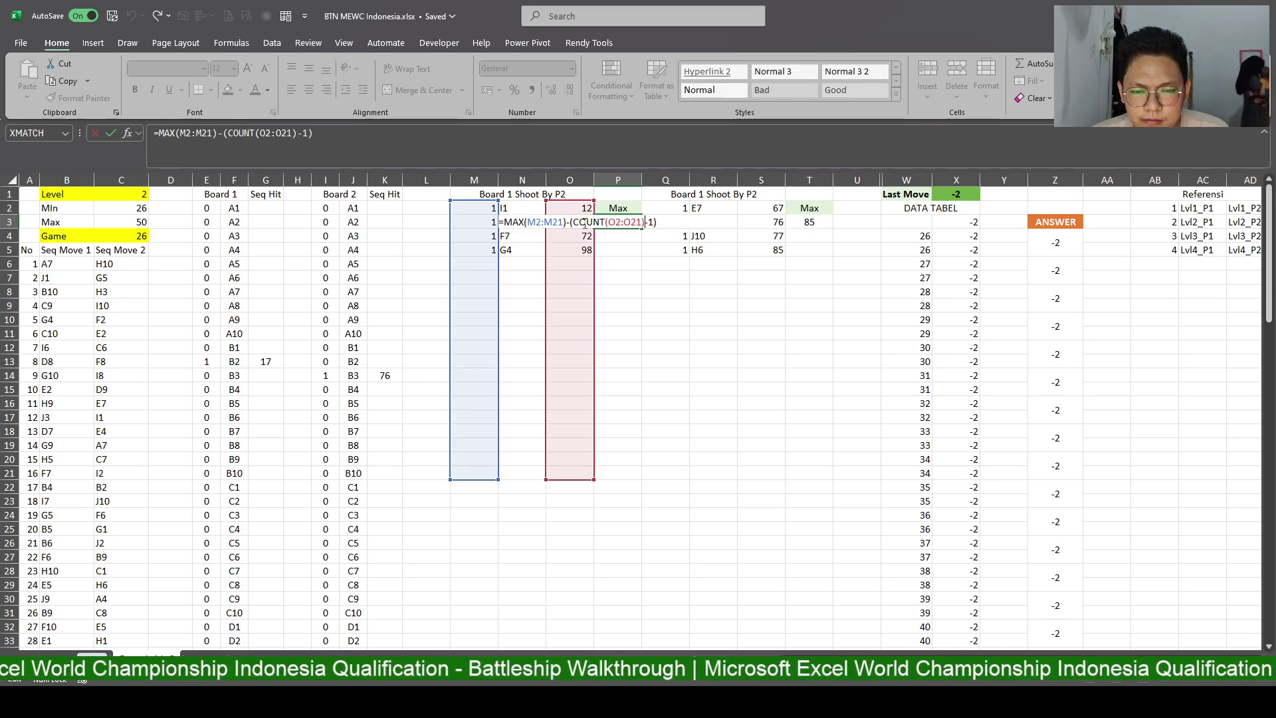
text())
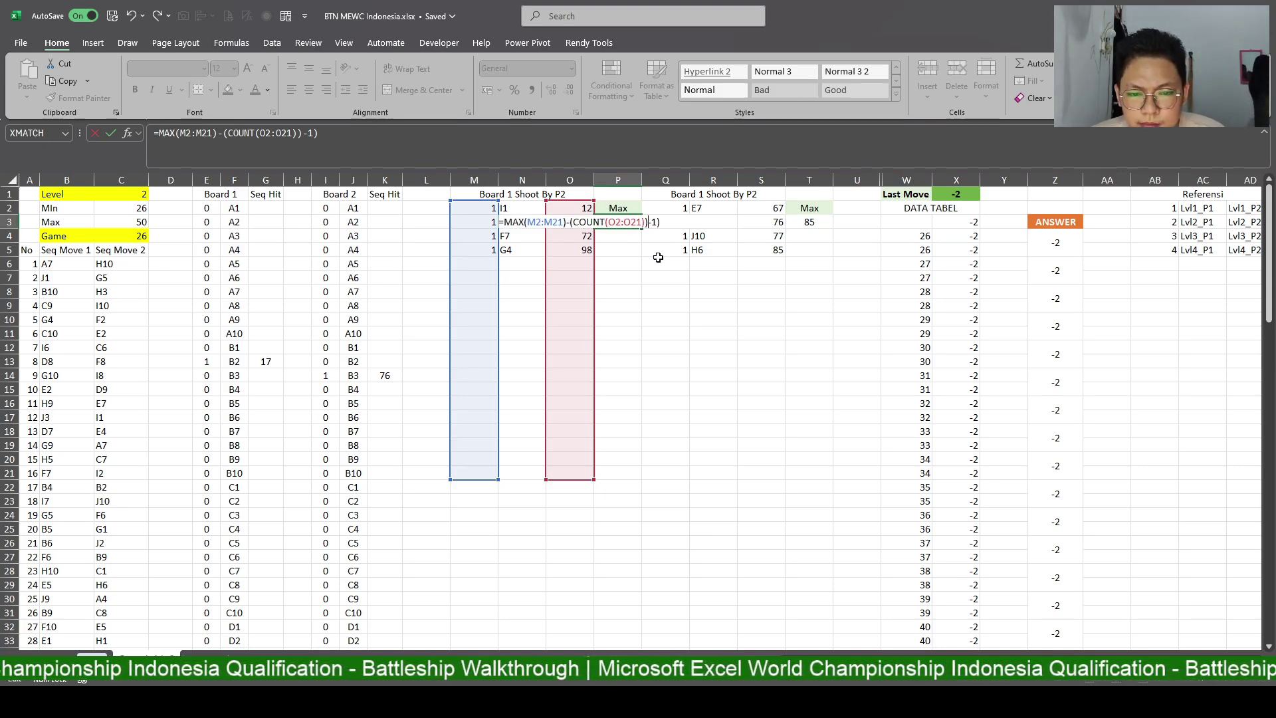
key(Return)
Drop the -1 and extra parenthesis and swap ranges so P3 reads =MAX(O2:O21)-COUNT(M2:M21).
key(BackSpace)
key(Return)
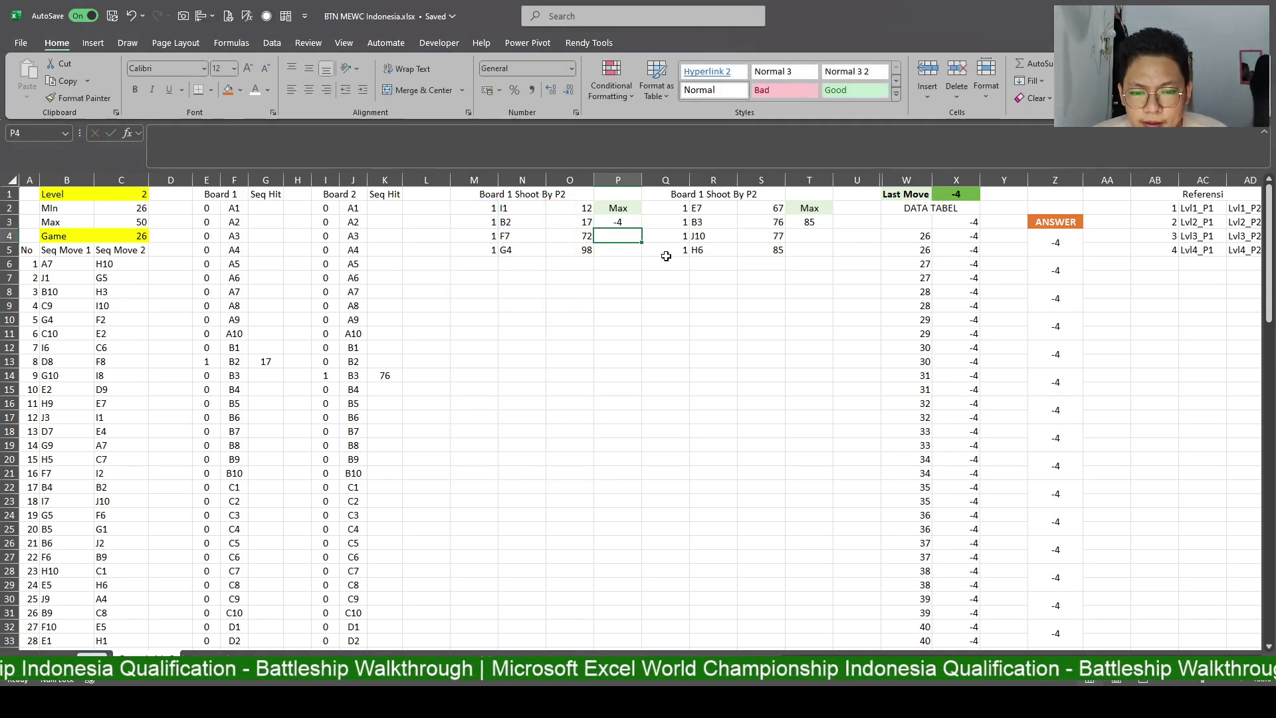
key(F2)
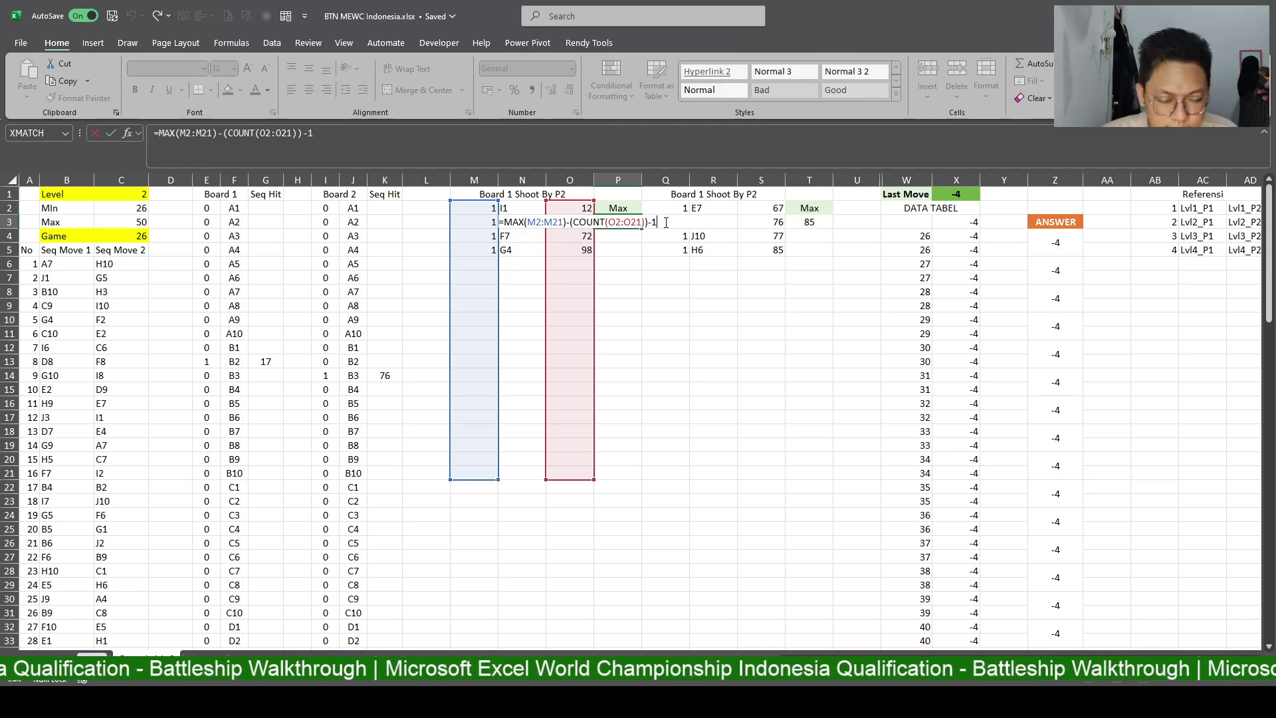
key(BackSpace)
key(BackSpace)
key(BackSpace)
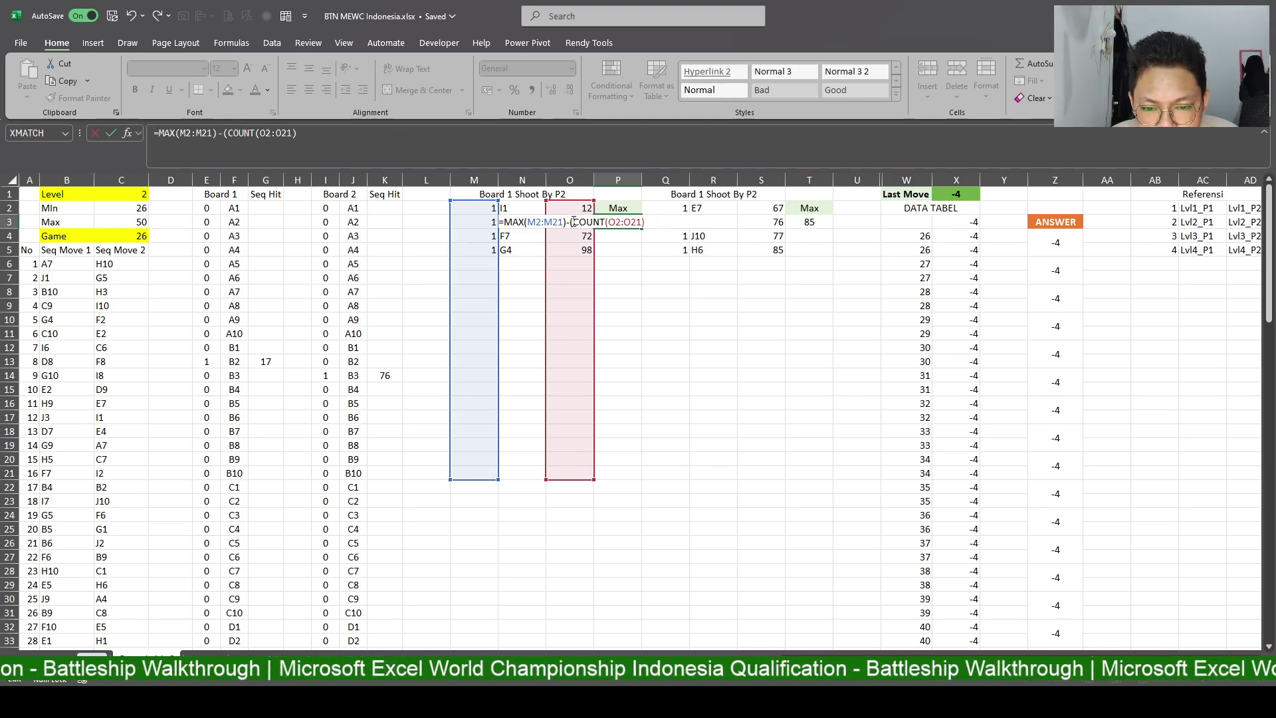
click(573, 222)
key(BackSpace)
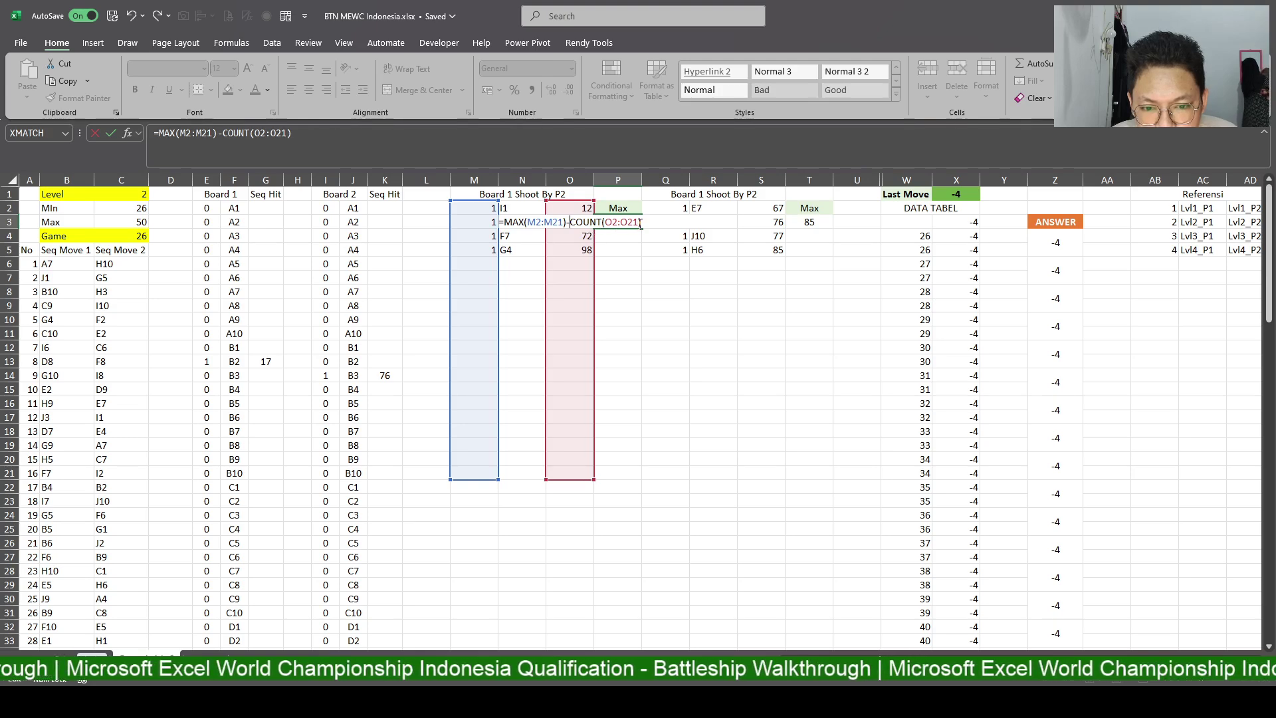
mouse_move(575, 221)
mouse_down()
mouse_move(658, 222)
mouse_move(505, 221)
mouse_up()
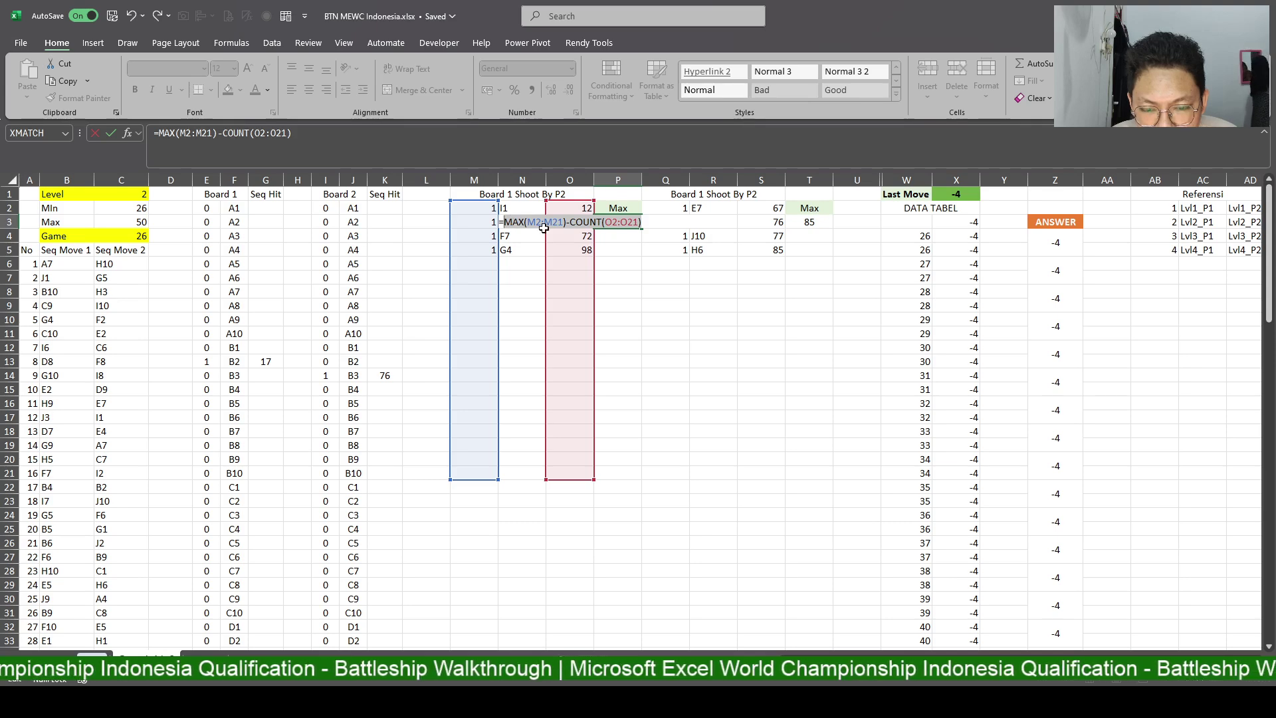
click(576, 221)
drag(568, 221, 505, 222)
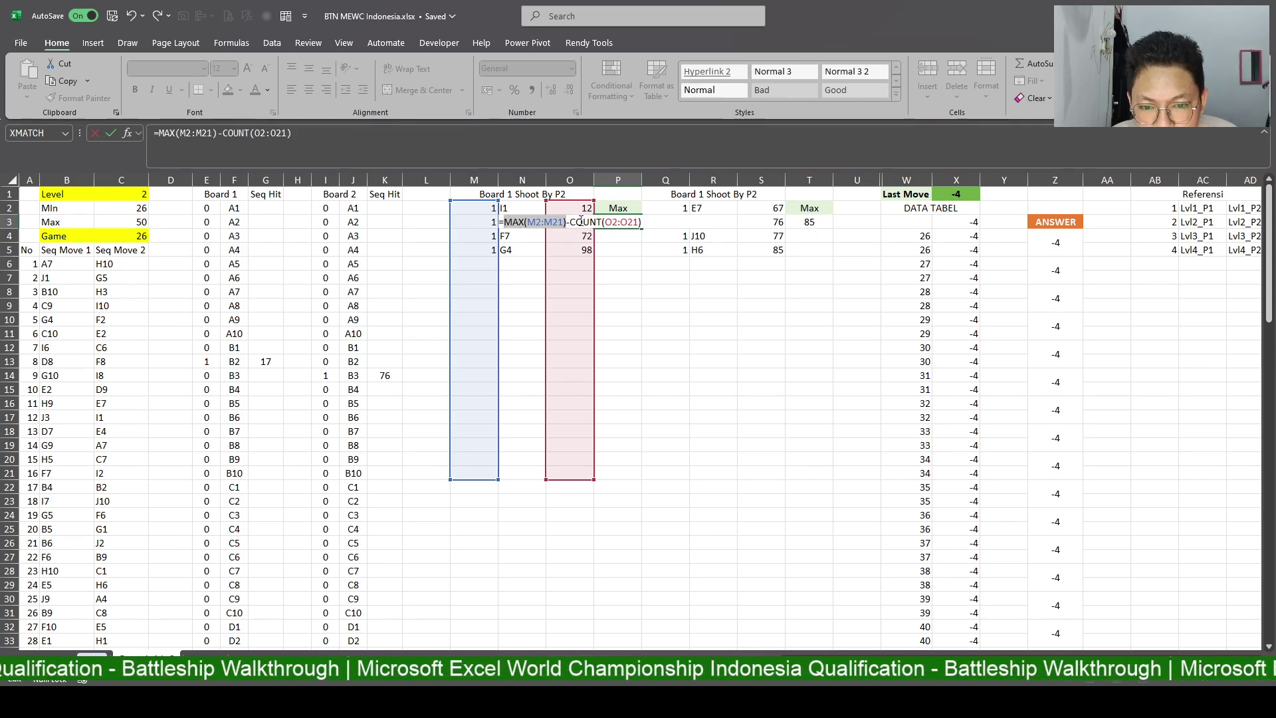
click(575, 229)
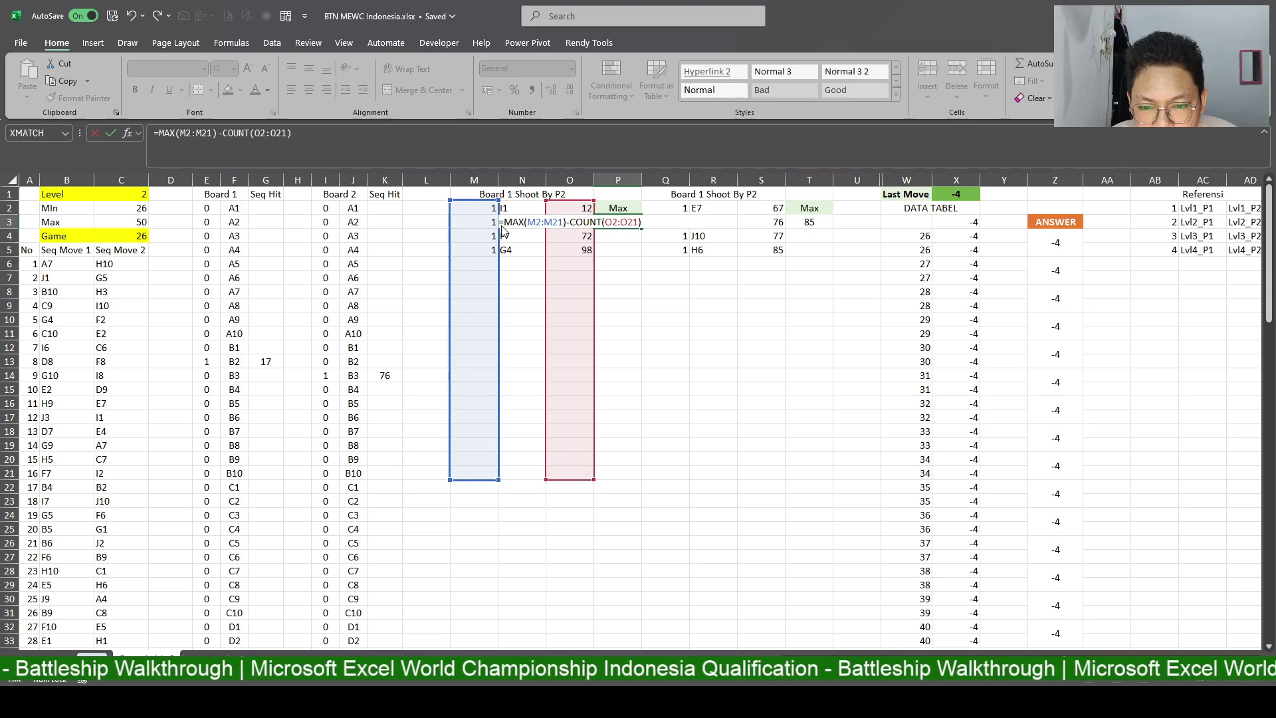
drag(500, 222, 689, 265)
drag(594, 264, 499, 264)
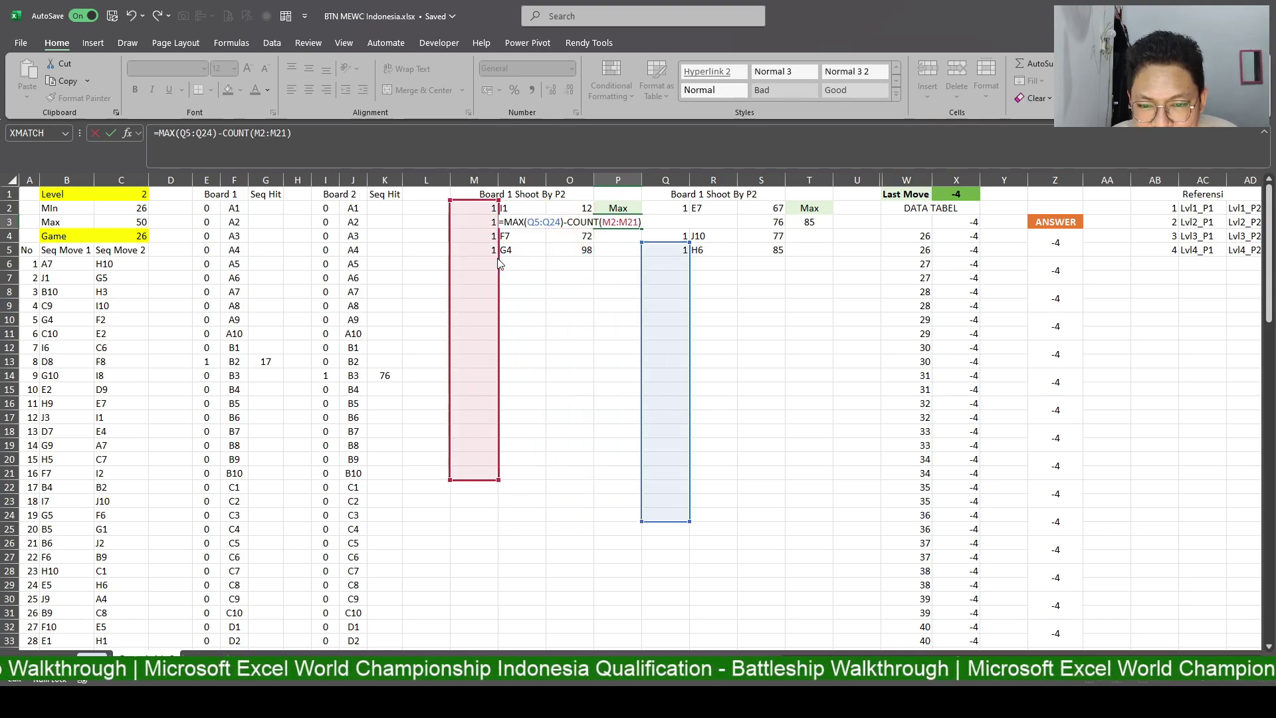
drag(688, 285, 592, 243)
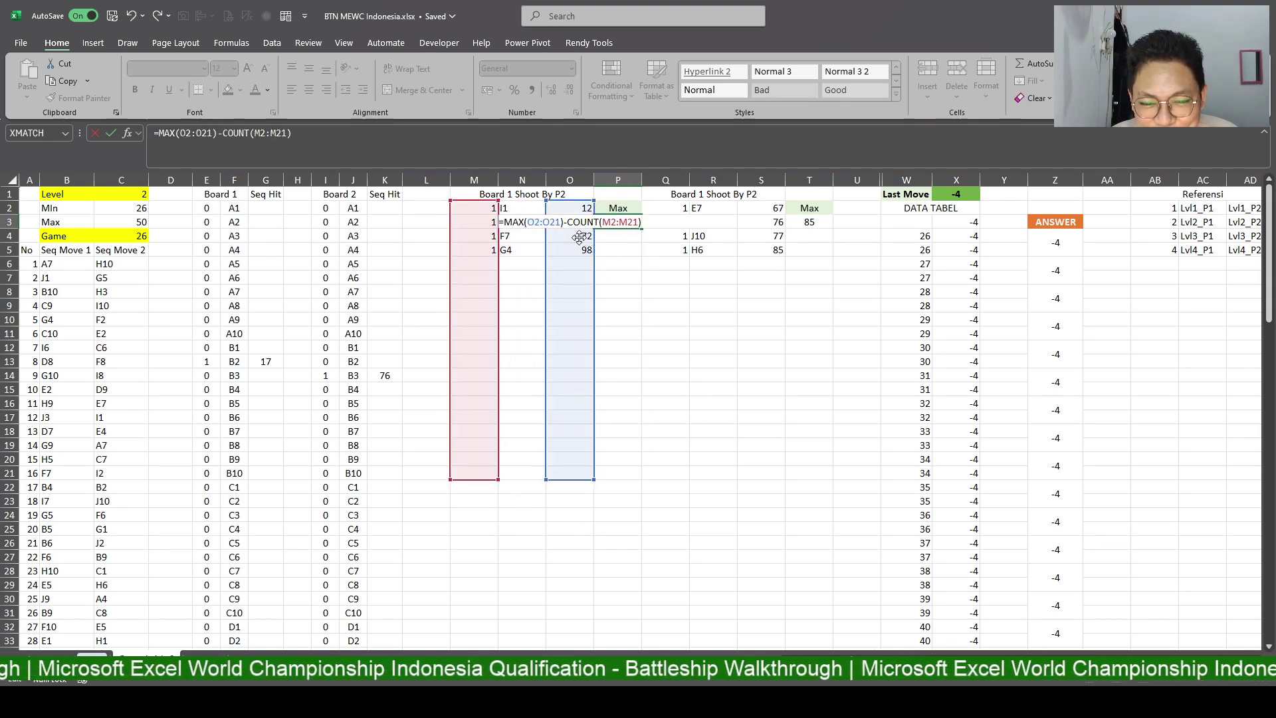
key(Return)
Append -1 to P3's formula so it reads =MAX(O2:O21)-COUNT(M2:M21)-1, giving 93.
click(608, 220)
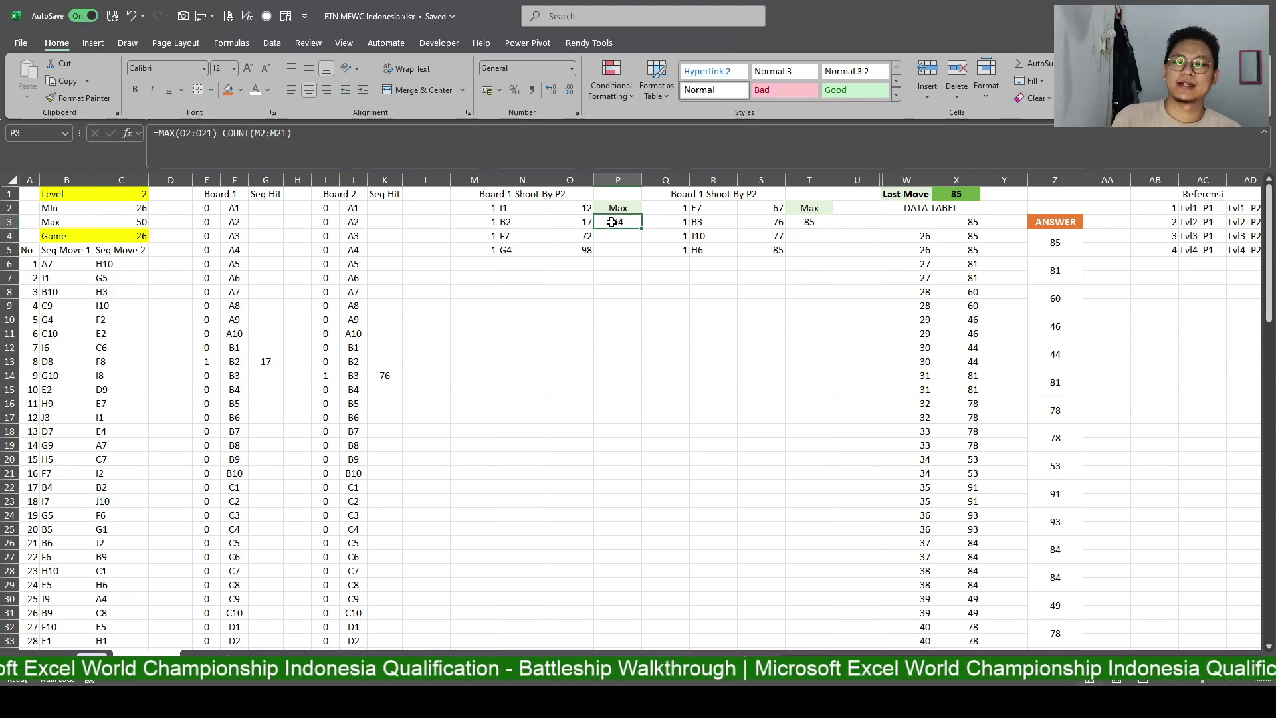
double_click(638, 222)
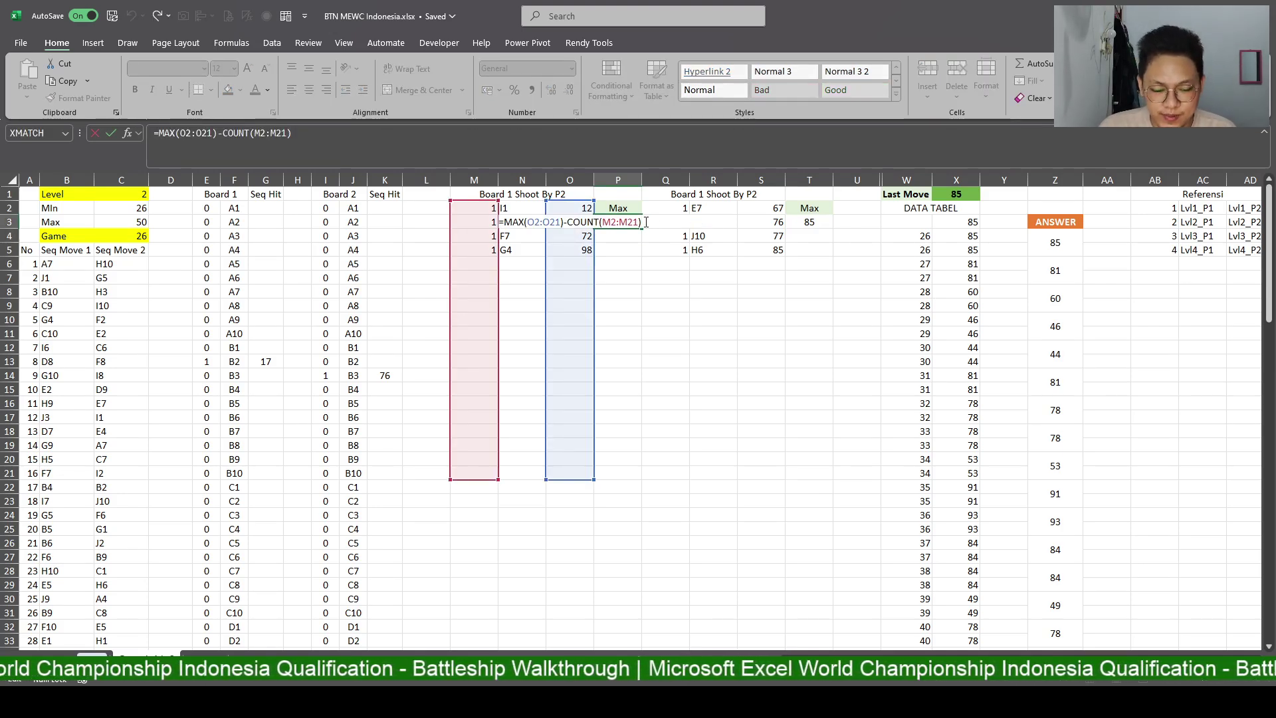
text(-1)
key(Return)
Copy P3's formula into T3, the second board's Max cell.
click(628, 219)
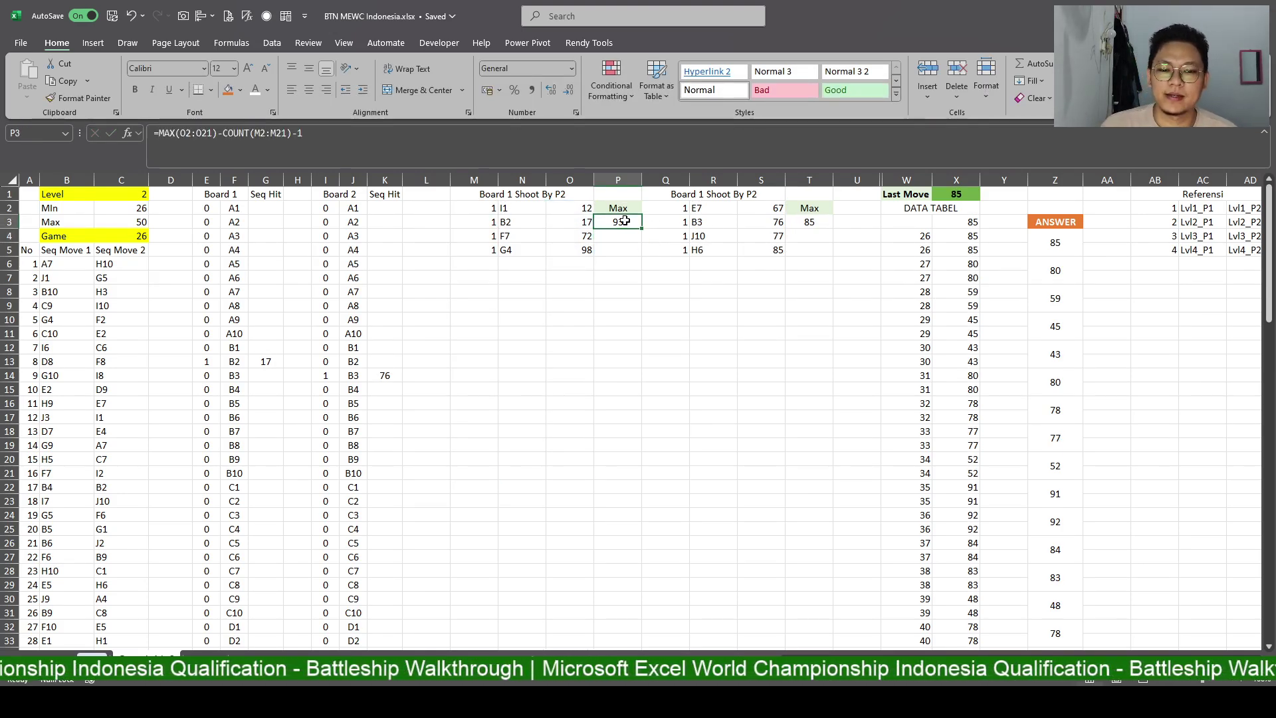
double_click(636, 220)
key(Escape)
key(ctrl+c)
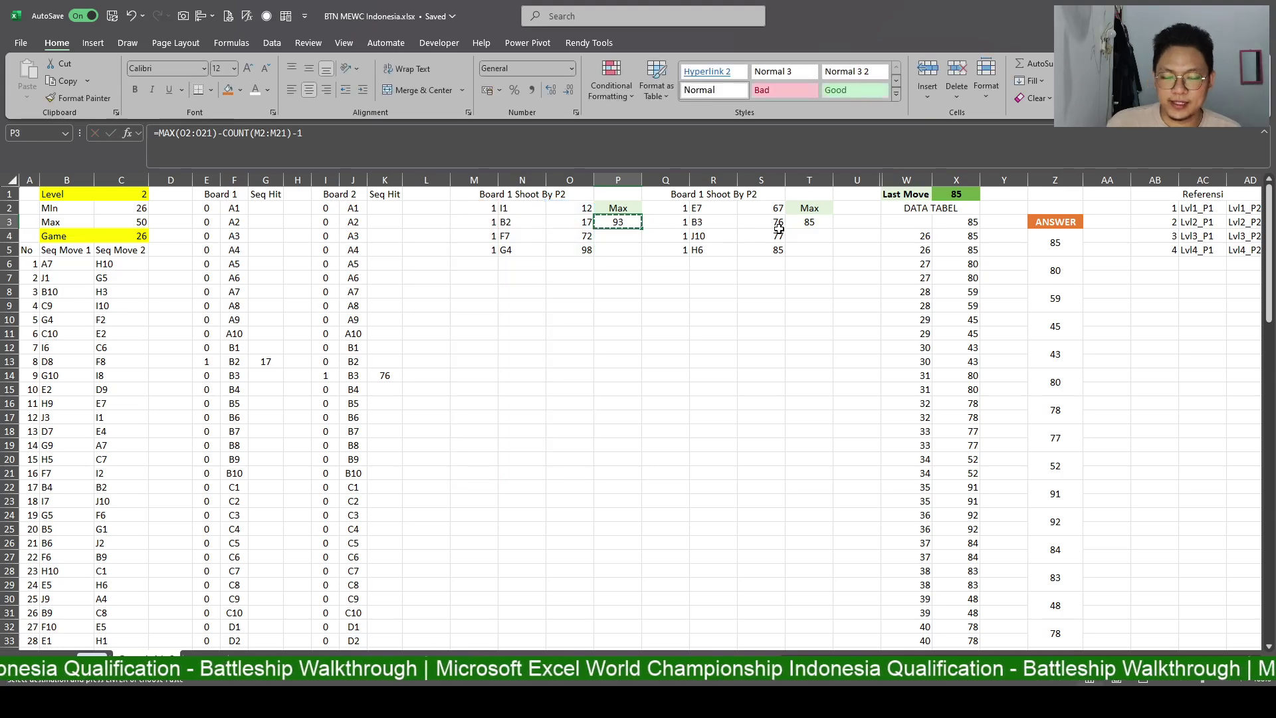
click(802, 223)
key(ctrl+v)
Examine T3's formula, marking its MAX(S2:S21) and COUNT(Q2:Q21)-1 parts.
double_click(802, 224)
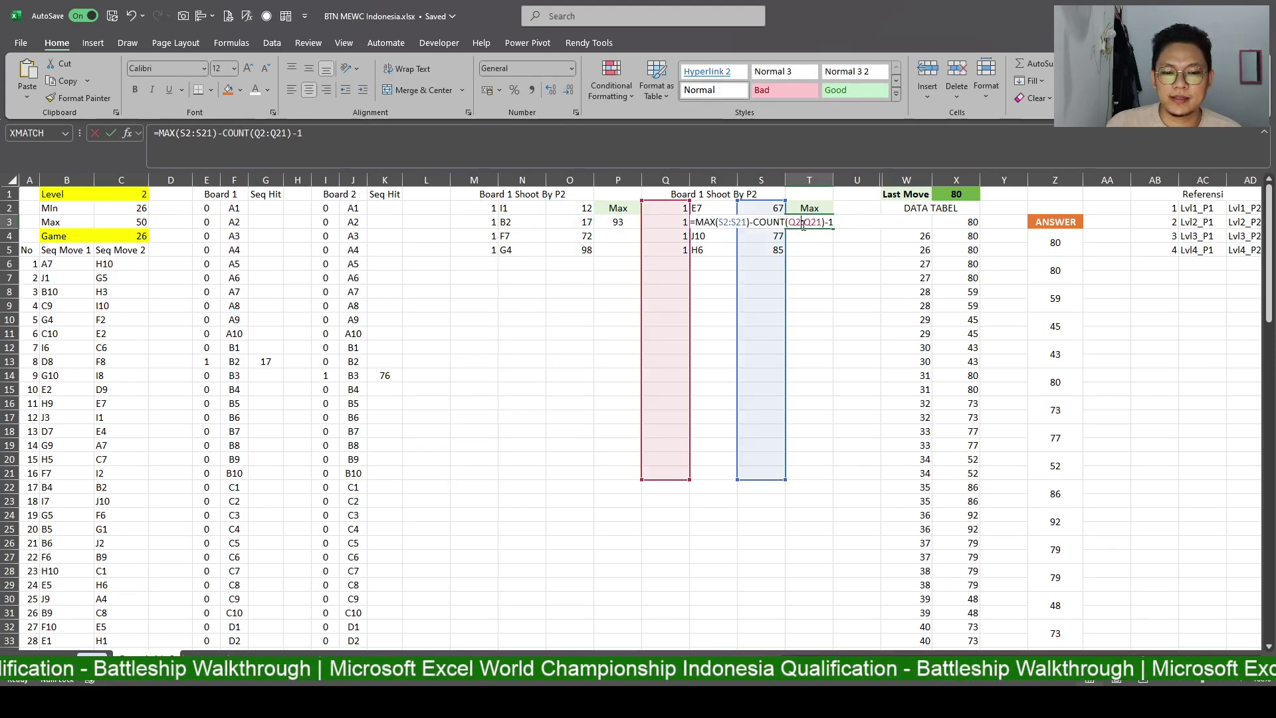
key(Escape)
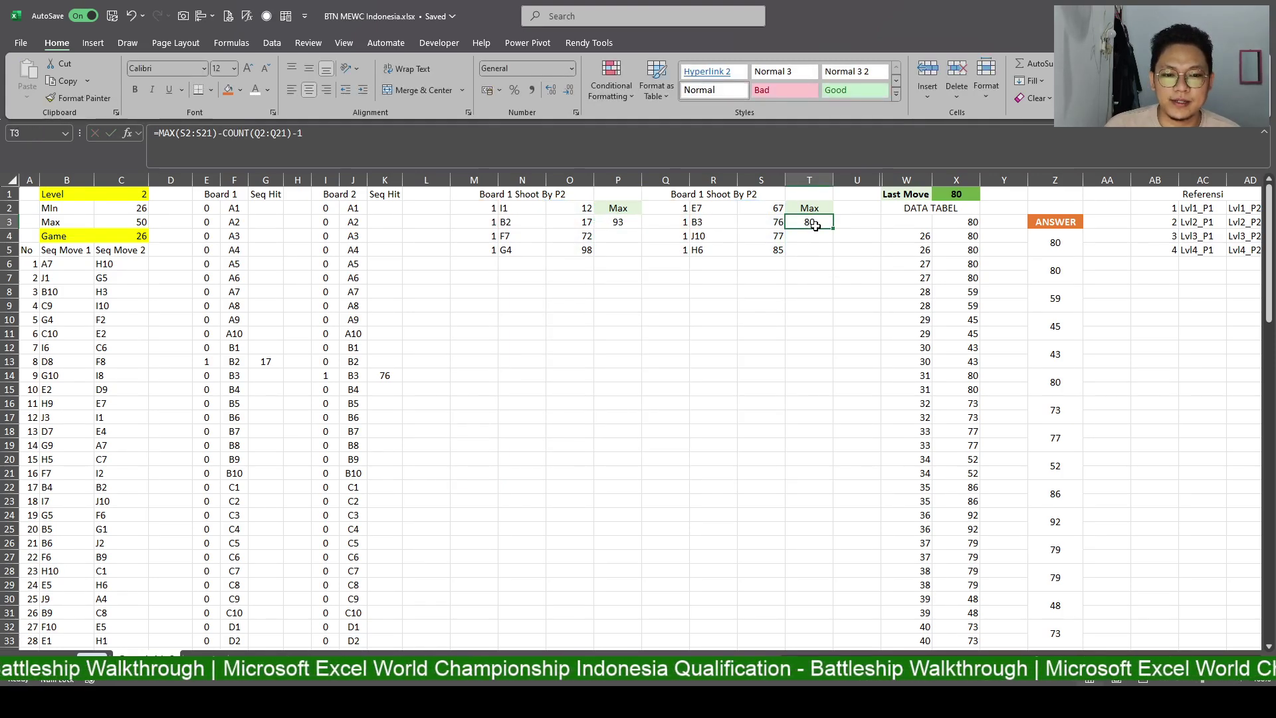
key(F2)
key(Escape)
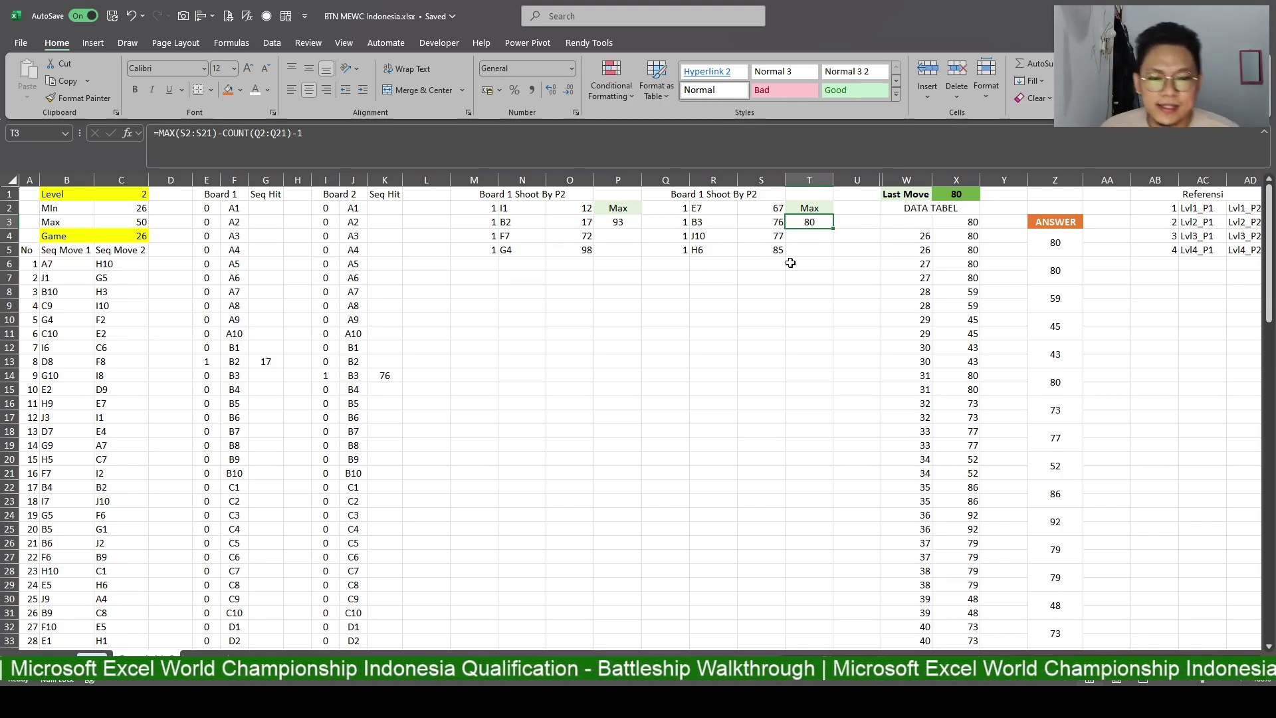
double_click(796, 221)
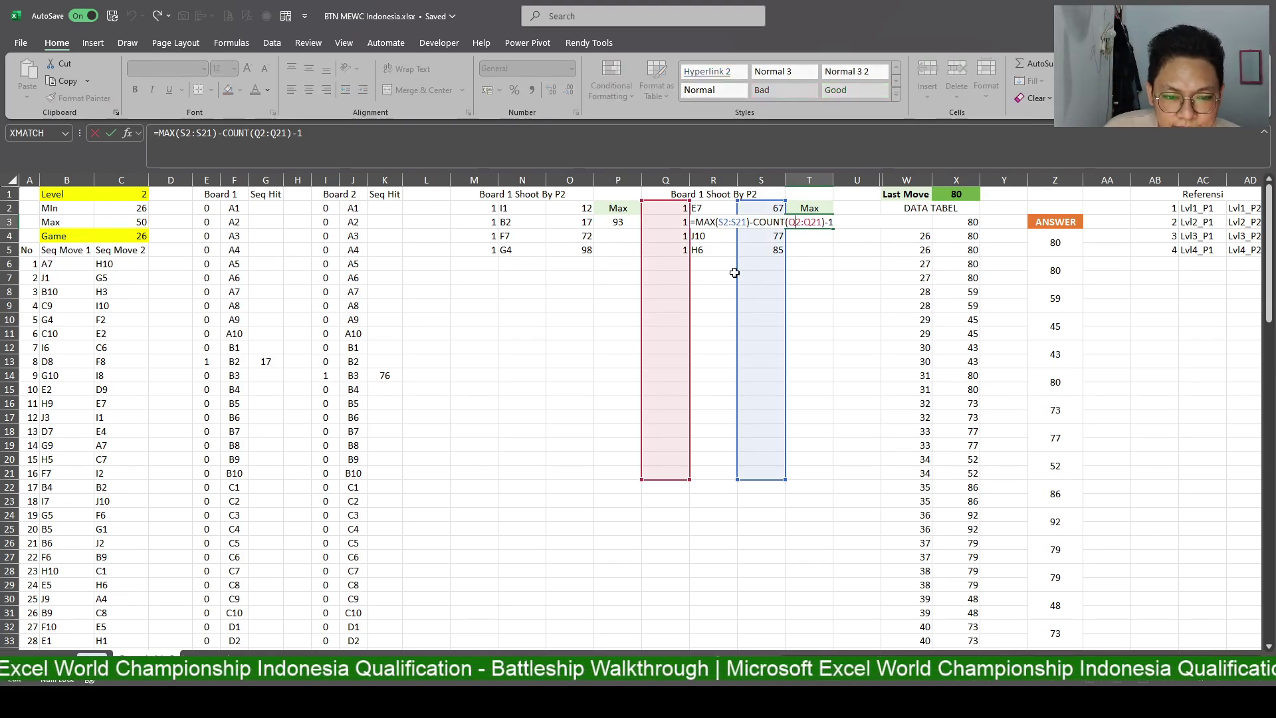
click(747, 221)
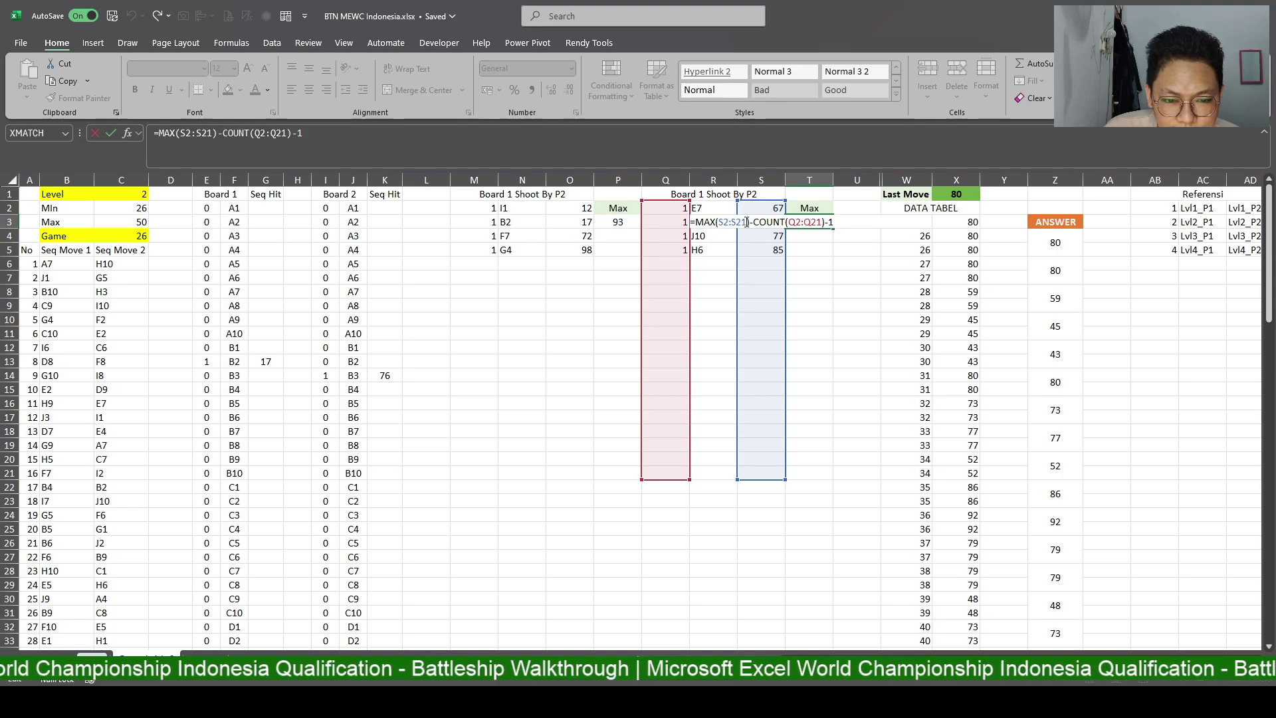
double_click(738, 221)
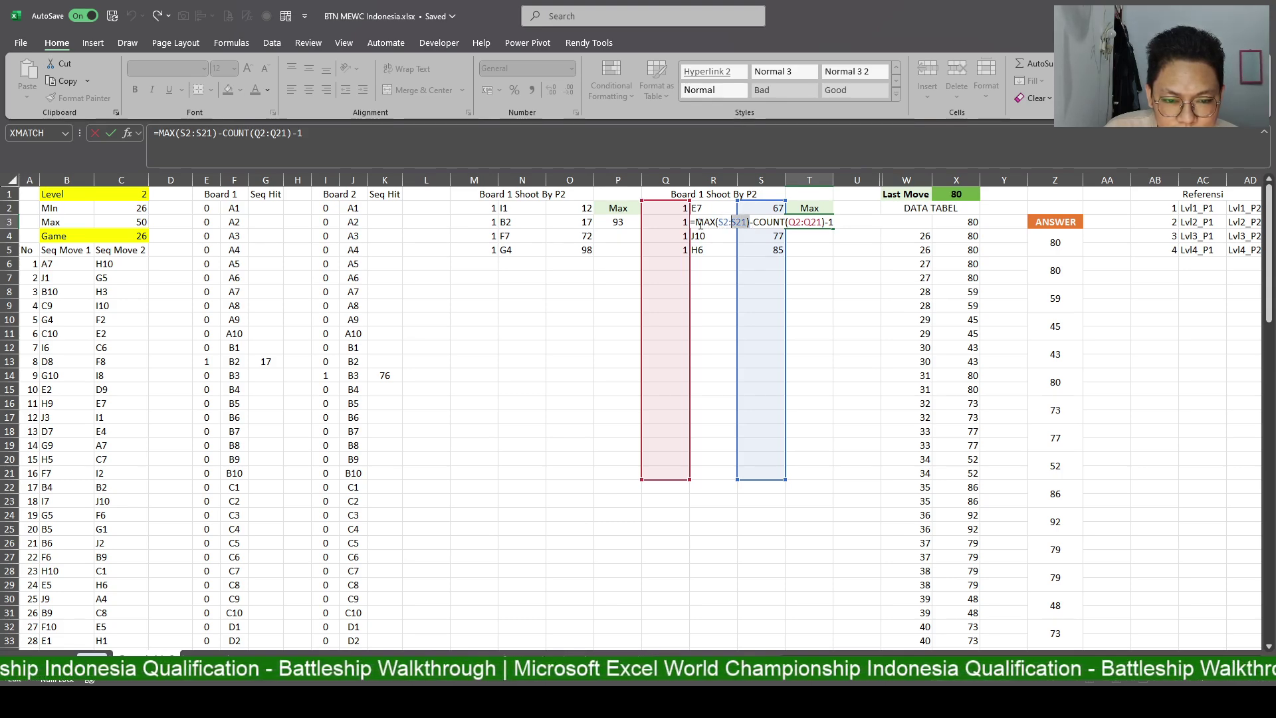
click(695, 225)
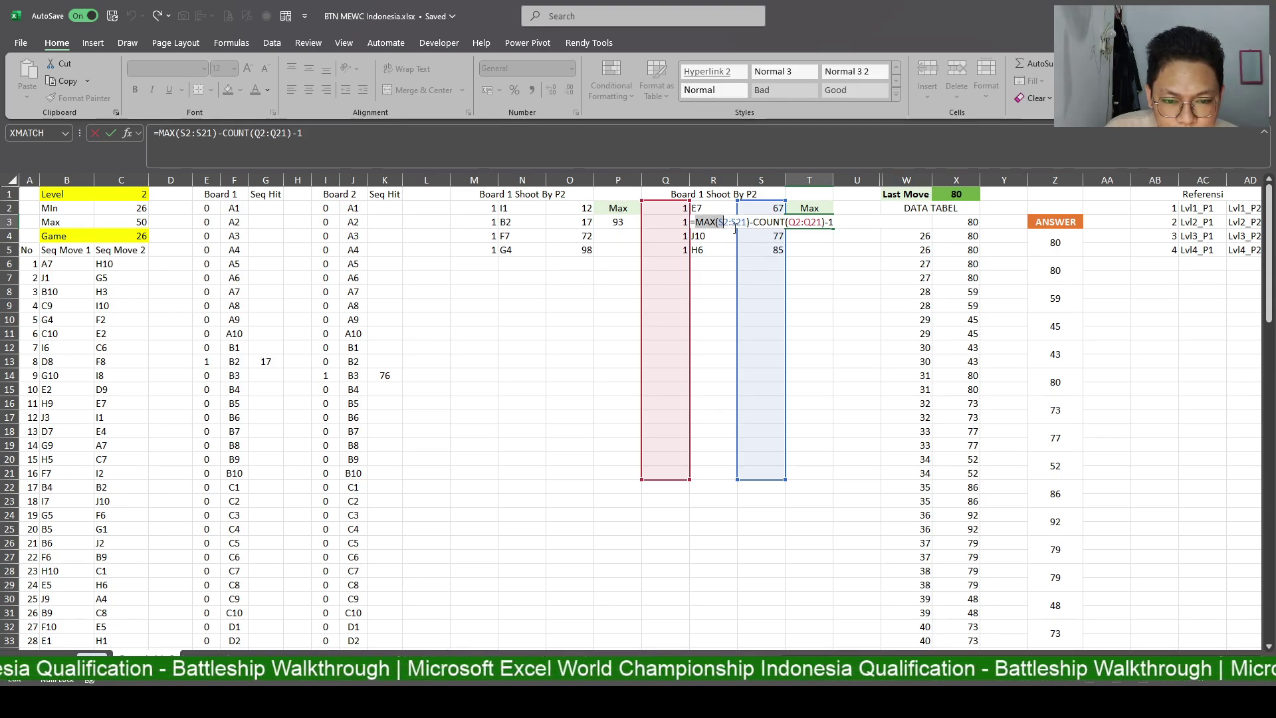
drag(697, 222, 749, 222)
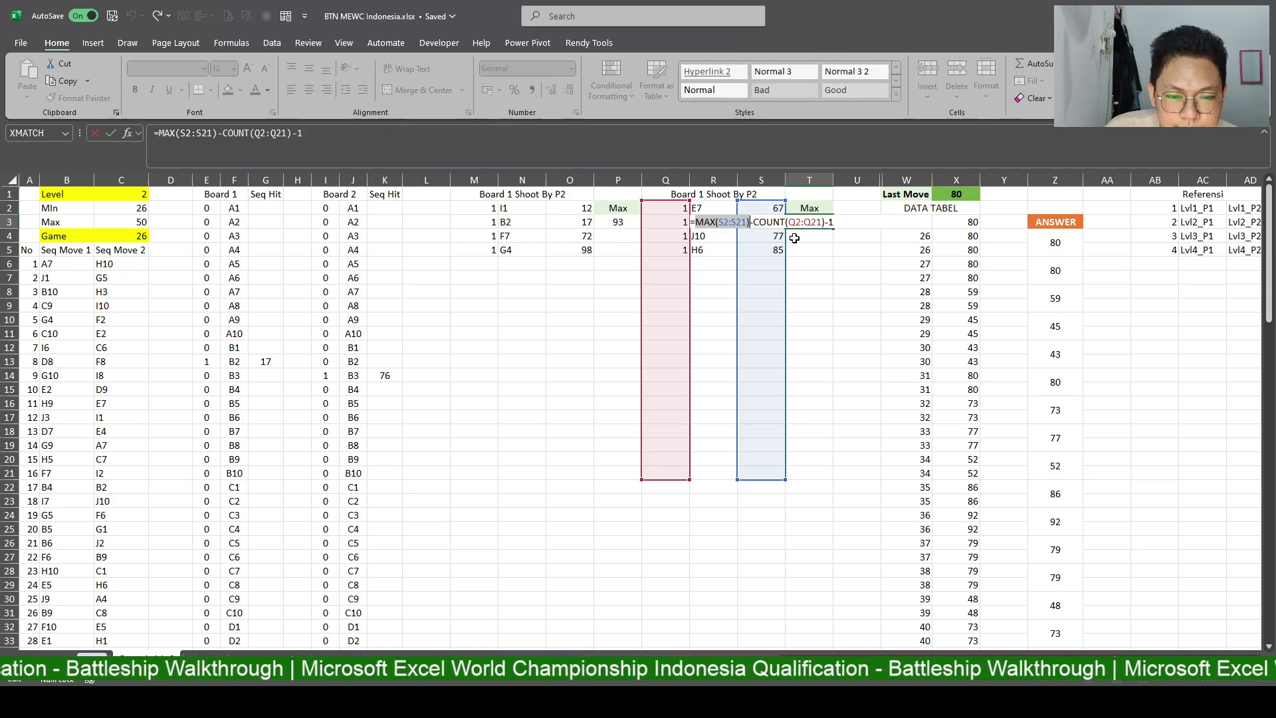
drag(753, 222, 835, 223)
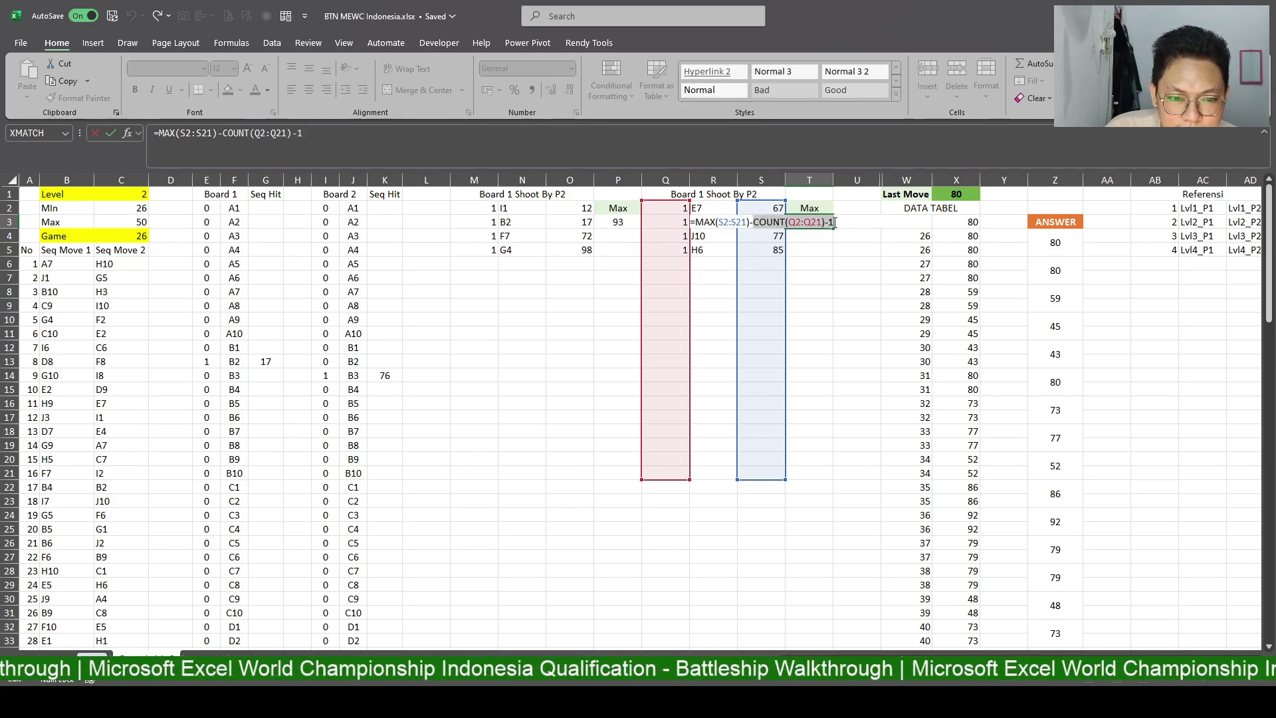
key(ctrl+Return)
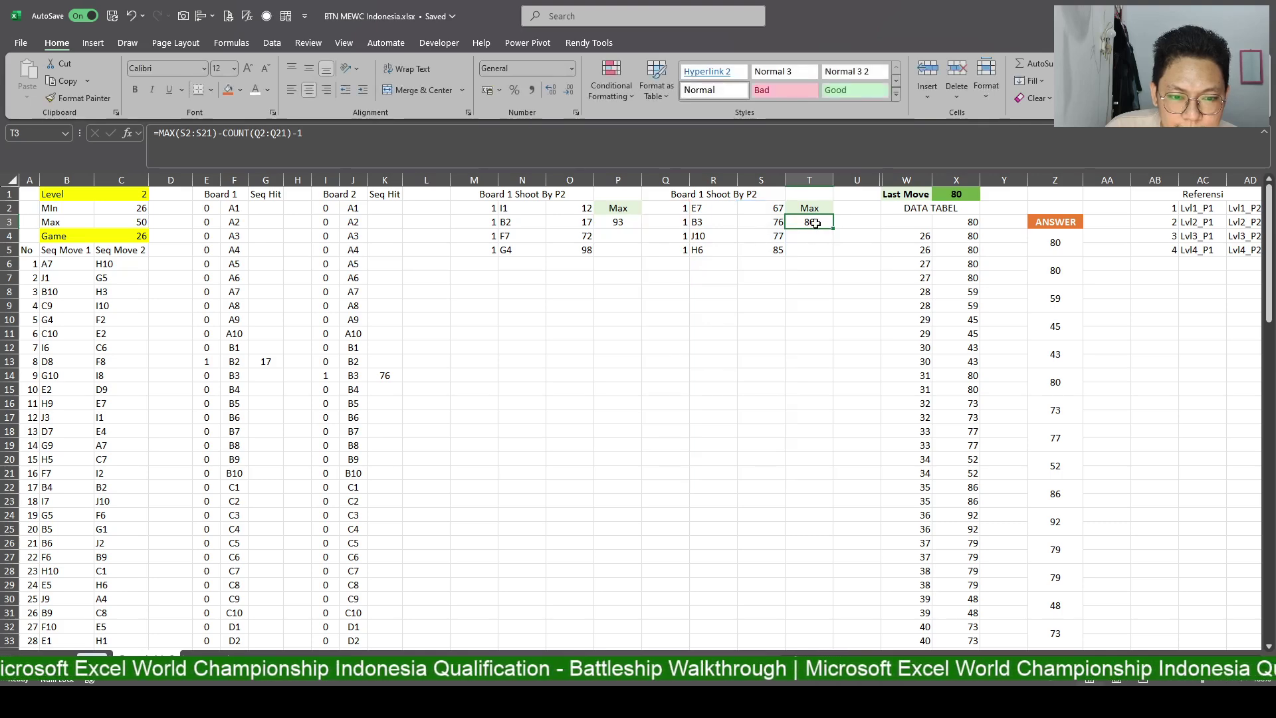
Change T3 to =MAX(S2:S21)-(COUNT(Q2:Q21)-1), giving 82.
double_click(815, 223)
key(Escape)
double_click(813, 221)
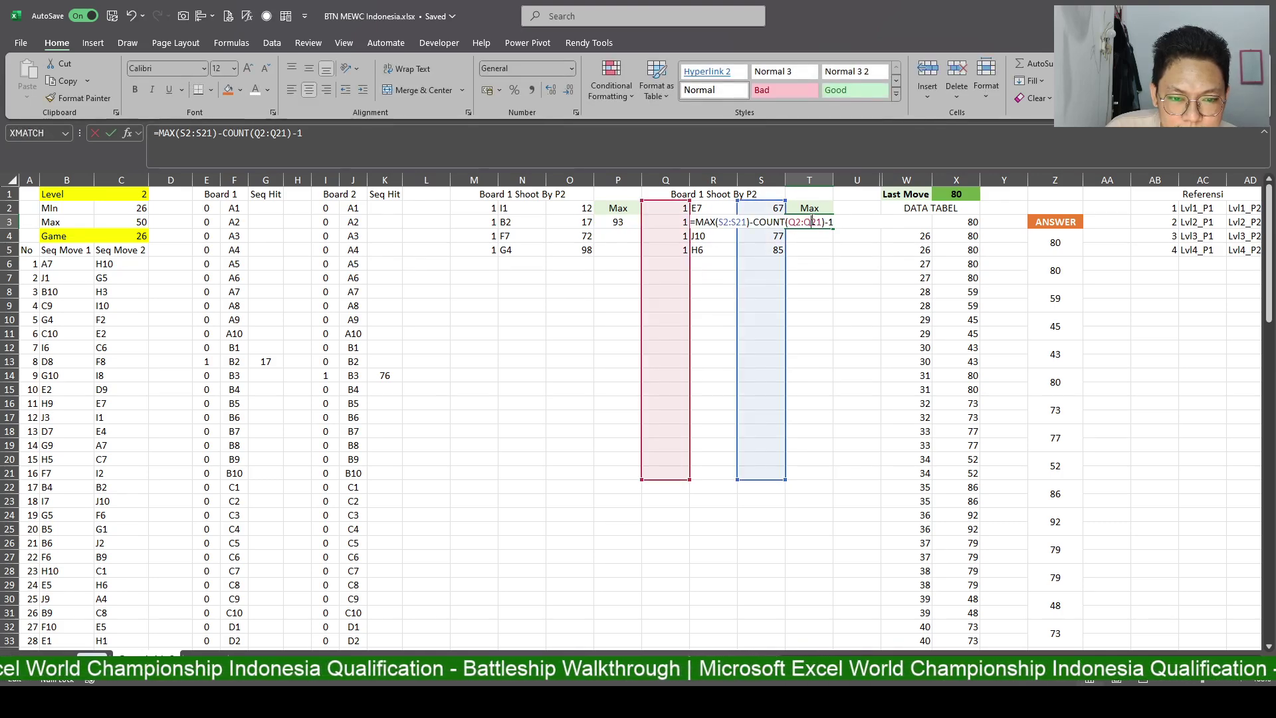
drag(836, 222, 696, 222)
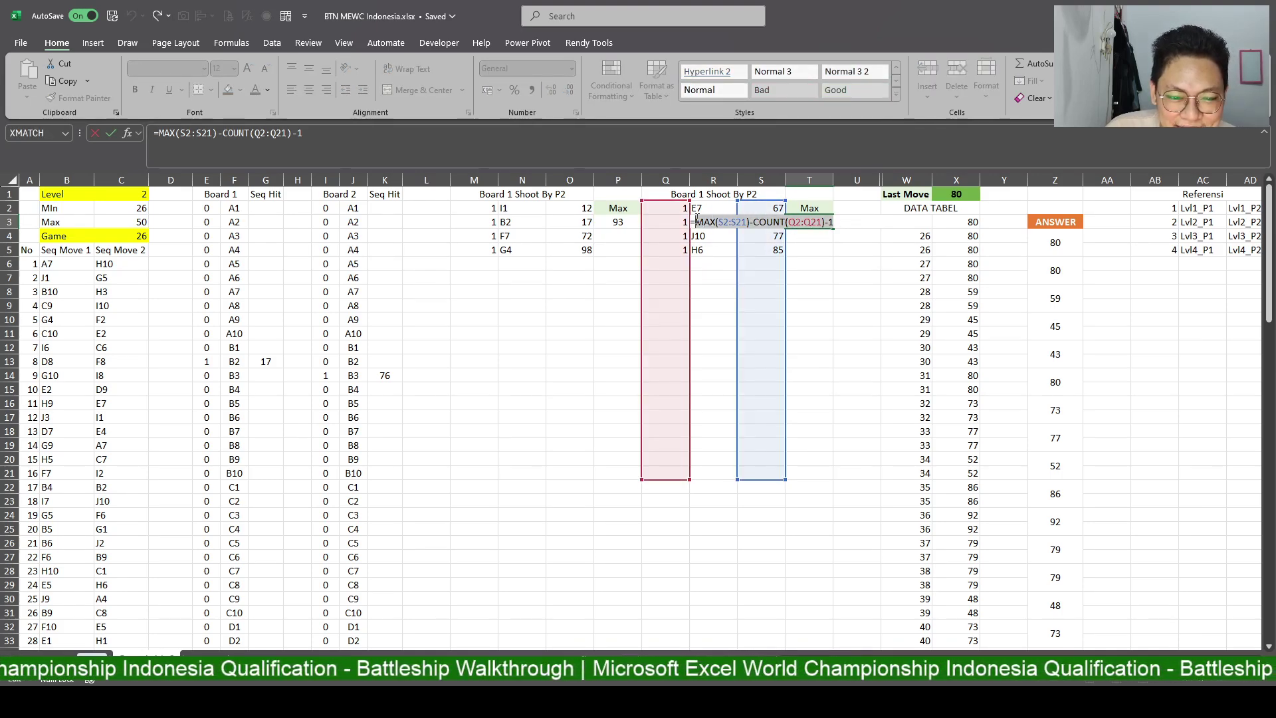
drag(753, 222, 853, 228)
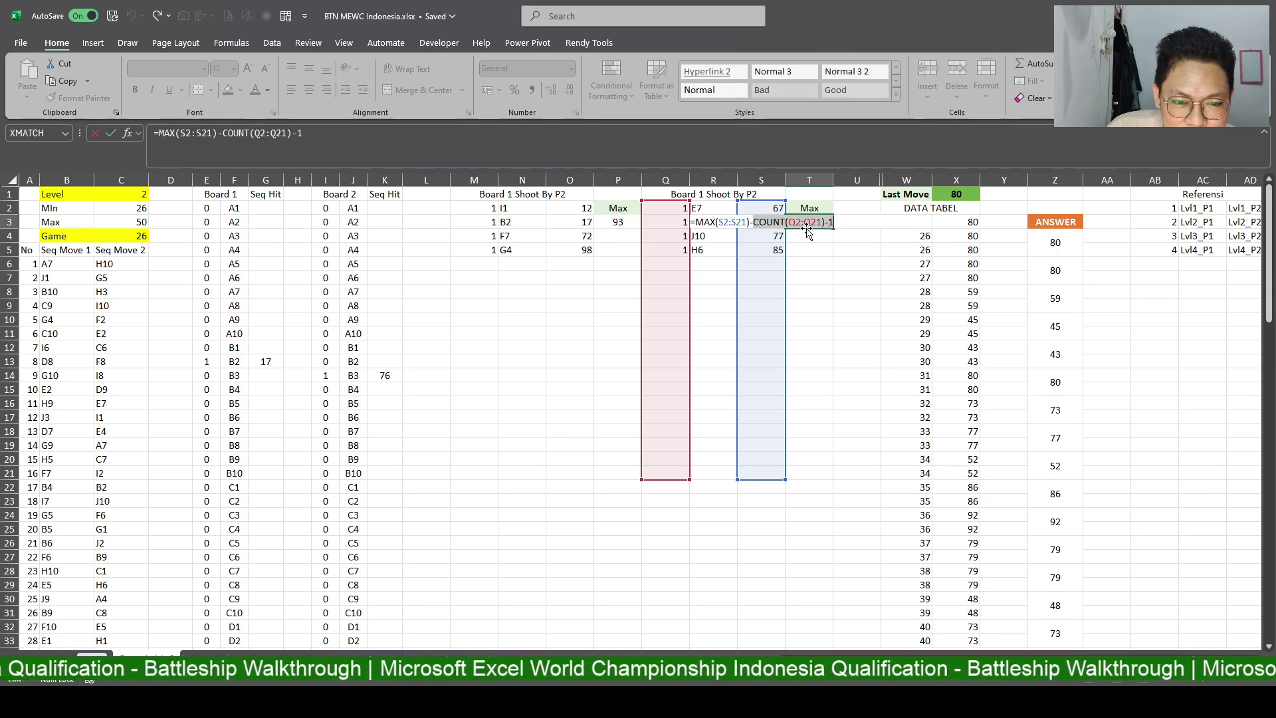
click(753, 222)
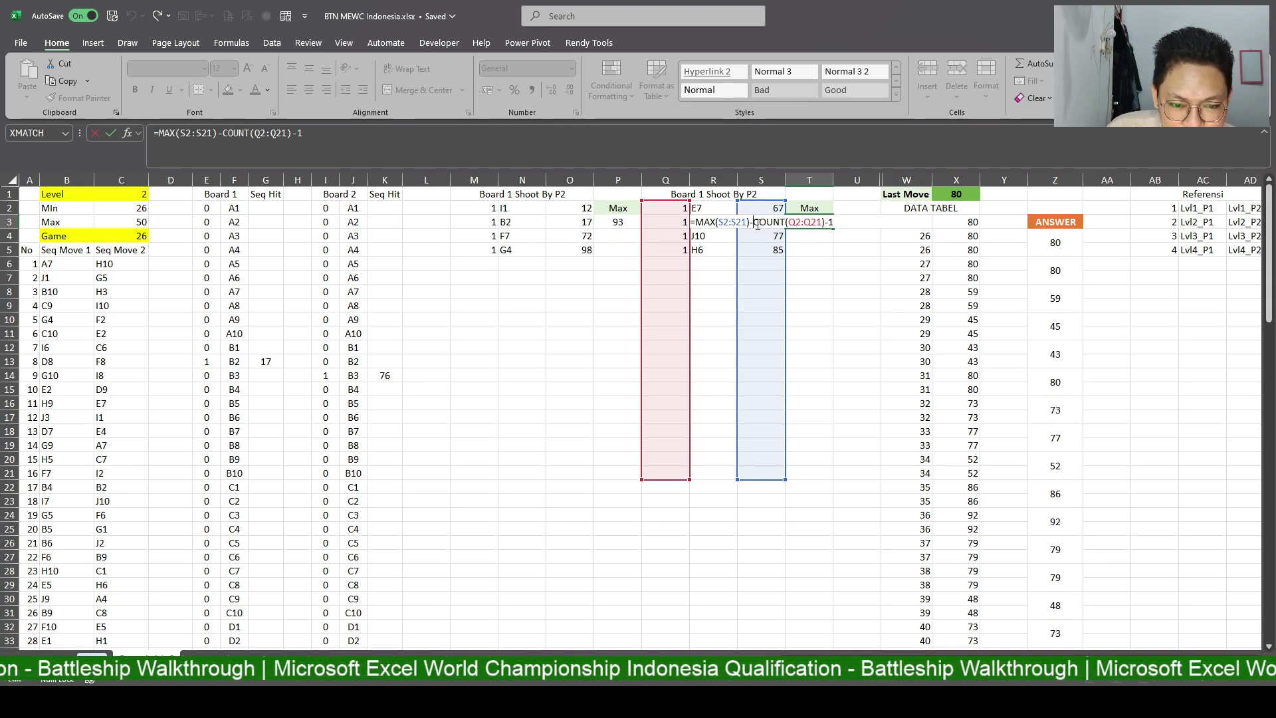
text(()
click(566, 141)
text())
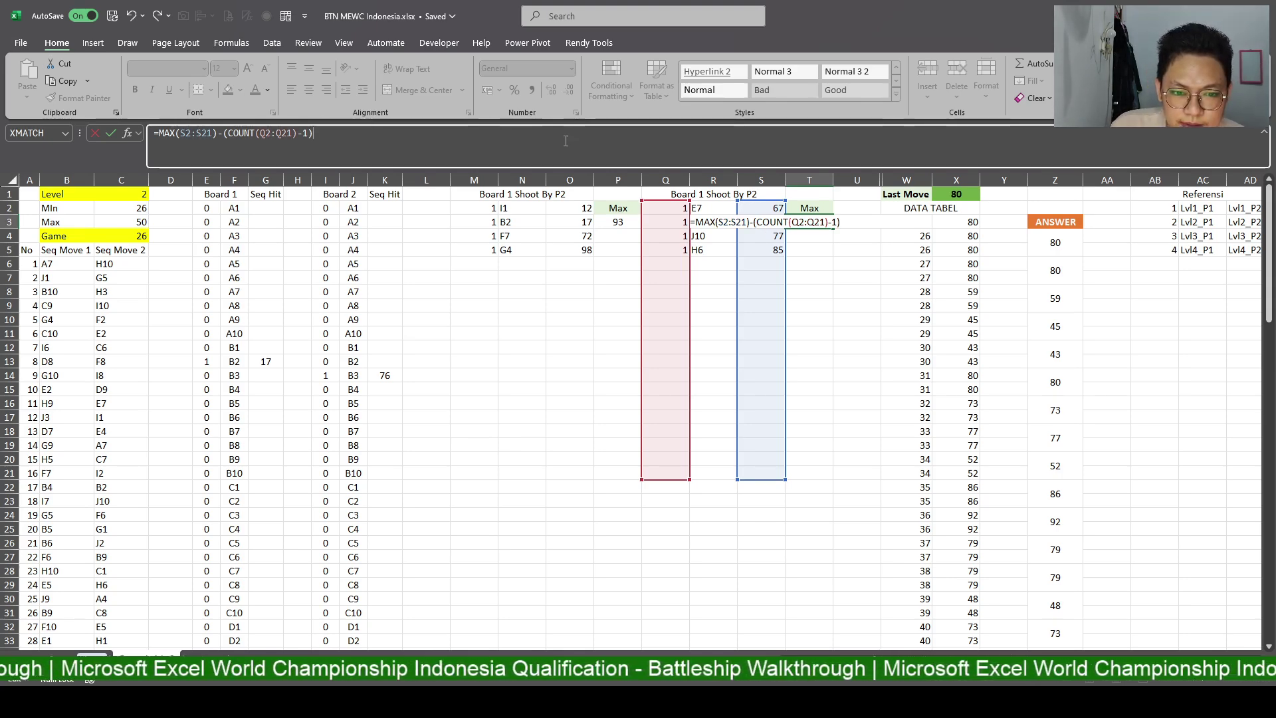
key(Return)
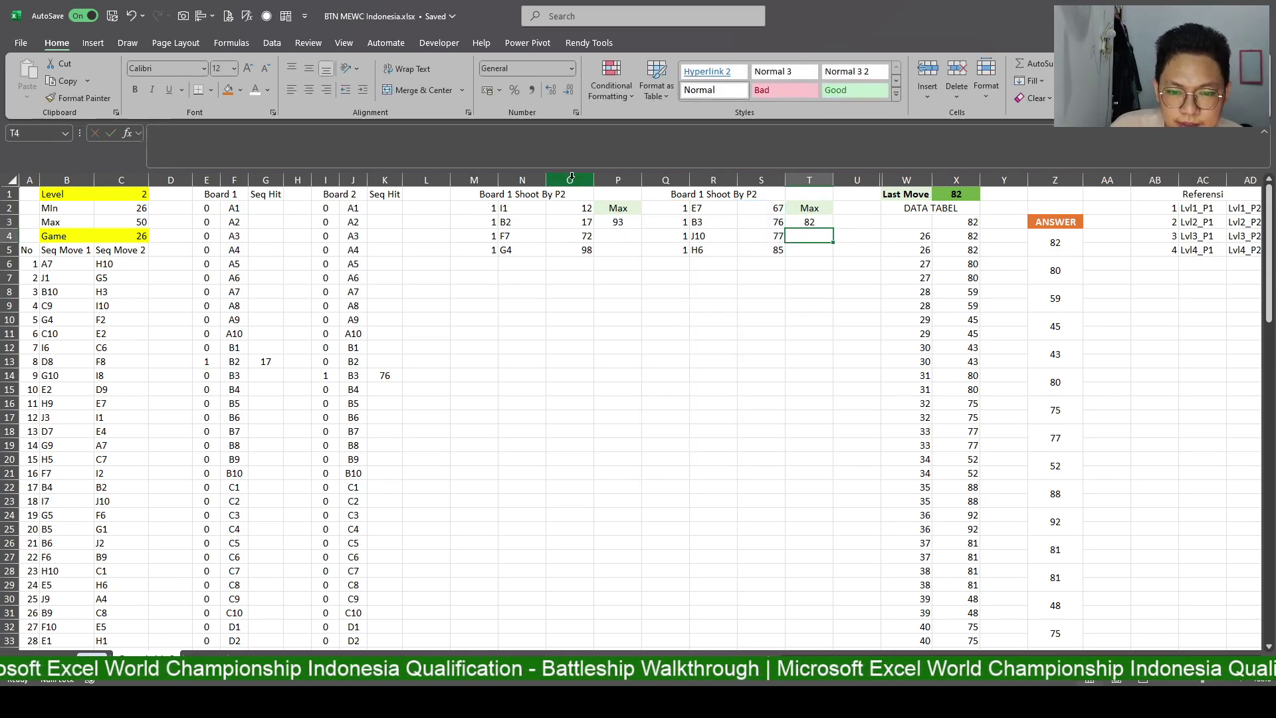
Give P3 the same fix, =MAX(O2:O21)-(COUNT(M2:M21)-1) giving 95, and recheck T3.
click(618, 222)
click(345, 136)
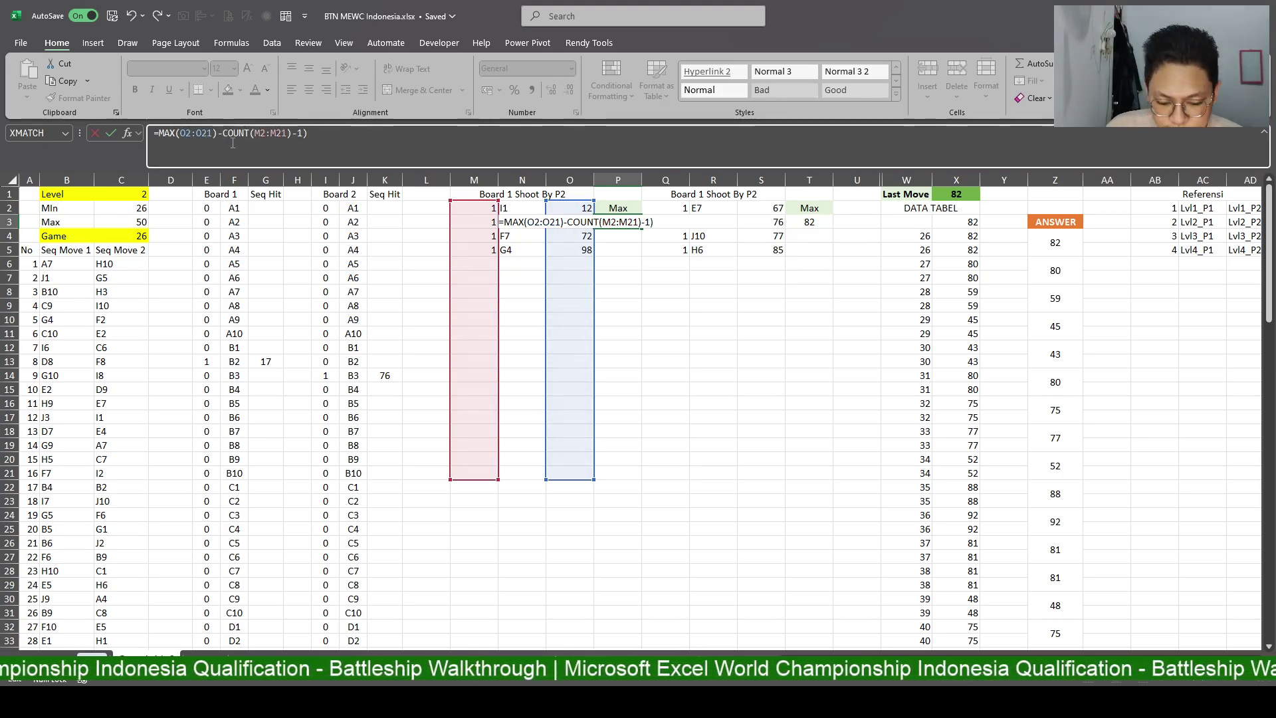
click(677, 315)
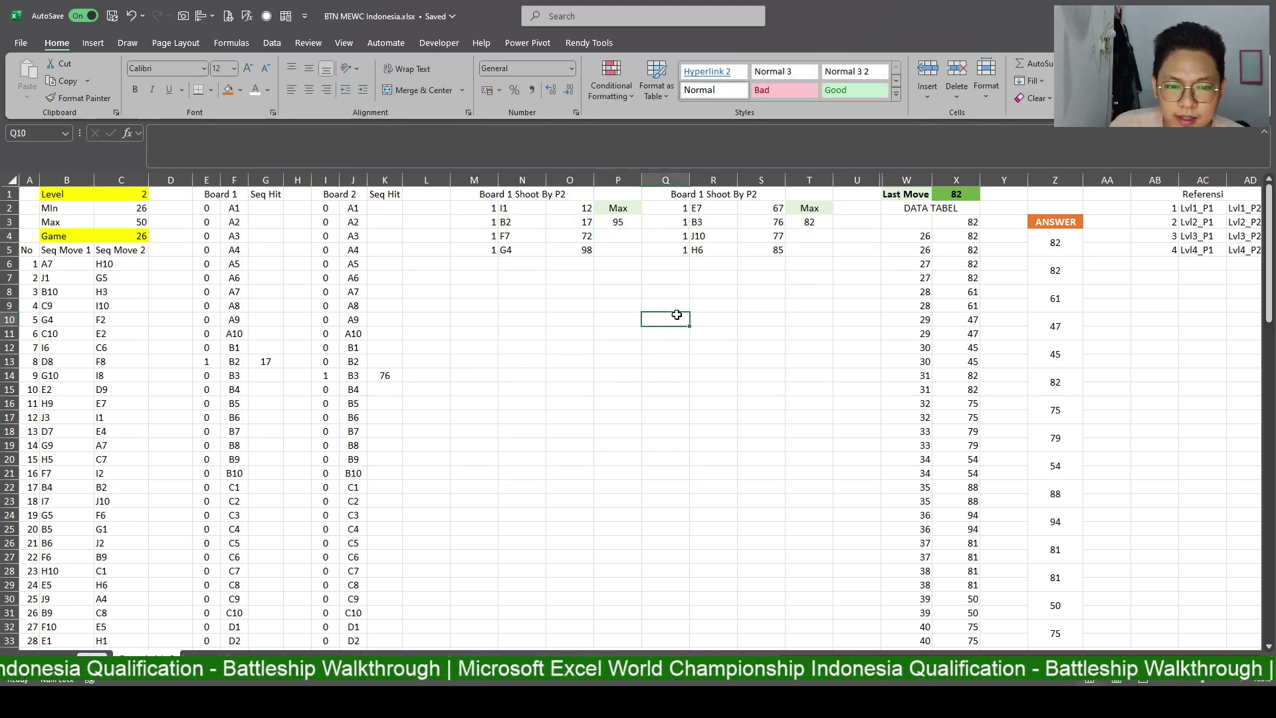
click(808, 220)
double_click(807, 221)
key(Escape)
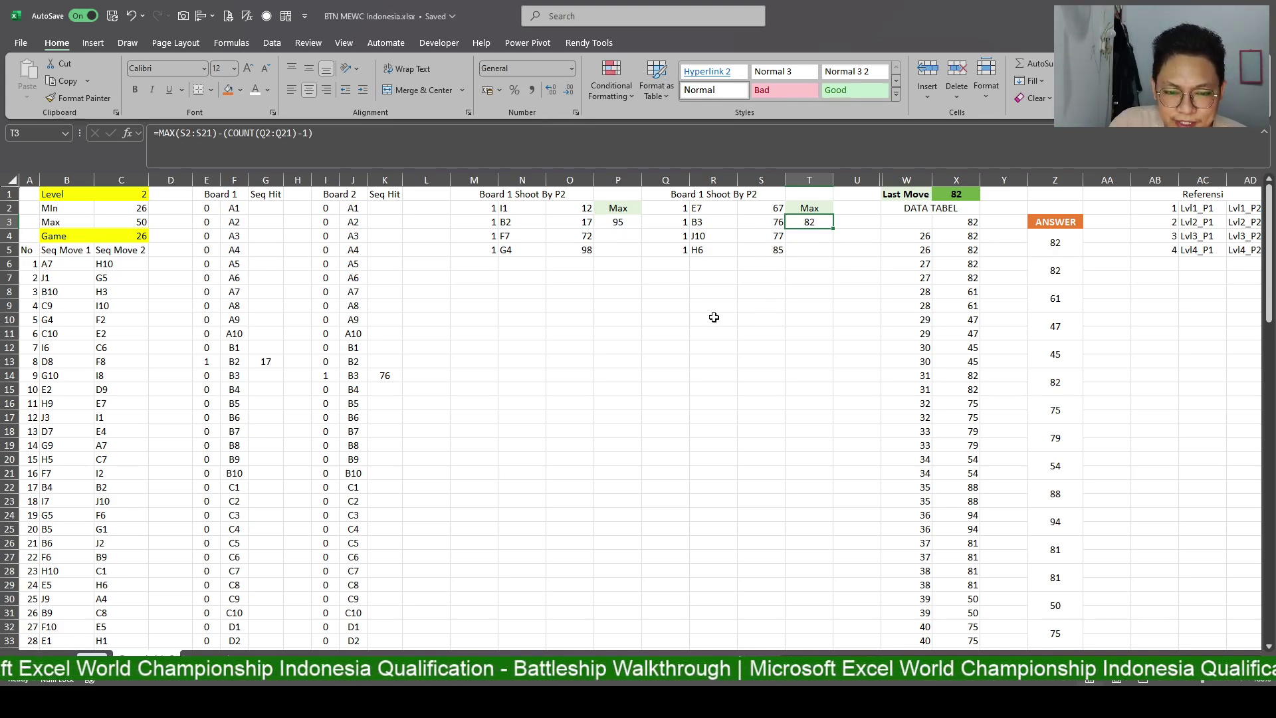
click(772, 218)
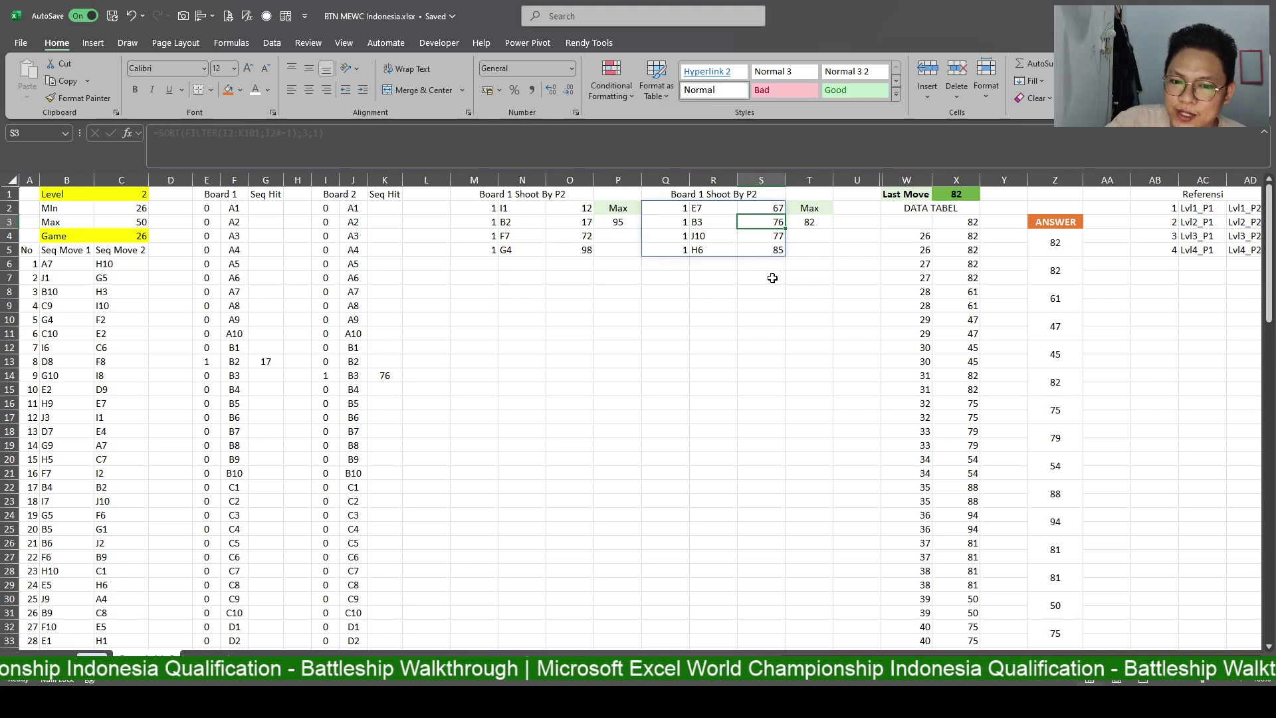
click(710, 236)
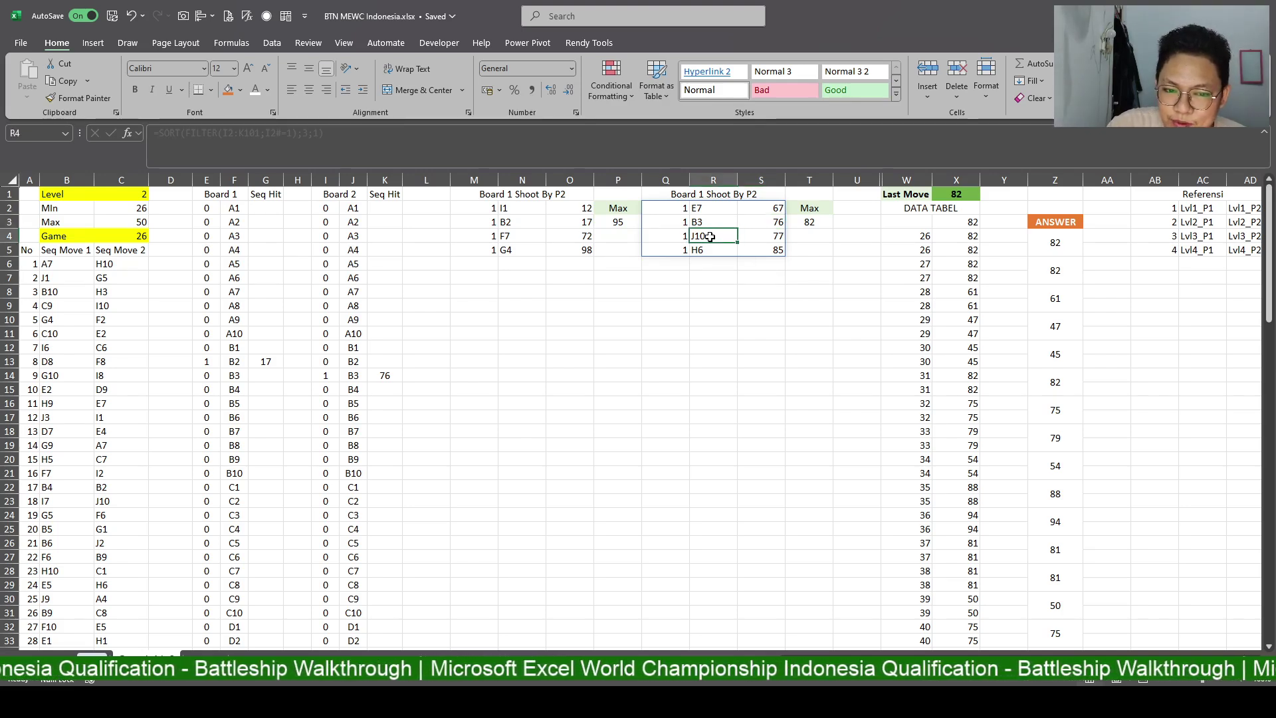
click(777, 235)
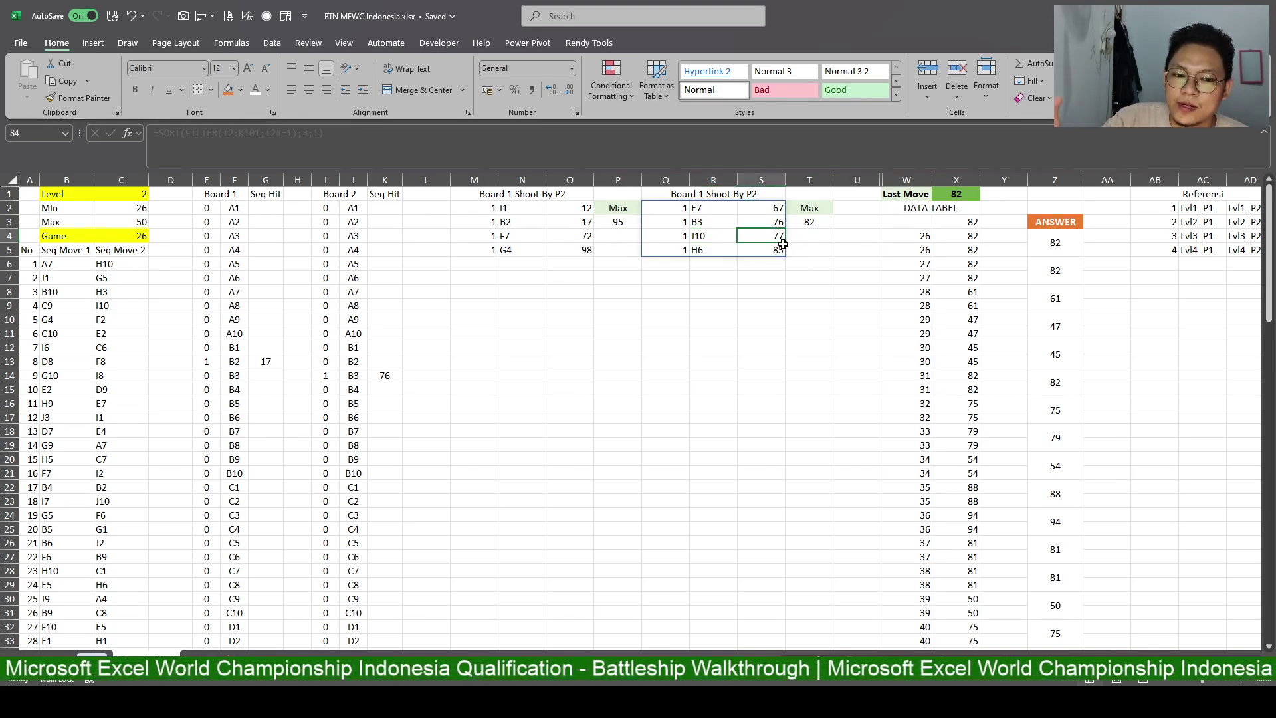
click(705, 232)
scroll(223, 395, down, 4)
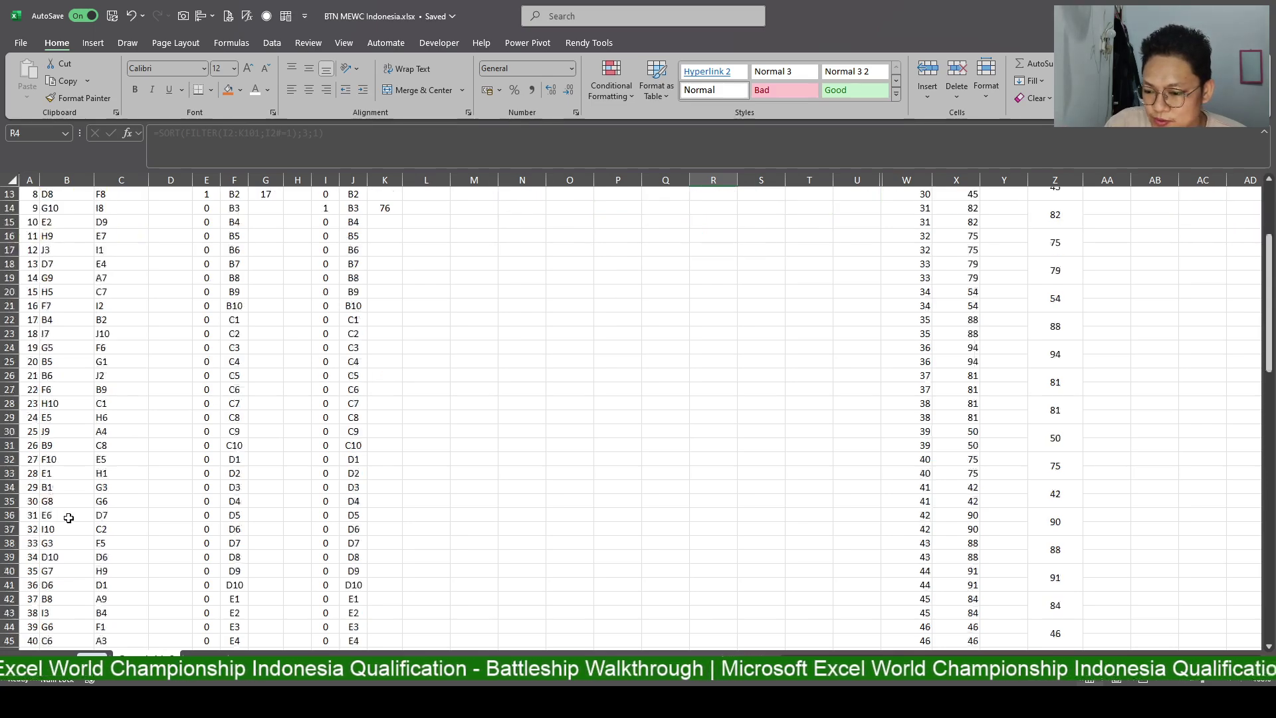
scroll(132, 465, down, 5)
scroll(65, 514, down, 5)
scroll(66, 514, down, 3)
scroll(79, 498, down, 1)
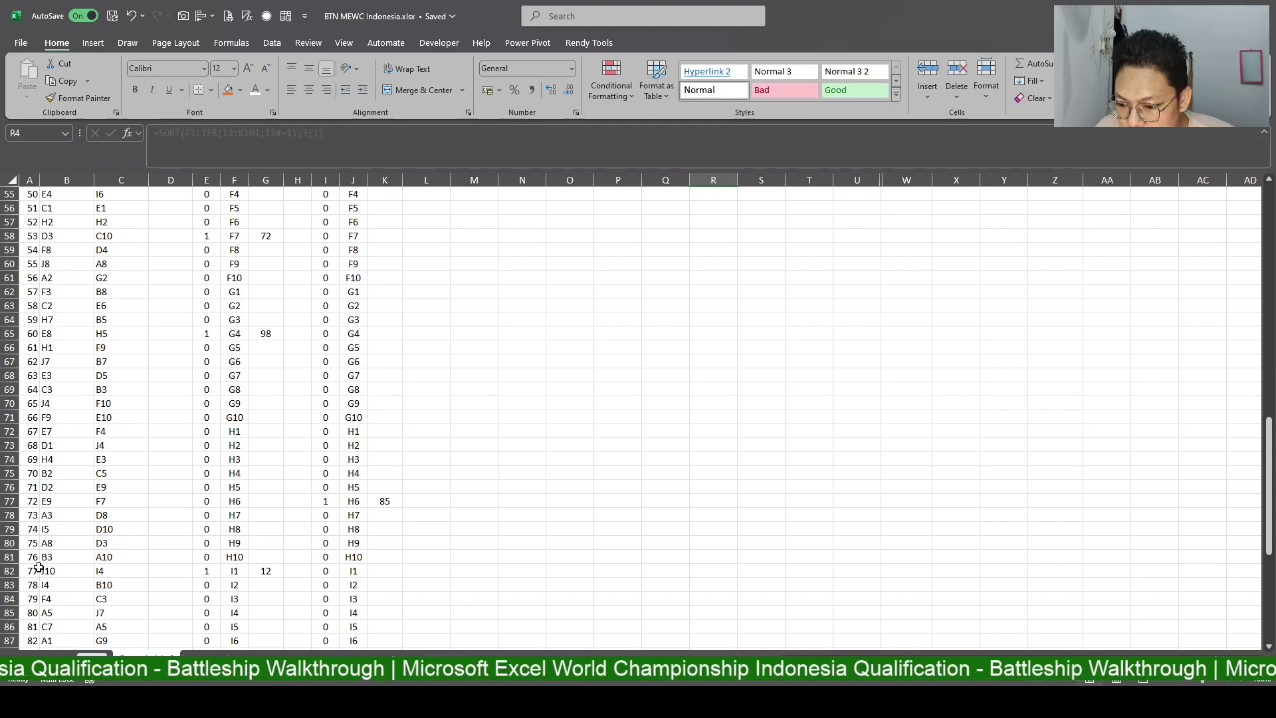
click(99, 584)
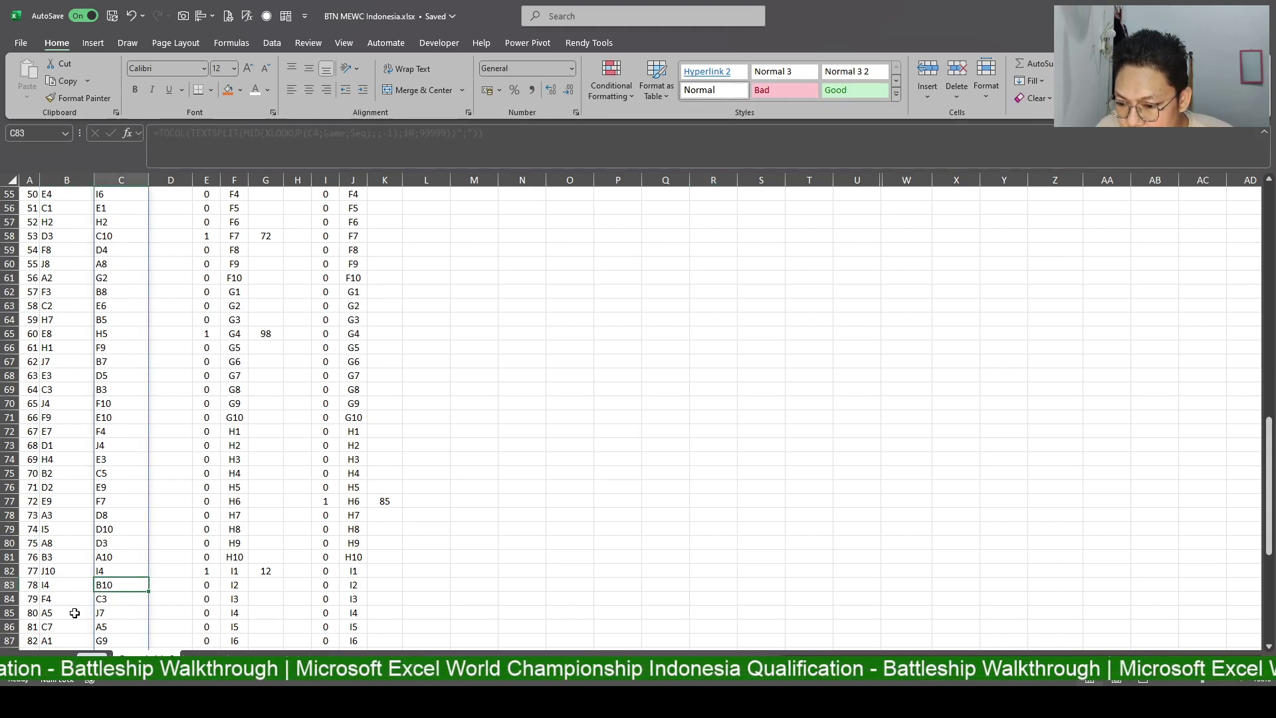
click(80, 585)
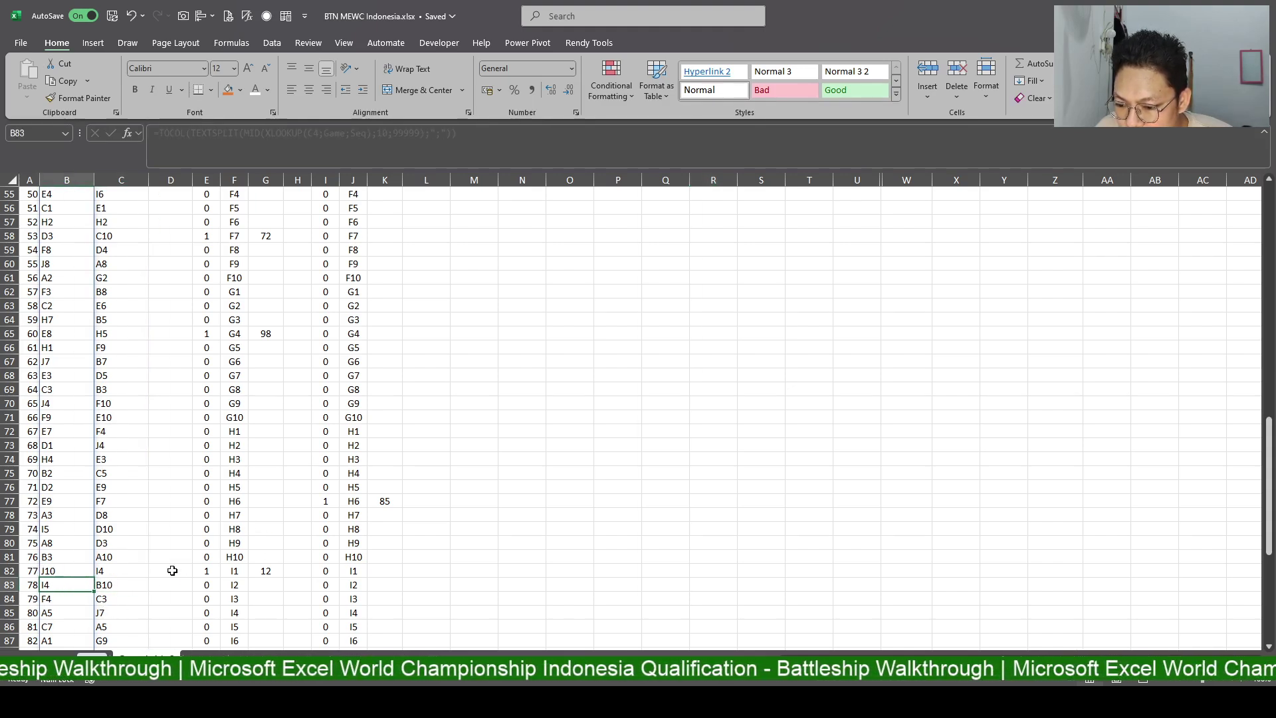
scroll(447, 558, up, 5)
scroll(492, 490, up, 7)
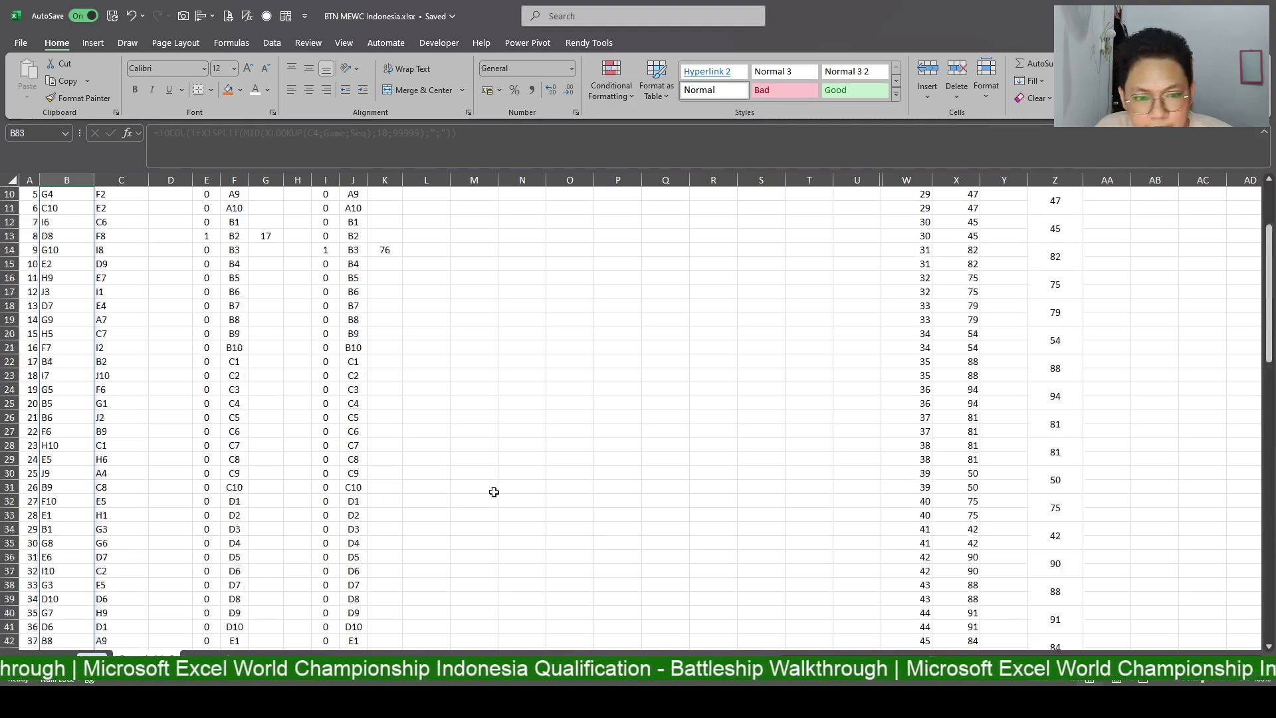
scroll(421, 464, up, 6)
click(130, 239)
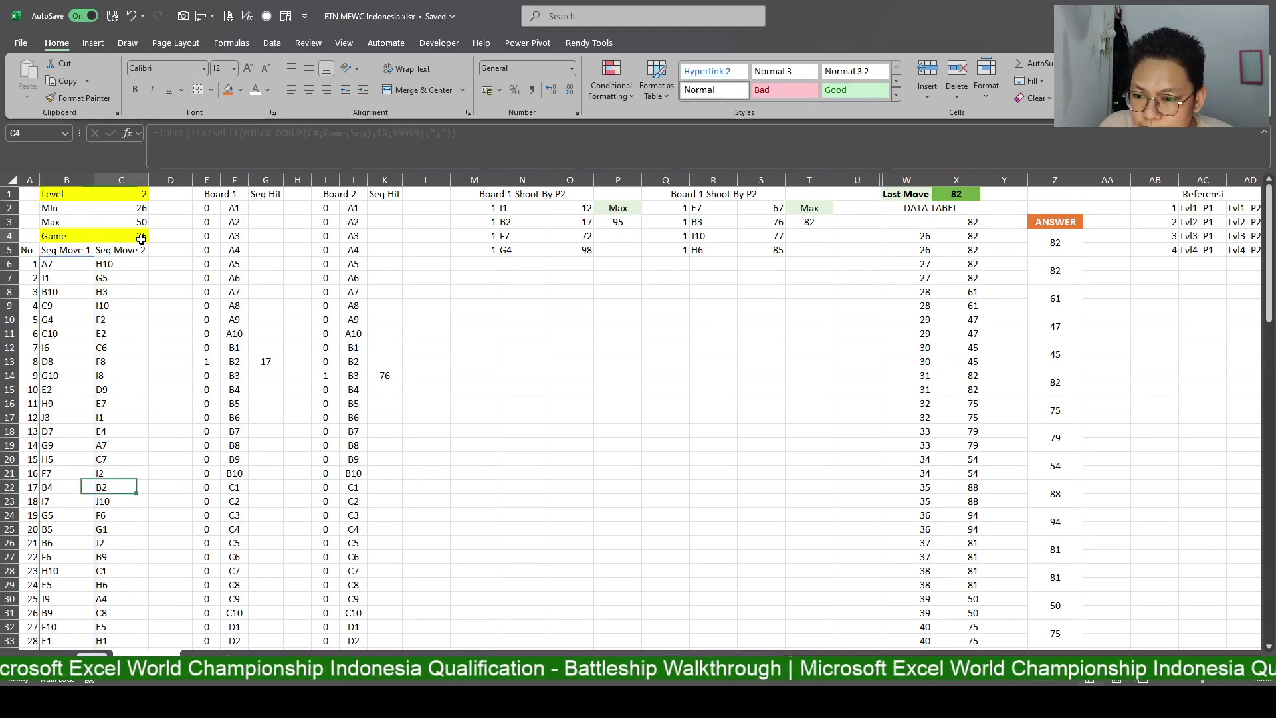
click(730, 238)
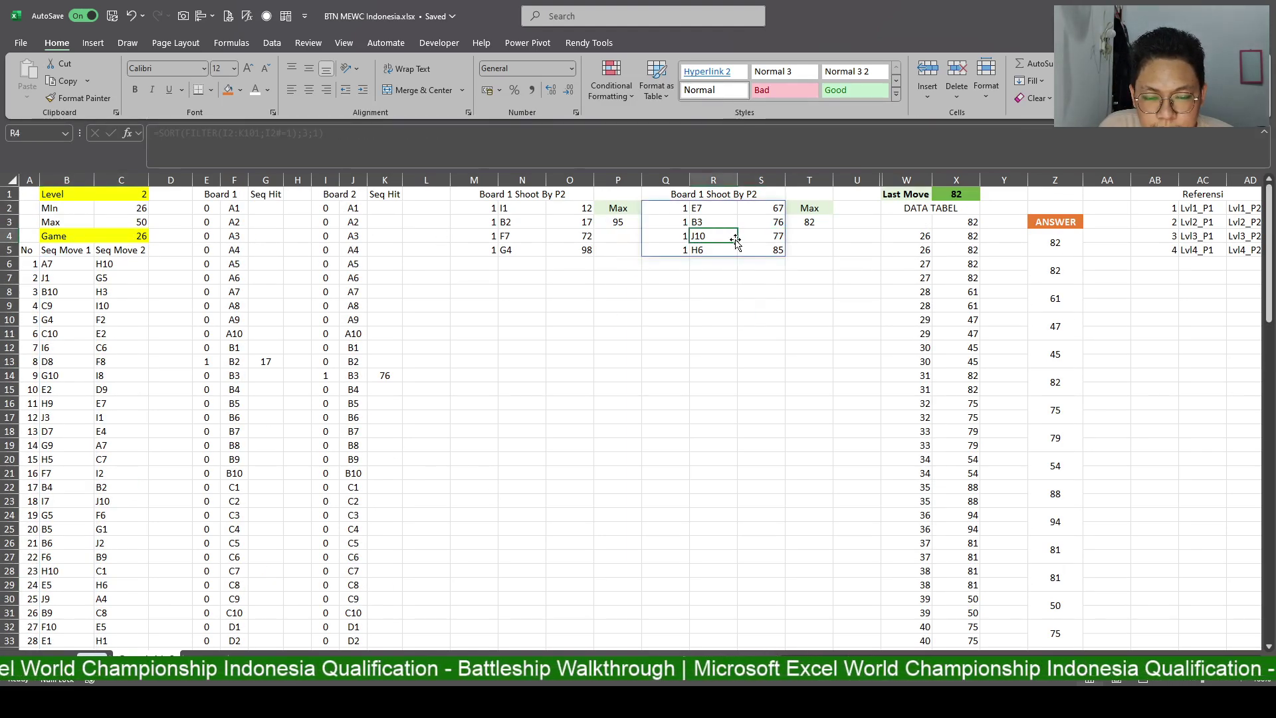
scroll(271, 448, down, 3)
scroll(271, 447, down, 4)
scroll(186, 465, down, 4)
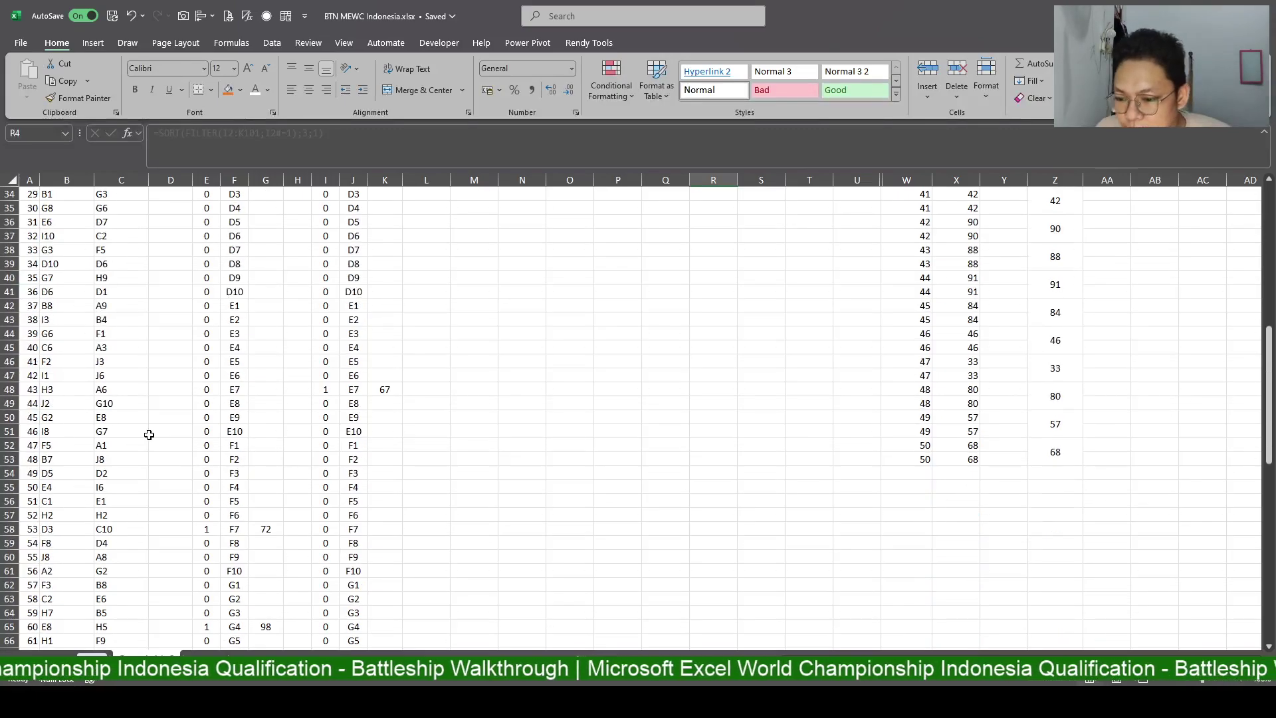
scroll(42, 494, up, 3)
scroll(99, 527, down, 1)
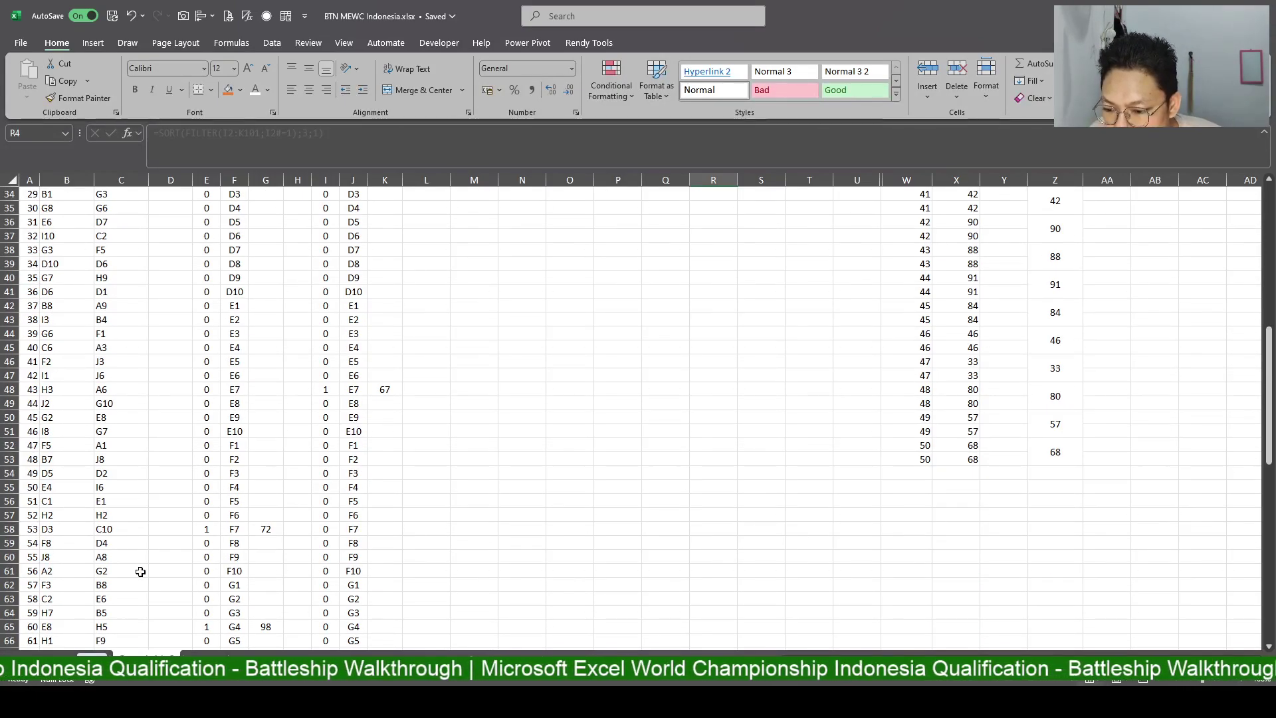
scroll(134, 571, down, 5)
scroll(134, 571, up, 1)
scroll(154, 565, up, 10)
scroll(154, 565, up, 3)
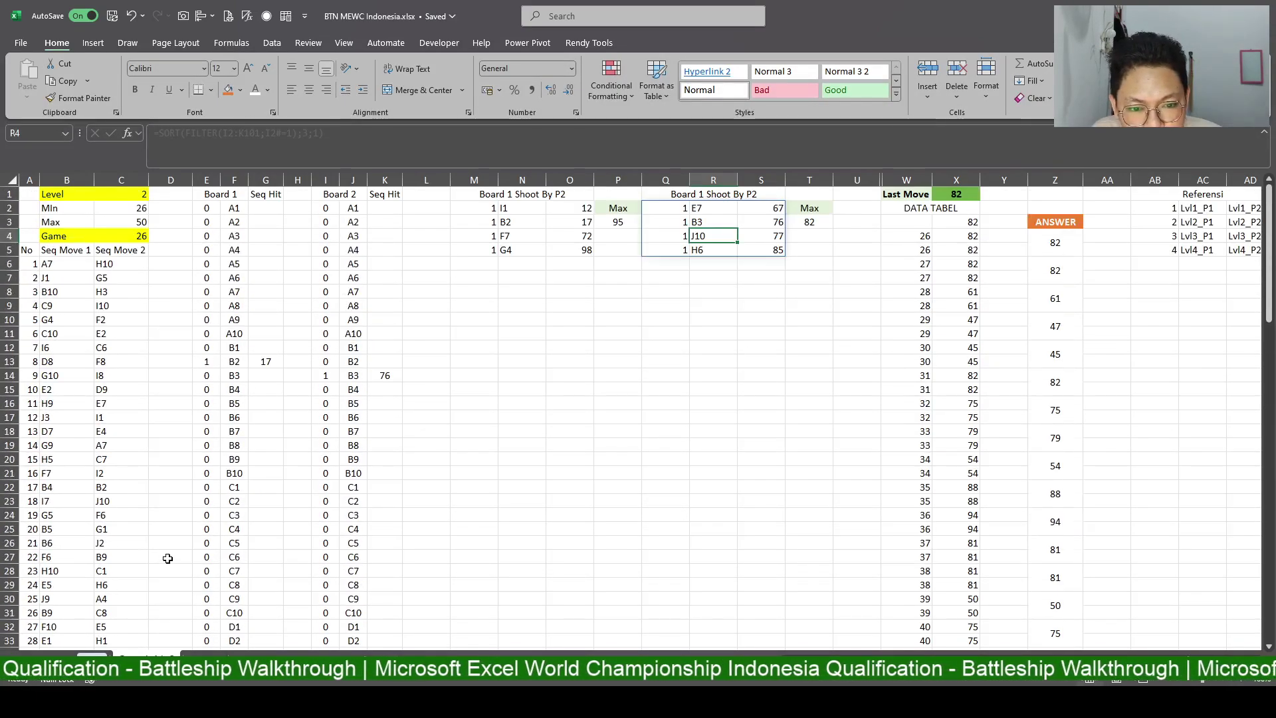
scroll(168, 565, down, 6)
scroll(168, 565, down, 11)
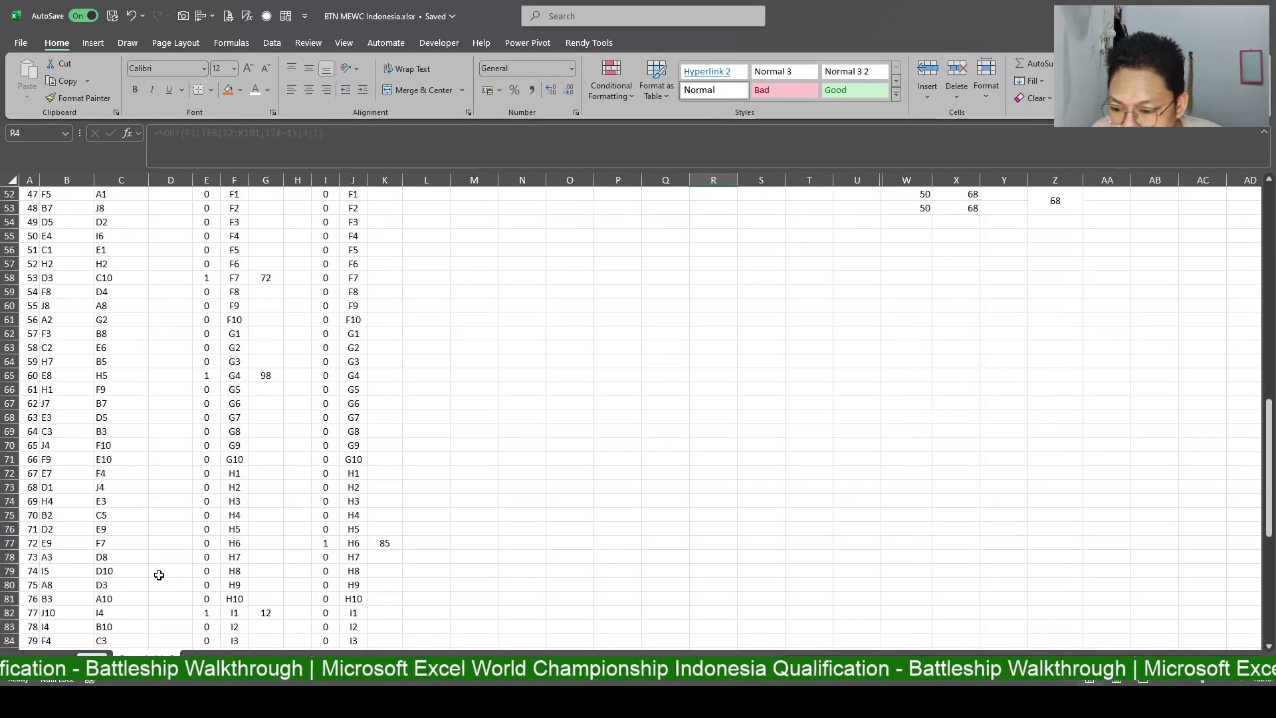
click(107, 611)
scroll(661, 536, down, 3)
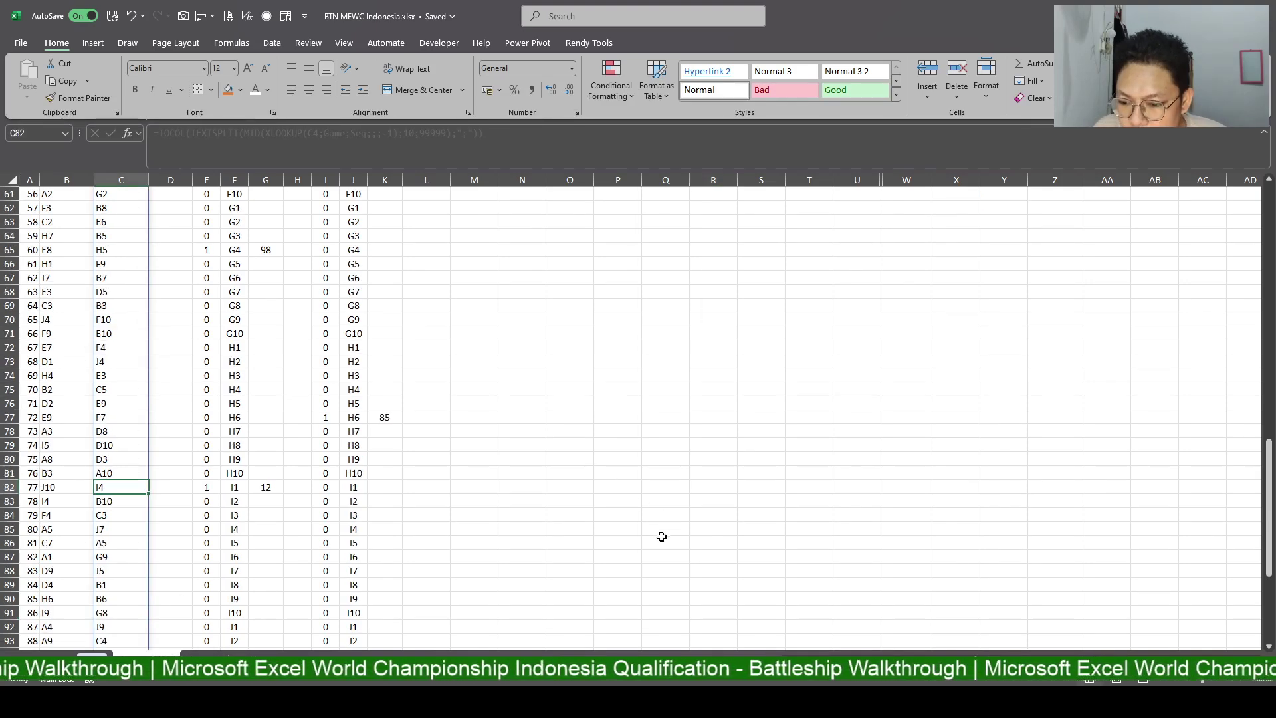
scroll(378, 514, up, 4)
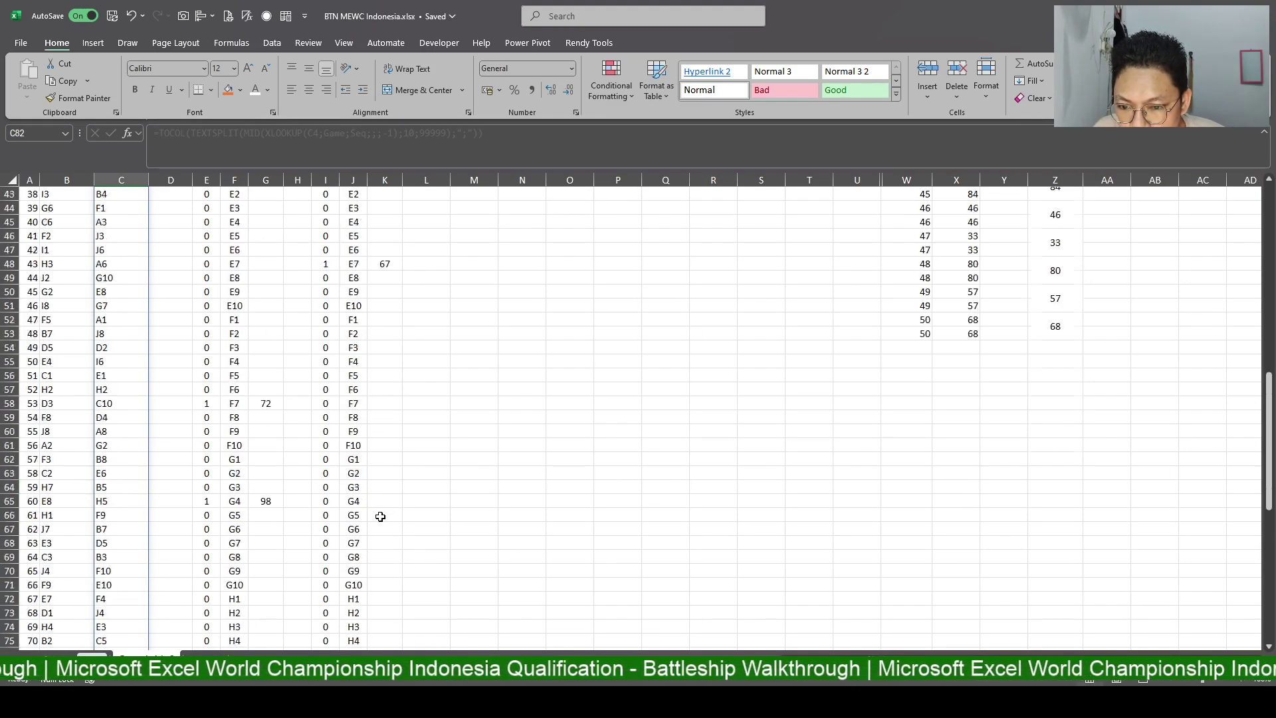
scroll(379, 515, up, 7)
scroll(379, 517, up, 8)
scroll(379, 518, up, 1)
scroll(379, 517, down, 5)
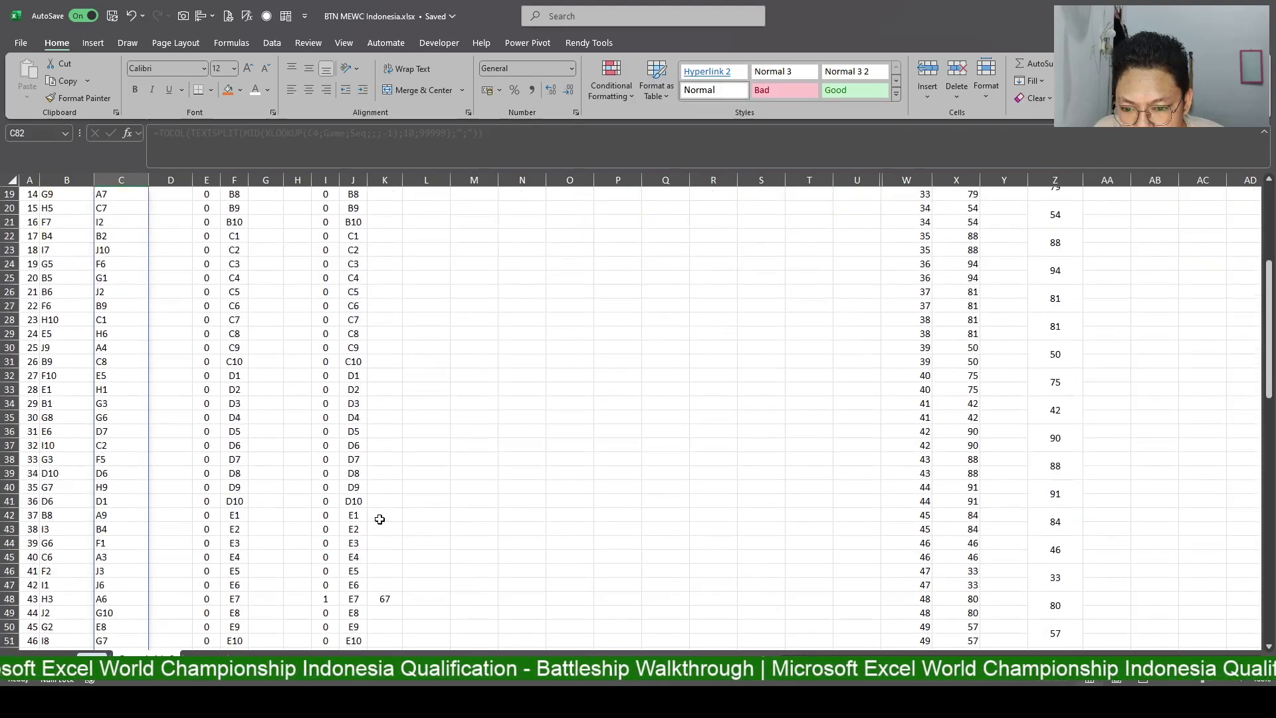
scroll(379, 518, down, 6)
scroll(379, 519, down, 7)
scroll(379, 519, down, 6)
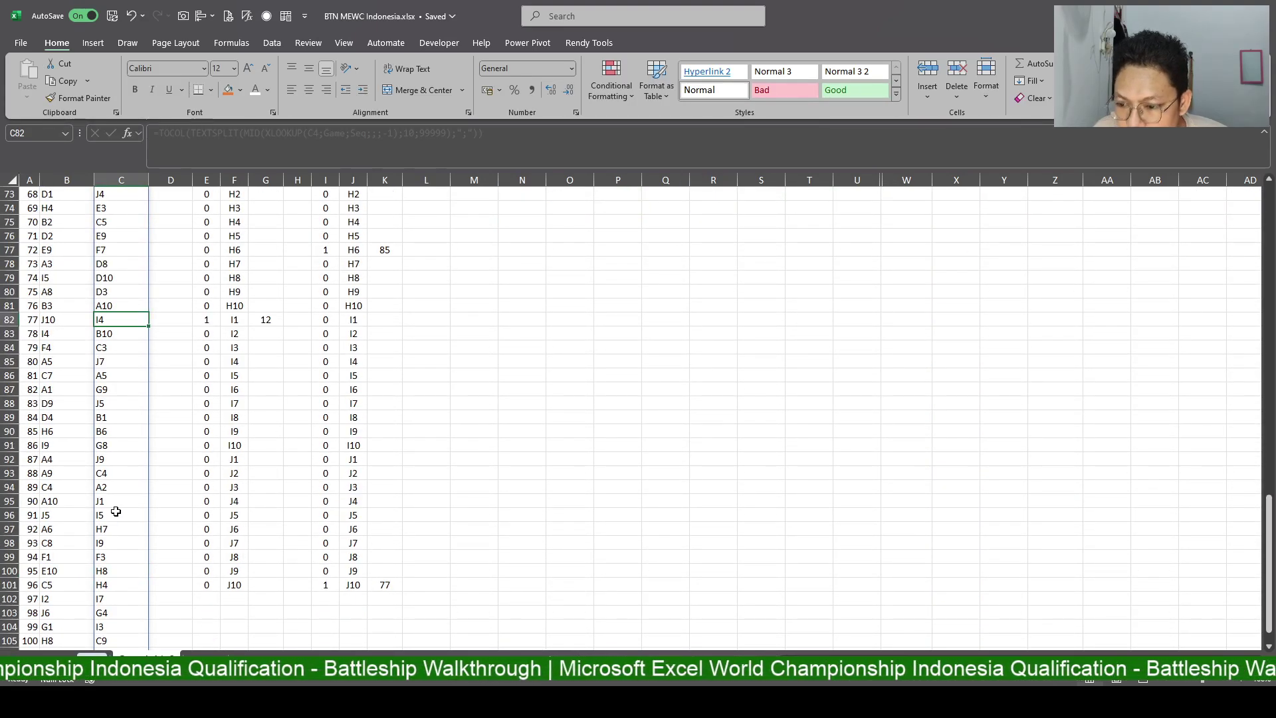
click(386, 585)
text(77)
click(133, 347)
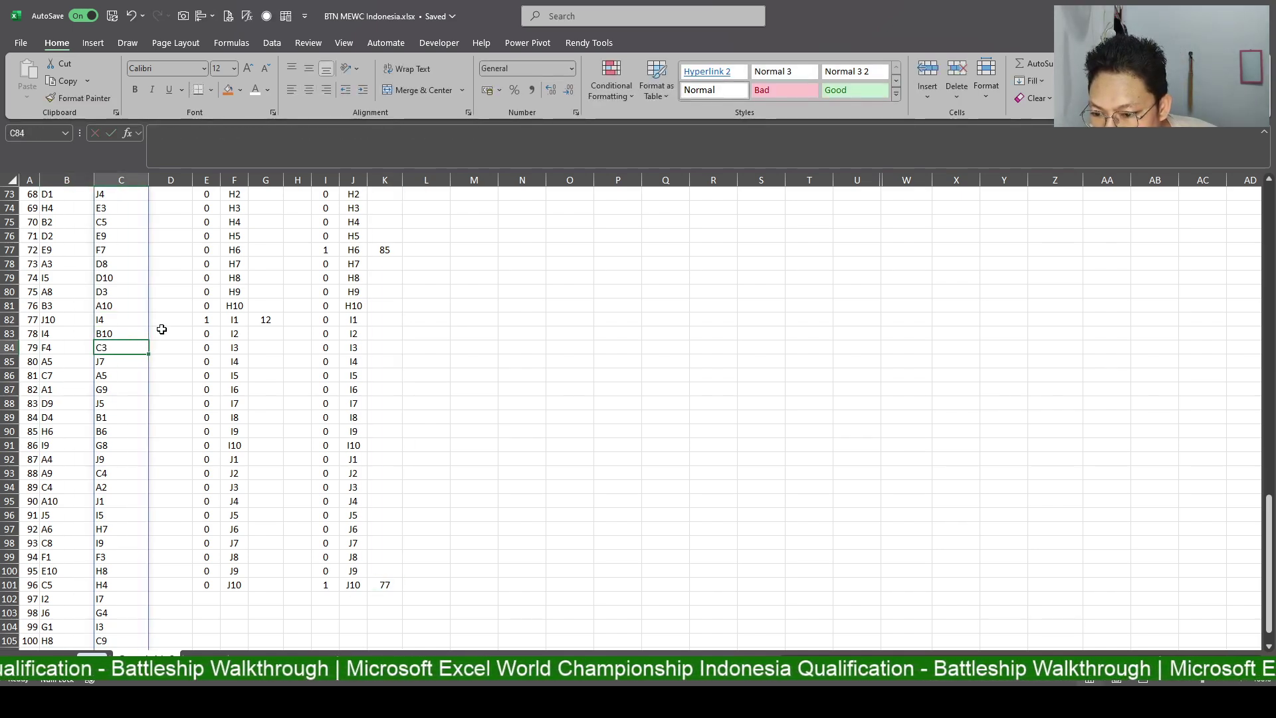
double_click(180, 332)
key(Return)
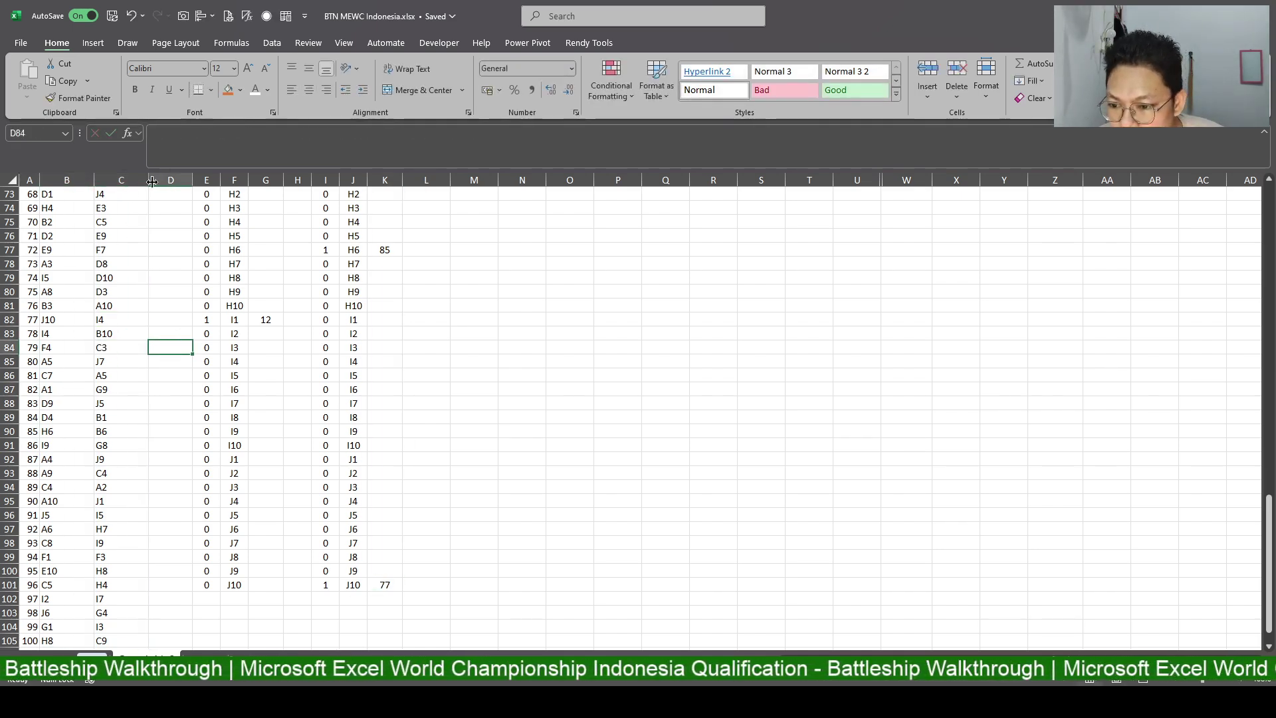
scroll(136, 297, up, 20)
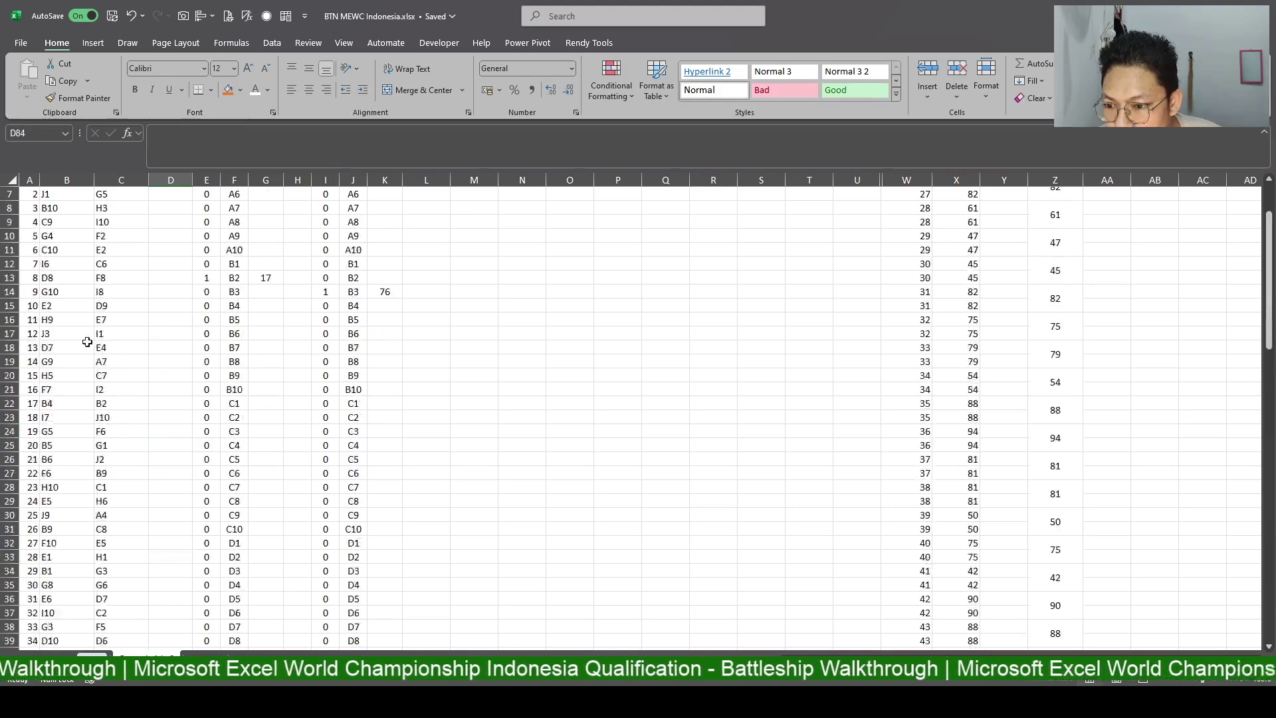
click(54, 252)
click(52, 263)
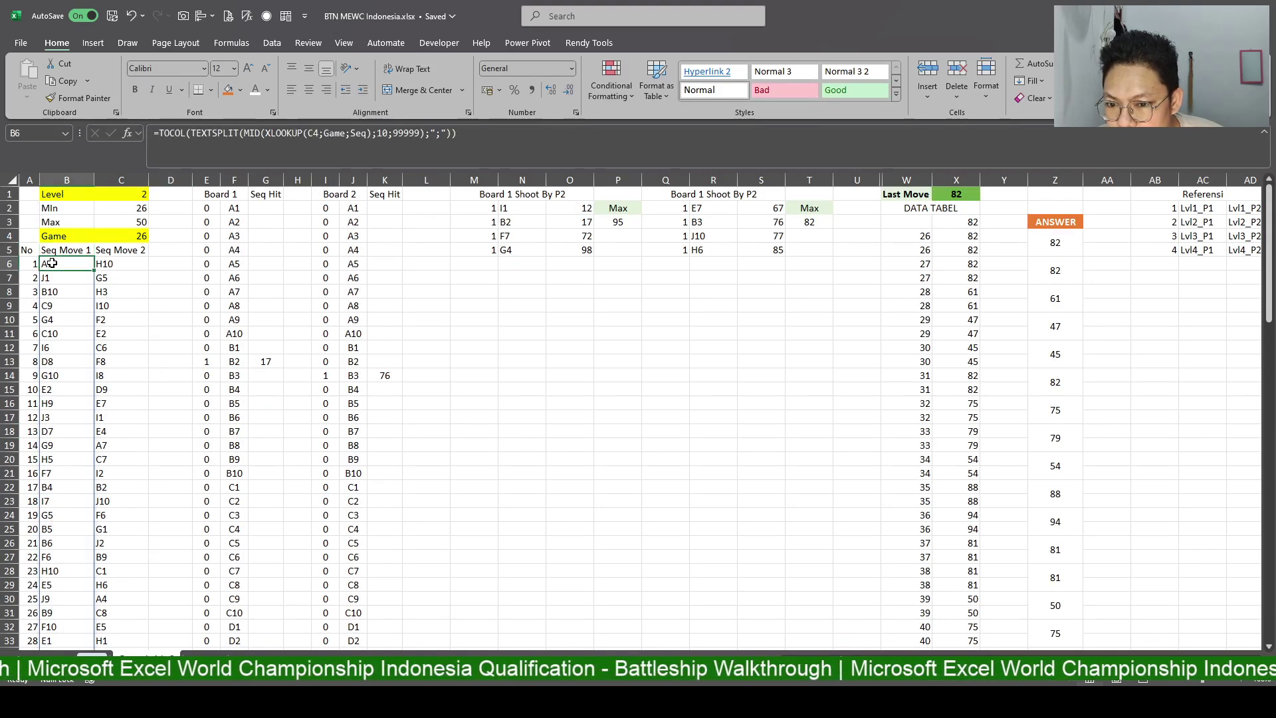
double_click(52, 263)
key(Escape)
click(127, 264)
double_click(127, 264)
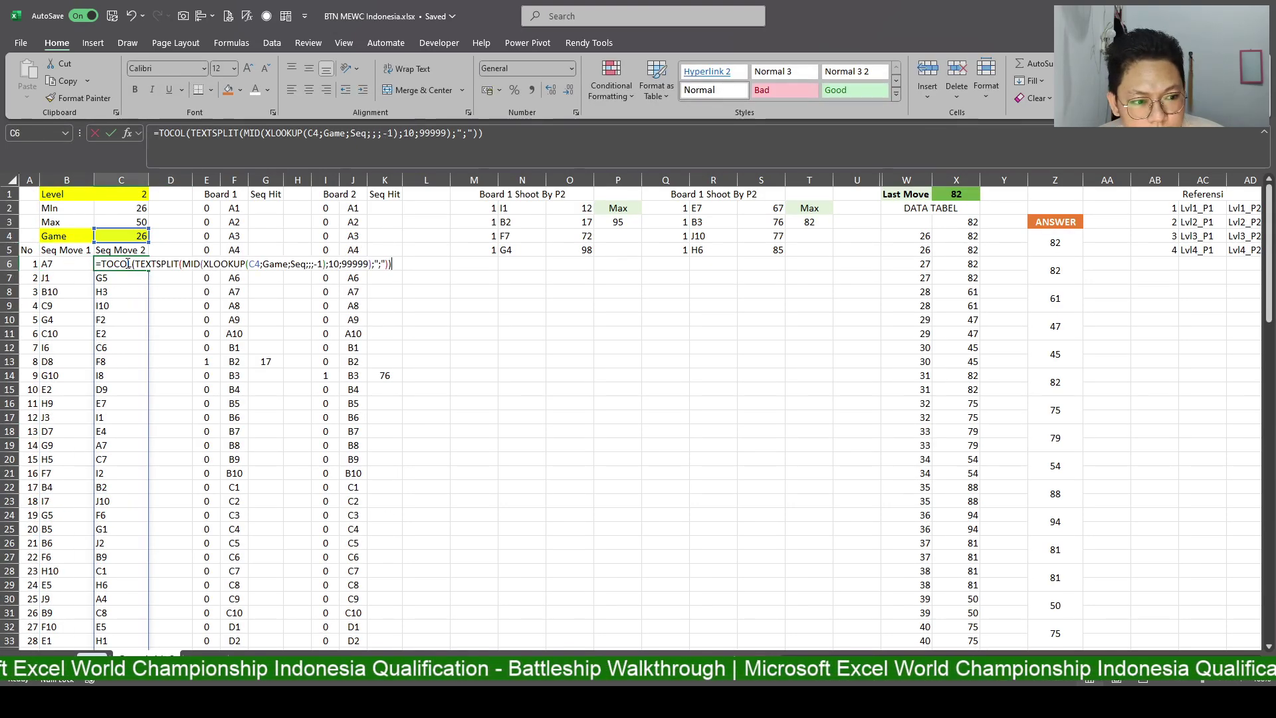
key(Escape)
double_click(125, 262)
key(Escape)
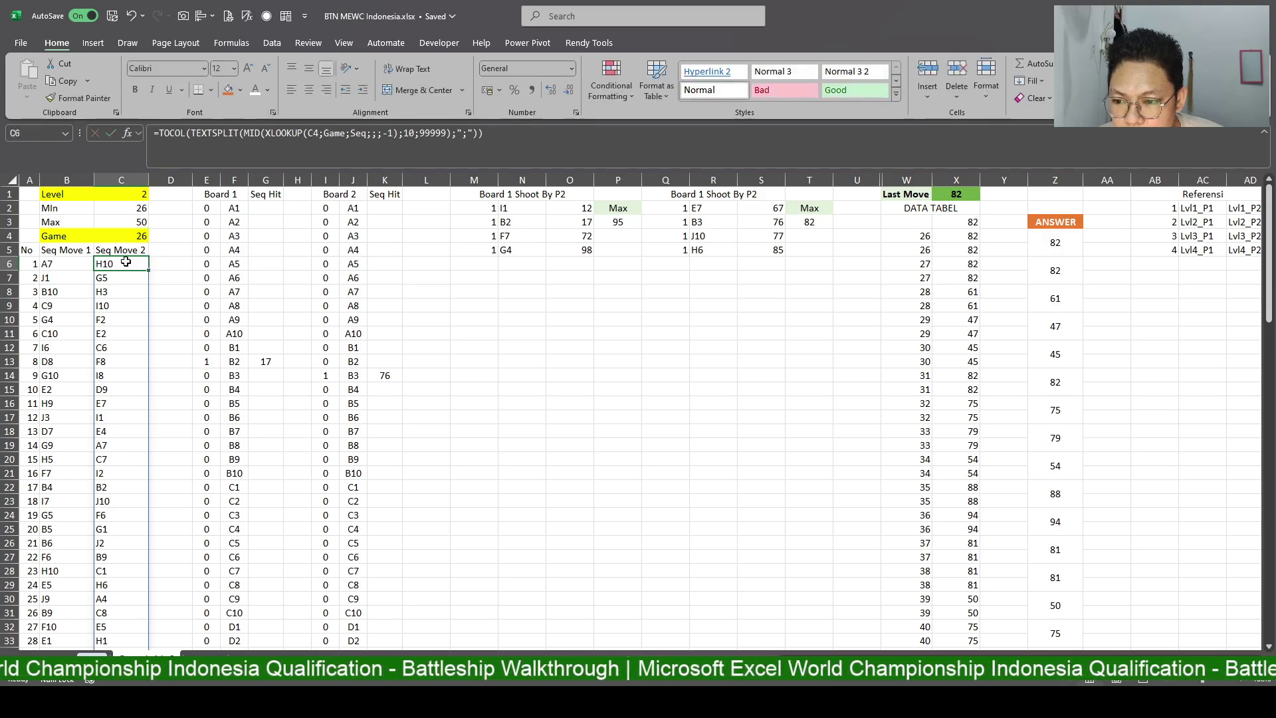
double_click(126, 262)
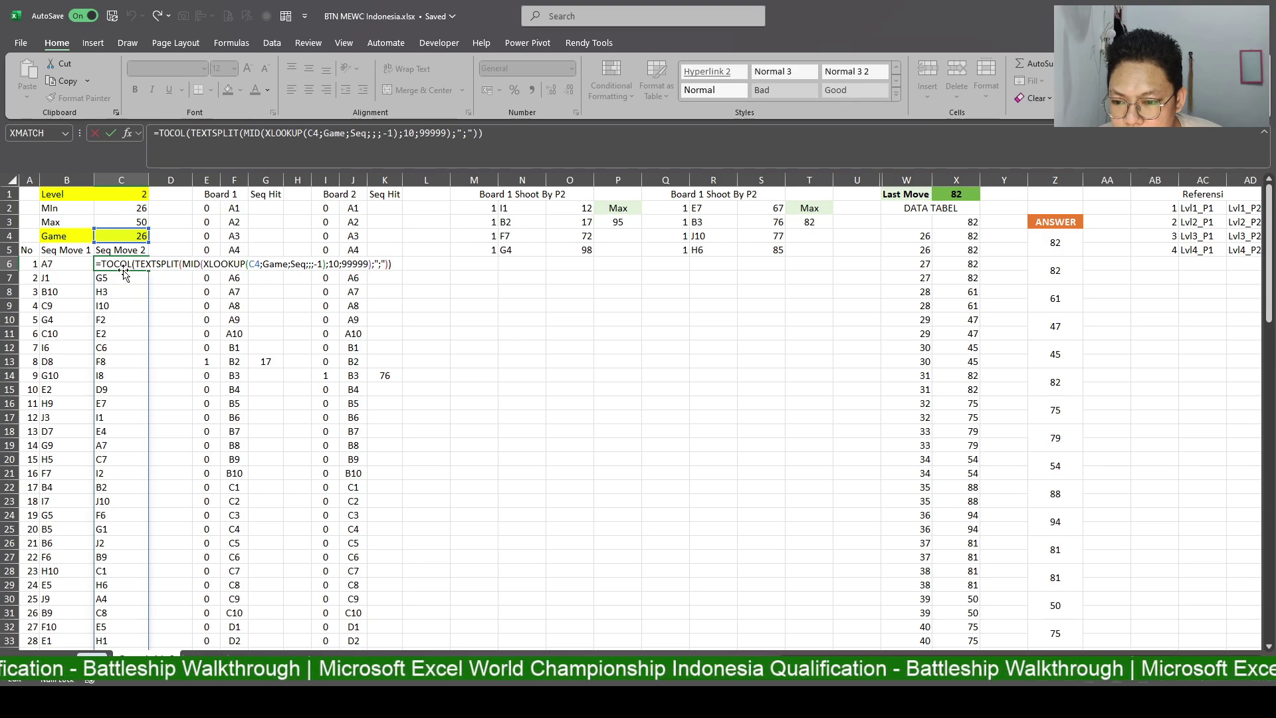
key(Escape)
double_click(76, 266)
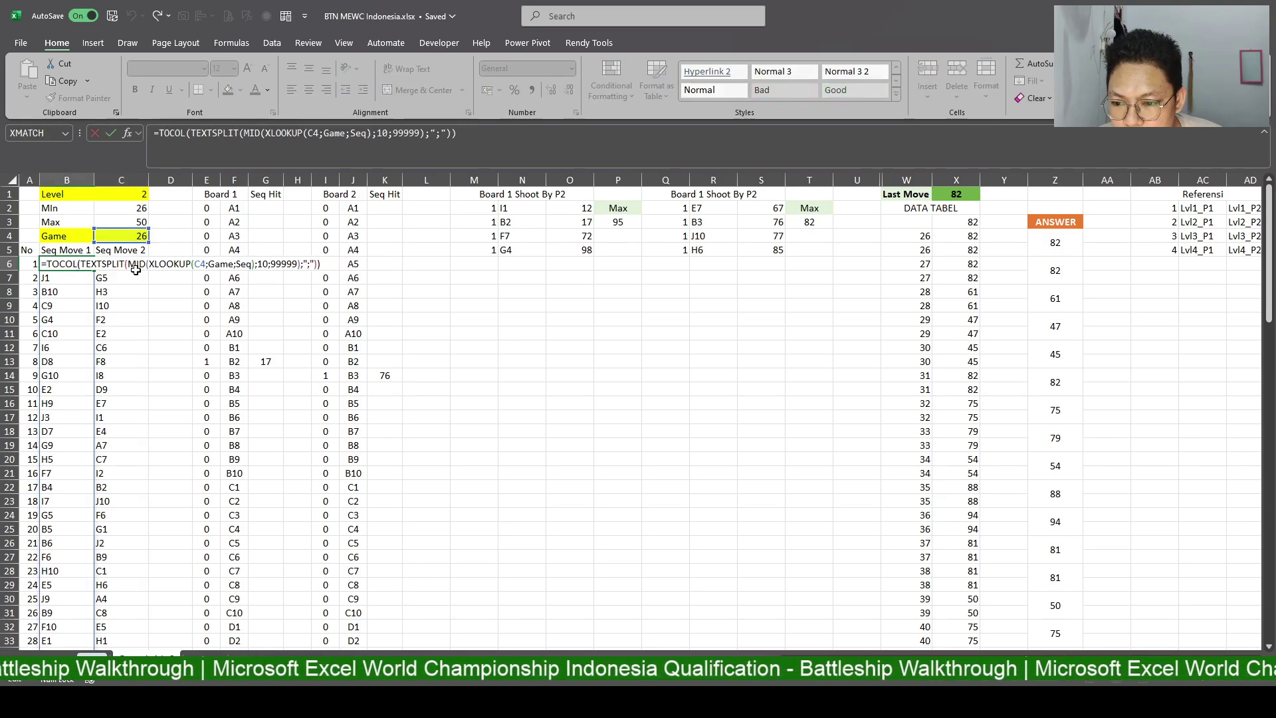
key(Escape)
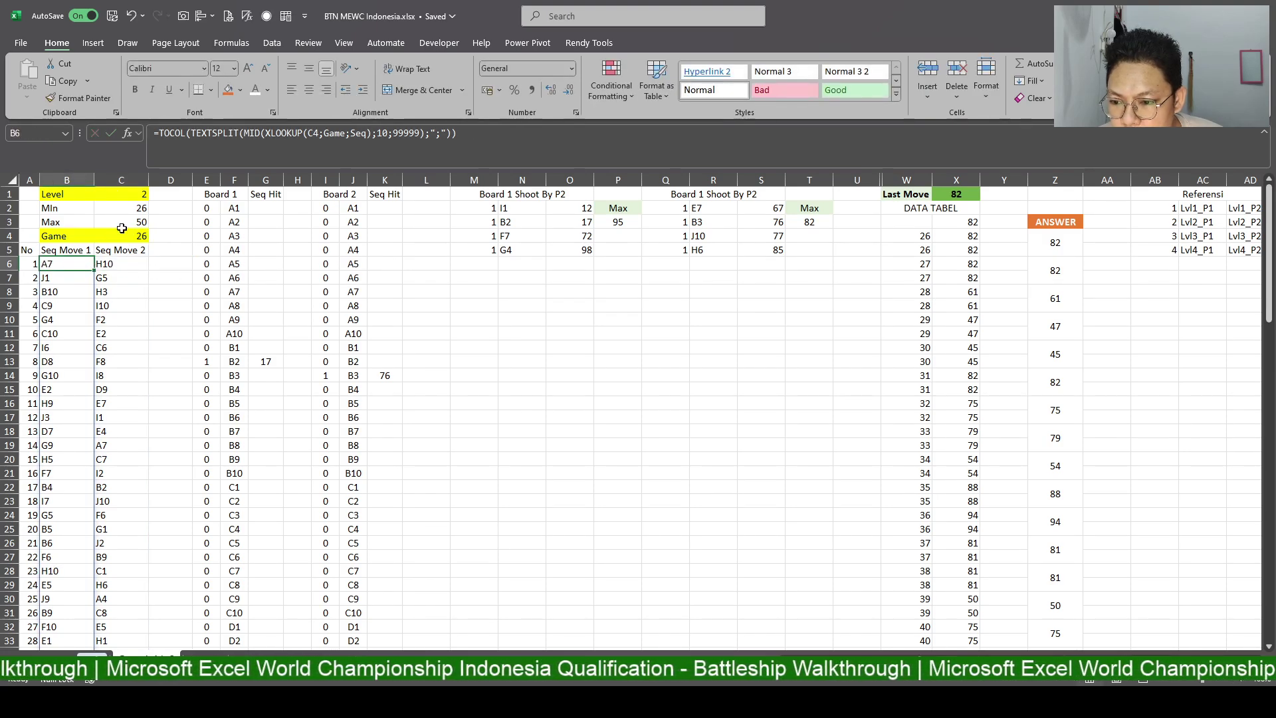
click(126, 238)
click(146, 657)
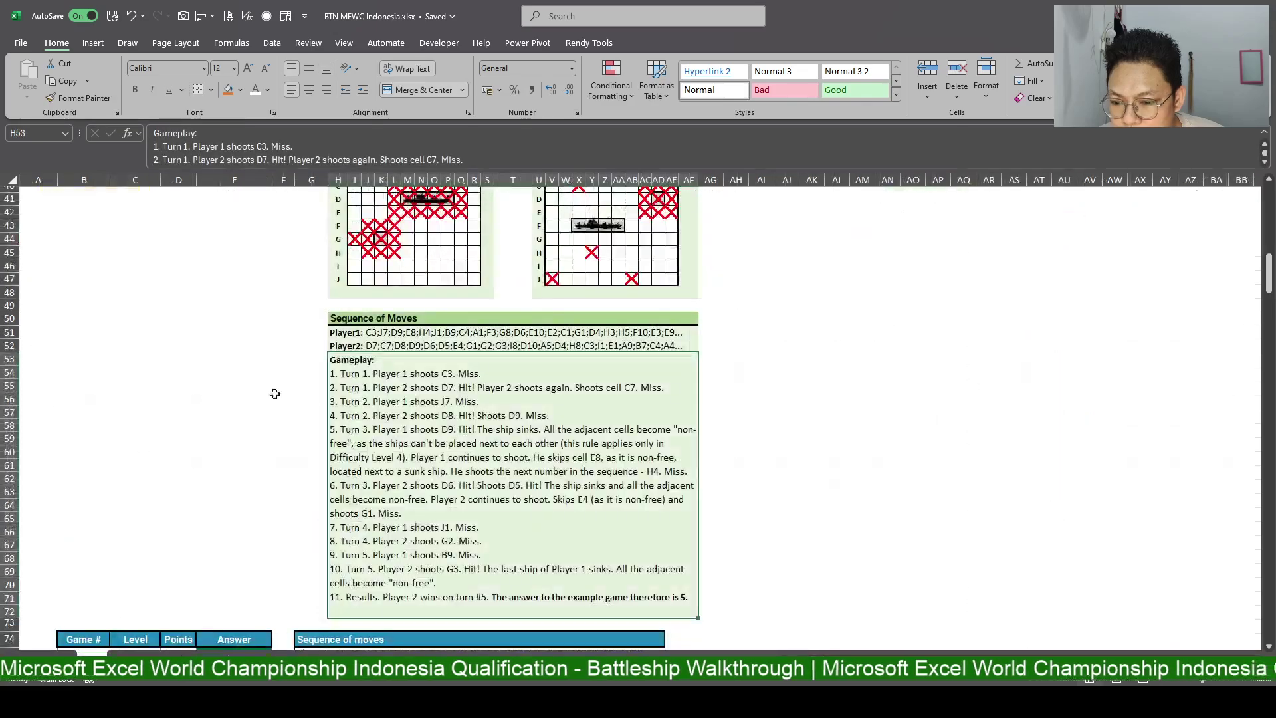
scroll(275, 466, down, 5)
scroll(279, 515, down, 10)
scroll(283, 515, down, 10)
scroll(283, 508, down, 6)
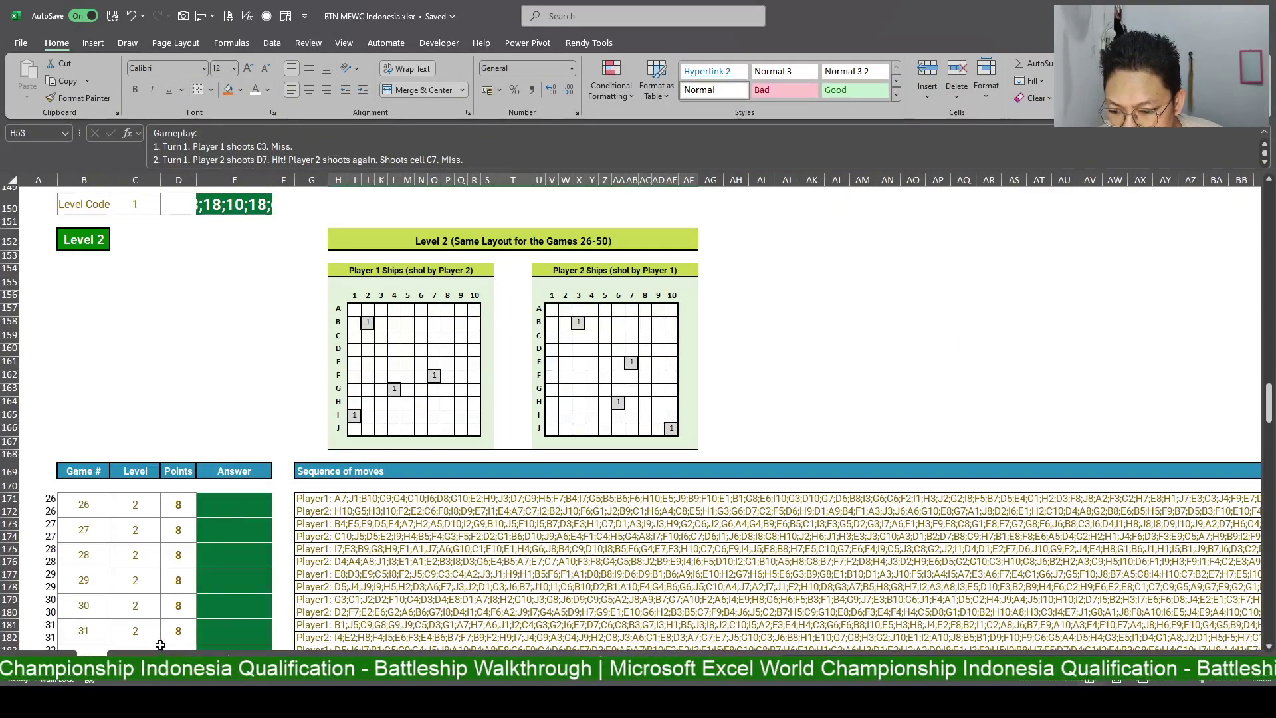
click(137, 655)
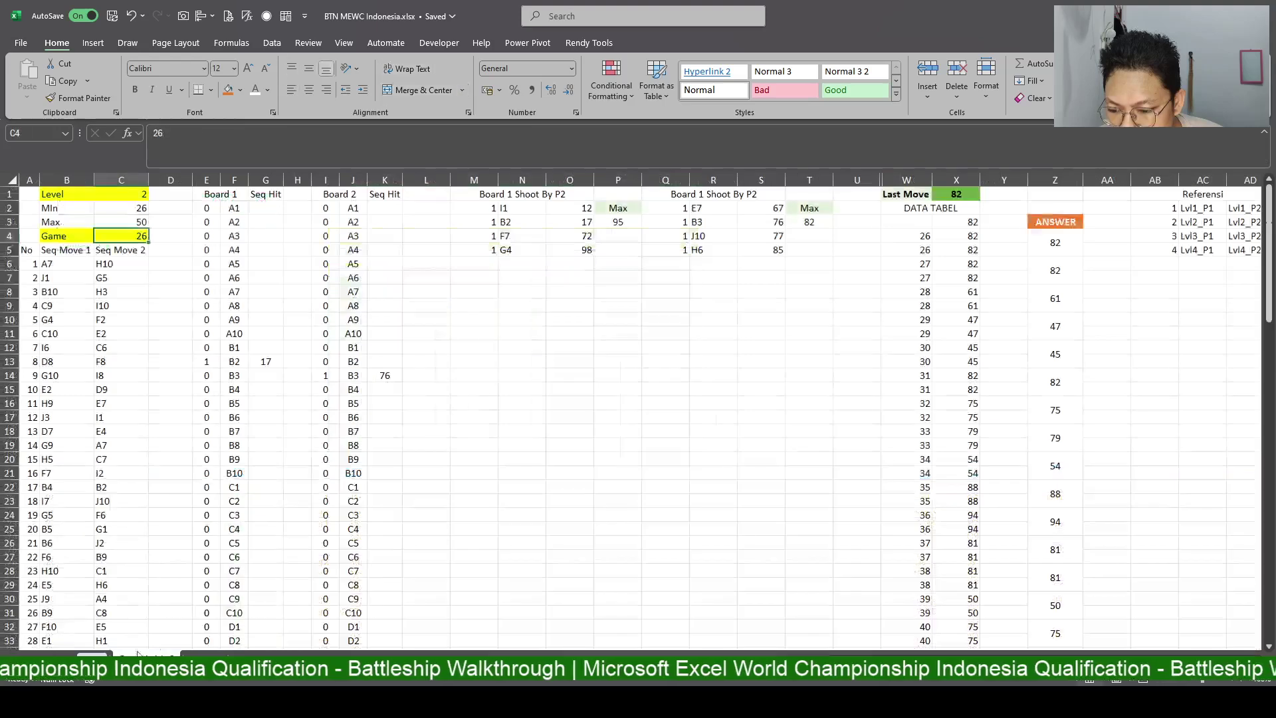
click(80, 266)
double_click(117, 266)
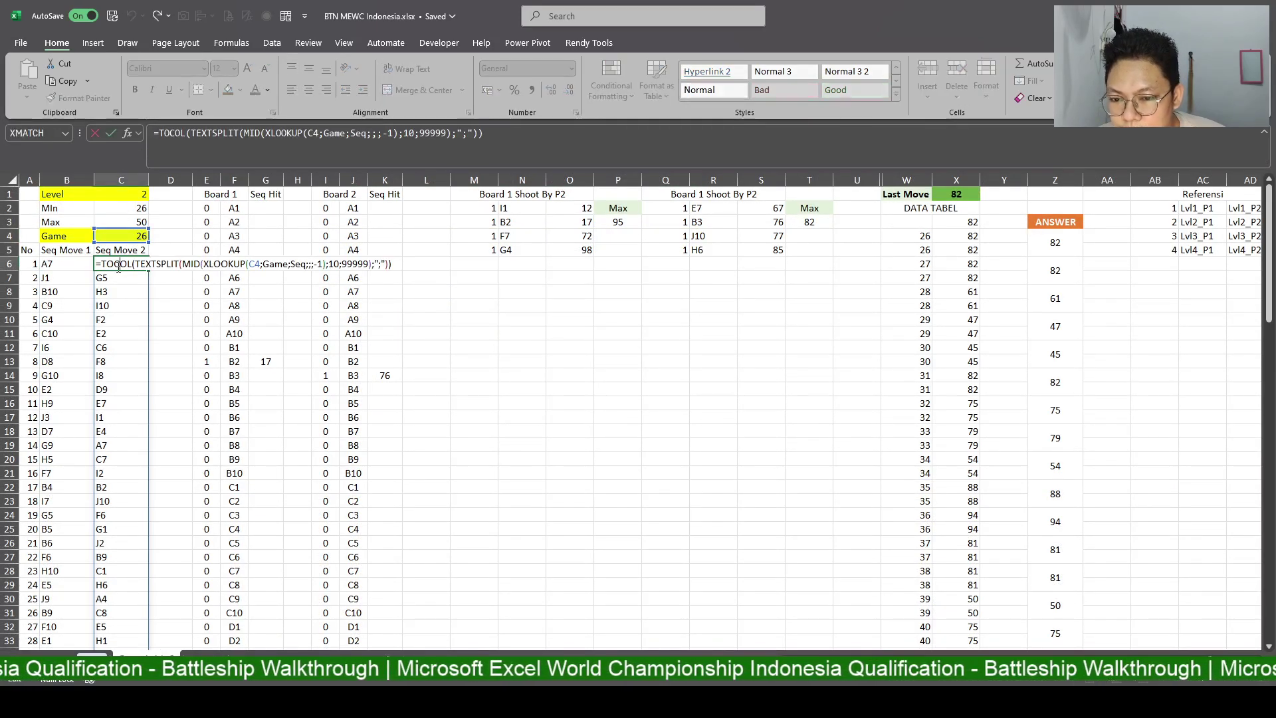
key(Escape)
scroll(418, 368, down, 10)
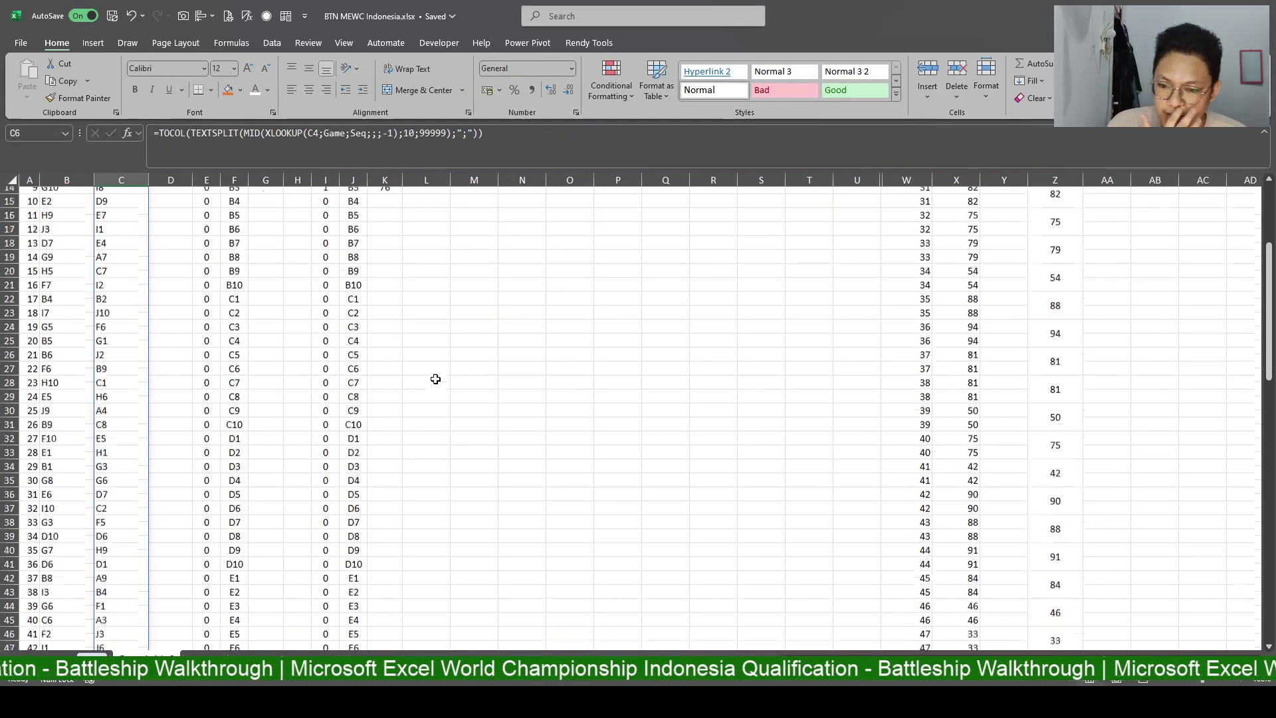
scroll(412, 399, down, 11)
scroll(405, 433, down, 7)
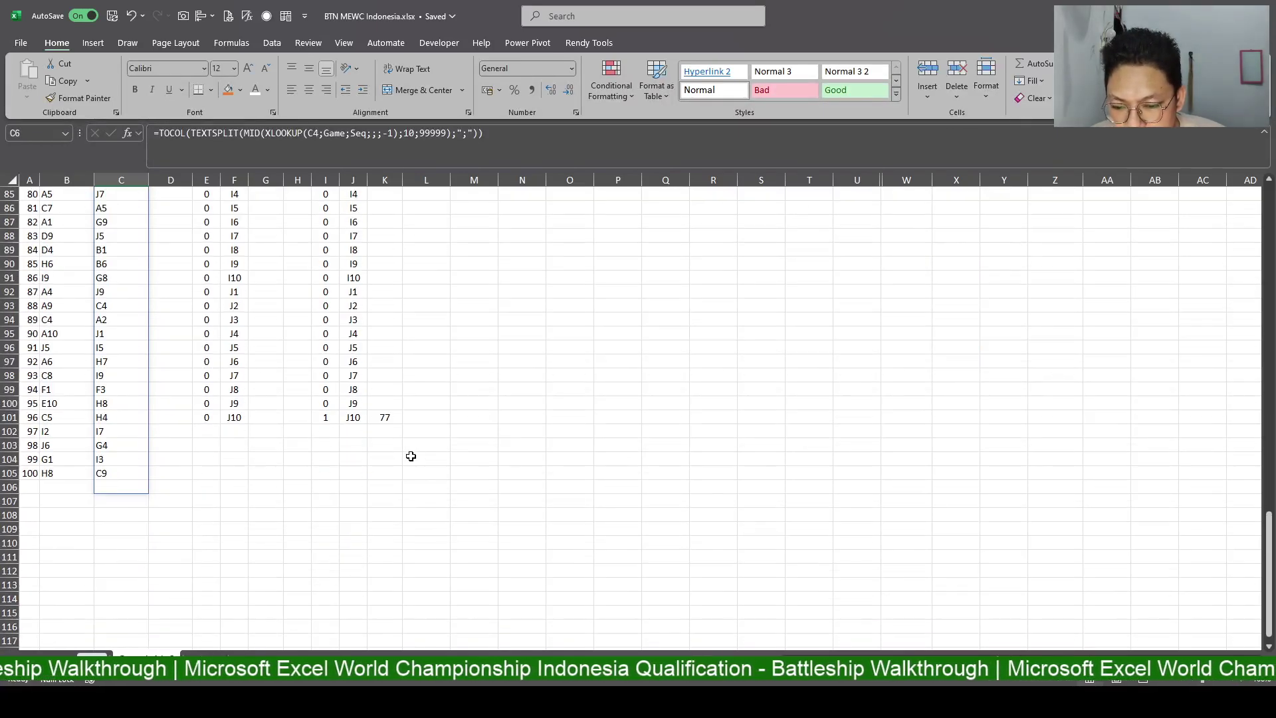
drag(311, 417, 389, 418)
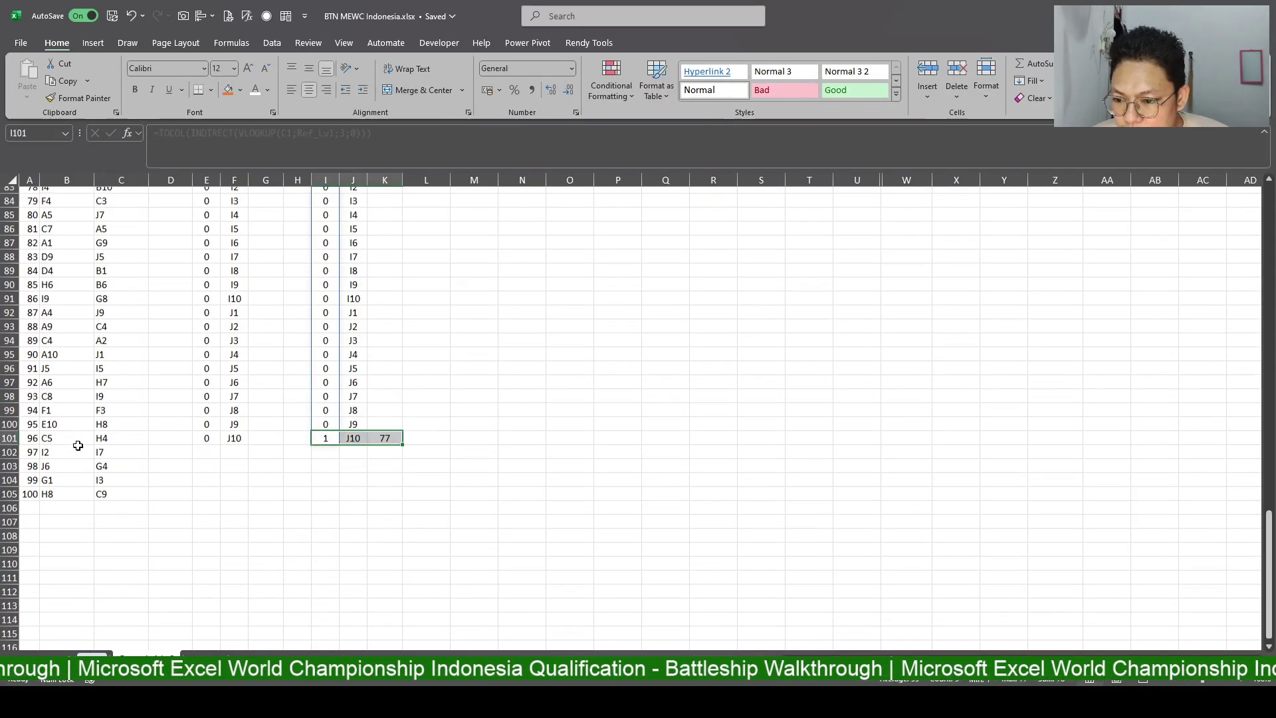
scroll(86, 439, up, 4)
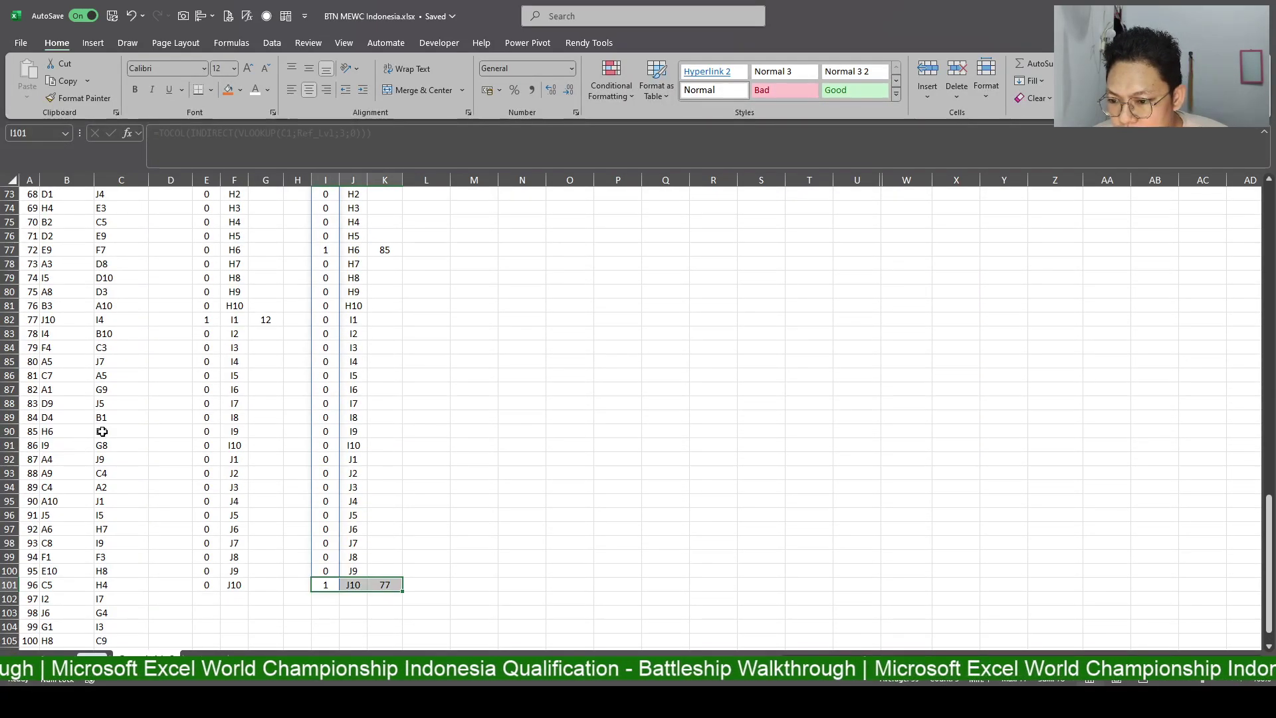
click(109, 317)
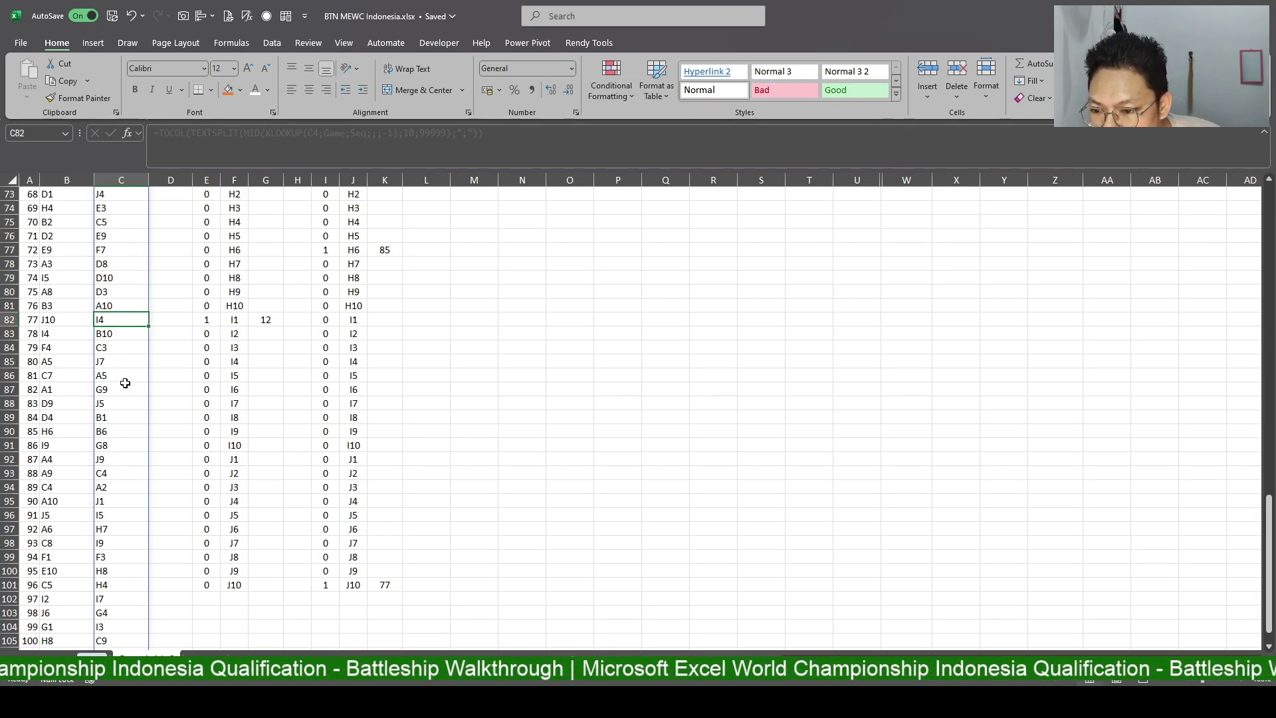
scroll(125, 381, up, 3)
scroll(125, 381, up, 3)
scroll(126, 381, down, 2)
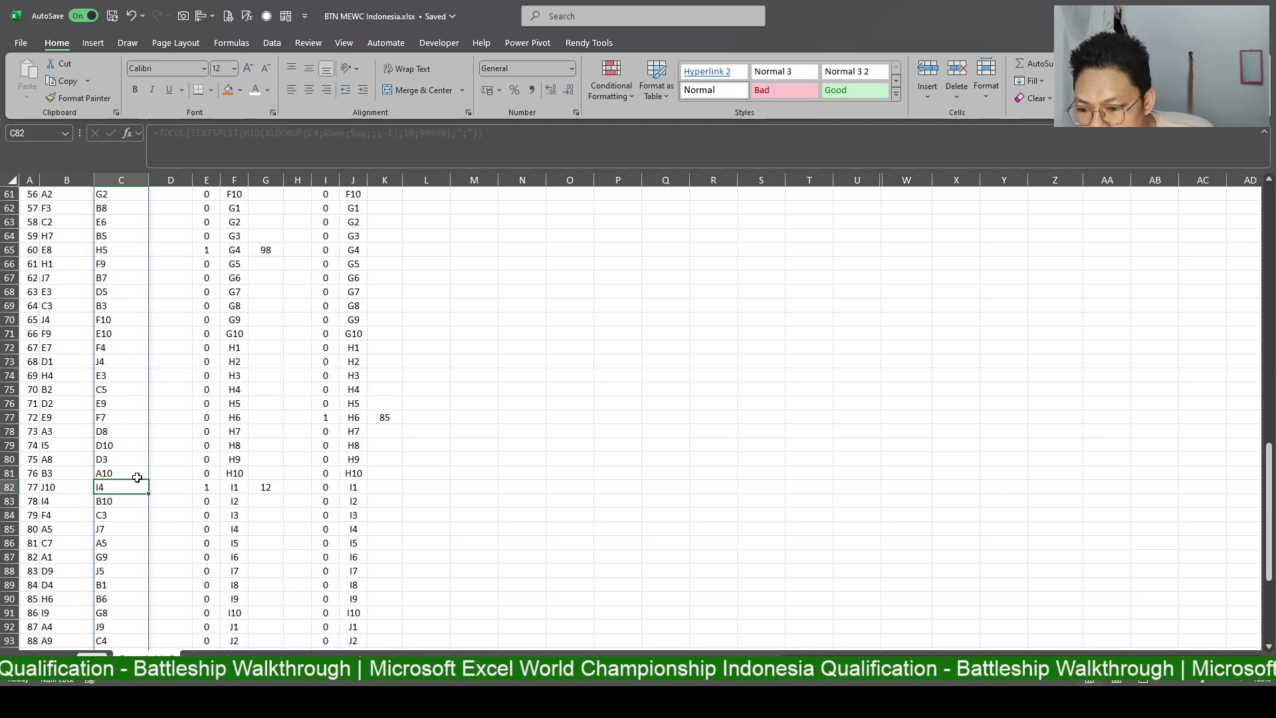
key(Left)
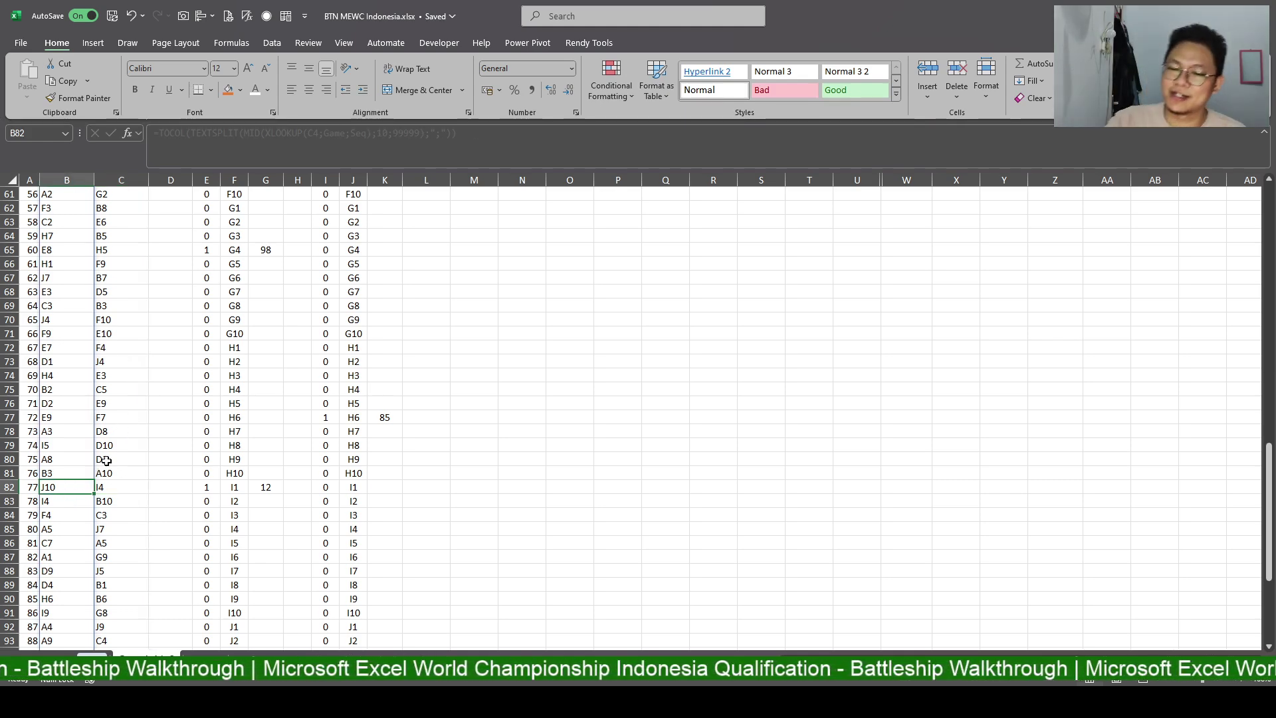
scroll(266, 365, up, 10)
scroll(432, 280, up, 10)
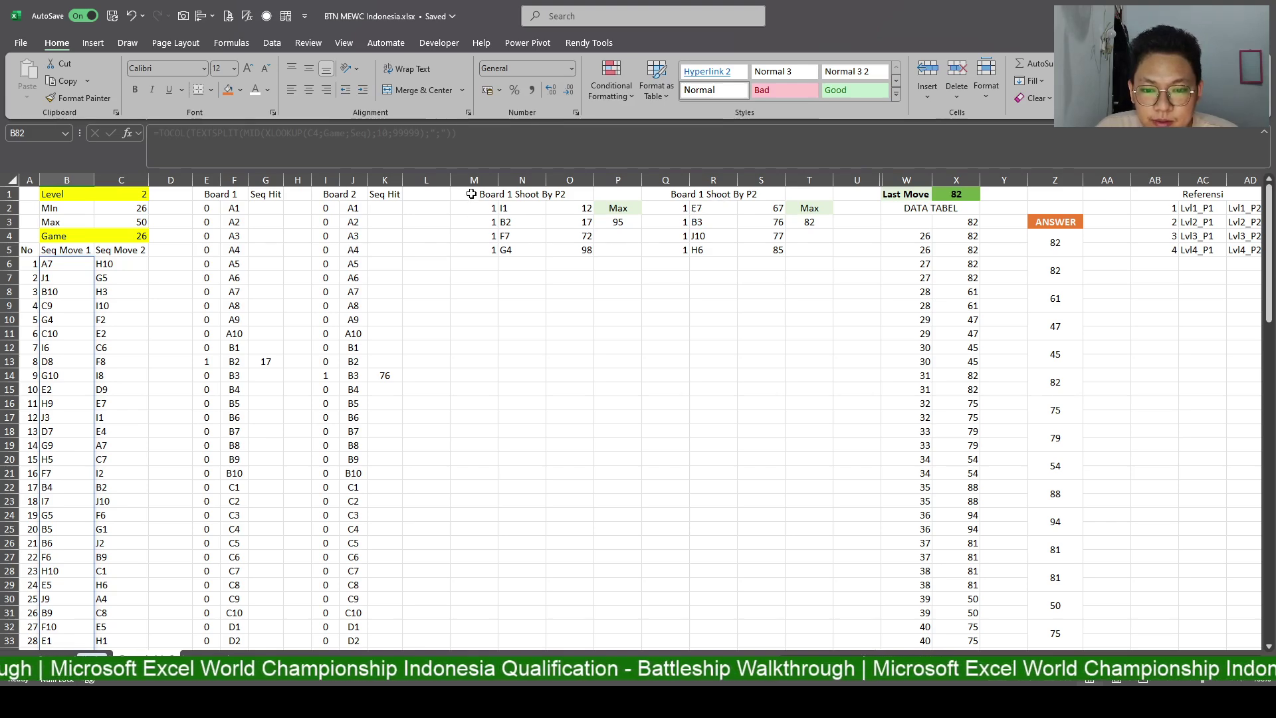
Change the Q1 heading from 'Board 1 Shoot By P2' to 'Board 2 Shoot By P1'.
click(492, 194)
double_click(703, 195)
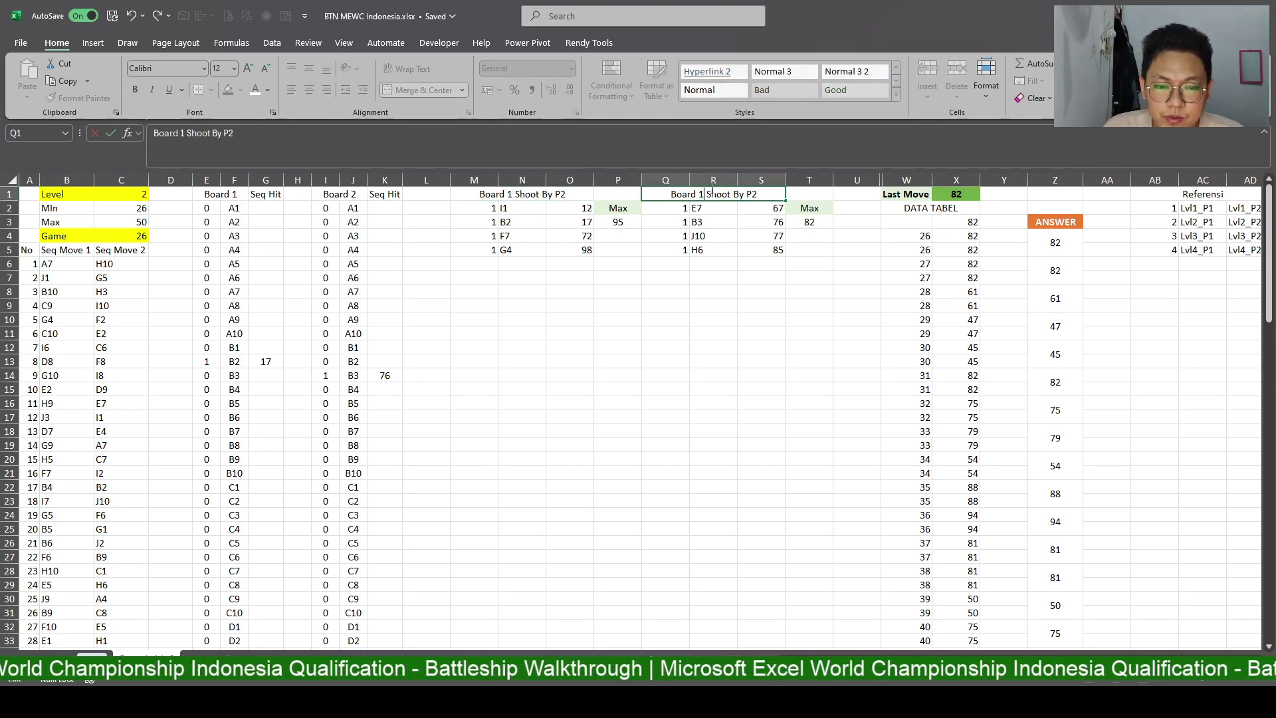
double_click(702, 194)
text(2)
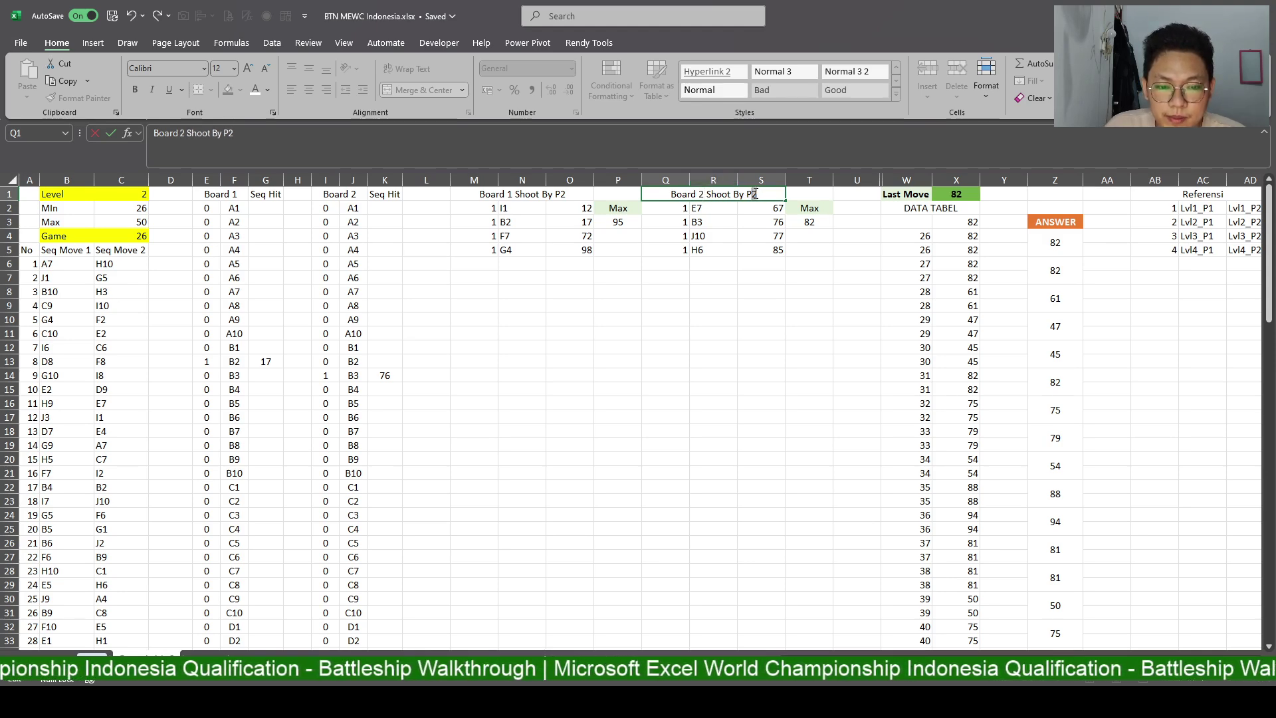
text(1)
key(Return)
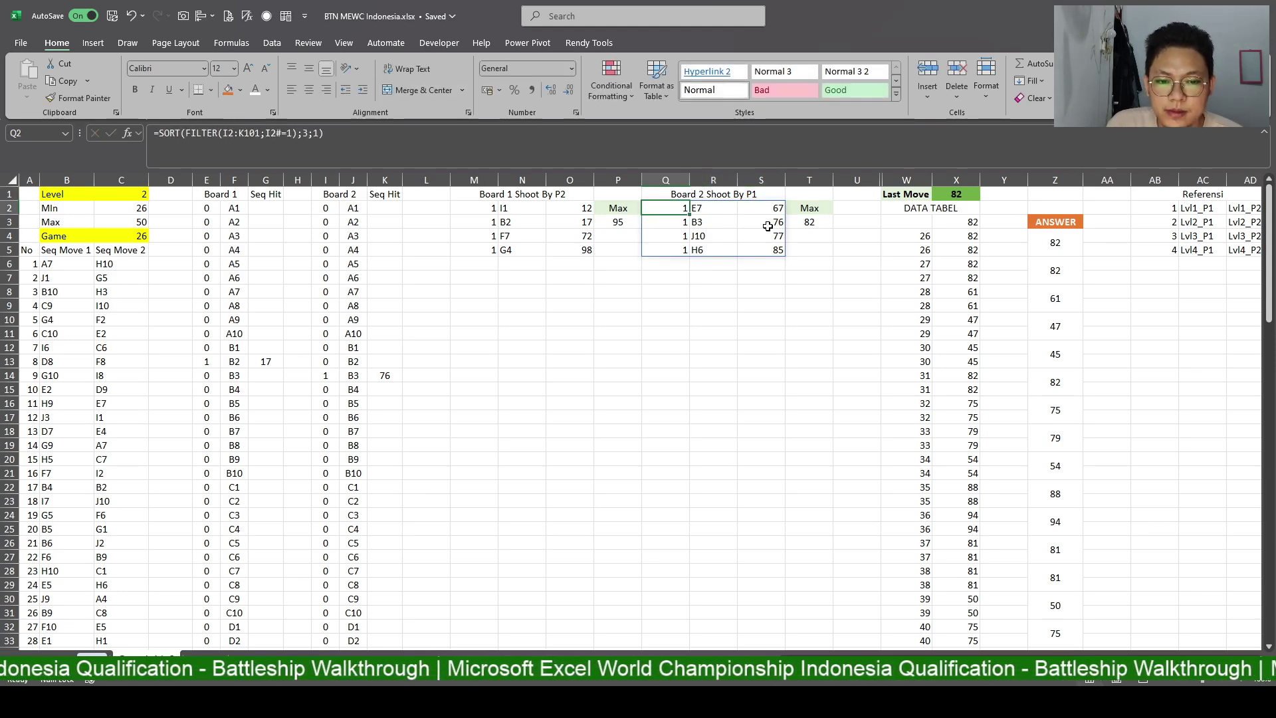
click(746, 337)
click(618, 319)
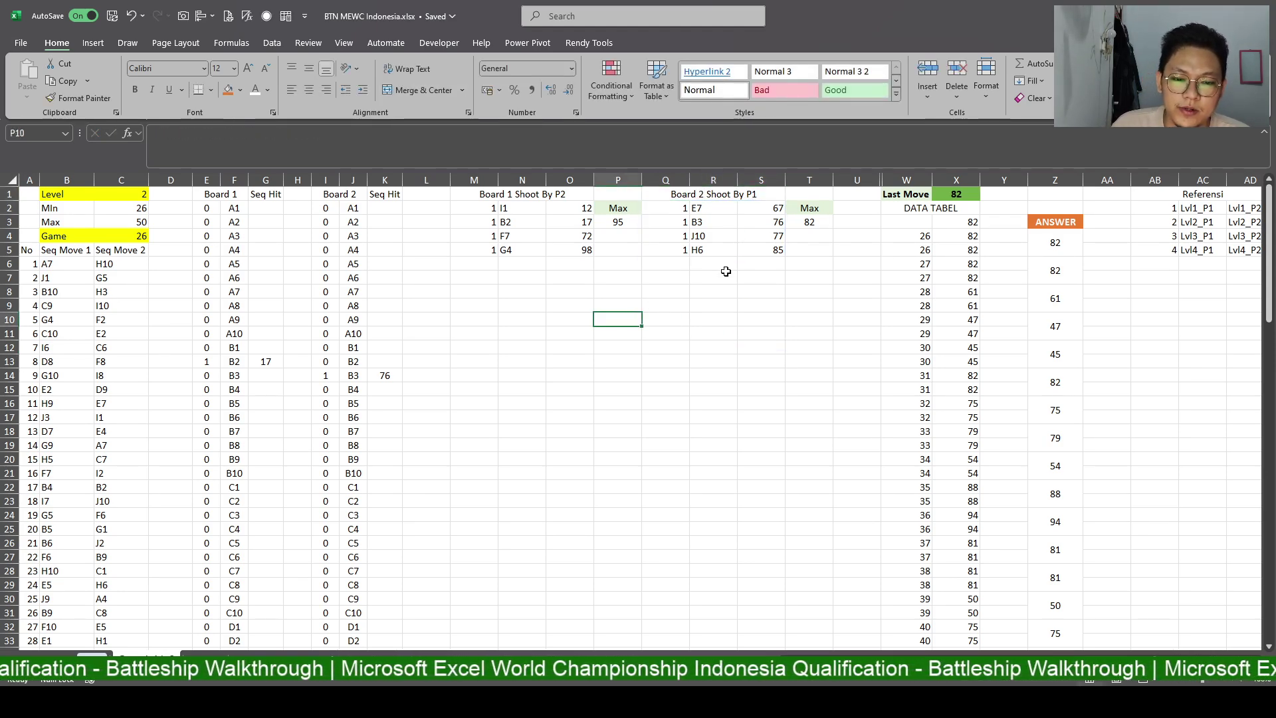
click(754, 236)
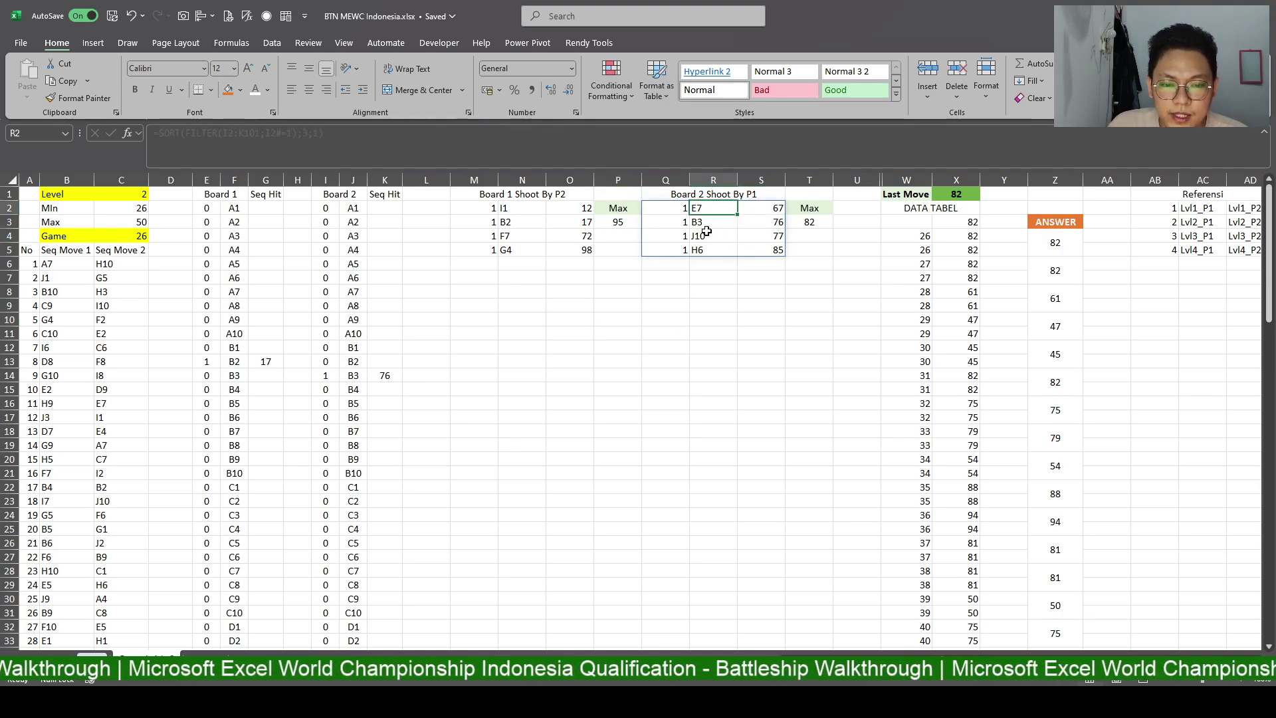
drag(705, 234, 775, 232)
scroll(114, 569, down, 6)
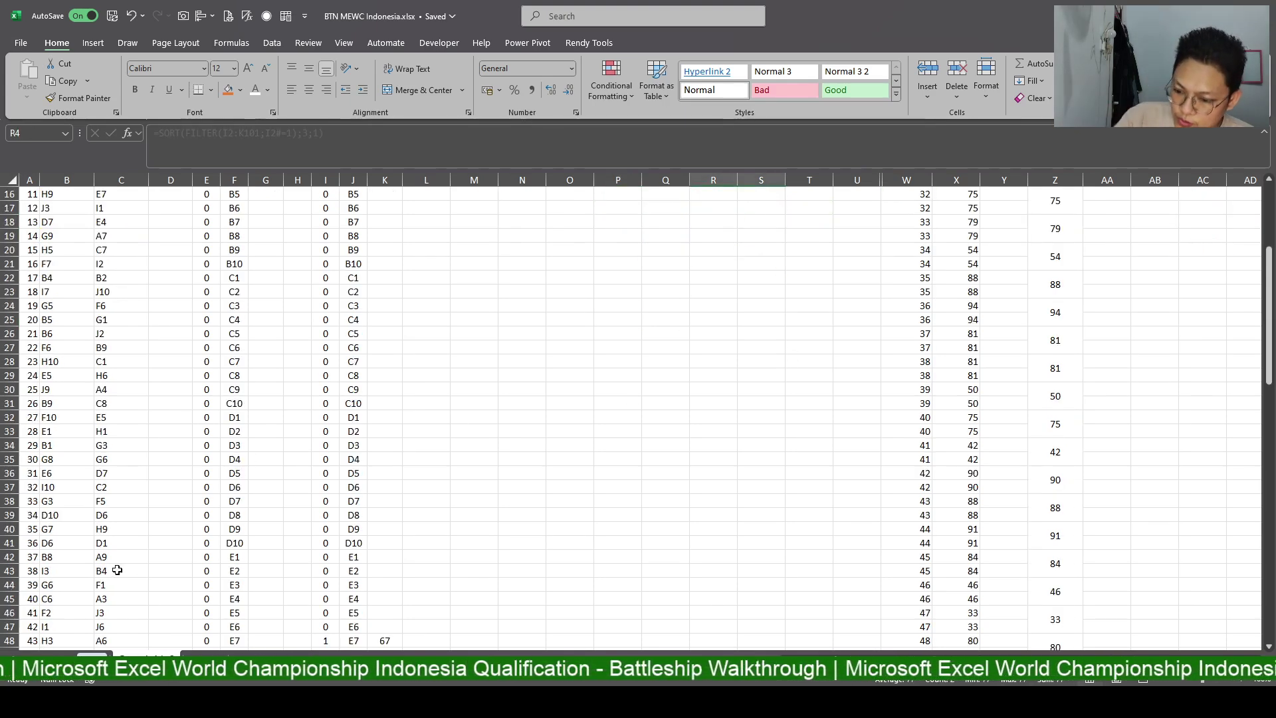
scroll(109, 537, down, 11)
scroll(108, 537, down, 7)
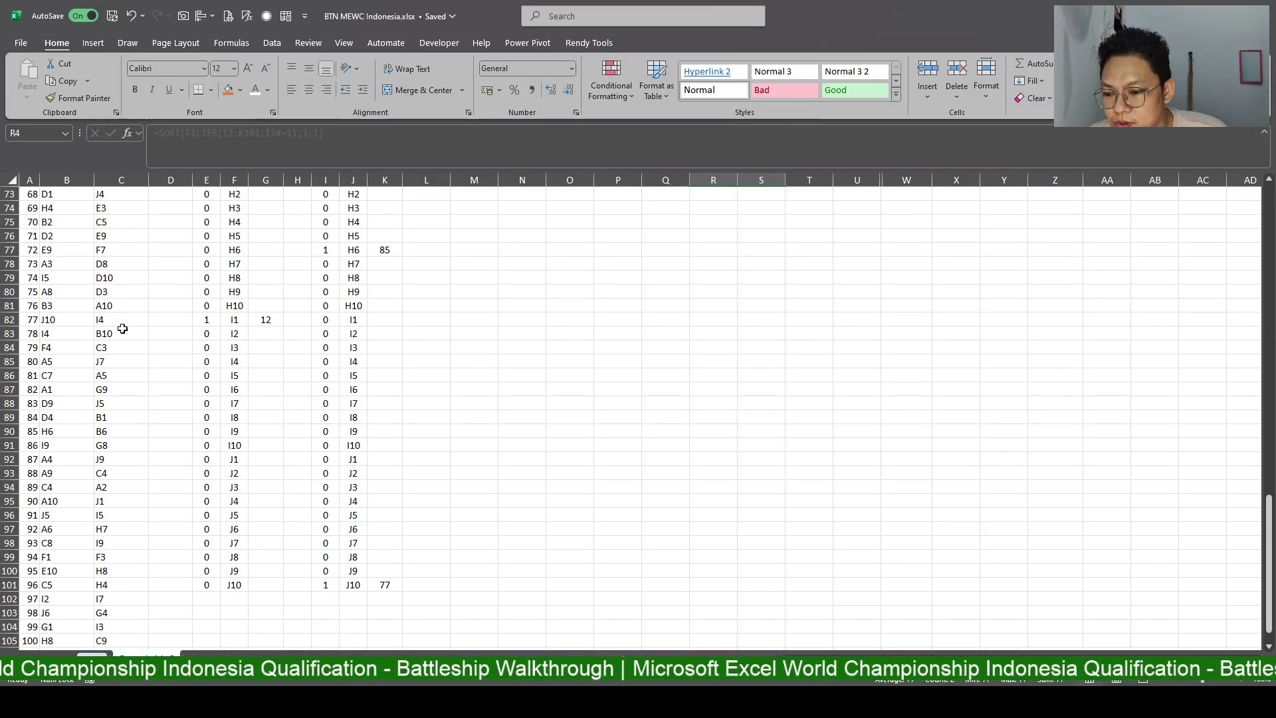
click(54, 330)
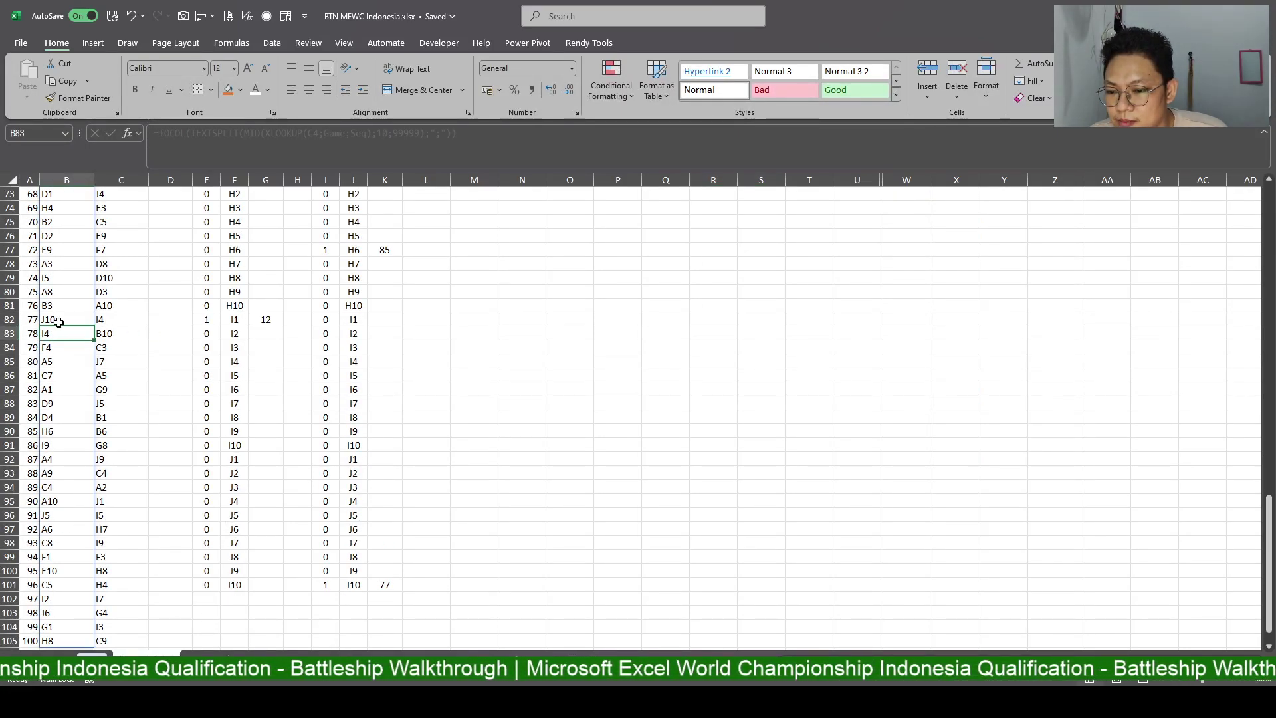
scroll(675, 467, up, 8)
scroll(707, 404, up, 8)
scroll(725, 313, up, 8)
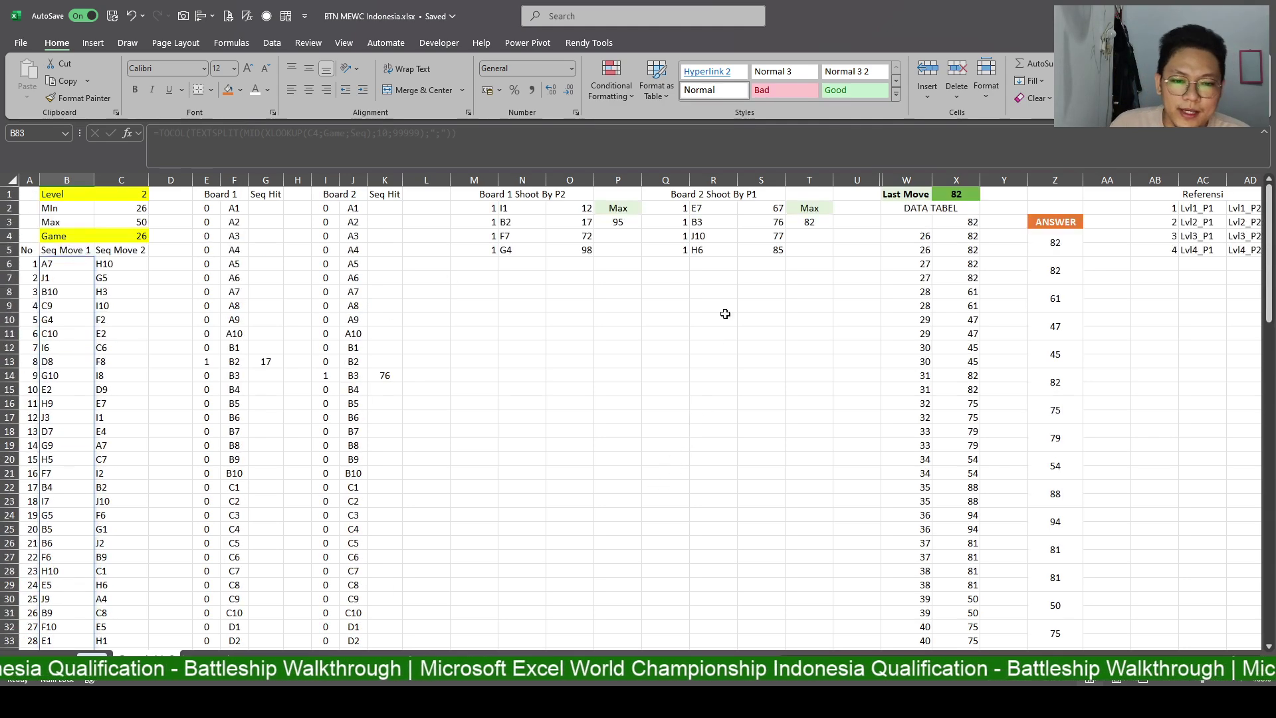
Insert blank columns at P and U, before each board's Max.
click(606, 172)
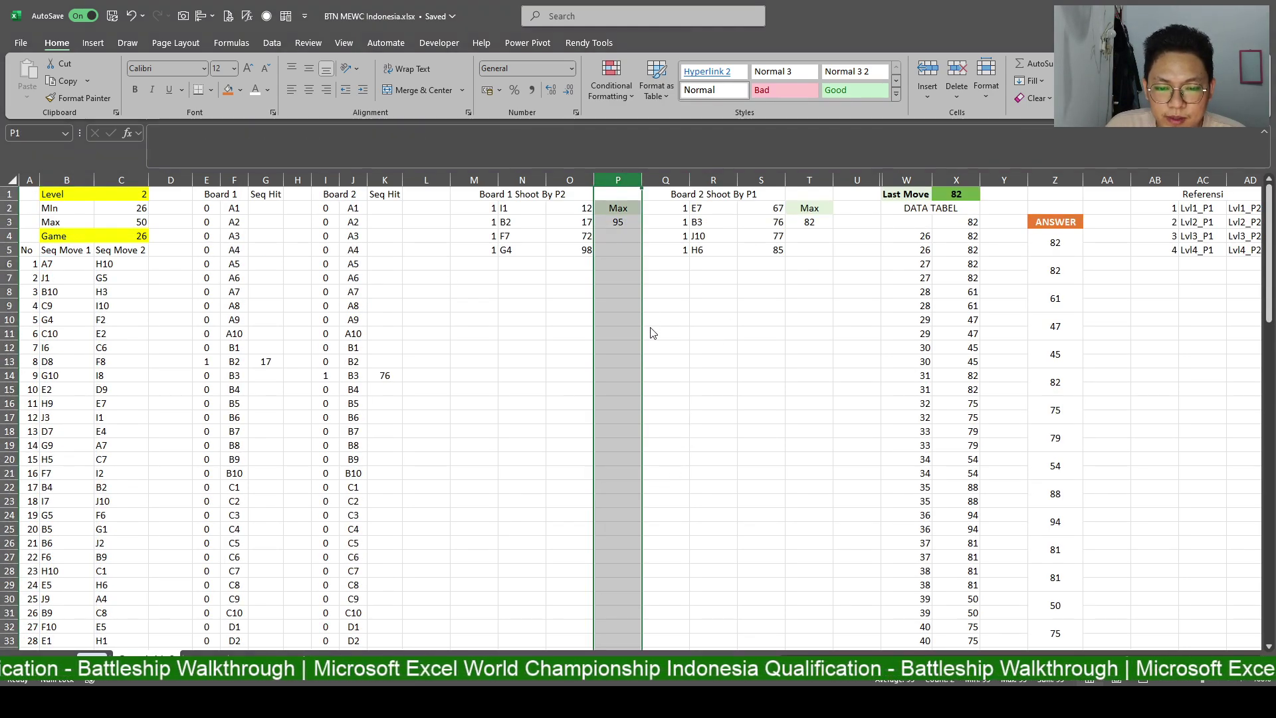
key(ctrl+plus)
click(856, 180)
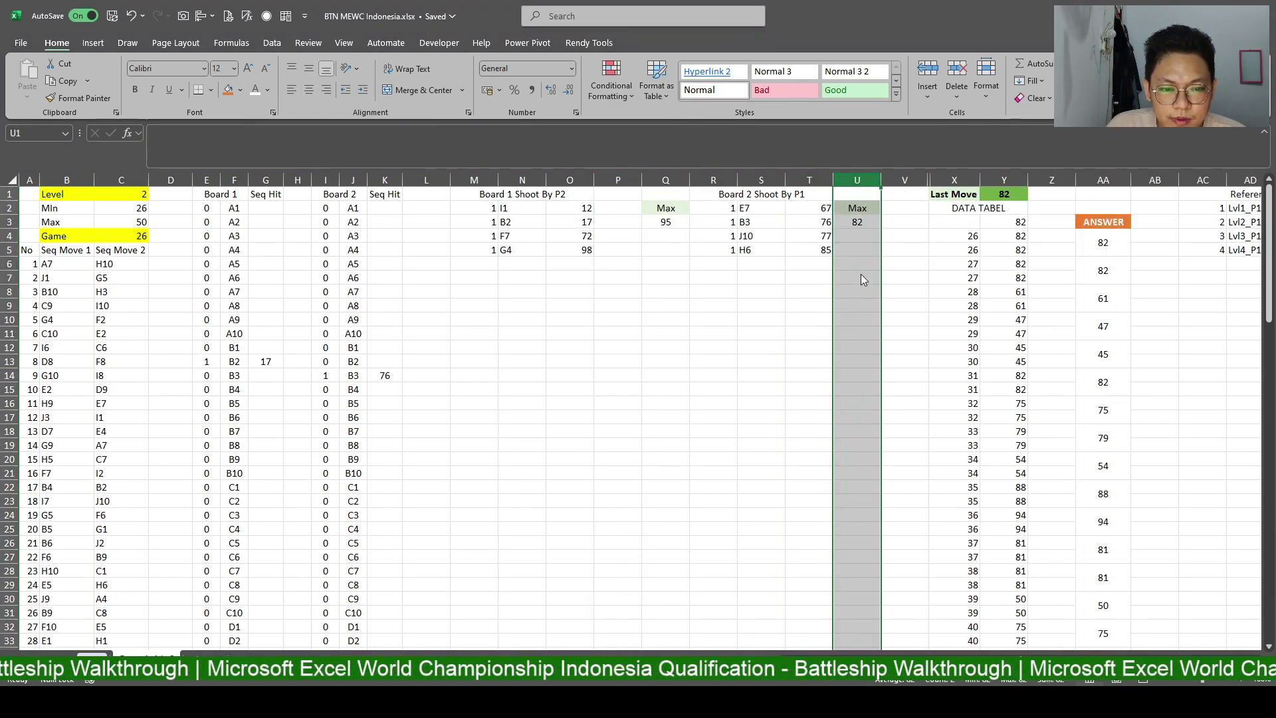
key(ctrl+plus)
click(704, 259)
Enter the heading Strike in P2.
click(616, 207)
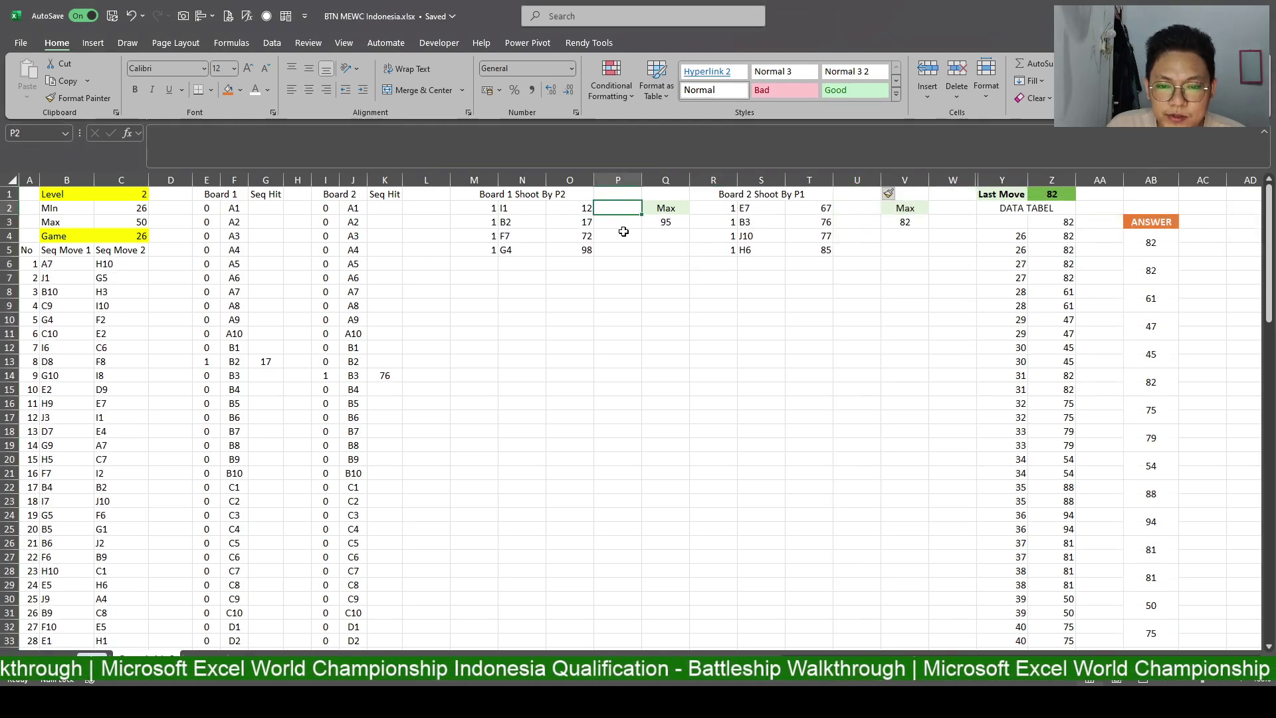
text(Strike)
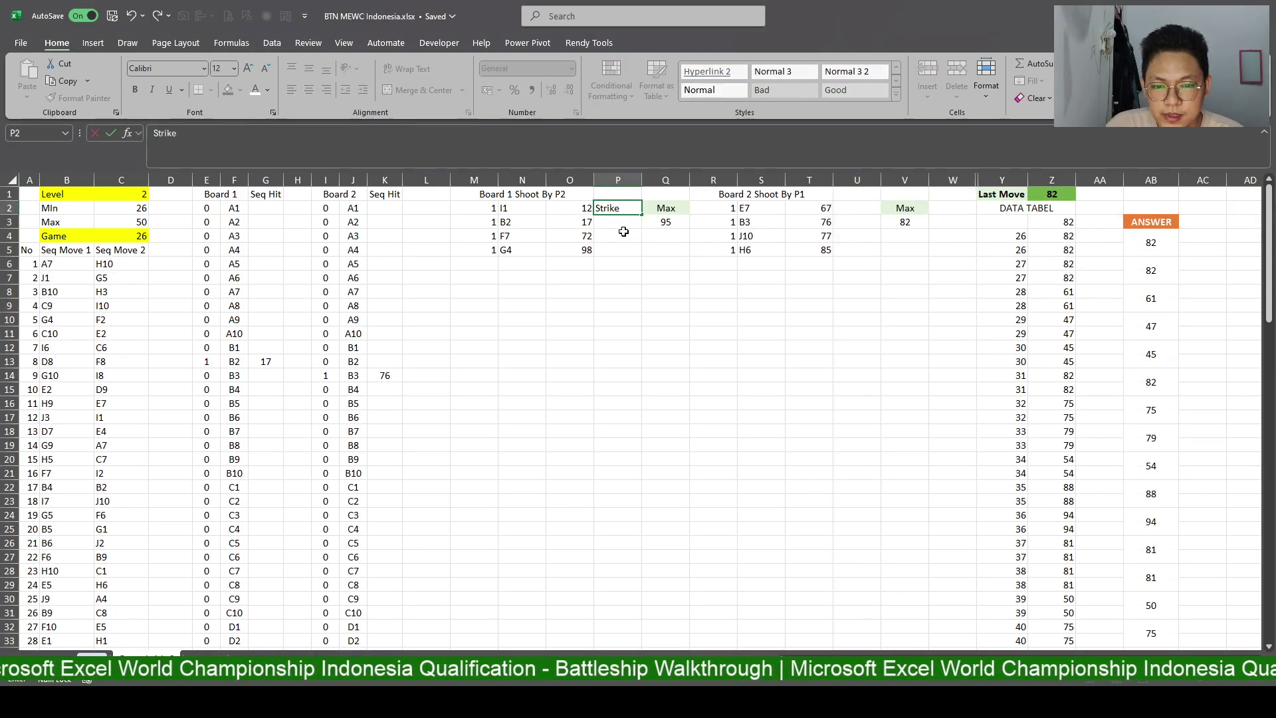
key(Return)
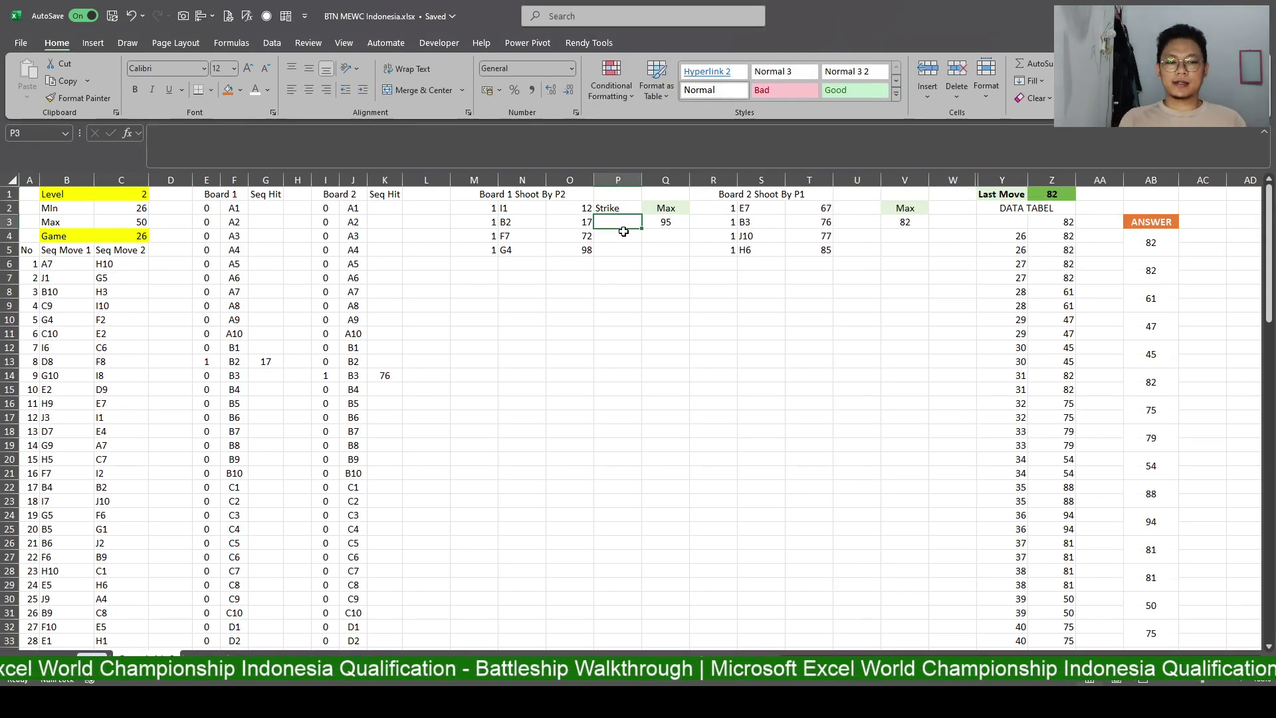
Enter =IF(O3-O2=1;1;"") in P3 to flag consecutive scores.
text(=)
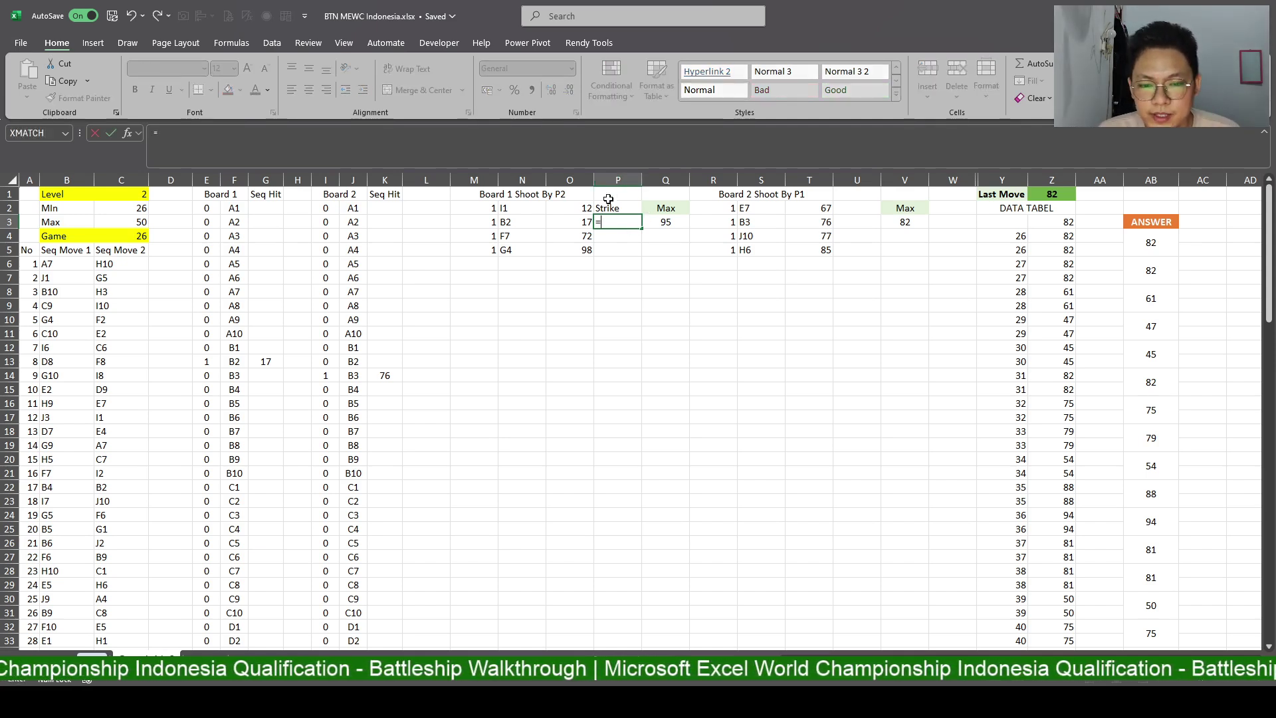
click(579, 221)
text(-)
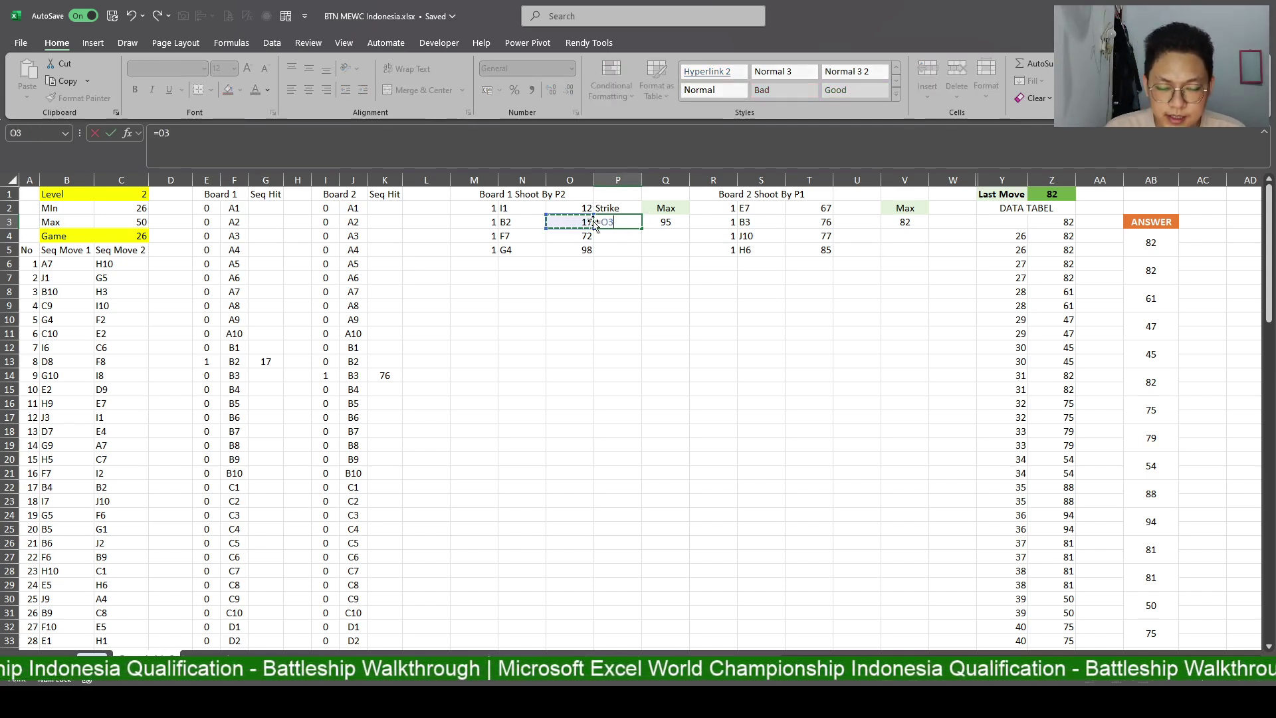
click(575, 208)
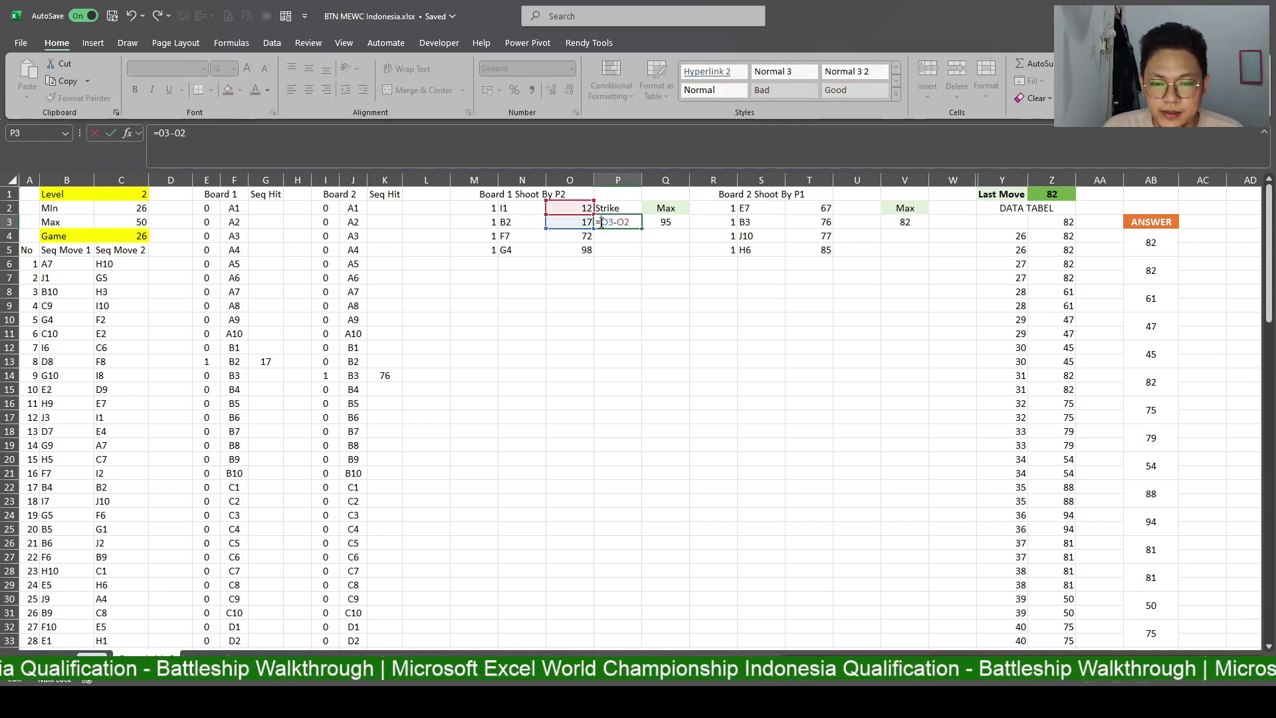
click(602, 223)
text(IF()
click(321, 125)
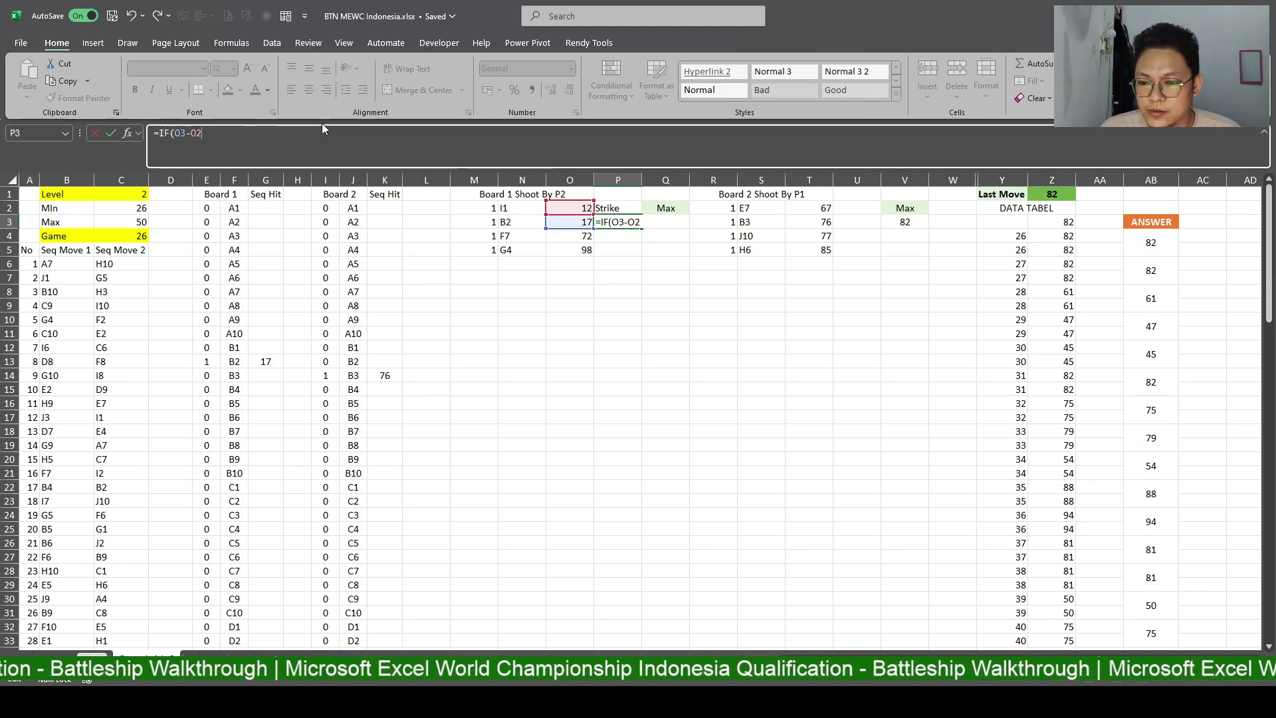
text(=1)
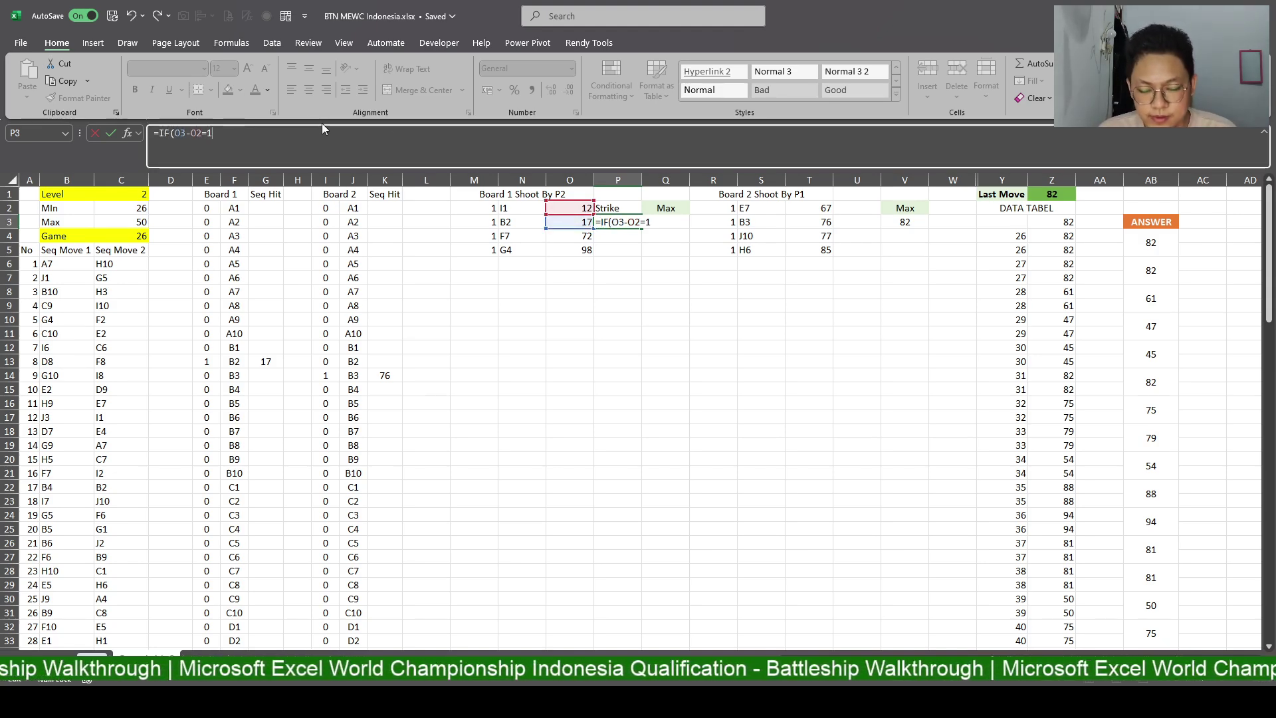
text(;1;)
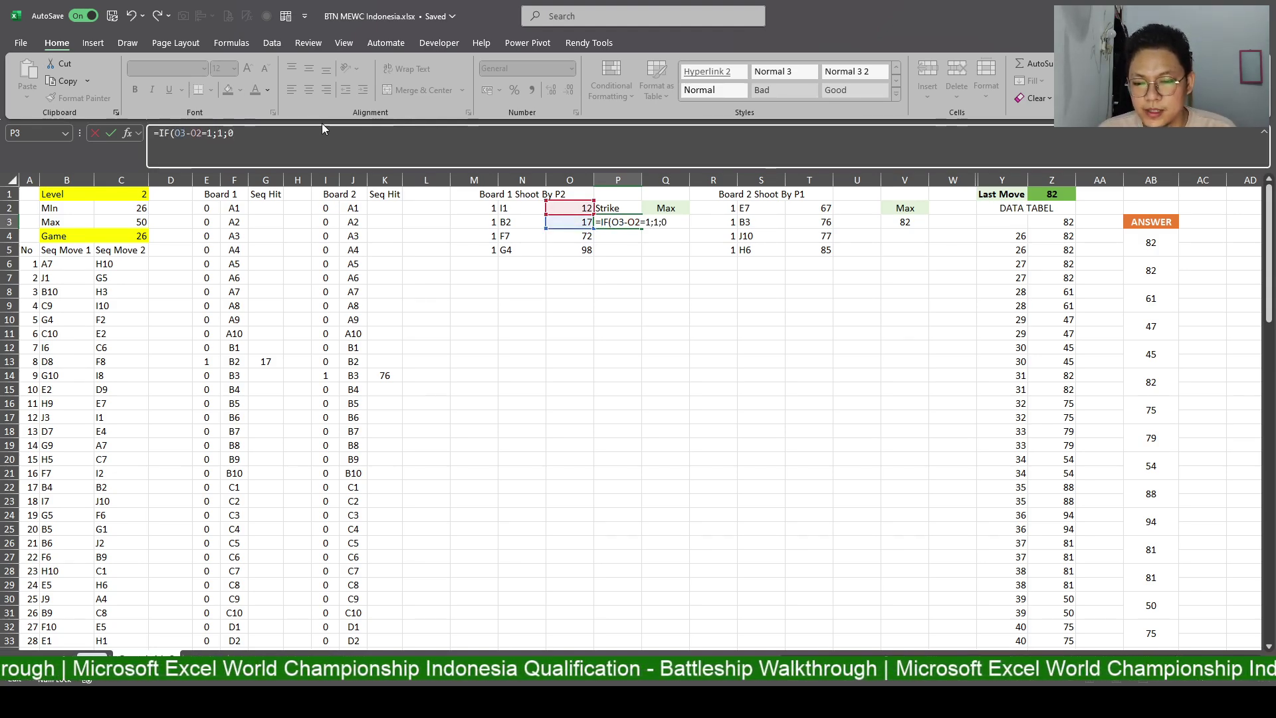
text(""))
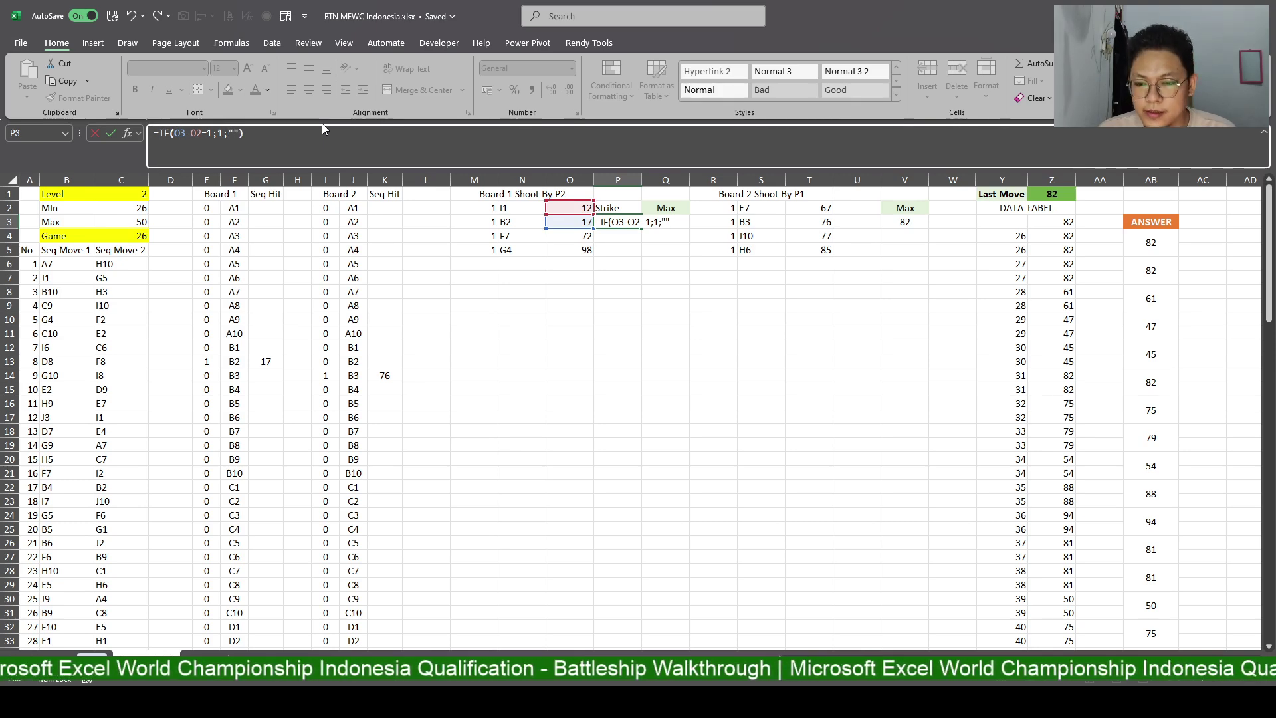
key(Return)
click(633, 227)
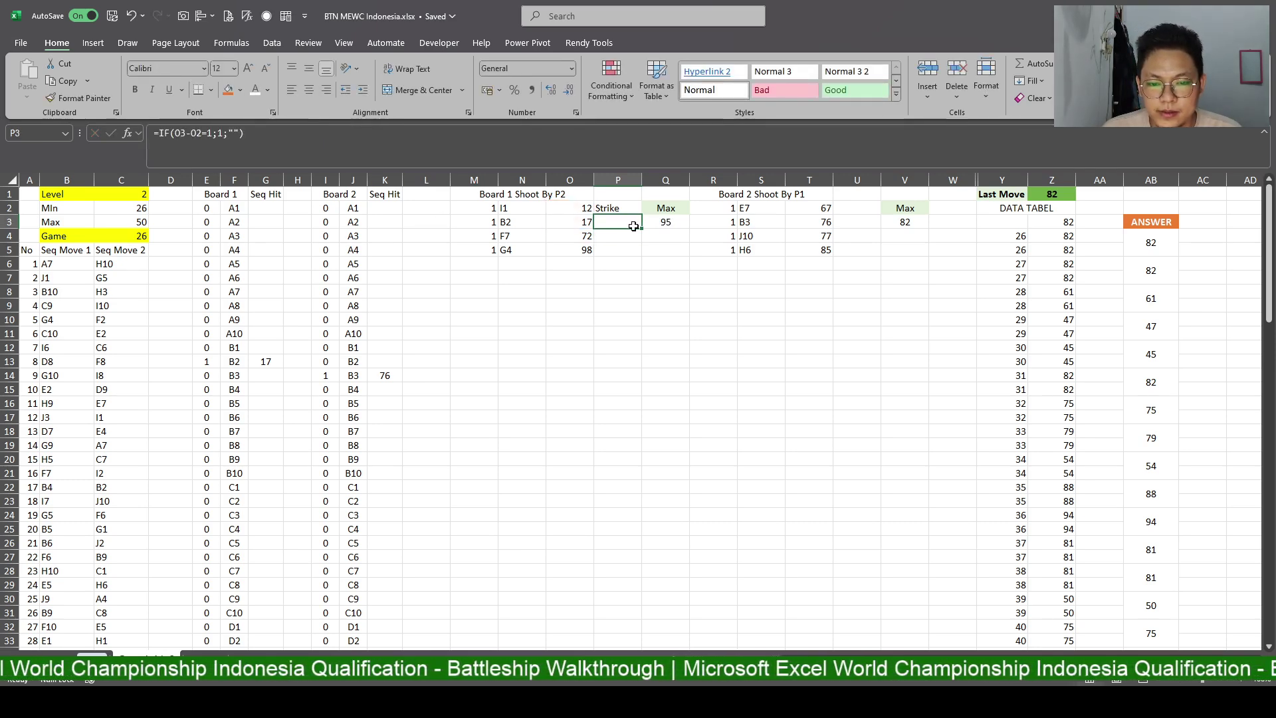
Fill the strike formula down to P5 and copy P3:P5 into Board 2's U3:U5.
drag(631, 251, 618, 250)
double_click(618, 250)
key(Escape)
click(617, 220)
key(ctrl+c)
drag(857, 221, 857, 250)
key(ctrl+v)
Copy Board 1's Q3 max formula into cell U2 of Board 2's table.
click(664, 222)
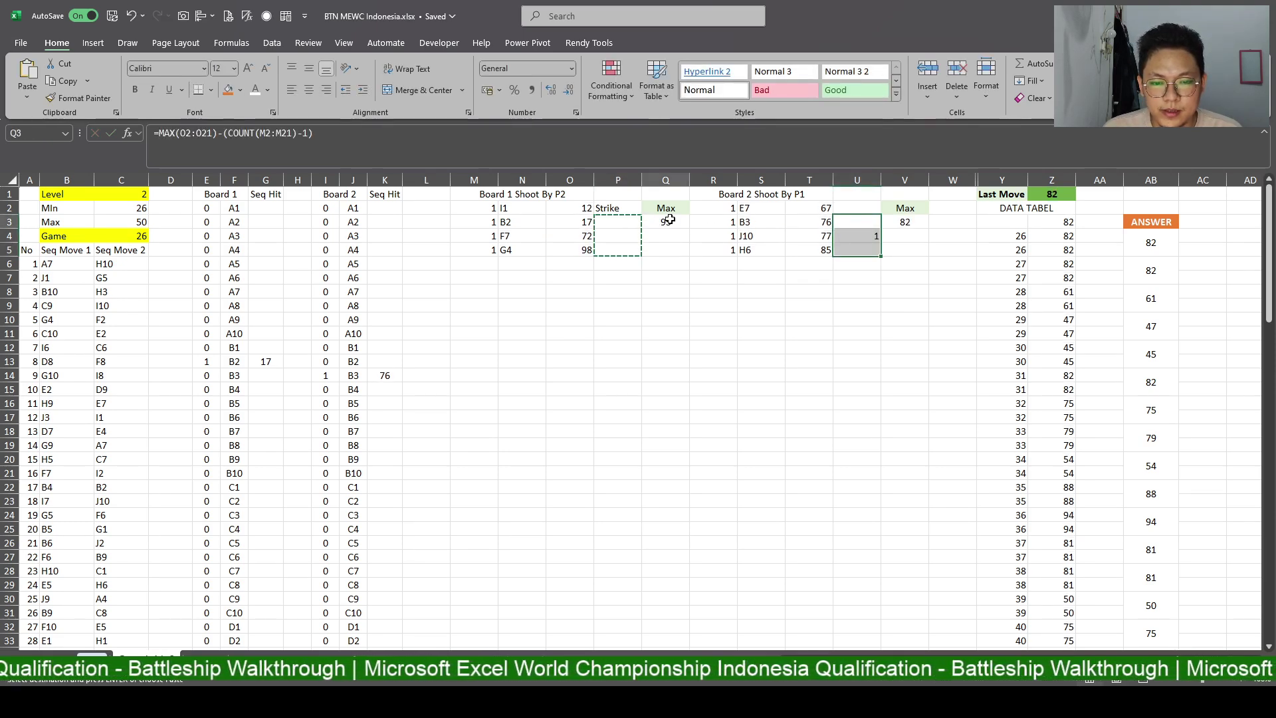
key(Escape)
click(857, 207)
key(ctrl+v)
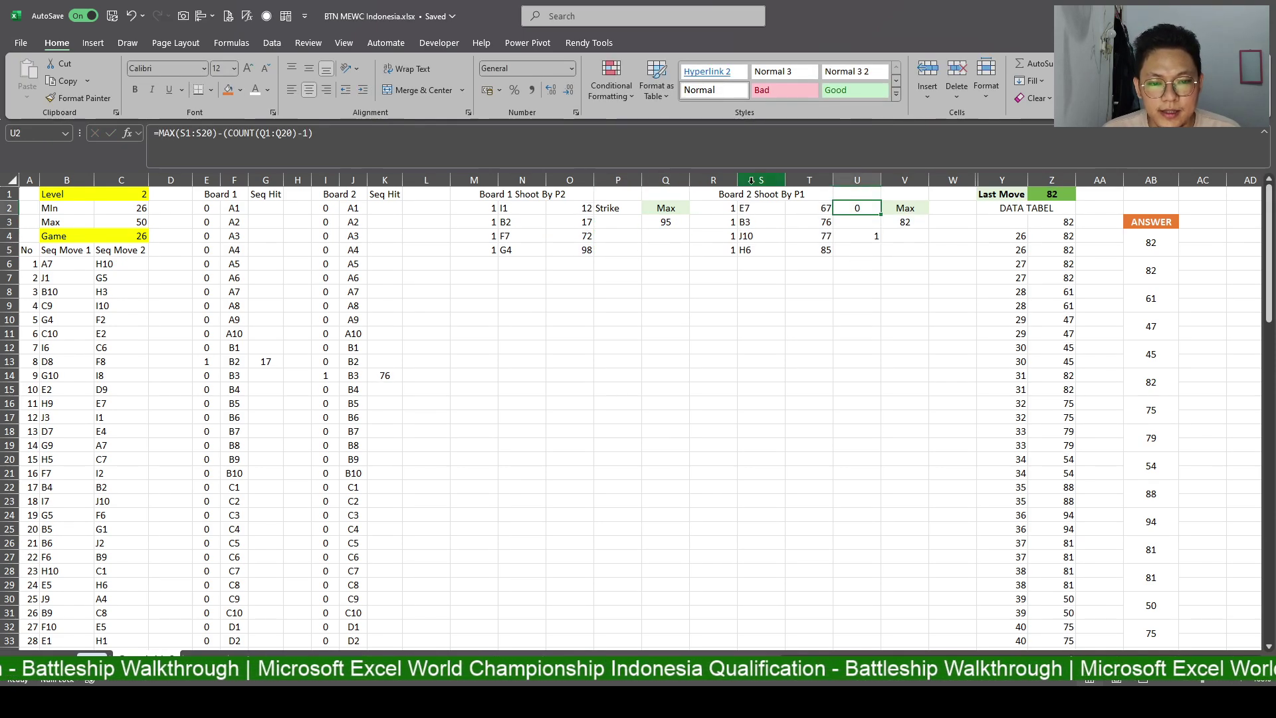
Merge and centre Board 2's title over R1:U1 and Board 1's title over M1:P1.
drag(722, 193, 828, 197)
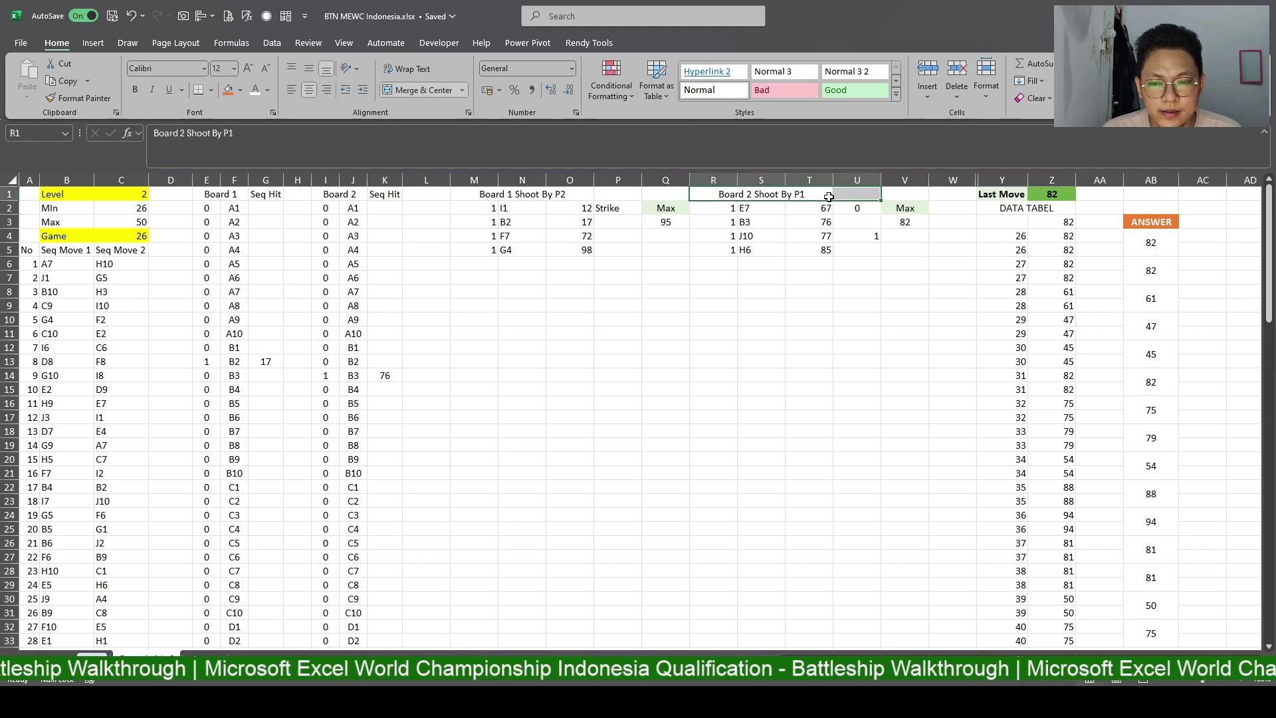
click(432, 93)
drag(483, 190, 620, 193)
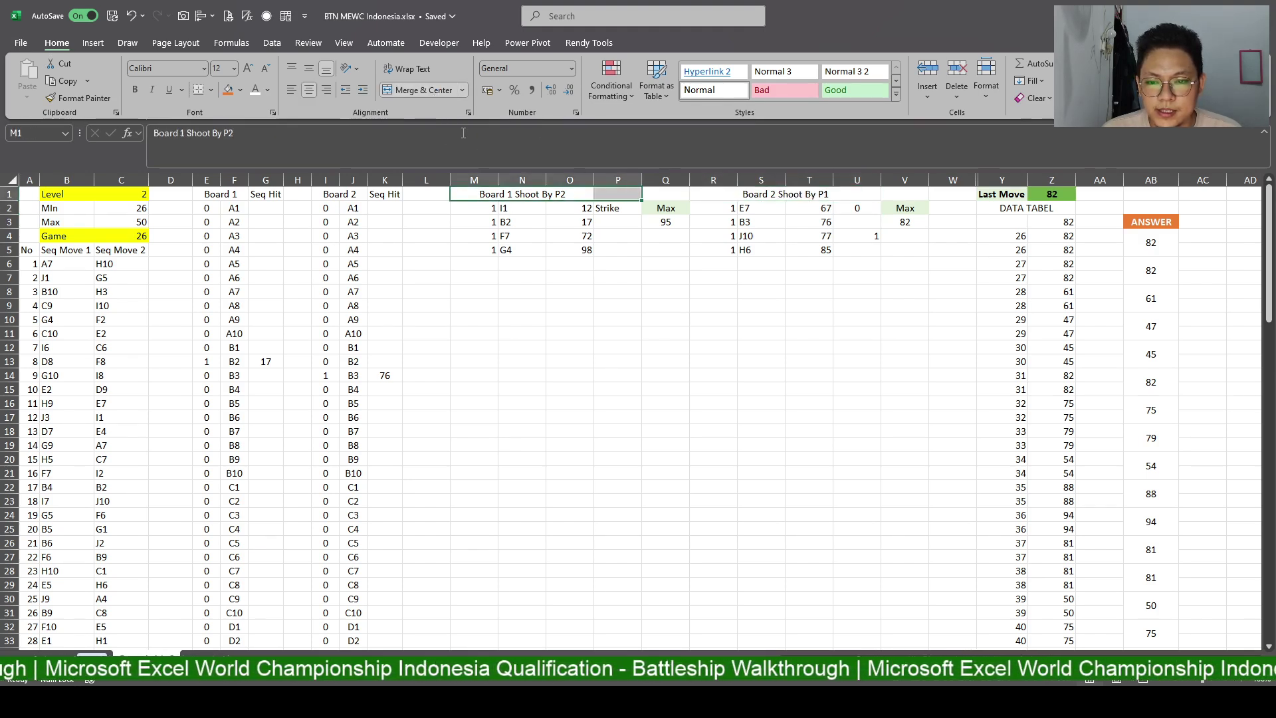
click(432, 90)
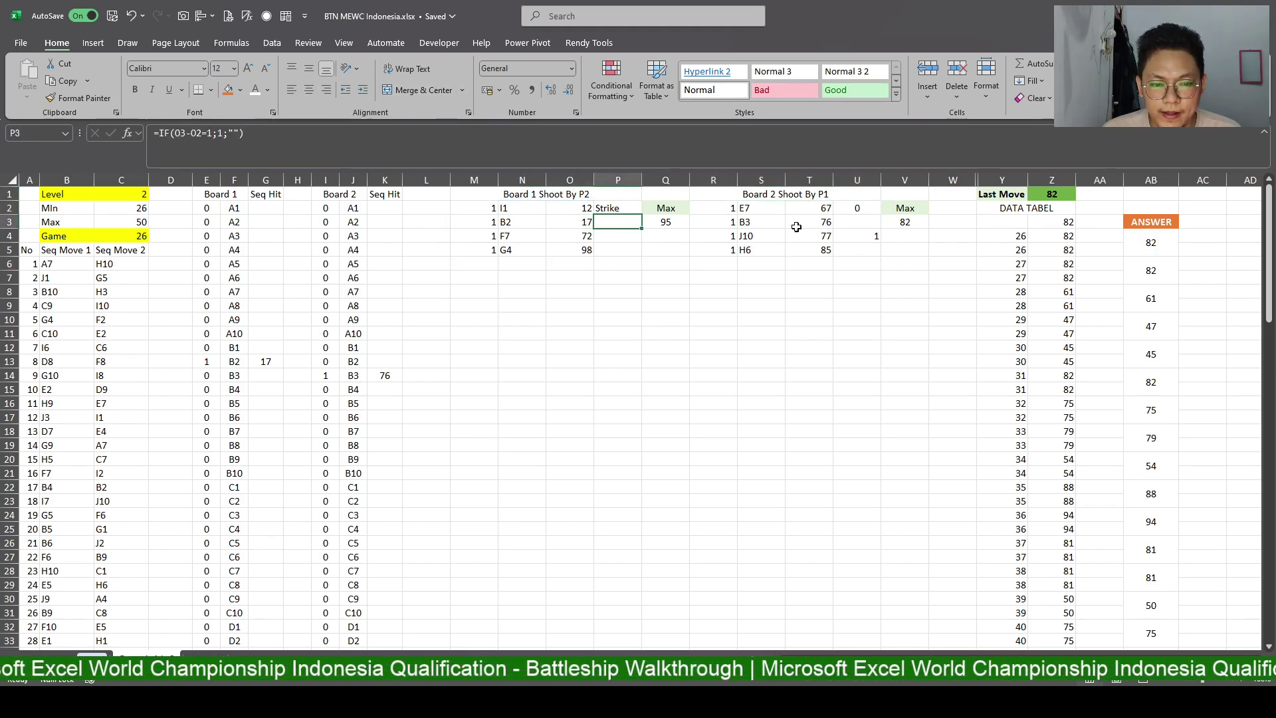
click(856, 236)
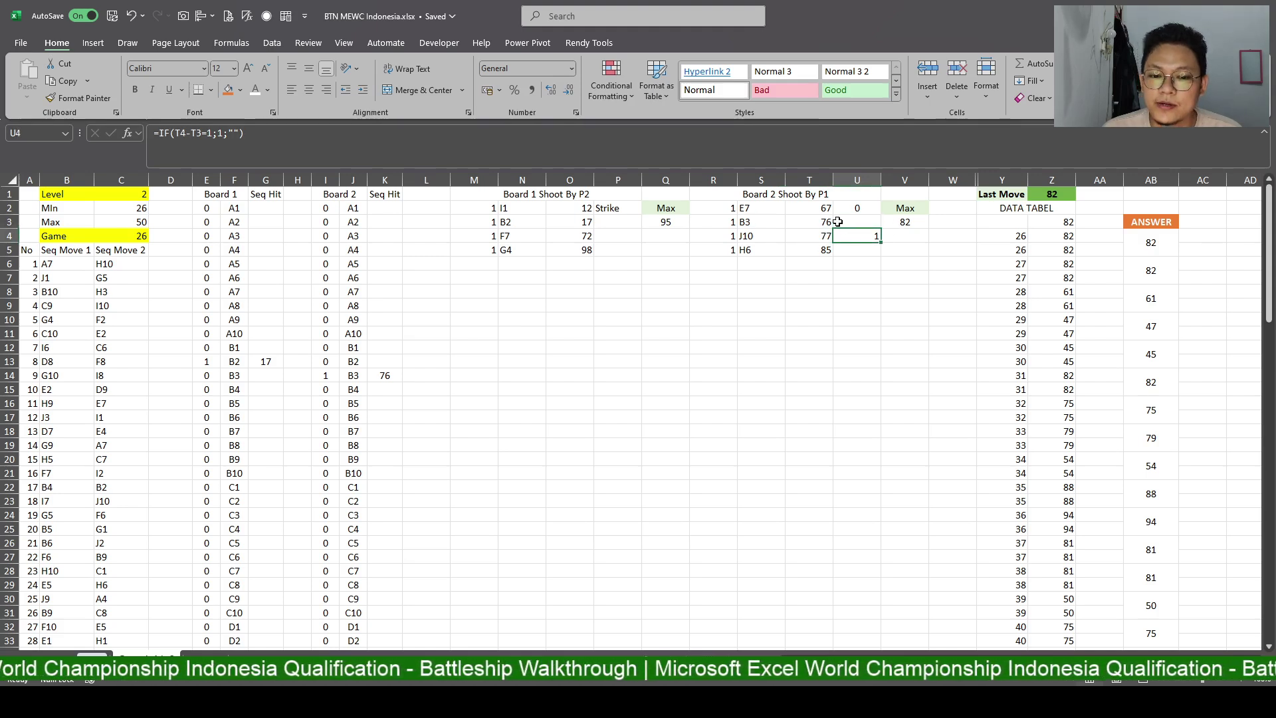
click(910, 222)
Copy the Strike heading from P2 into U2 for Board 2's table.
click(325, 133)
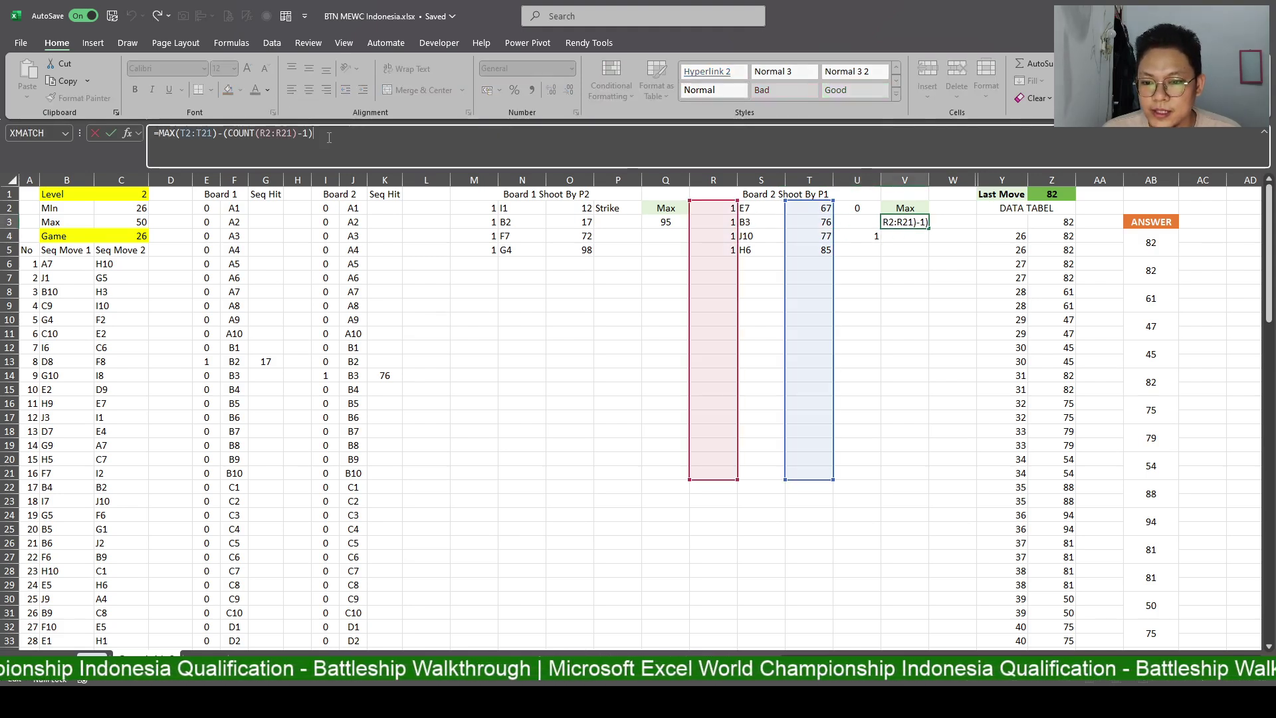
text(-SUM()
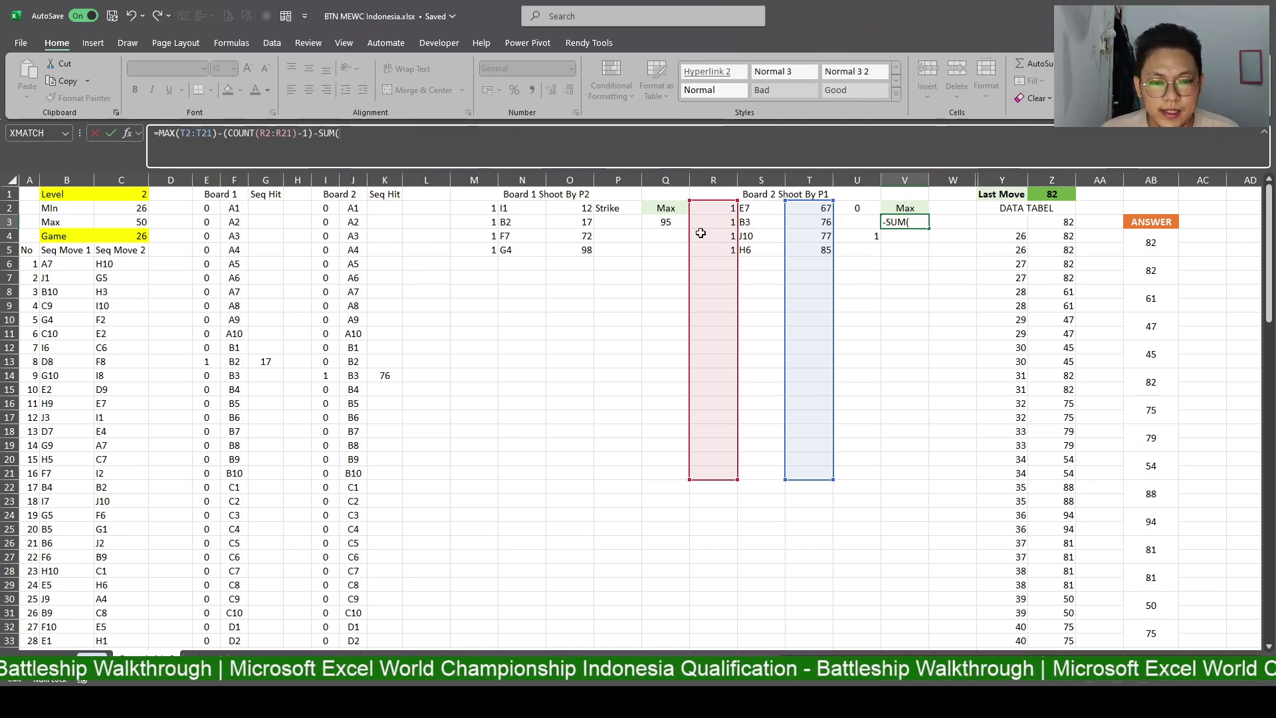
key(Escape)
click(618, 208)
key(ctrl+c)
click(857, 208)
key(ctrl+v)
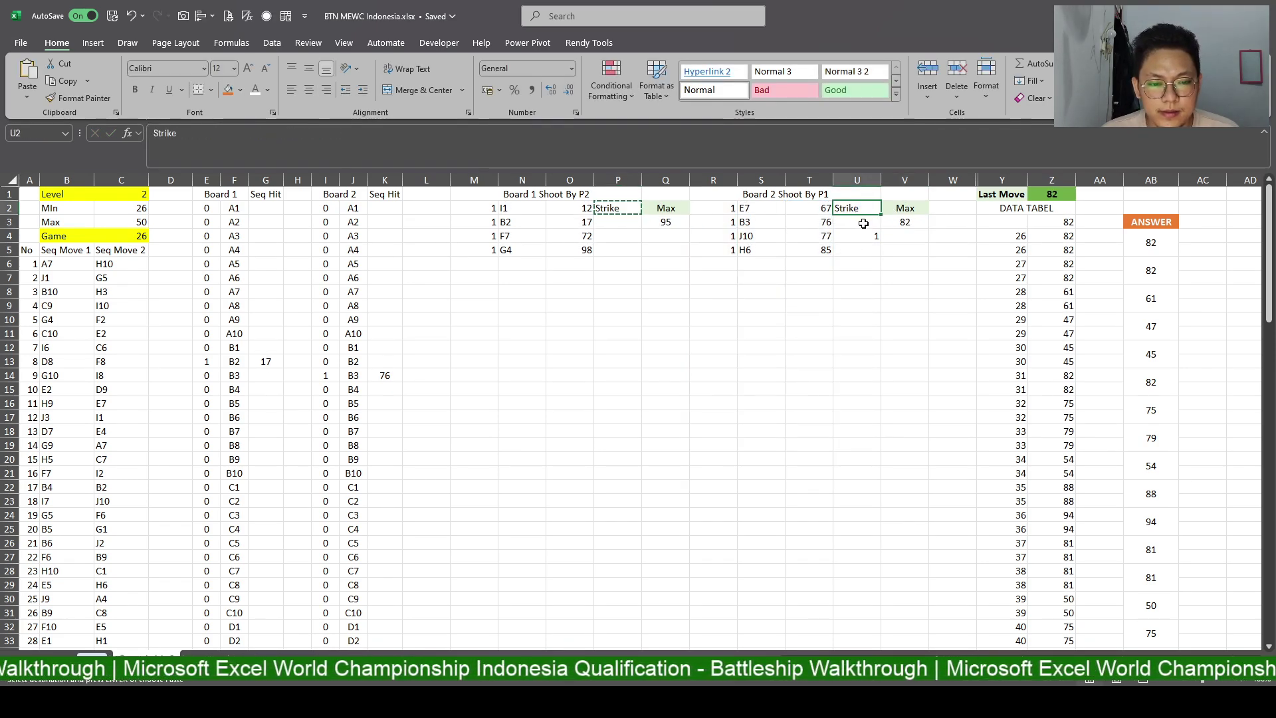
key(Escape)
click(863, 236)
click(904, 221)
Append -SUM(U3:U21) to Board 2's Max formula in V3.
click(695, 152)
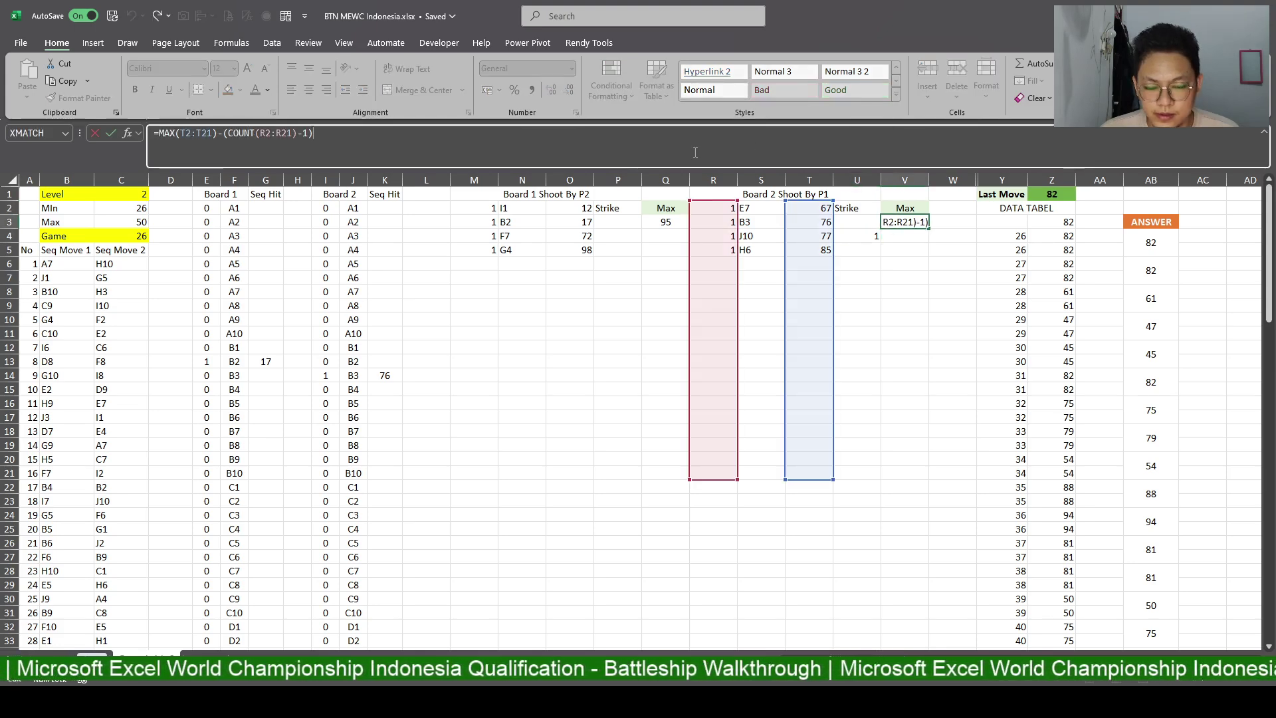
text(-SUM()
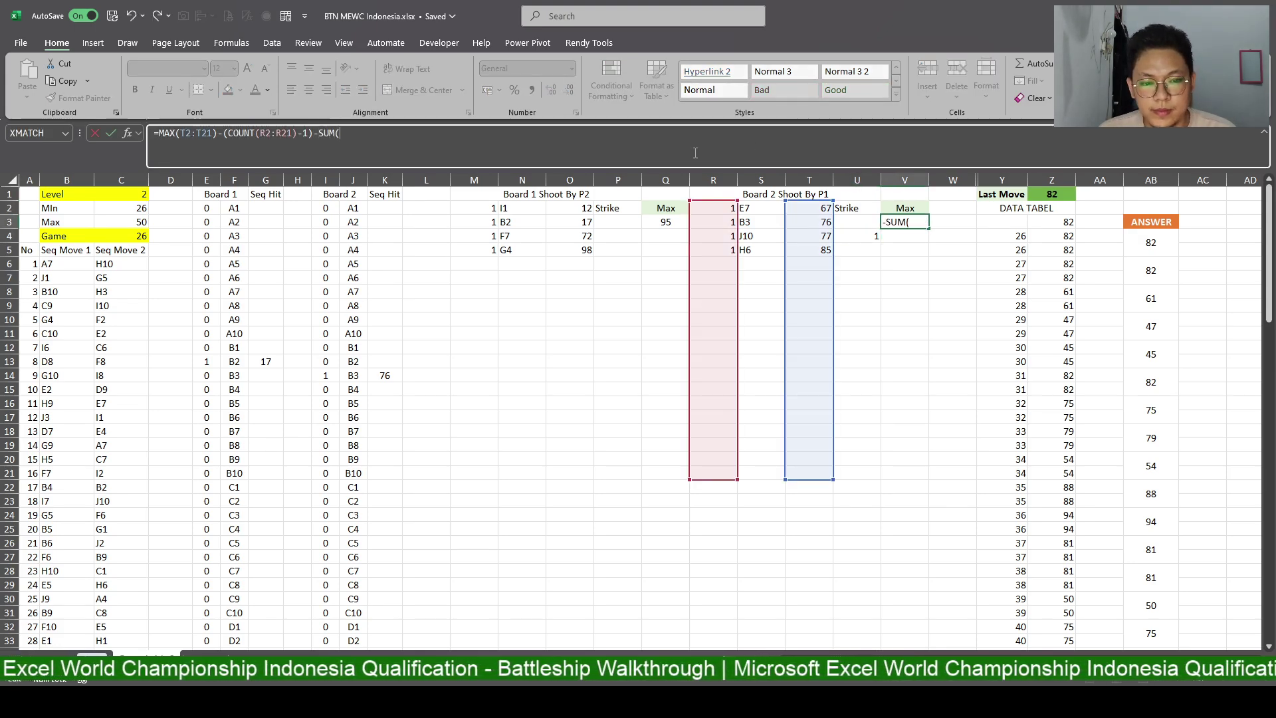
drag(864, 224, 861, 473)
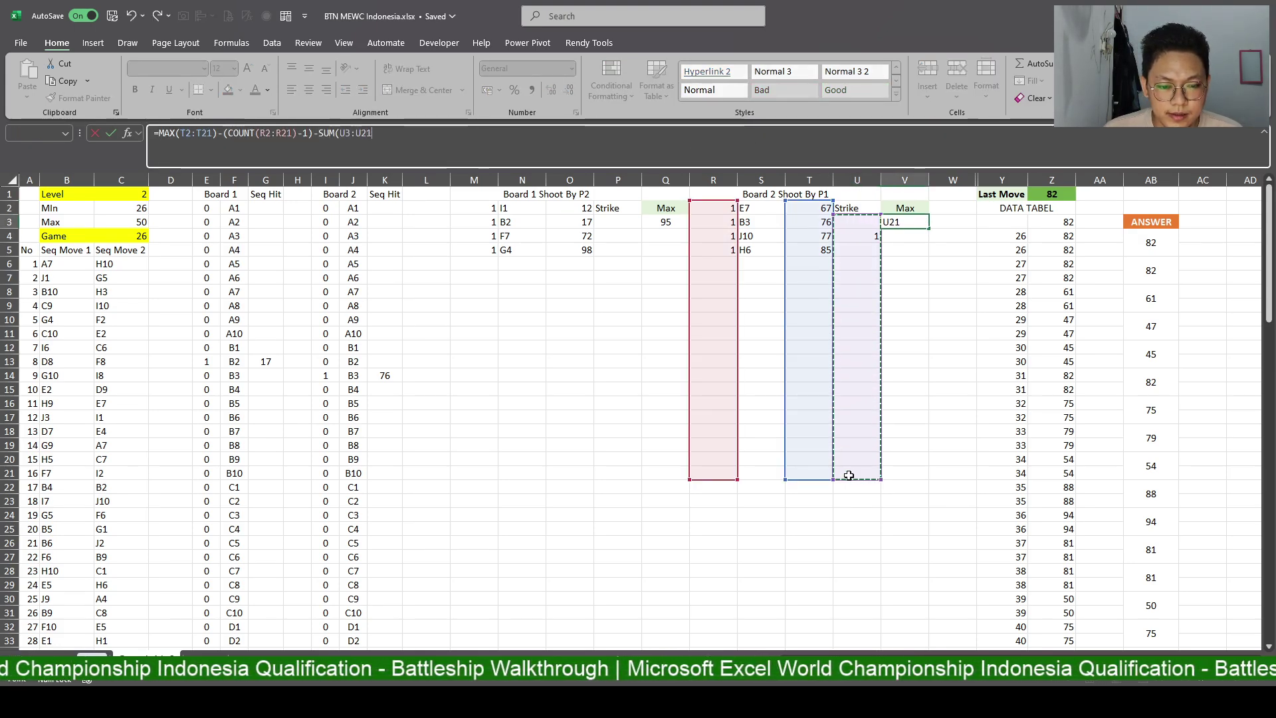
click(474, 135)
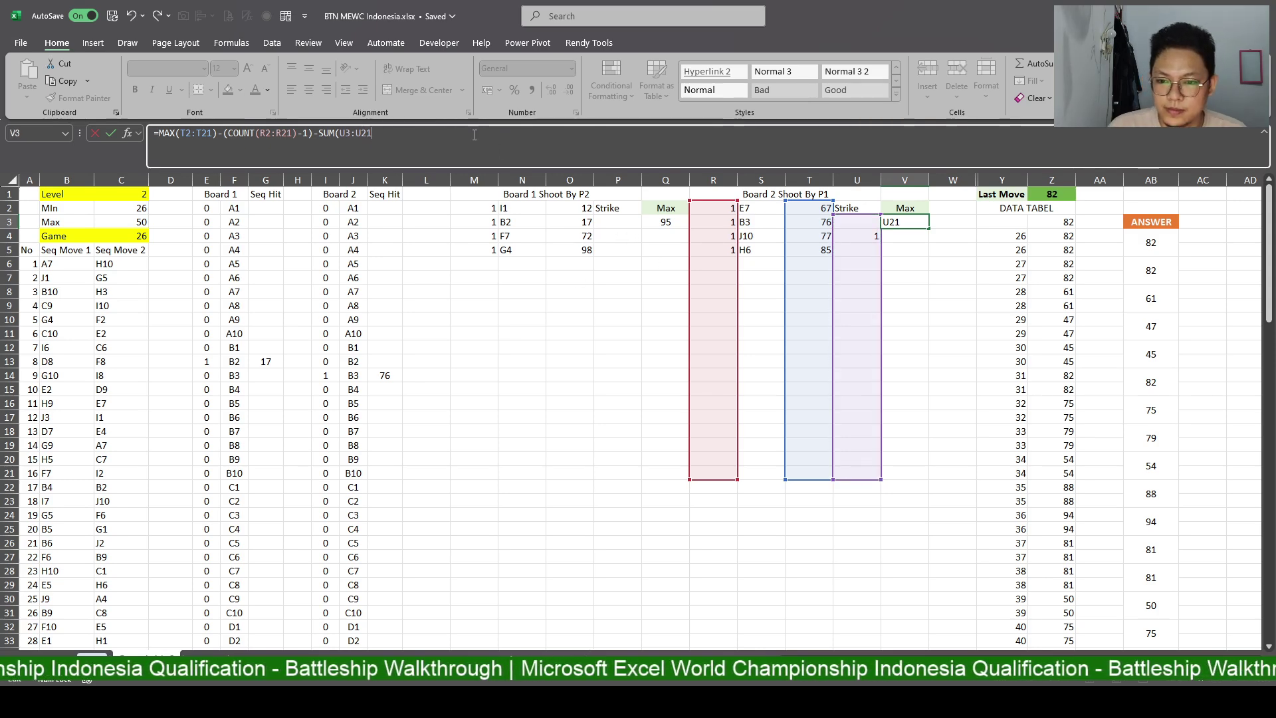
text()))
key(Return)
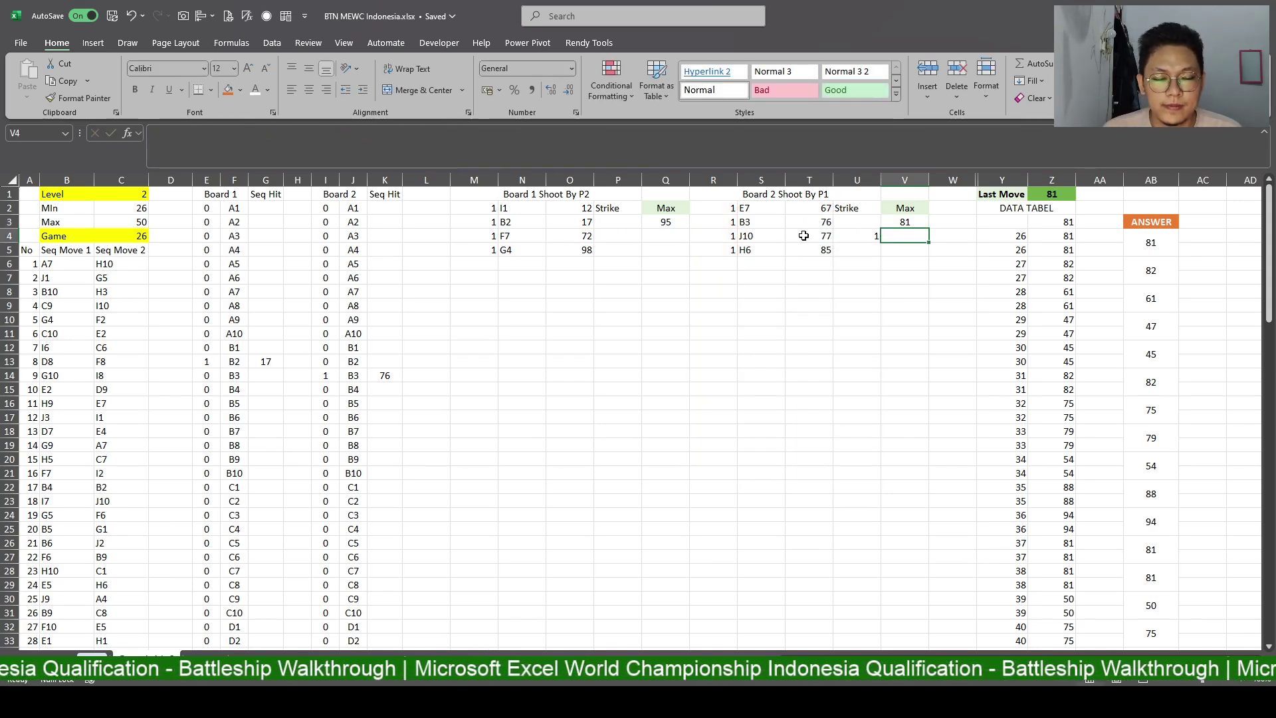
click(864, 233)
click(902, 220)
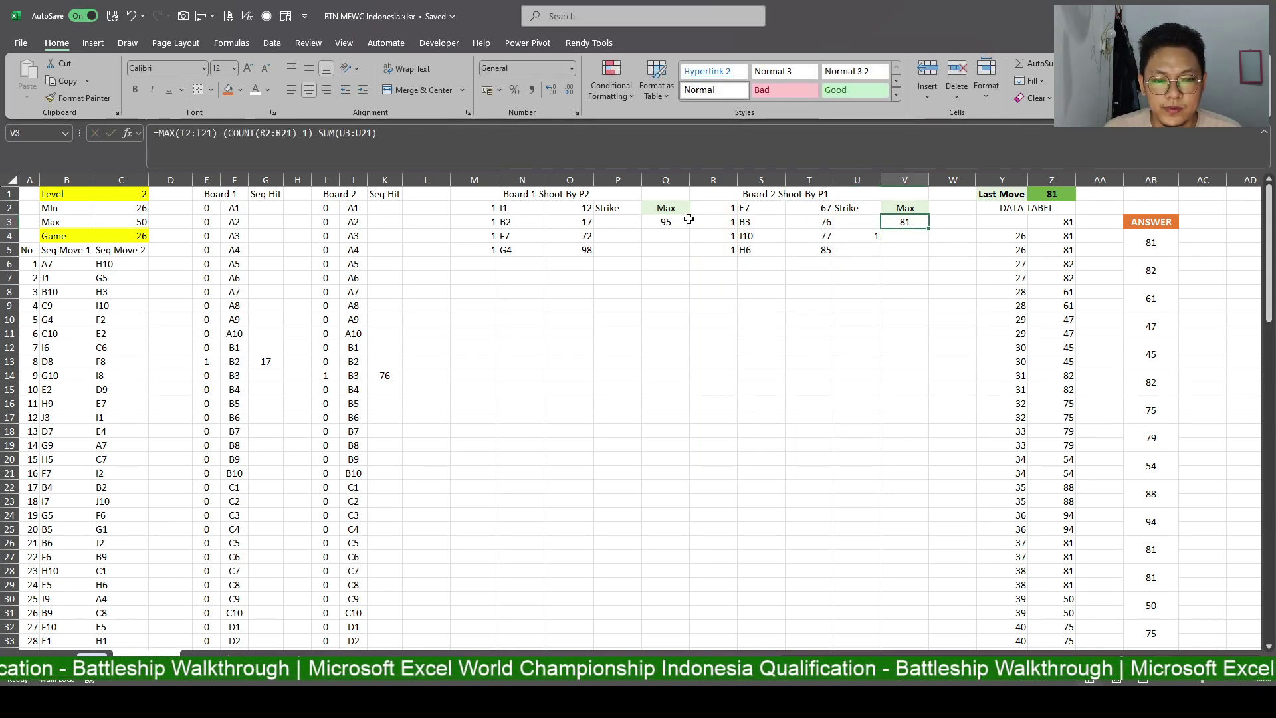
Append -SUM(P3:P21) to Board 1's Max formula in Q3, giving 95.
click(668, 223)
click(495, 142)
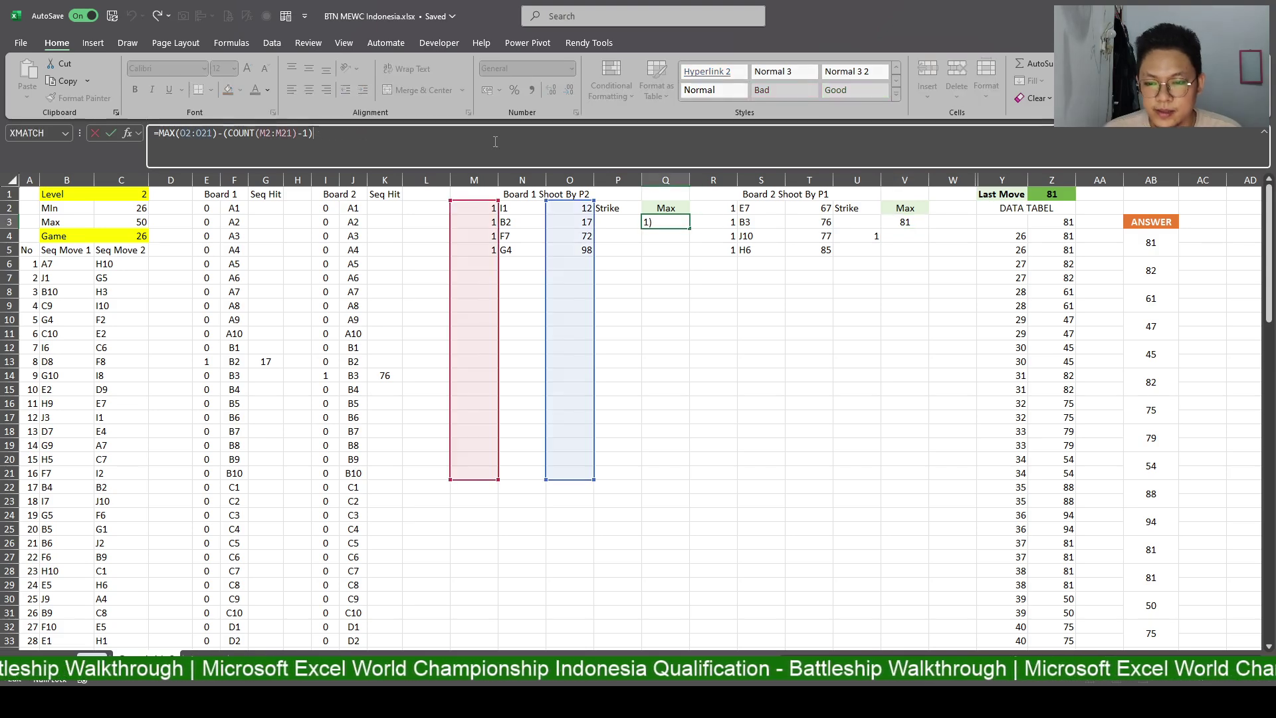
key(BackSpace)
key(BackSpace)
key(BackSpace)
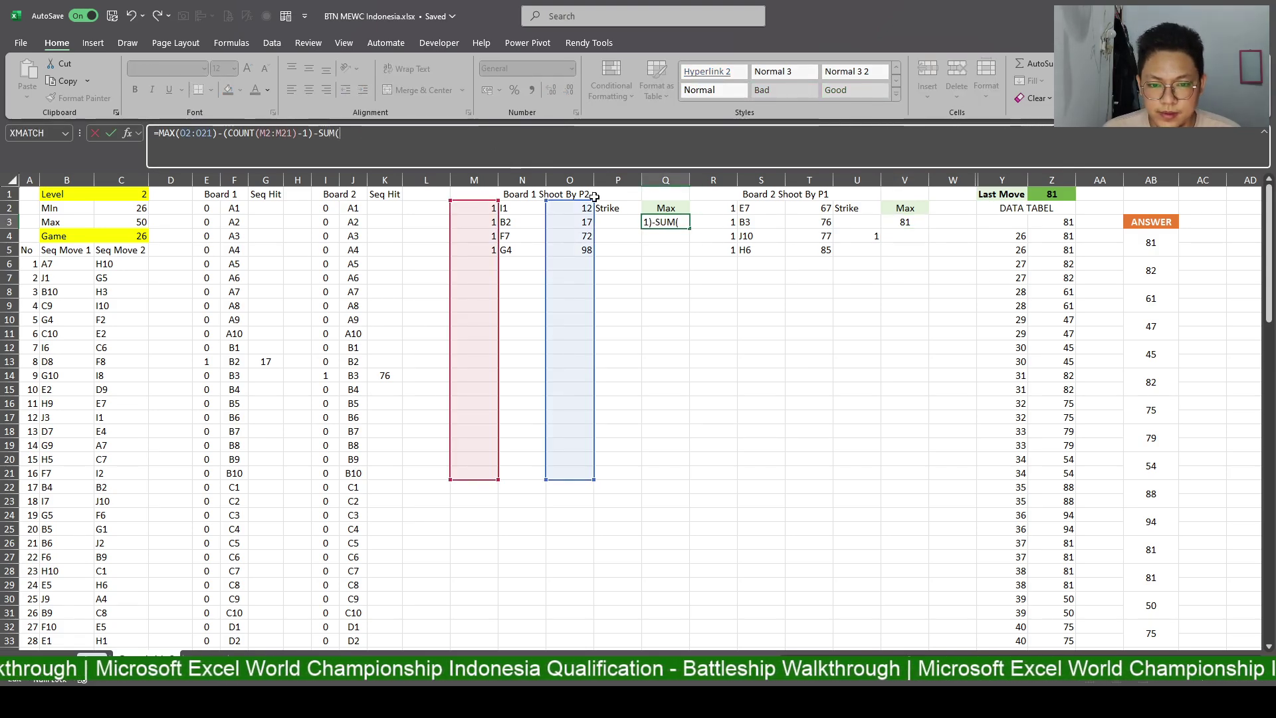
drag(617, 222, 606, 470)
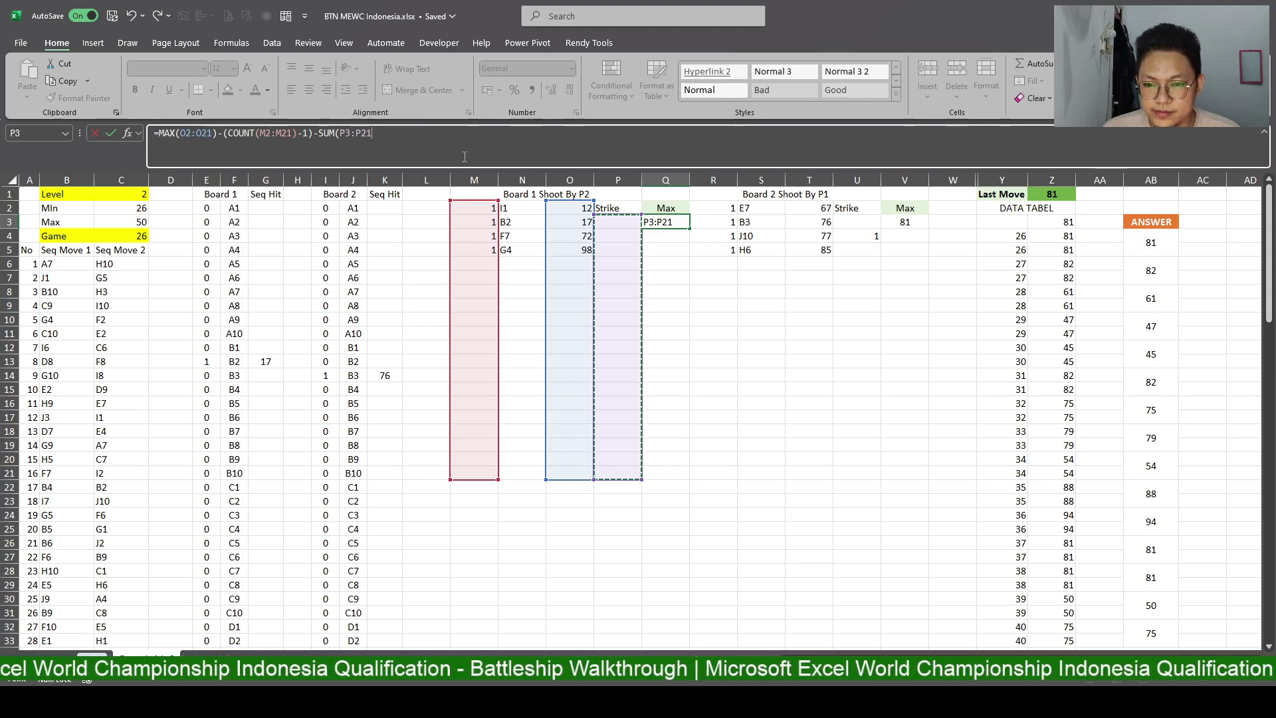
key(Return)
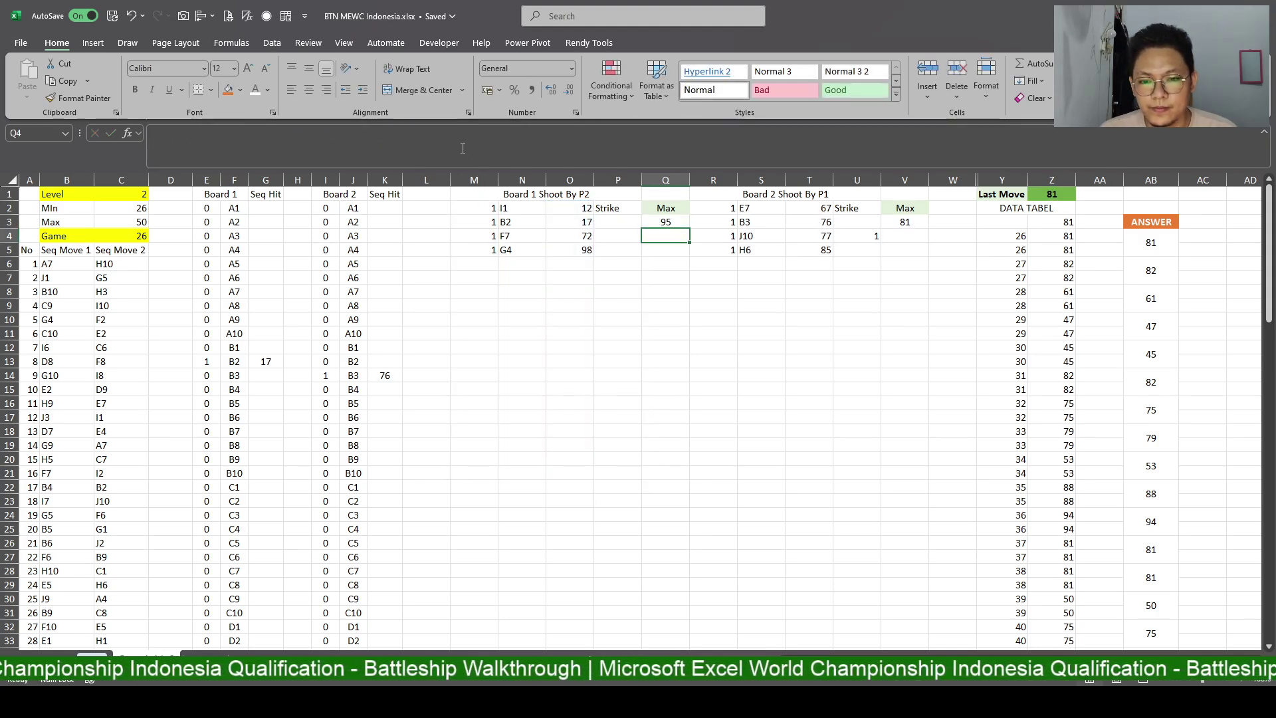
key(Down)
key(Down)
key(Down)
Centre the helper columns M:V and try merging the Max header cells.
drag(481, 180, 904, 180)
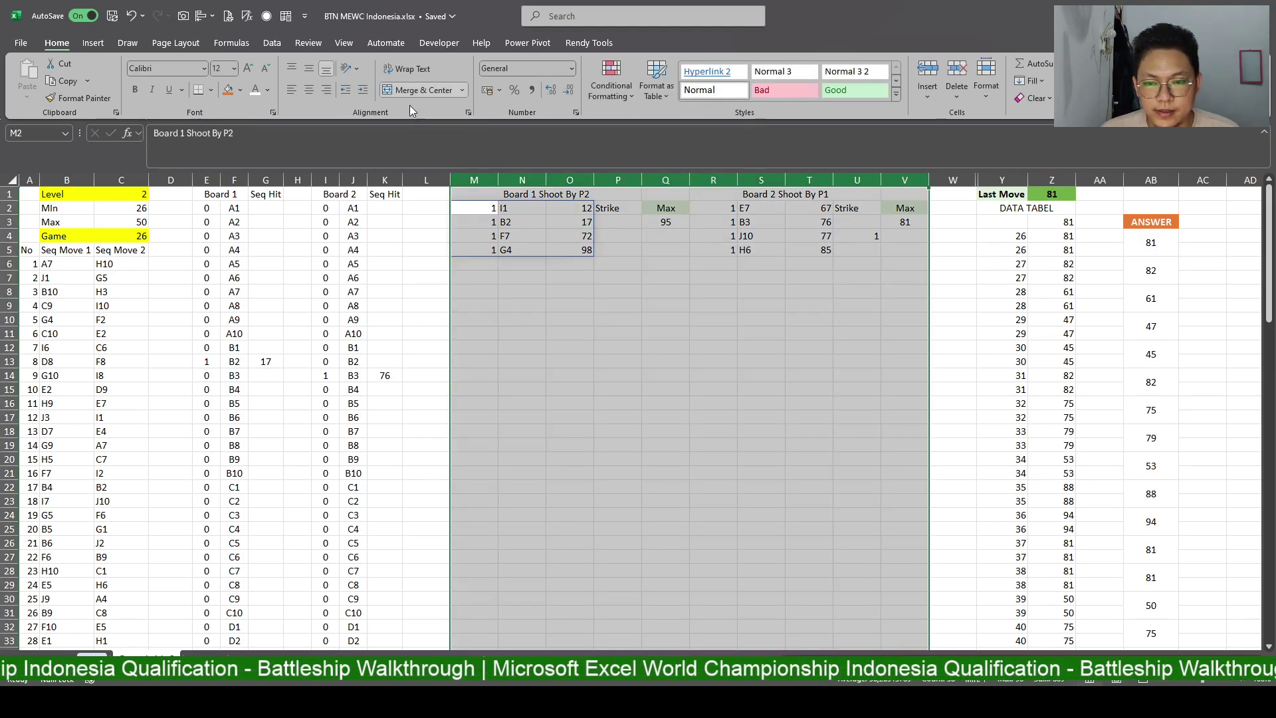
click(308, 90)
click(570, 264)
click(761, 306)
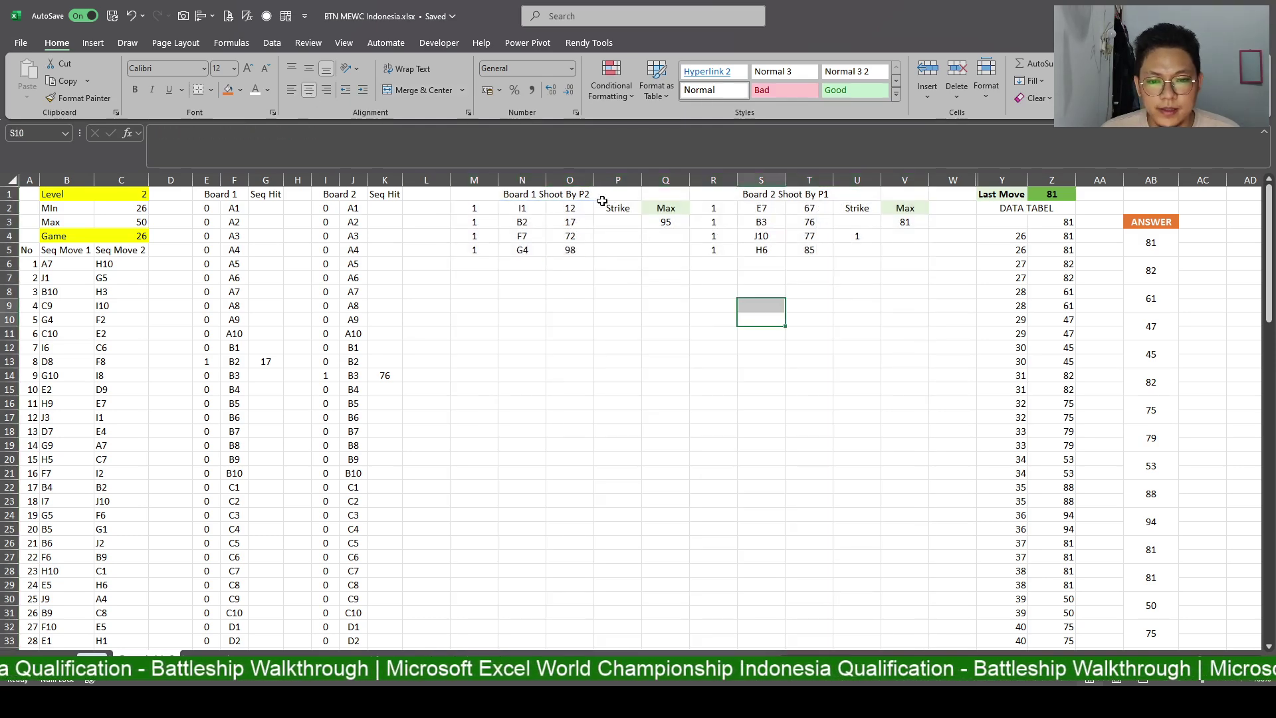
click(487, 193)
drag(665, 193, 665, 208)
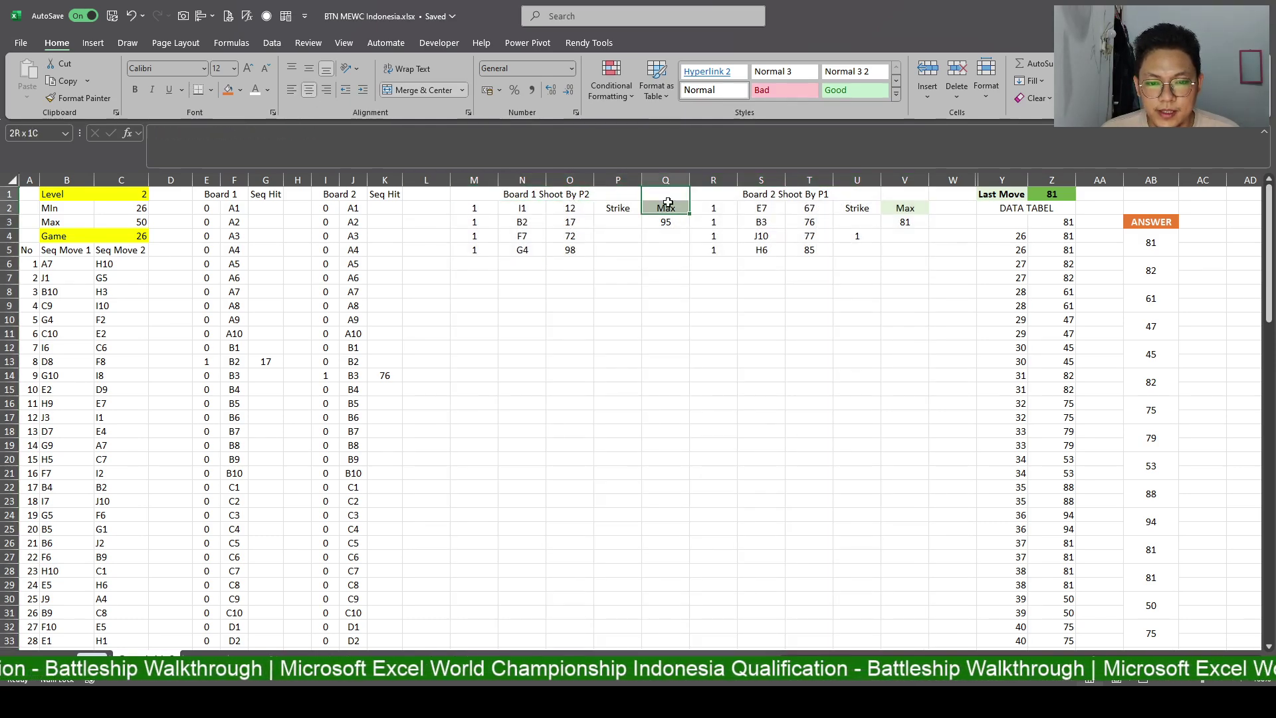
click(421, 88)
click(421, 89)
drag(904, 193, 905, 208)
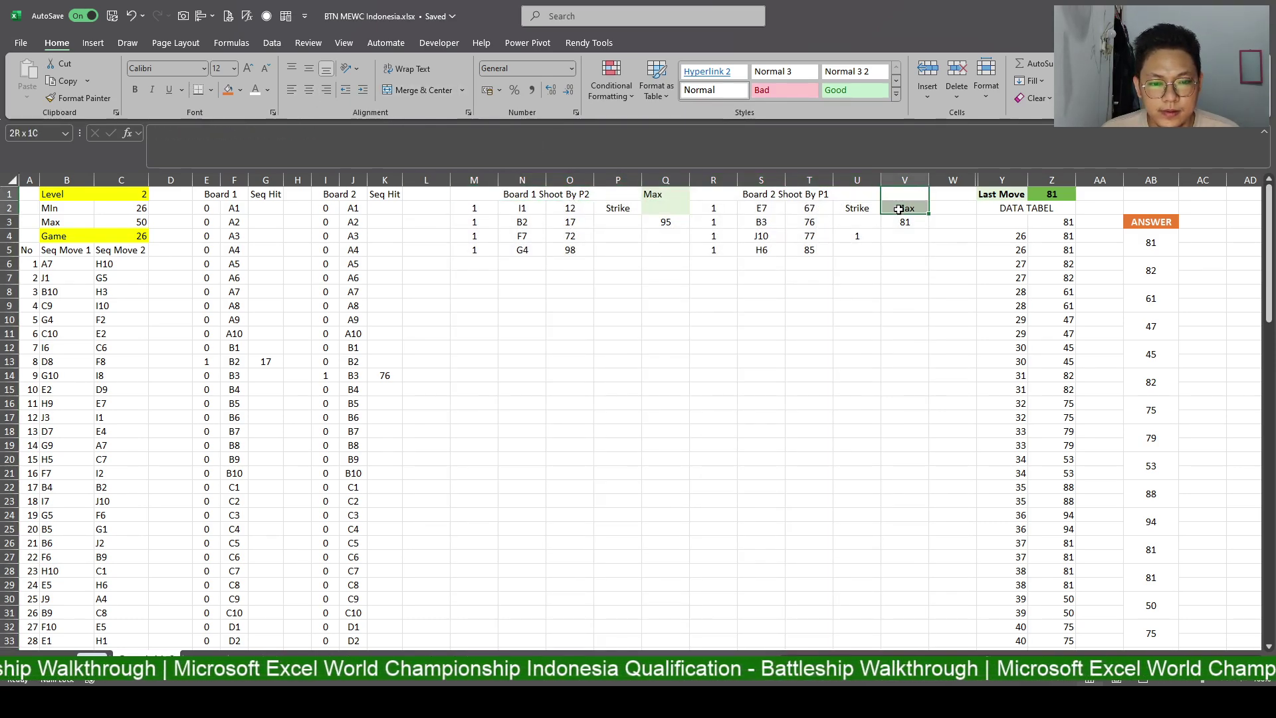
click(428, 90)
click(569, 319)
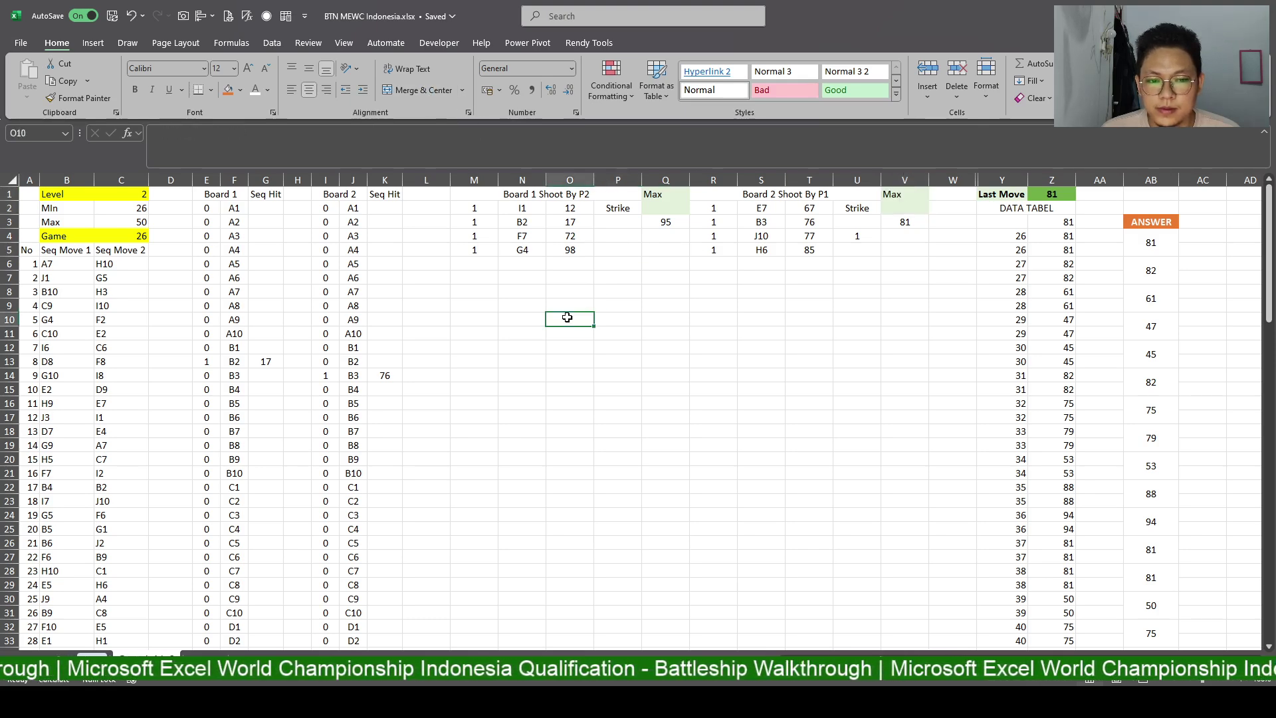
click(473, 236)
Re-apply centre alignment to the whole Board 1 and Board 2 helper table block.
drag(474, 194, 953, 277)
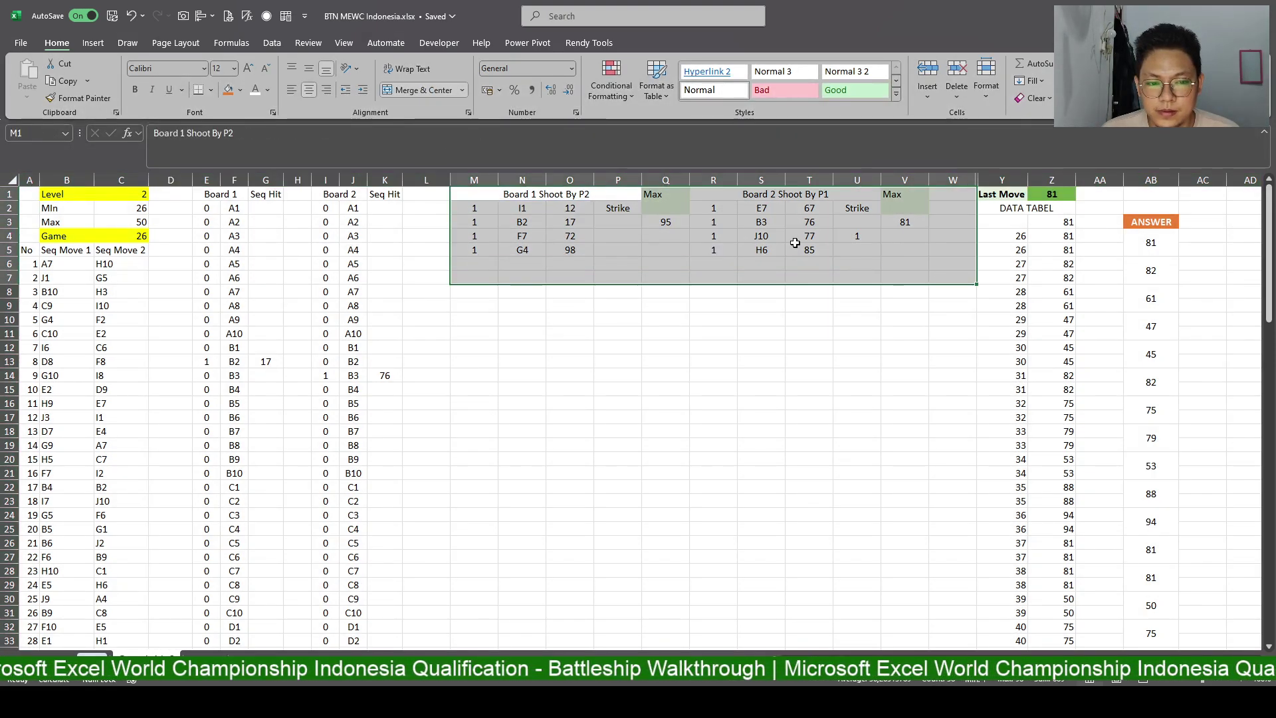
click(313, 90)
click(312, 90)
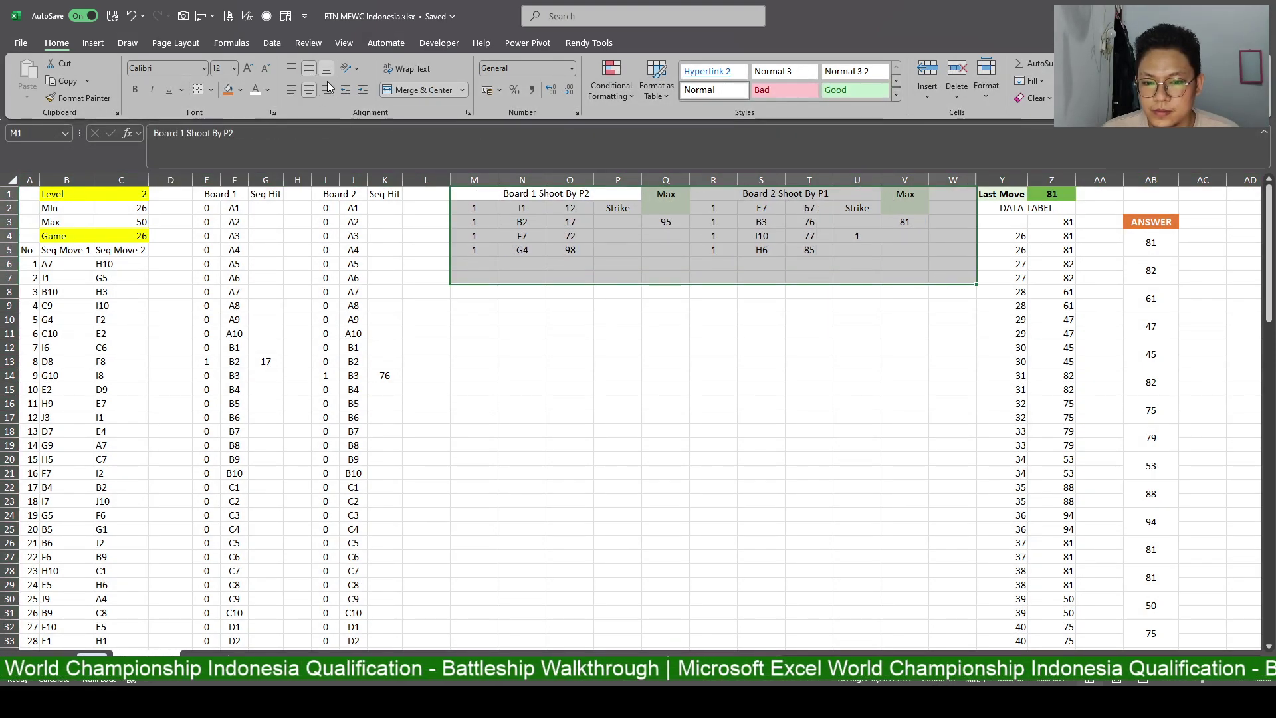
click(569, 305)
drag(474, 194, 905, 347)
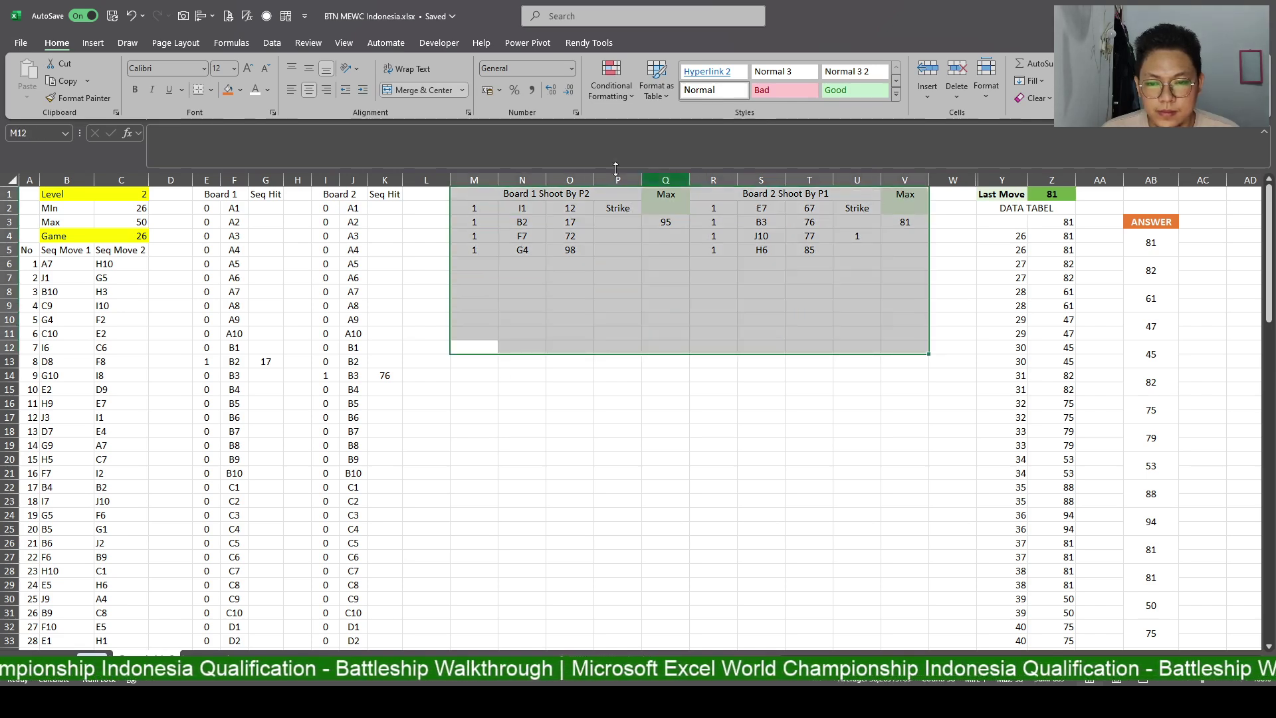
click(560, 330)
drag(473, 347, 904, 194)
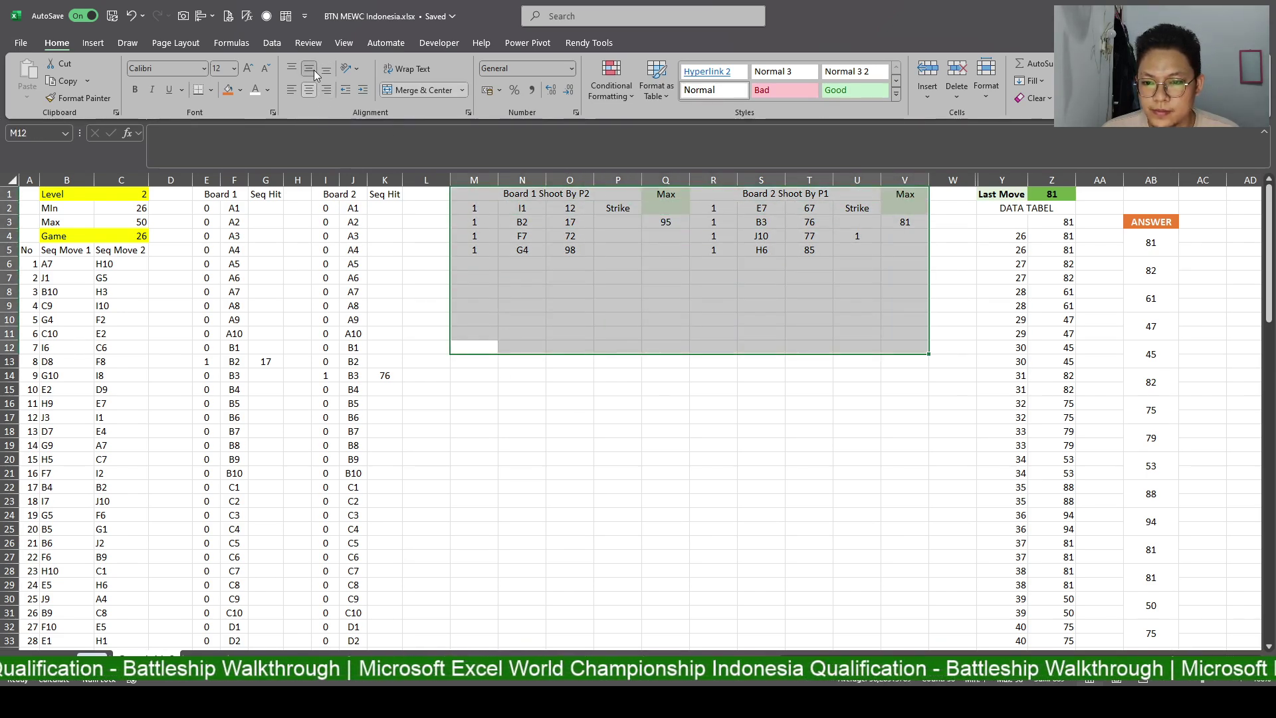
Merge Board 1's Max header over Q1:Q2 and middle-align it.
click(658, 197)
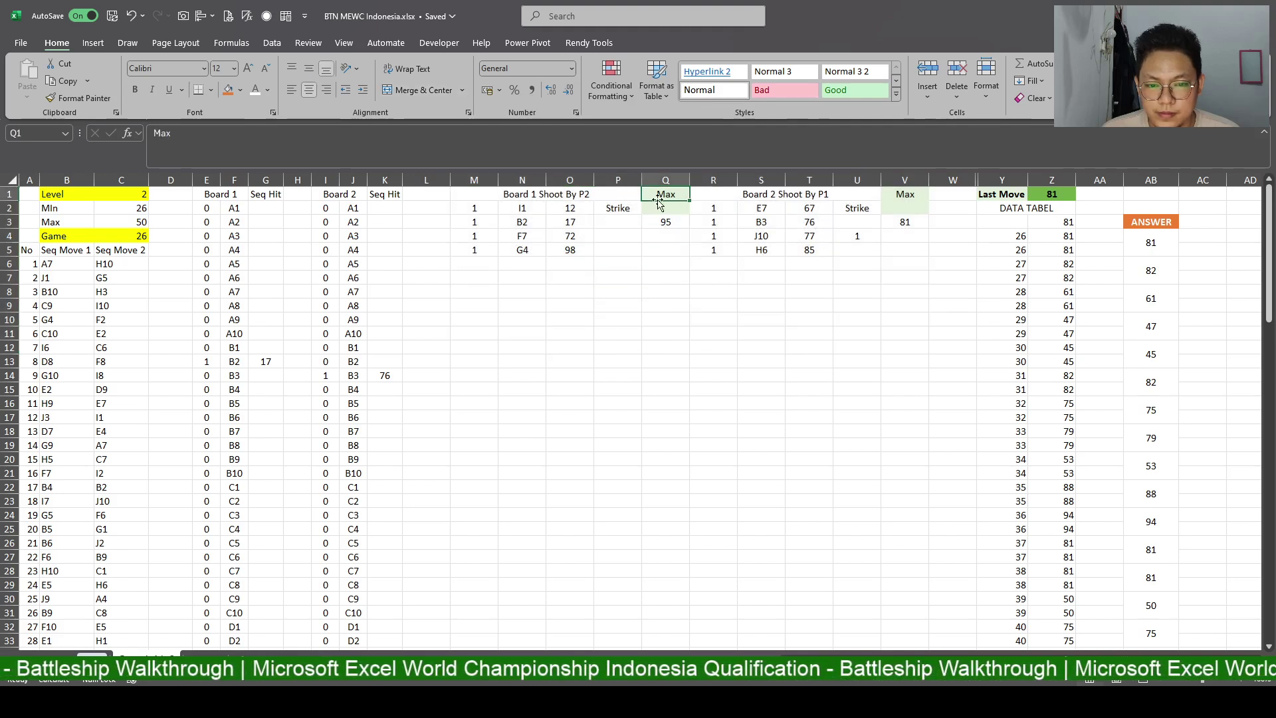
drag(665, 191, 667, 210)
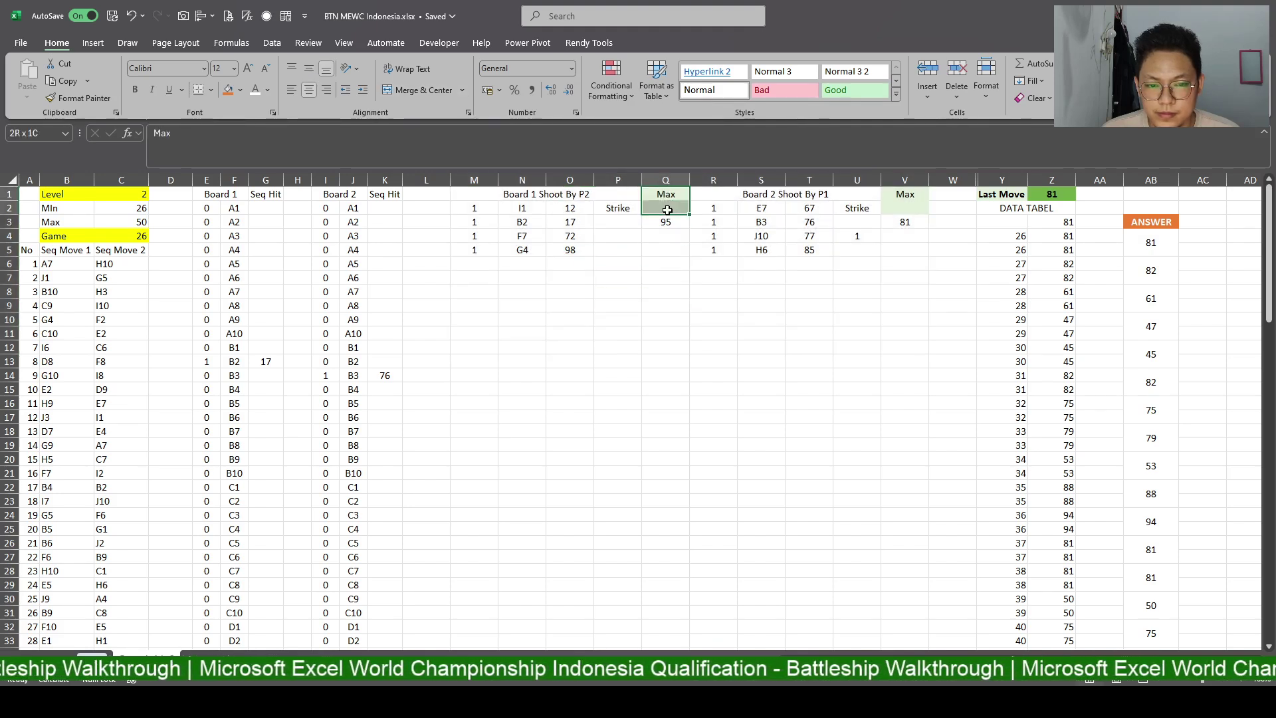
click(397, 94)
click(308, 69)
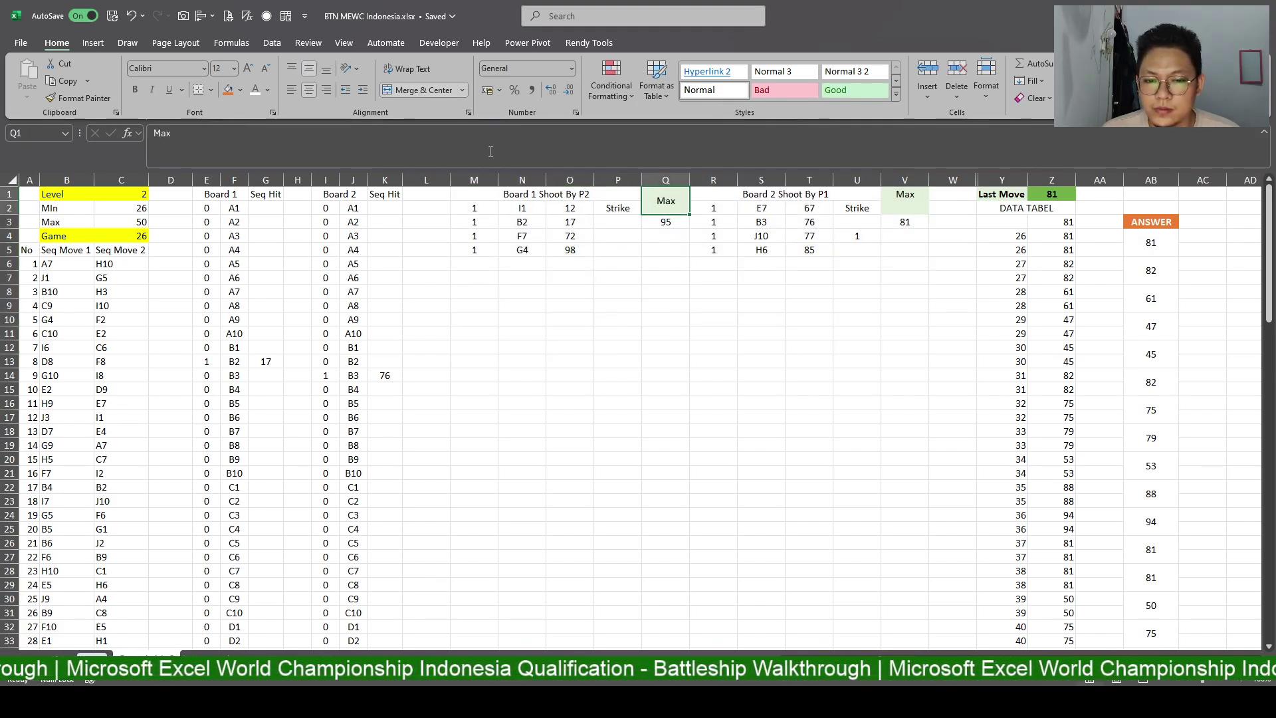
Copy Board 1's merged Max header format onto V1:V2 with Format Painter.
click(85, 98)
drag(905, 193, 905, 209)
click(931, 288)
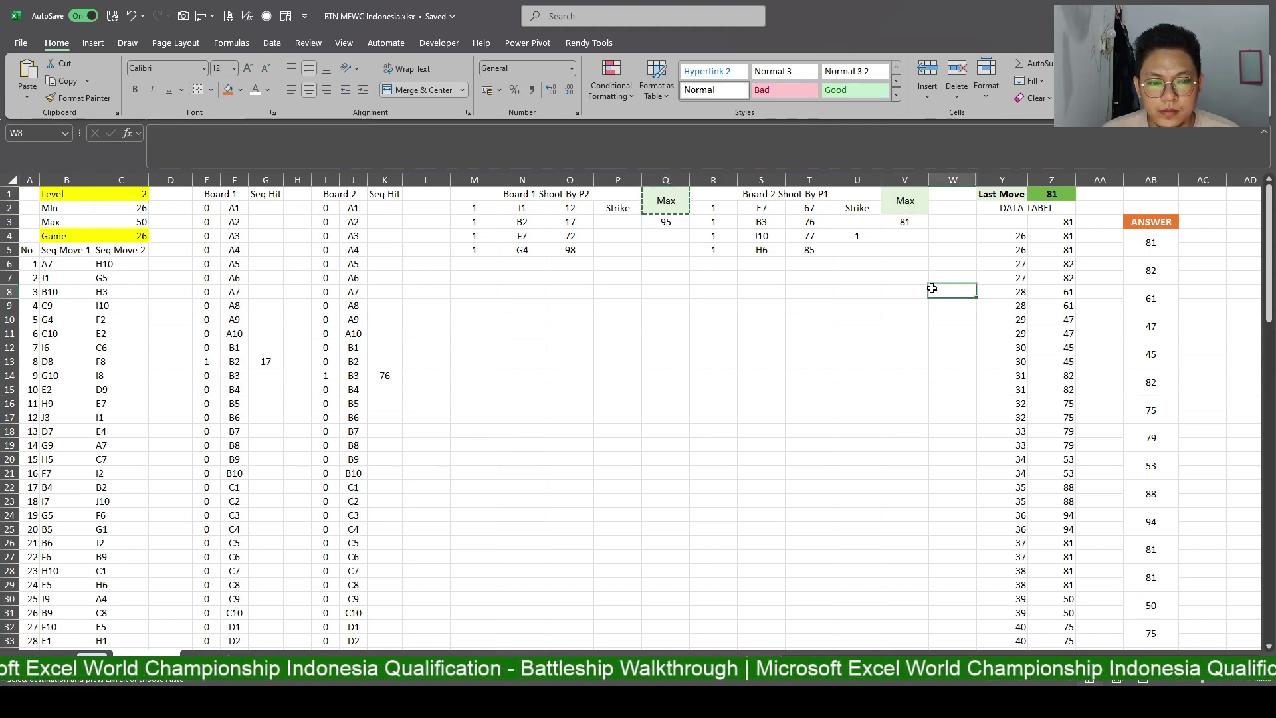
key(Escape)
Shade the Q3 and V3 Max results green, then check the Last Move and ANSWER formulas.
click(663, 224)
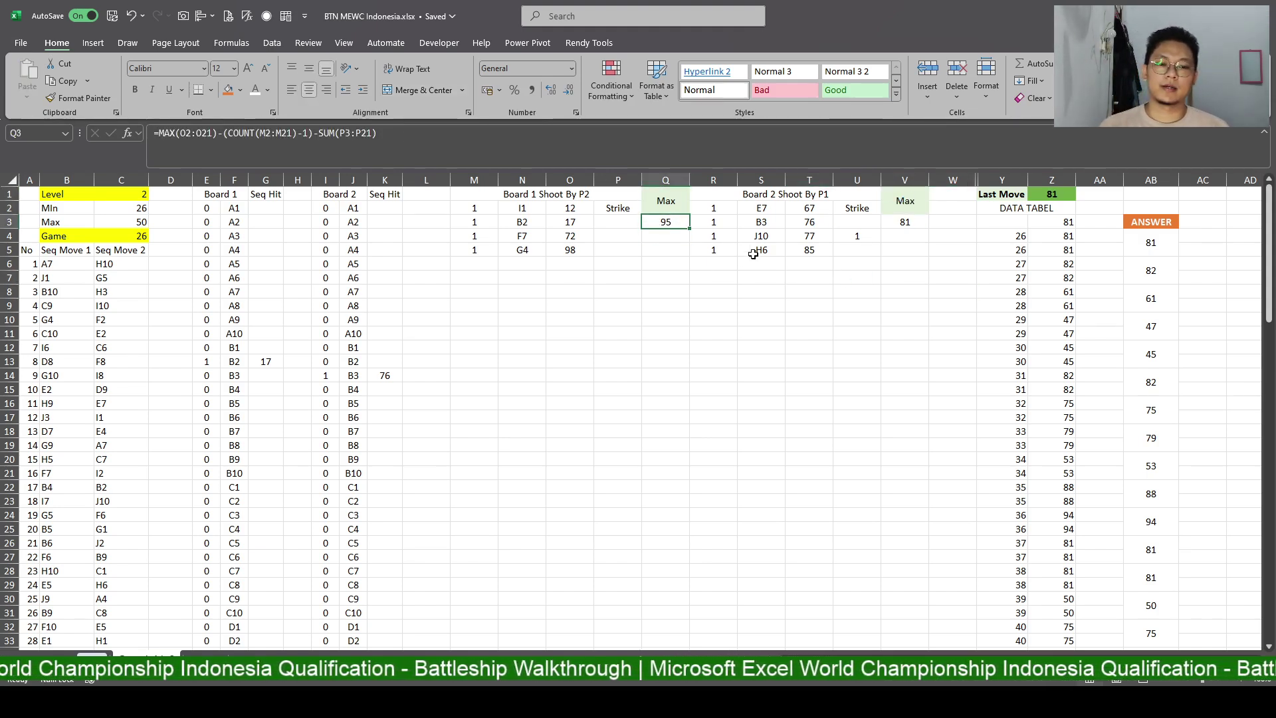
ctrl+click(902, 222)
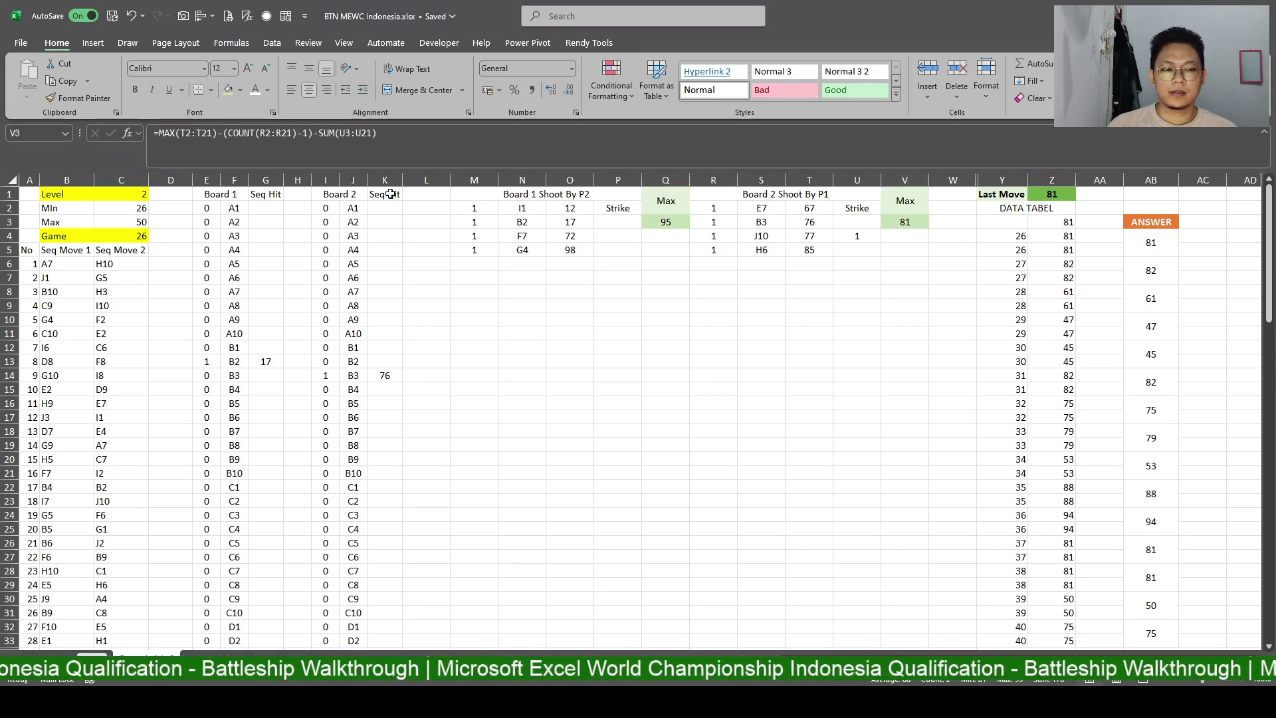
click(666, 305)
click(856, 305)
click(904, 250)
click(1050, 193)
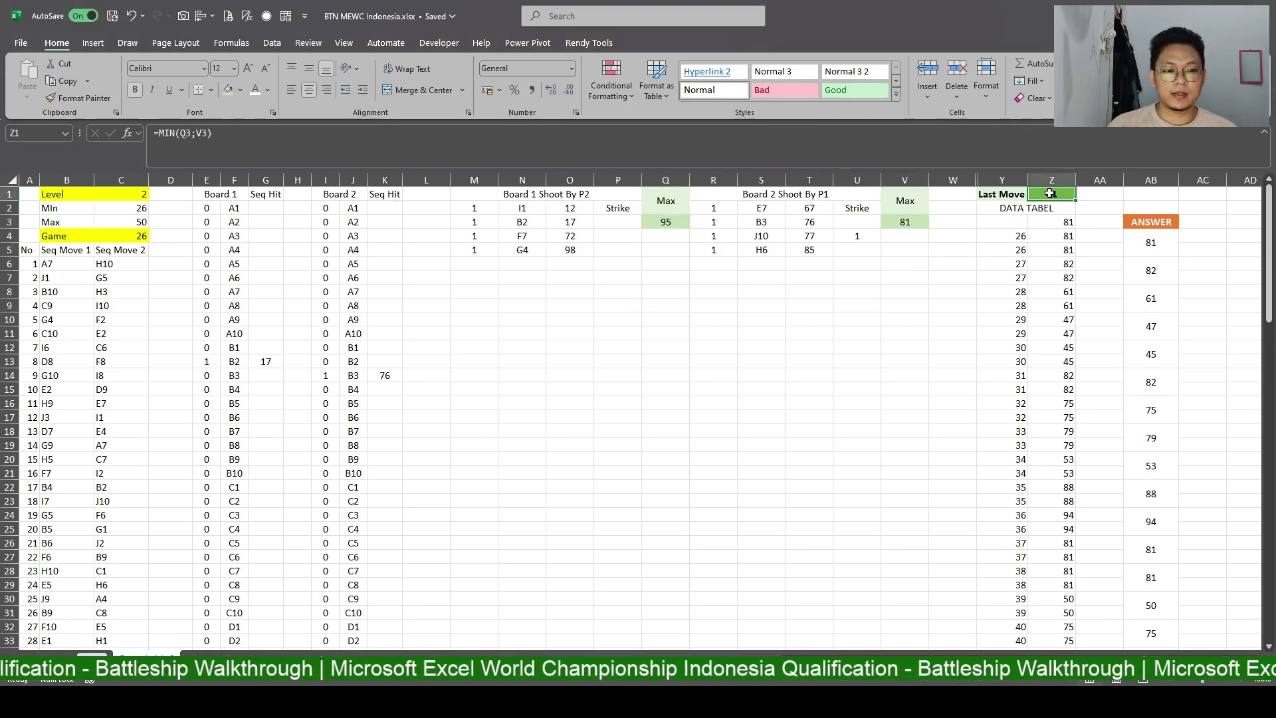
click(904, 221)
click(1151, 242)
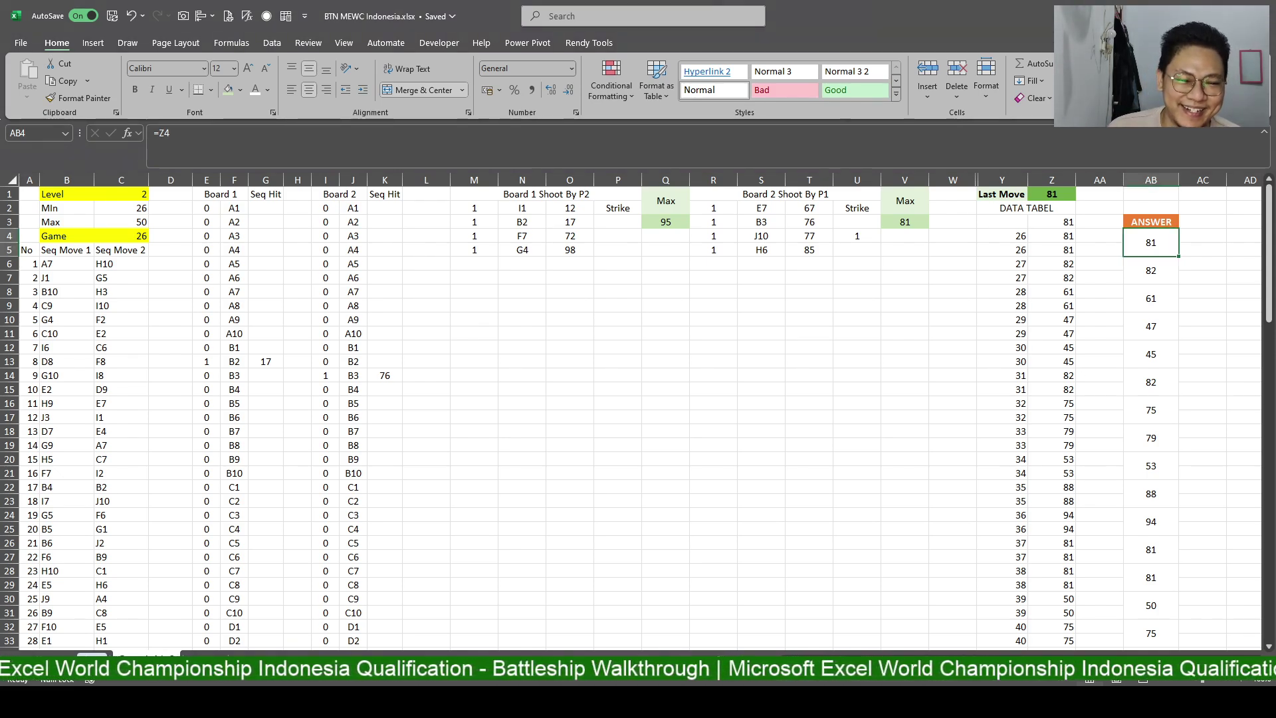
Copy the helper's ANSWER values AB4:AB53 for games 26–50.
scroll(1129, 492, down, 5)
scroll(1153, 542, down, 5)
shift+click(1151, 491)
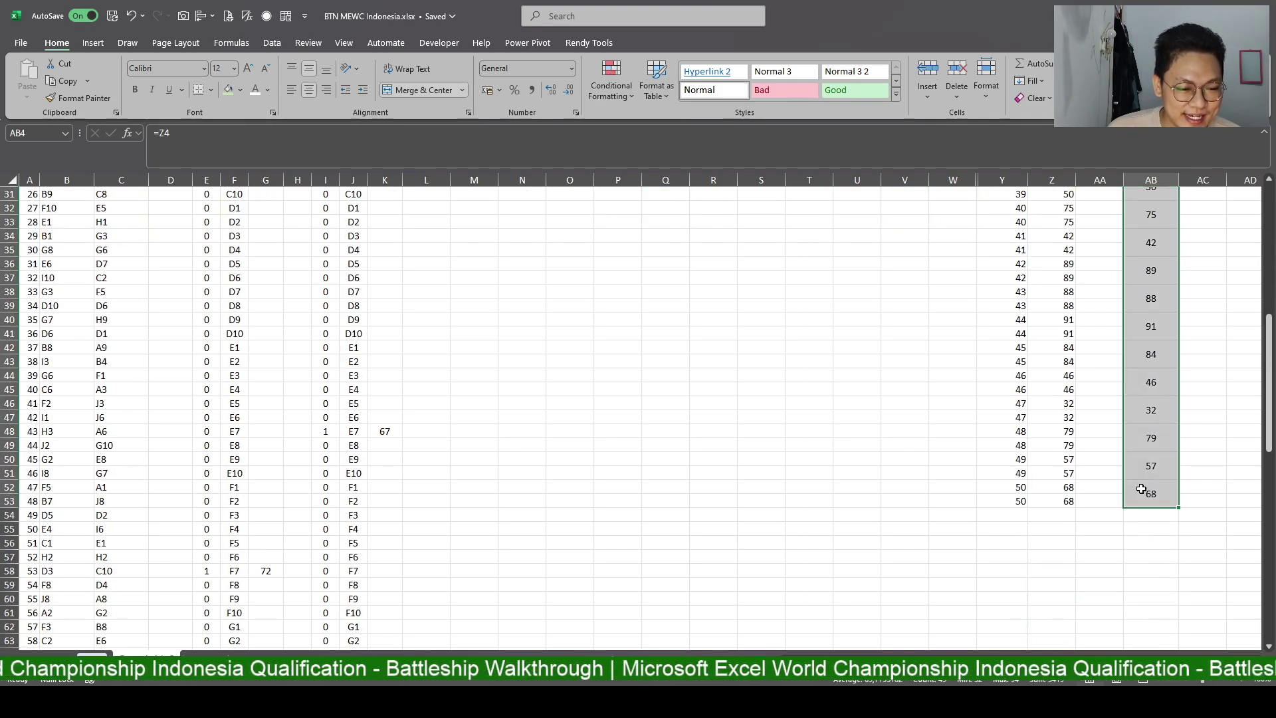
scroll(926, 488, up, 5)
scroll(917, 479, up, 5)
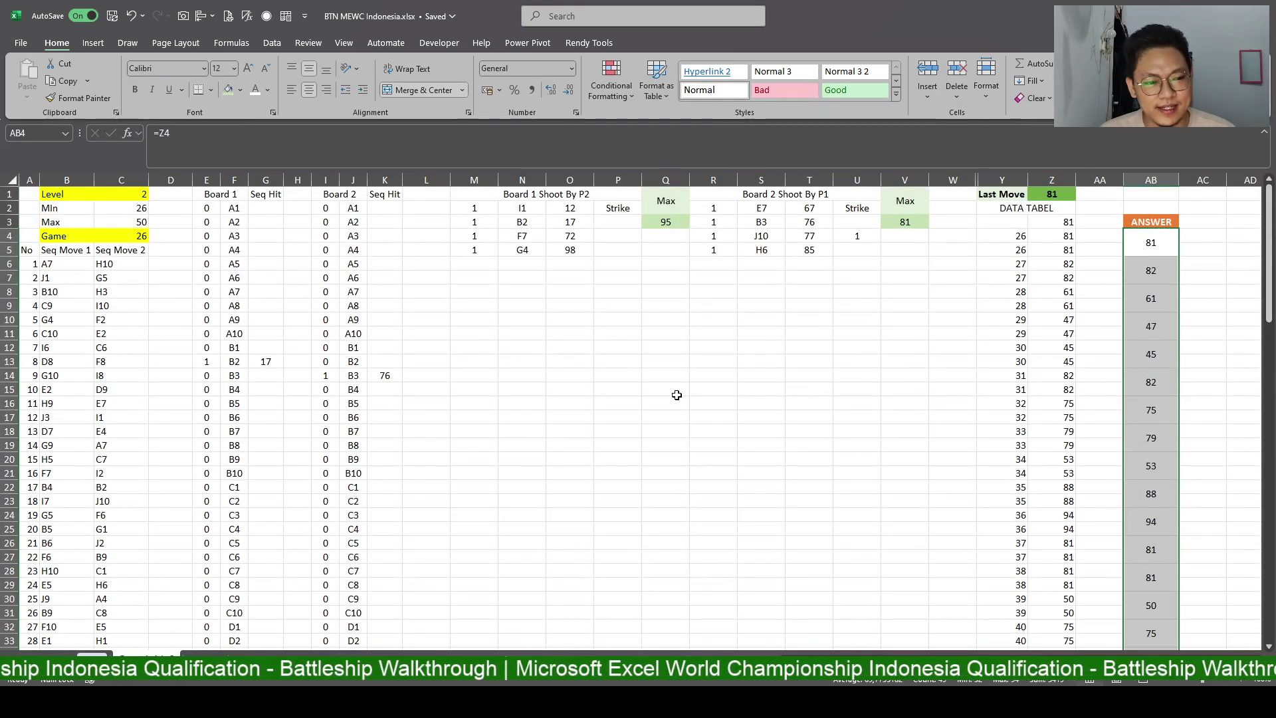
scroll(983, 488, down, 5)
scroll(986, 485, up, 2)
scroll(990, 485, up, 3)
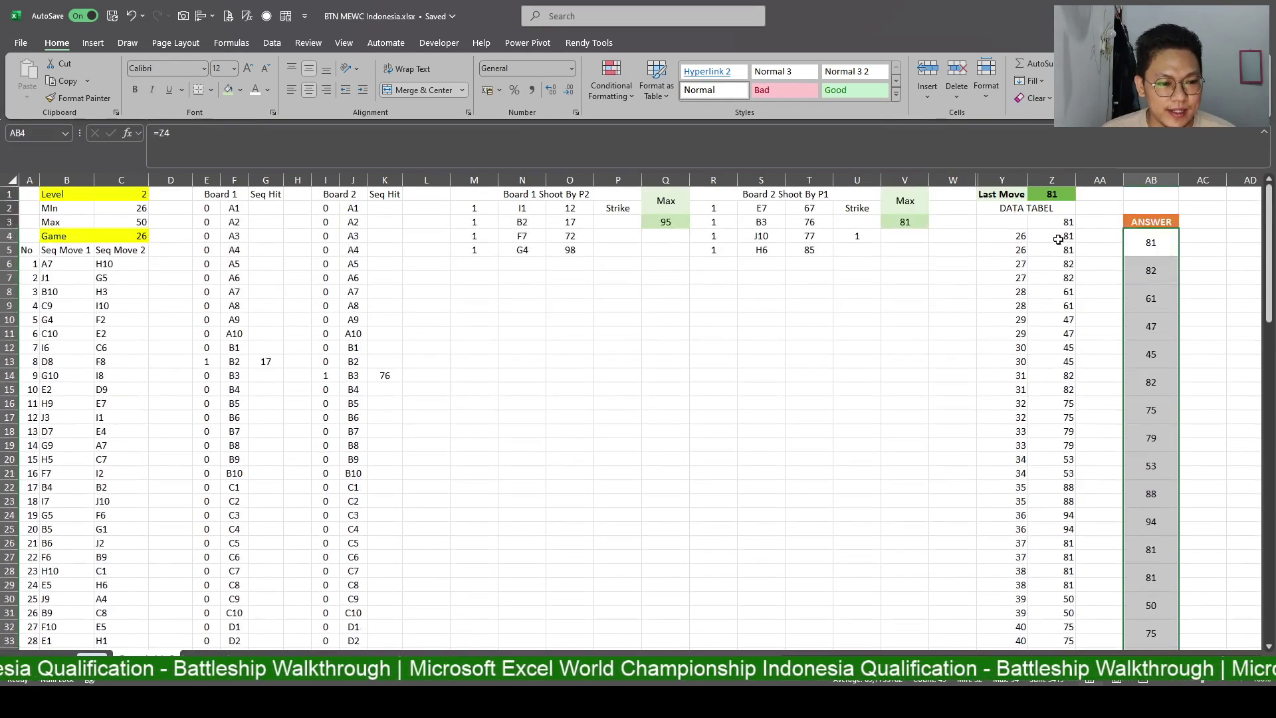
key(ctrl+c)
scroll(1139, 458, down, 5)
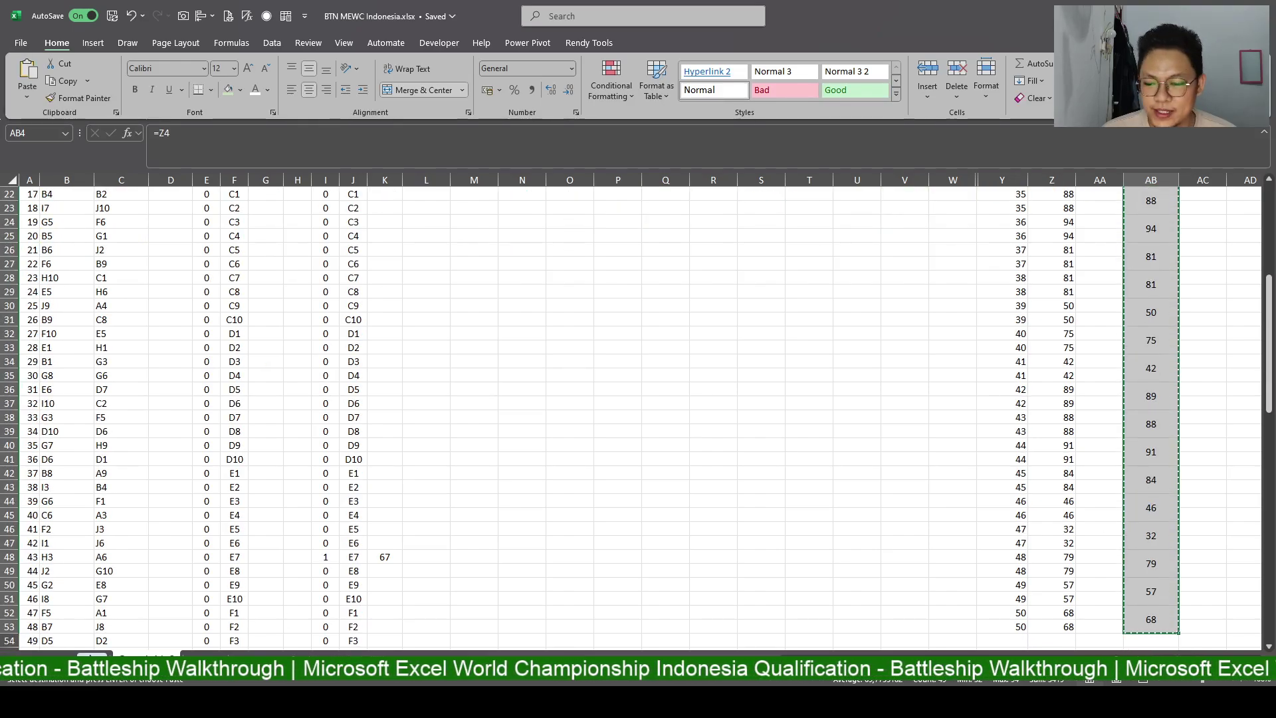
Paste them as values into the main sheet's Level 2 Answer column from E171.
key(ctrl+Page_Up)
scroll(261, 433, down, 2)
click(237, 431)
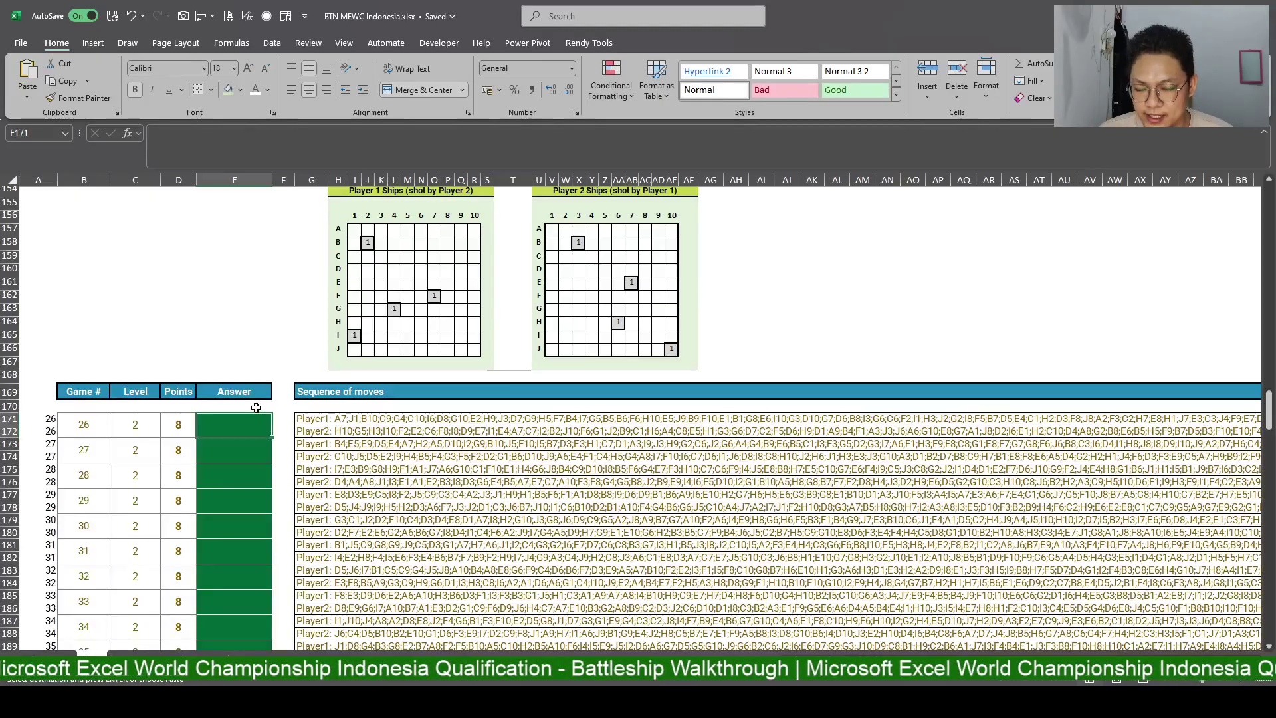
key(ctrl+v)
scroll(255, 406, down, 3)
scroll(255, 407, down, 8)
scroll(251, 442, down, 5)
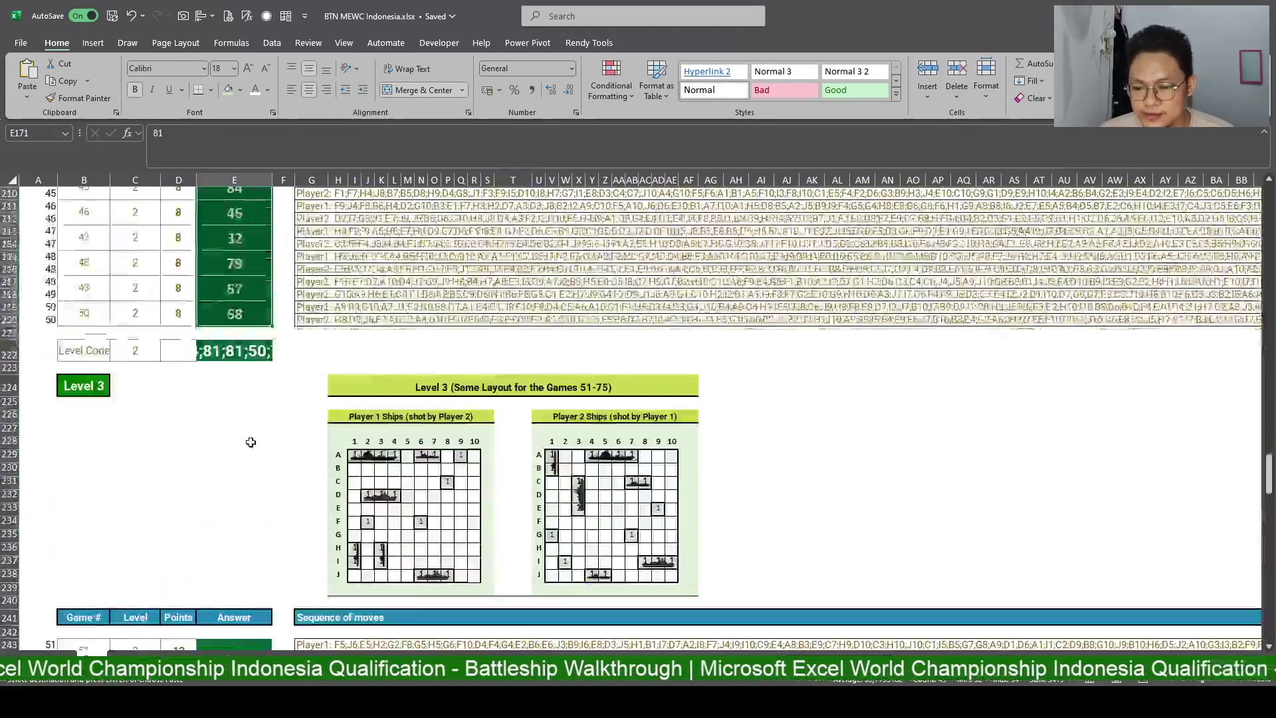
key(ctrl+Page_Up)
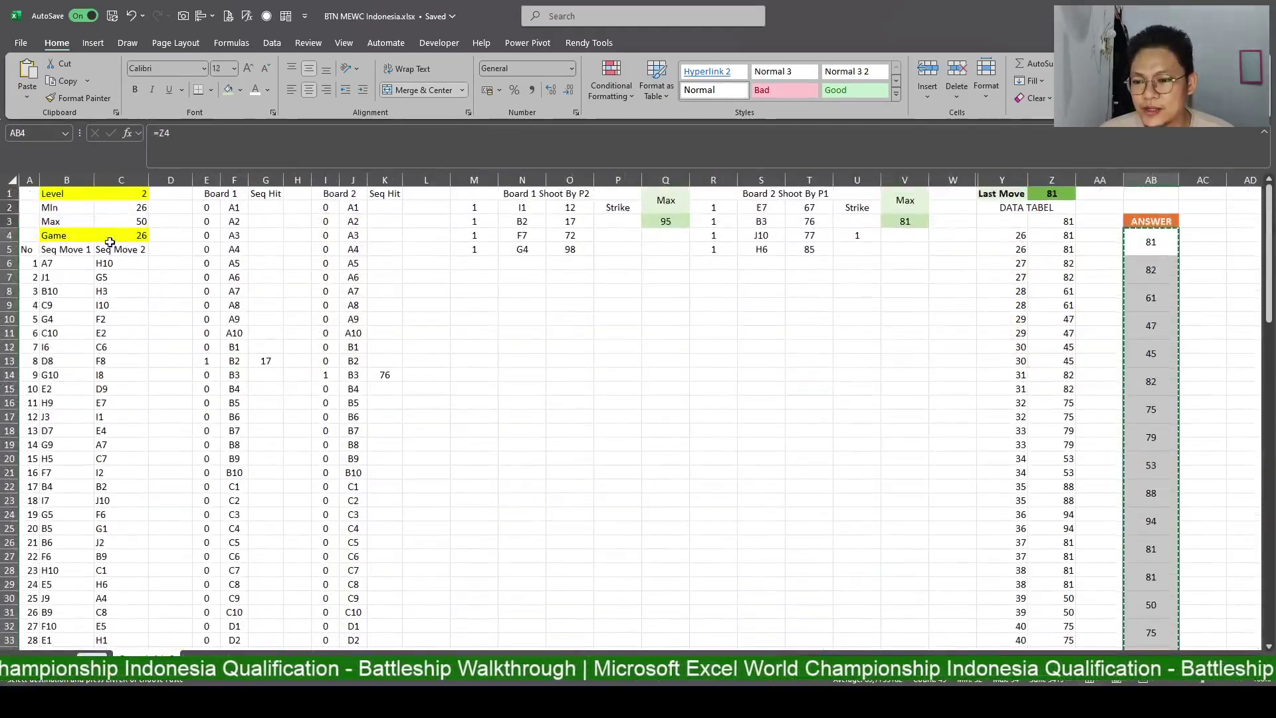
Set the helper sheet's Game number cell to 51.
click(162, 250)
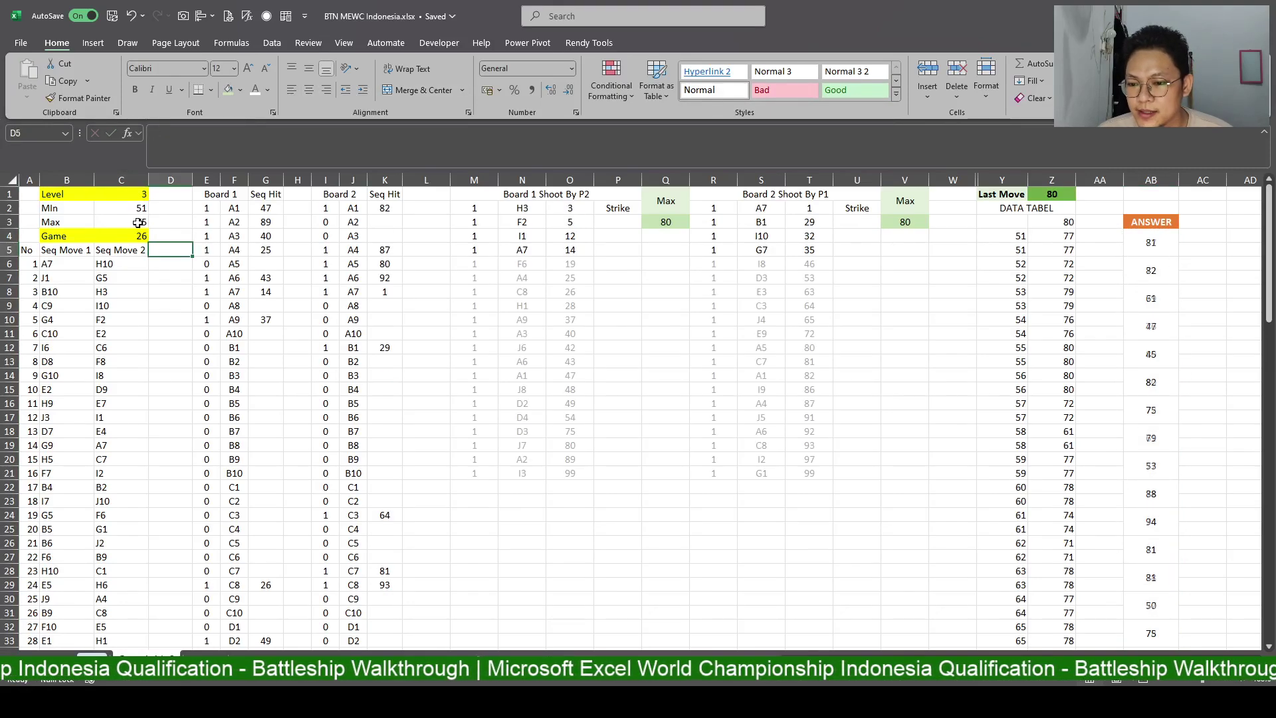
click(129, 233)
text(51)
key(Return)
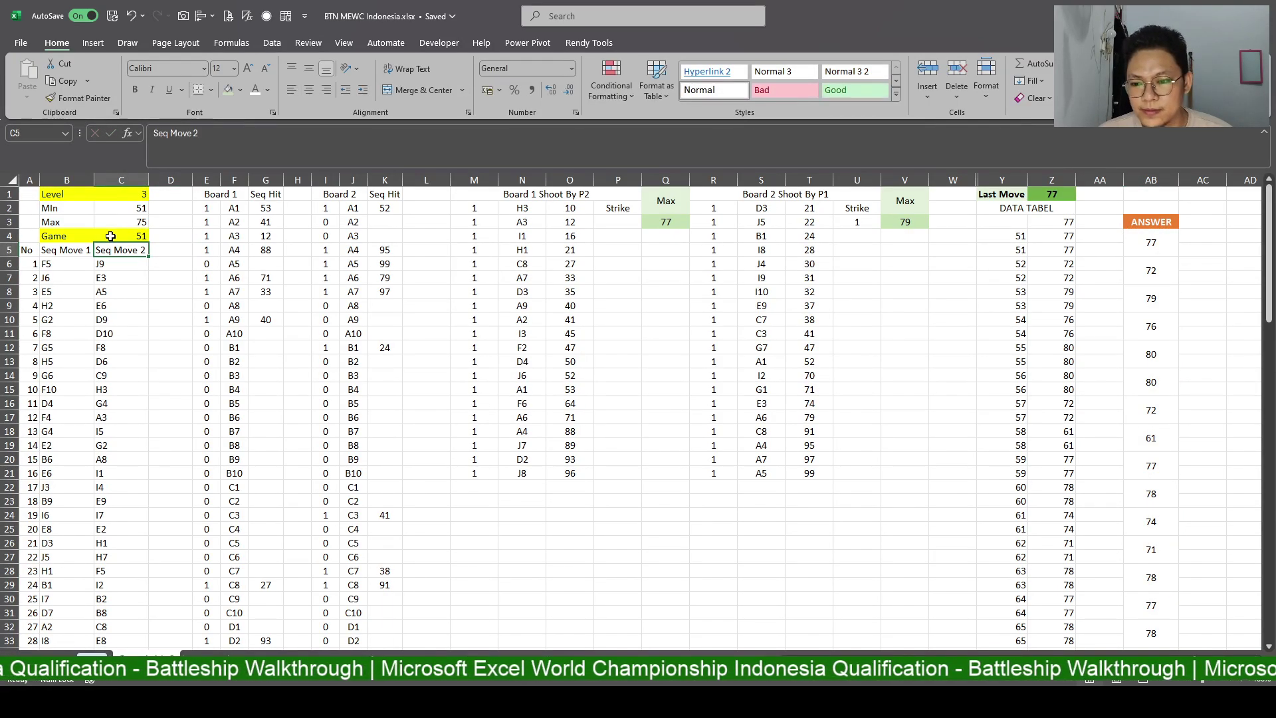
click(676, 240)
click(867, 224)
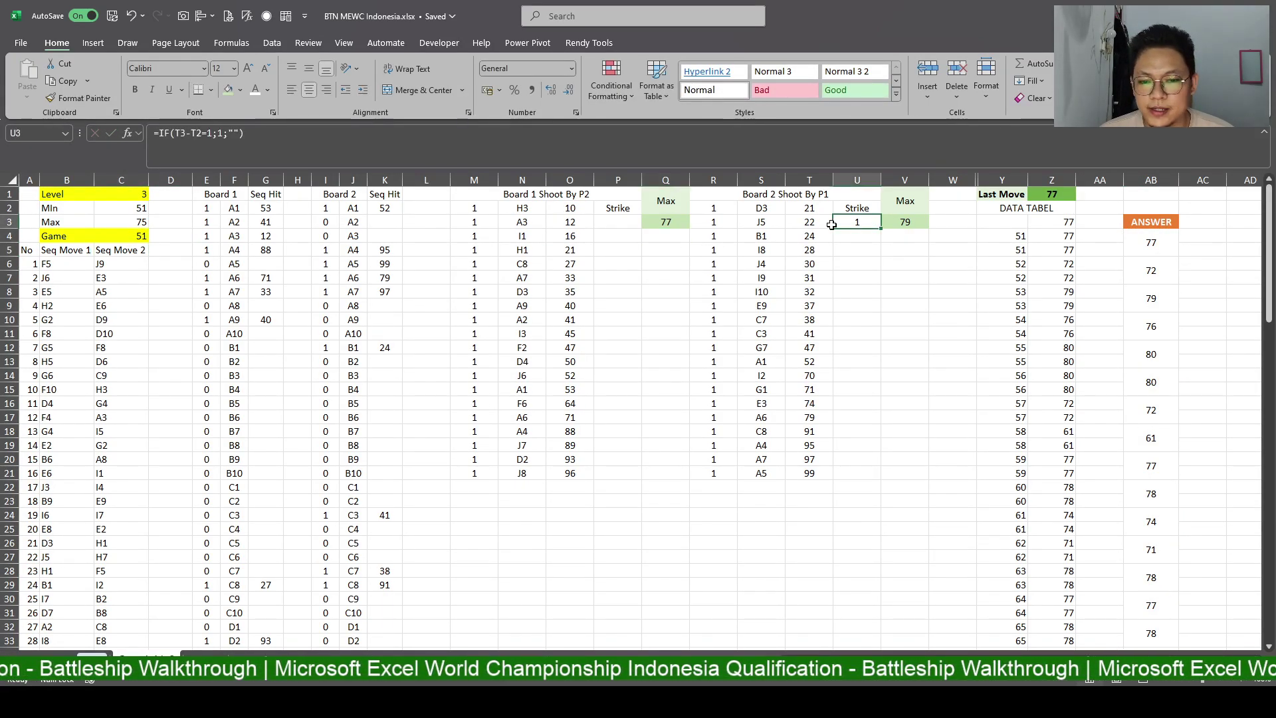
Copy AB4:AB53 and paste as values into the Level 3 Answer column from E243.
drag(1143, 242, 1139, 493)
scroll(1133, 399, down, 10)
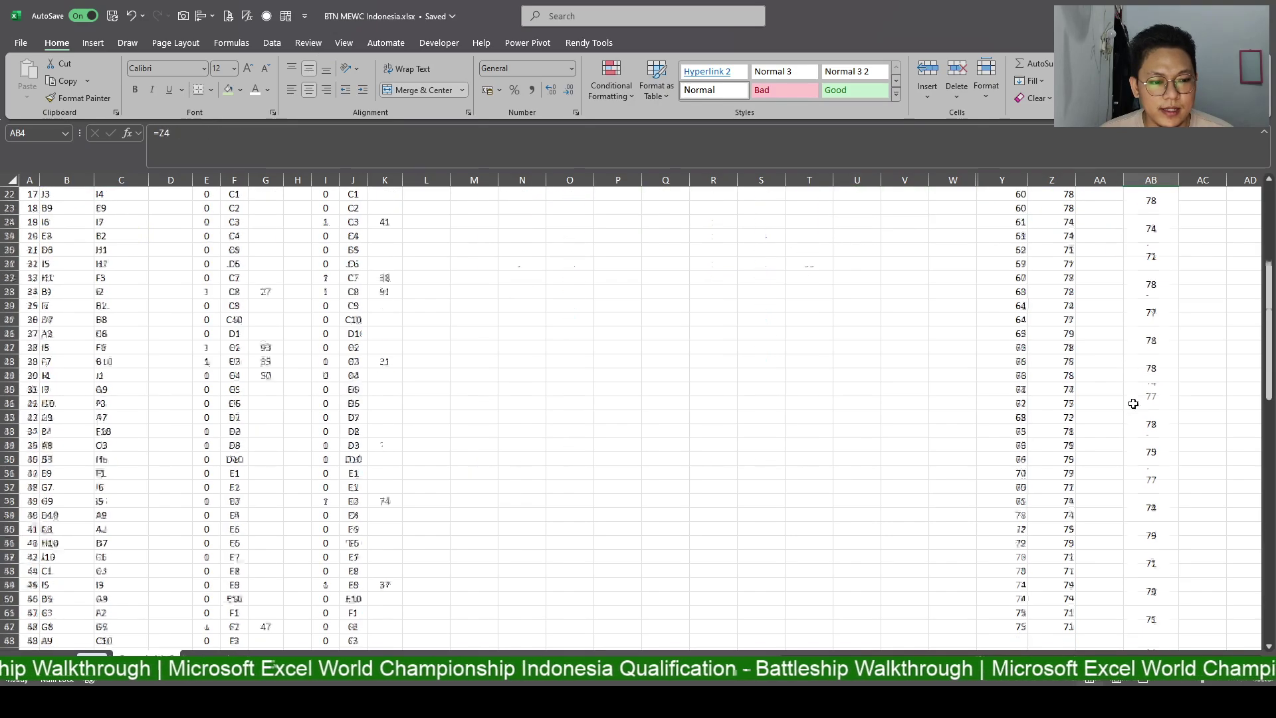
key(ctrl+c)
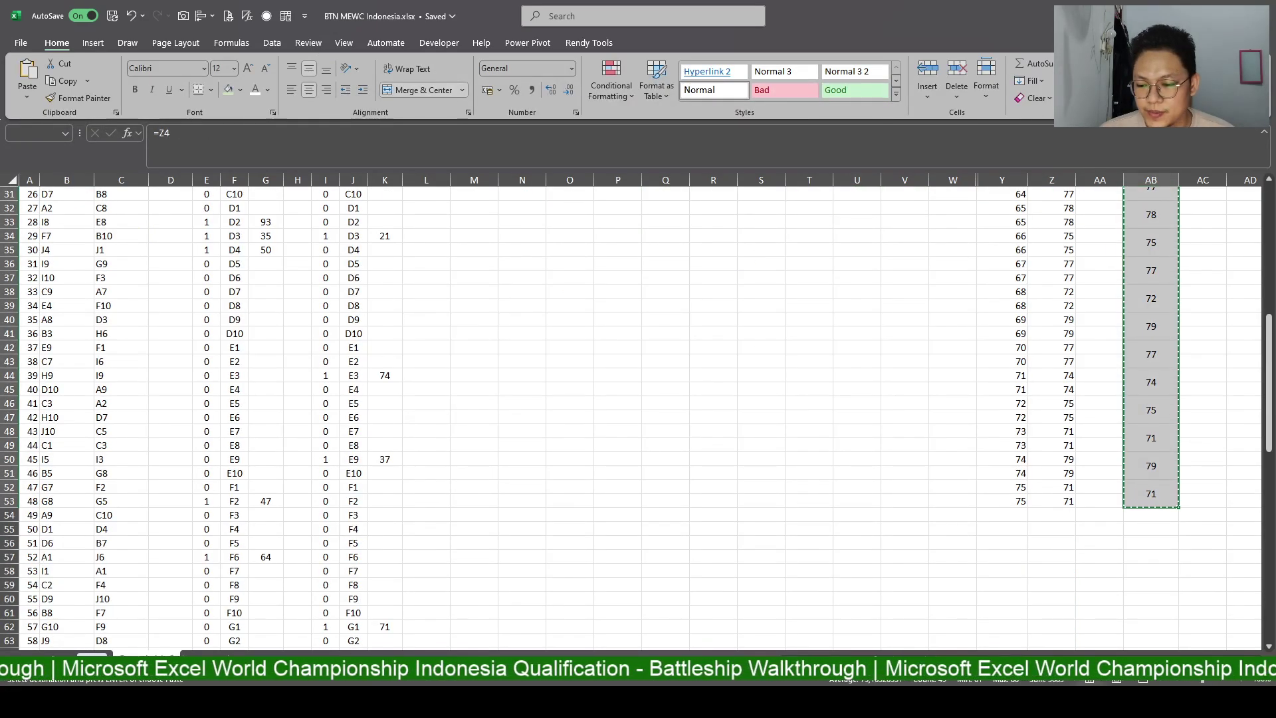
key(ctrl+Page_Down)
click(269, 330)
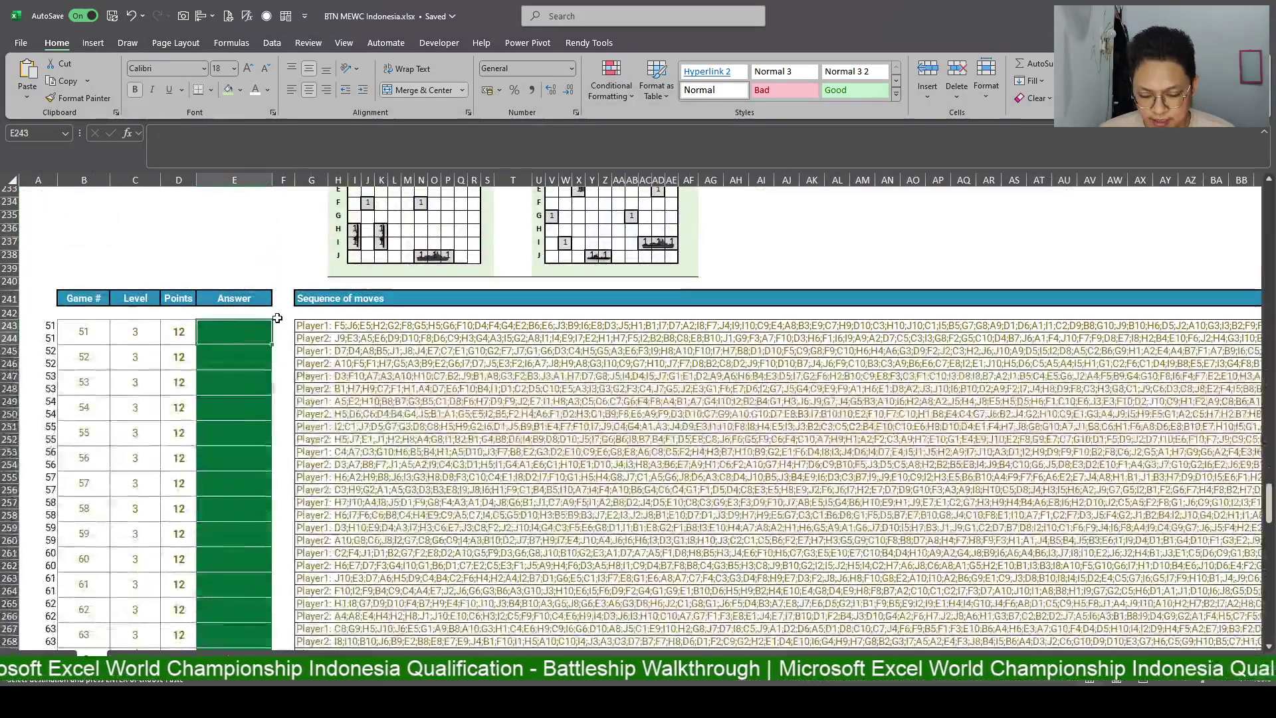
key(ctrl+shift+Down)
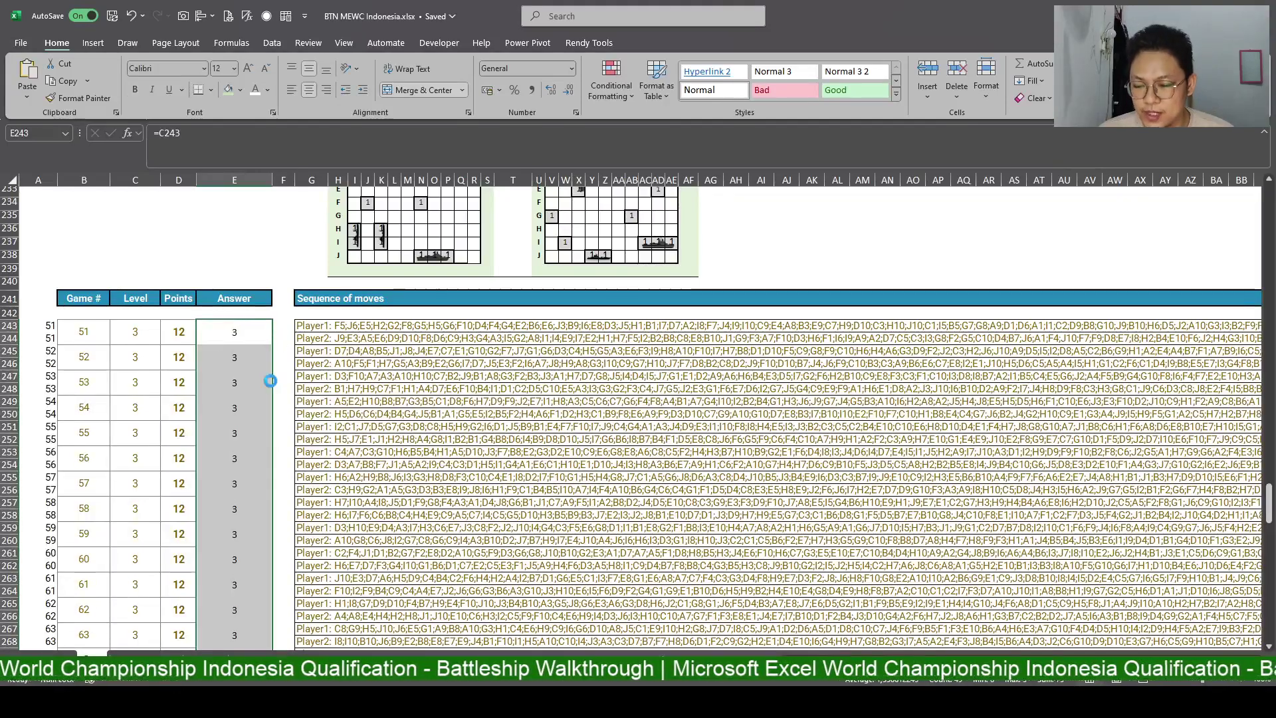
key(ctrl+v)
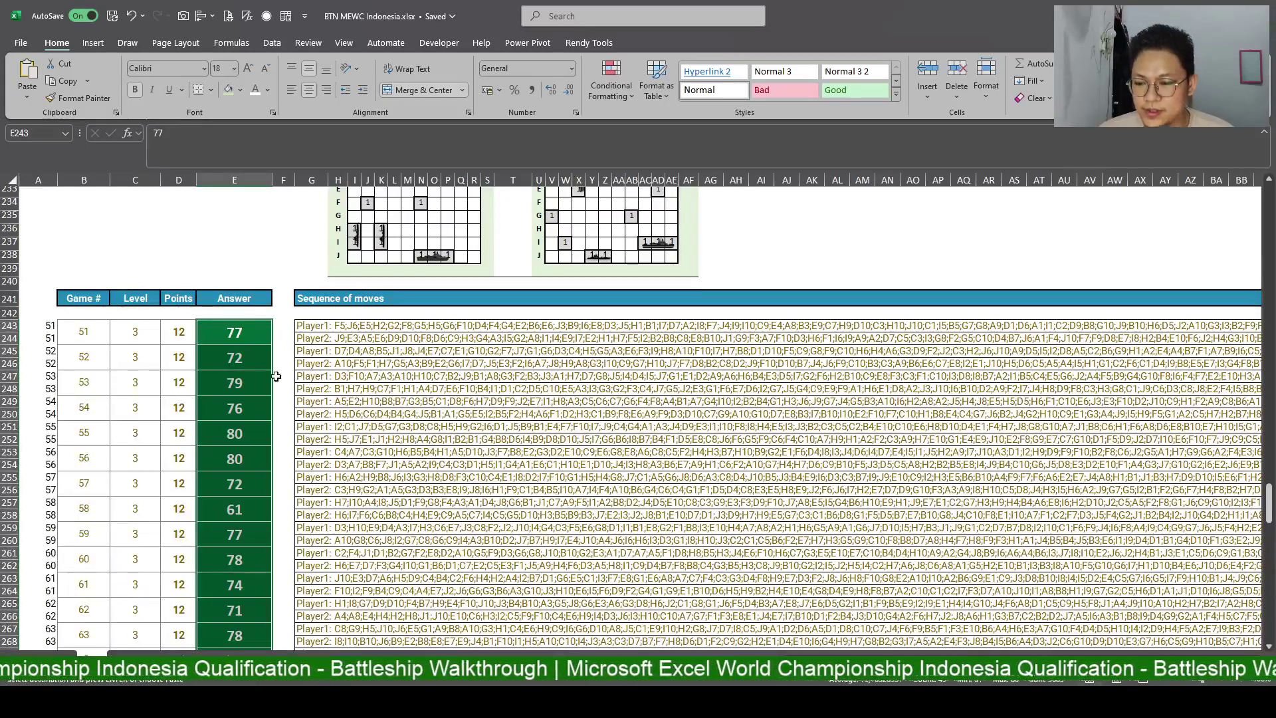
key(ctrl+Page_Up)
scroll(573, 391, up, 10)
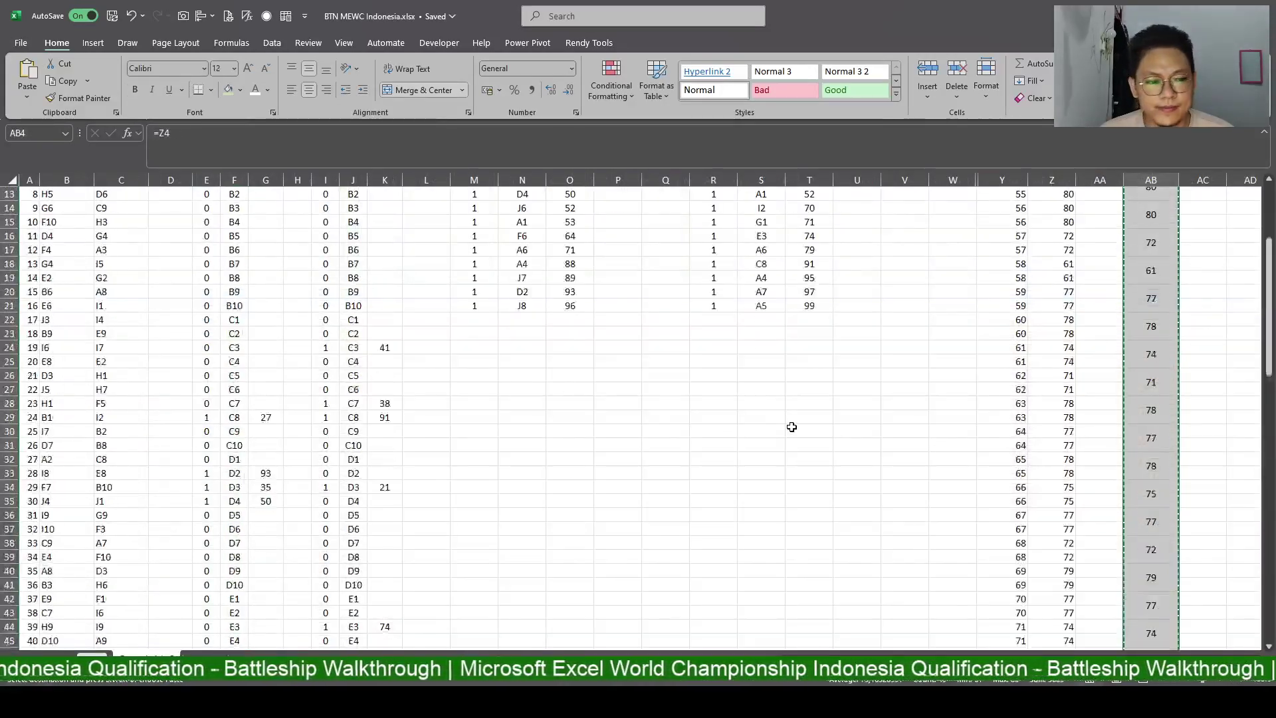
scroll(789, 427, up, 10)
click(883, 347)
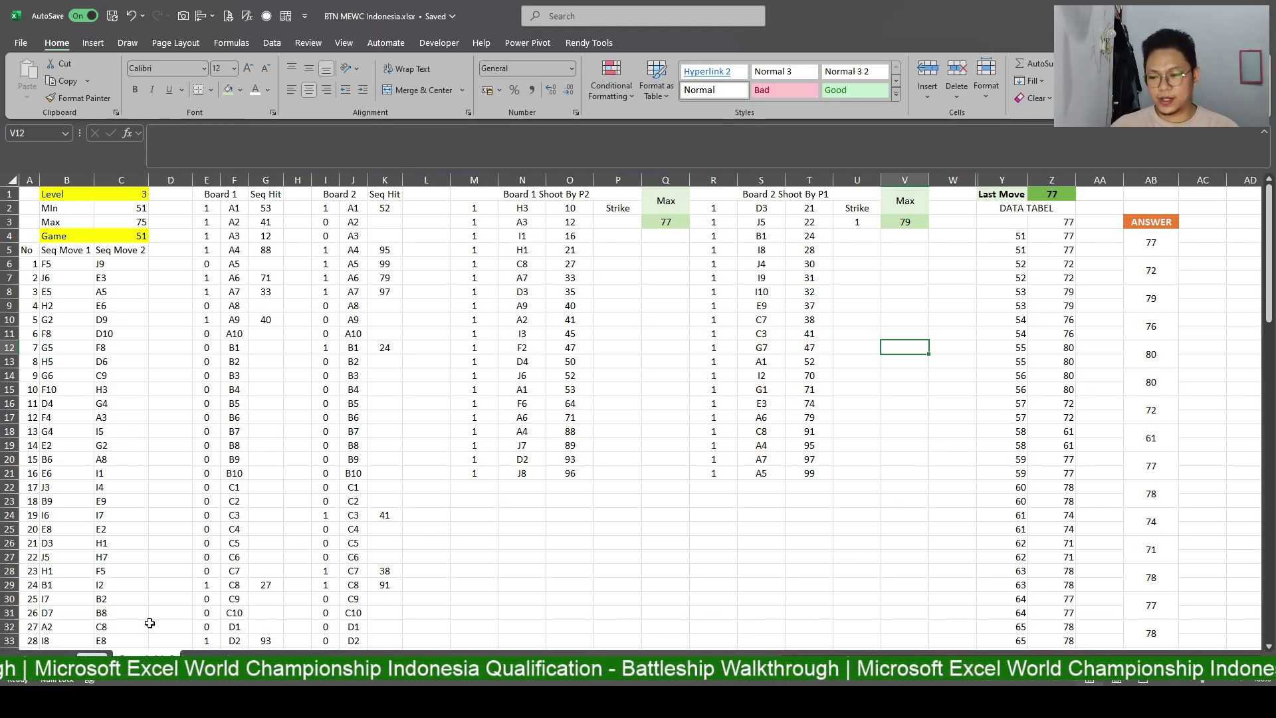
key(ctrl+Page_Down)
key(ctrl+Page_Up)
key(ctrl+Page_Up)
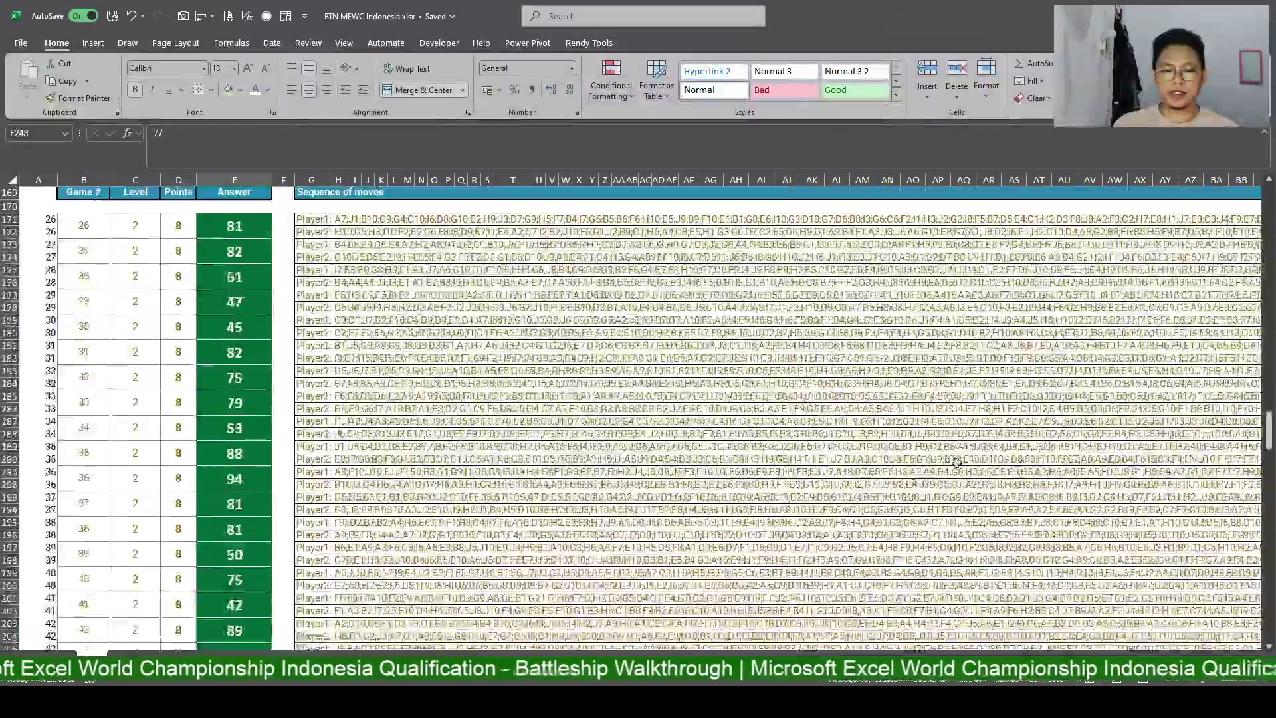
key(ctrl+Page_Up)
scroll(638, 412, down, 5)
scroll(638, 412, down, 4)
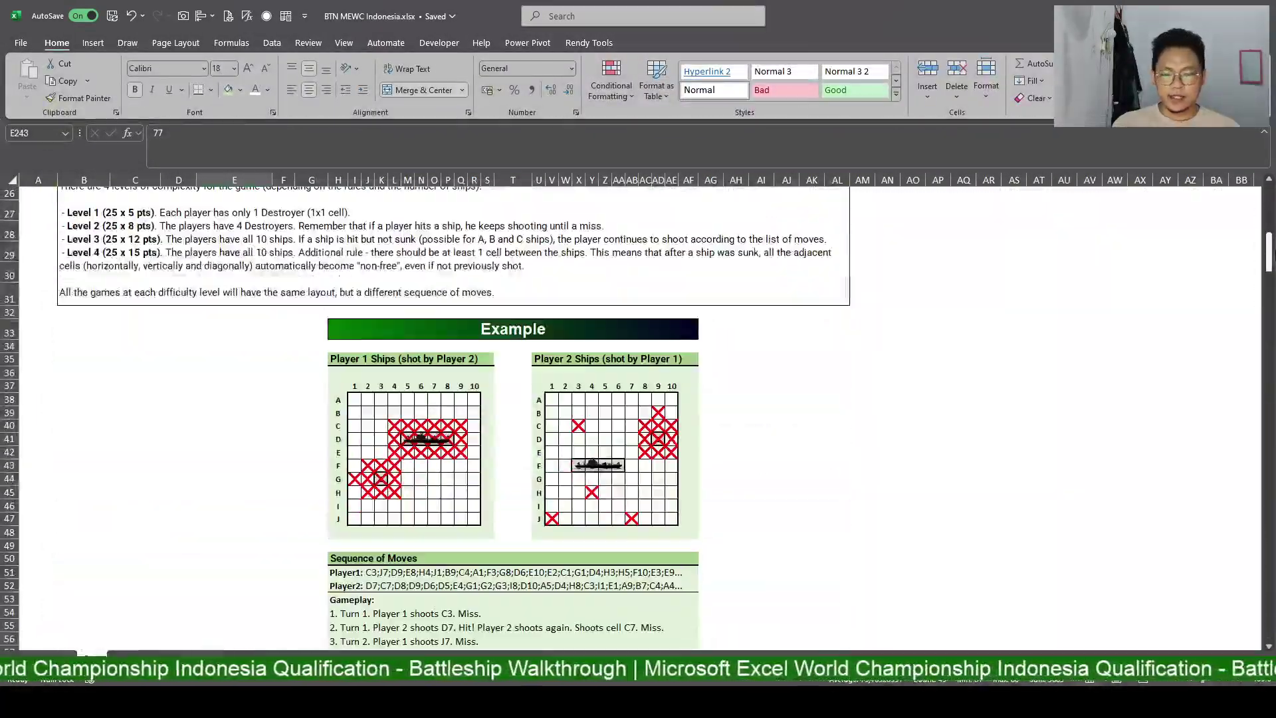
scroll(638, 412, down, 3)
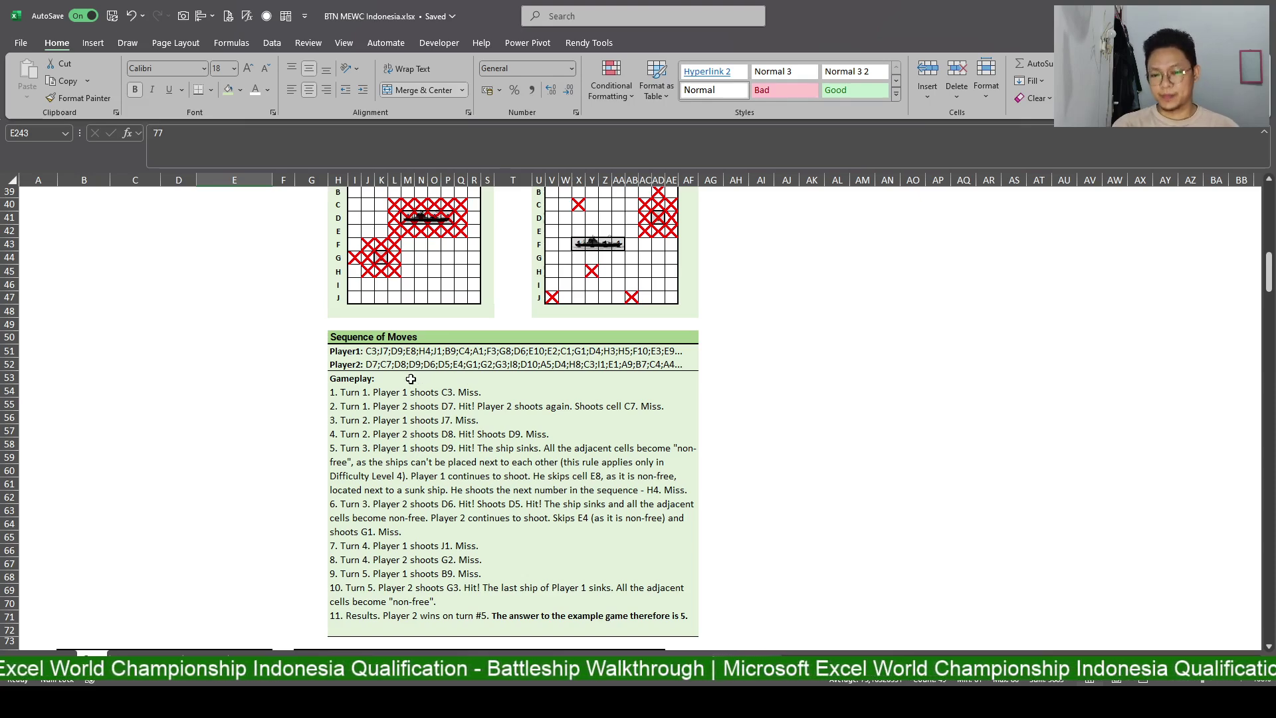
scroll(403, 304, up, 1)
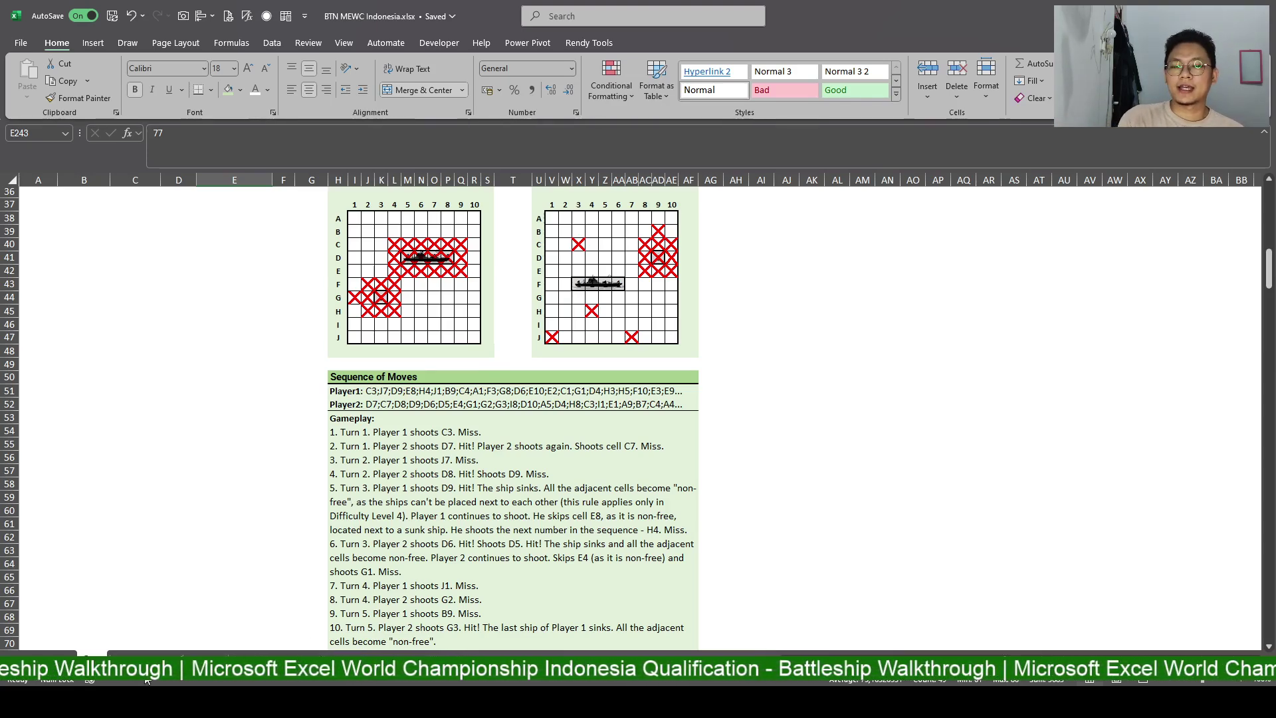
scroll(271, 603, down, 8)
scroll(273, 602, down, 5)
scroll(287, 602, down, 6)
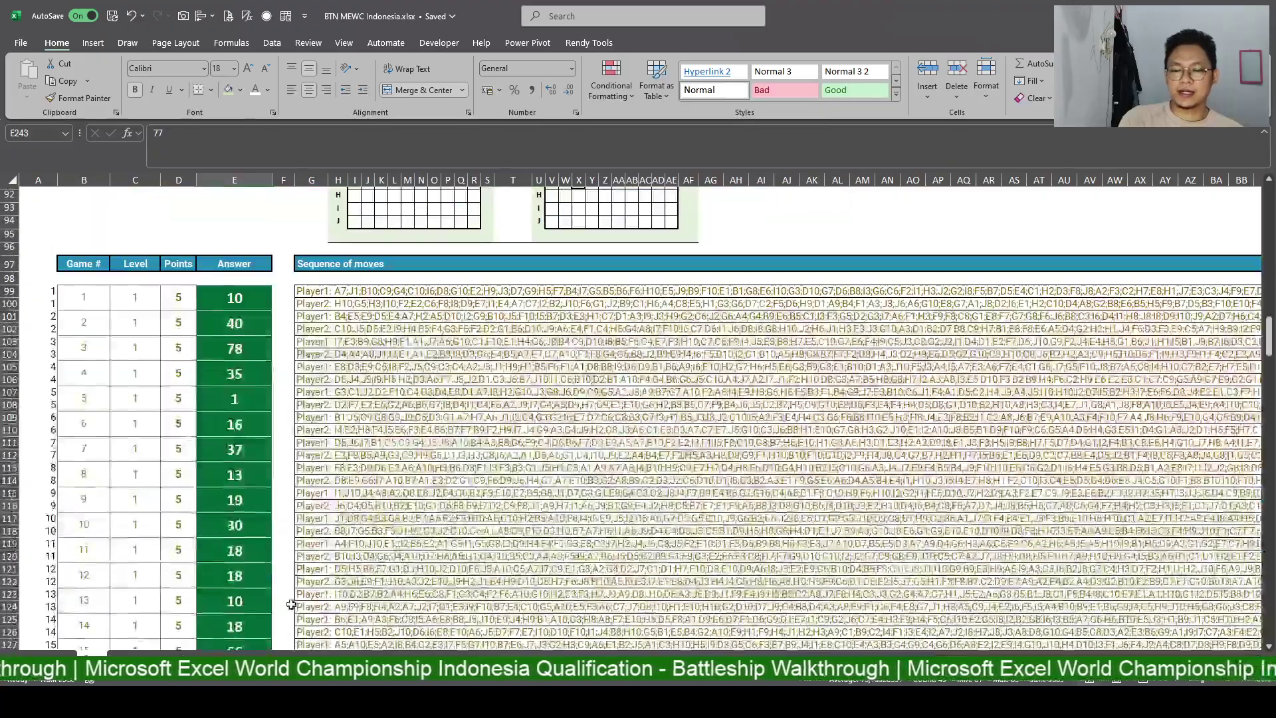
scroll(301, 602, up, 4)
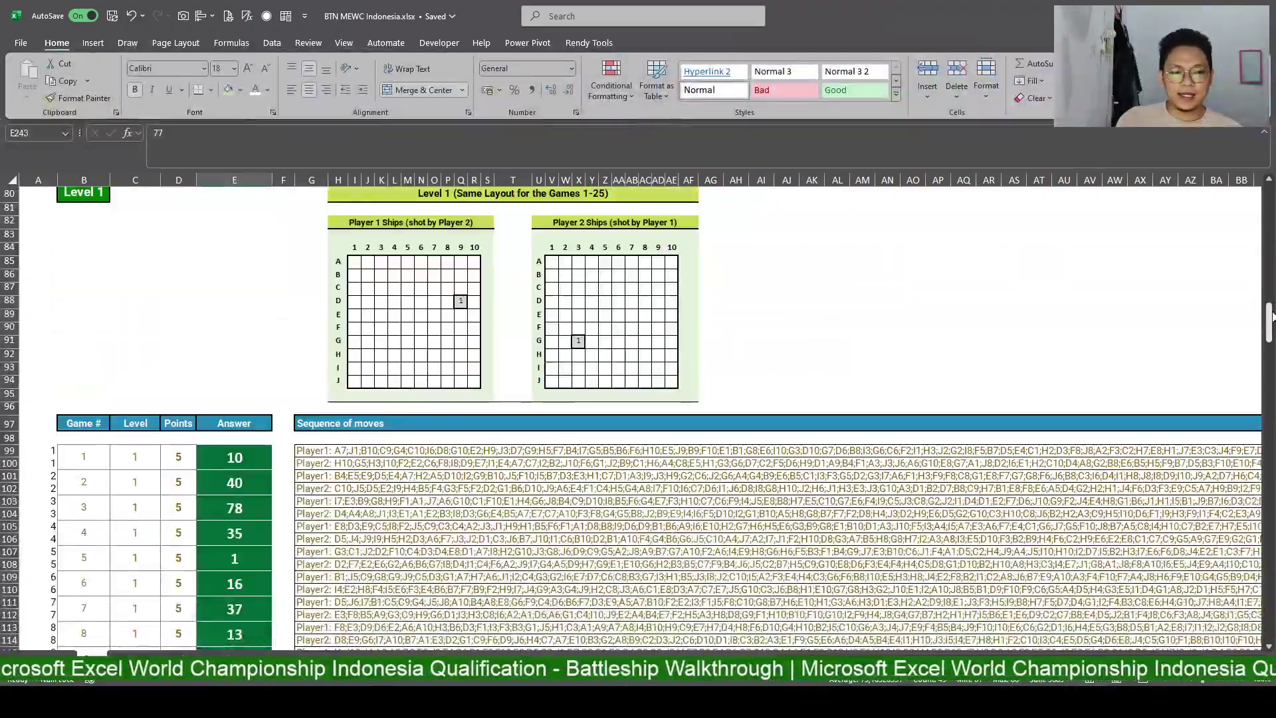
scroll(301, 602, down, 20)
drag(1268, 411, 1271, 459)
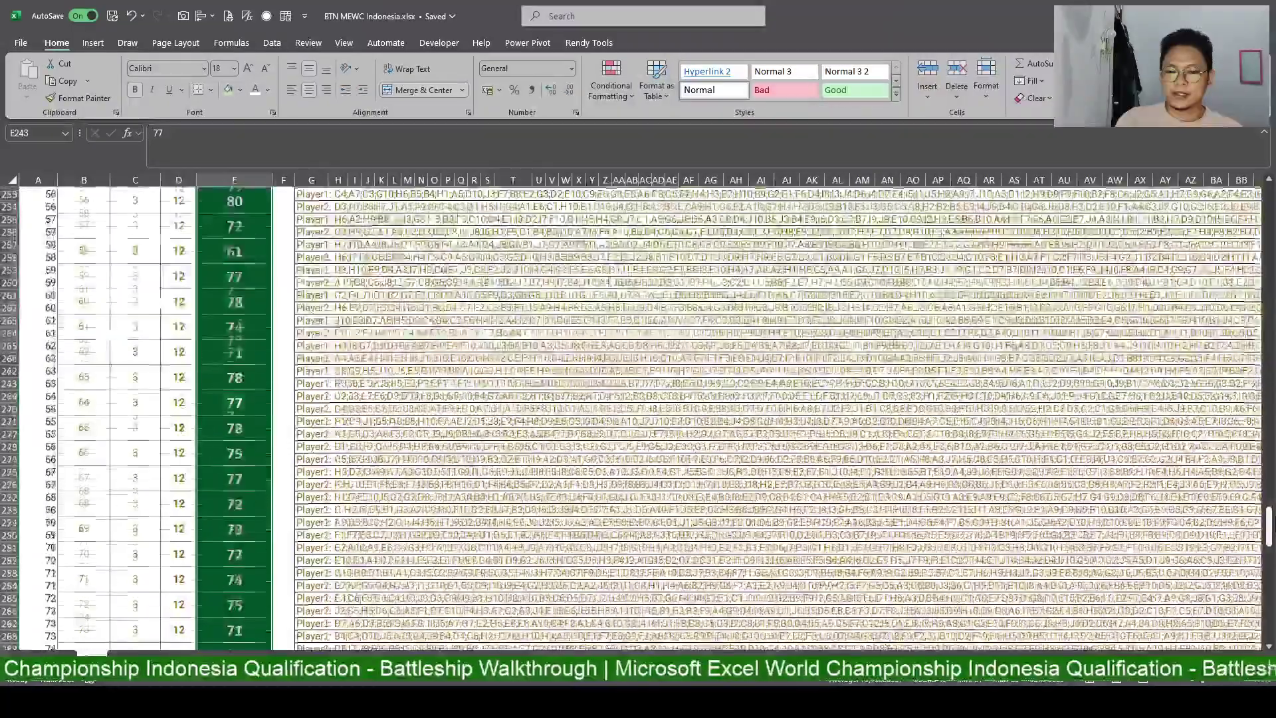
drag(1270, 458, 1235, 548)
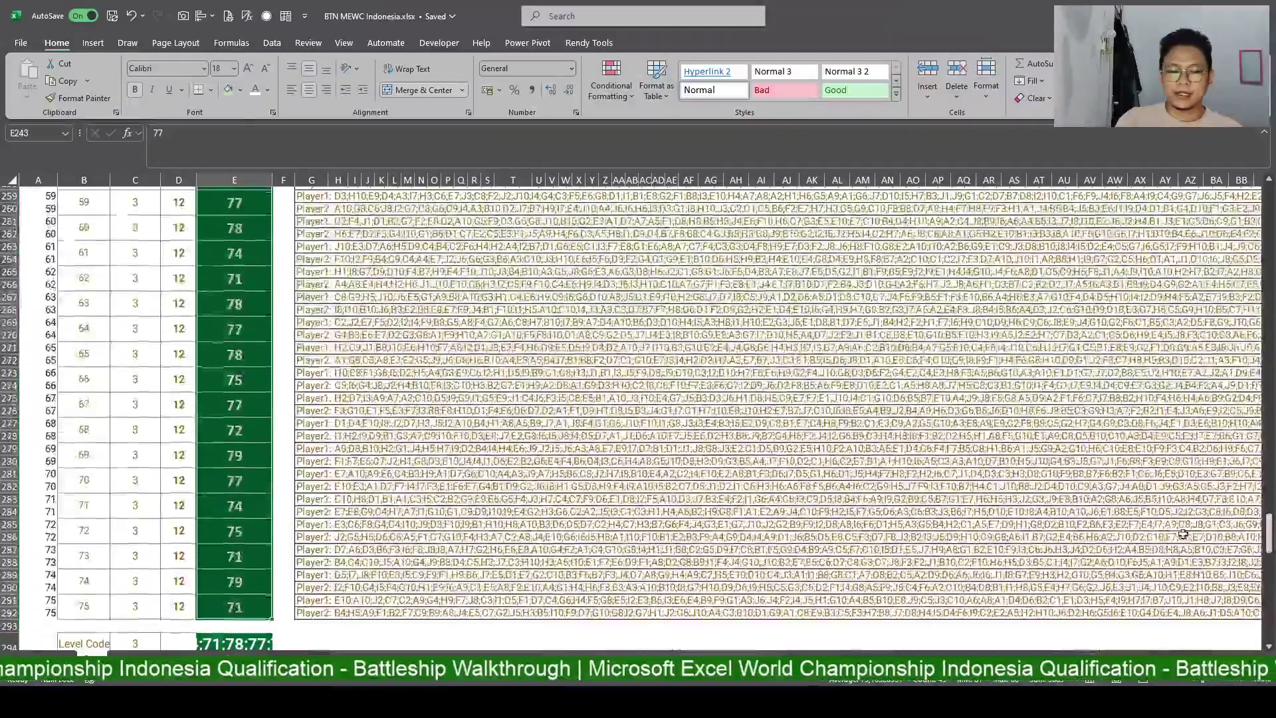
scroll(340, 560, up, 20)
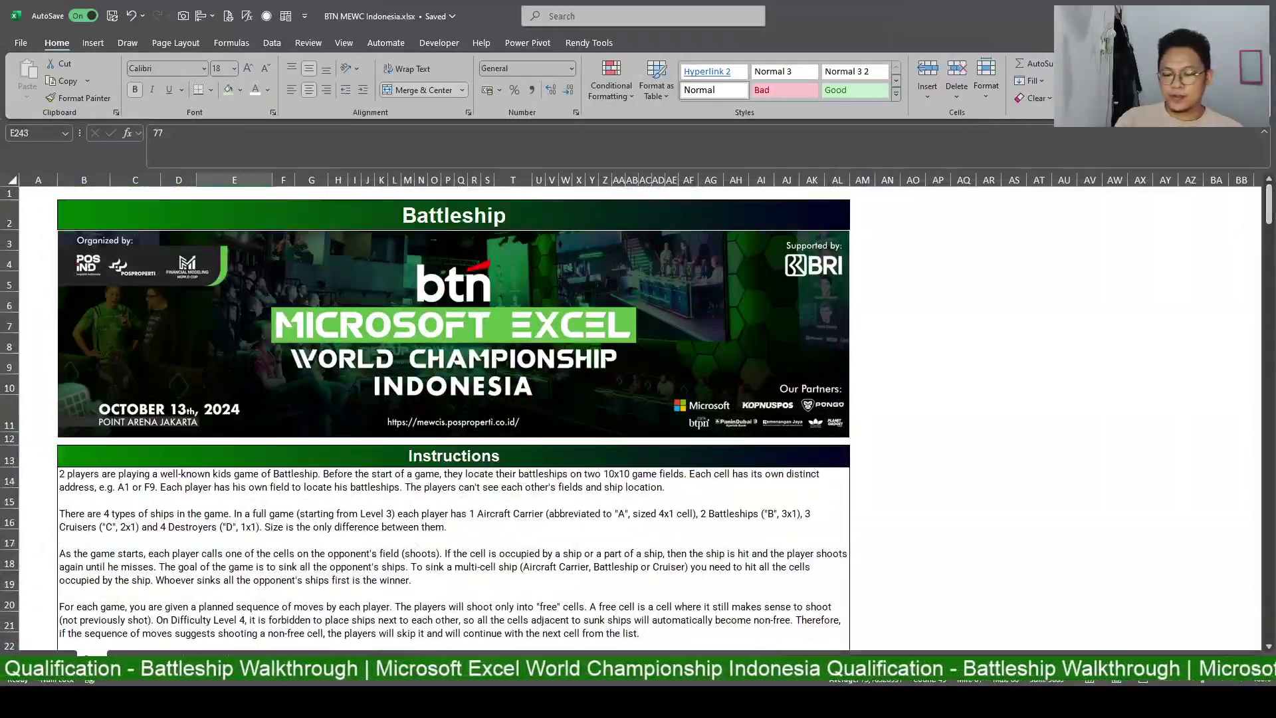
key(ctrl+Page_Down)
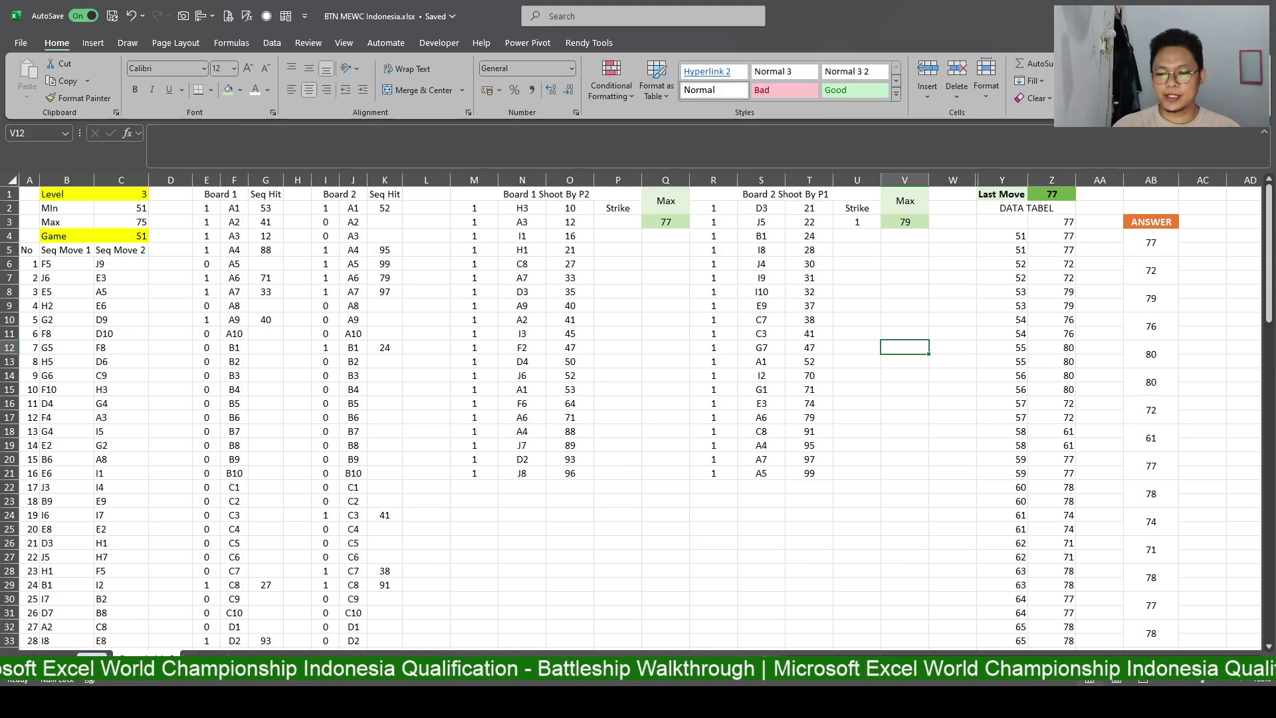
key(ctrl+Page_Down)
key(ctrl+Page_Up)
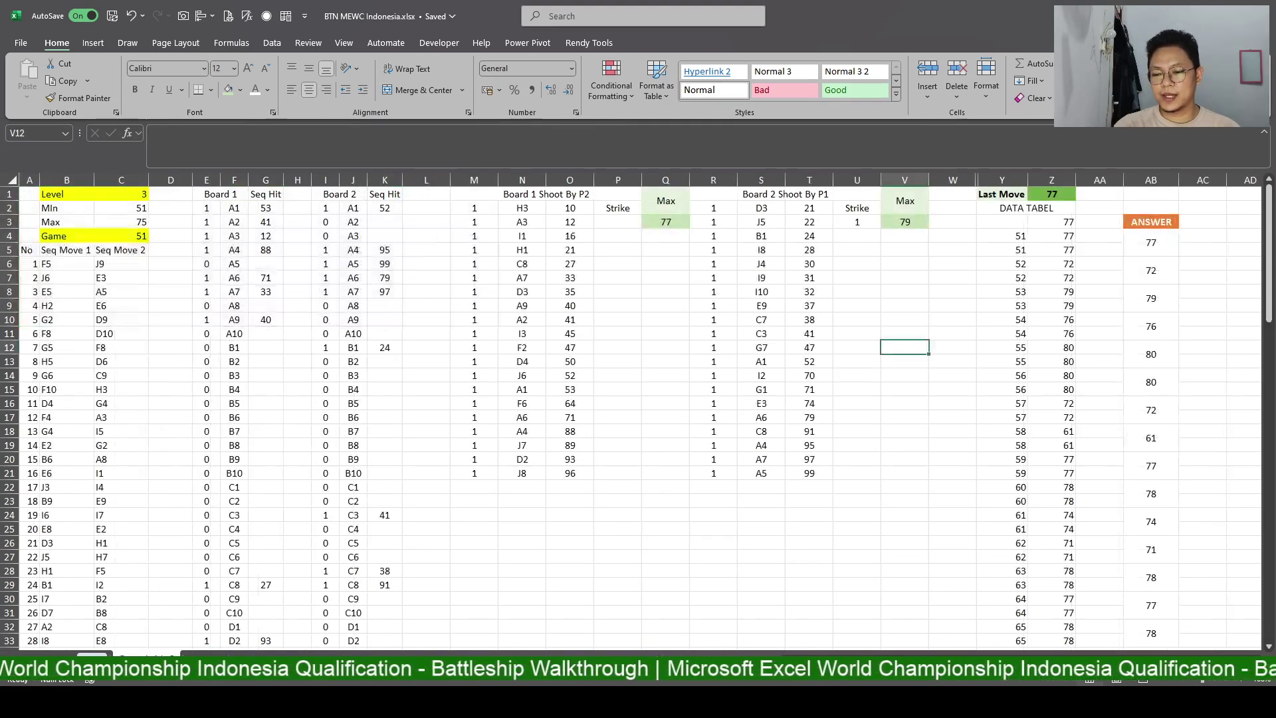
drag(183, 649, 195, 655)
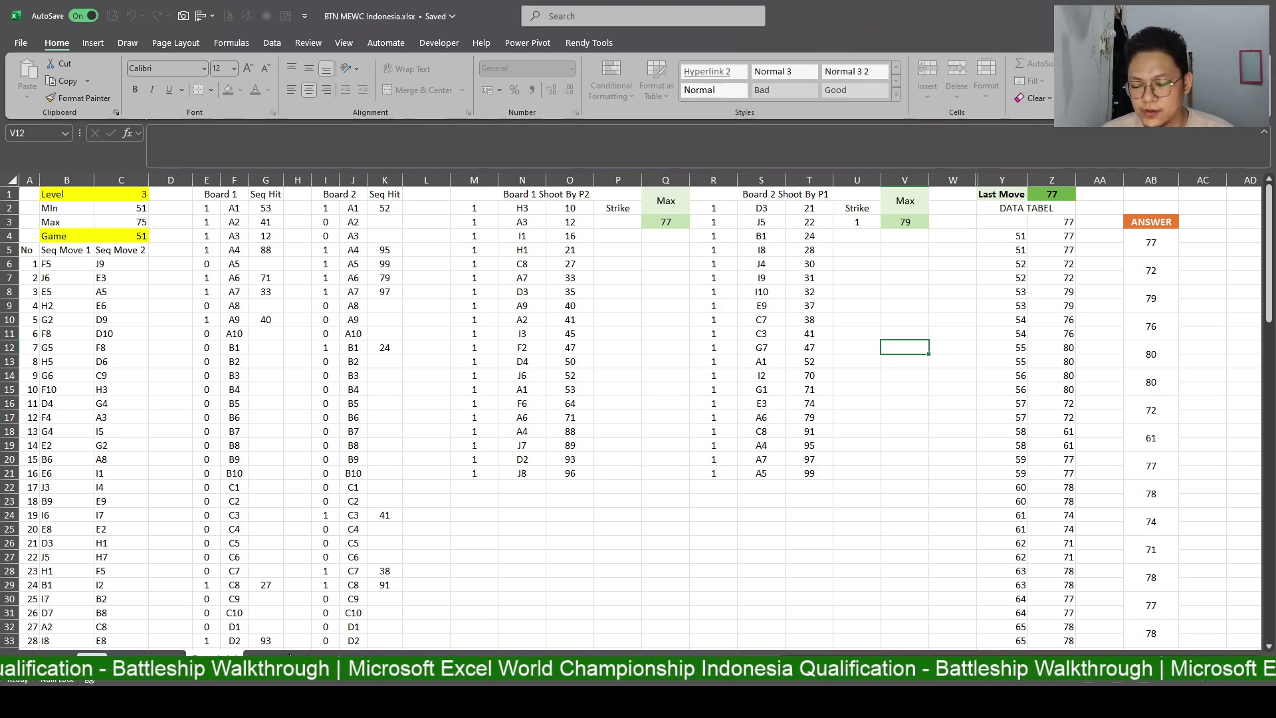
drag(290, 656, 296, 654)
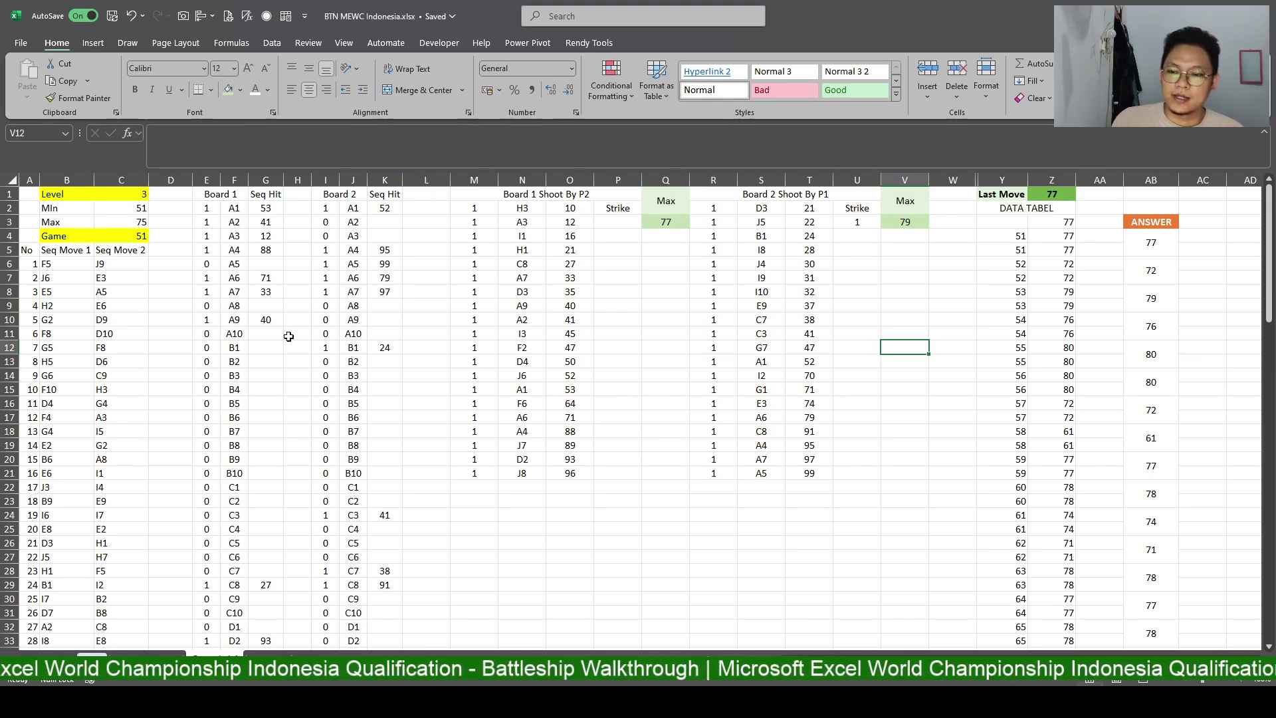
click(140, 195)
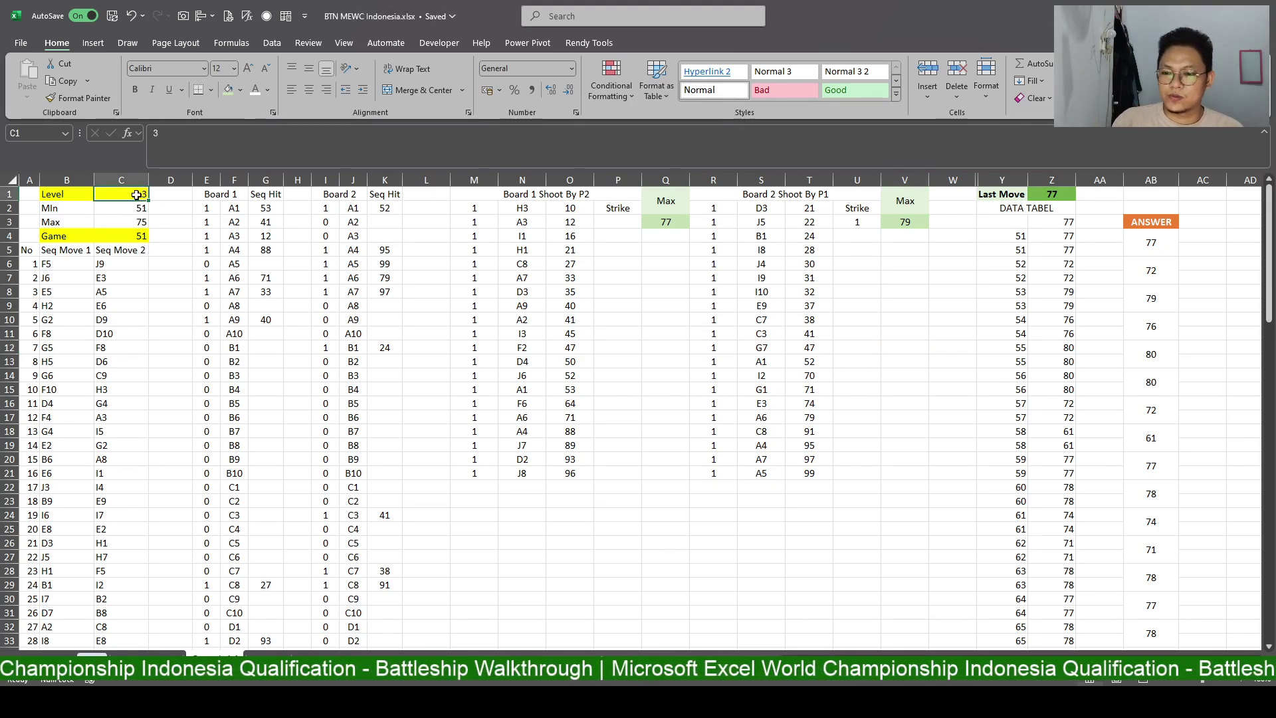
text(1)
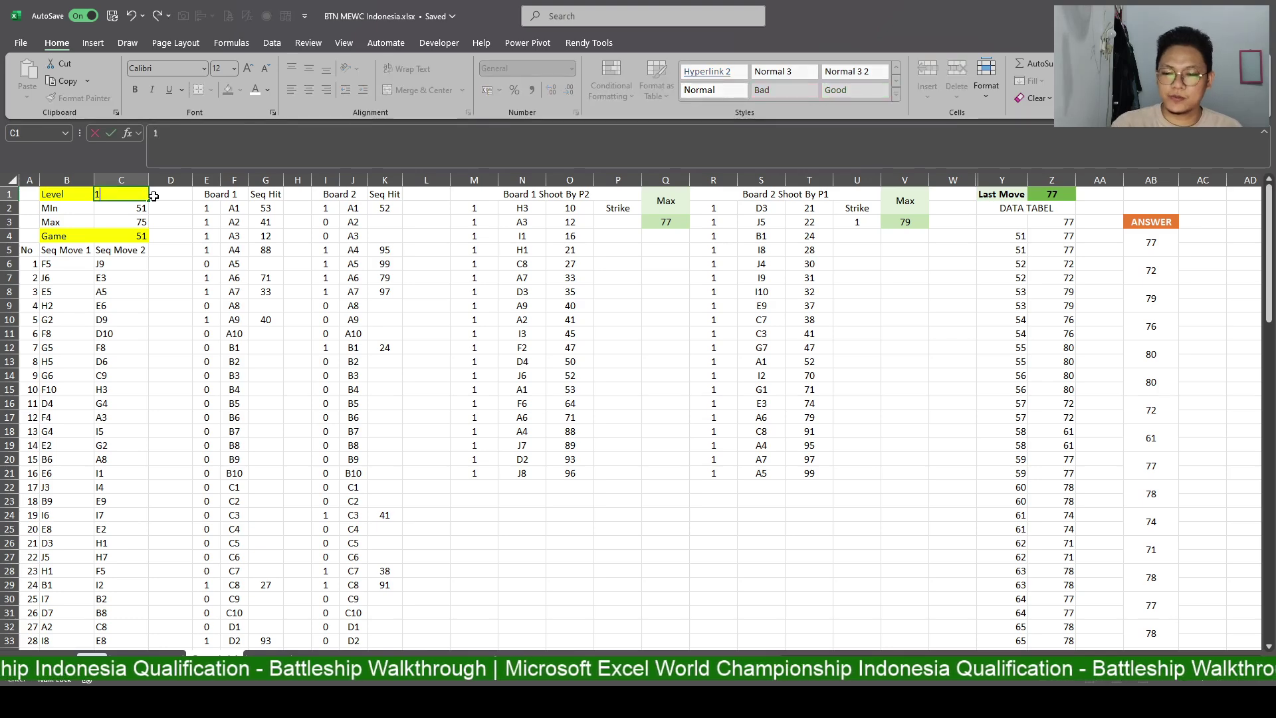
key(Return)
click(139, 193)
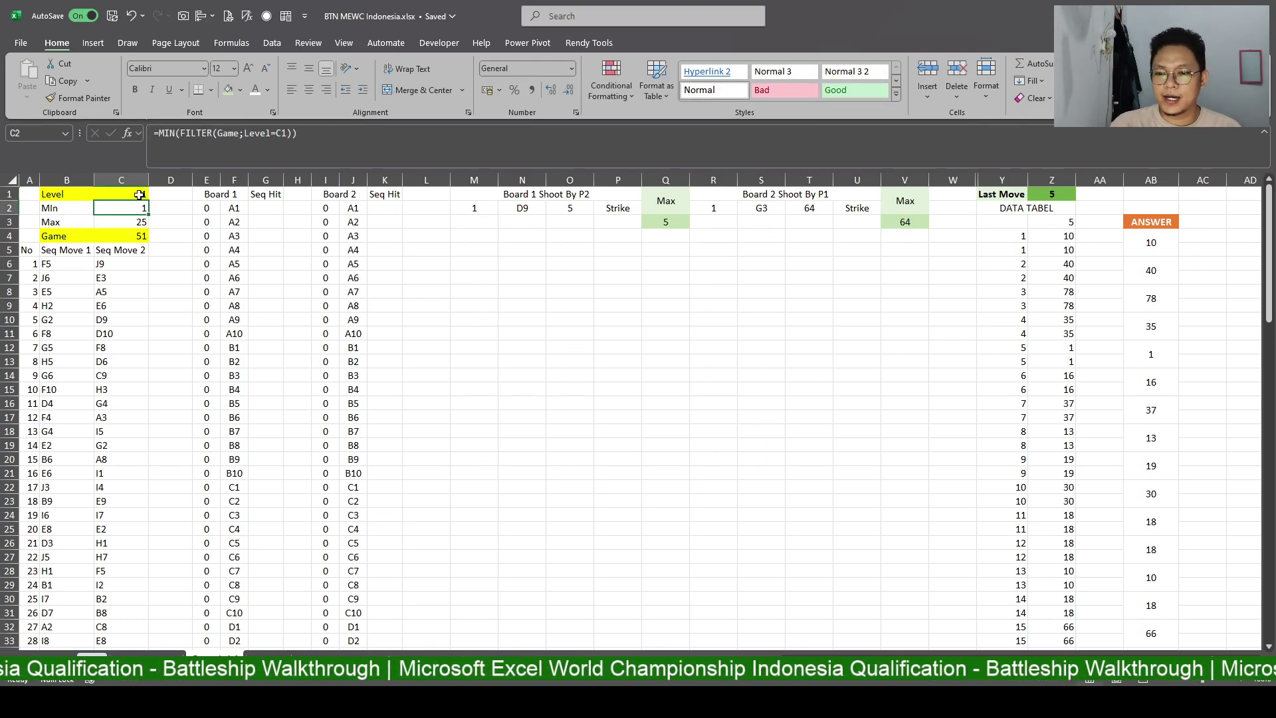
text(2)
key(Return)
click(139, 193)
text(3)
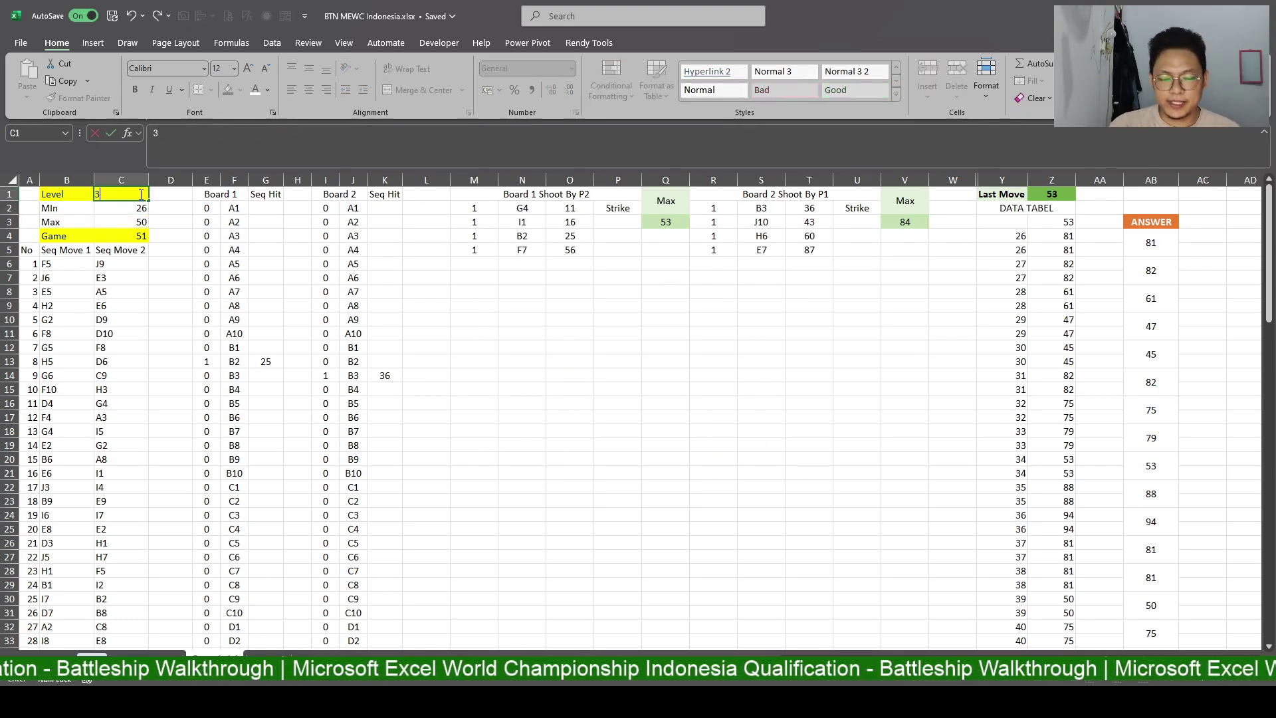
key(Return)
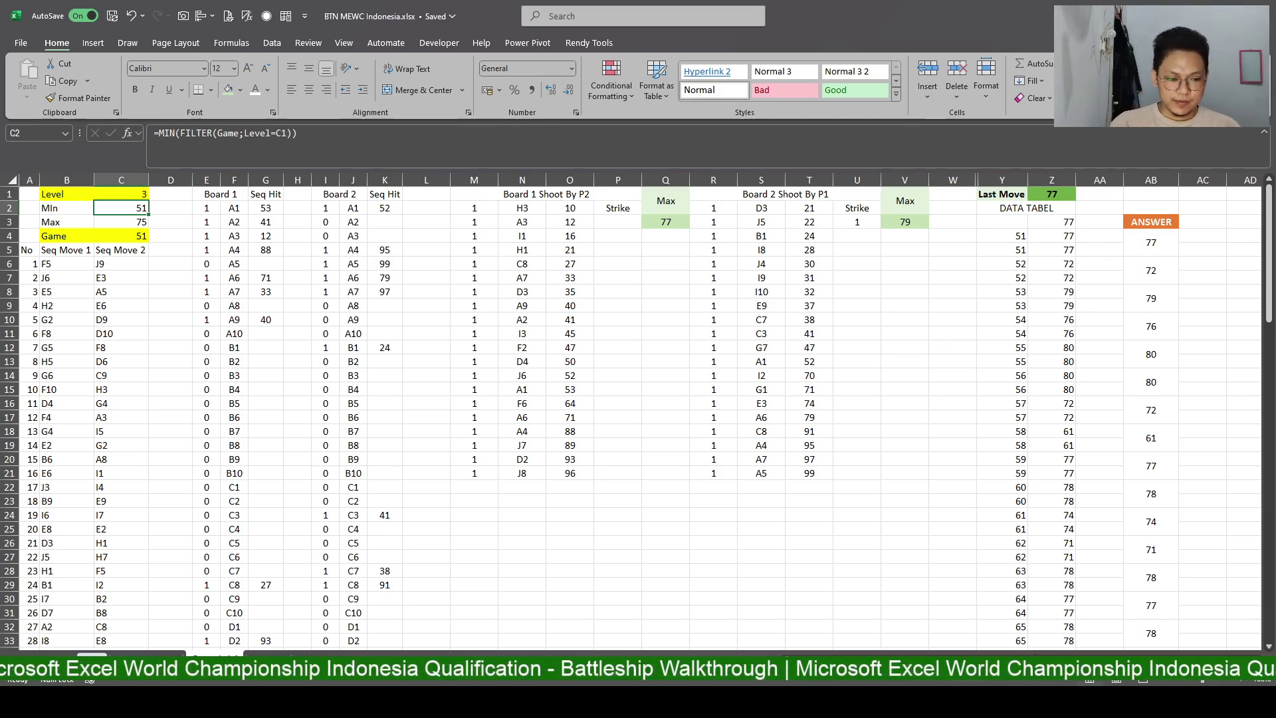
scroll(1035, 654, right, 2)
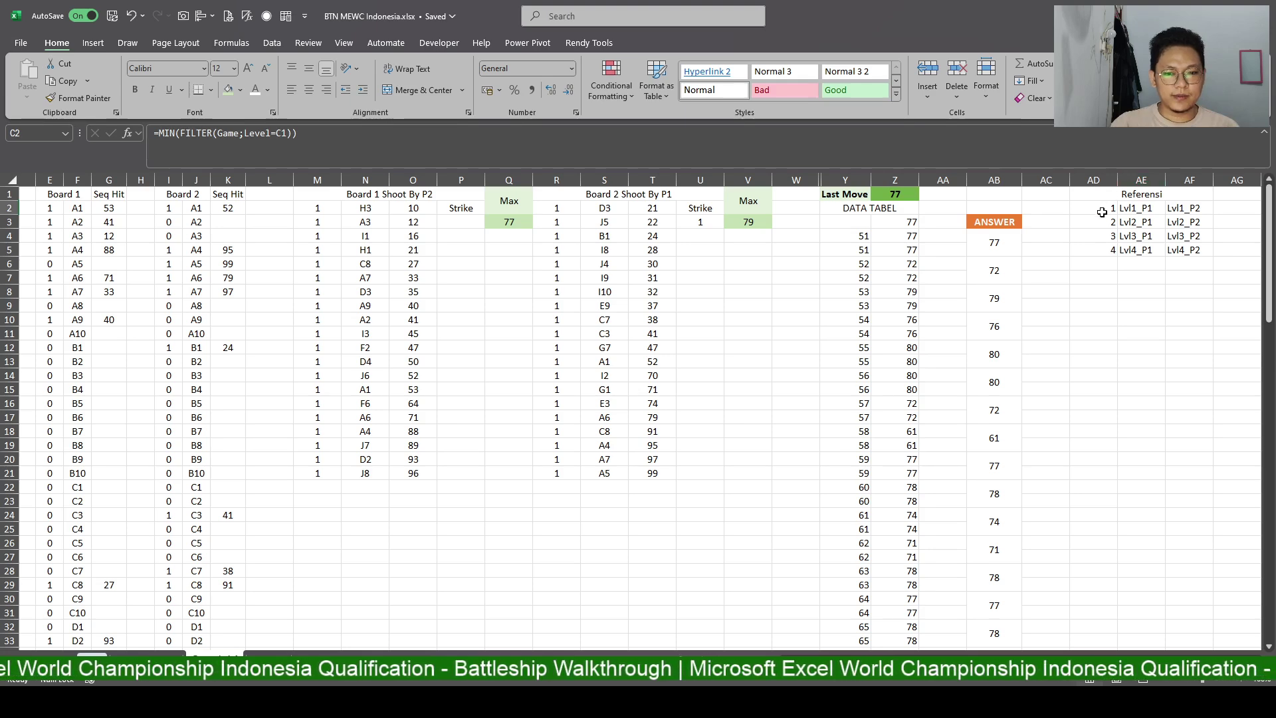
scroll(638, 412, left, 2)
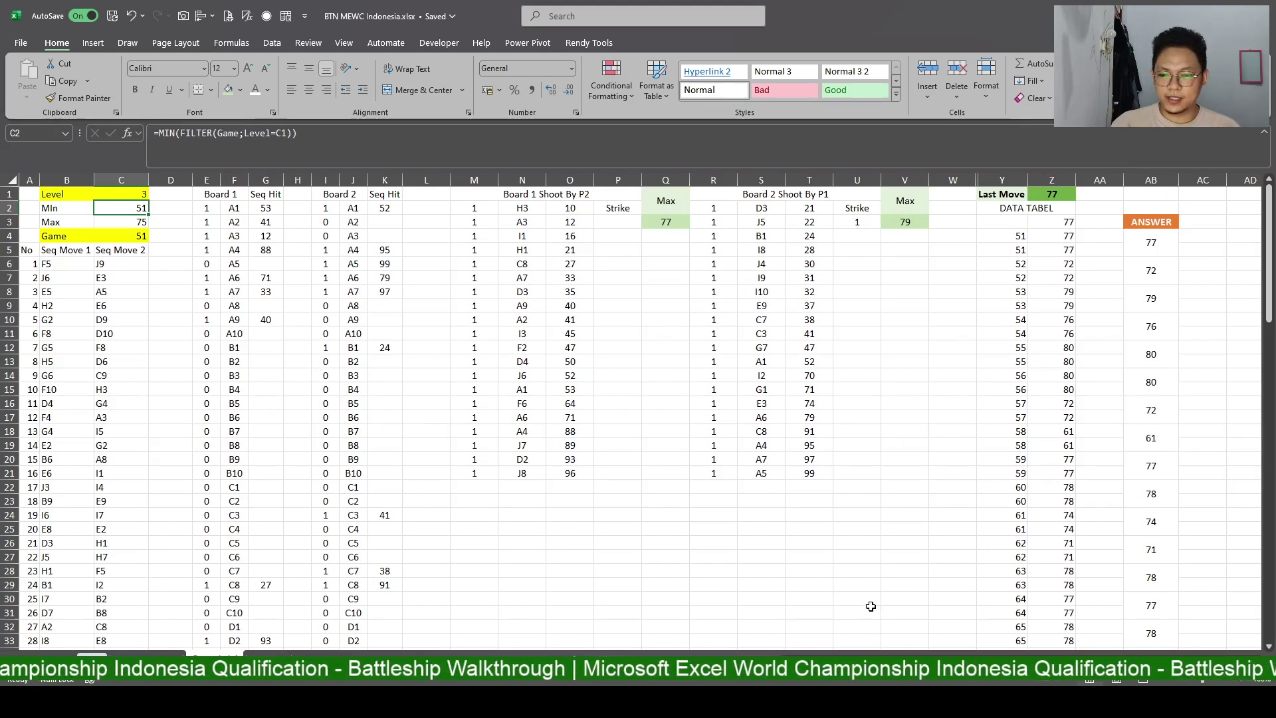